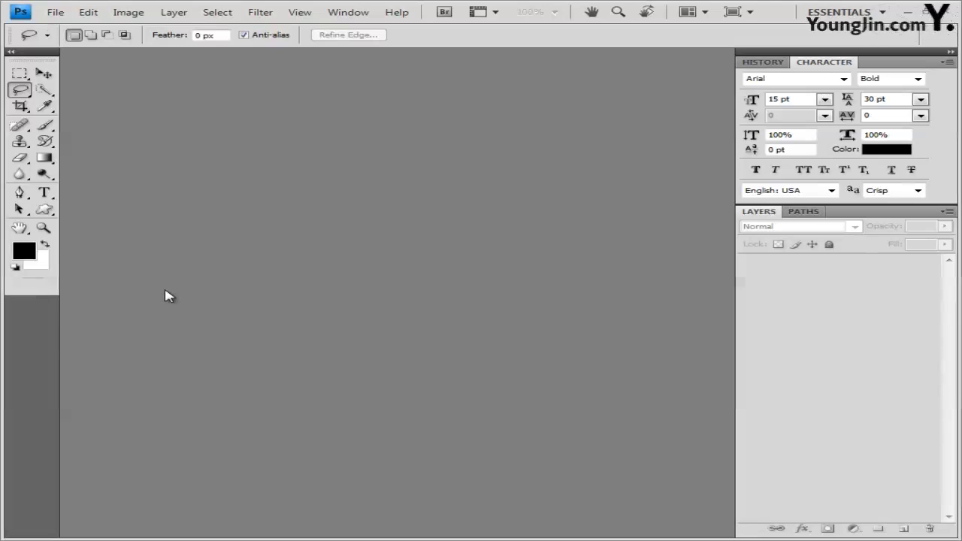
Create a new 400 × 500 pixel document in a floating window, with guides every 100 pixels.
{"action": "key", "text": "ctrl+n"}
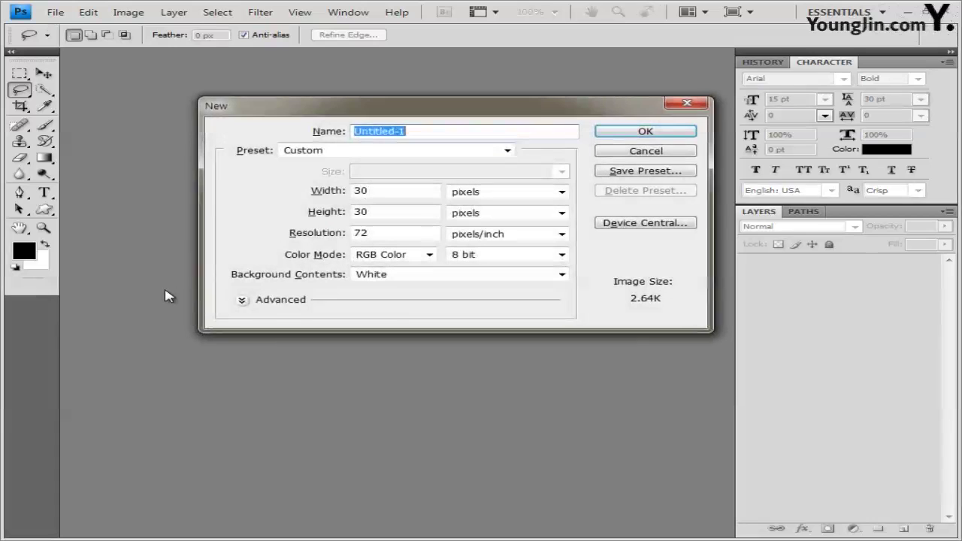
{"action": "double_click", "coordinate": [351, 191]}
{"action": "type", "text": "400"}
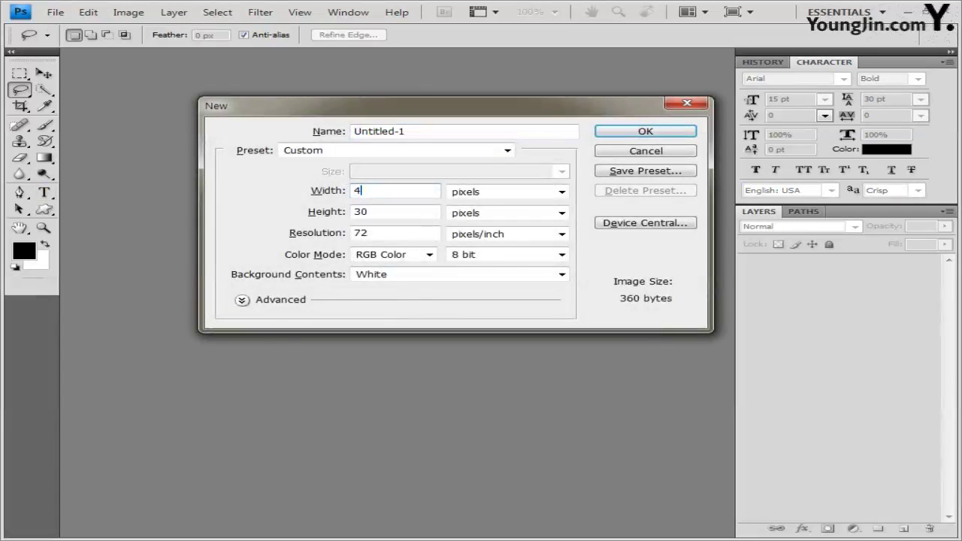
{"action": "double_click", "coordinate": [366, 212]}
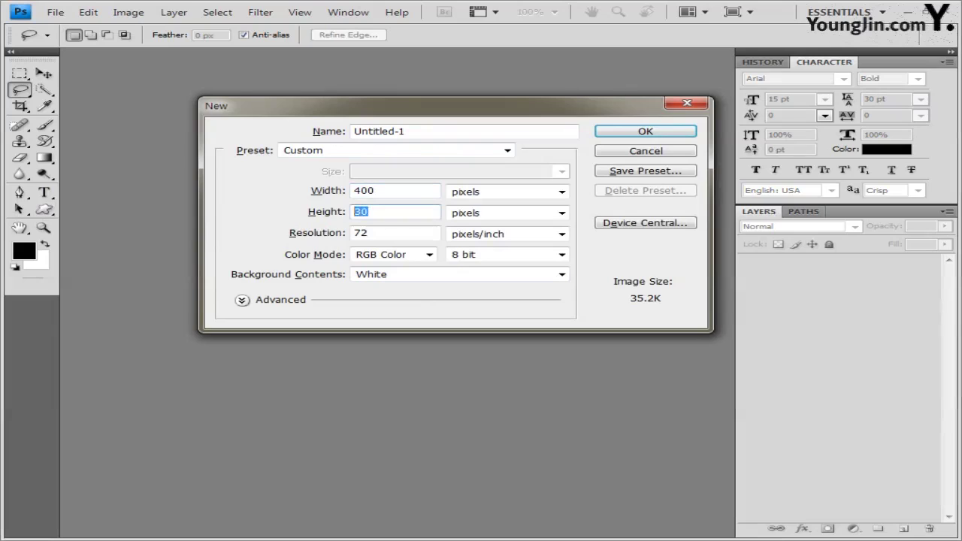
{"action": "type", "text": "500"}
{"action": "left_click", "coordinate": [647, 132]}
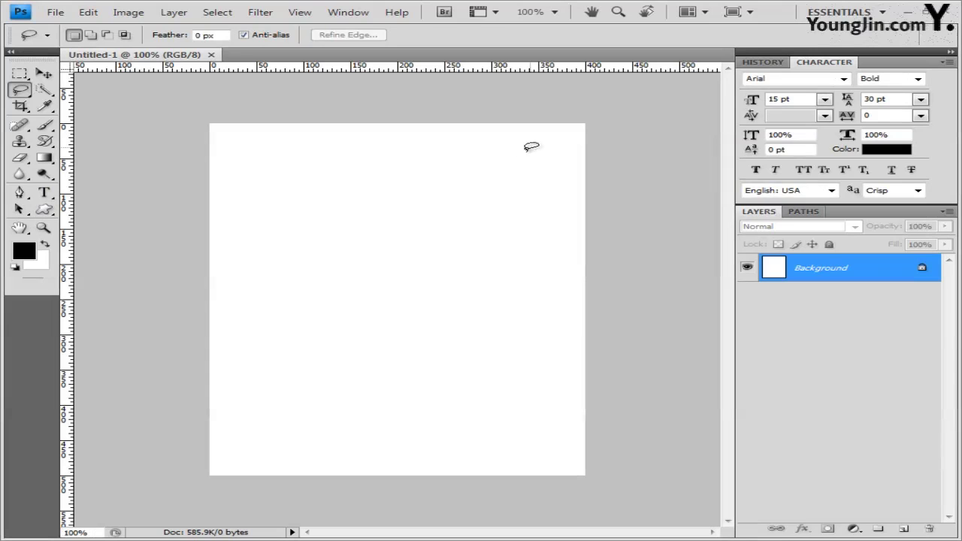
{"action": "left_click_drag", "start_coordinate": [143, 57], "coordinate": [246, 95]}
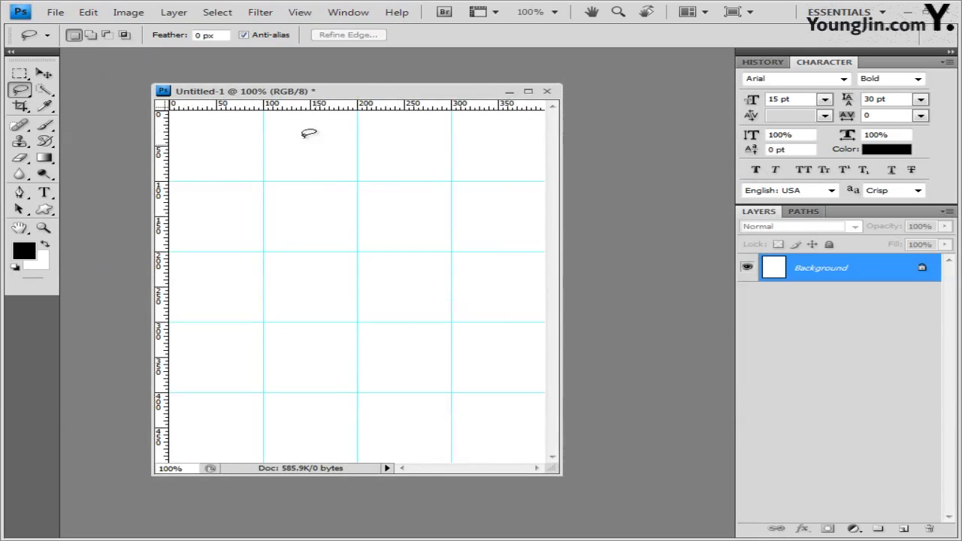
Save the document in Photoshop format as 1 in the GTQ folder.
{"action": "left_click", "coordinate": [56, 12]}
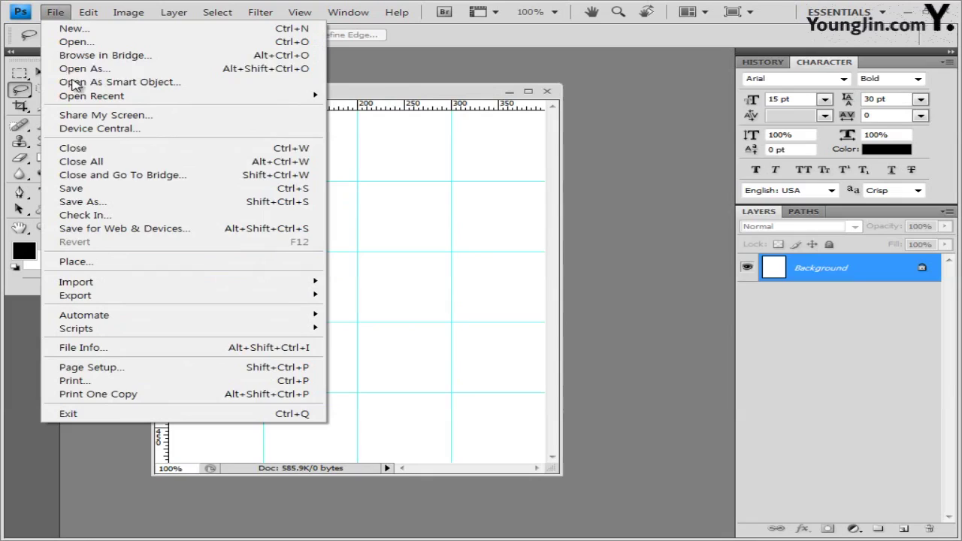
{"action": "left_click", "coordinate": [75, 202]}
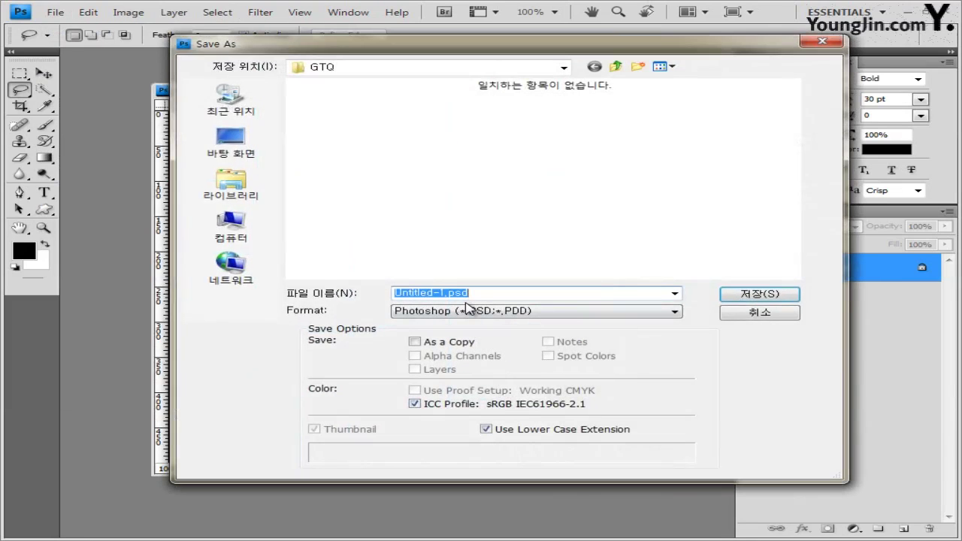
{"action": "type", "text": "1"}
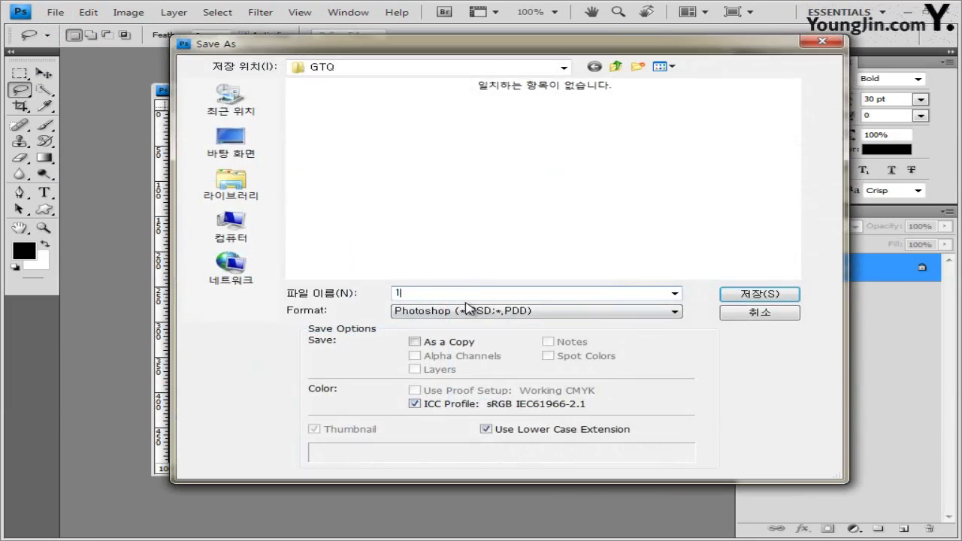
{"action": "left_click", "coordinate": [758, 294]}
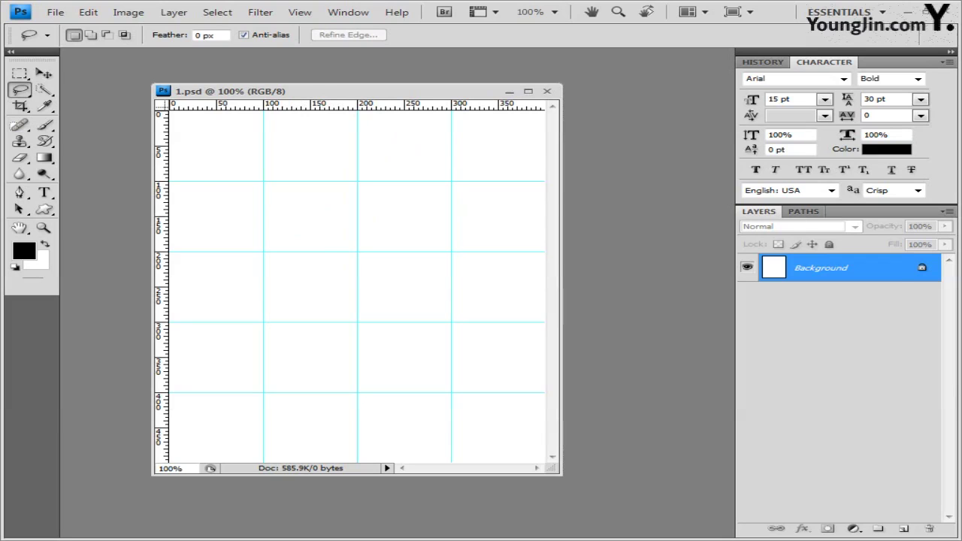
Open 1급-1.jpg, copy the whole image into 1.psd as a new layer, and close the source photo.
{"action": "key", "text": "alt+Tab"}
{"action": "left_click_drag", "start_coordinate": [331, 203], "coordinate": [347, 19]}
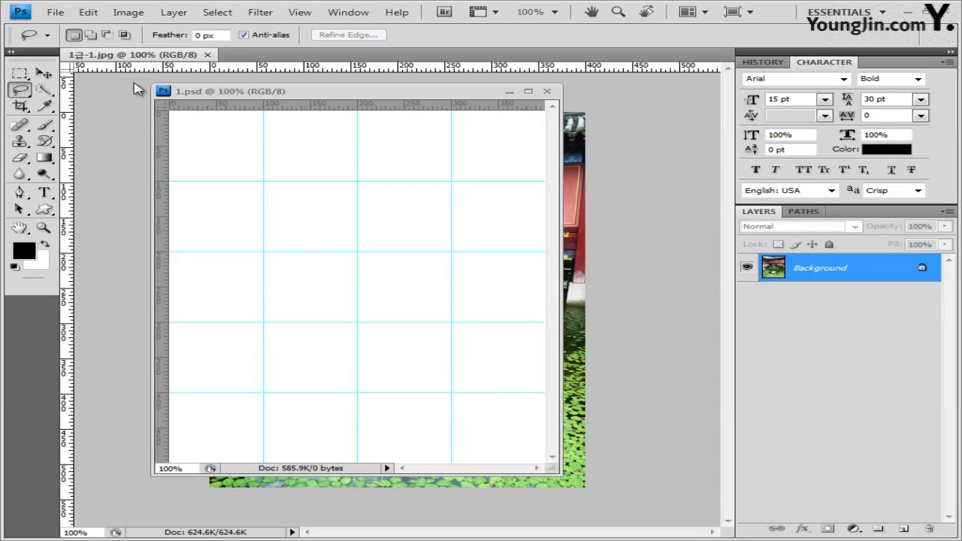
{"action": "key", "text": "ctrl+a"}
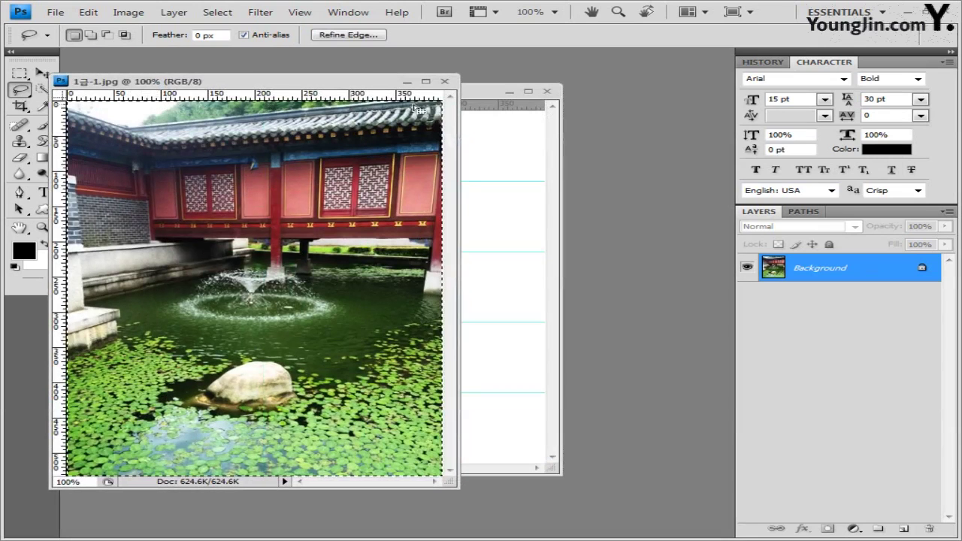
{"action": "left_click", "coordinate": [444, 81]}
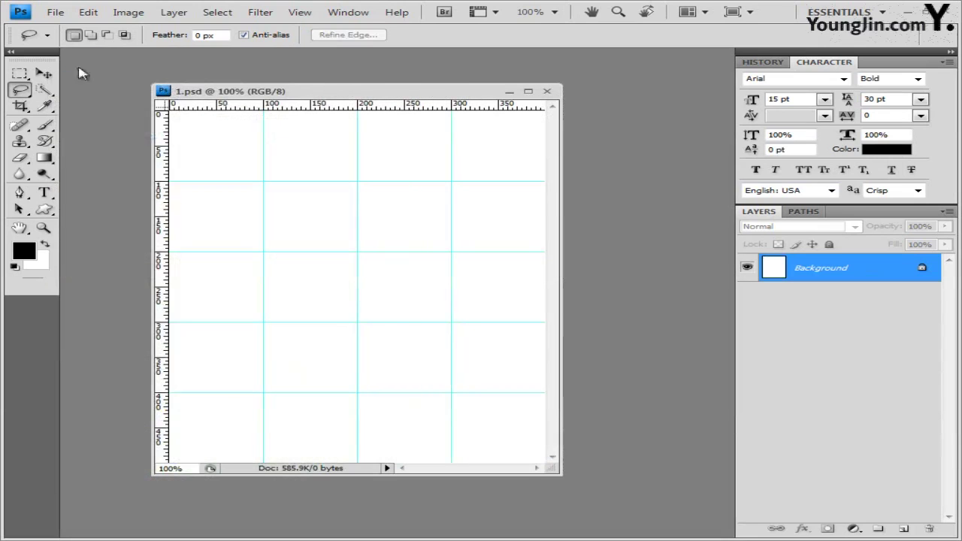
{"action": "key", "text": "ctrl+v"}
{"action": "left_click", "coordinate": [44, 74]}
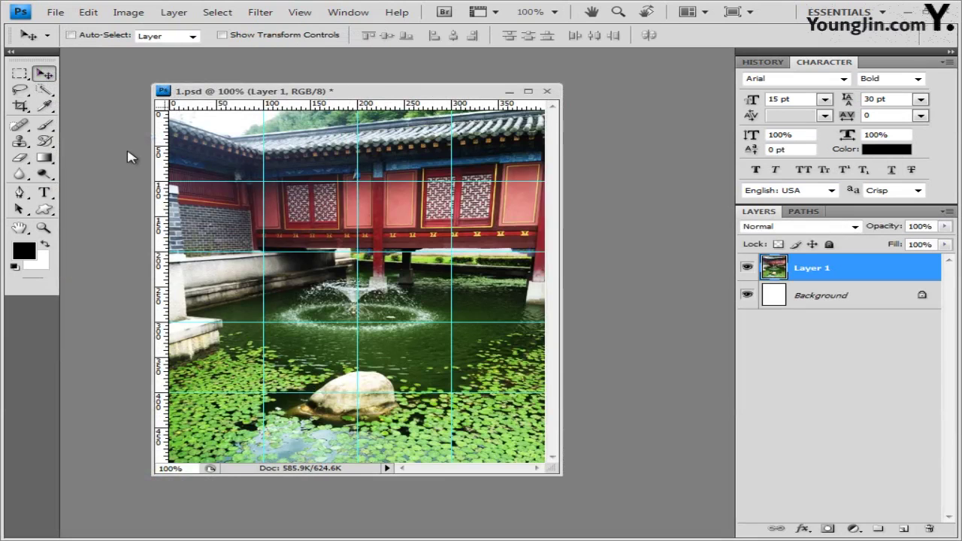
Apply the artistic Film Grain filter to the pavilion and pond photo layer.
{"action": "left_click", "coordinate": [263, 13]}
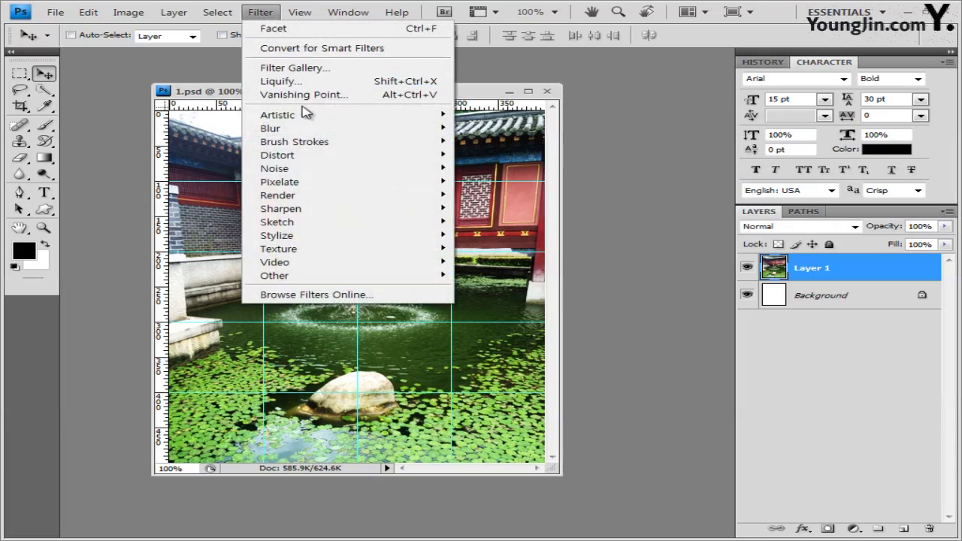
{"action": "mouse_move", "coordinate": [308, 115]}
{"action": "left_click", "coordinate": [498, 155]}
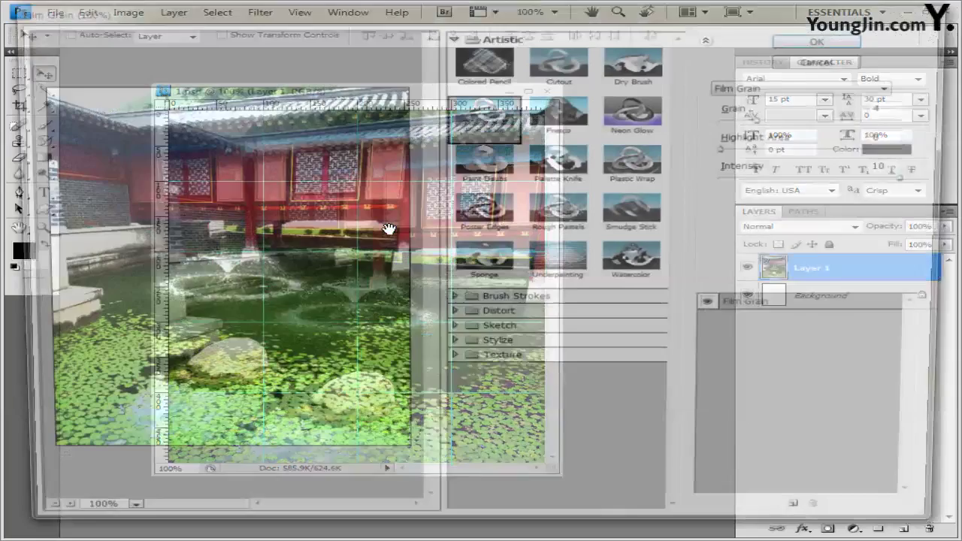
{"action": "left_click", "coordinate": [861, 48]}
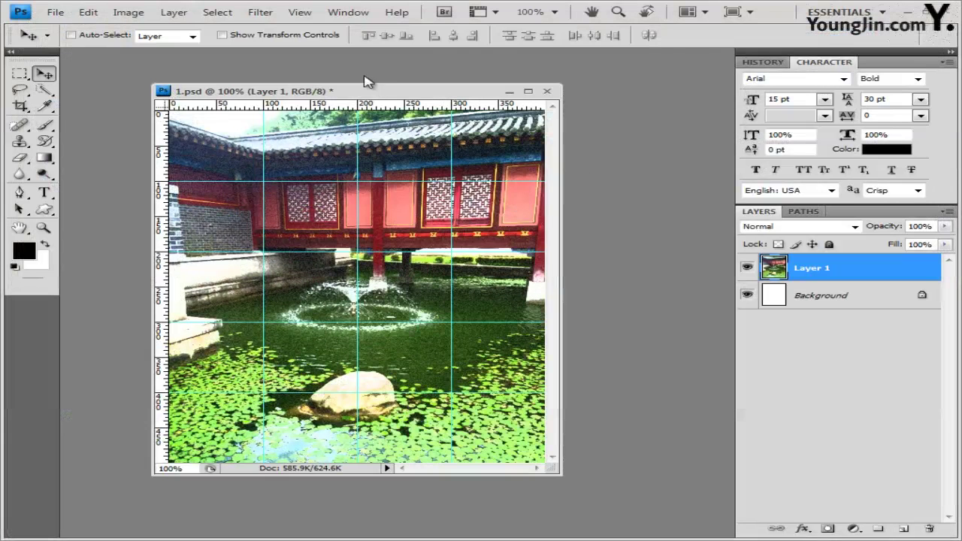
With the Pen tool, draw a white (ffffff) chair-shaped shape layer without a style, about 110 px wide and 200 px high, over the pond.
{"action": "left_click", "coordinate": [19, 194]}
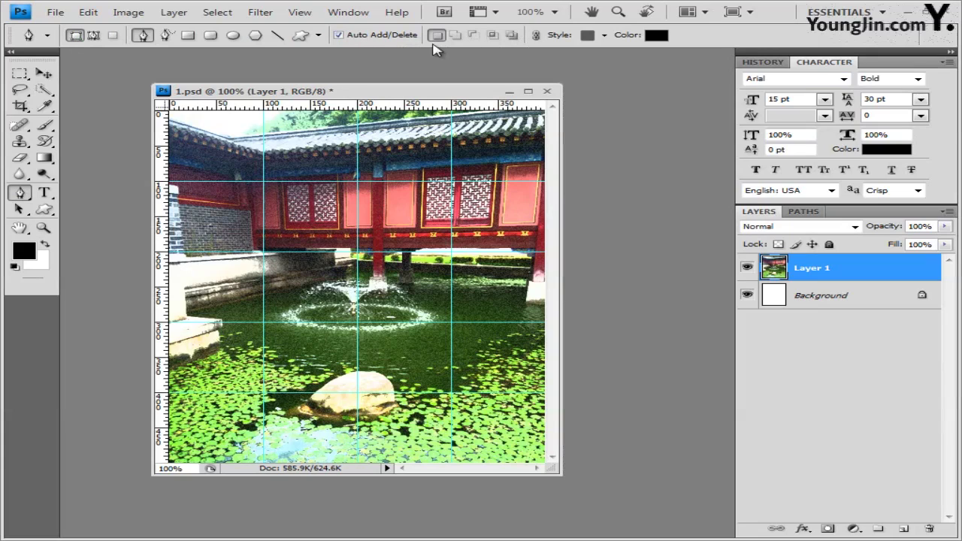
{"action": "left_click", "coordinate": [605, 35]}
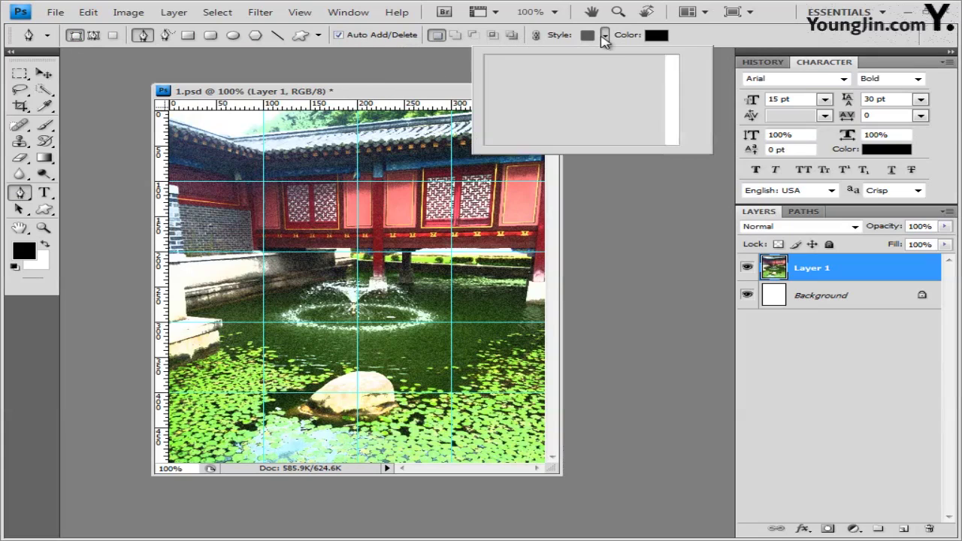
{"action": "left_click", "coordinate": [499, 65]}
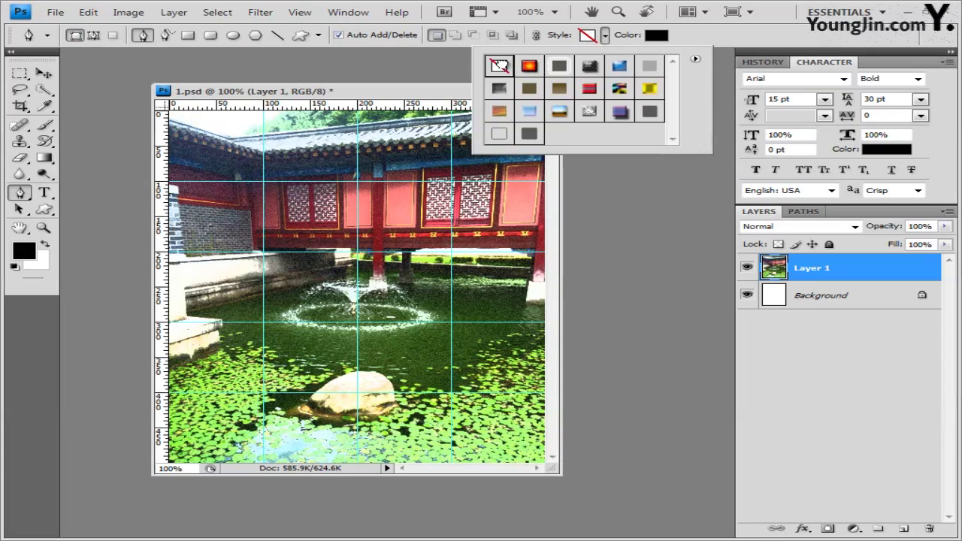
{"action": "left_click", "coordinate": [667, 39]}
{"action": "left_click_drag", "start_coordinate": [301, 213], "coordinate": [194, 183]}
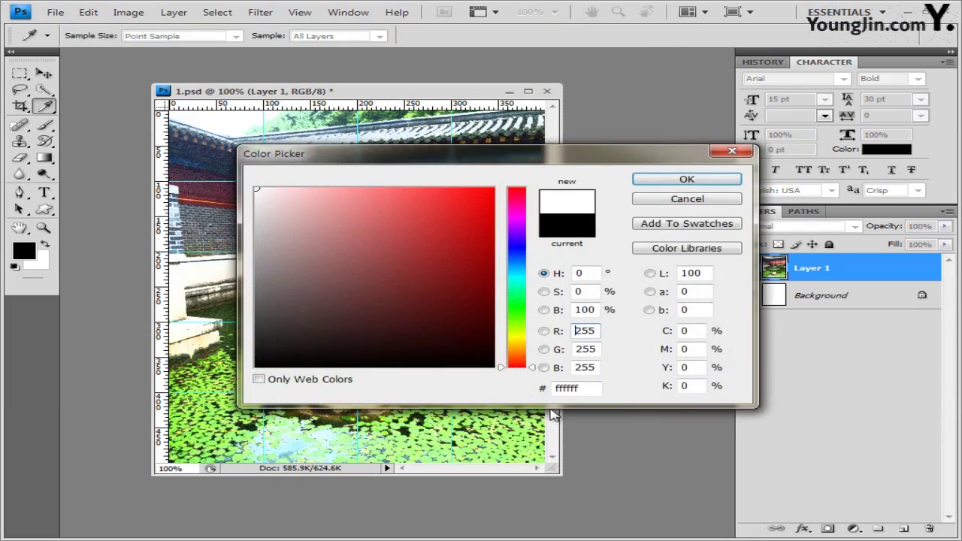
{"action": "left_click", "coordinate": [594, 385]}
{"action": "left_click", "coordinate": [687, 179]}
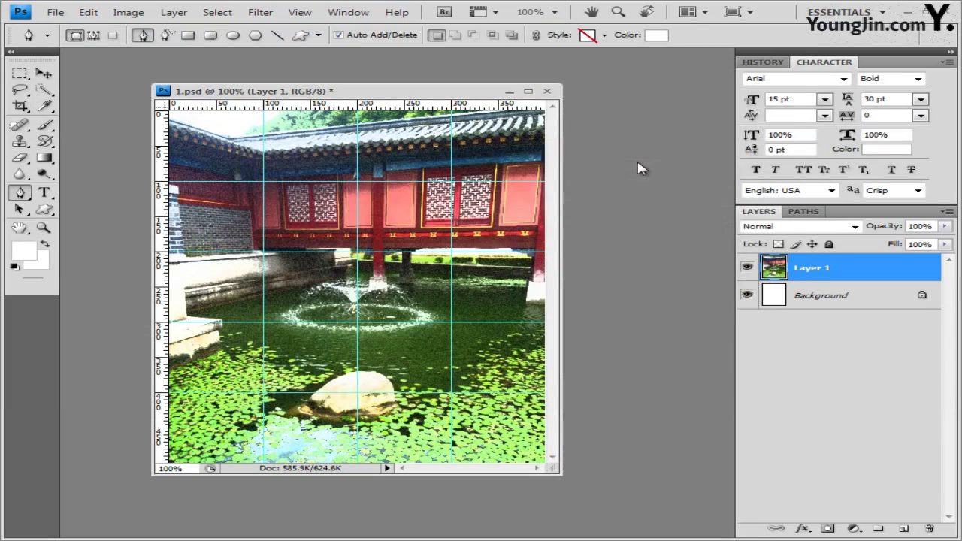
{"action": "key", "text": "ctrl+v"}
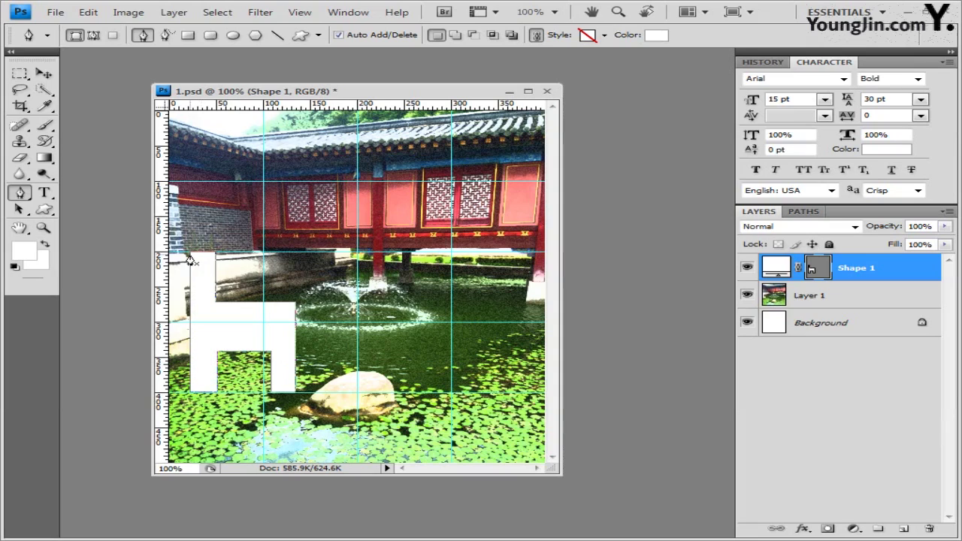
{"action": "left_click", "coordinate": [819, 273]}
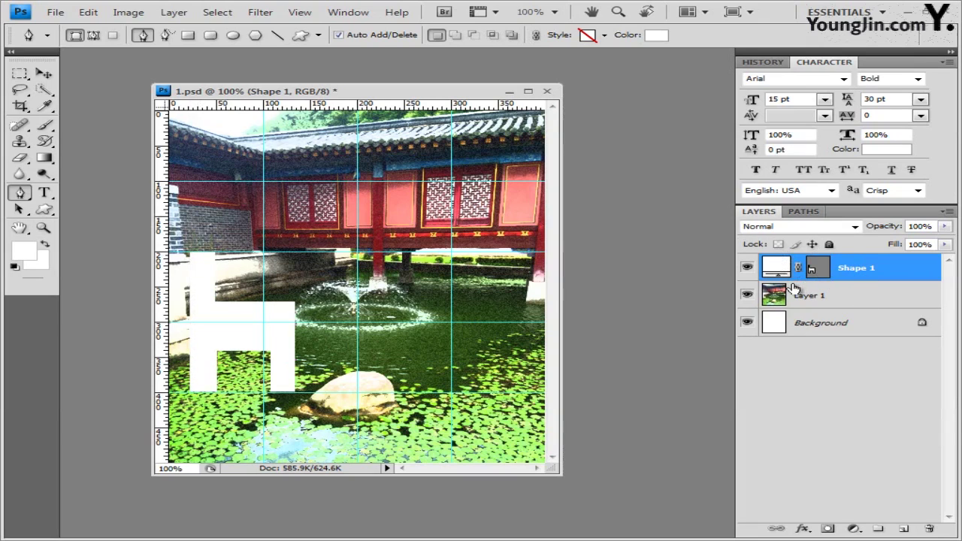
Save the chair shape's vector mask as a path named 의자, deselect it, and return to the layer list.
{"action": "left_click", "coordinate": [809, 213]}
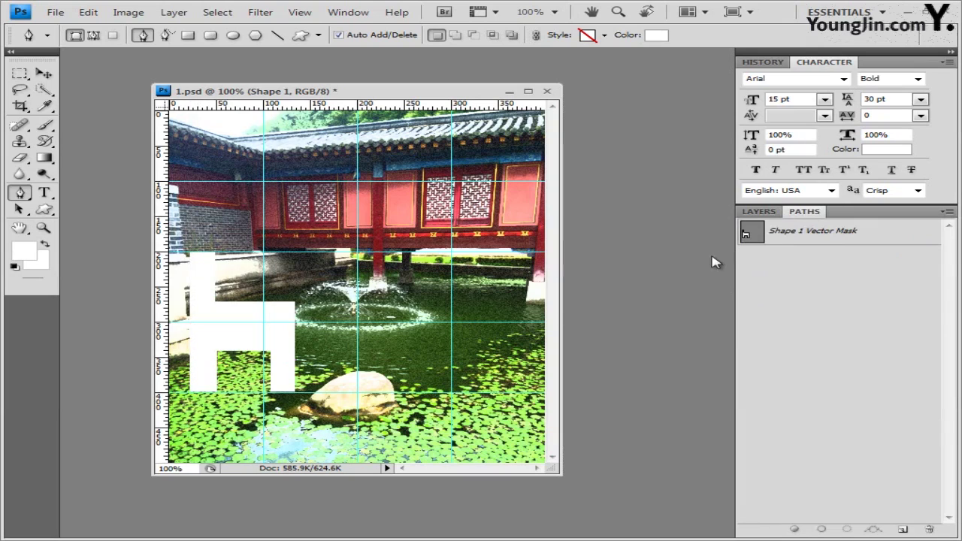
{"action": "double_click", "coordinate": [811, 233]}
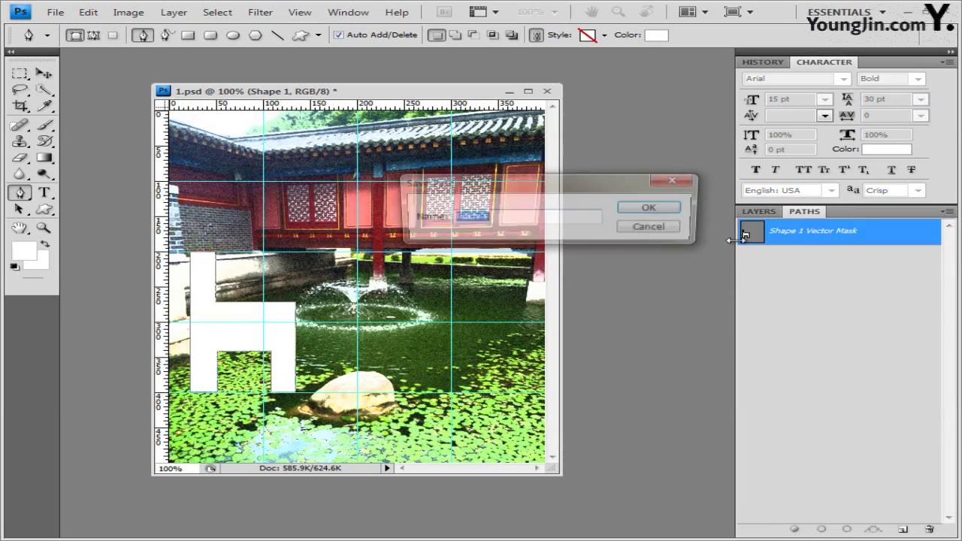
{"action": "type", "text": "의자"}
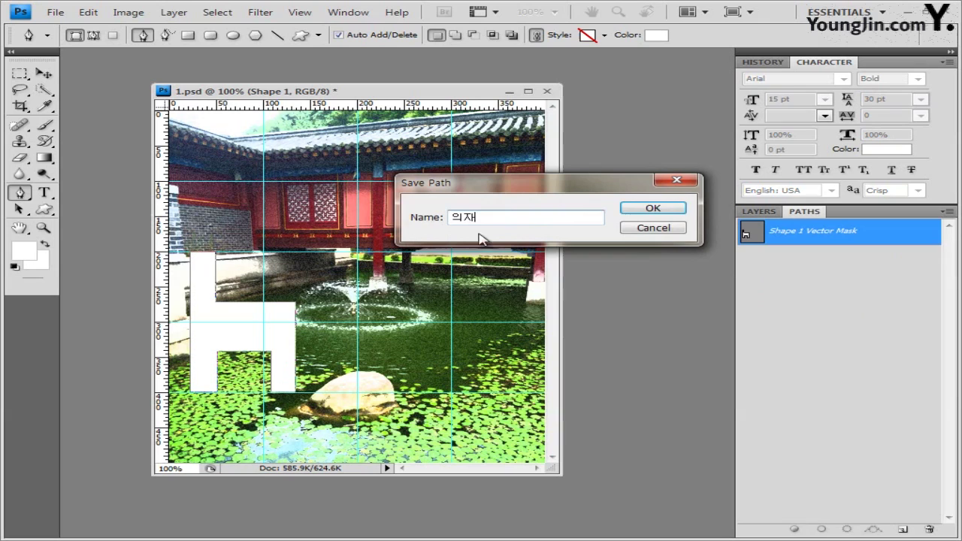
{"action": "left_click", "coordinate": [668, 211]}
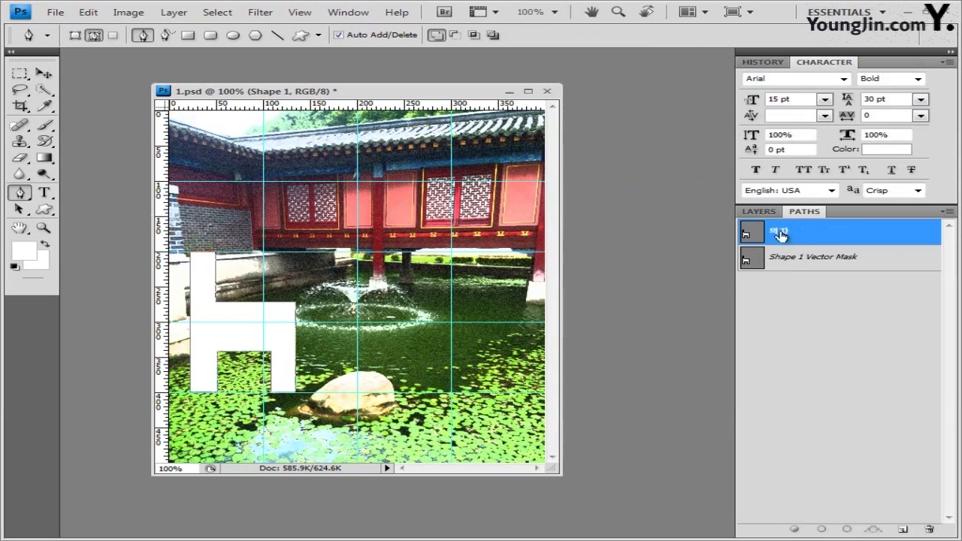
{"action": "left_click", "coordinate": [833, 316]}
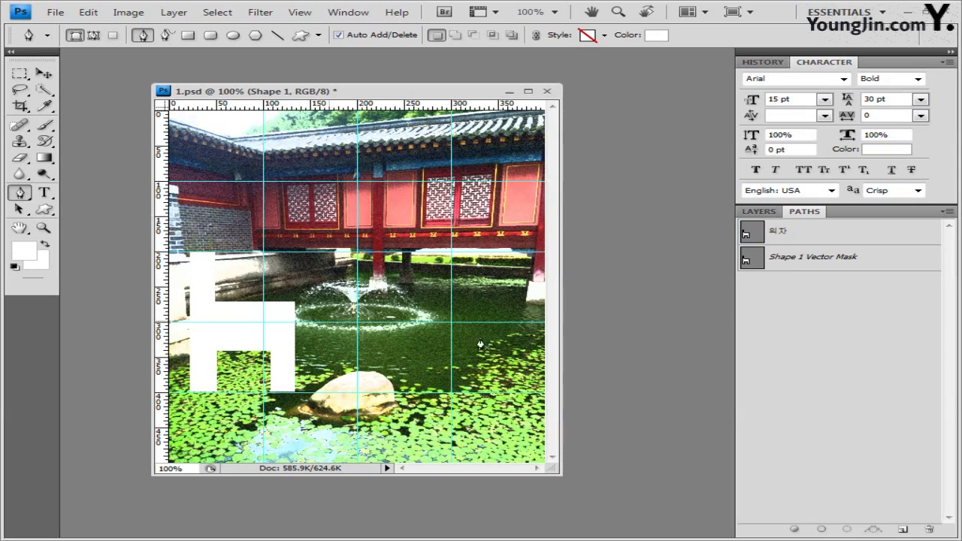
{"action": "left_click", "coordinate": [763, 212]}
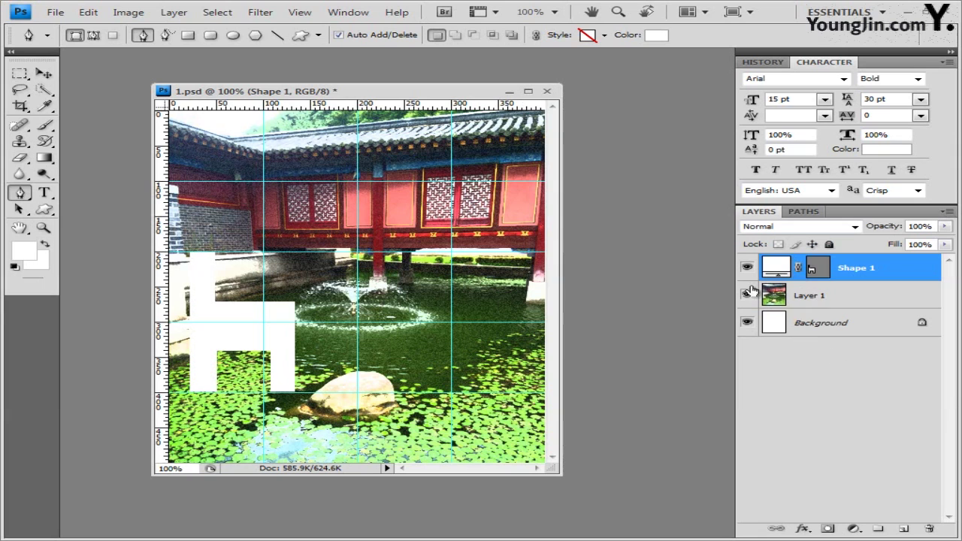
Open 1급-2.jpg, copy the whole sky image into 1.psd as a new layer, and close the source photo.
{"action": "key", "text": "alt+Tab"}
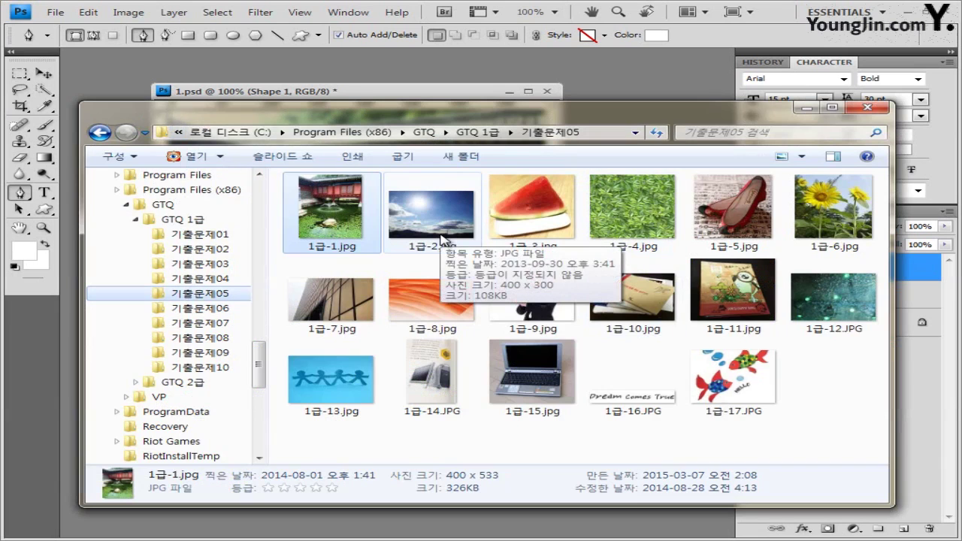
{"action": "left_click_drag", "start_coordinate": [442, 240], "coordinate": [117, 64]}
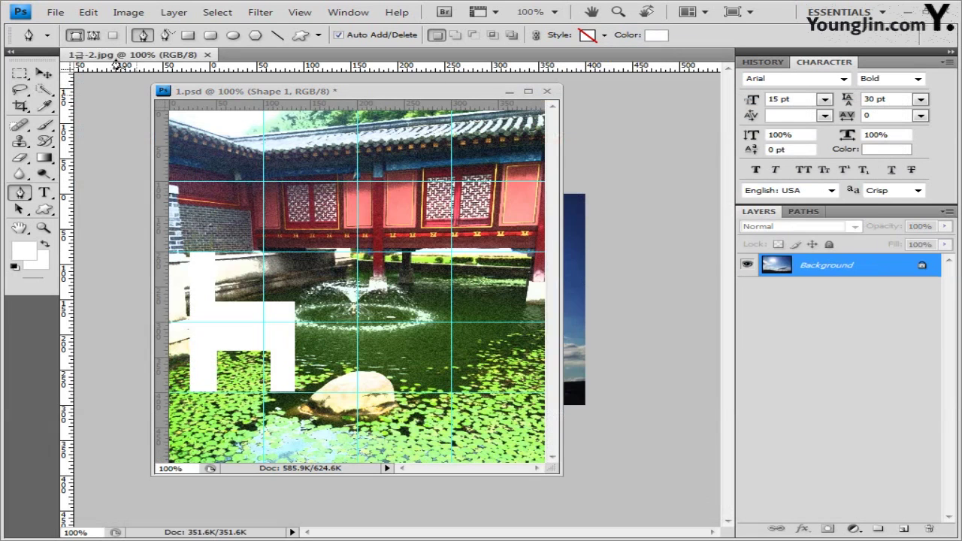
{"action": "left_click", "coordinate": [100, 90]}
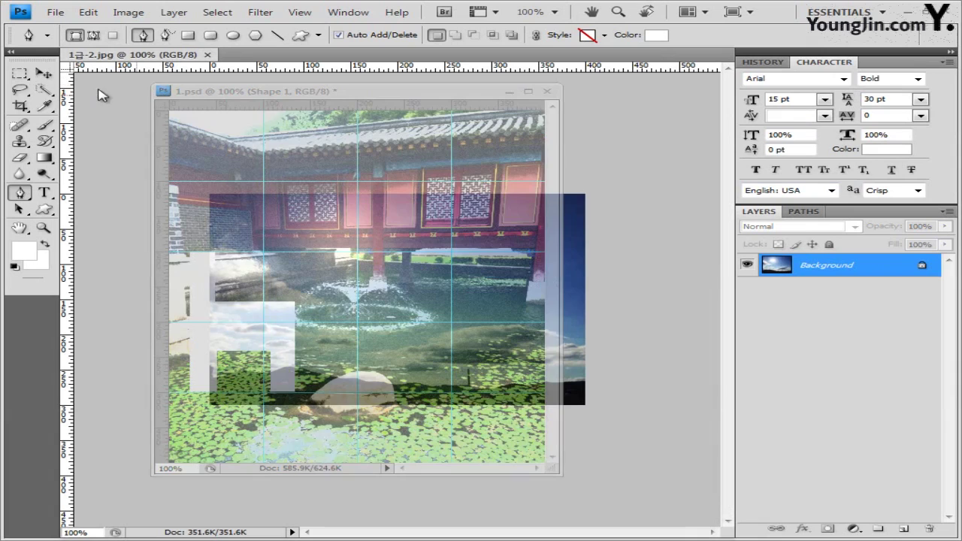
{"action": "left_click_drag", "start_coordinate": [113, 54], "coordinate": [90, 62]}
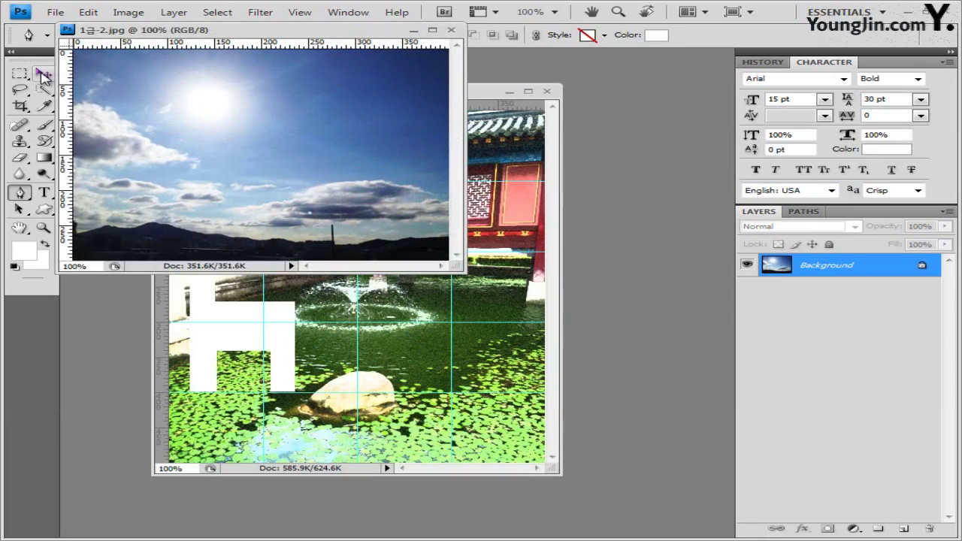
{"action": "left_click", "coordinate": [43, 73]}
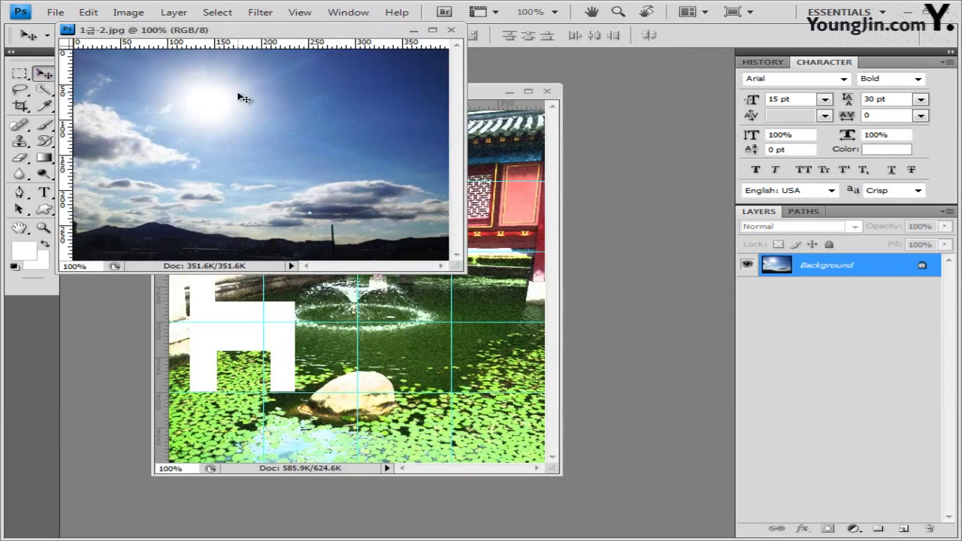
{"action": "key", "text": "ctrl+a"}
{"action": "left_click_drag", "start_coordinate": [412, 31], "coordinate": [415, 104]}
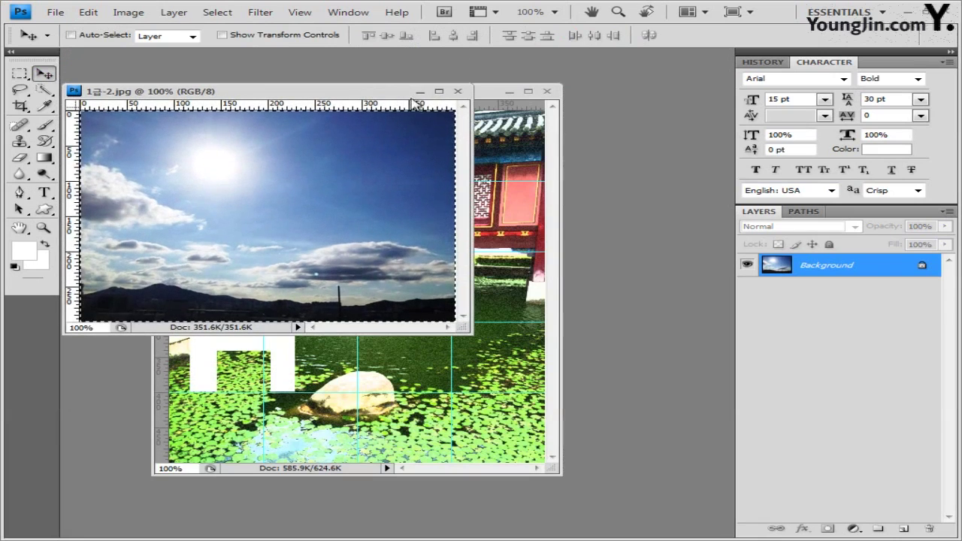
{"action": "left_click", "coordinate": [459, 91]}
{"action": "key", "text": "ctrl+v"}
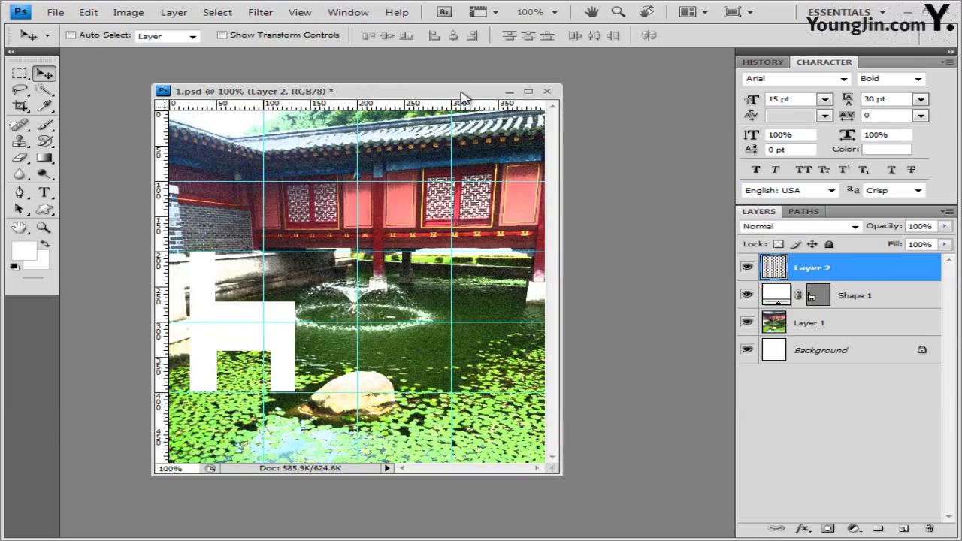
Clip the sky layer to the chair shape and move it so its centre sits at about X 188 px, Y 306 px.
{"action": "left_click", "coordinate": [858, 281], "text": "alt"}
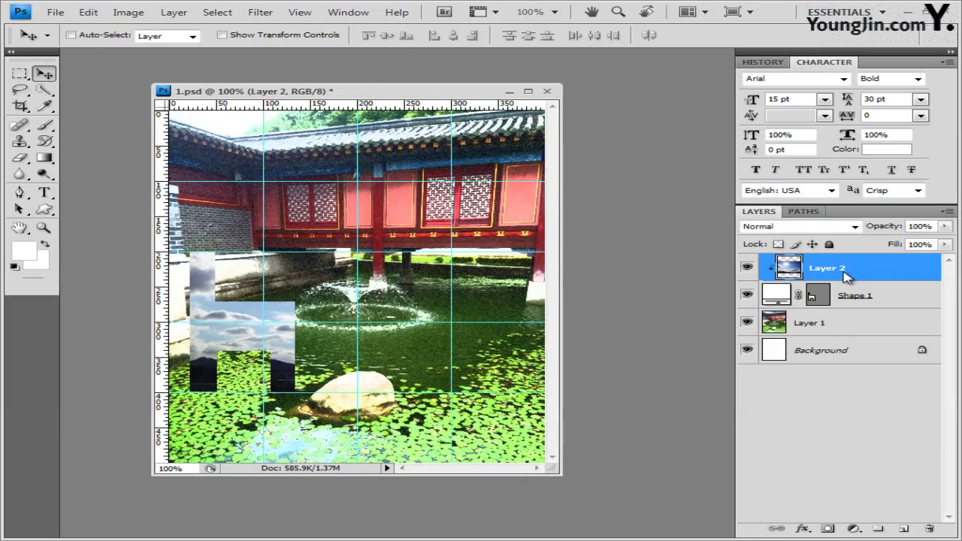
{"action": "key", "text": "ctrl+t"}
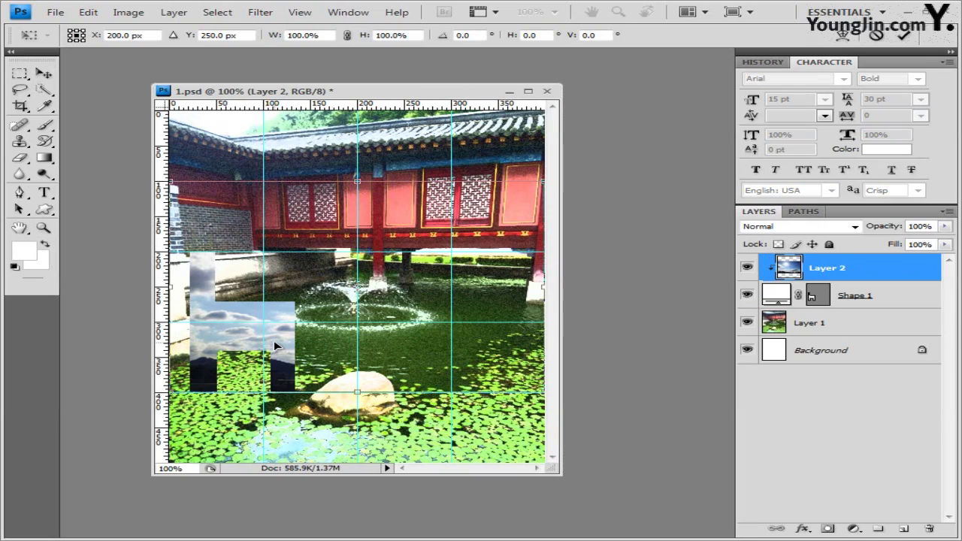
{"action": "left_click_drag", "start_coordinate": [272, 346], "coordinate": [262, 388]}
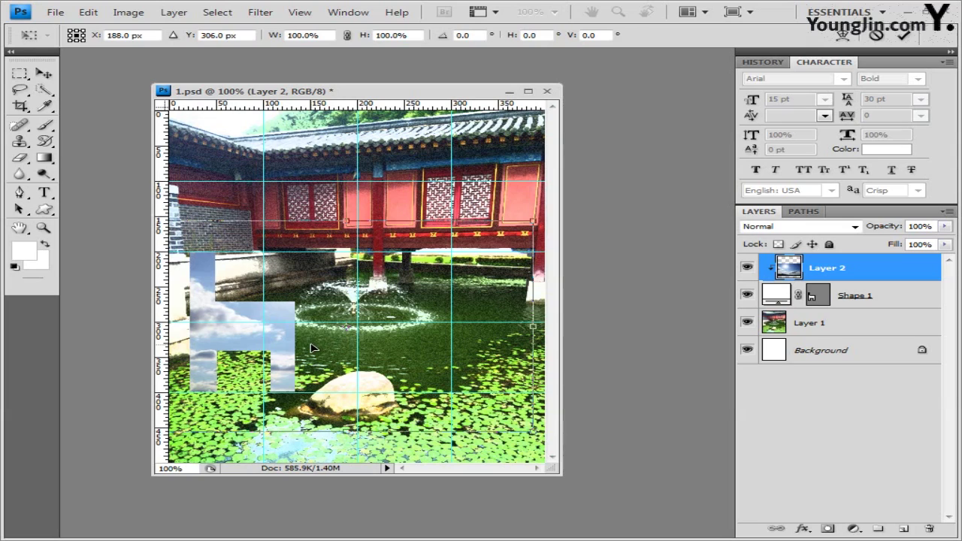
{"action": "key", "text": "Return"}
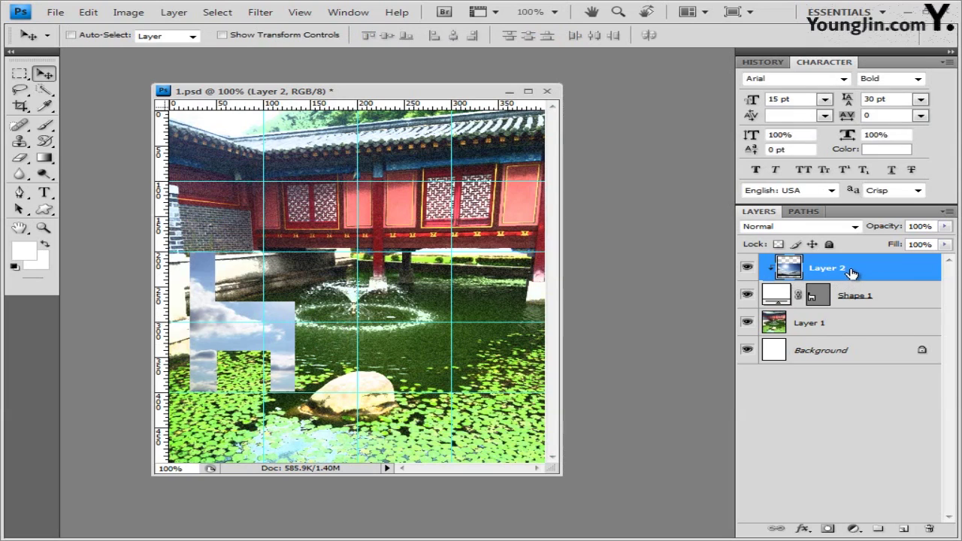
Give the chair shape layer a 3 px outside Stroke in colour 00cccc and an Inner Shadow with default settings.
{"action": "left_click", "coordinate": [886, 296]}
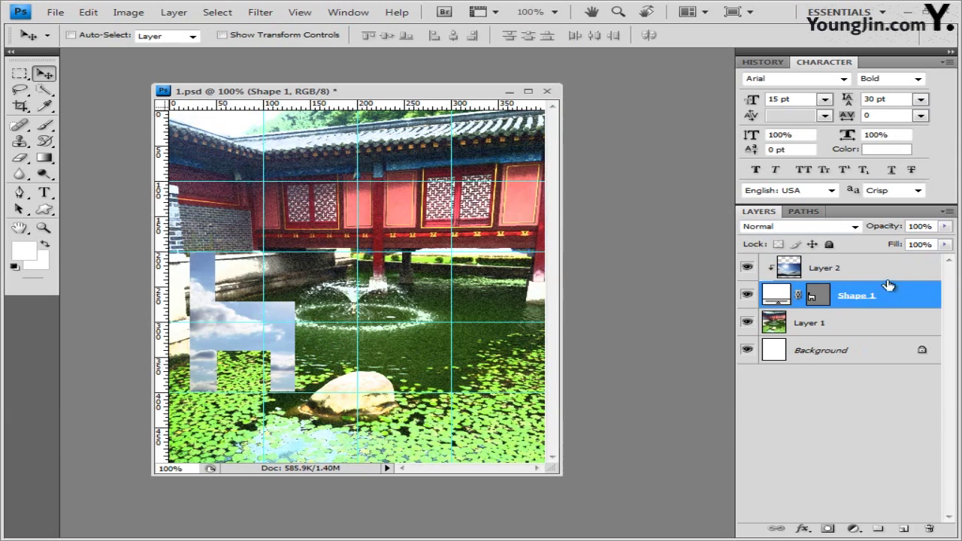
{"action": "left_click", "coordinate": [803, 529]}
{"action": "left_click", "coordinate": [836, 519]}
{"action": "left_click", "coordinate": [614, 292]}
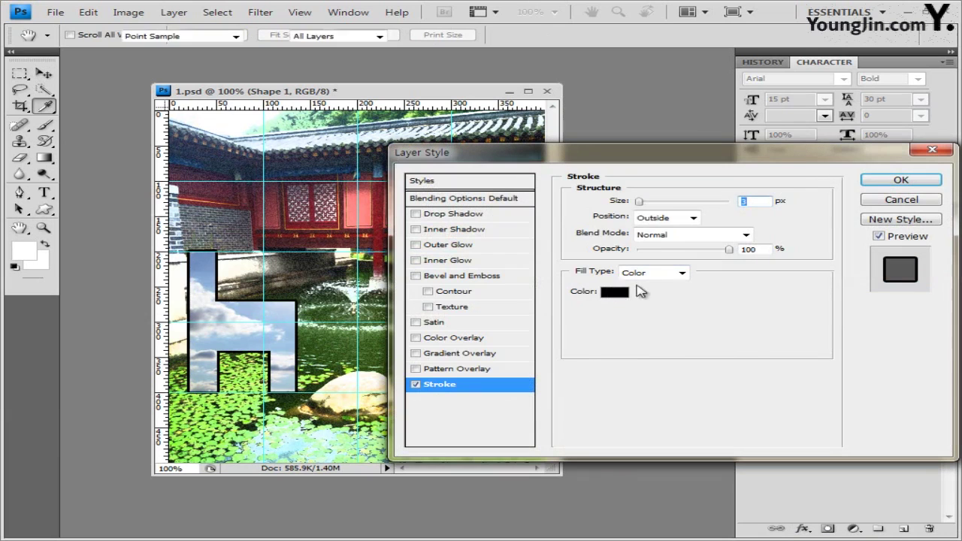
{"action": "left_click_drag", "start_coordinate": [569, 388], "coordinate": [643, 385]}
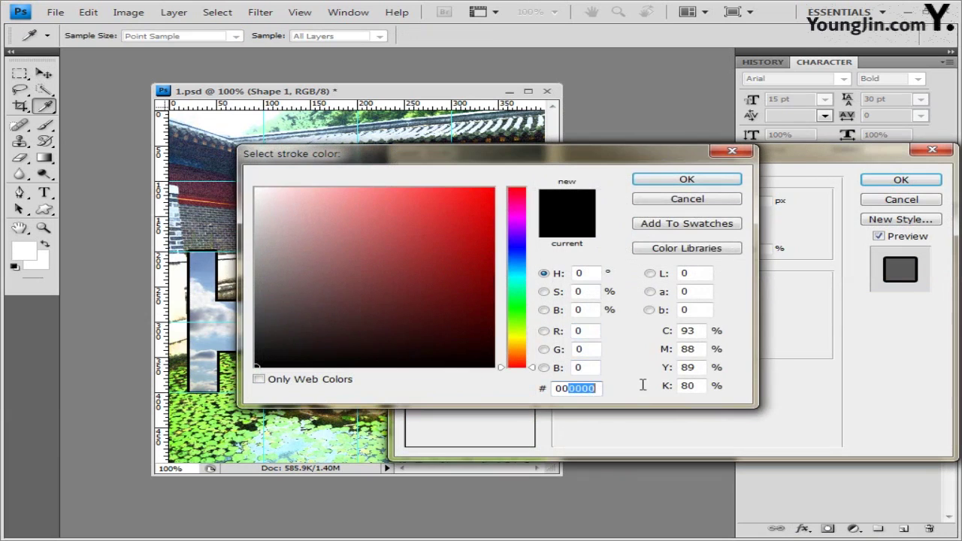
{"action": "type", "text": "cccc"}
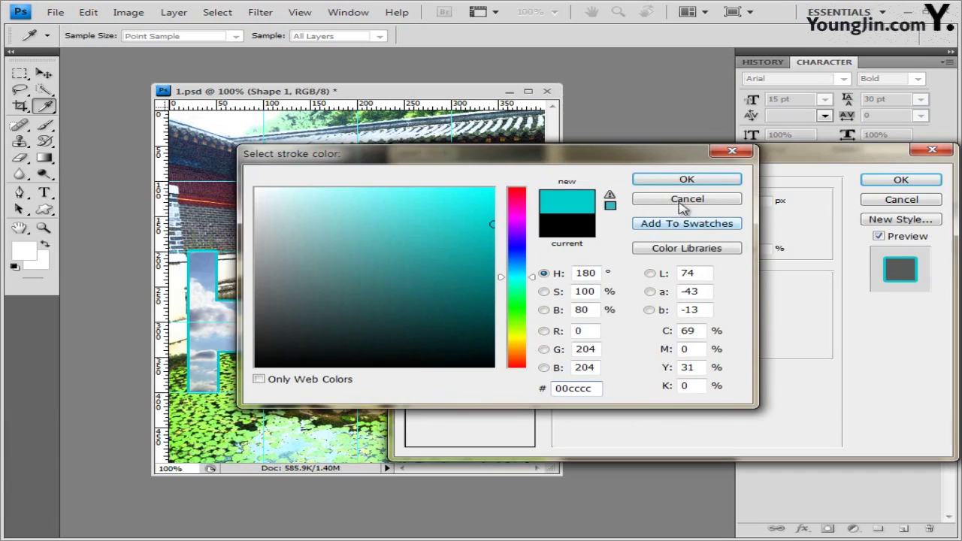
{"action": "left_click", "coordinate": [687, 179]}
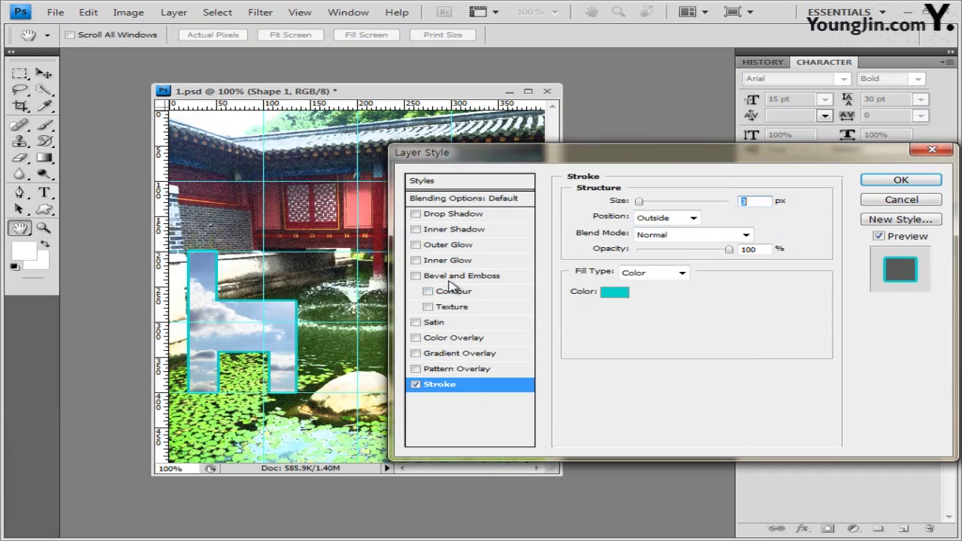
{"action": "left_click", "coordinate": [455, 229]}
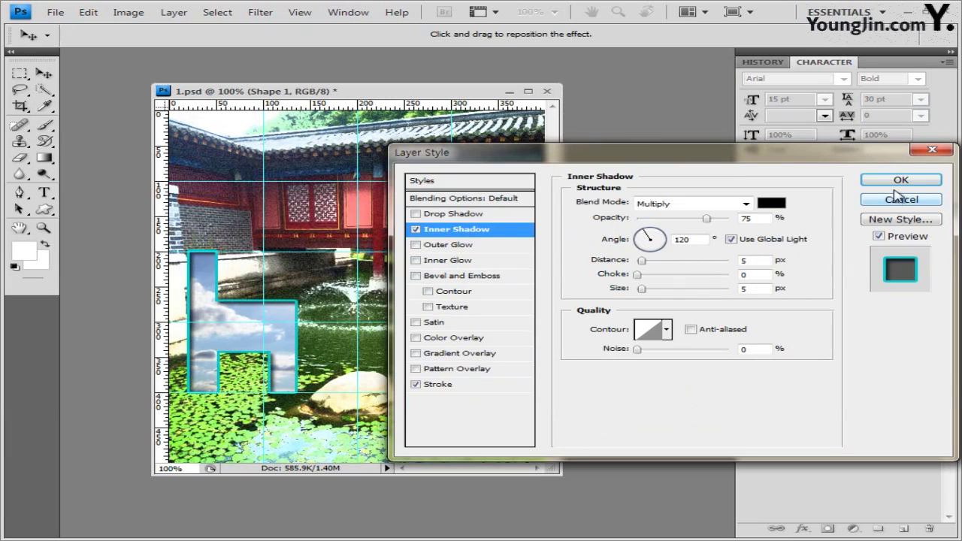
{"action": "left_click", "coordinate": [905, 182]}
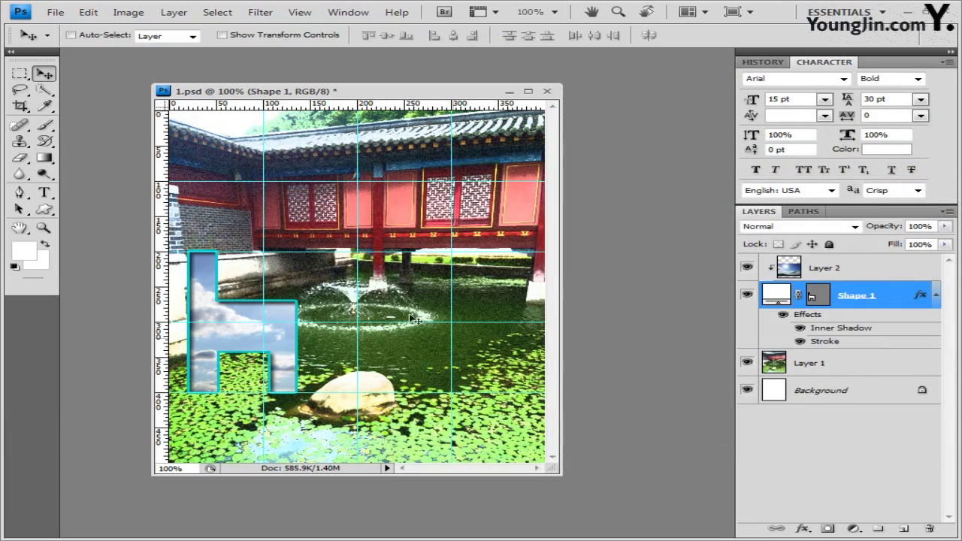
Make the sky layer active in 1.psd and open the watermelon photo 1급-3.jpg in a floating window.
{"action": "left_click", "coordinate": [846, 271]}
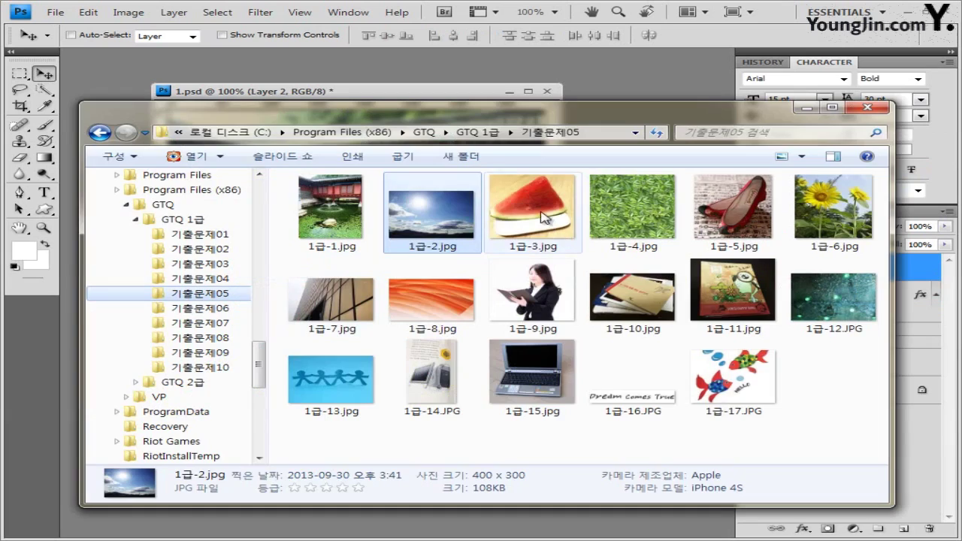
{"action": "left_click_drag", "start_coordinate": [533, 211], "coordinate": [590, 92]}
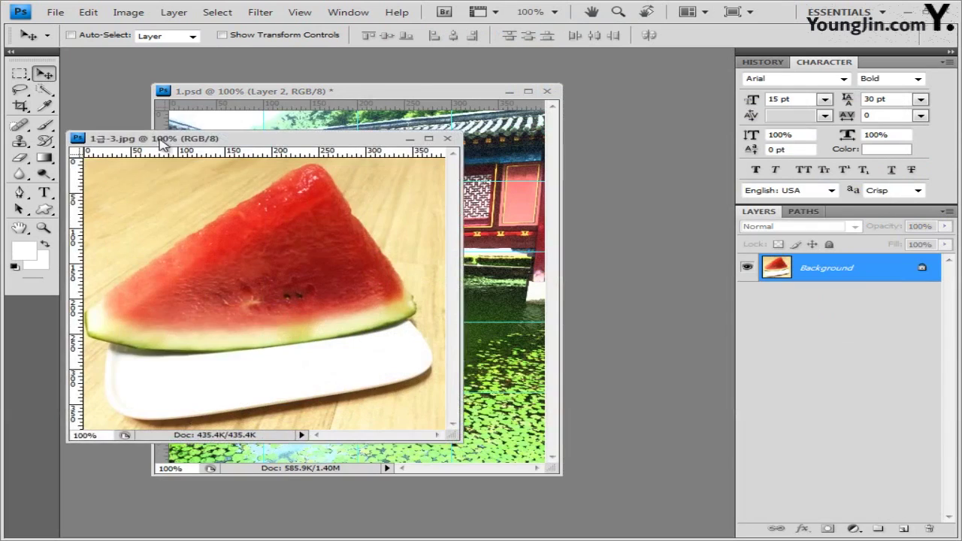
{"action": "left_click_drag", "start_coordinate": [161, 145], "coordinate": [172, 174]}
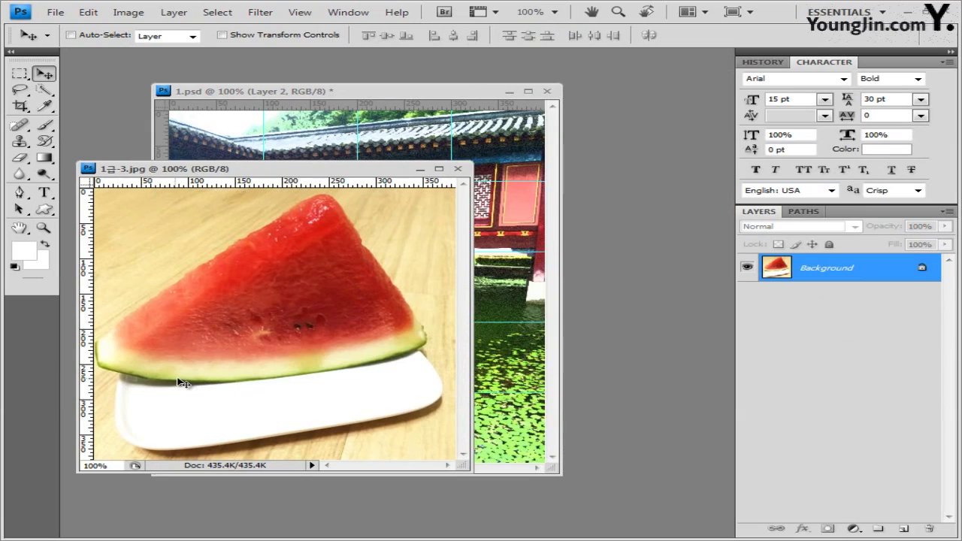
Select the whole watermelon slice, without the plate, using the Quick Selection tool with a 12 px brush.
{"action": "key", "text": "w"}
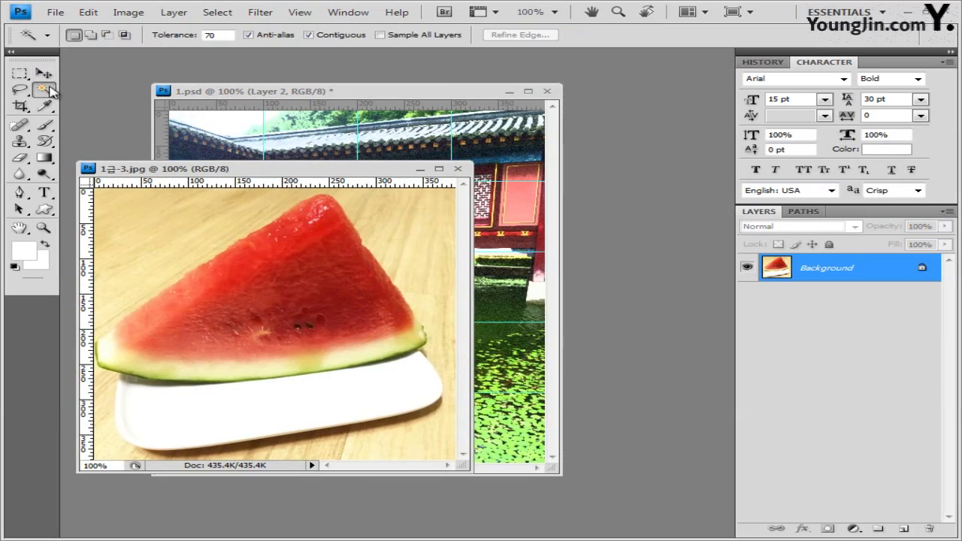
{"action": "left_click_drag", "start_coordinate": [55, 93], "coordinate": [117, 104]}
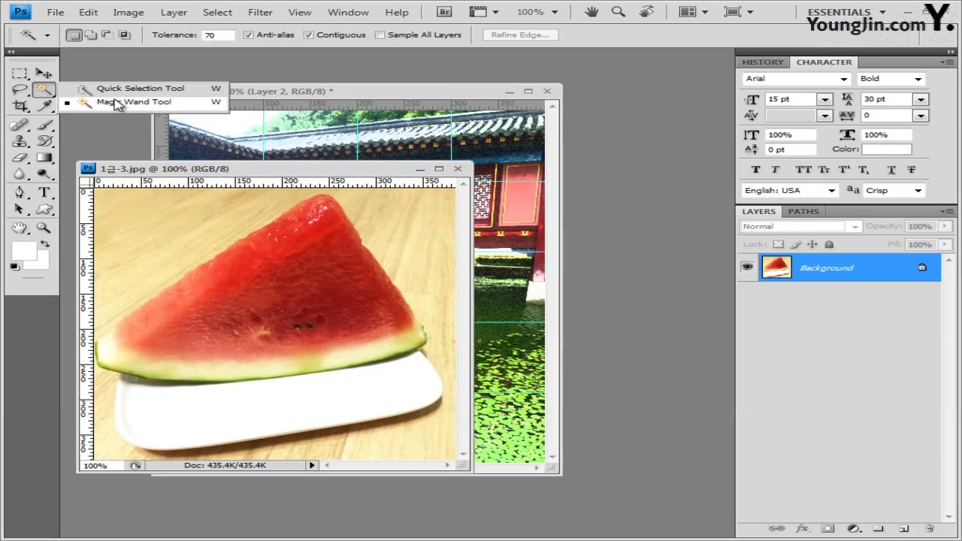
{"action": "left_click", "coordinate": [117, 103]}
{"action": "left_click_drag", "start_coordinate": [47, 94], "coordinate": [120, 96]}
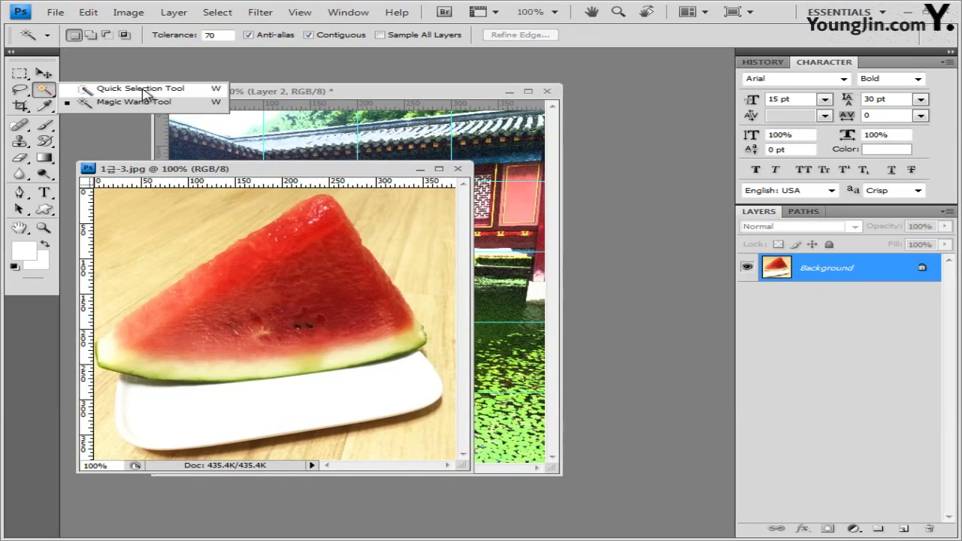
{"action": "left_click", "coordinate": [187, 91]}
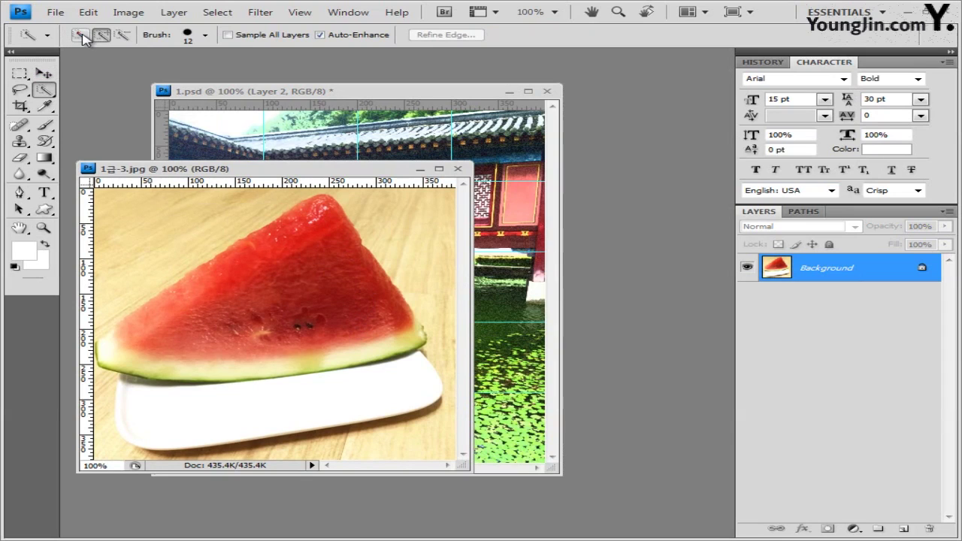
{"action": "left_click", "coordinate": [192, 36]}
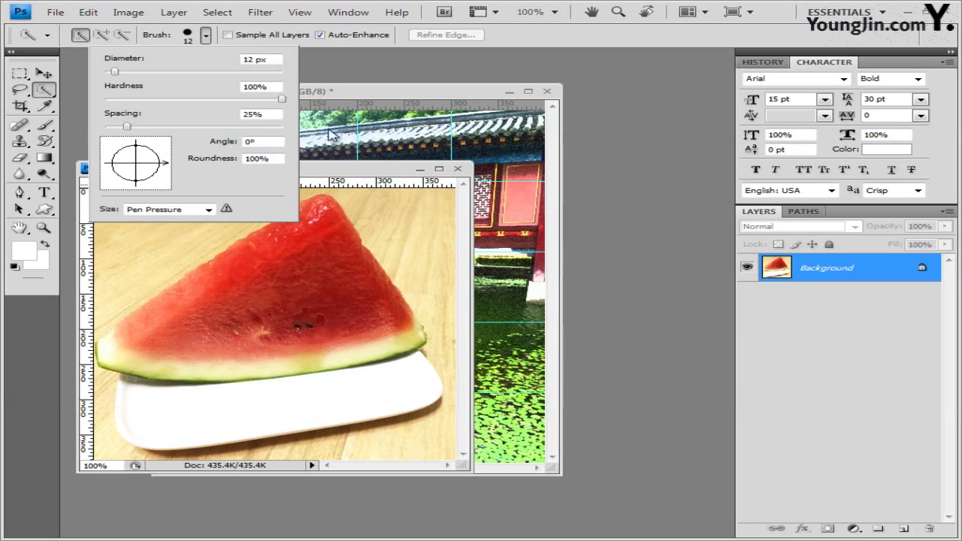
{"action": "left_click", "coordinate": [344, 181]}
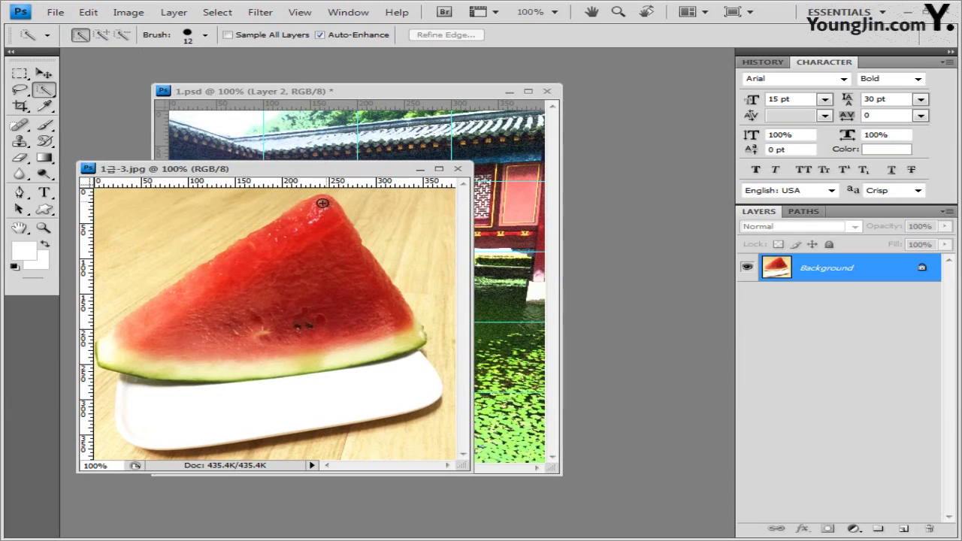
{"action": "mouse_move", "coordinate": [321, 205]}
{"action": "left_mouse_down"}
{"action": "mouse_move", "coordinate": [299, 227]}
{"action": "mouse_move", "coordinate": [375, 279]}
{"action": "mouse_move", "coordinate": [410, 327]}
{"action": "mouse_move", "coordinate": [393, 344]}
{"action": "mouse_move", "coordinate": [353, 354]}
{"action": "mouse_move", "coordinate": [310, 300]}
{"action": "left_mouse_up"}
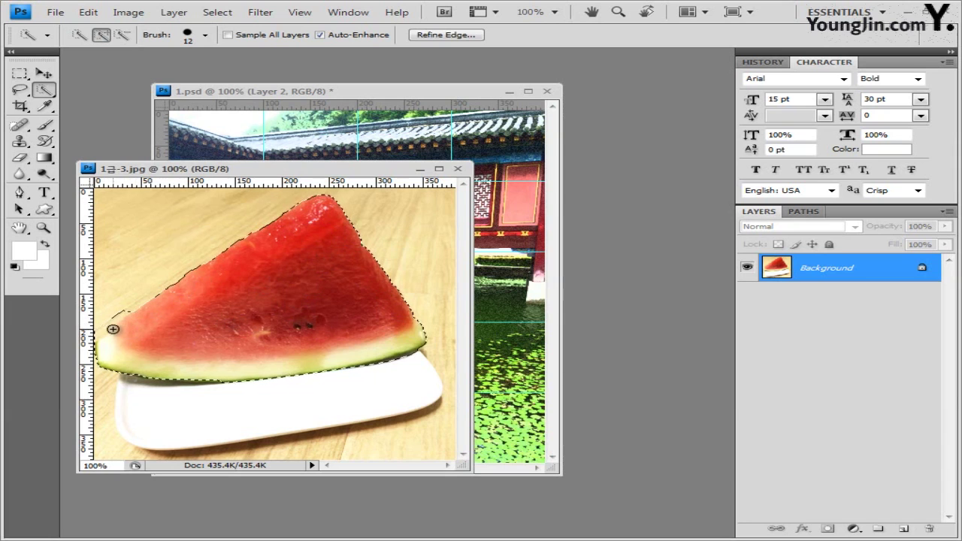
{"action": "left_click", "coordinate": [124, 36]}
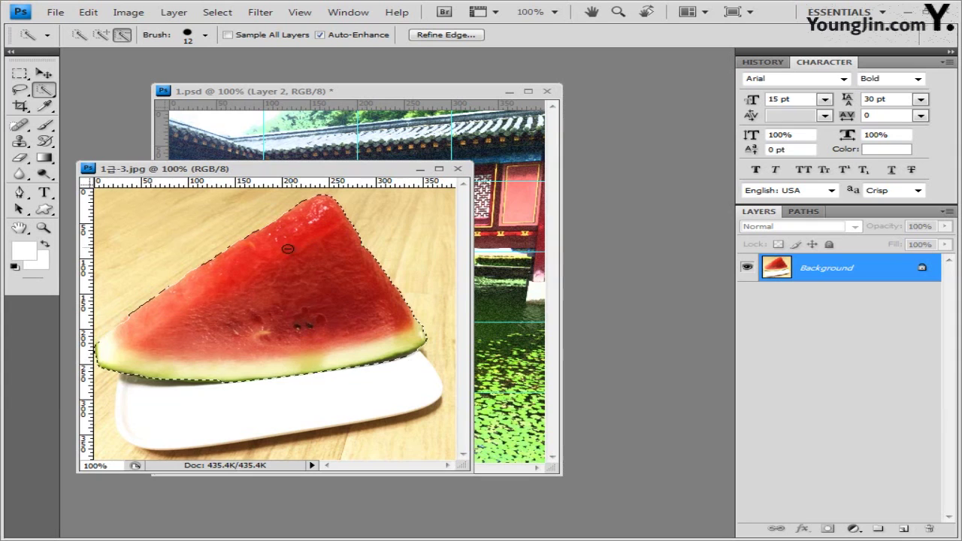
{"action": "left_click", "coordinate": [80, 36]}
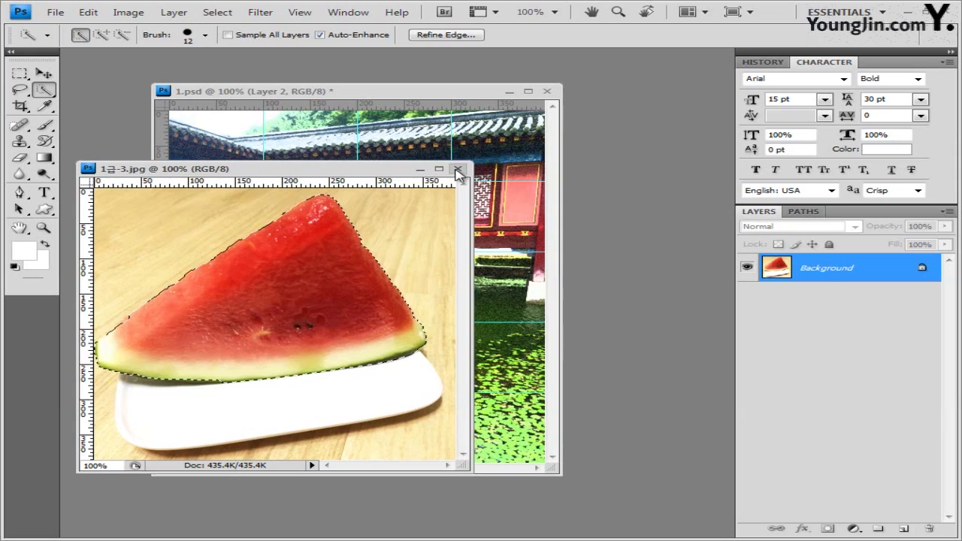
Copy the selected watermelon into 1.psd as a new layer, close its photo, and scale it to about 250 px wide beside the chair.
{"action": "left_click", "coordinate": [436, 111]}
{"action": "key", "text": "ctrl+w"}
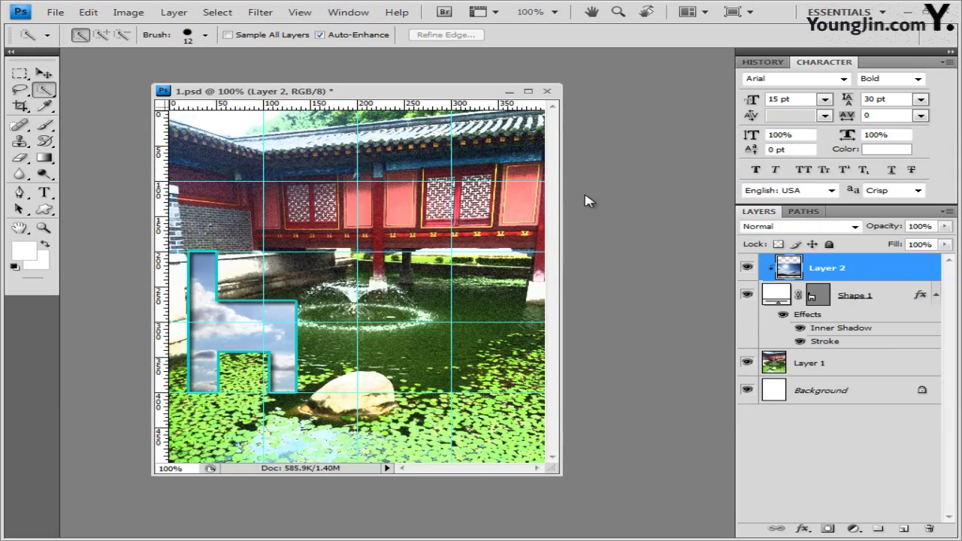
{"action": "key", "text": "ctrl+v"}
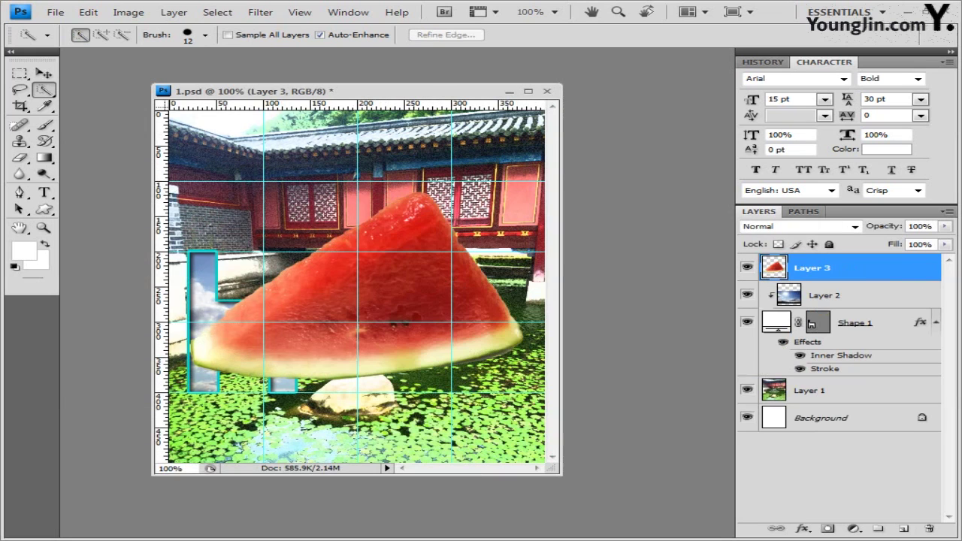
{"action": "left_click", "coordinate": [43, 73]}
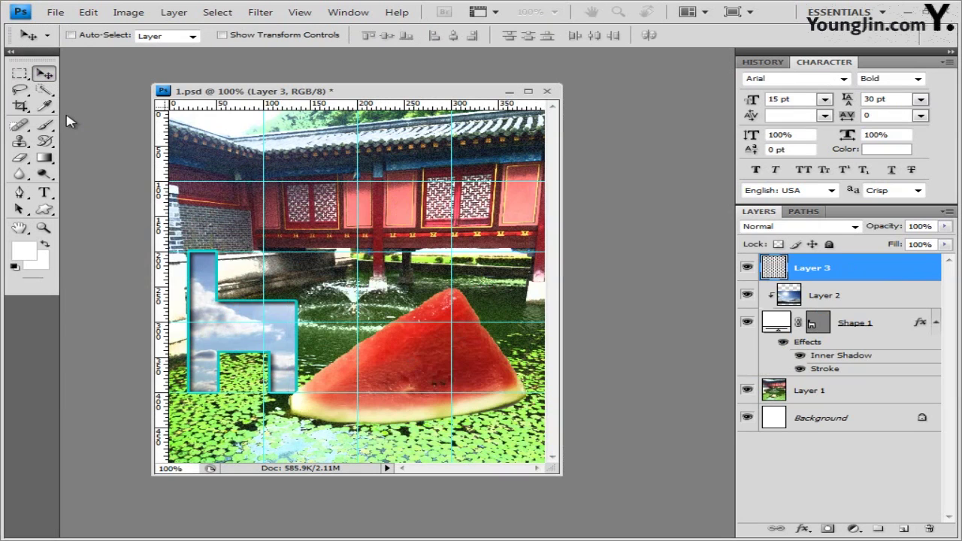
Give the watermelon layer a 5 px outside Stroke in white, ffffff.
{"action": "left_click", "coordinate": [803, 530]}
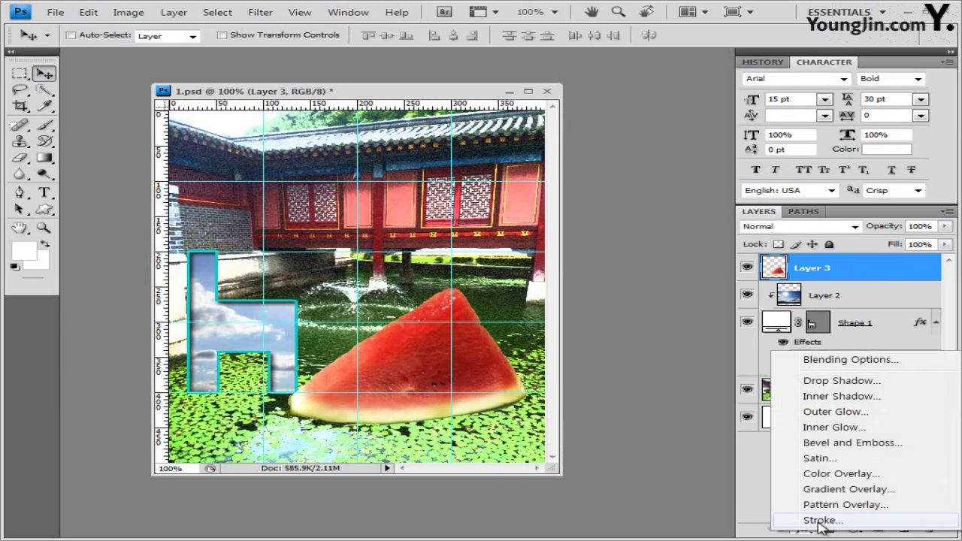
{"action": "left_click", "coordinate": [817, 520]}
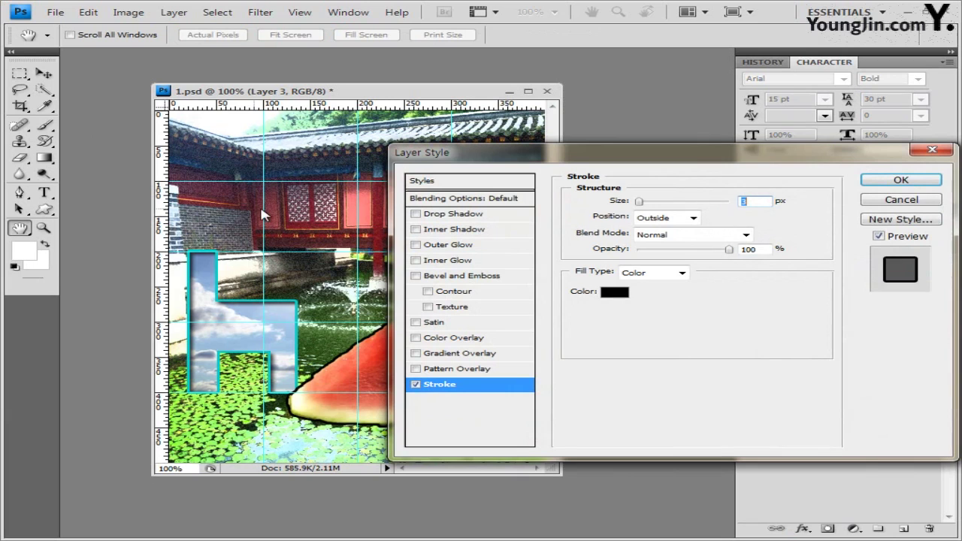
{"action": "type", "text": "5"}
{"action": "left_click", "coordinate": [628, 307]}
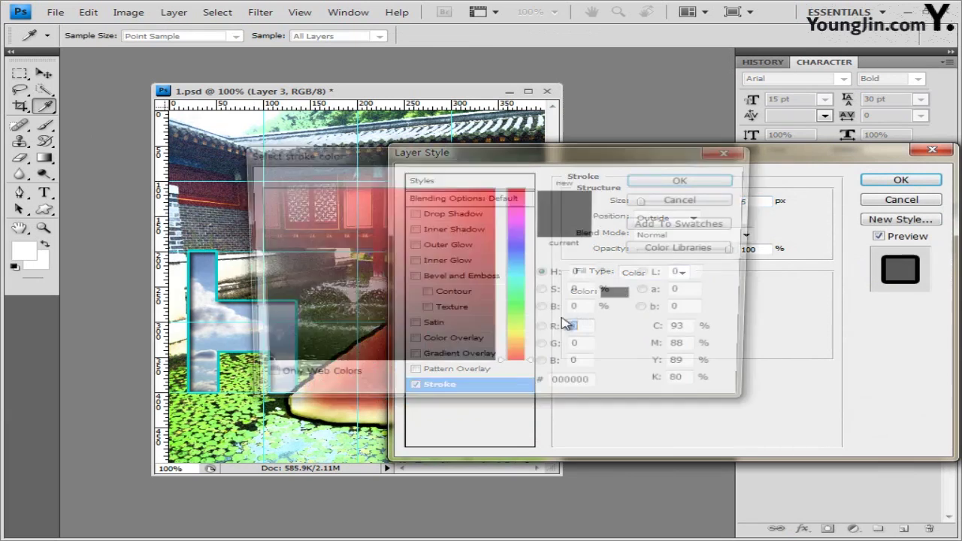
{"action": "type", "text": "ffffff"}
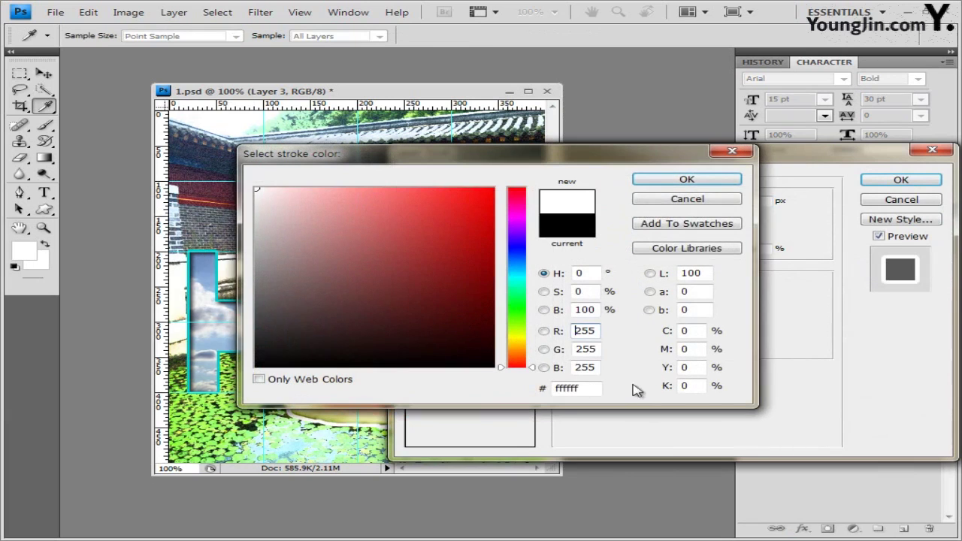
{"action": "left_click", "coordinate": [724, 185]}
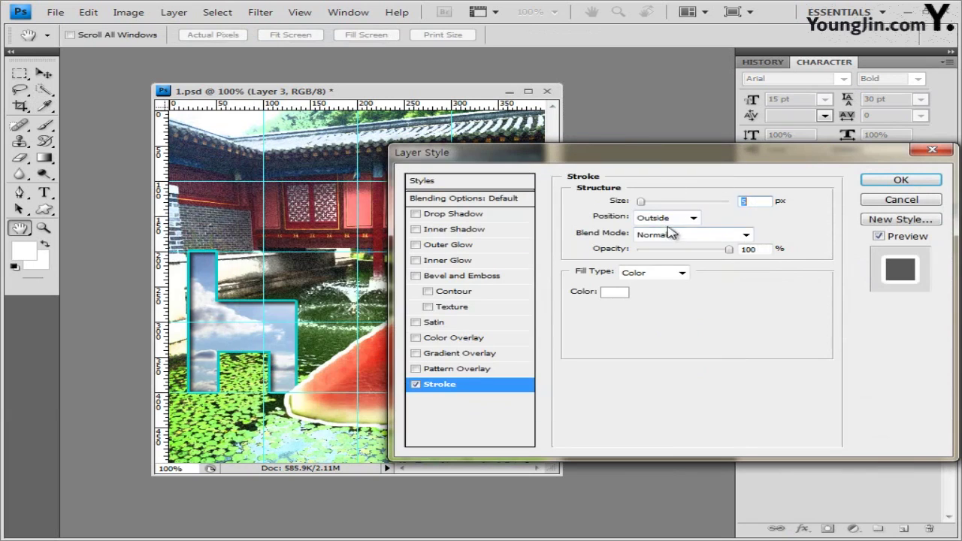
{"action": "left_click", "coordinate": [886, 183]}
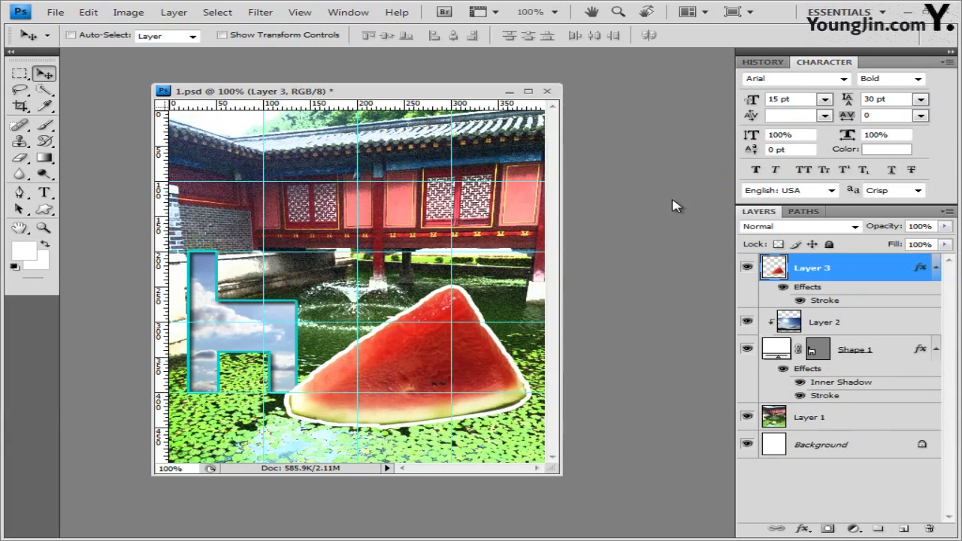
Load the nature shape set and draw its fern leaf as a shape layer about 90 px wide at the canvas's upper-left edge.
{"action": "left_click", "coordinate": [45, 211]}
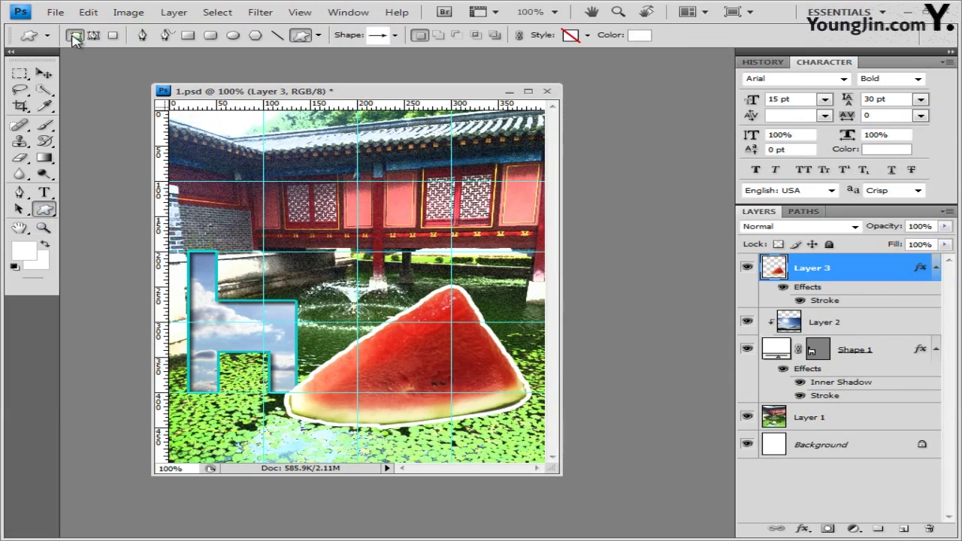
{"action": "left_click", "coordinate": [395, 35]}
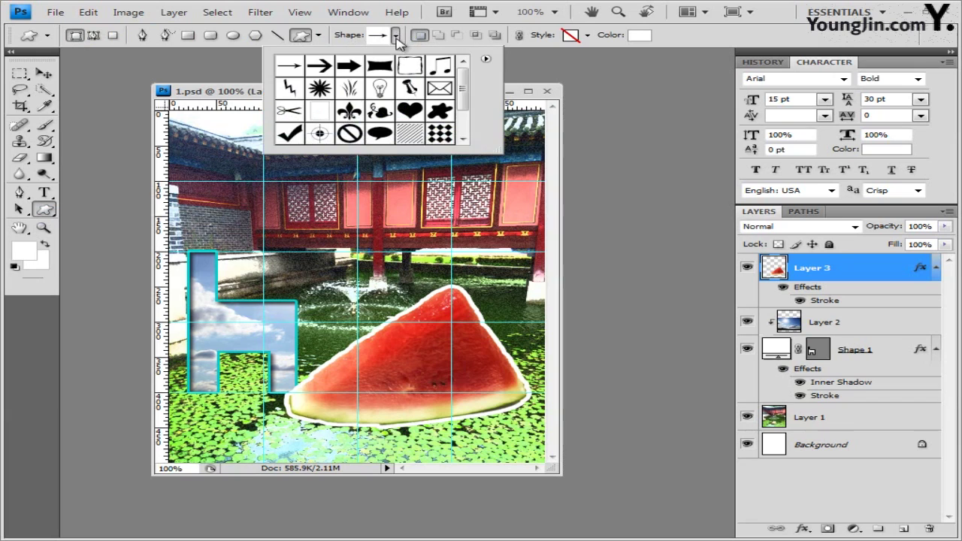
{"action": "left_click", "coordinate": [485, 58]}
{"action": "left_click", "coordinate": [568, 351]}
{"action": "left_click", "coordinate": [539, 322]}
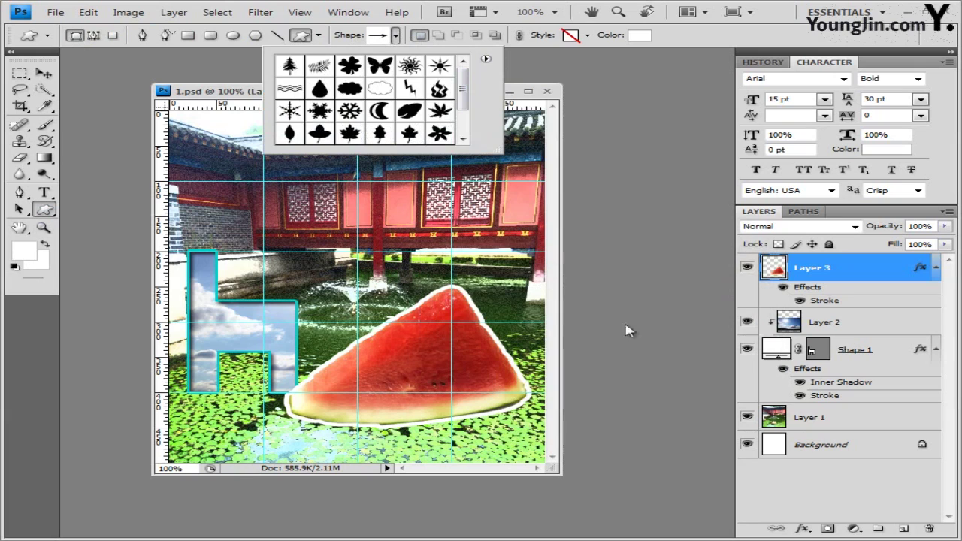
{"action": "left_click", "coordinate": [322, 69]}
{"action": "left_click", "coordinate": [202, 135]}
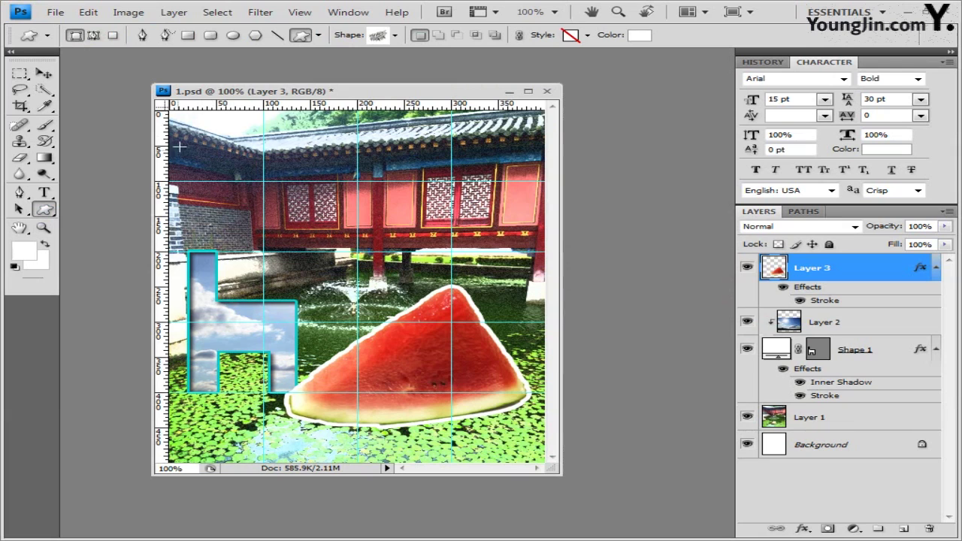
{"action": "left_click_drag", "start_coordinate": [224, 172], "coordinate": [171, 210]}
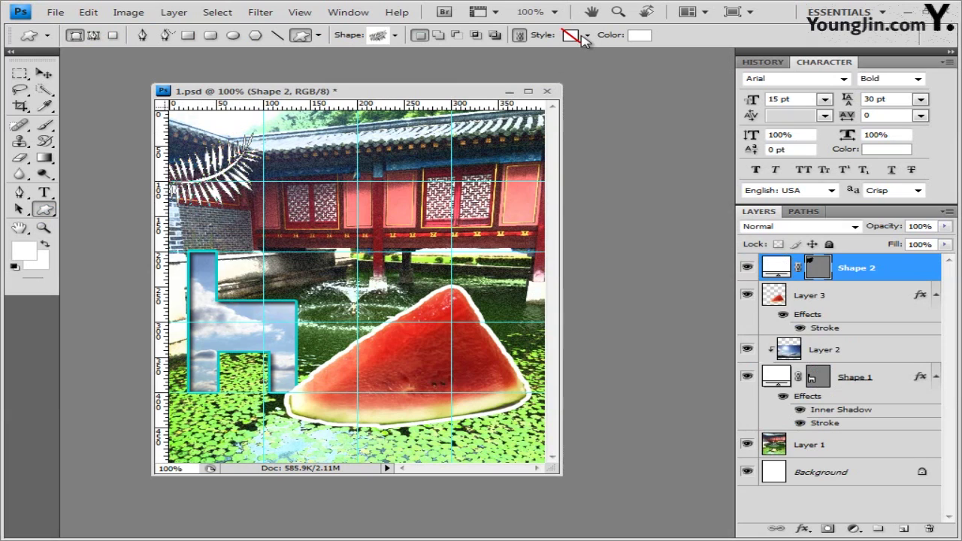
Set the fern shape's fill colour to 60e800, leaving it without a preset style.
{"action": "left_click", "coordinate": [587, 36]}
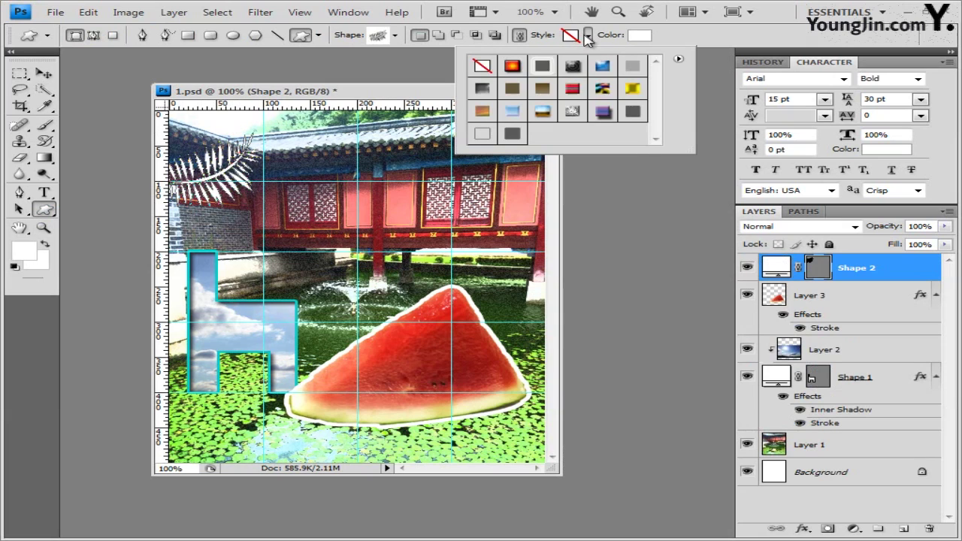
{"action": "left_click", "coordinate": [675, 42]}
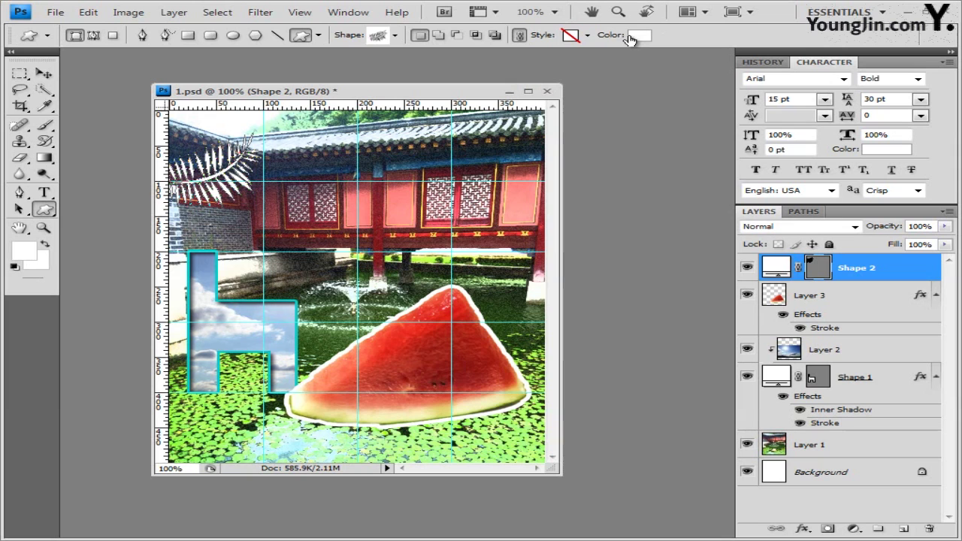
{"action": "left_click", "coordinate": [633, 38]}
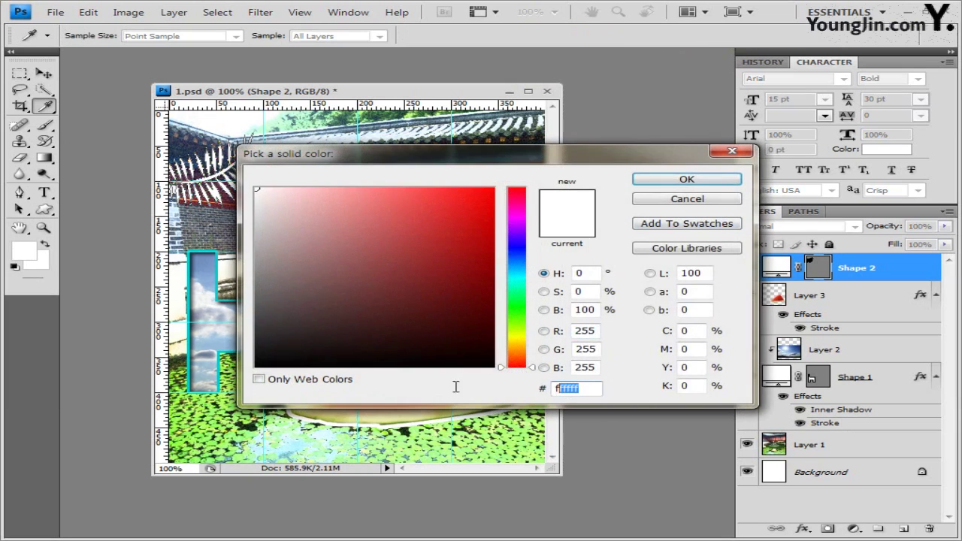
{"action": "type", "text": "60e800"}
{"action": "left_click", "coordinate": [718, 179]}
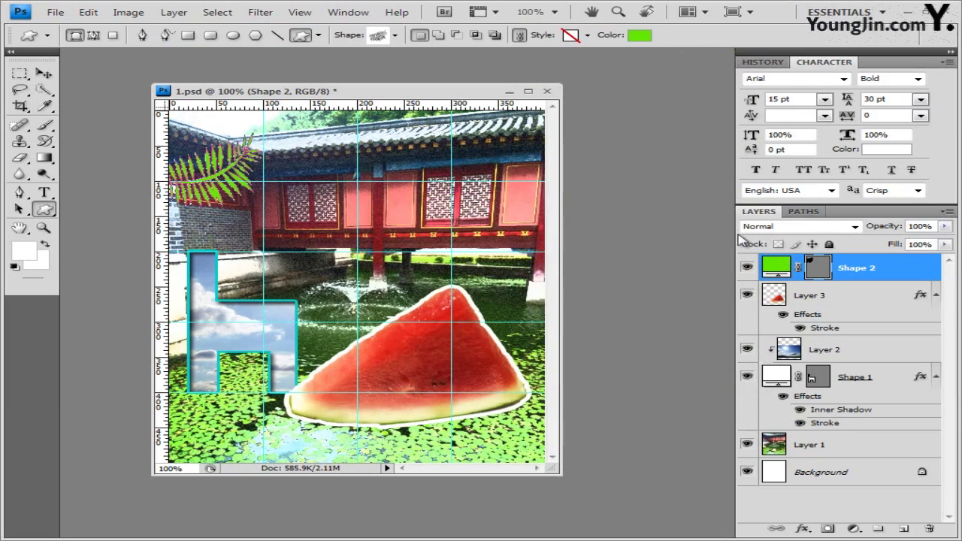
Add a Drop Shadow with default settings to the fern, and transform it to about 140 px wide above the chair.
{"action": "left_click", "coordinate": [803, 530]}
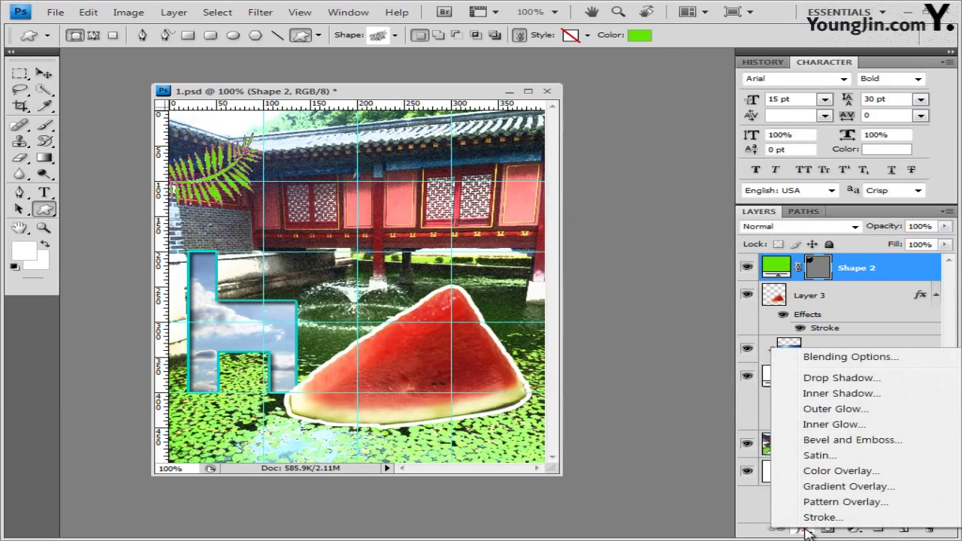
{"action": "left_click", "coordinate": [840, 377]}
{"action": "left_click", "coordinate": [895, 181]}
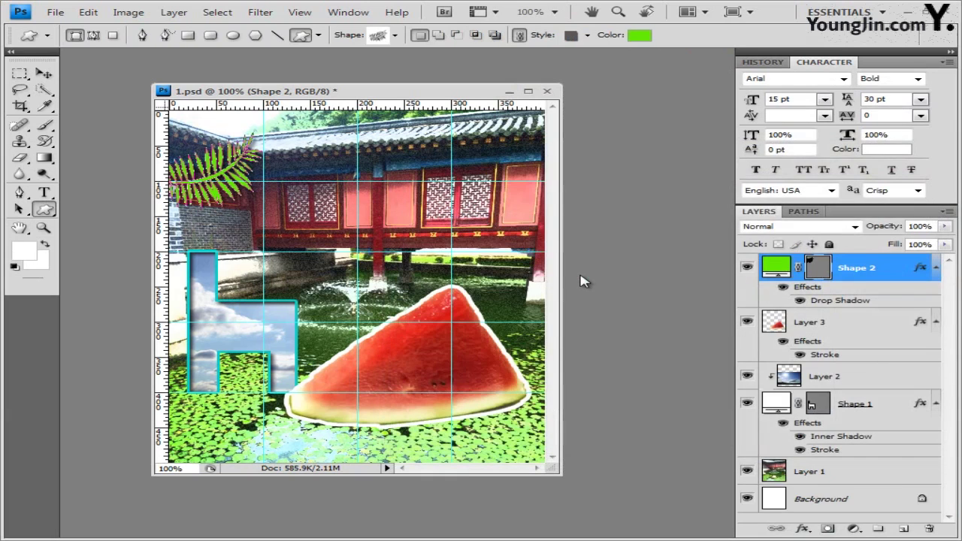
{"action": "key", "text": "ctrl+t"}
{"action": "key", "text": "Return"}
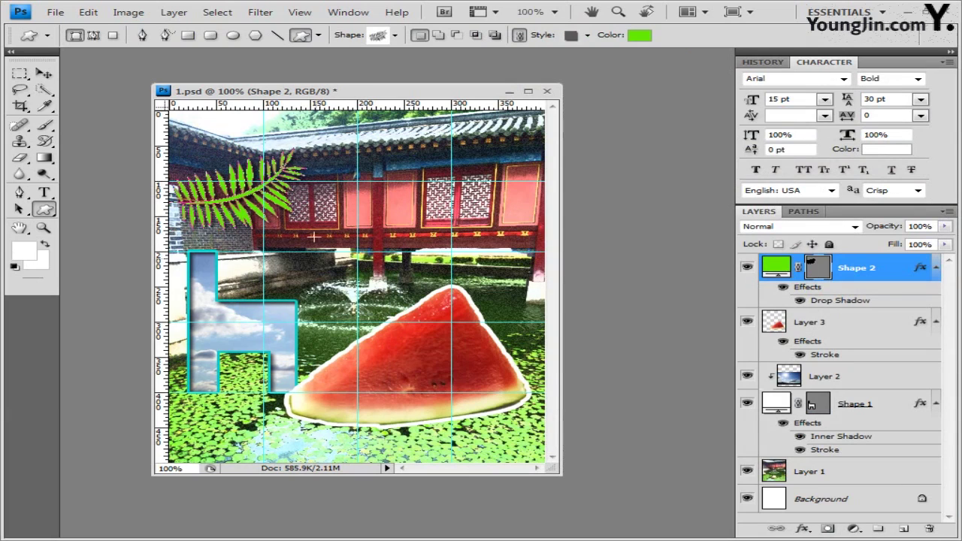
Replace the custom shapes with the Animals set and draw the perched bird, about 48 × 91 px, over the chair's seat.
{"action": "left_click", "coordinate": [395, 36]}
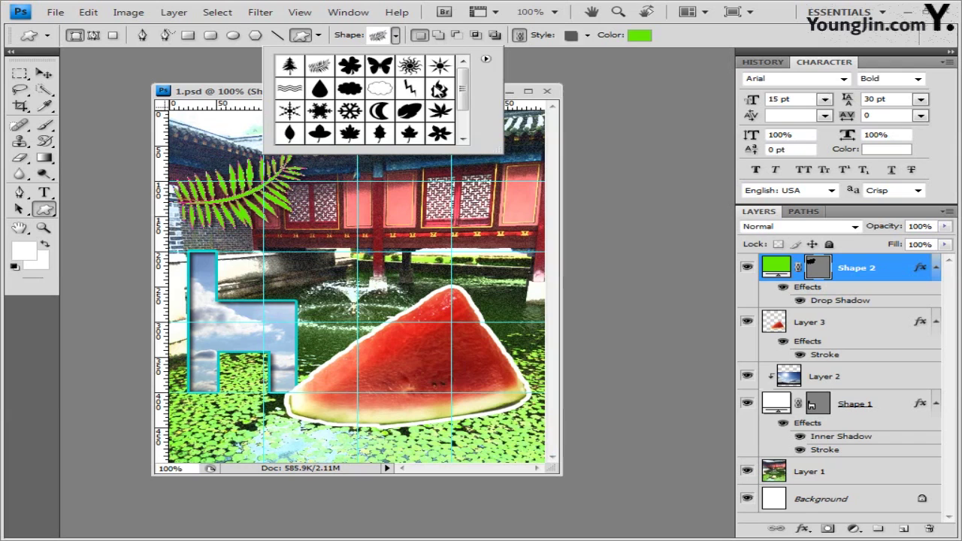
{"action": "left_click", "coordinate": [486, 58]}
{"action": "left_click", "coordinate": [549, 272]}
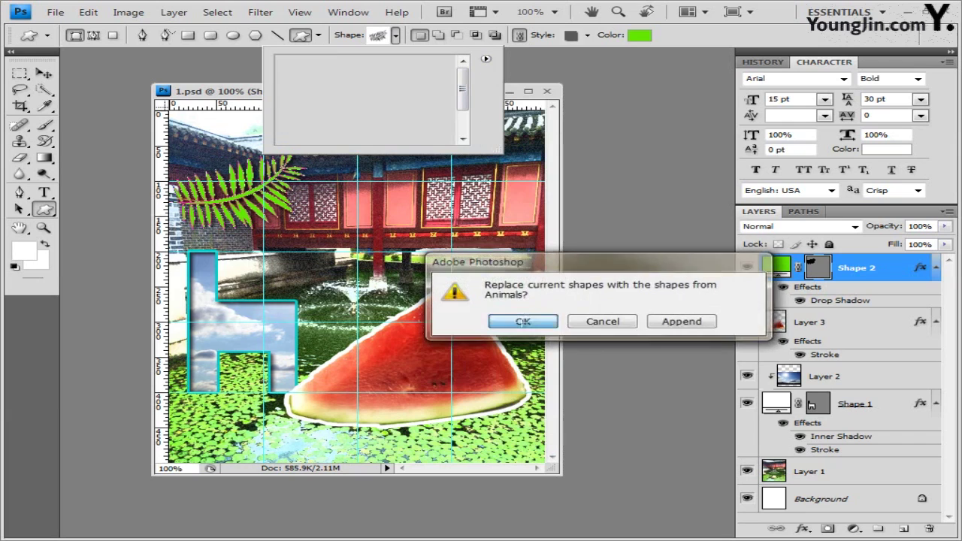
{"action": "key", "text": "Return"}
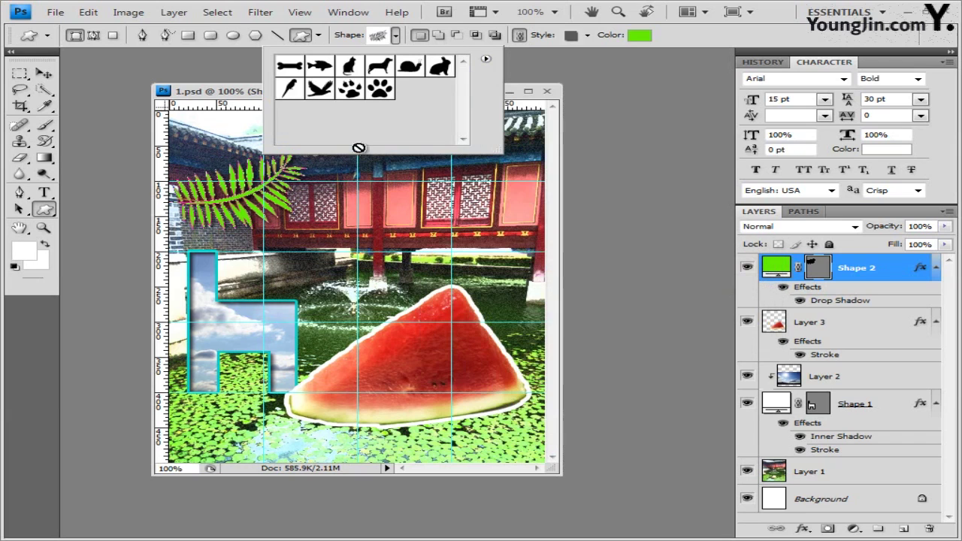
{"action": "left_click", "coordinate": [293, 88]}
{"action": "left_click", "coordinate": [239, 95]}
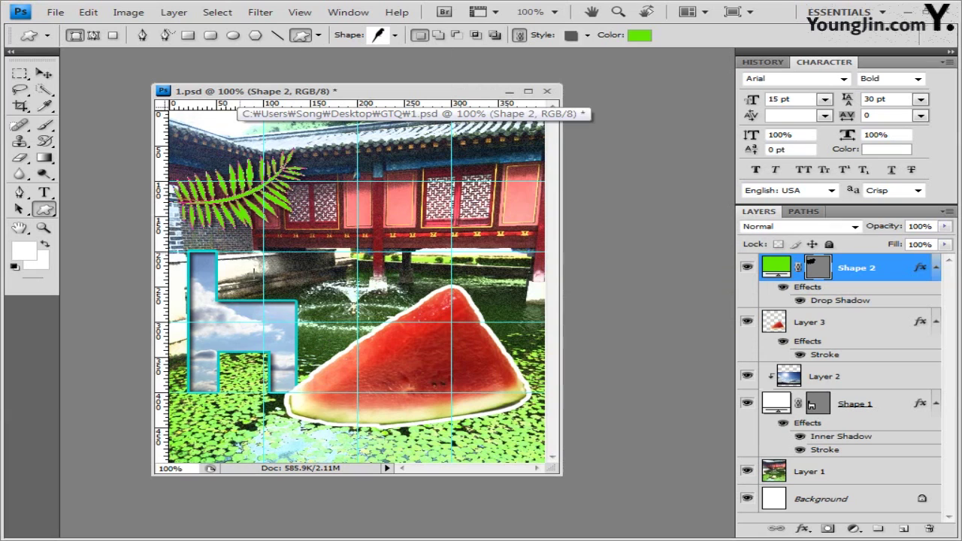
{"action": "left_click_drag", "start_coordinate": [241, 253], "coordinate": [287, 338]}
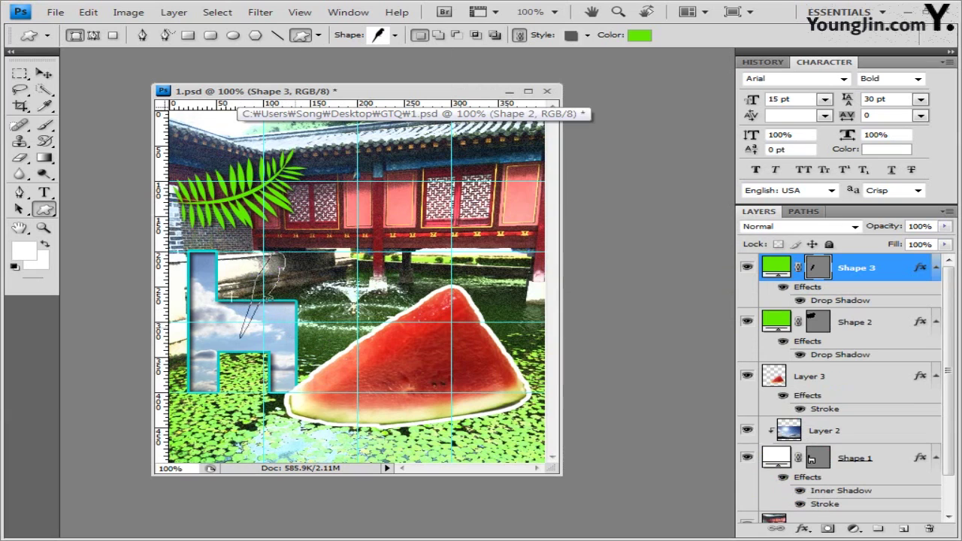
Clear the inherited layer style from the bird shape and set its fill colour to fff000.
{"action": "left_click", "coordinate": [588, 35]}
{"action": "left_click", "coordinate": [482, 65]}
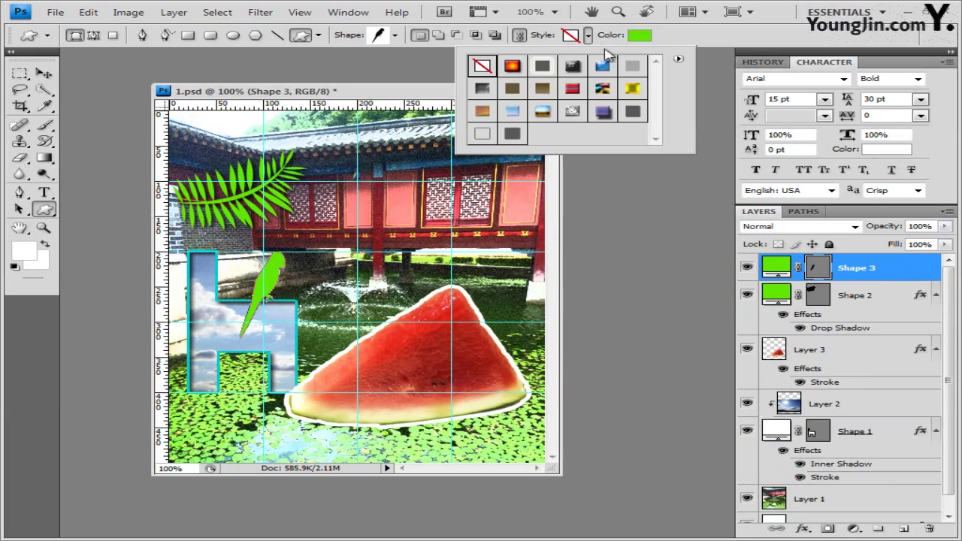
{"action": "left_click", "coordinate": [645, 39]}
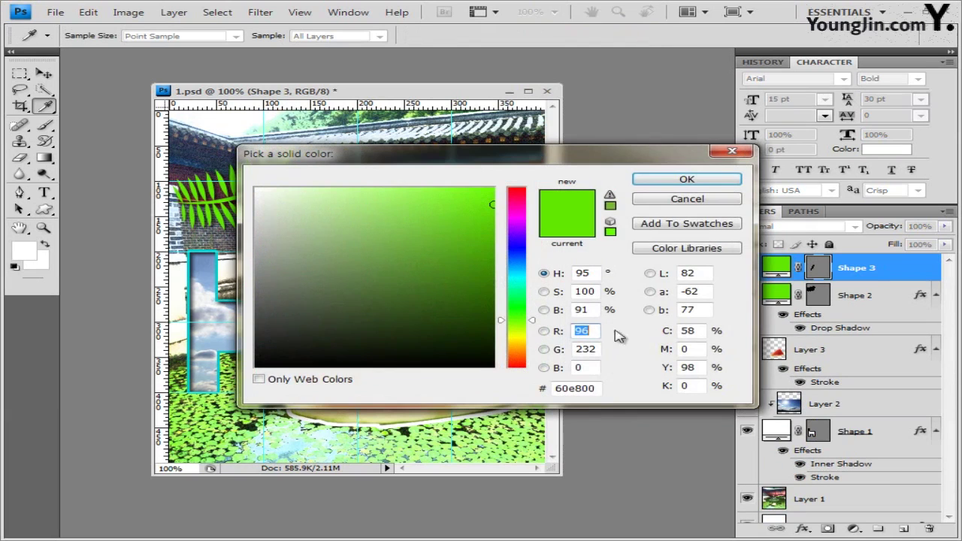
{"action": "double_click", "coordinate": [575, 388]}
{"action": "type", "text": "fff000"}
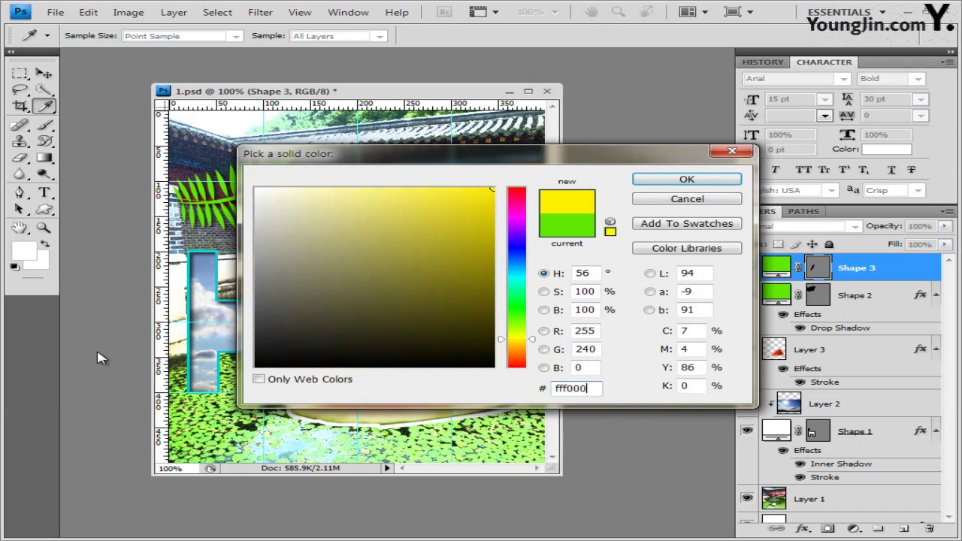
{"action": "key", "text": "Return"}
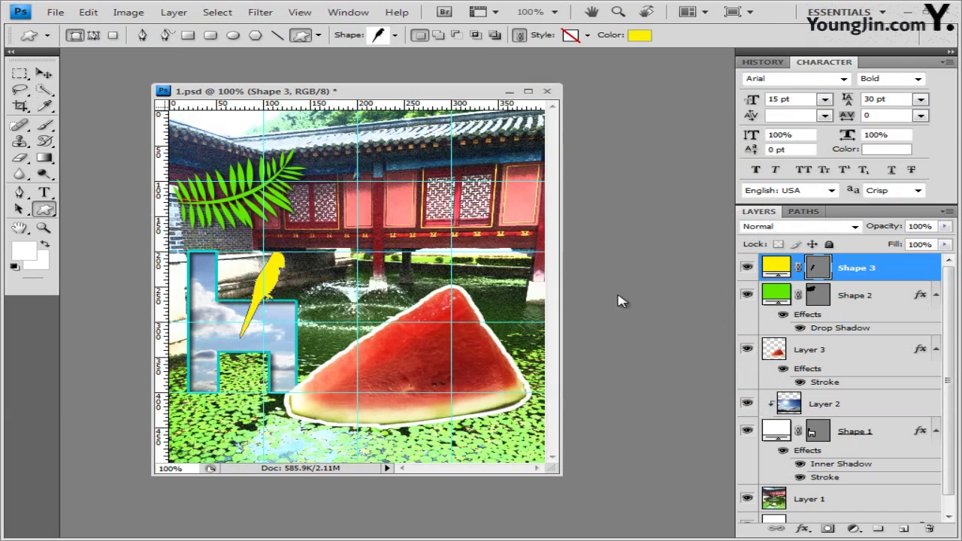
Add an Outer Glow with default settings to the bird, and scale it to 146.9% width and 86.3% height.
{"action": "left_click", "coordinate": [806, 532]}
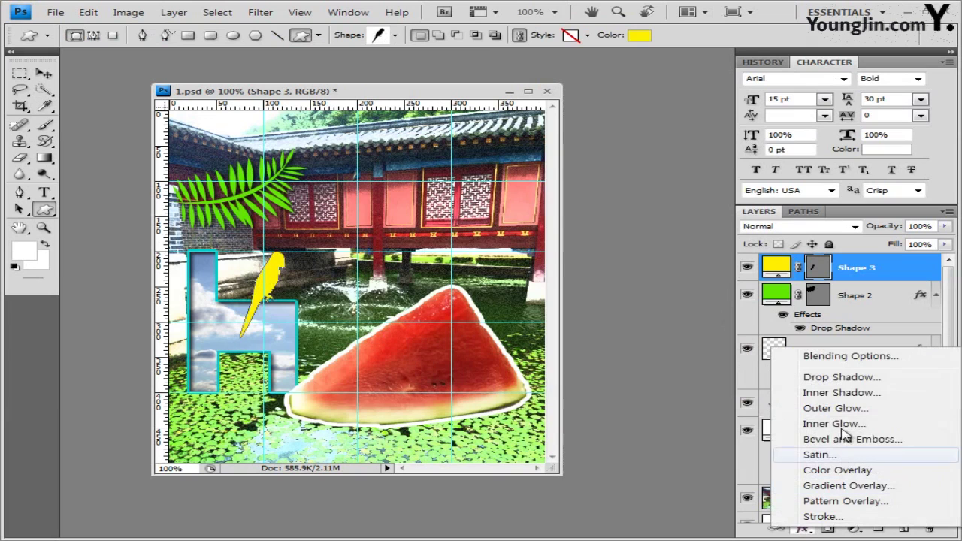
{"action": "left_click", "coordinate": [795, 408]}
{"action": "left_click", "coordinate": [902, 182]}
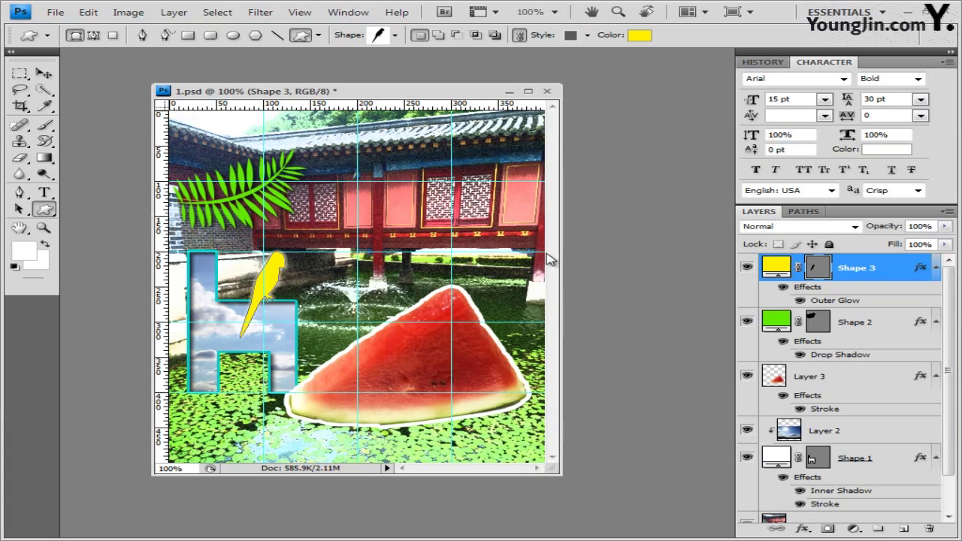
{"action": "key", "text": "ctrl+t"}
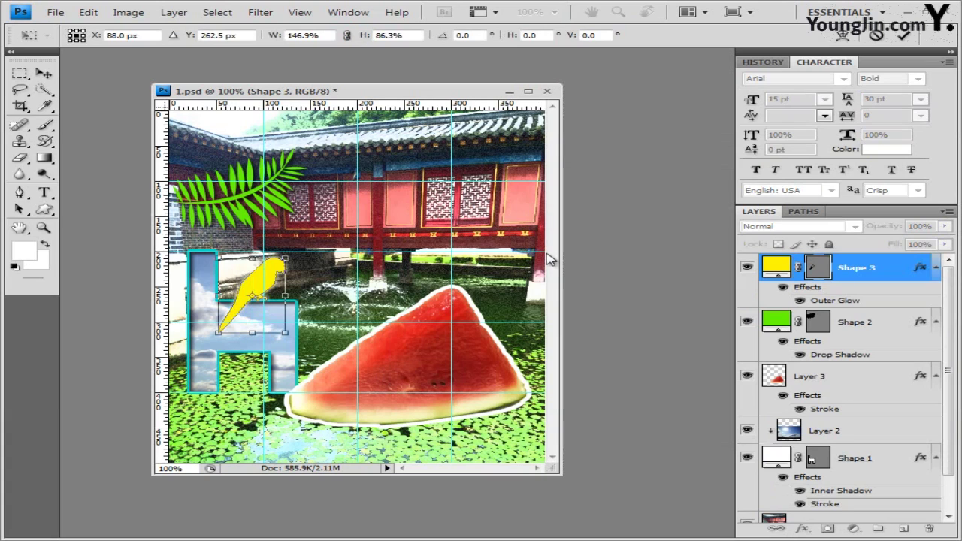
{"action": "key", "text": "Return"}
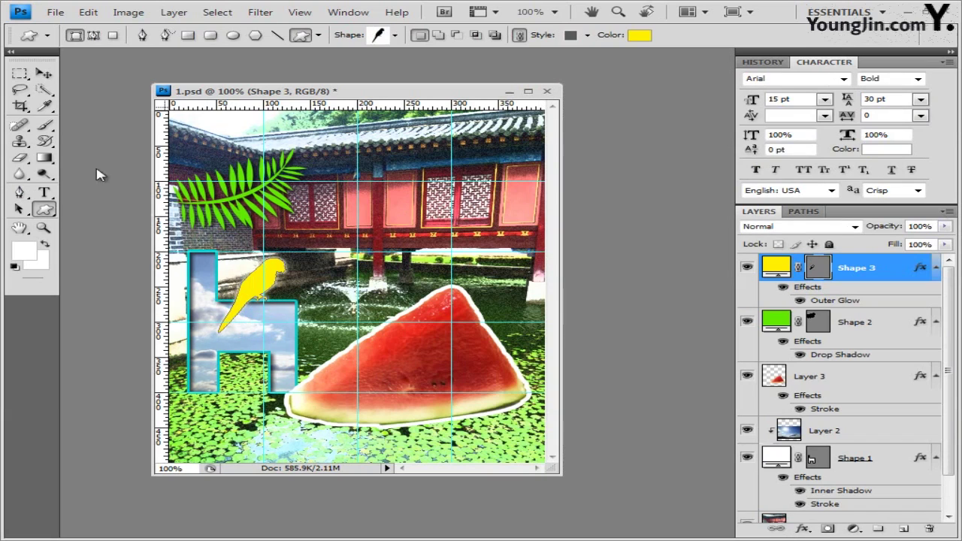
Add the text RELAXATION above the chair in Times New Roman Regular at 60 pt.
{"action": "left_click", "coordinate": [43, 193]}
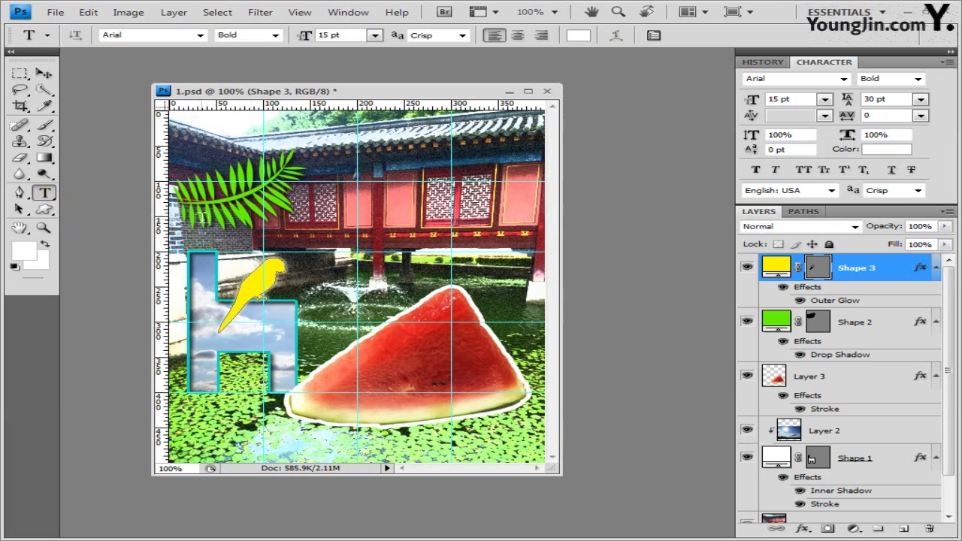
{"action": "left_click", "coordinate": [194, 234]}
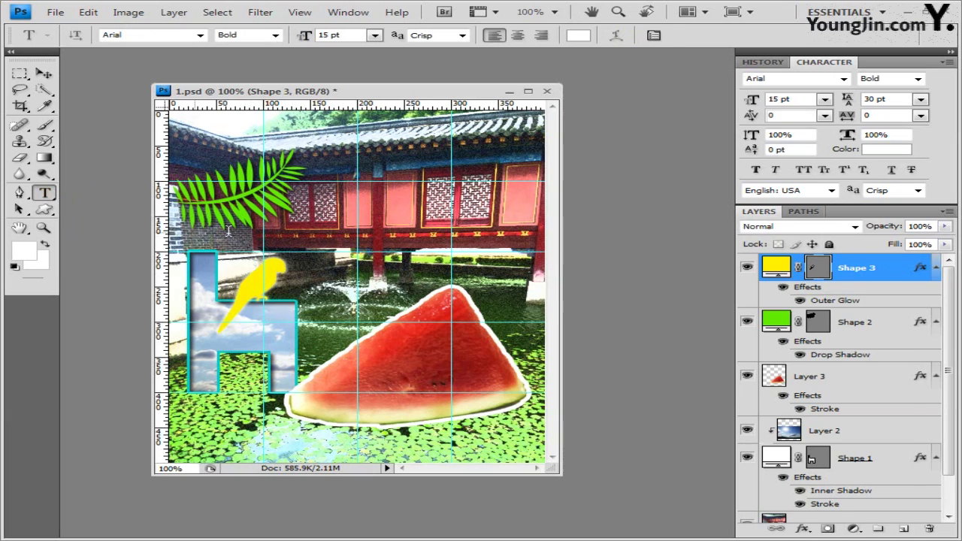
{"action": "left_click", "coordinate": [201, 35]}
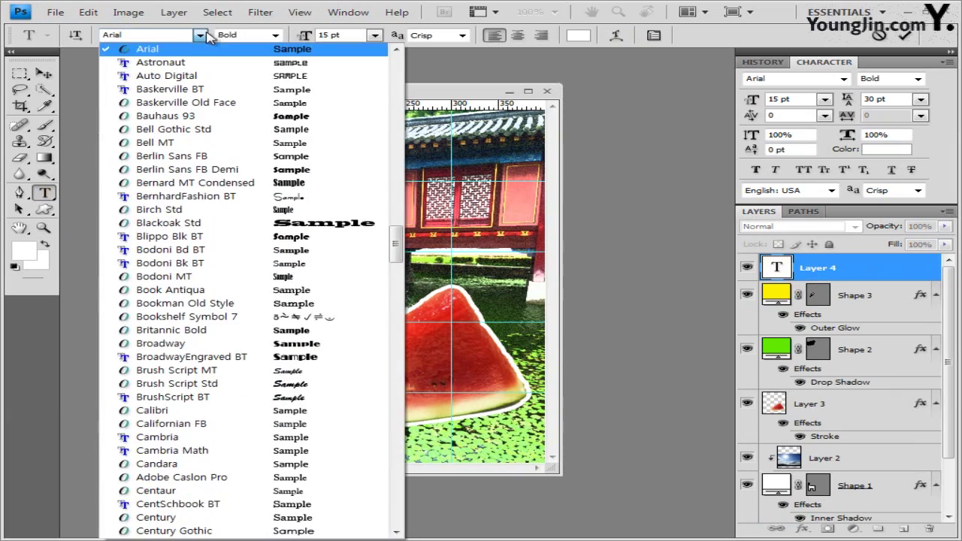
{"action": "left_click_drag", "start_coordinate": [394, 242], "coordinate": [382, 391]}
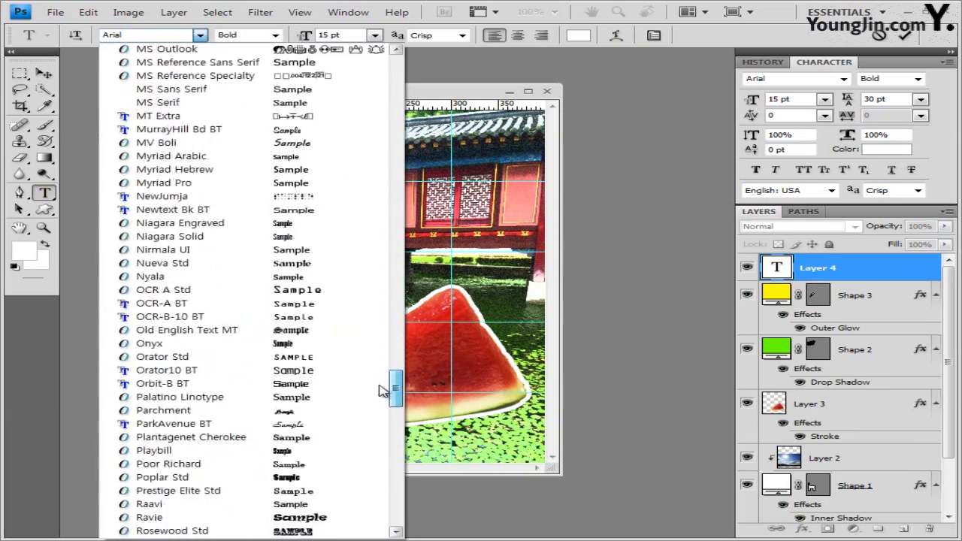
{"action": "scroll", "coordinate": [382, 391], "scroll_direction": "down", "scroll_amount": 17}
{"action": "scroll", "coordinate": [381, 439], "scroll_direction": "up", "scroll_amount": 2}
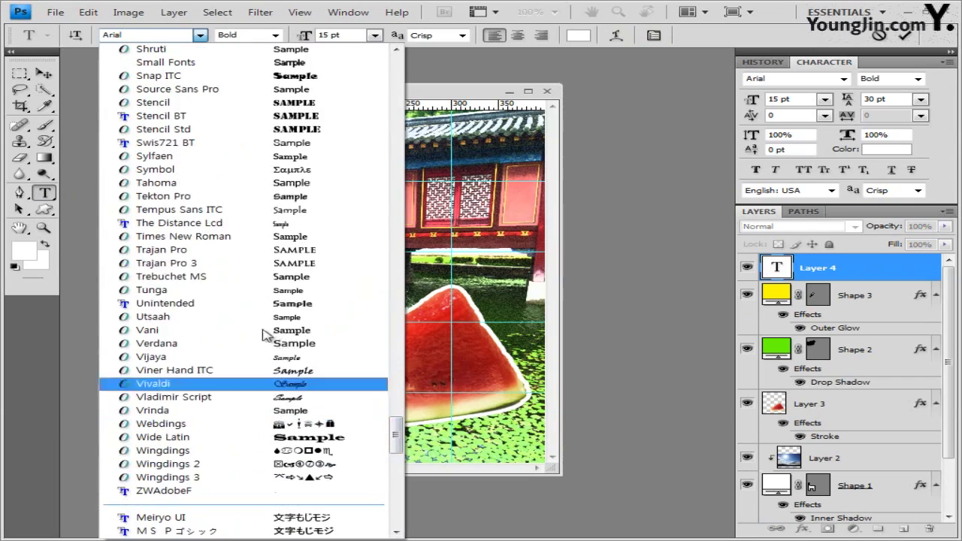
{"action": "left_click", "coordinate": [218, 236]}
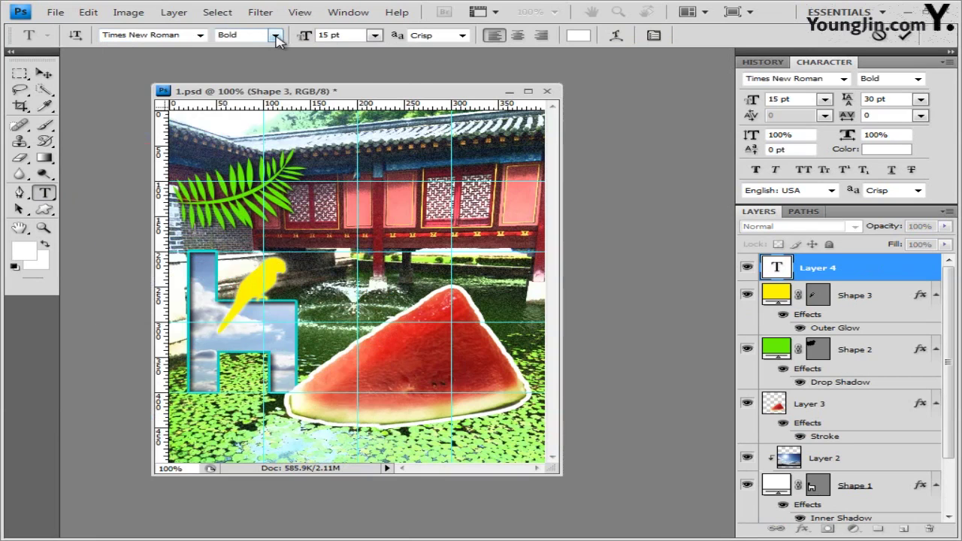
{"action": "left_click", "coordinate": [276, 35]}
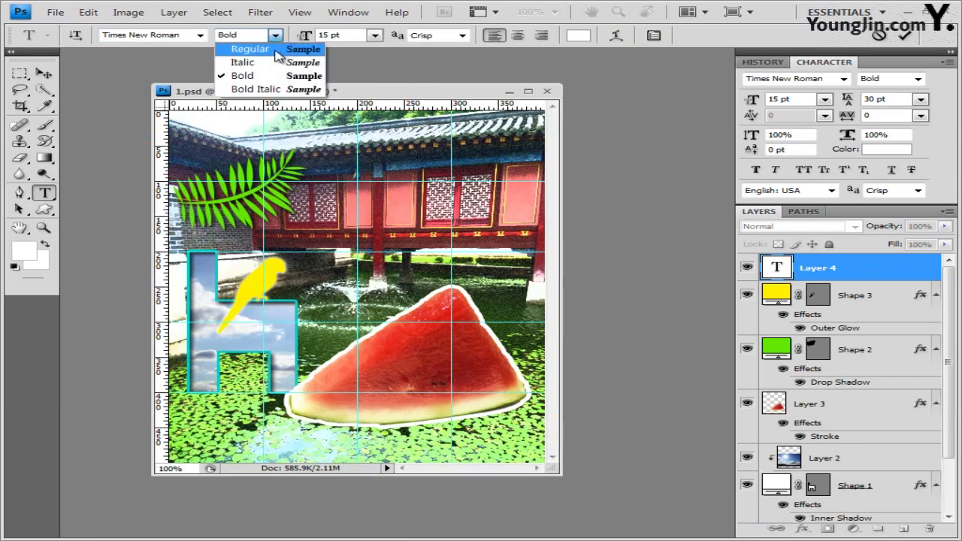
{"action": "left_click", "coordinate": [244, 46]}
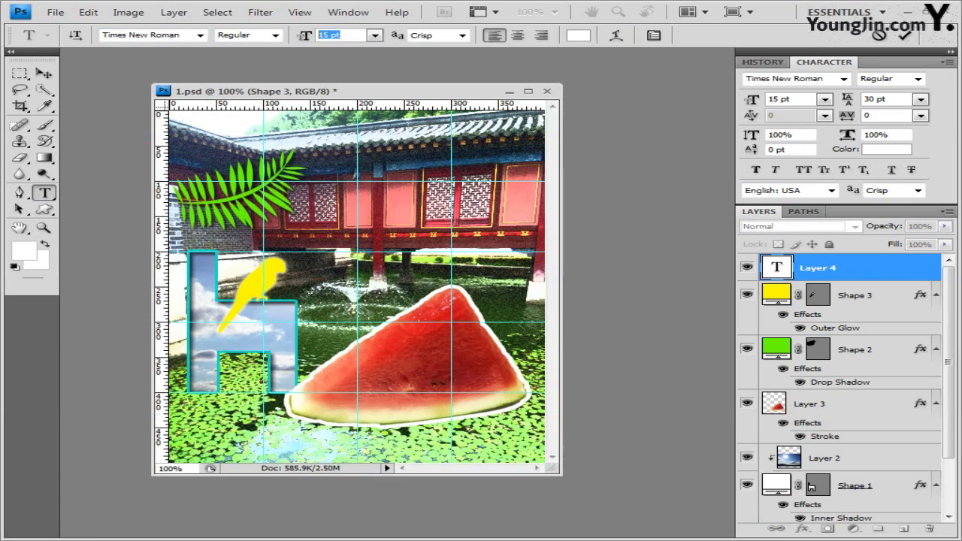
{"action": "type", "text": "60"}
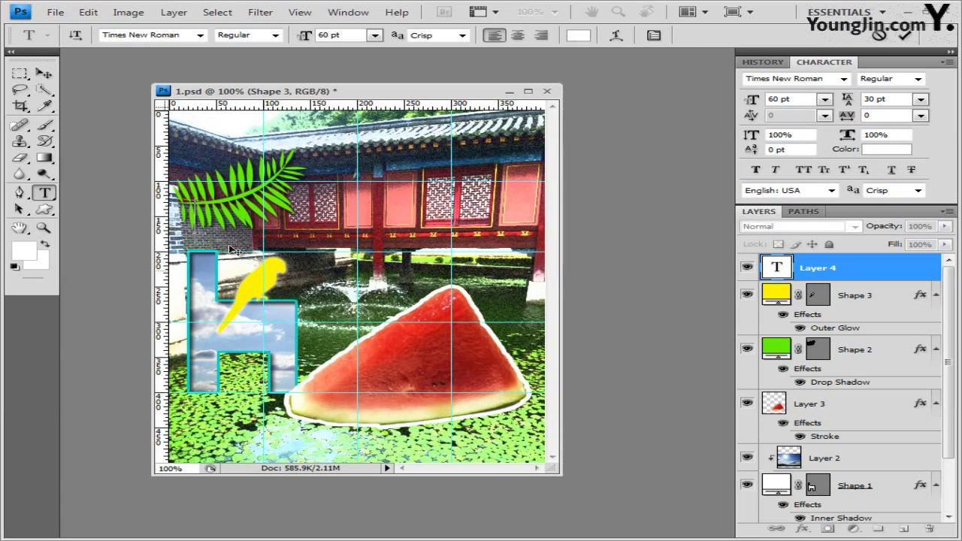
{"action": "type", "text": "RELAXATION"}
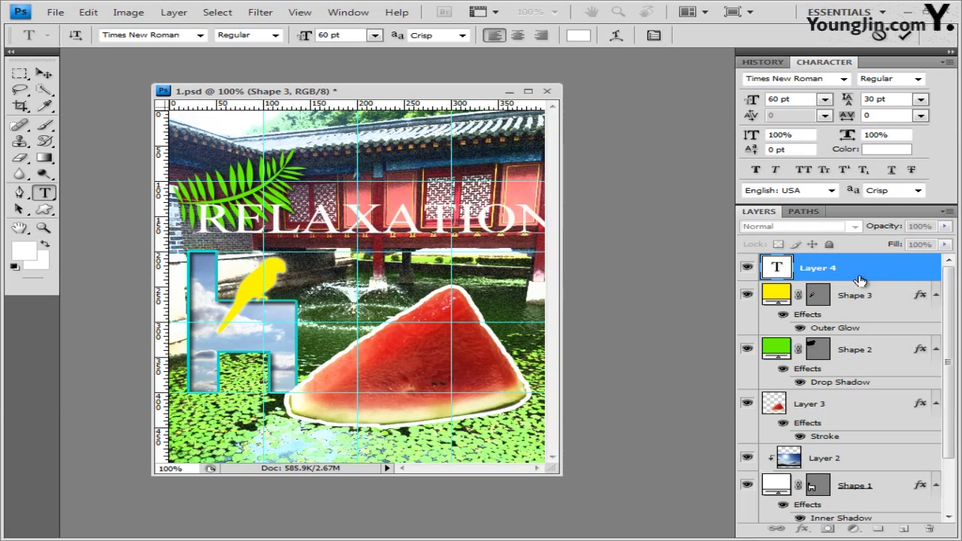
{"action": "left_click", "coordinate": [874, 268]}
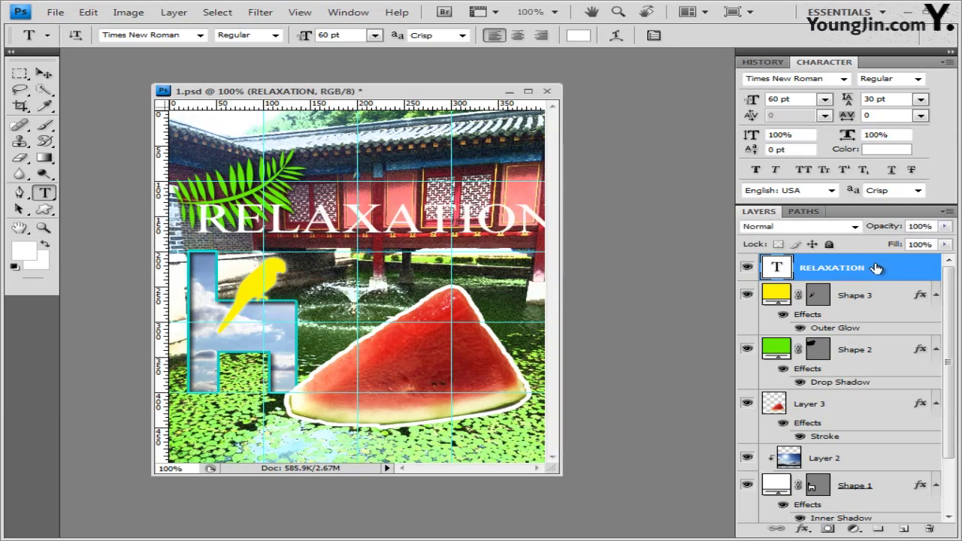
Add a linear 90° Gradient Overlay to the RELAXATION text and set the gradient's starting colour stop to ffffff.
{"action": "left_click", "coordinate": [805, 533]}
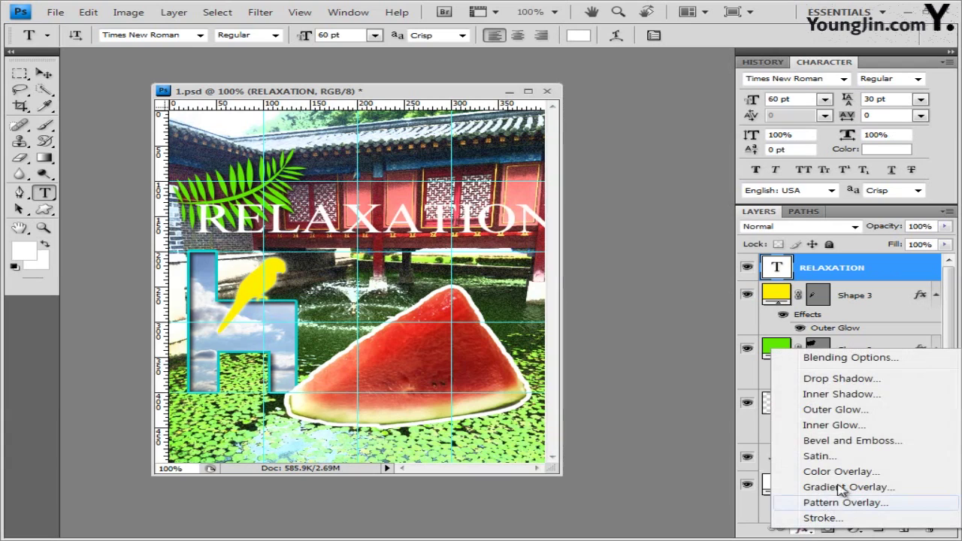
{"action": "left_click", "coordinate": [880, 267]}
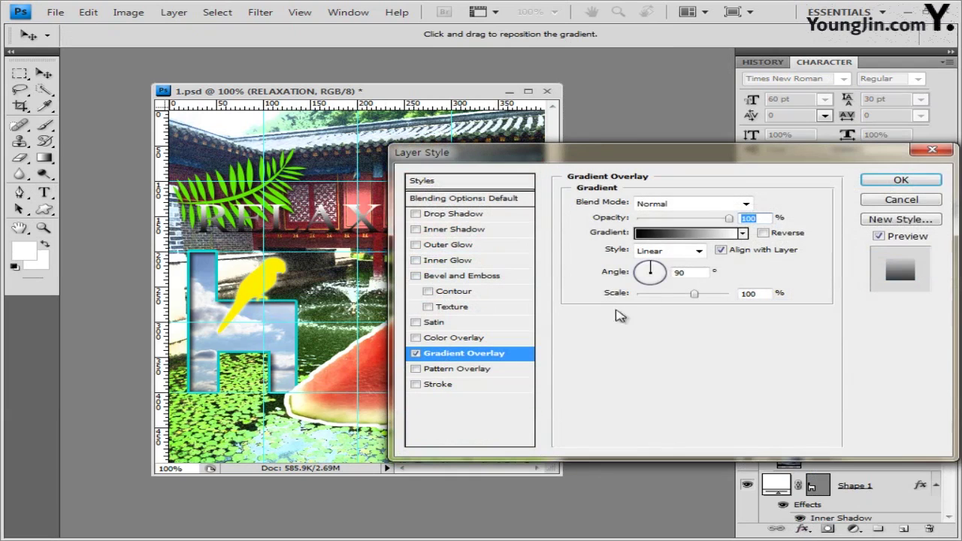
{"action": "left_click", "coordinate": [696, 238]}
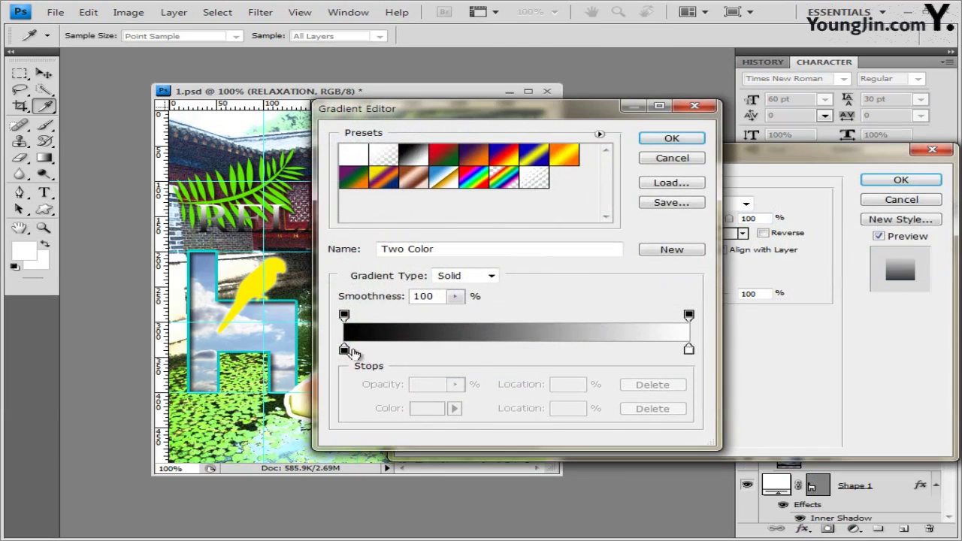
{"action": "double_click", "coordinate": [345, 350]}
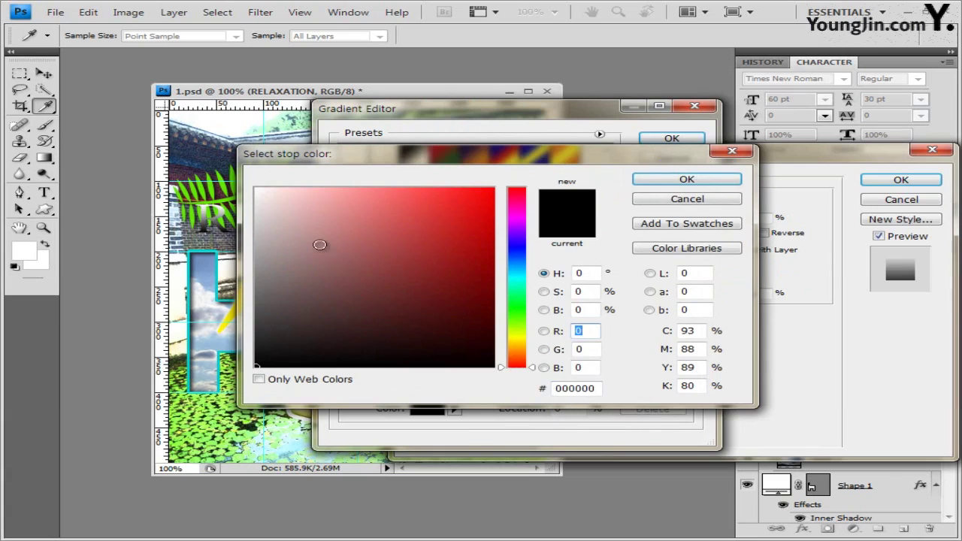
{"action": "left_click_drag", "start_coordinate": [318, 242], "coordinate": [256, 188]}
{"action": "double_click", "coordinate": [591, 389]}
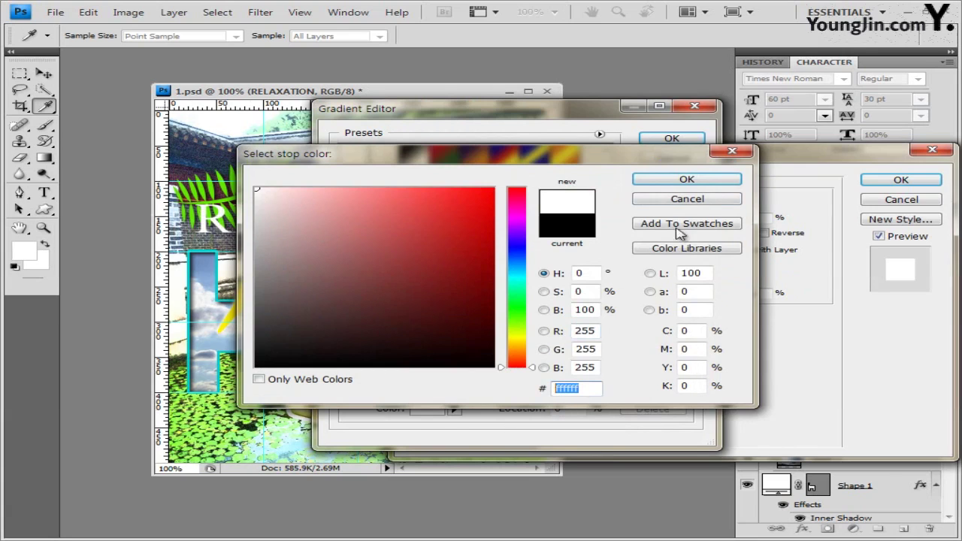
{"action": "left_click", "coordinate": [688, 183]}
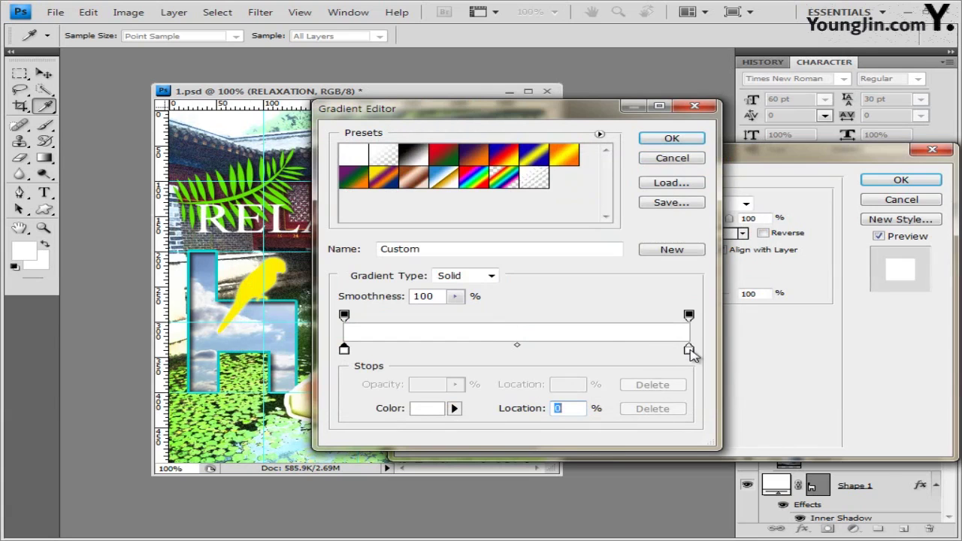
Set the gradient's ending colour stop to FFF203 and accept the gradient.
{"action": "double_click", "coordinate": [689, 350]}
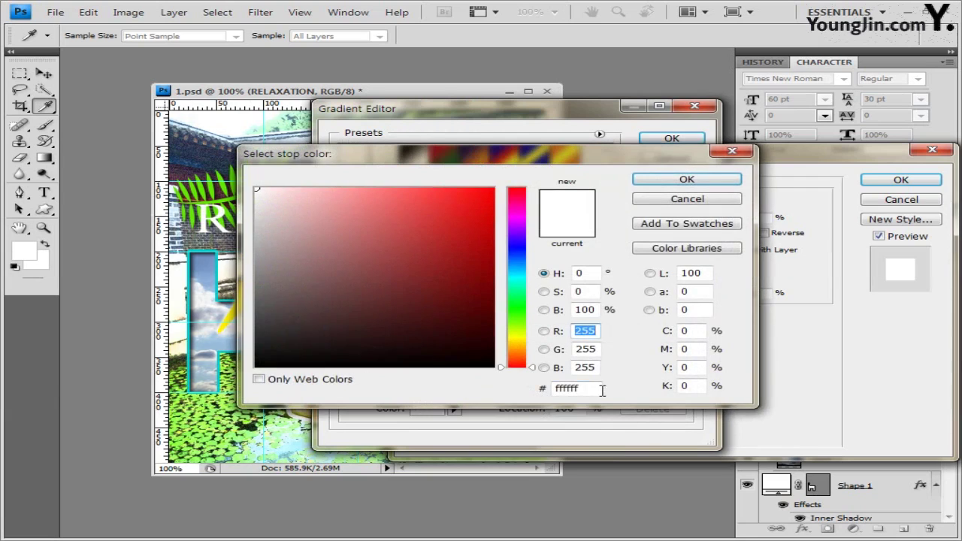
{"action": "double_click", "coordinate": [594, 388]}
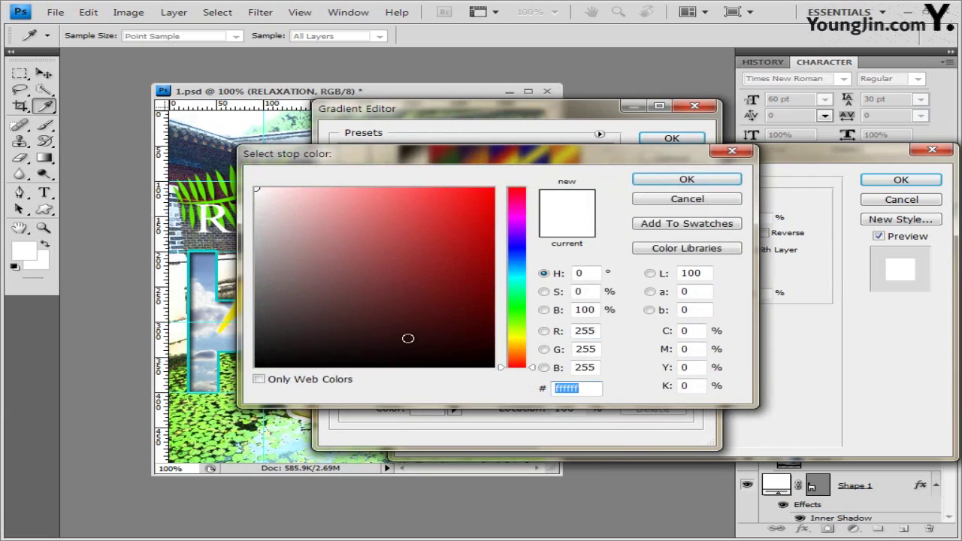
{"action": "type", "text": "FFF203"}
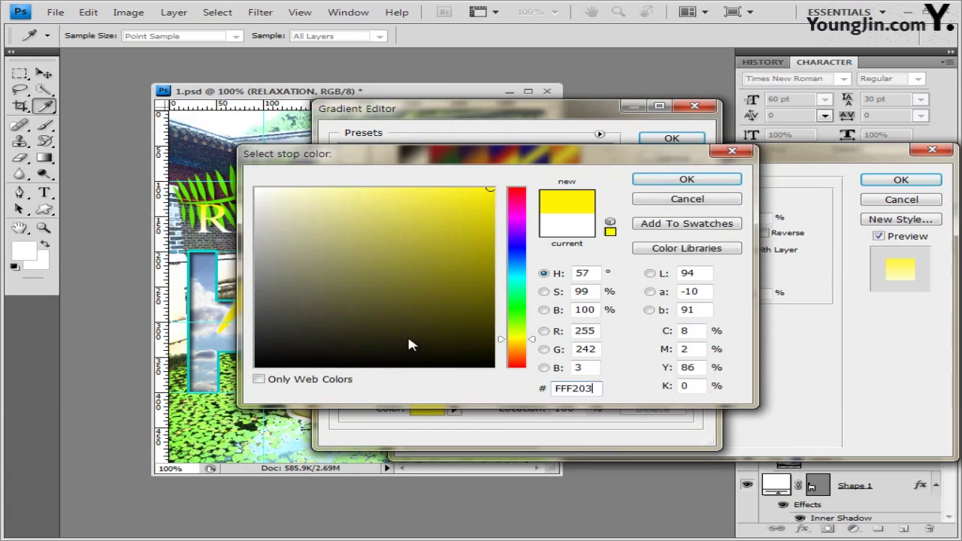
{"action": "key", "text": "Return"}
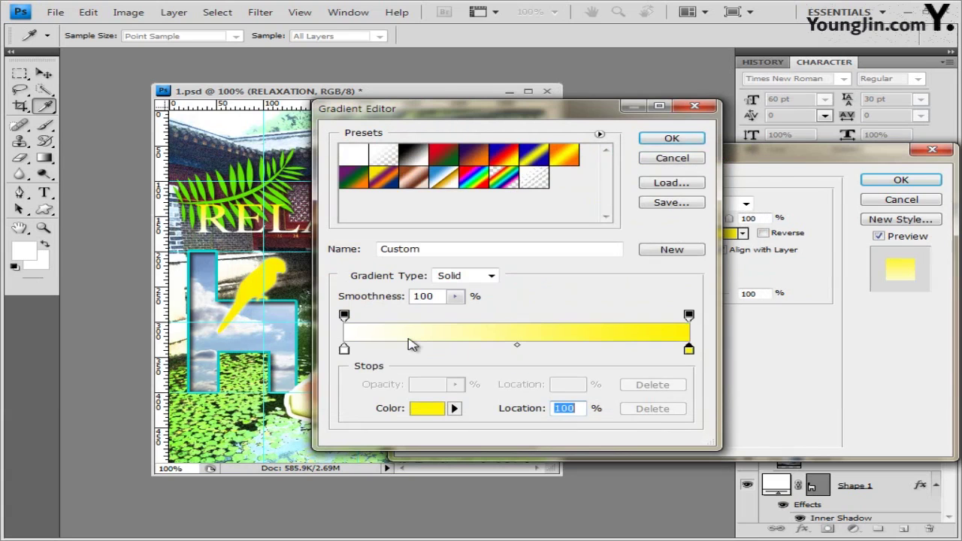
{"action": "left_click", "coordinate": [685, 141]}
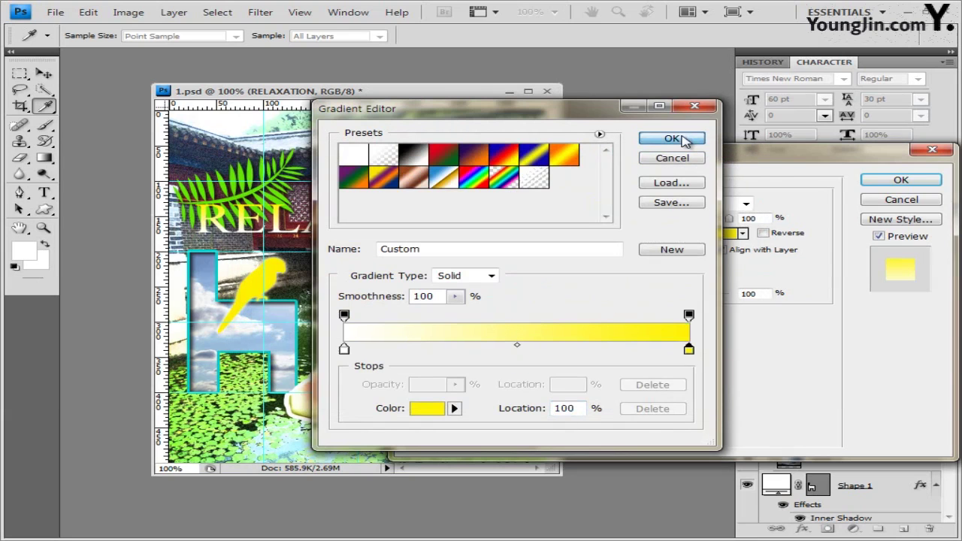
Add an Outer Glow with default settings and a 2 px outside Stroke in ffffff to the RELAXATION text.
{"action": "left_click_drag", "start_coordinate": [610, 160], "coordinate": [586, 264]}
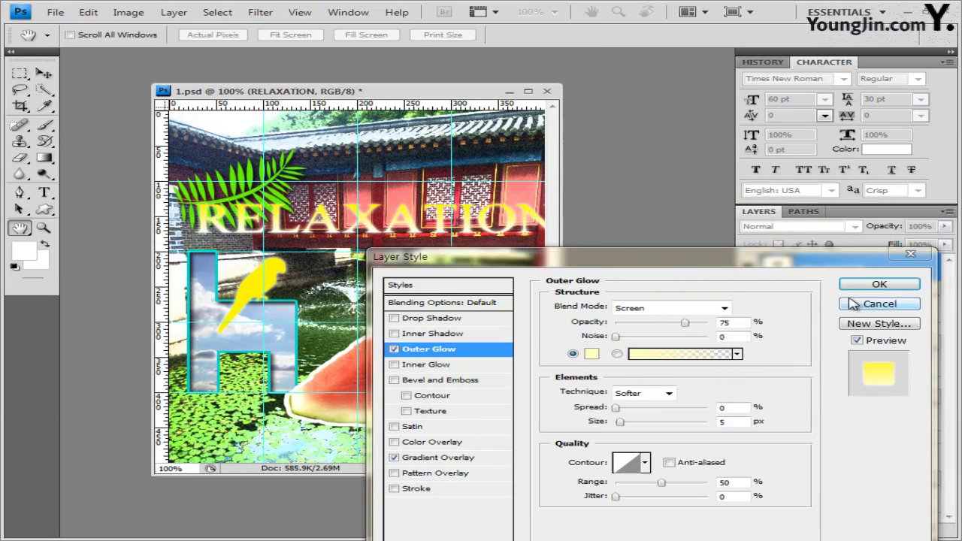
{"action": "left_click_drag", "start_coordinate": [702, 259], "coordinate": [663, 101]}
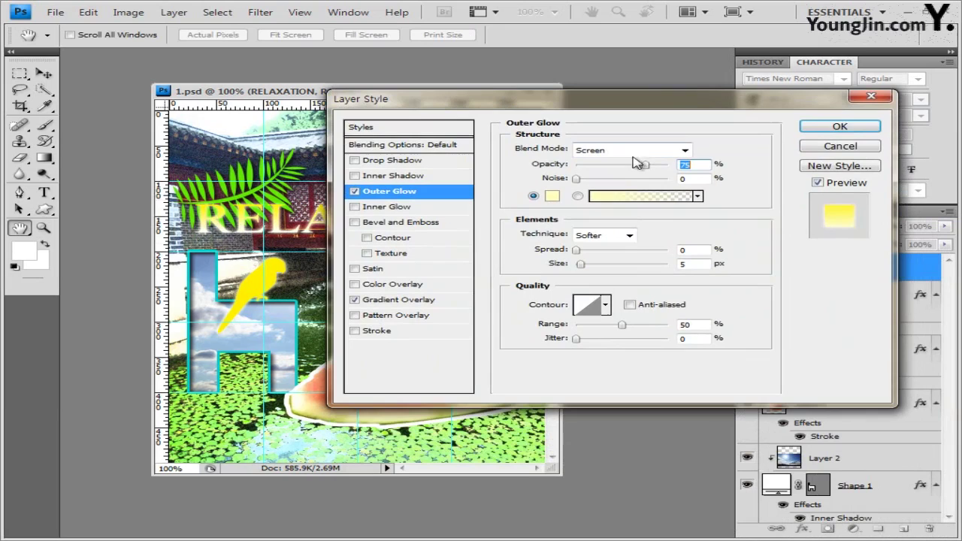
{"action": "left_click", "coordinate": [372, 332]}
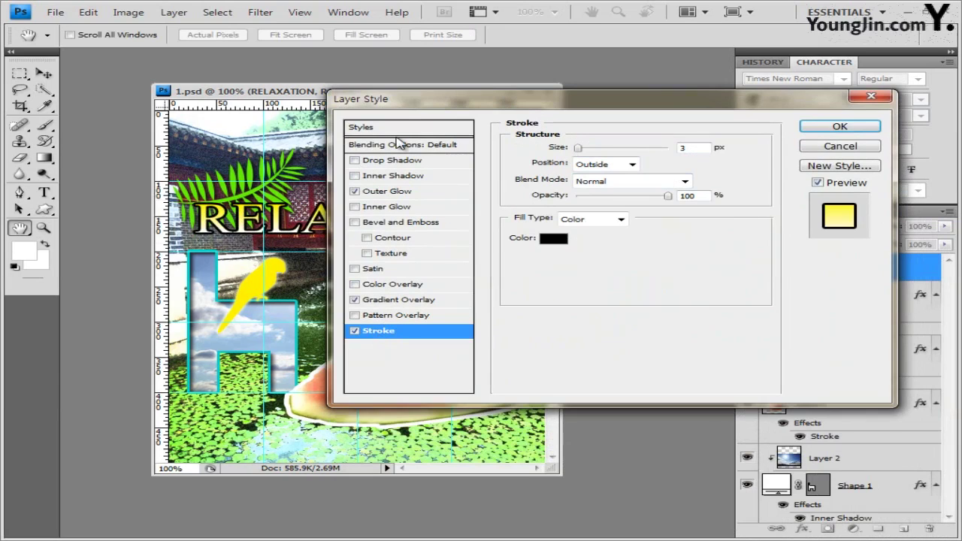
{"action": "double_click", "coordinate": [685, 148]}
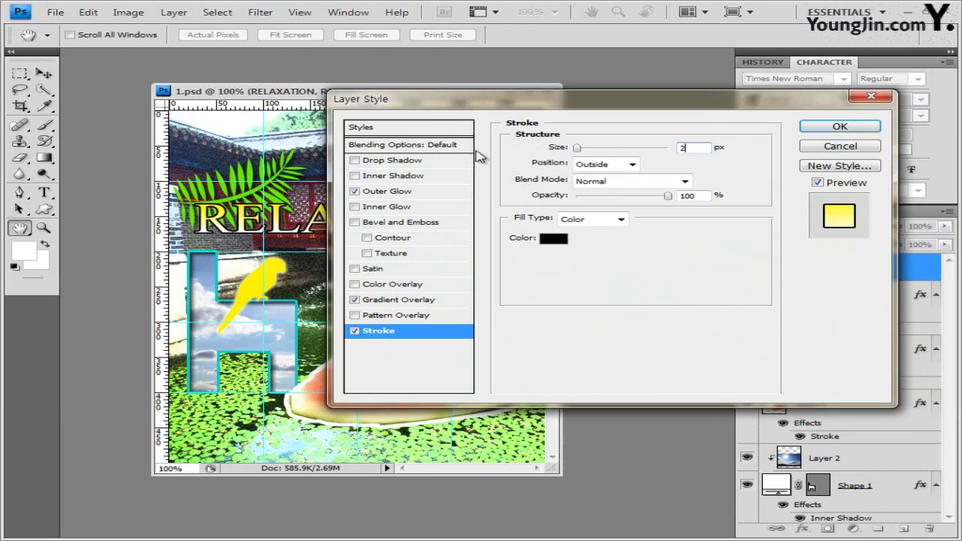
{"action": "left_click", "coordinate": [553, 239]}
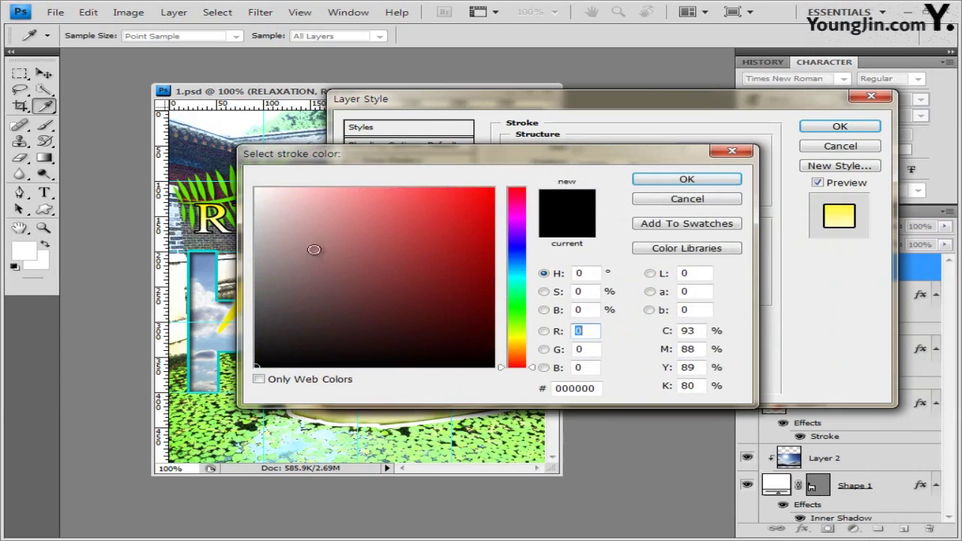
{"action": "left_click_drag", "start_coordinate": [313, 223], "coordinate": [225, 214]}
{"action": "left_click_drag", "start_coordinate": [602, 389], "coordinate": [436, 405]}
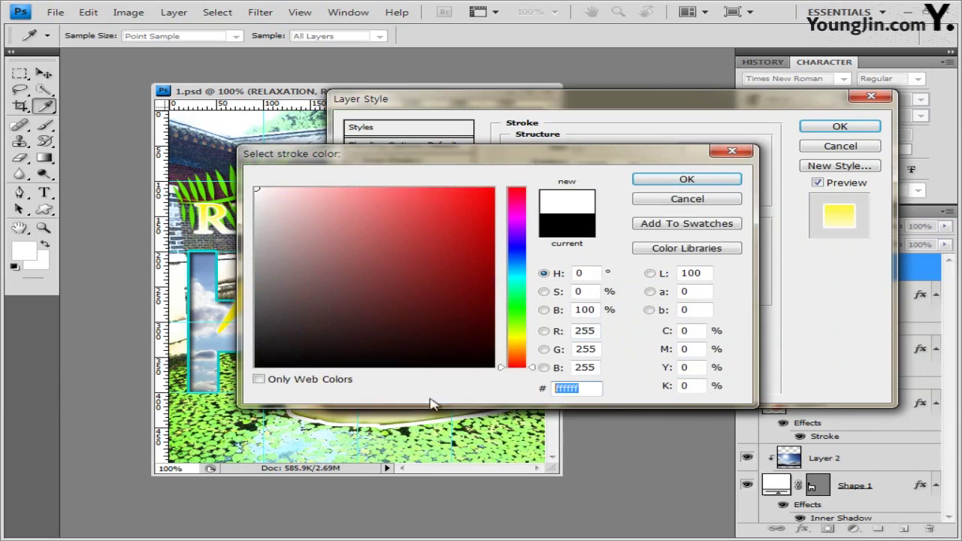
{"action": "left_click", "coordinate": [715, 181]}
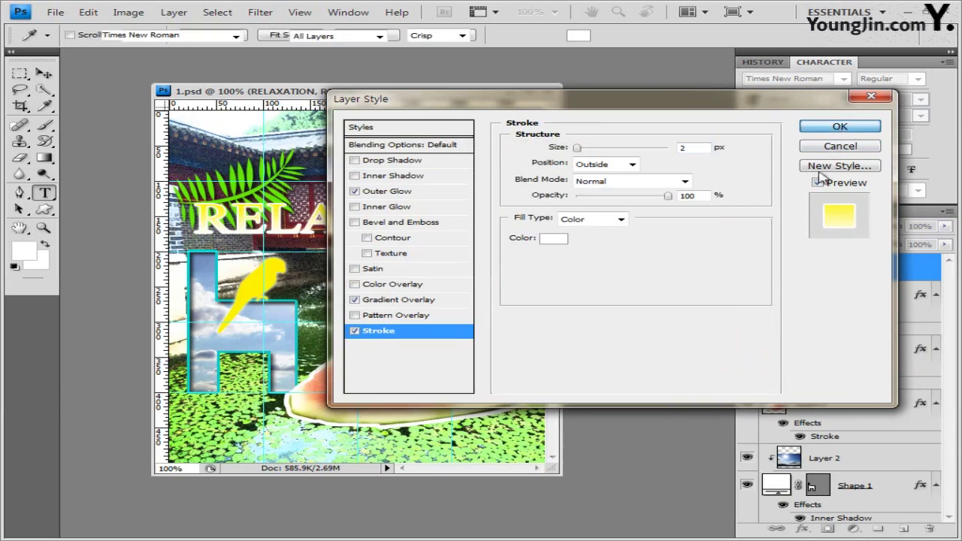
{"action": "left_click", "coordinate": [840, 126]}
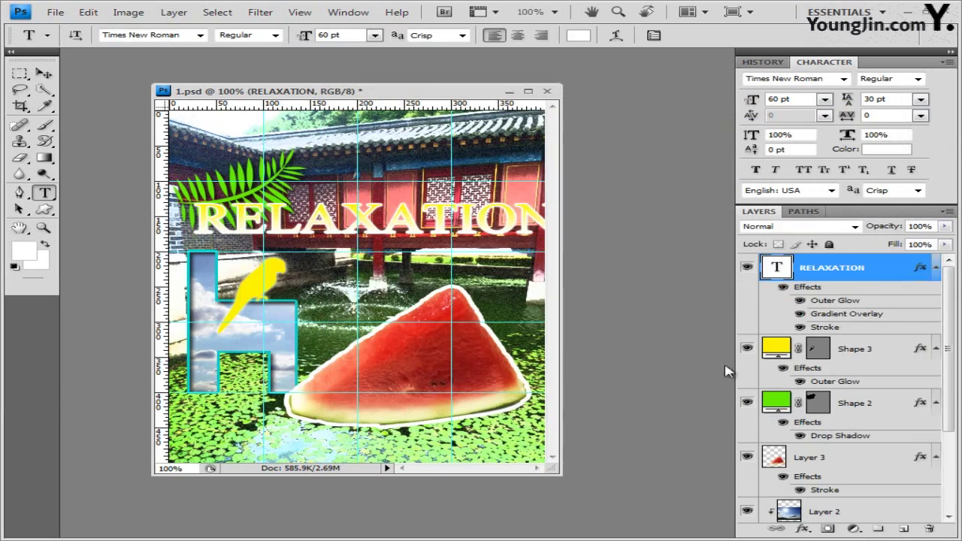
Shift the RELAXATION text about 20 px left to fit the canvas, and warp it with the horizontal Flag style at +50% bend.
{"action": "left_click", "coordinate": [44, 75]}
{"action": "left_click_drag", "start_coordinate": [286, 234], "coordinate": [267, 235]}
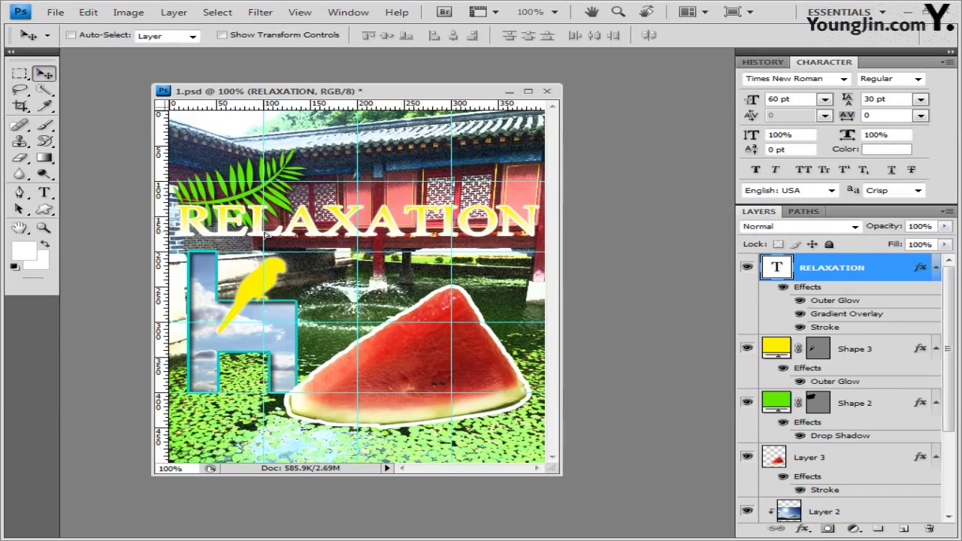
{"action": "left_click", "coordinate": [51, 195]}
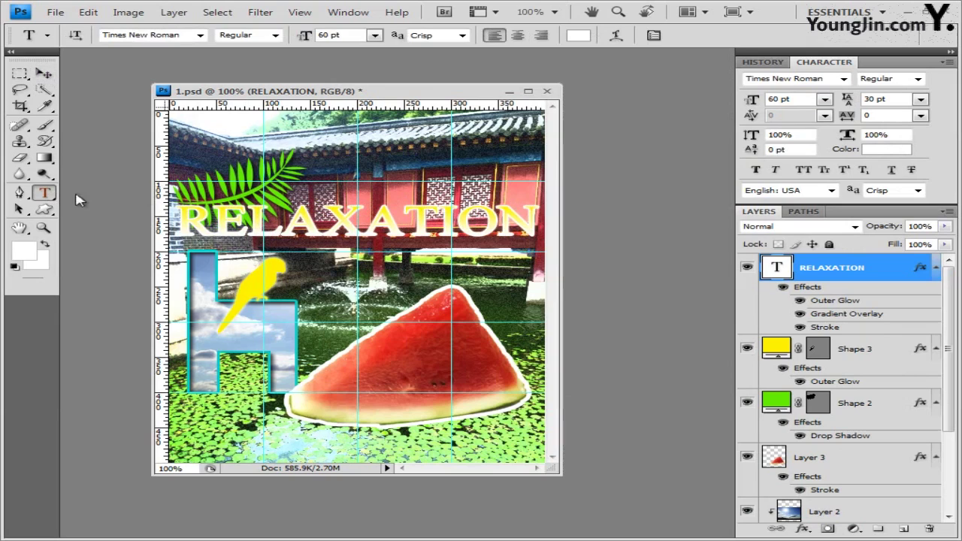
{"action": "left_click", "coordinate": [624, 36]}
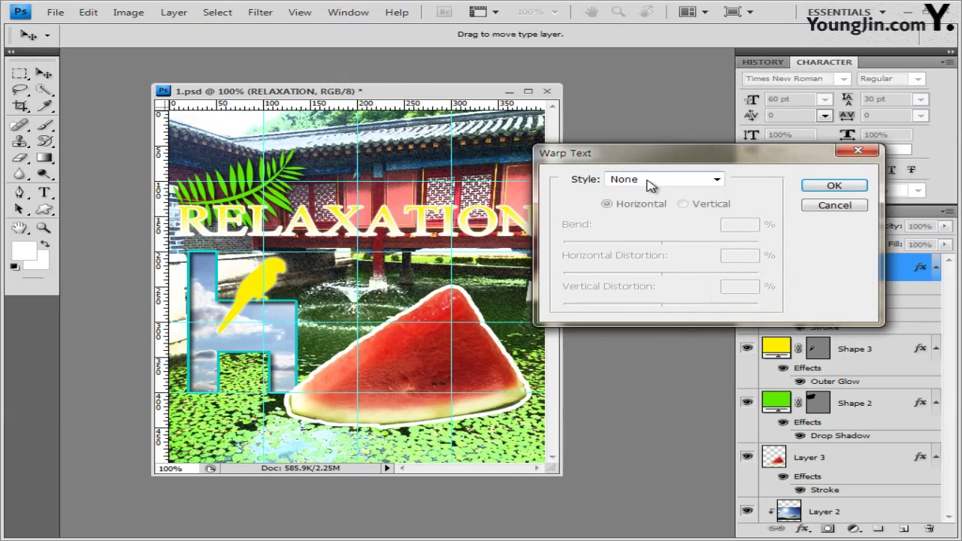
{"action": "left_click", "coordinate": [652, 180]}
{"action": "left_click", "coordinate": [638, 322]}
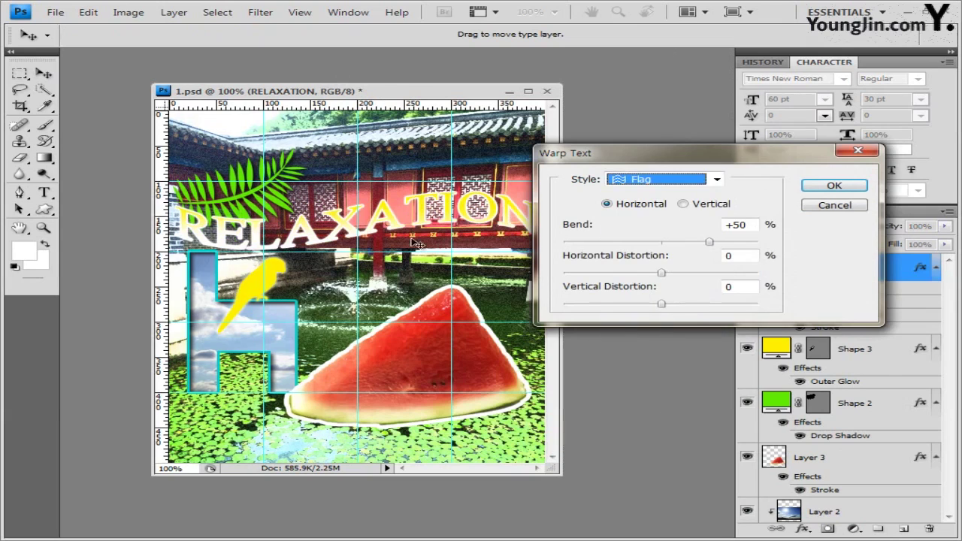
{"action": "left_click", "coordinate": [843, 189]}
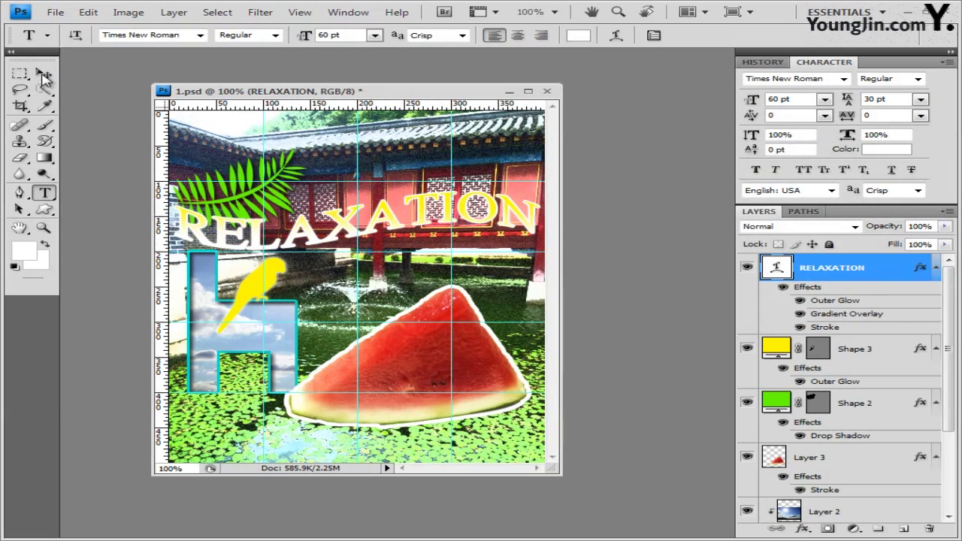
Nudge the RELAXATION text up 10 px and save the layered document.
{"action": "left_click", "coordinate": [43, 75]}
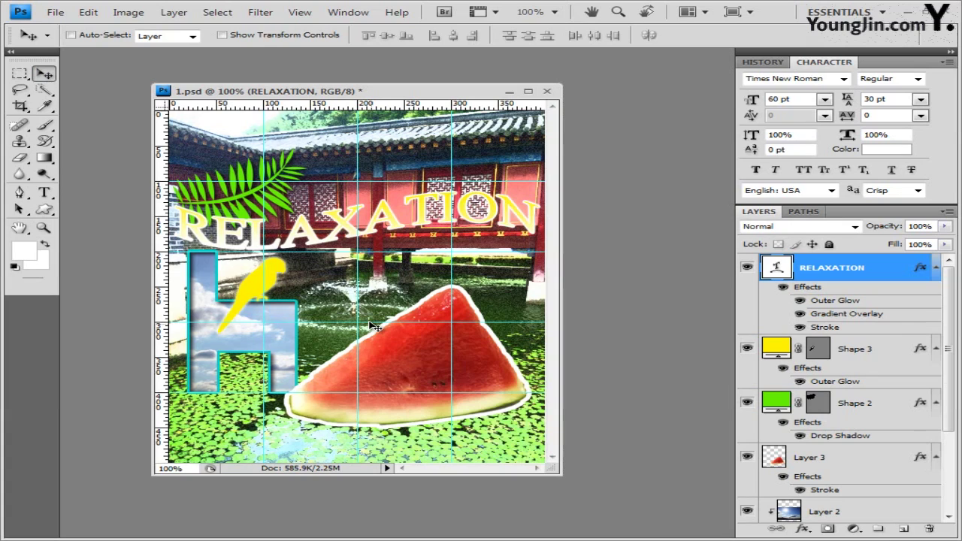
{"action": "key", "text": "shift+Up"}
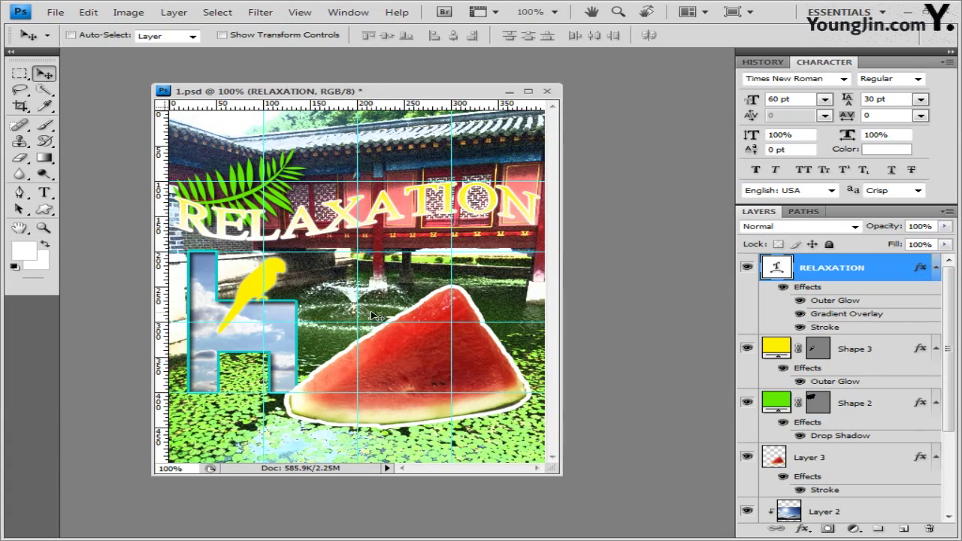
{"action": "left_click", "coordinate": [55, 12]}
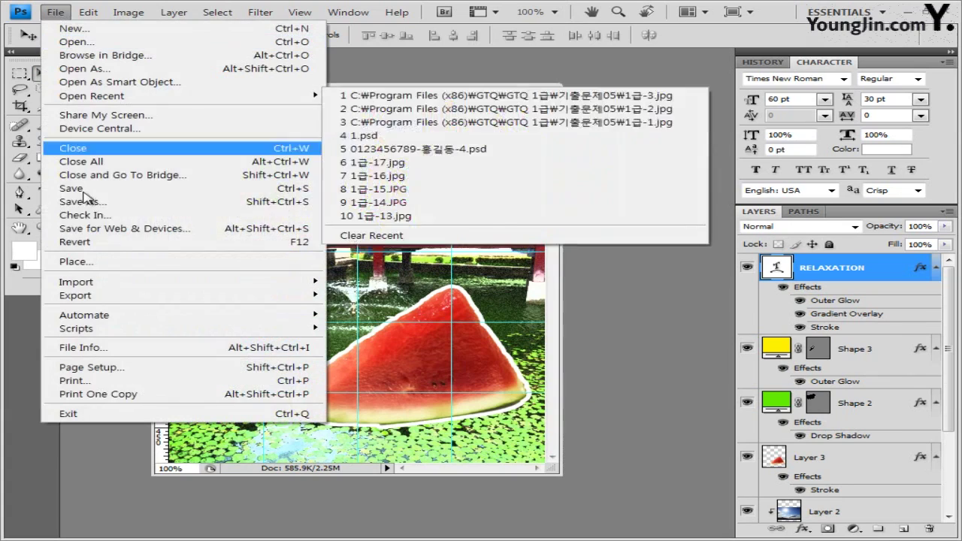
{"action": "left_click", "coordinate": [56, 187]}
{"action": "key", "text": "Return"}
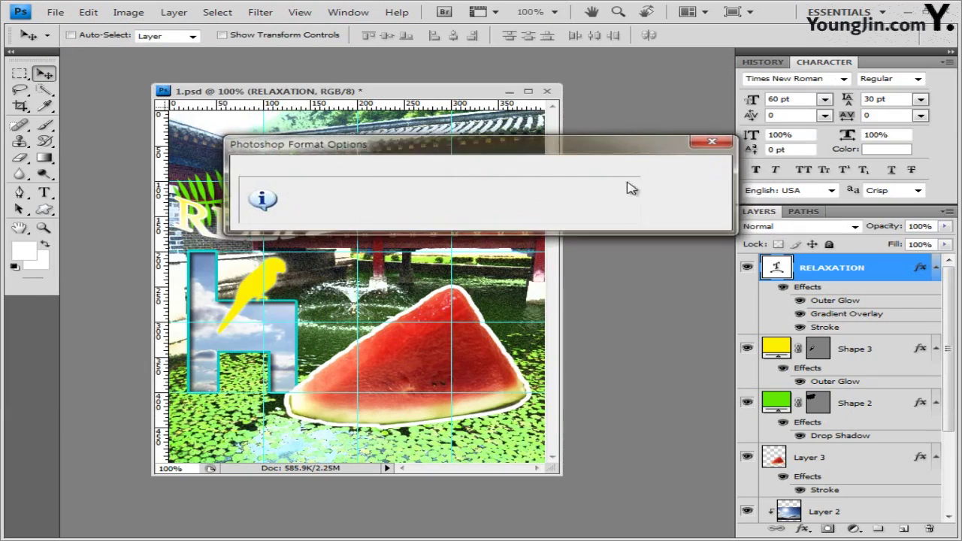
Clear the guides and save a JPEG copy at quality 8, named with the examinee number and name followed by "-1".
{"action": "left_click", "coordinate": [305, 17]}
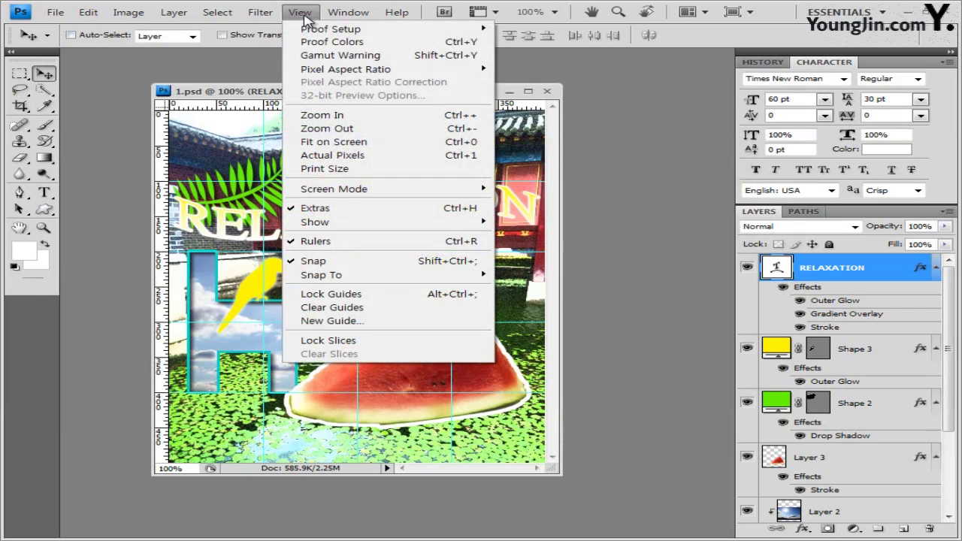
{"action": "left_click", "coordinate": [335, 307]}
{"action": "left_click", "coordinate": [66, 15]}
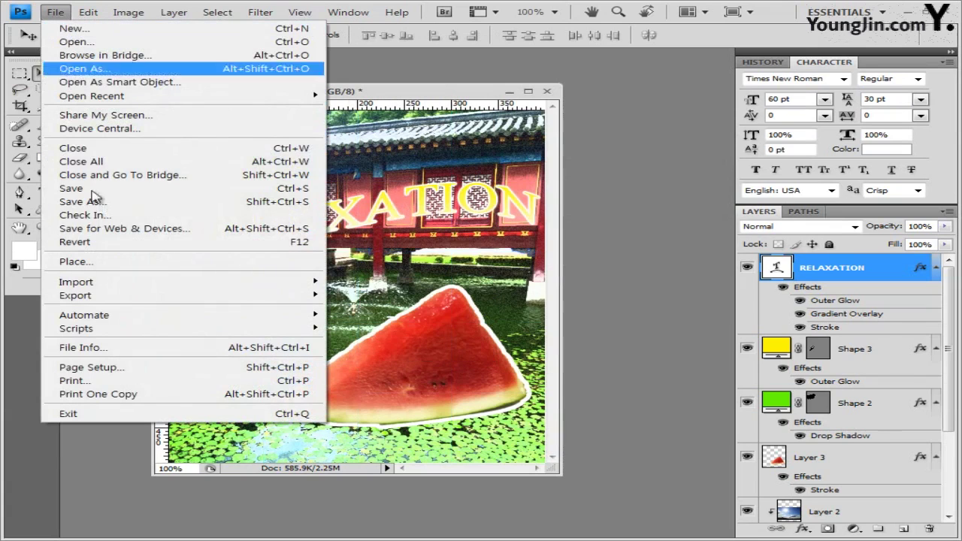
{"action": "left_click", "coordinate": [106, 207]}
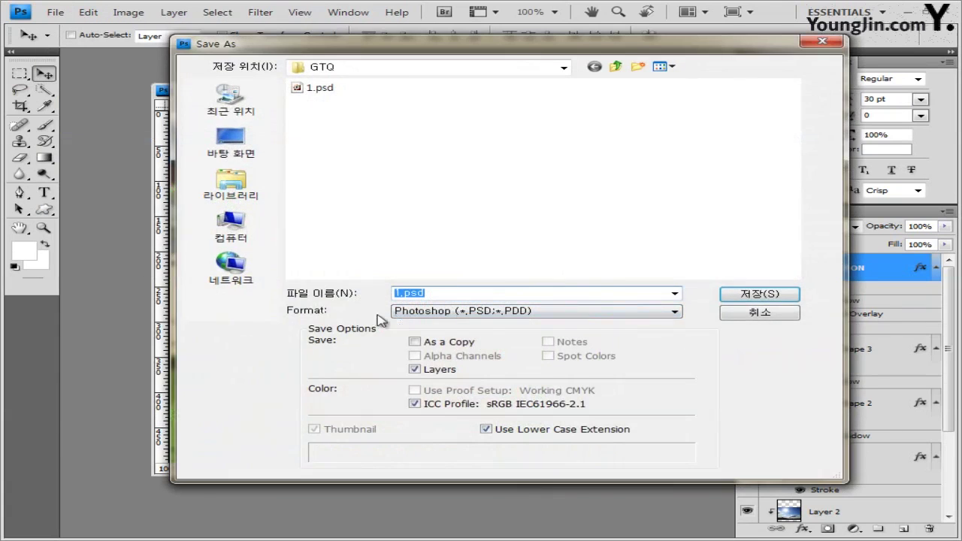
{"action": "left_click", "coordinate": [501, 313]}
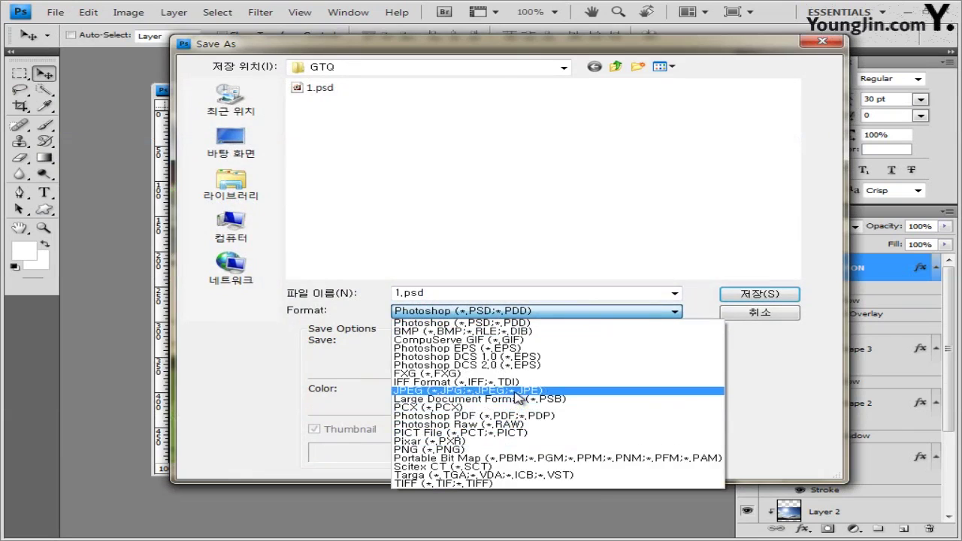
{"action": "left_click", "coordinate": [451, 391]}
{"action": "double_click", "coordinate": [399, 292]}
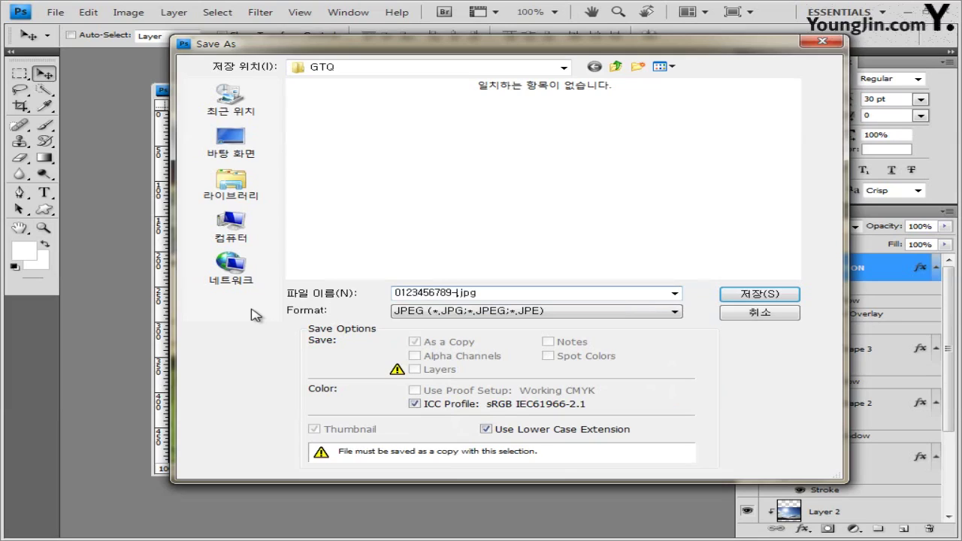
{"action": "type", "text": "0123456789-홍길동-1"}
{"action": "left_click", "coordinate": [782, 294]}
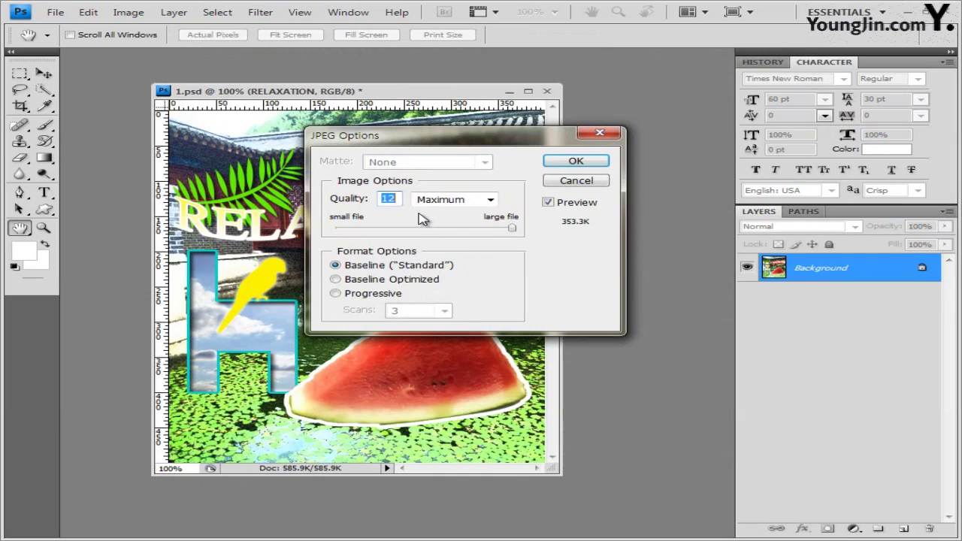
{"action": "type", "text": "8"}
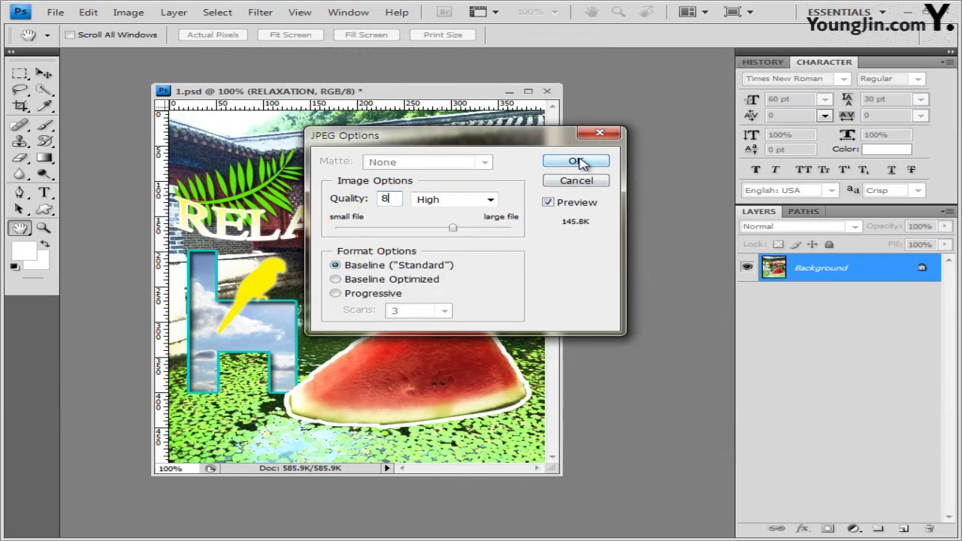
{"action": "left_click", "coordinate": [577, 162]}
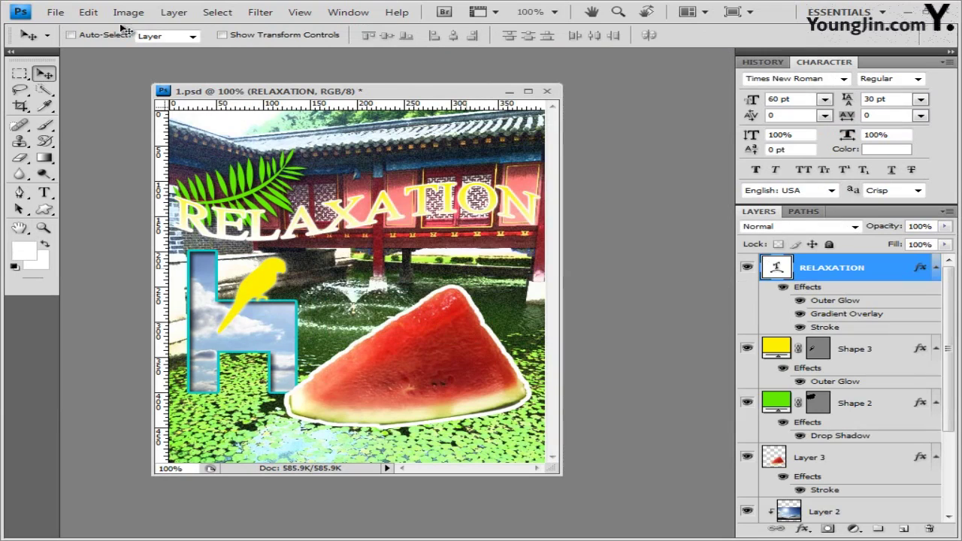
Resize the image to 40 × 50 pixels with proportions constrained.
{"action": "left_click", "coordinate": [126, 13]}
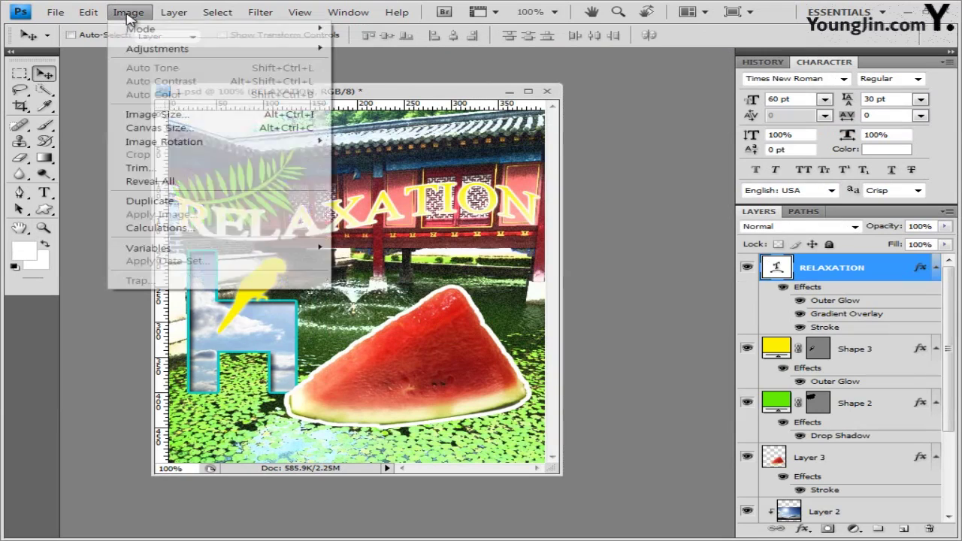
{"action": "left_click", "coordinate": [177, 117]}
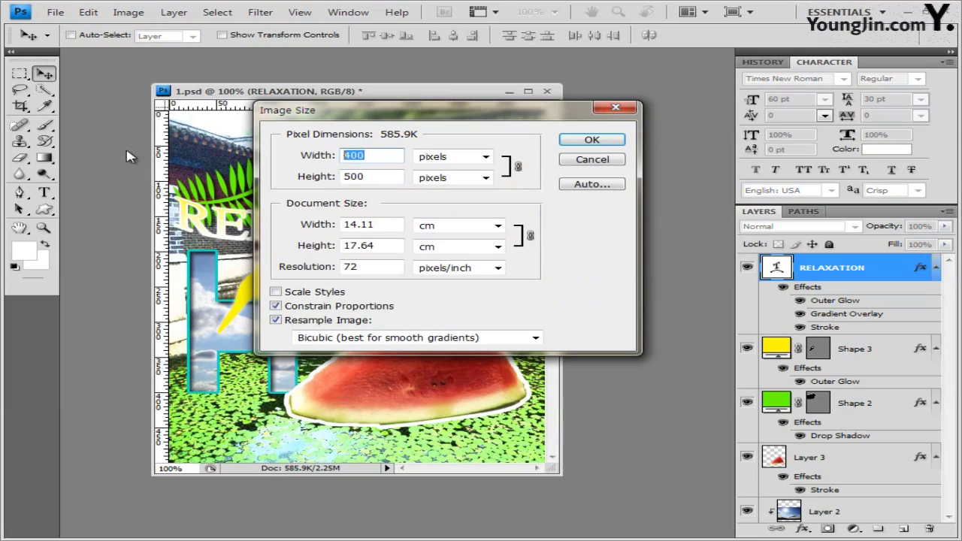
{"action": "type", "text": "40"}
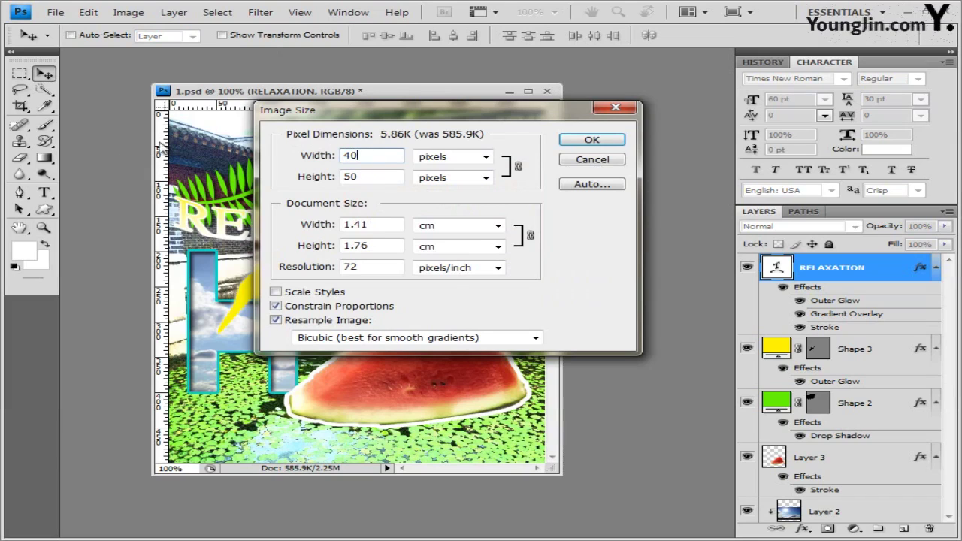
{"action": "left_click", "coordinate": [592, 140]}
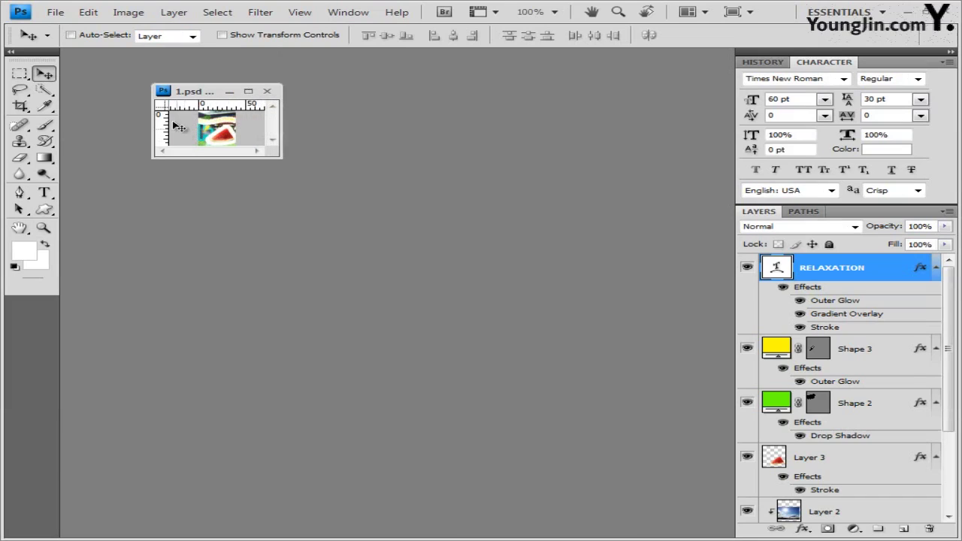
Save the reduced document in Photoshop format under the same name as the exported JPEG, with maximized compatibility, and close it.
{"action": "left_click", "coordinate": [56, 13]}
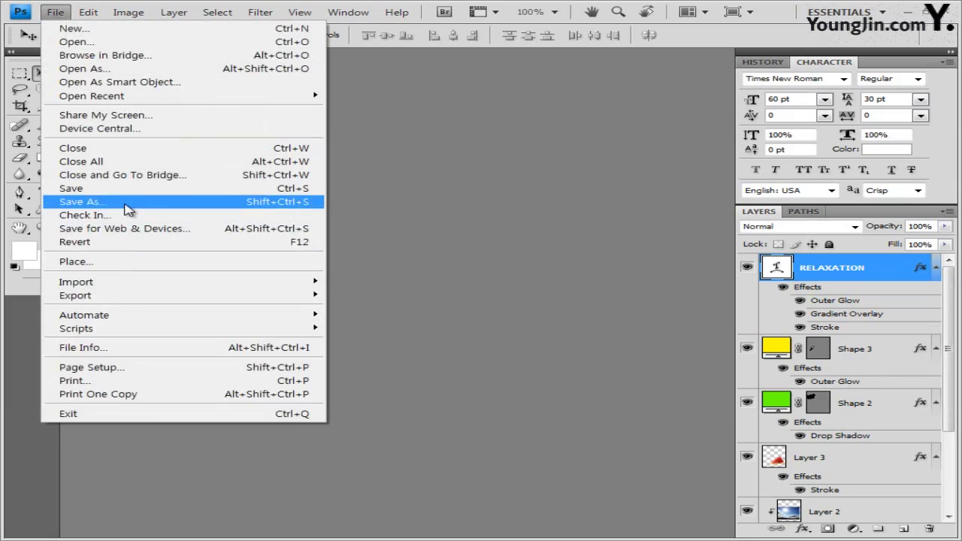
{"action": "left_click", "coordinate": [126, 203]}
{"action": "left_click", "coordinate": [444, 311]}
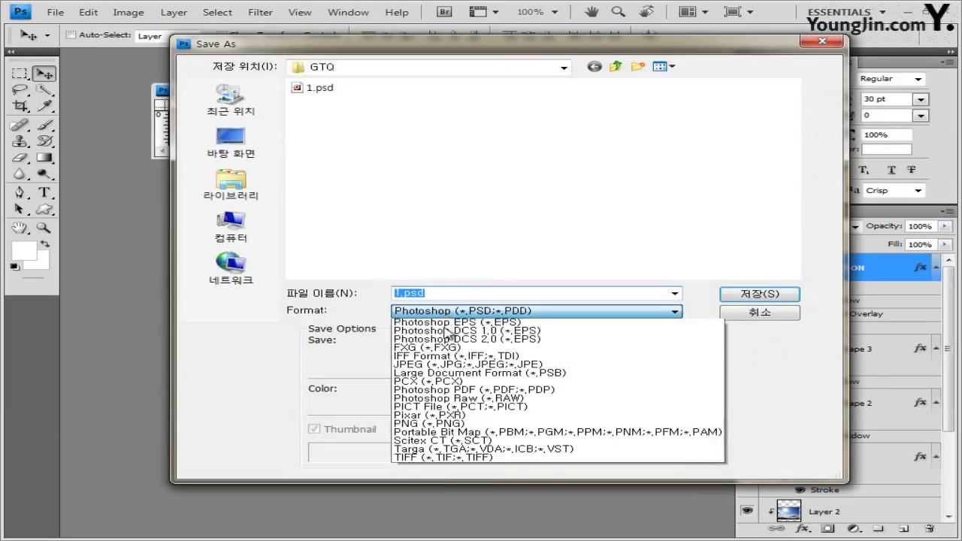
{"action": "left_click", "coordinate": [467, 391]}
{"action": "left_click", "coordinate": [315, 88]}
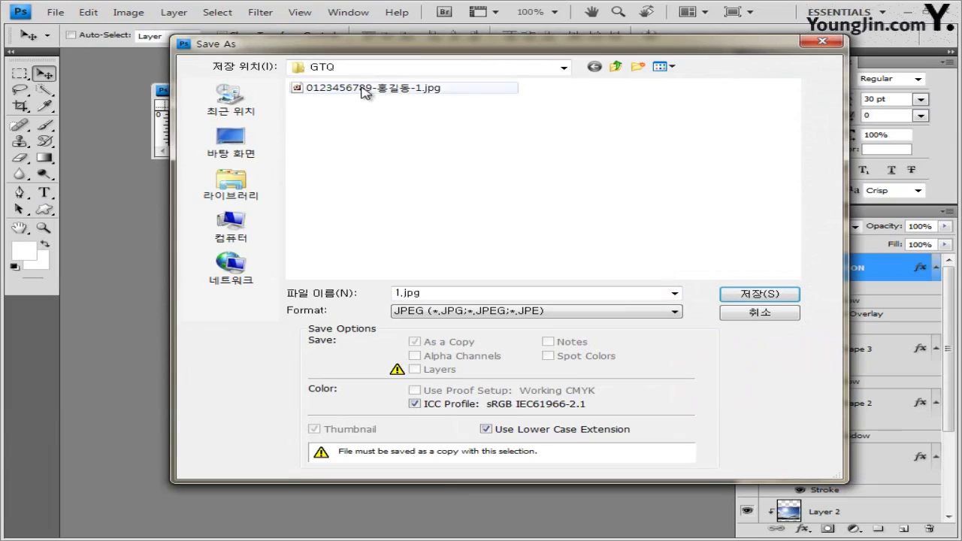
{"action": "left_click", "coordinate": [502, 314]}
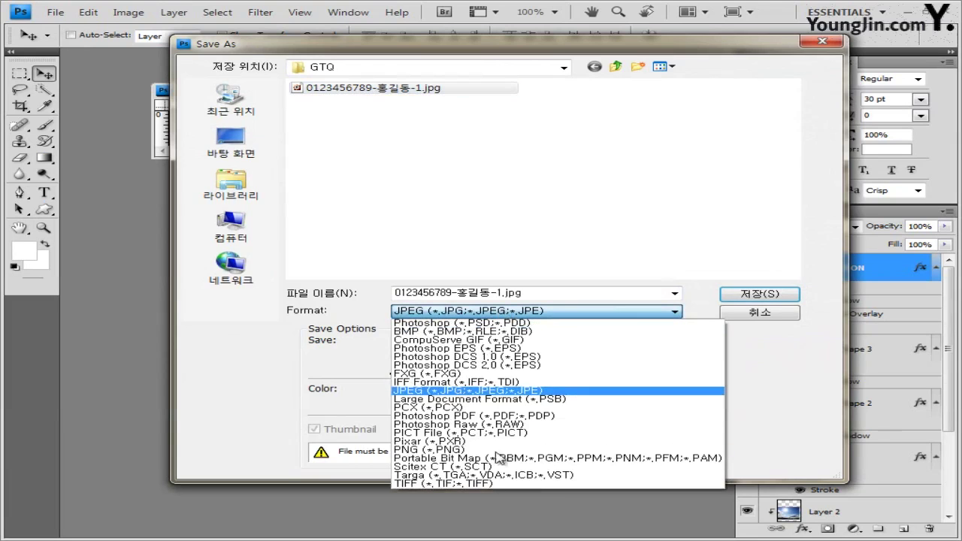
{"action": "left_click", "coordinate": [501, 324]}
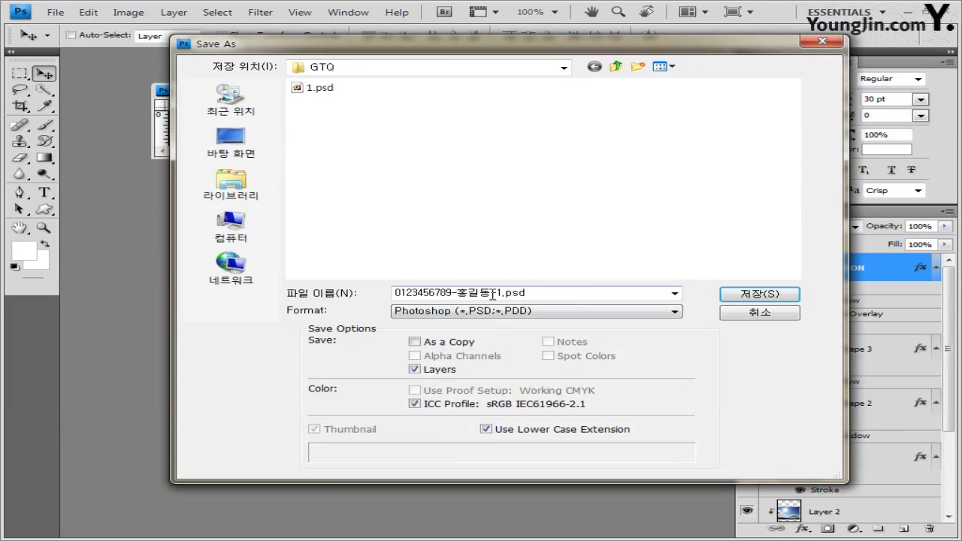
{"action": "left_click", "coordinate": [757, 302]}
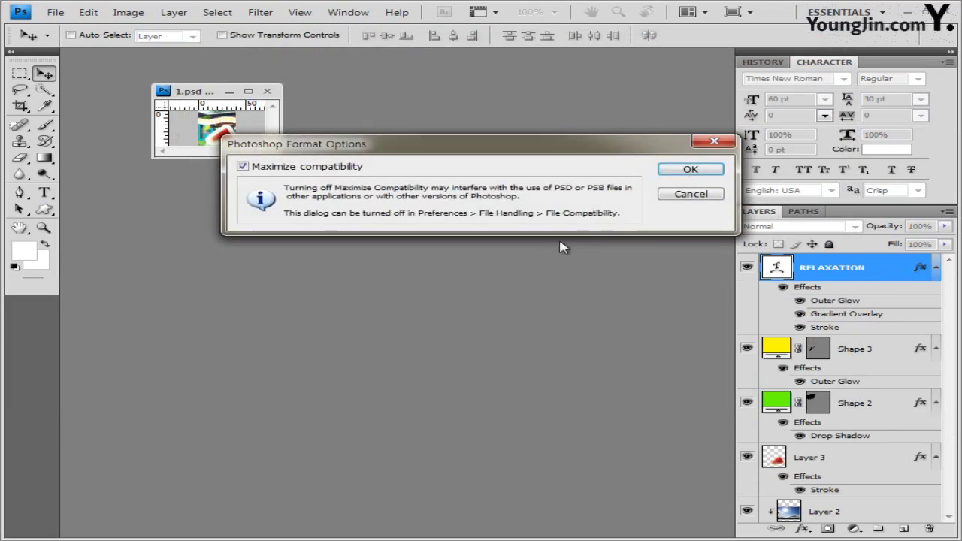
{"action": "left_click", "coordinate": [685, 168]}
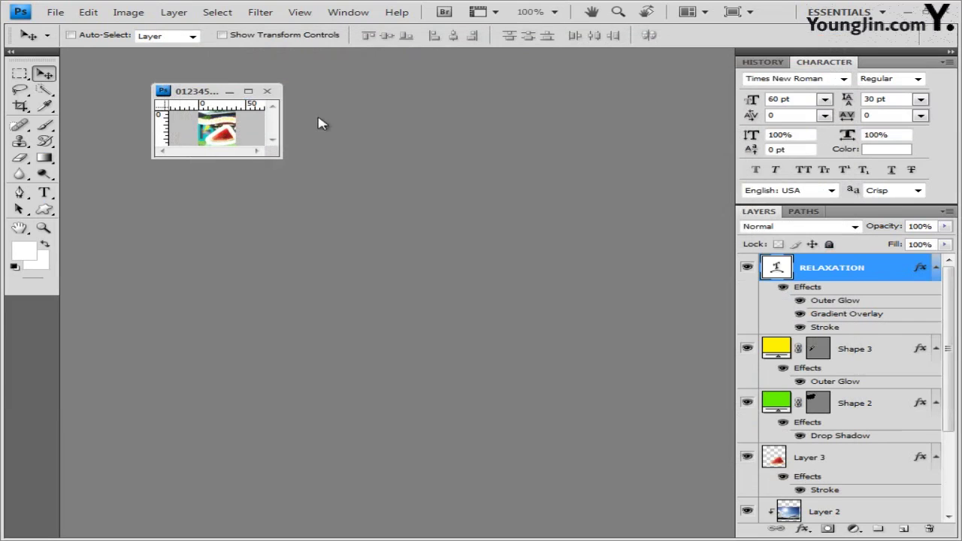
{"action": "left_click", "coordinate": [268, 91]}
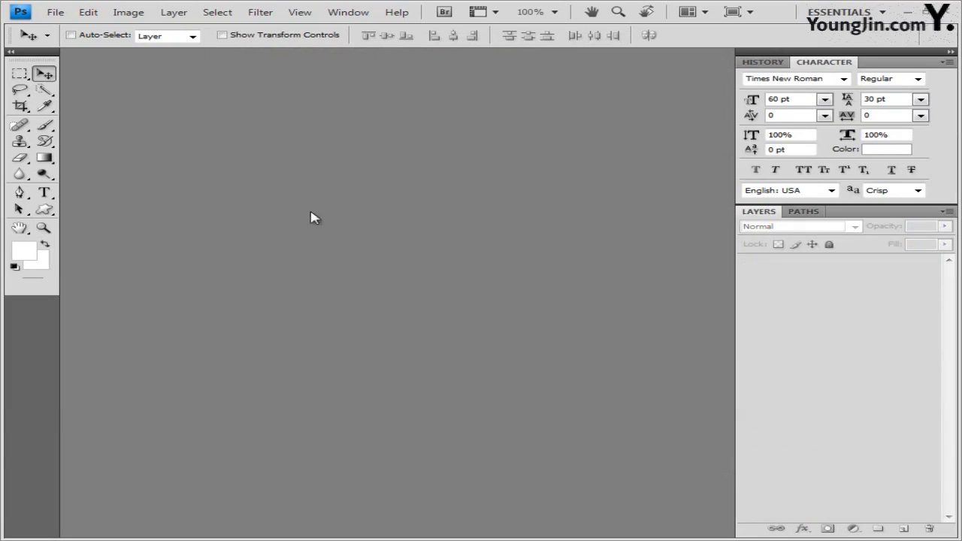
Check the exported JPG and PSD files in the GTQ folder without opening them.
{"action": "double_click", "coordinate": [347, 180]}
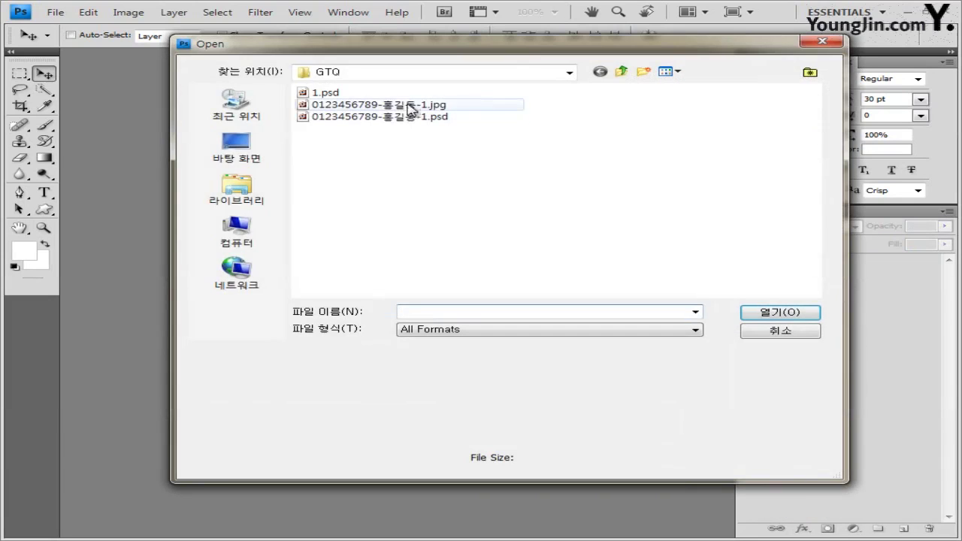
{"action": "left_click_drag", "start_coordinate": [459, 132], "coordinate": [422, 105]}
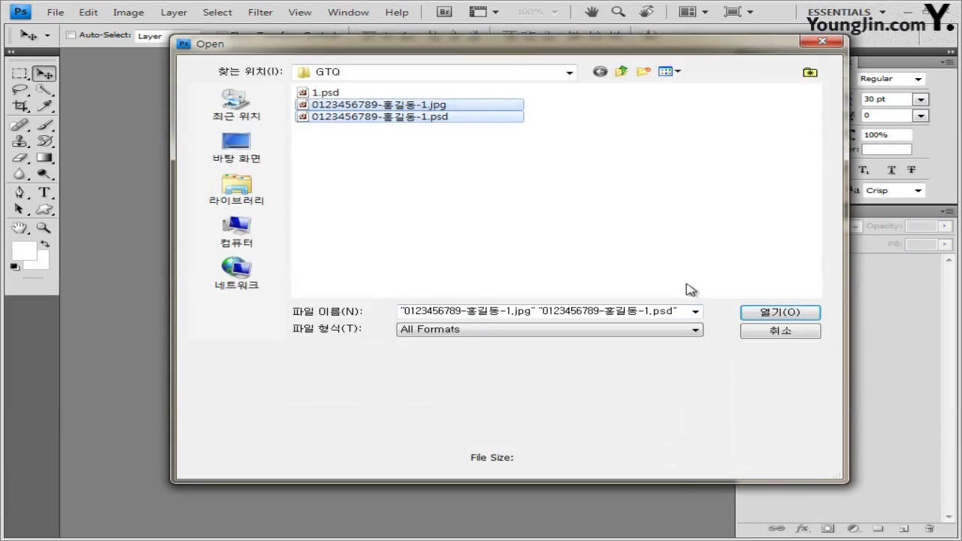
{"action": "left_click", "coordinate": [779, 331]}
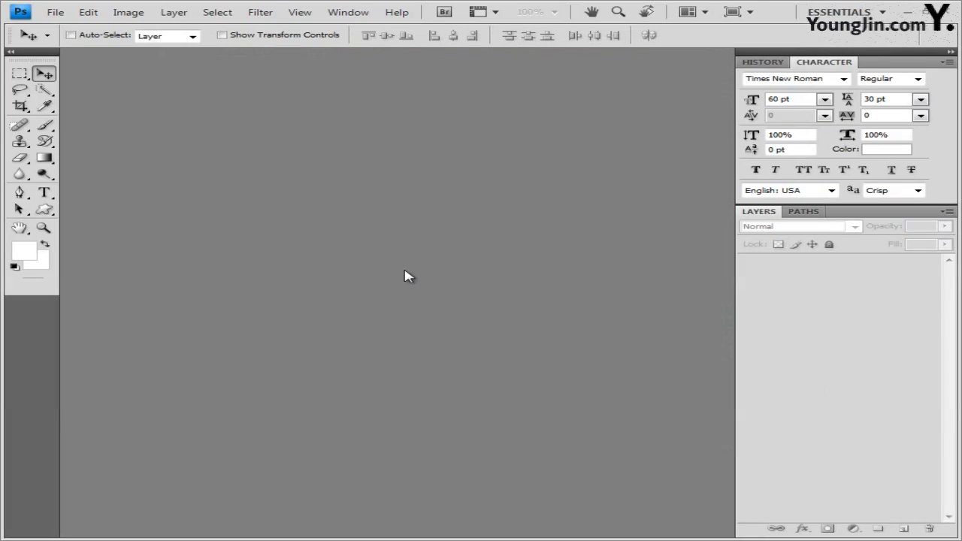
Create a 400 × 500 pixel RGB document at 72 pixels/inch with a white background, and show the grid.
{"action": "key", "text": "ctrl+n"}
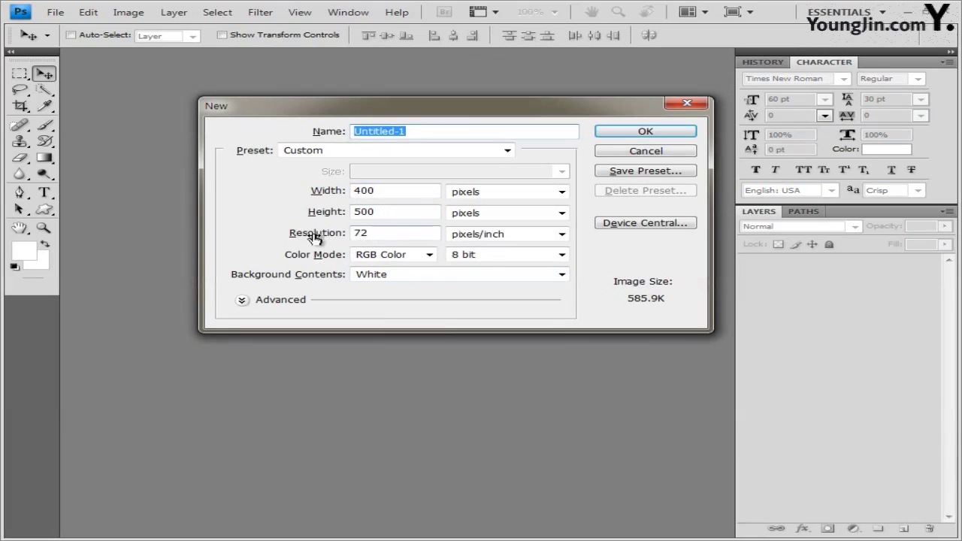
{"action": "left_click", "coordinate": [671, 135]}
{"action": "left_click_drag", "start_coordinate": [147, 55], "coordinate": [230, 105]}
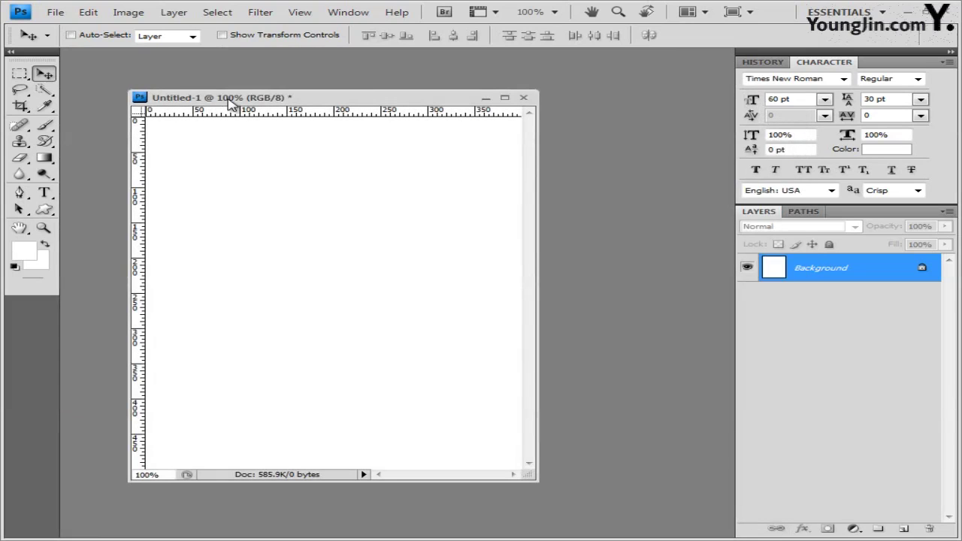
{"action": "key", "text": "ctrl+apostrophe"}
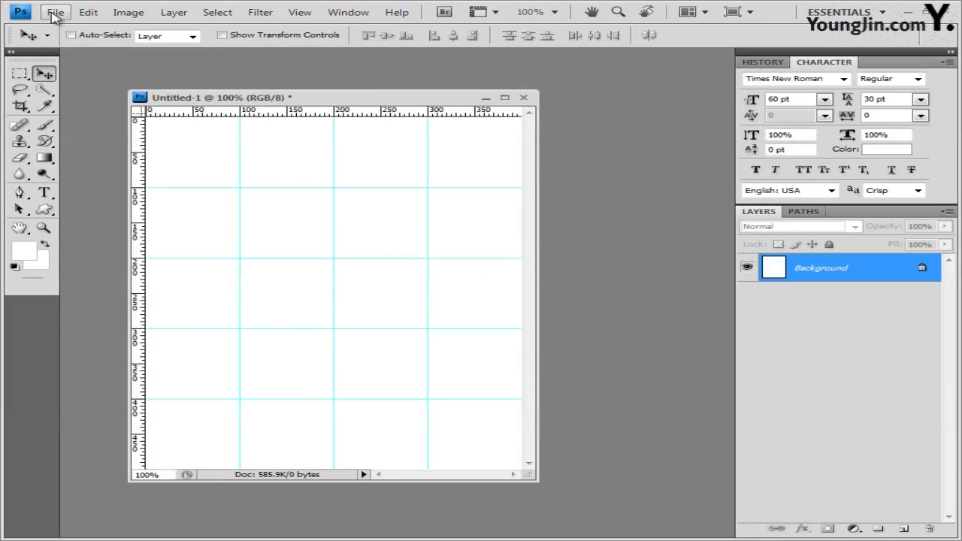
Save the new blank document in the GTQ folder as a Photoshop file named 2.
{"action": "left_click", "coordinate": [56, 12]}
{"action": "left_click", "coordinate": [73, 200]}
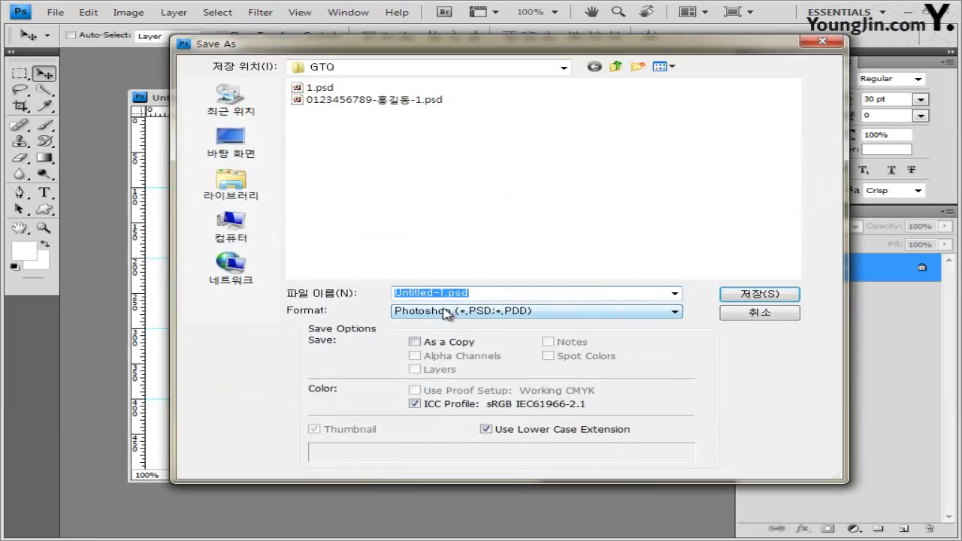
{"action": "type", "text": "2"}
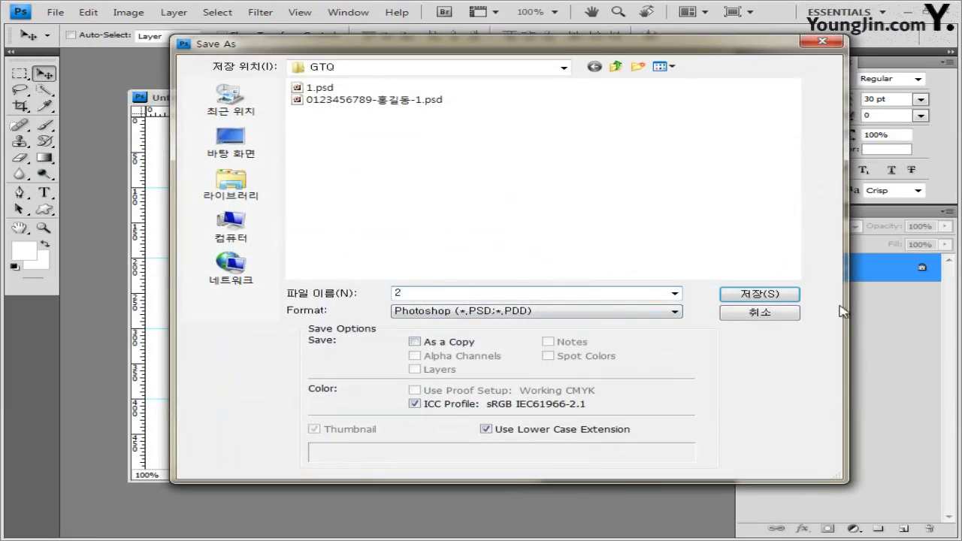
{"action": "left_click", "coordinate": [773, 298]}
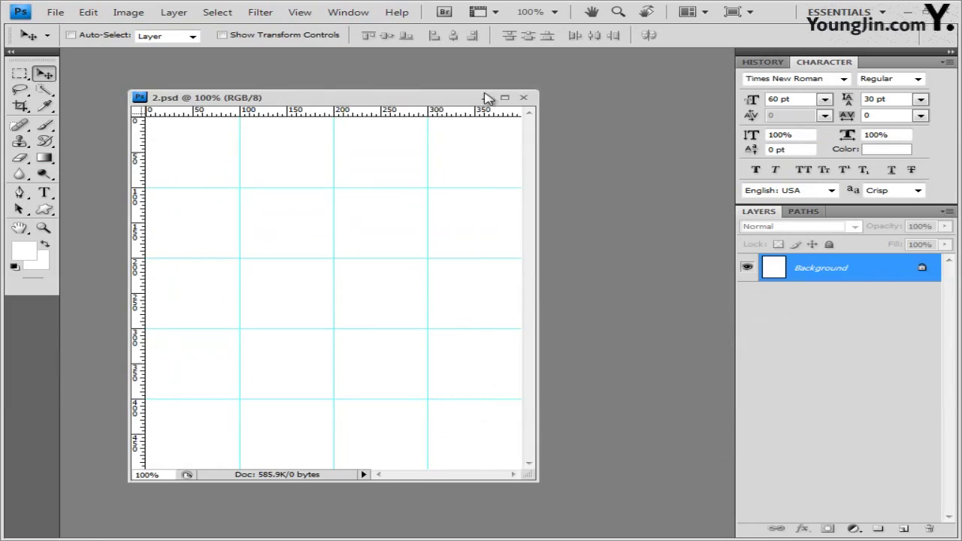
Open the leaf image 1급-4.jpg and copy the whole picture into 2.psd as a new layer, closing the source image.
{"action": "left_click_drag", "start_coordinate": [486, 99], "coordinate": [539, 89]}
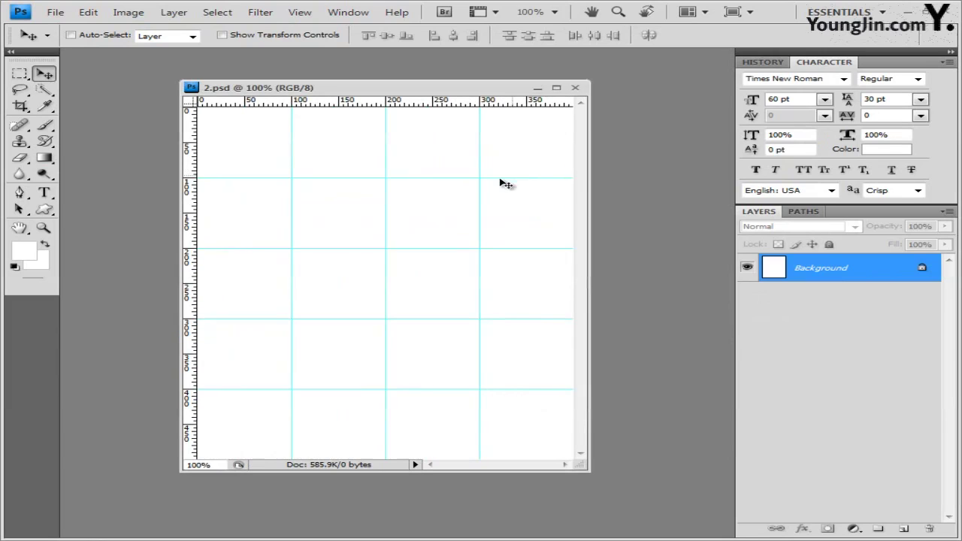
{"action": "key", "text": "alt+Tab"}
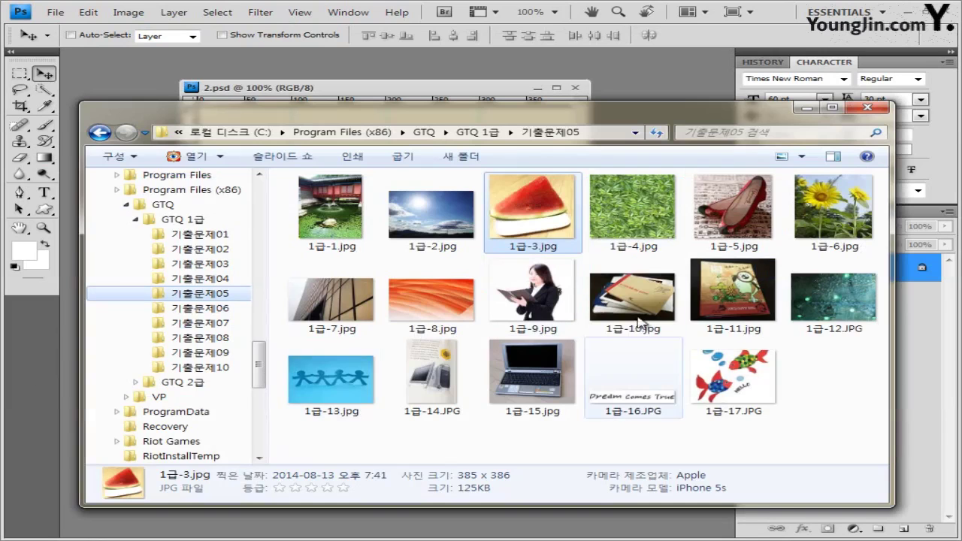
{"action": "left_click_drag", "start_coordinate": [634, 207], "coordinate": [611, 103]}
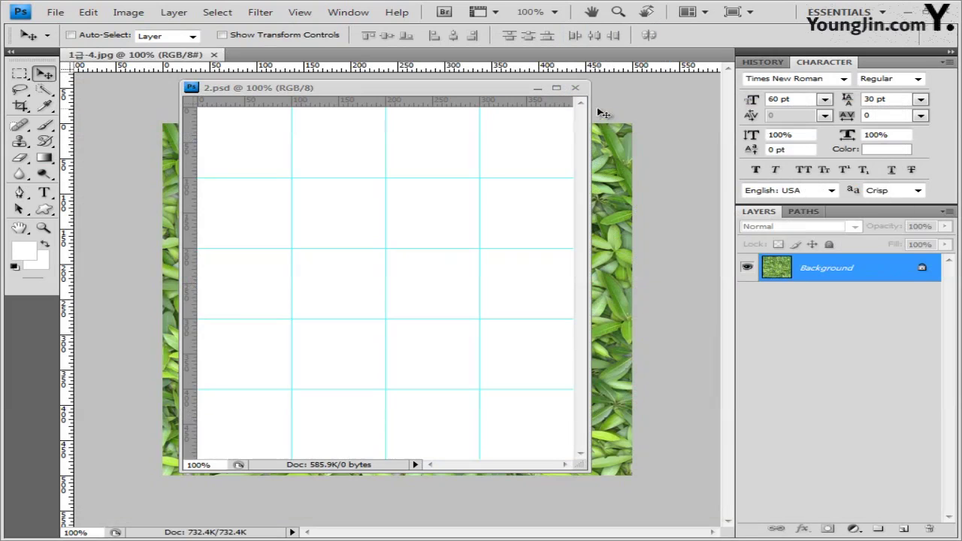
{"action": "left_click_drag", "start_coordinate": [154, 59], "coordinate": [193, 140]}
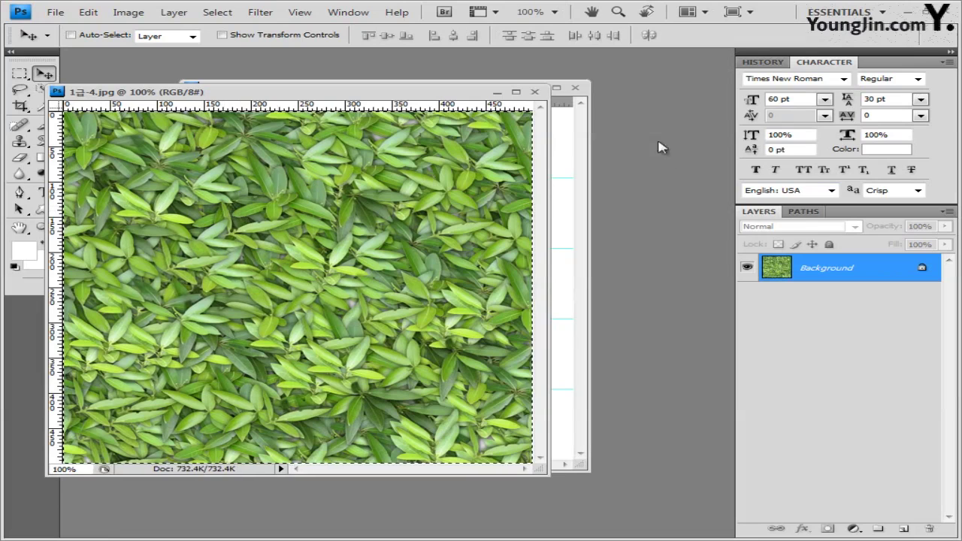
{"action": "left_click_drag", "start_coordinate": [433, 89], "coordinate": [443, 98]}
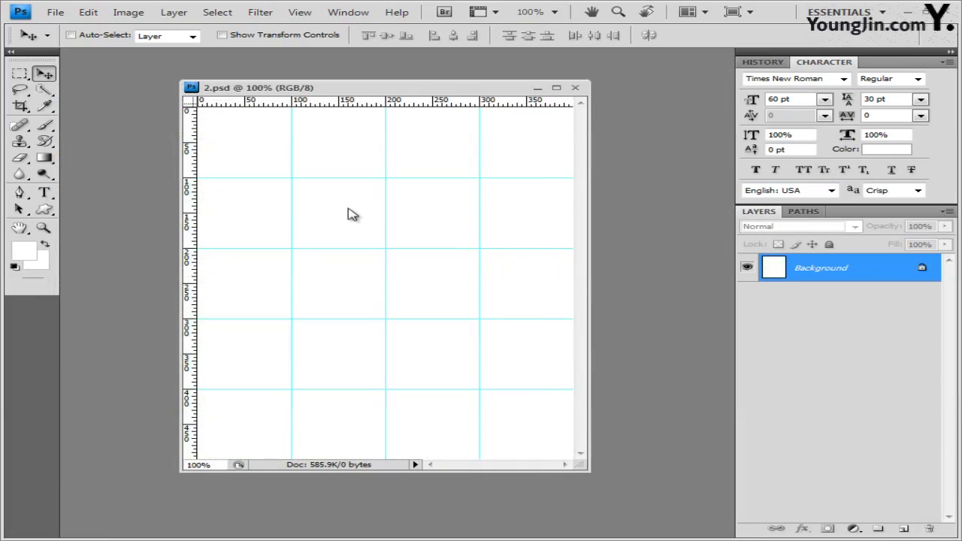
{"action": "key", "text": "ctrl+v"}
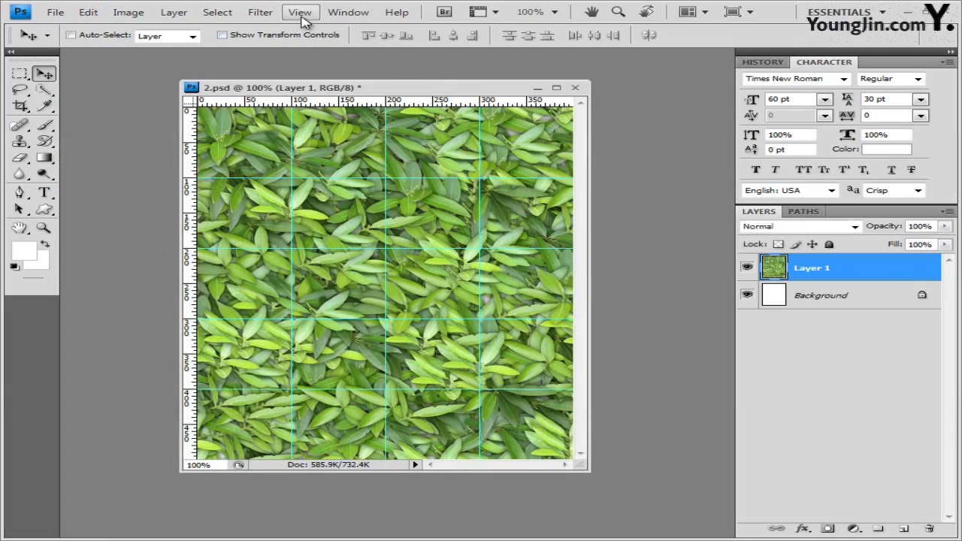
Apply the Wave distortion filter to the leaf layer with the number of generators set to 2.
{"action": "left_click", "coordinate": [263, 13]}
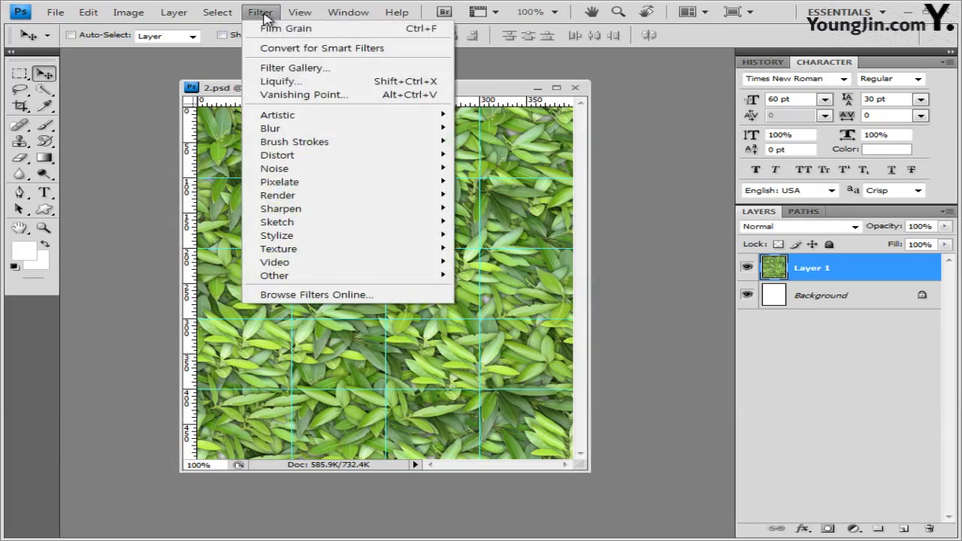
{"action": "mouse_move", "coordinate": [301, 155]}
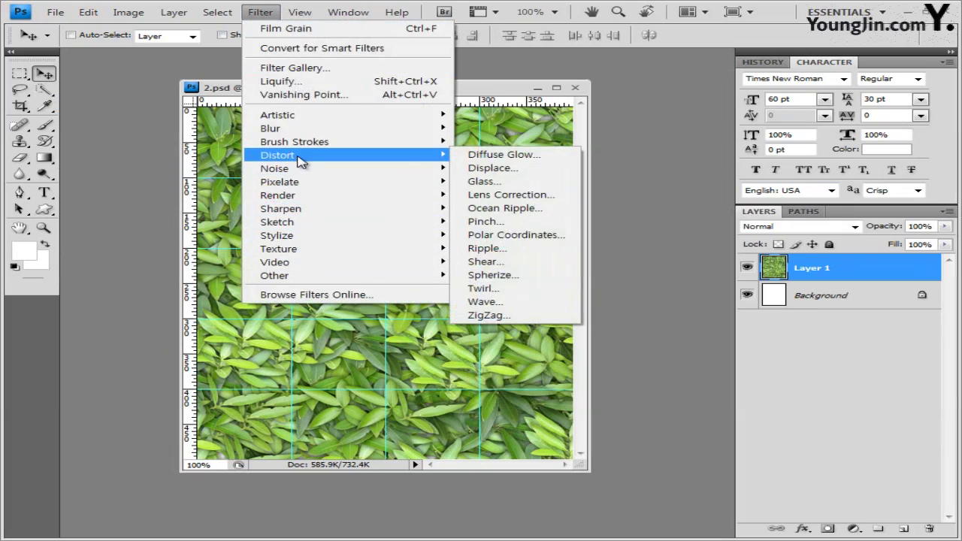
{"action": "left_click", "coordinate": [586, 157]}
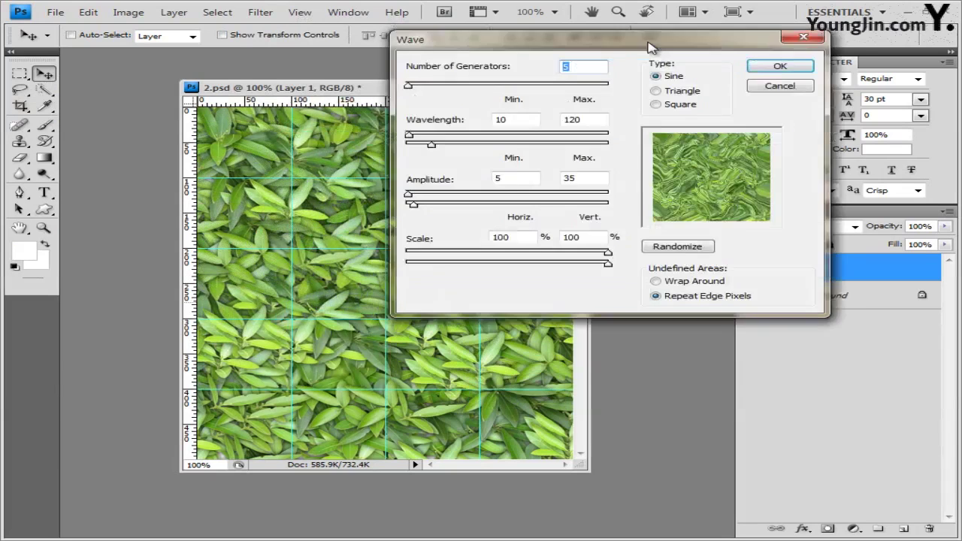
{"action": "left_click_drag", "start_coordinate": [613, 28], "coordinate": [519, 171]}
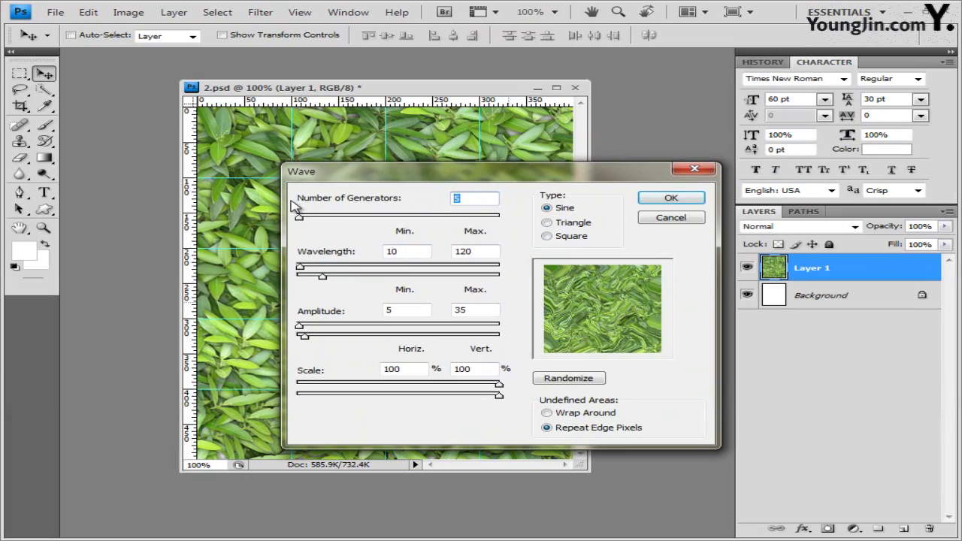
{"action": "type", "text": "2"}
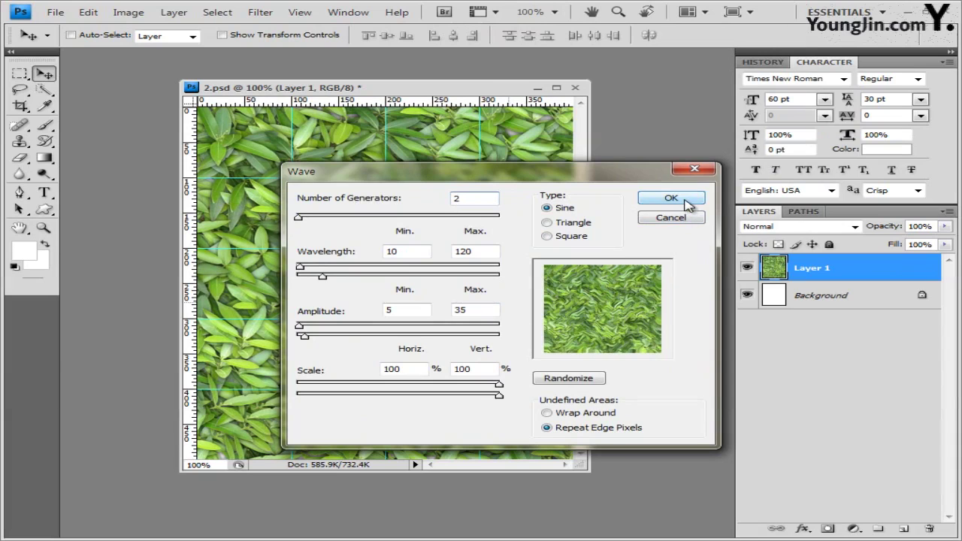
{"action": "left_click", "coordinate": [688, 202]}
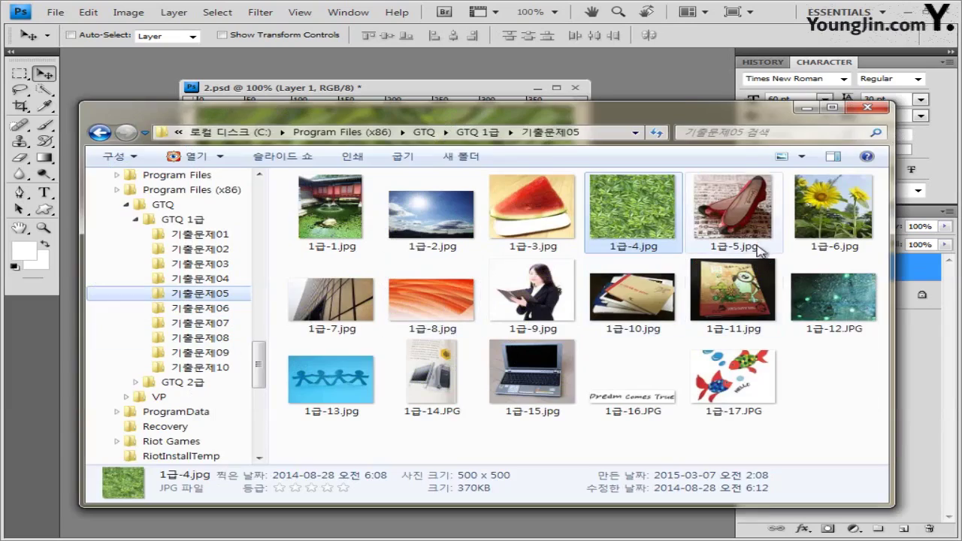
Open the shoe image 1급-5.jpg and select the pair of red shoes along their outline with the Magnetic Lasso, feather 0 px.
{"action": "left_click_drag", "start_coordinate": [733, 208], "coordinate": [616, 100]}
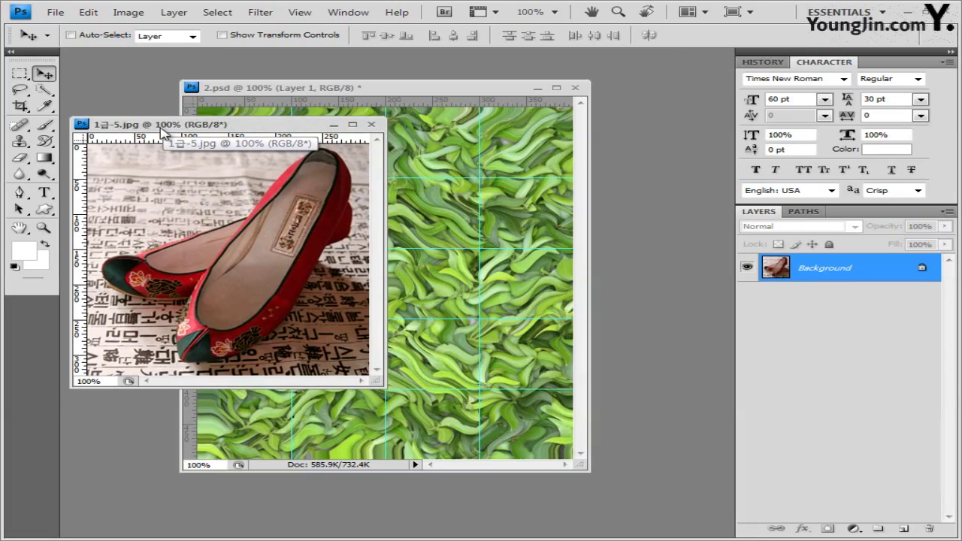
{"action": "left_click_drag", "start_coordinate": [176, 132], "coordinate": [171, 145]}
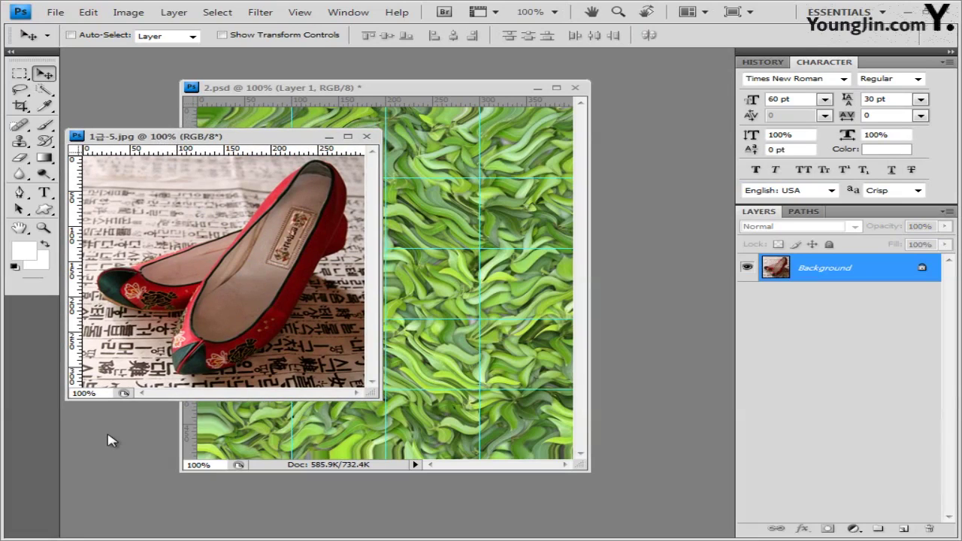
{"action": "left_click", "coordinate": [25, 93]}
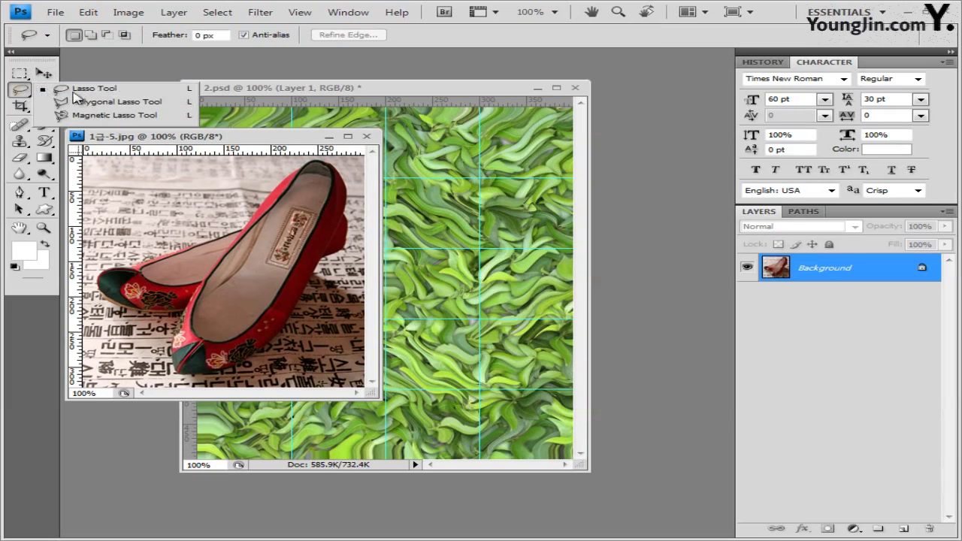
{"action": "left_click", "coordinate": [98, 117]}
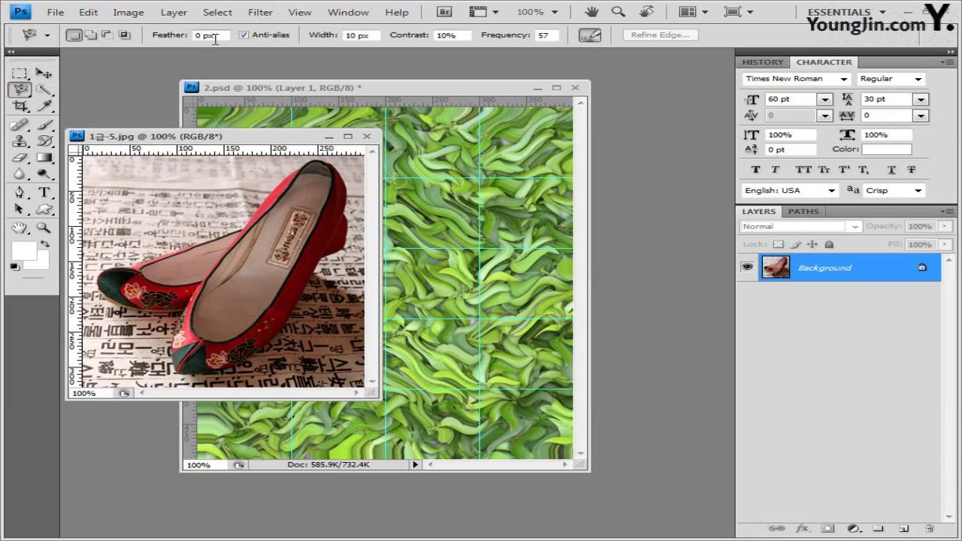
{"action": "left_click", "coordinate": [215, 36]}
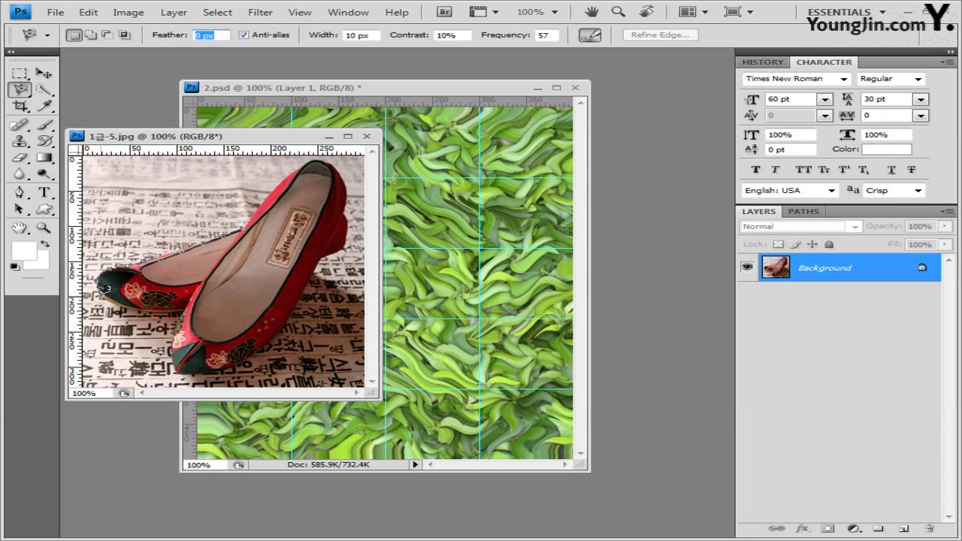
{"action": "double_click", "coordinate": [103, 286]}
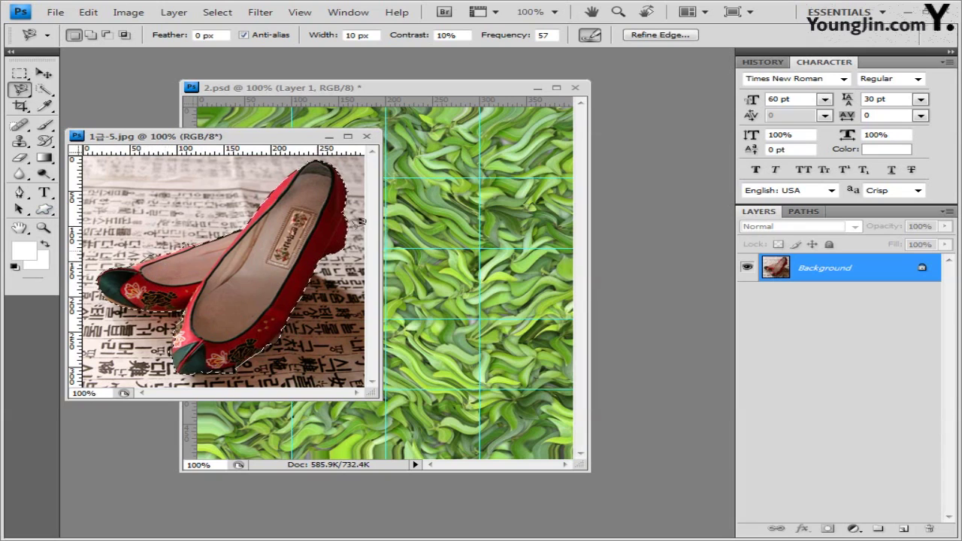
Close the shoe image and paste the cut-out shoes into 2.psd, placing them over the middle of the leaves.
{"action": "left_click", "coordinate": [366, 136]}
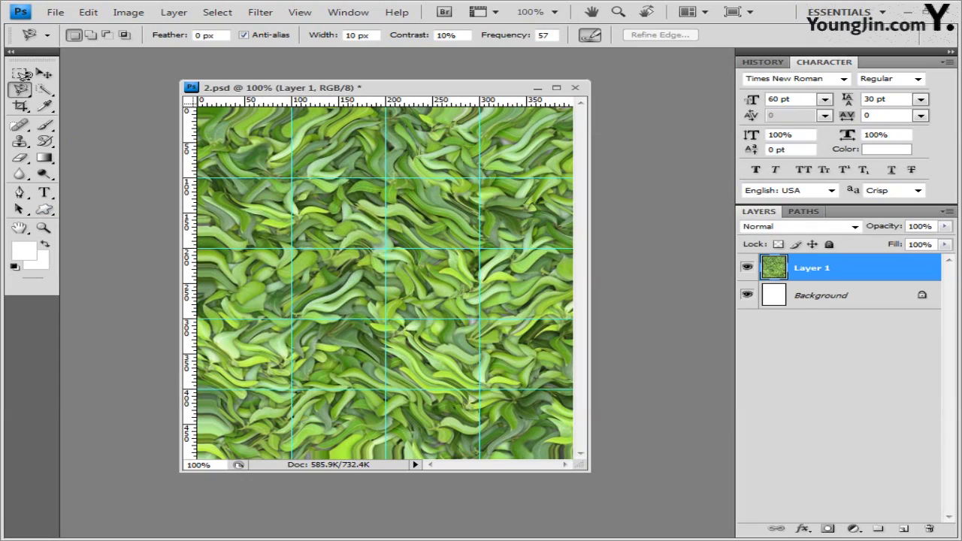
{"action": "left_click", "coordinate": [44, 73]}
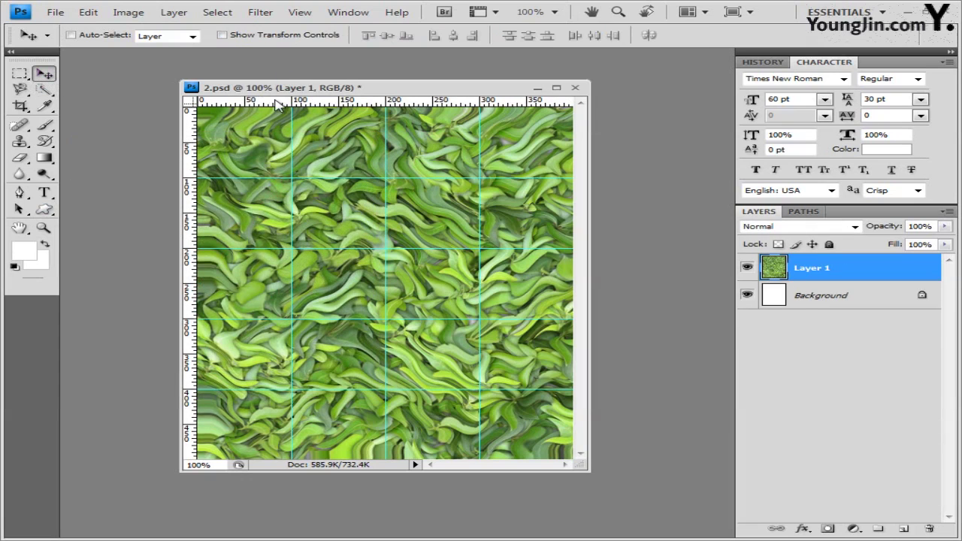
{"action": "key", "text": "ctrl+v"}
{"action": "left_click_drag", "start_coordinate": [455, 301], "coordinate": [468, 270]}
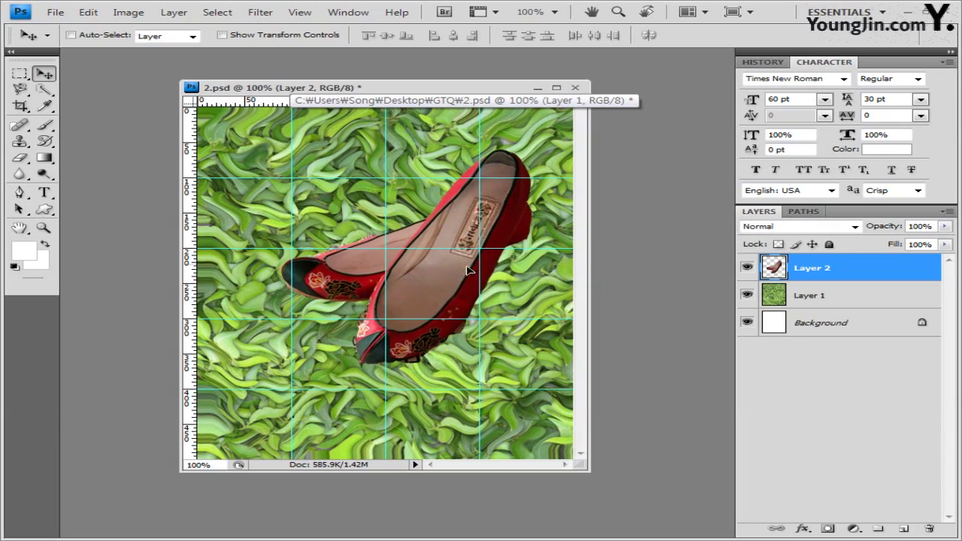
Erase the leftover background fringe along the lower edge of the shoes, adjusting the eraser brush down to 15 px.
{"action": "left_click", "coordinate": [23, 160]}
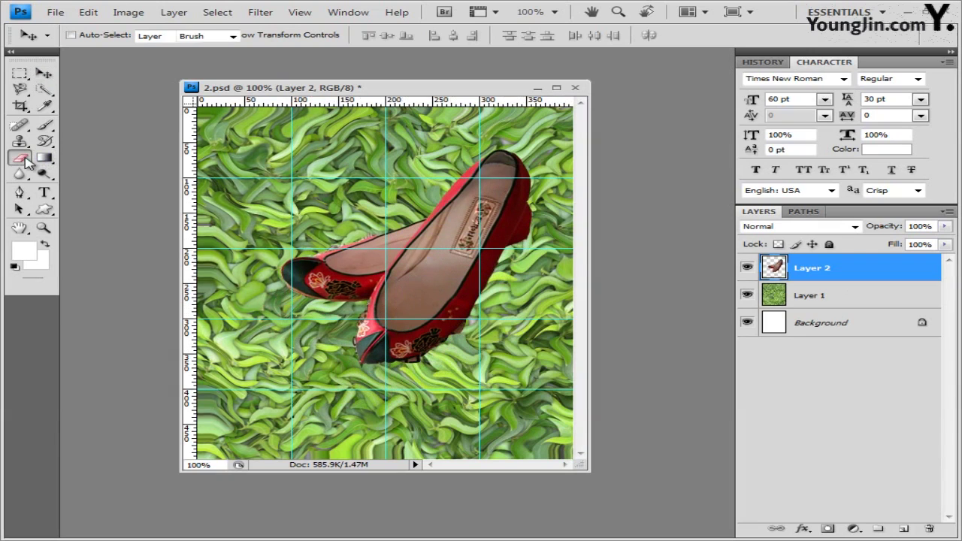
{"action": "left_click", "coordinate": [128, 36]}
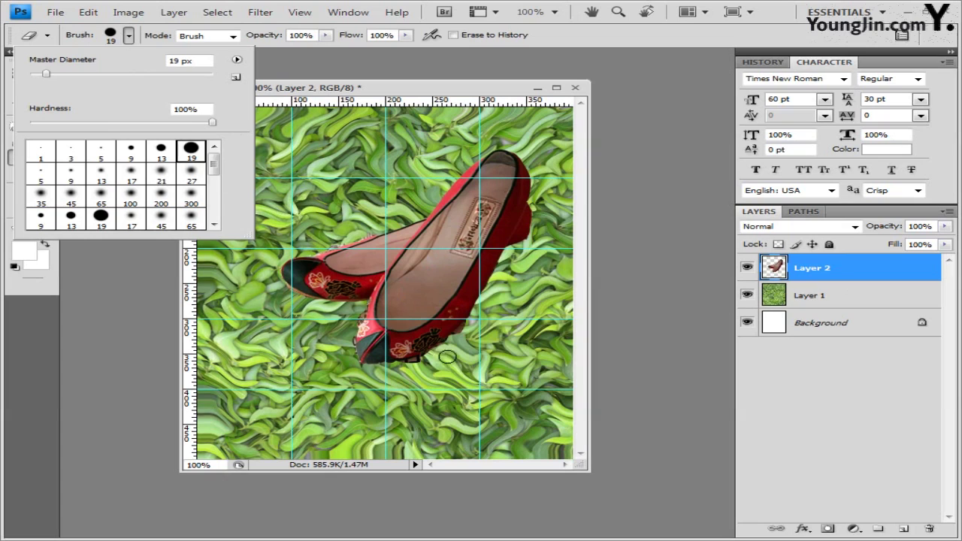
{"action": "left_click", "coordinate": [476, 322]}
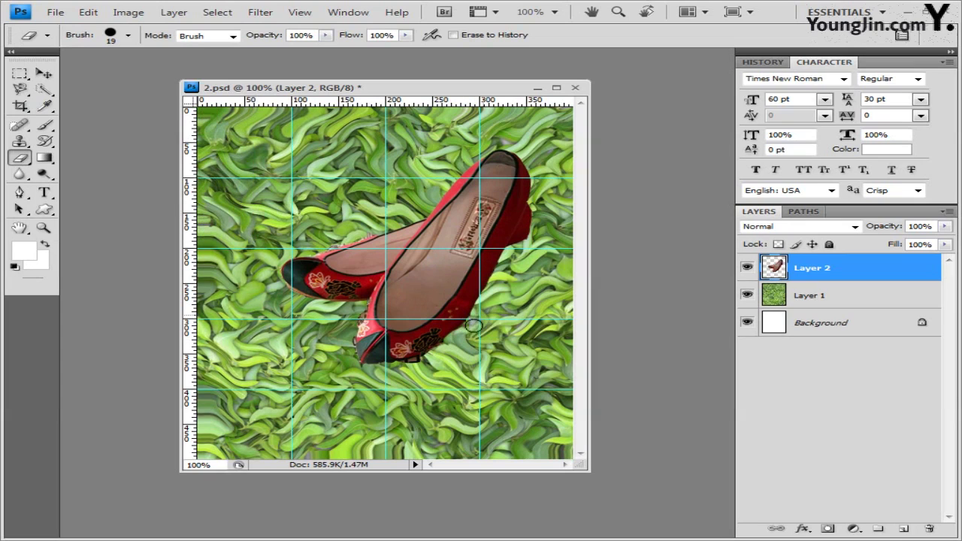
{"action": "left_click", "coordinate": [128, 36]}
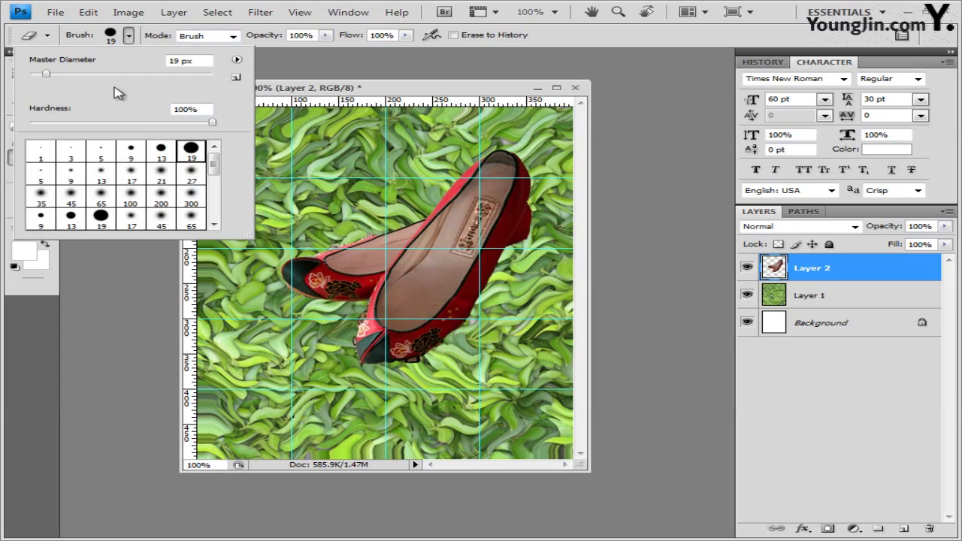
{"action": "left_click", "coordinate": [93, 73]}
{"action": "left_click", "coordinate": [496, 333]}
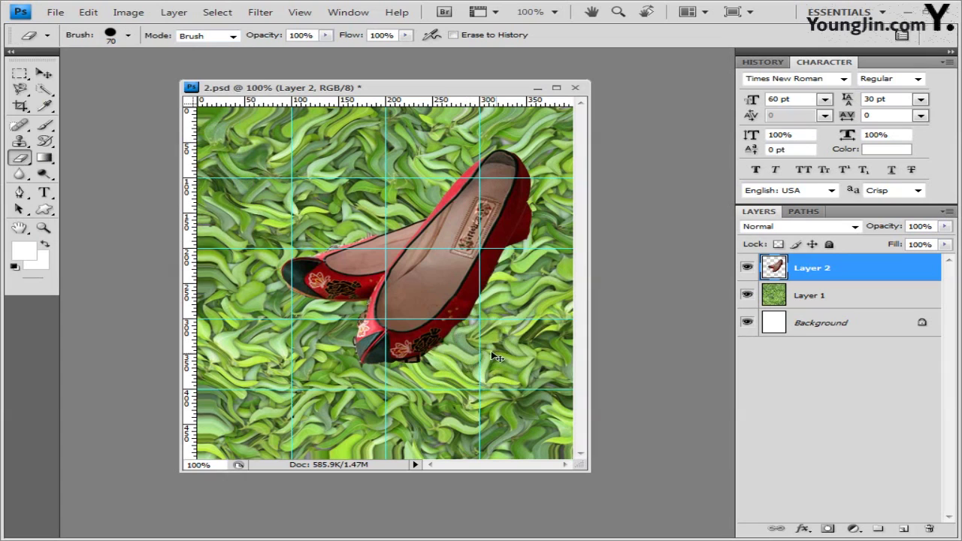
{"action": "key", "text": "bracketleft"}
{"action": "key", "text": "bracketleft"}
{"action": "key", "text": "bracketleft"}
{"action": "key", "text": "bracketleft"}
{"action": "key", "text": "bracketleft"}
{"action": "key", "text": "bracketleft"}
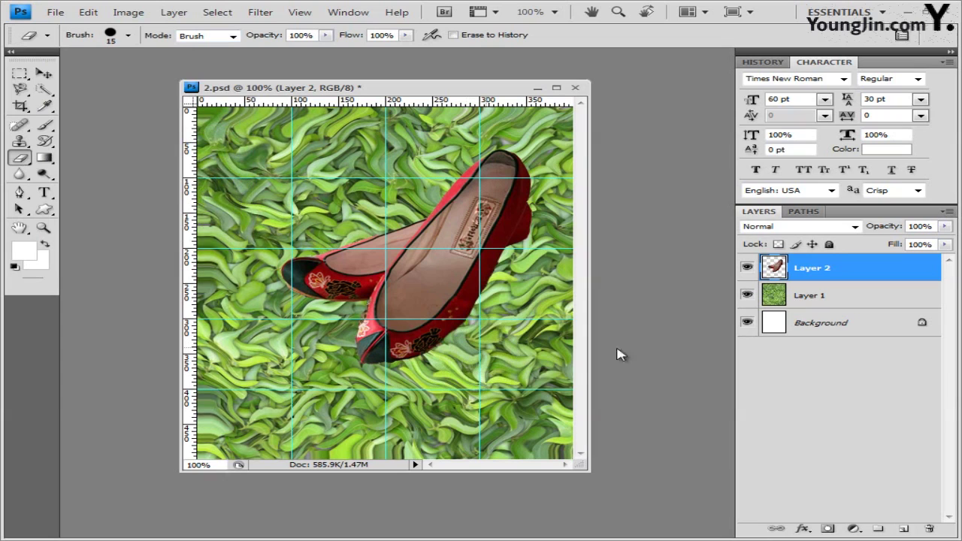
Move the shoes to the lower-right part of the canvas and scale them down slightly with Free Transform.
{"action": "left_click", "coordinate": [43, 73]}
{"action": "left_click_drag", "start_coordinate": [457, 289], "coordinate": [466, 368]}
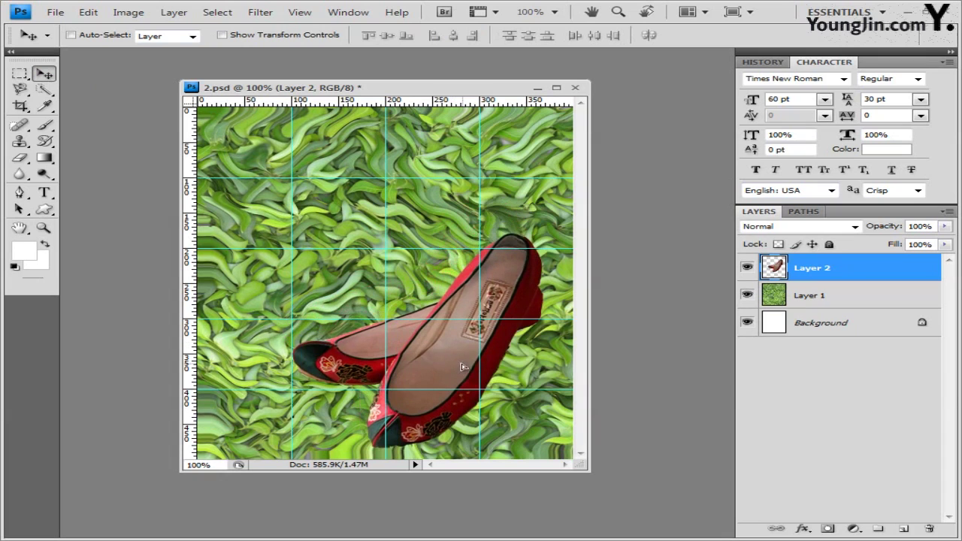
{"action": "key", "text": "ctrl+t"}
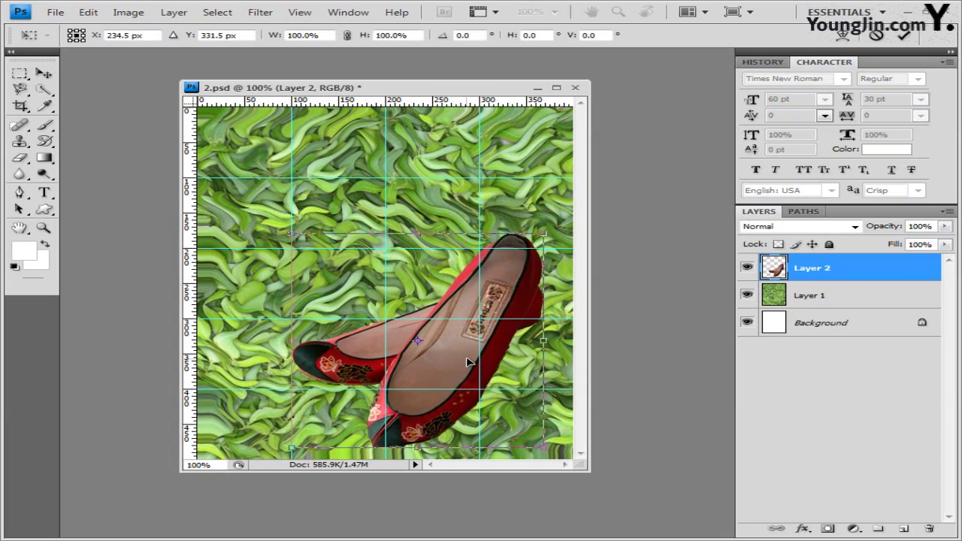
{"action": "key", "text": "Escape"}
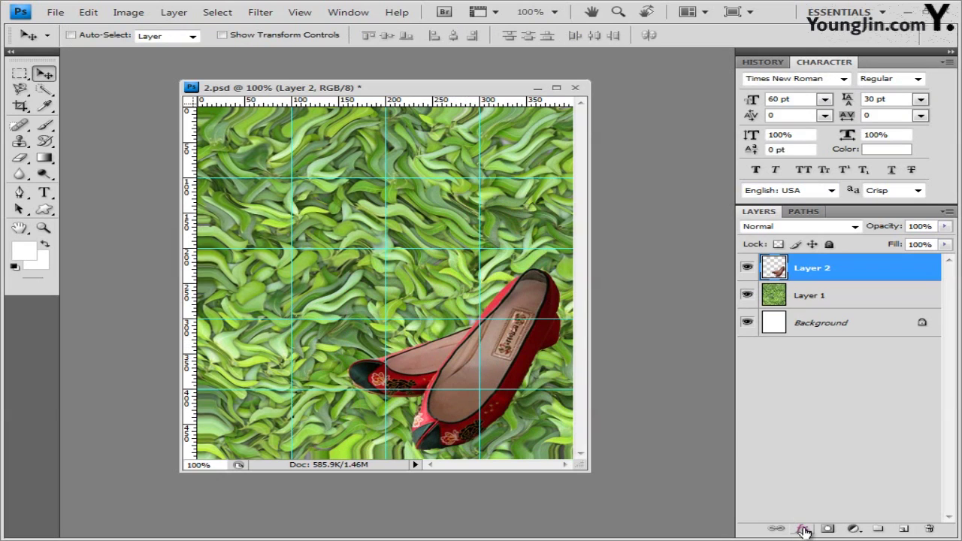
Add an Outer Glow layer style with default settings to the shoe layer.
{"action": "left_click", "coordinate": [804, 531]}
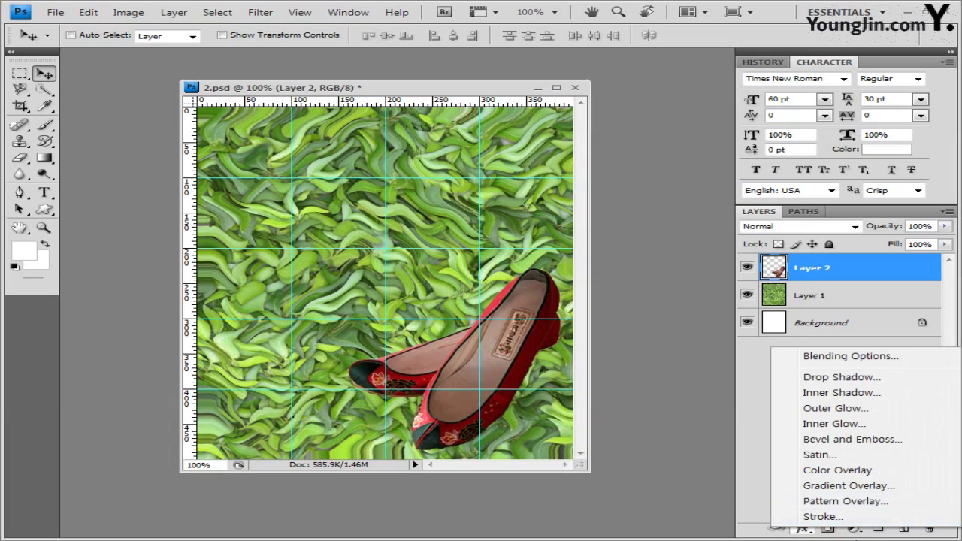
{"action": "left_click", "coordinate": [849, 410]}
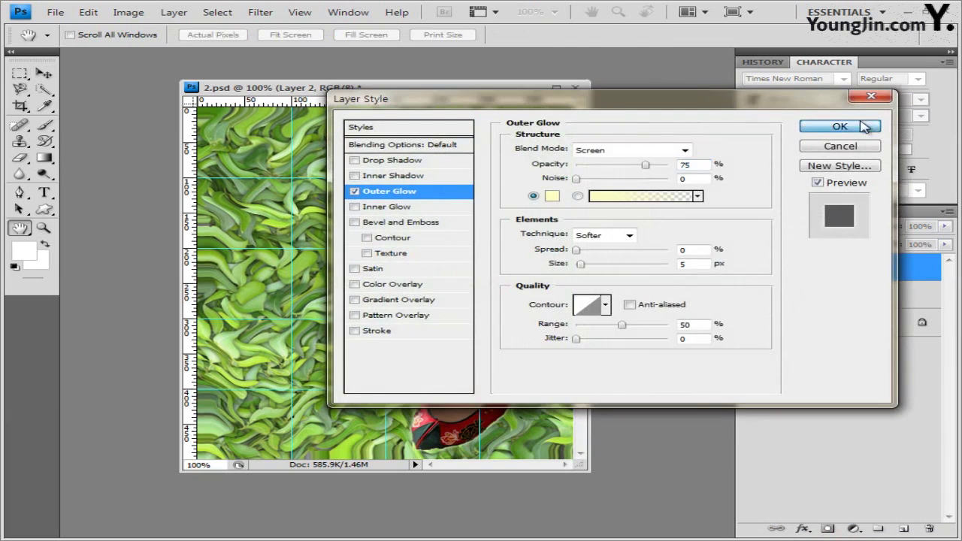
{"action": "left_click", "coordinate": [839, 126]}
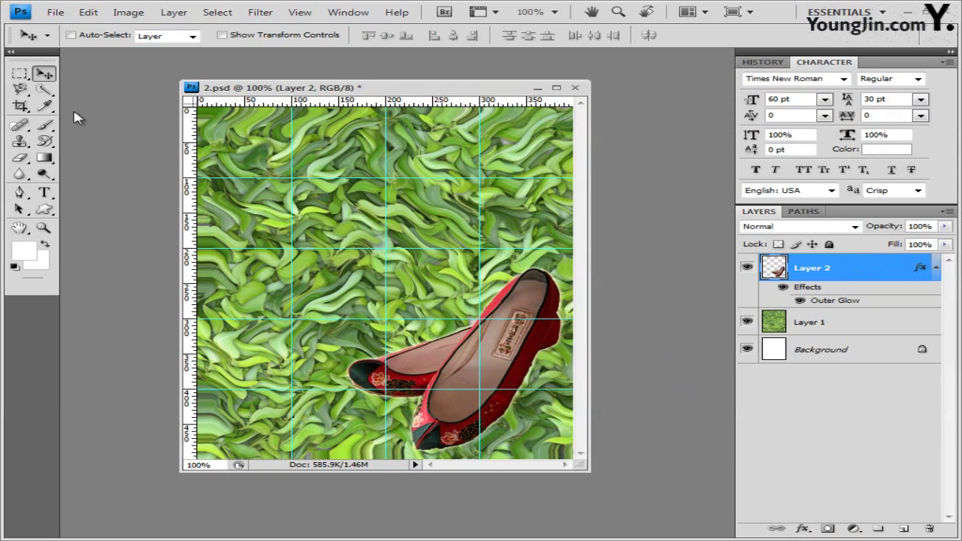
Select the red outer surfaces of both shoes with the Magic Wand at a tolerance of 40.
{"action": "left_click_drag", "start_coordinate": [44, 89], "coordinate": [113, 106]}
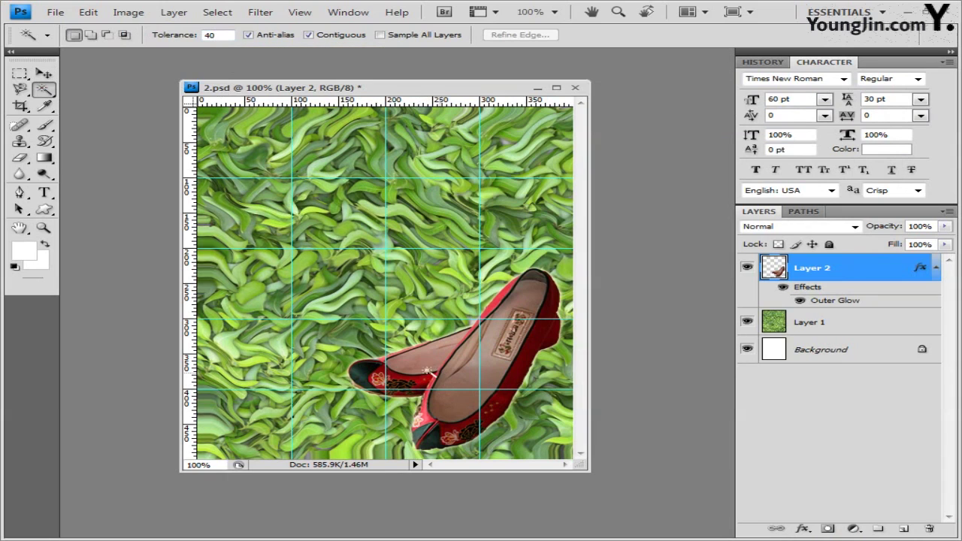
{"action": "left_click", "coordinate": [520, 381]}
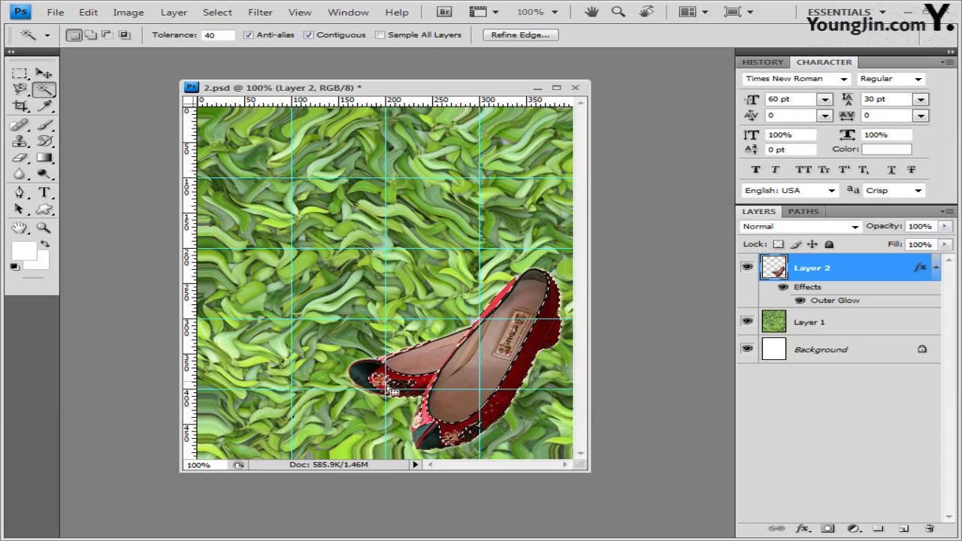
{"action": "left_click", "coordinate": [424, 398], "text": "shift"}
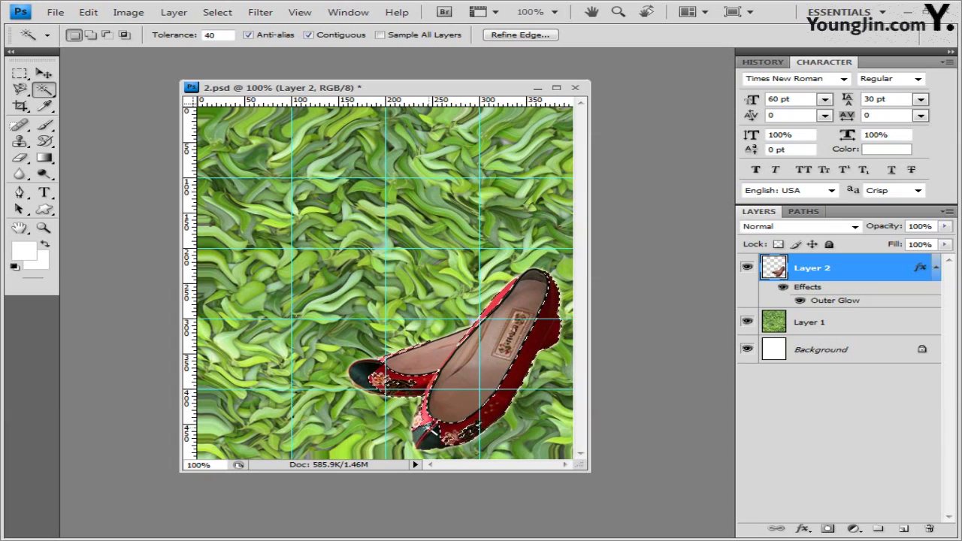
{"action": "key", "text": "shift"}
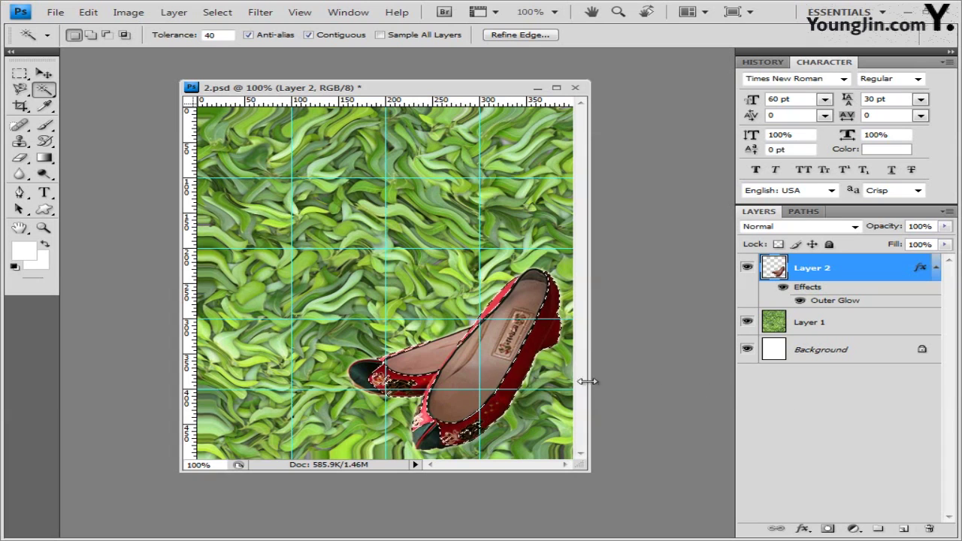
Add a Hue/Saturation adjustment layer that colorizes the selected shoe areas with Hue 300 and Saturation 60, and close its settings.
{"action": "left_click", "coordinate": [860, 530]}
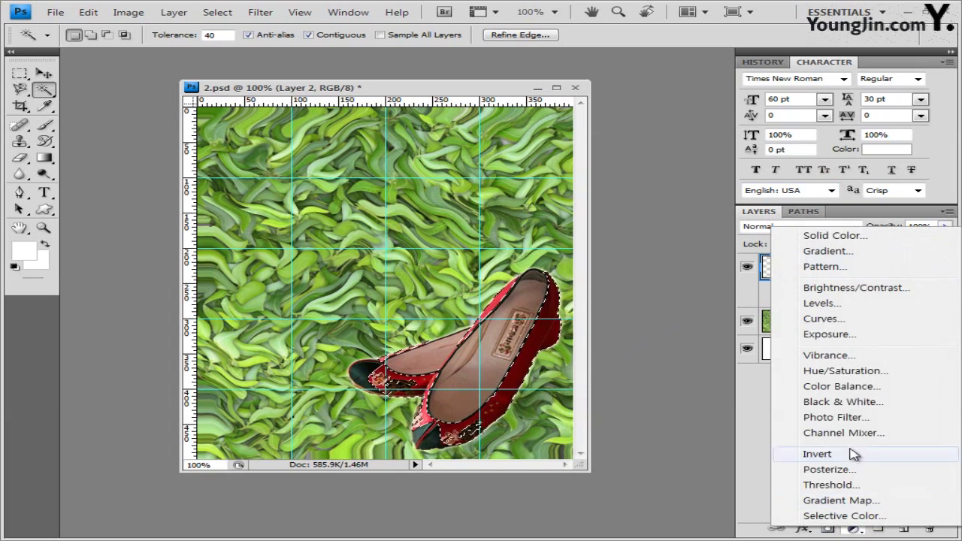
{"action": "left_click", "coordinate": [850, 372]}
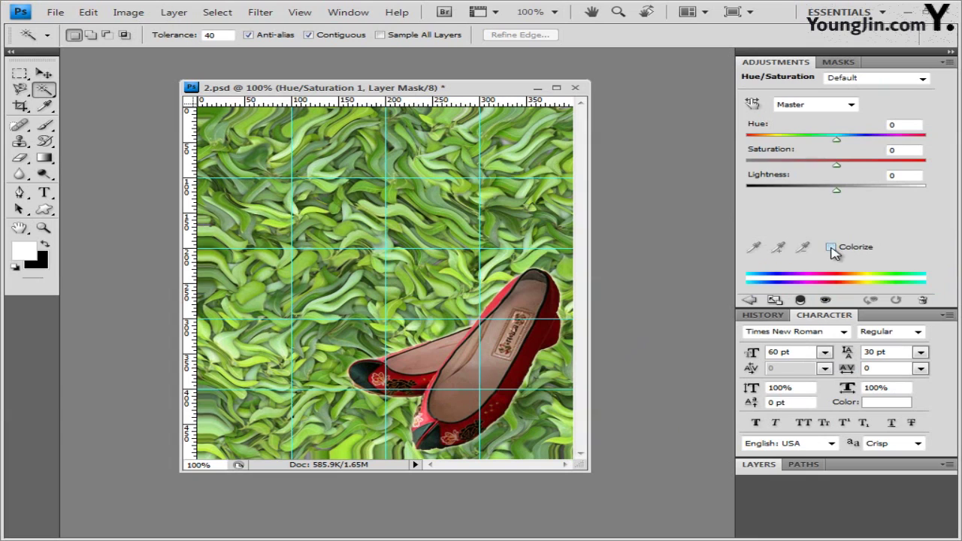
{"action": "left_click", "coordinate": [831, 248]}
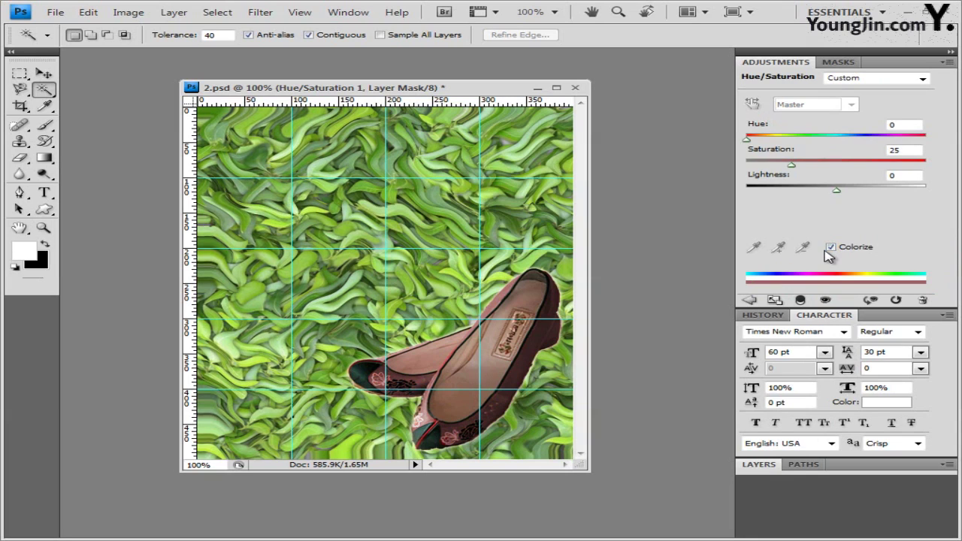
{"action": "left_click_drag", "start_coordinate": [748, 140], "coordinate": [897, 140]}
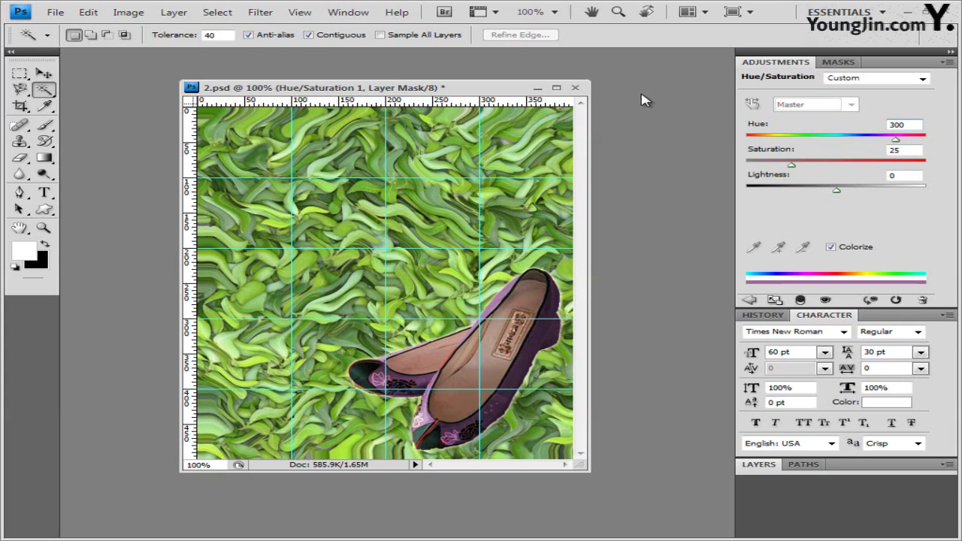
{"action": "left_click_drag", "start_coordinate": [791, 169], "coordinate": [850, 167]}
{"action": "type", "text": "60"}
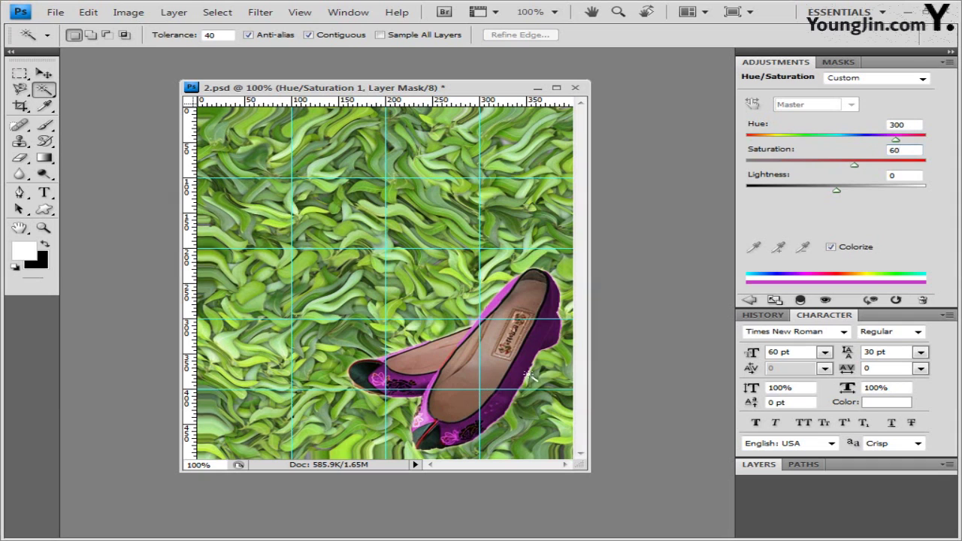
{"action": "left_click", "coordinate": [949, 64]}
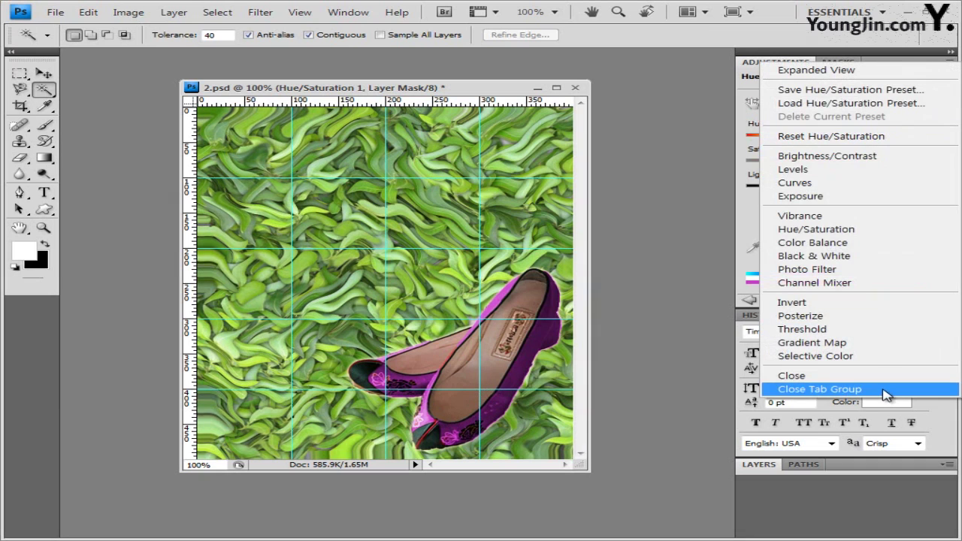
{"action": "left_click", "coordinate": [887, 390]}
Open 1급-6.jpg from the 기출문제05 folder and float it in its own window beside 2.psd.
{"action": "left_click", "coordinate": [869, 212]}
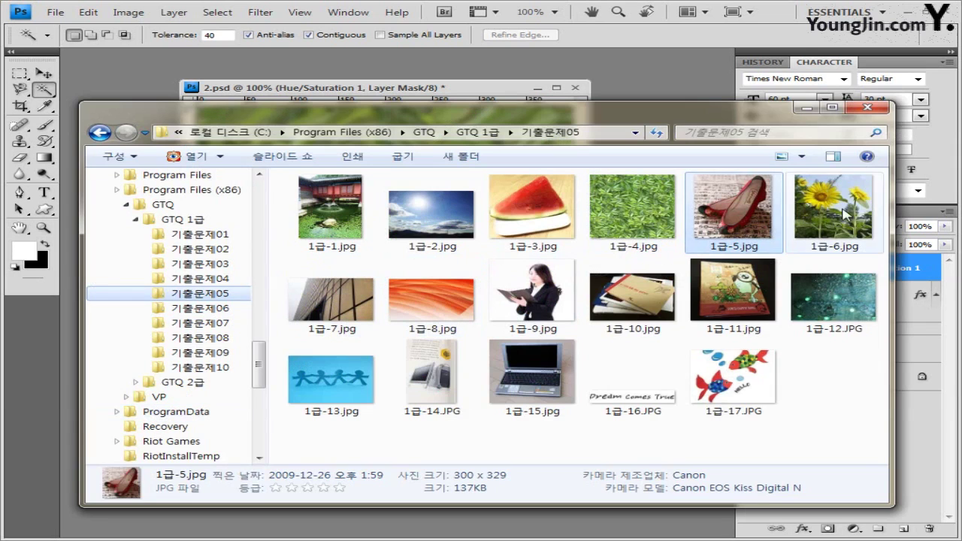
{"action": "double_click", "coordinate": [846, 214]}
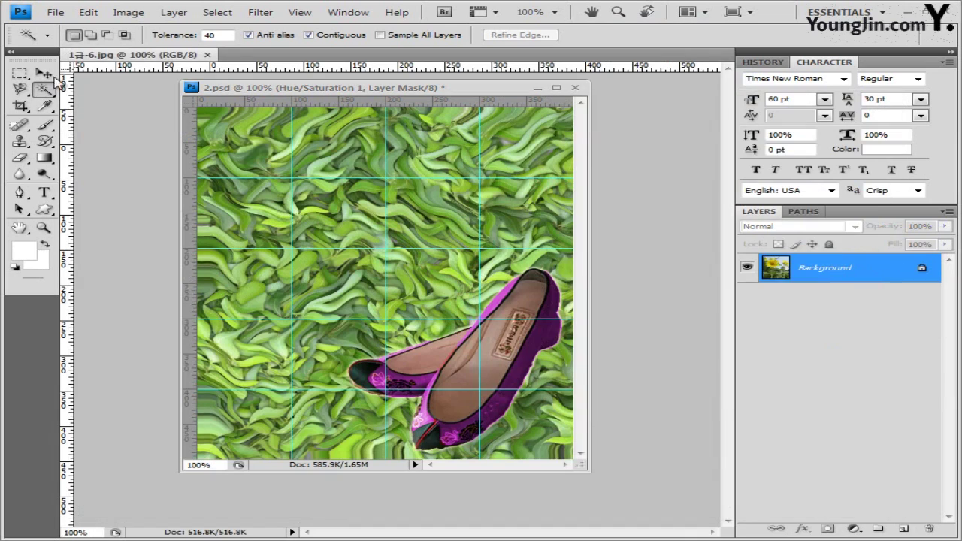
{"action": "left_click", "coordinate": [43, 73]}
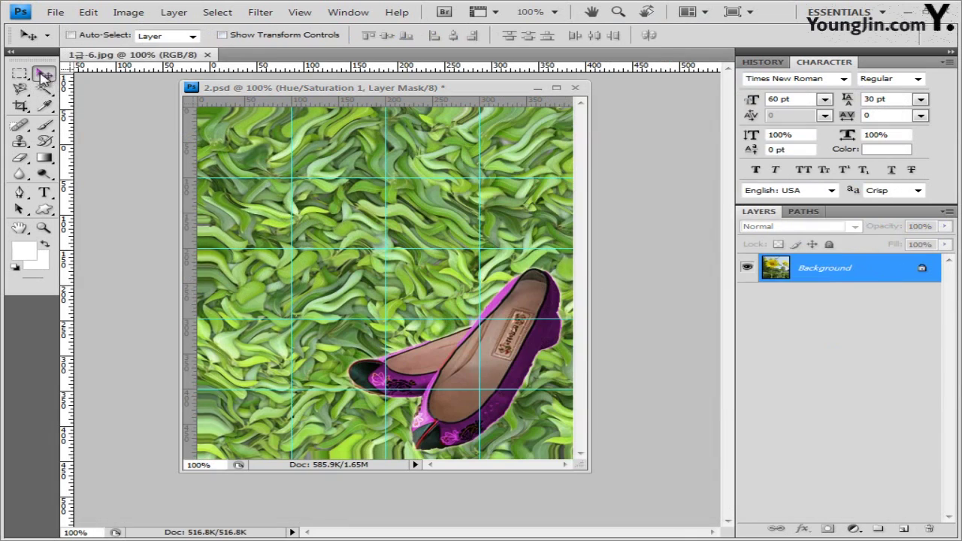
{"action": "left_click_drag", "start_coordinate": [134, 55], "coordinate": [132, 133]}
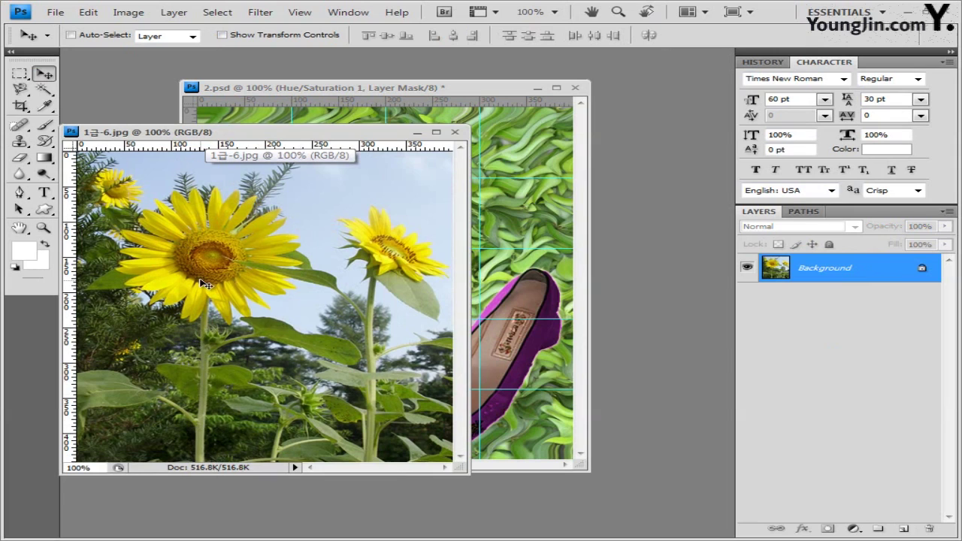
Select the large sunflower's petals and stem with the Magic Wand at tolerance 50, undoing the extra selection made near the lower leaf.
{"action": "left_click", "coordinate": [43, 89]}
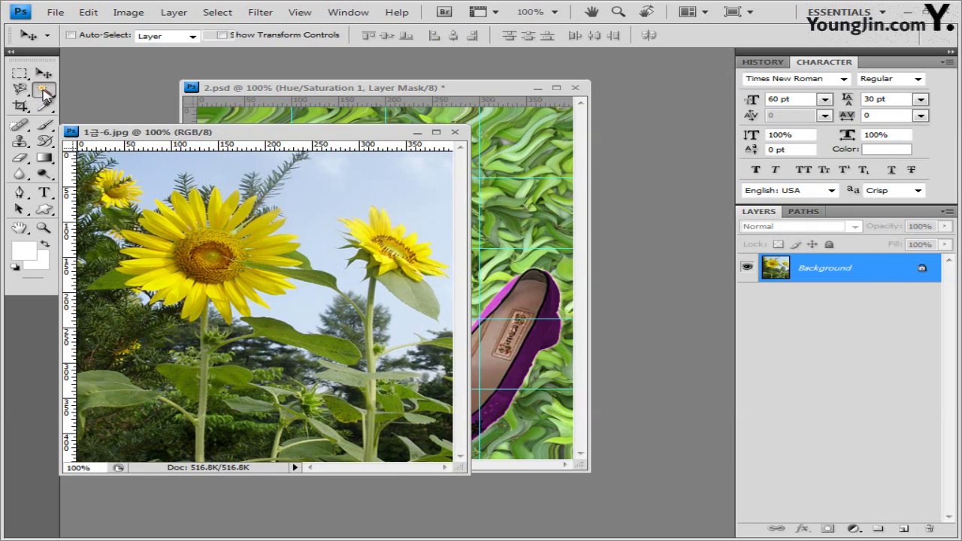
{"action": "left_click_drag", "start_coordinate": [49, 94], "coordinate": [113, 100]}
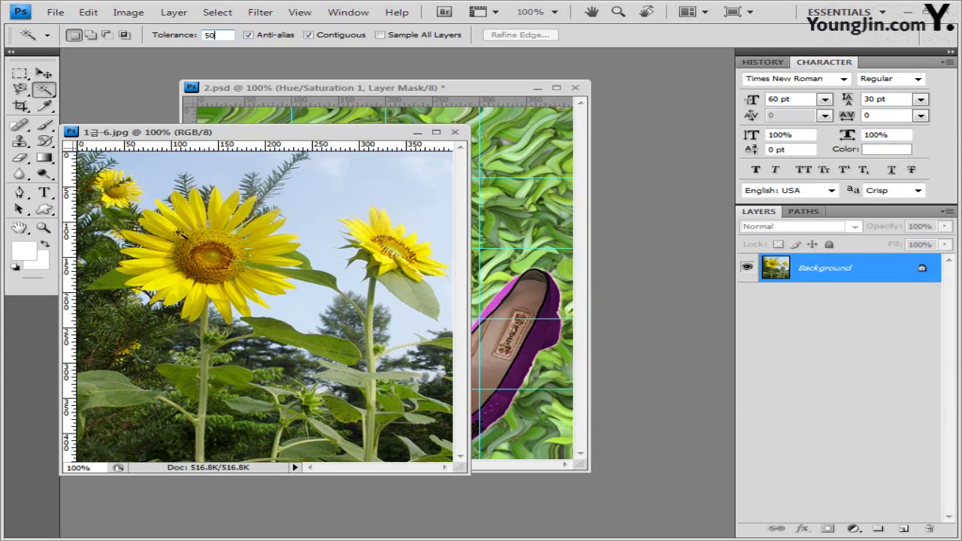
{"action": "left_click", "coordinate": [179, 233]}
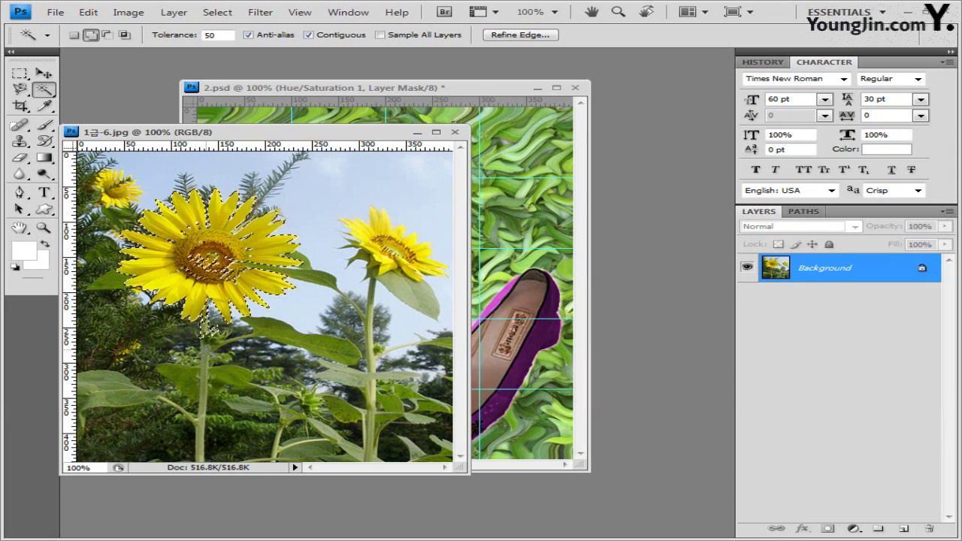
{"action": "left_click", "coordinate": [203, 353]}
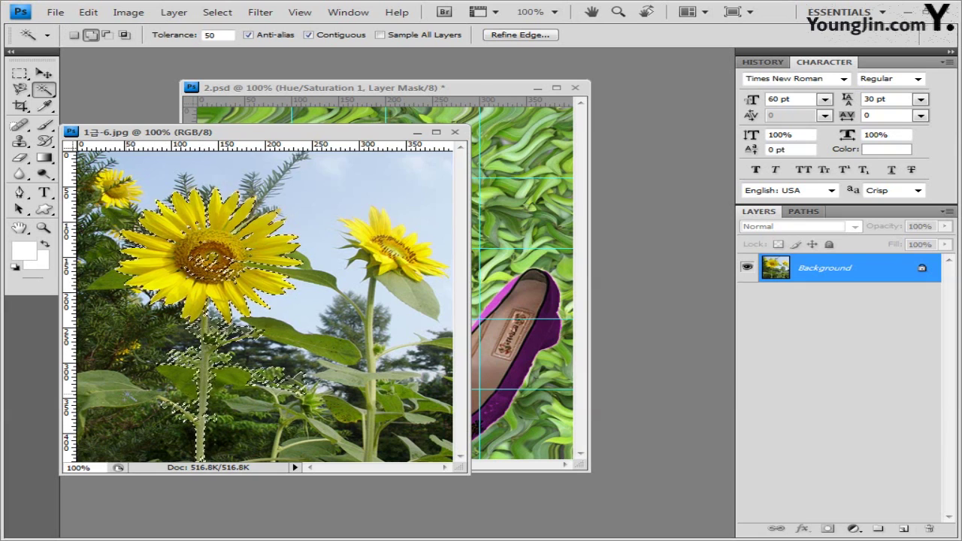
{"action": "left_click", "coordinate": [183, 396], "text": "shift"}
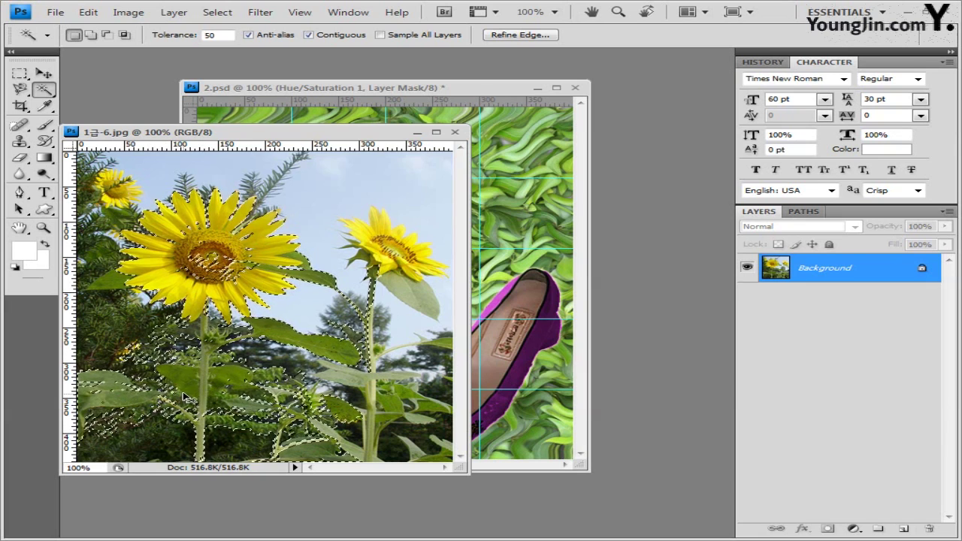
{"action": "key", "text": "ctrl+z"}
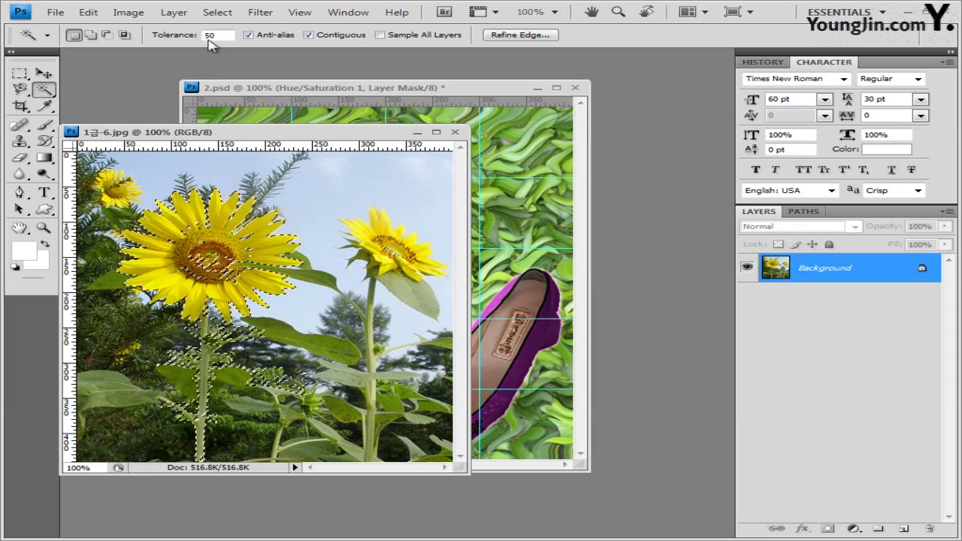
Add the sunflower's centre and the lower-left leaf with its stalk to the selection using the Lasso tool.
{"action": "left_click", "coordinate": [23, 91]}
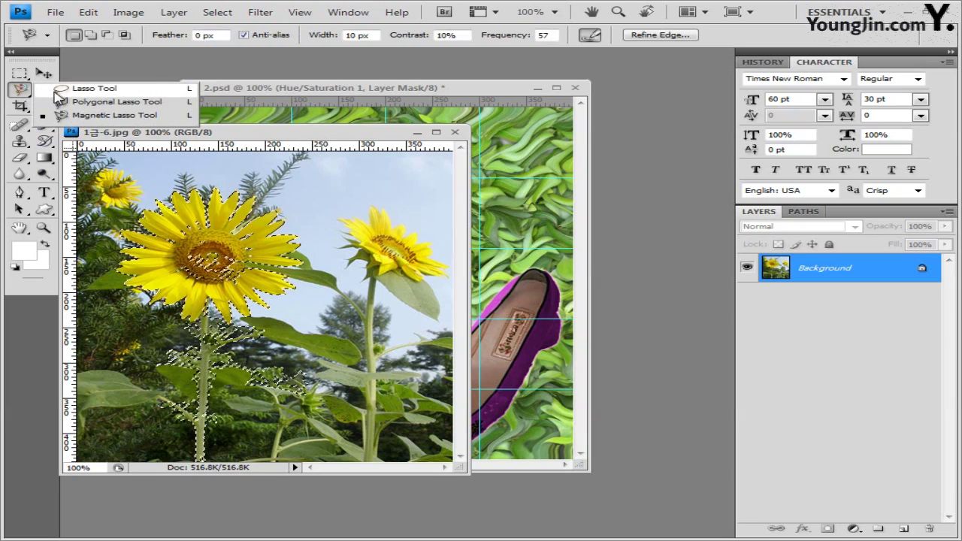
{"action": "left_click", "coordinate": [99, 90]}
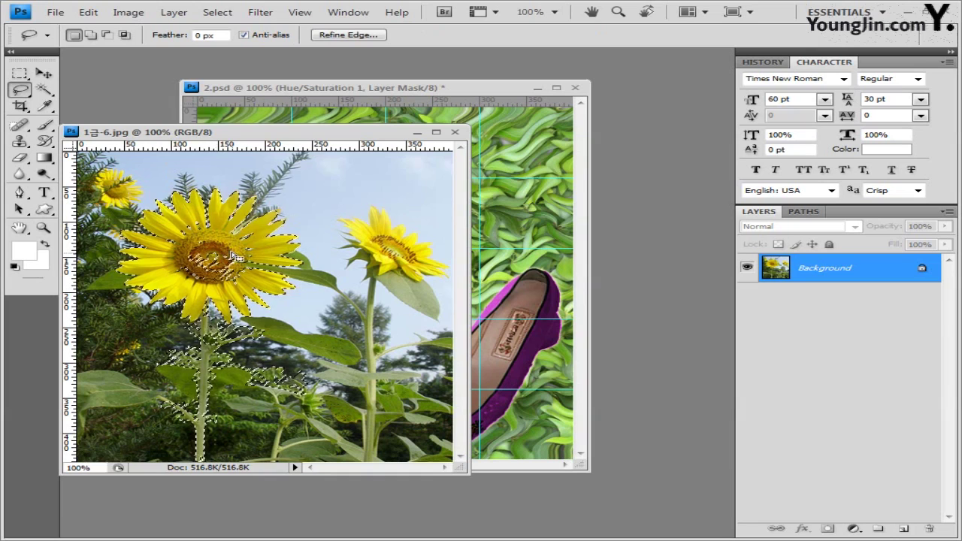
{"action": "key", "text": "shift"}
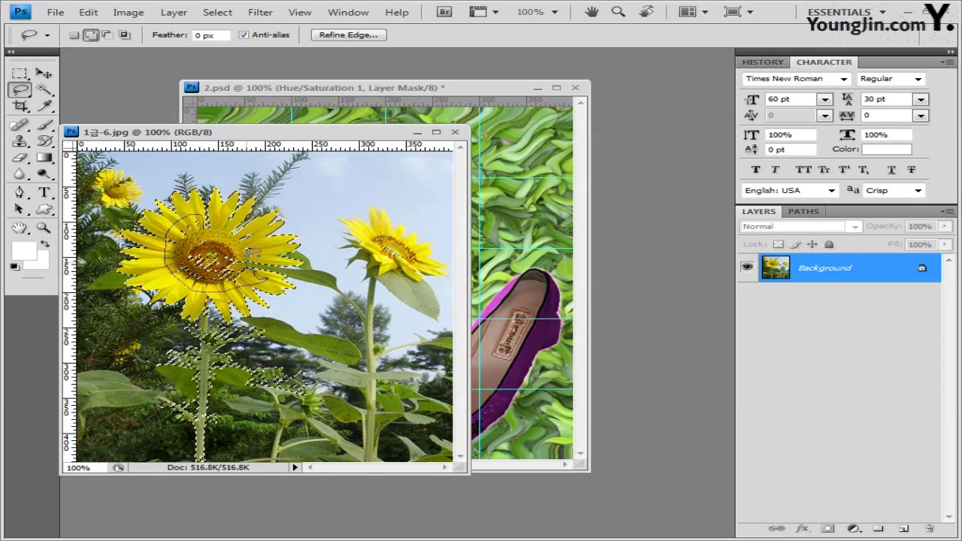
{"action": "mouse_move", "coordinate": [257, 253]}
{"action": "left_mouse_down"}
{"action": "mouse_move", "coordinate": [255, 230]}
{"action": "mouse_move", "coordinate": [214, 225]}
{"action": "left_mouse_up"}
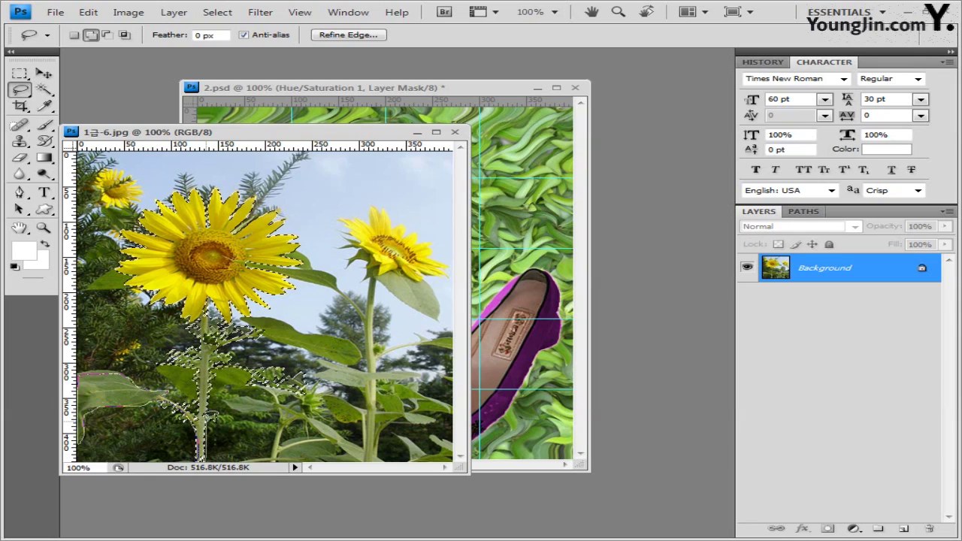
{"action": "left_click_drag", "start_coordinate": [78, 412], "coordinate": [78, 452]}
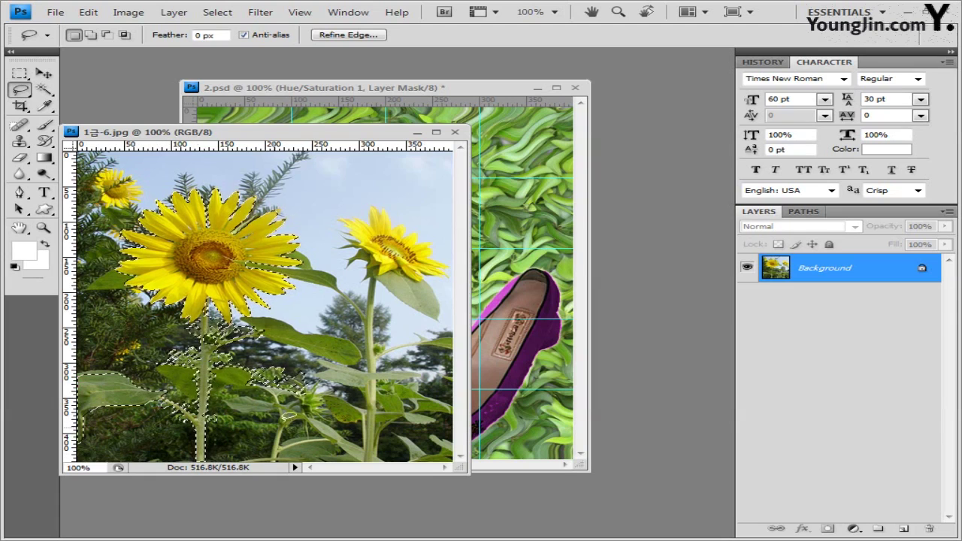
Subtract the stray background patches around the sunflower's stem from the selection with the Lasso tool.
{"action": "key", "text": "alt"}
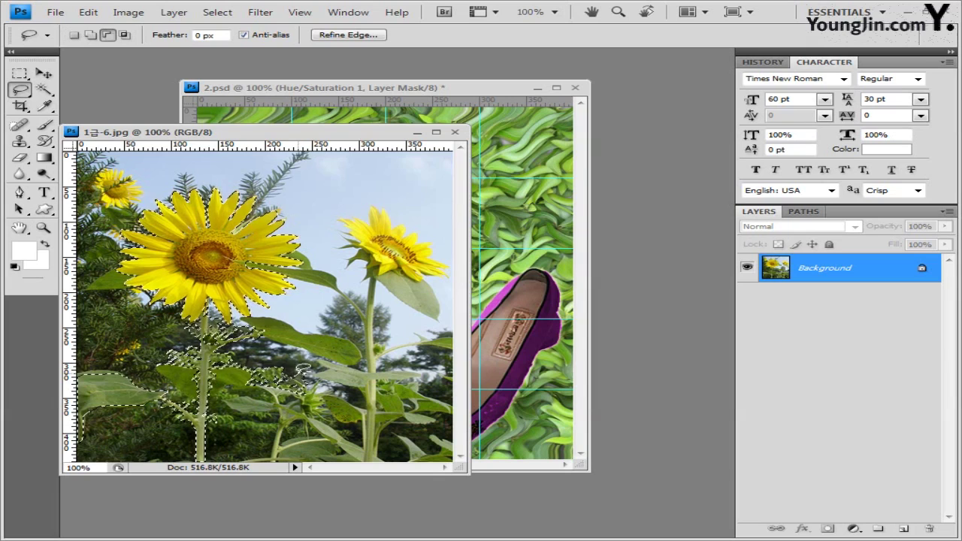
{"action": "mouse_move", "coordinate": [298, 376]}
{"action": "left_mouse_down"}
{"action": "mouse_move", "coordinate": [322, 384]}
{"action": "mouse_move", "coordinate": [187, 412]}
{"action": "mouse_move", "coordinate": [160, 397]}
{"action": "left_mouse_up"}
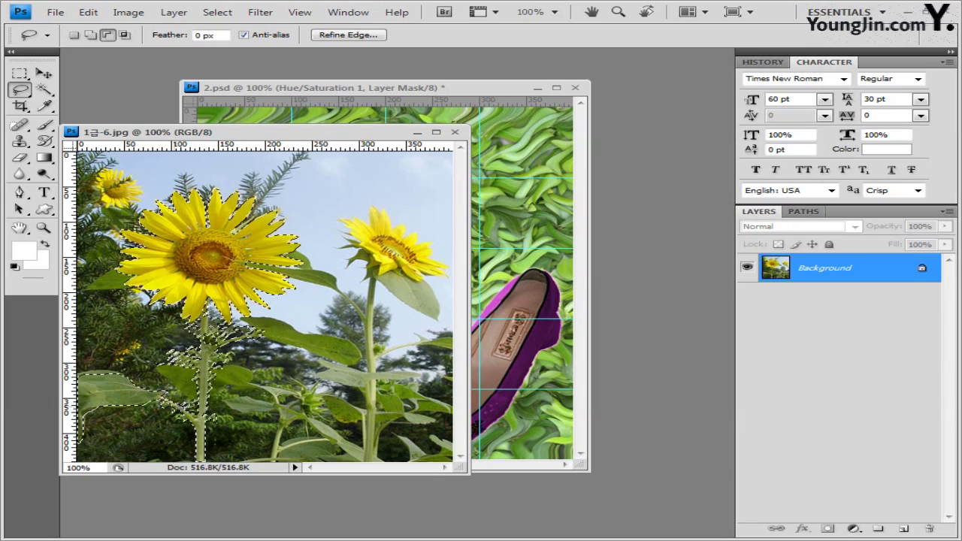
{"action": "left_click_drag", "start_coordinate": [194, 440], "coordinate": [197, 444]}
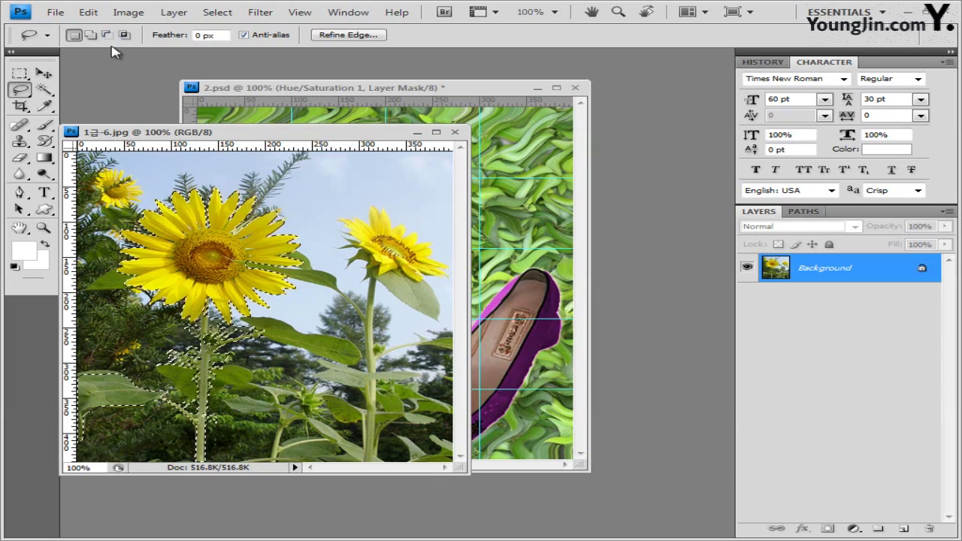
{"action": "key", "text": "alt"}
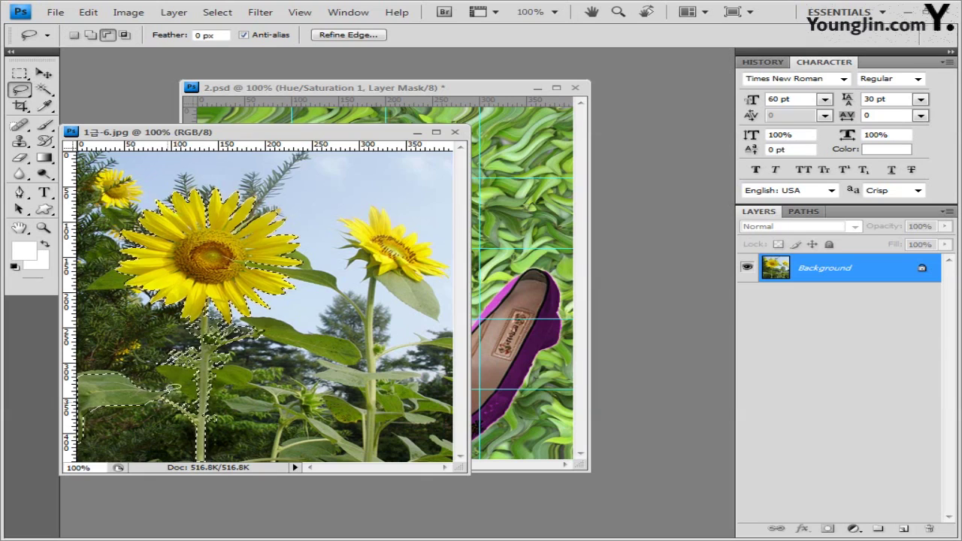
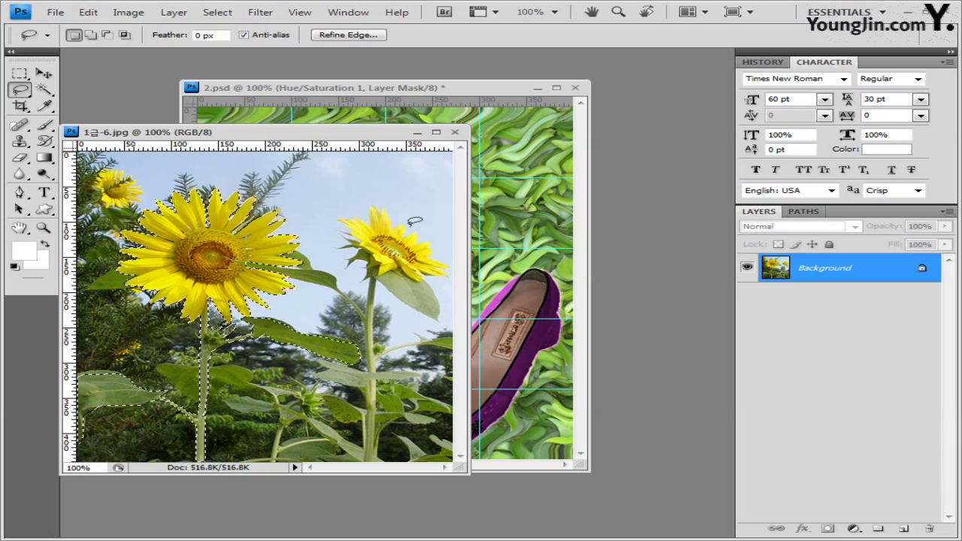
Close the sunflower image, paste the cut-out sunflower into 2.psd and move it to the left of the shoes.
{"action": "left_click", "coordinate": [457, 133]}
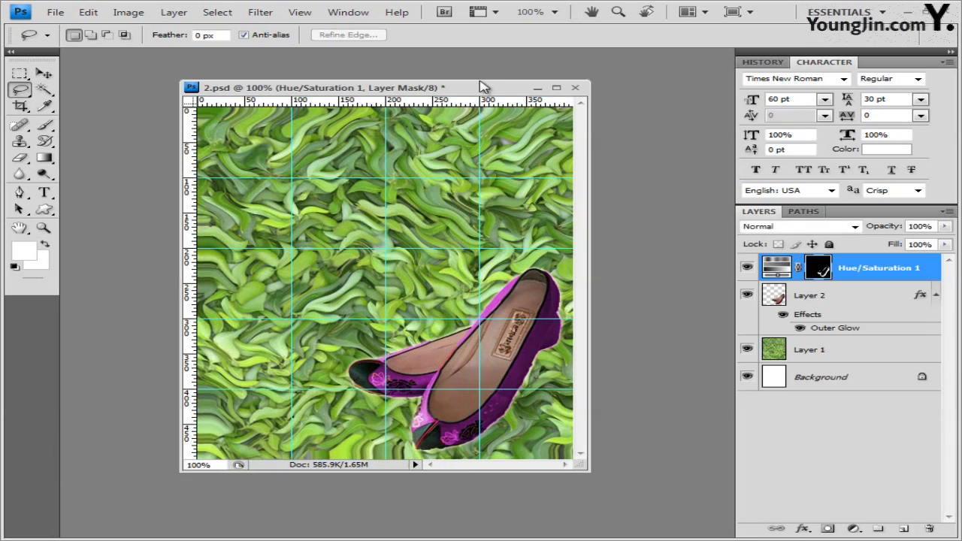
{"action": "key", "text": "ctrl+v"}
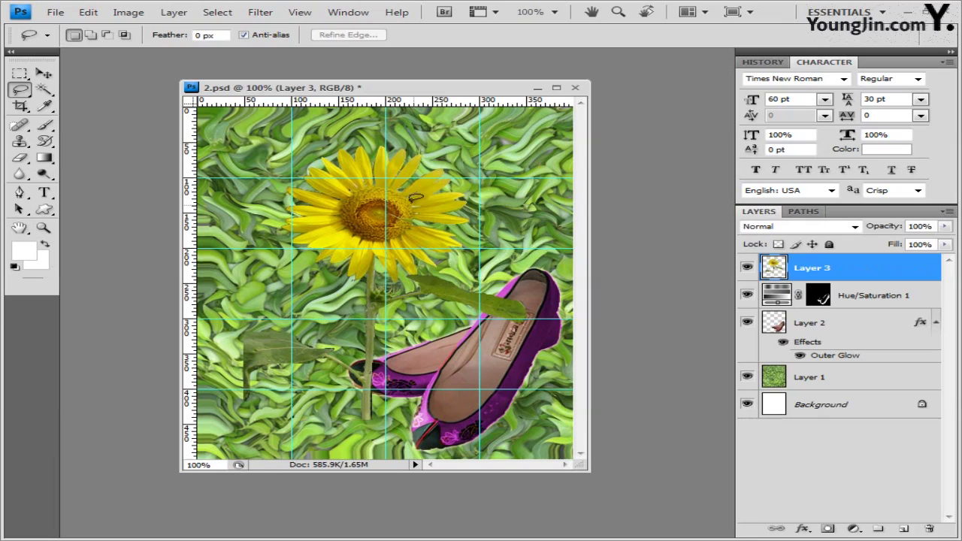
{"action": "left_click", "coordinate": [44, 73]}
{"action": "left_click_drag", "start_coordinate": [350, 224], "coordinate": [316, 254]}
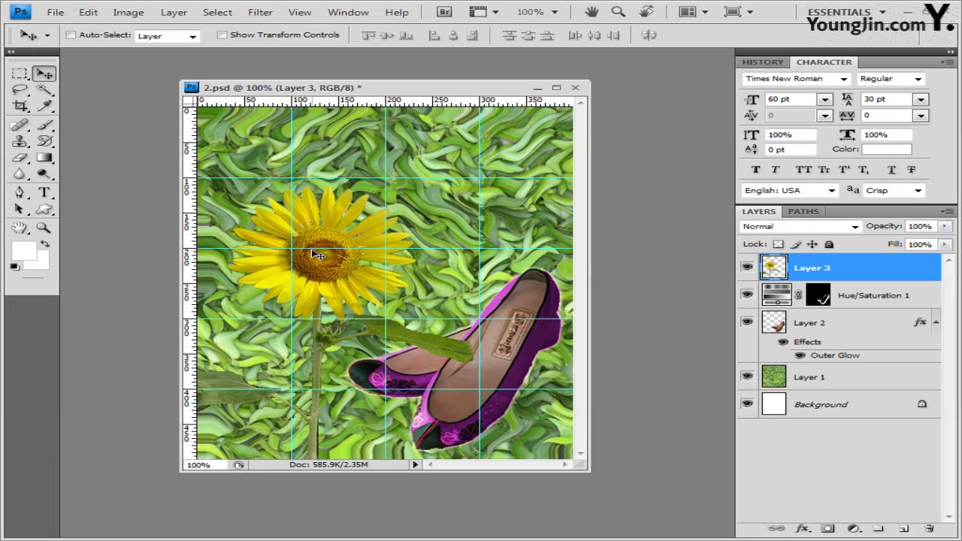
Add a Drop Shadow with default settings to the sunflower layer and move that layer beneath the shoes layer.
{"action": "left_click", "coordinate": [803, 530]}
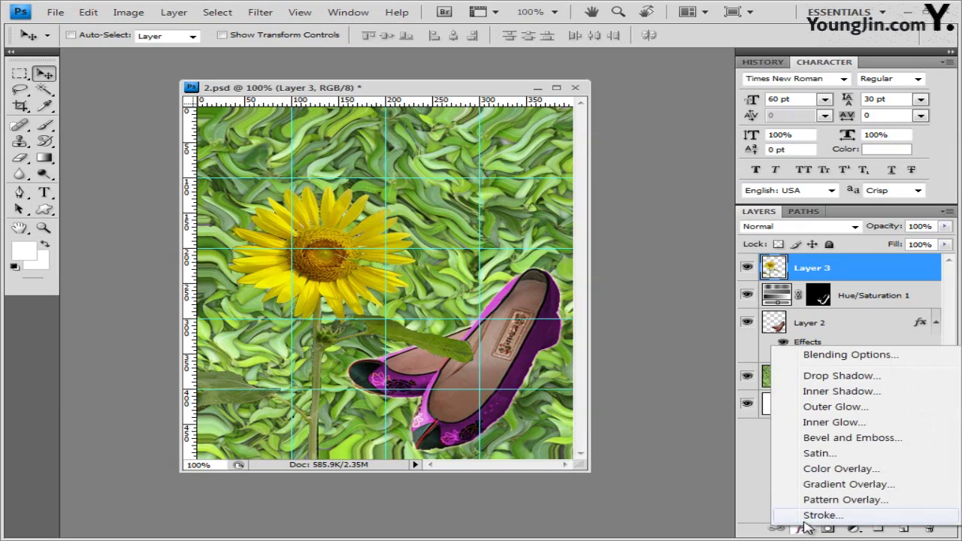
{"action": "left_click", "coordinate": [853, 377]}
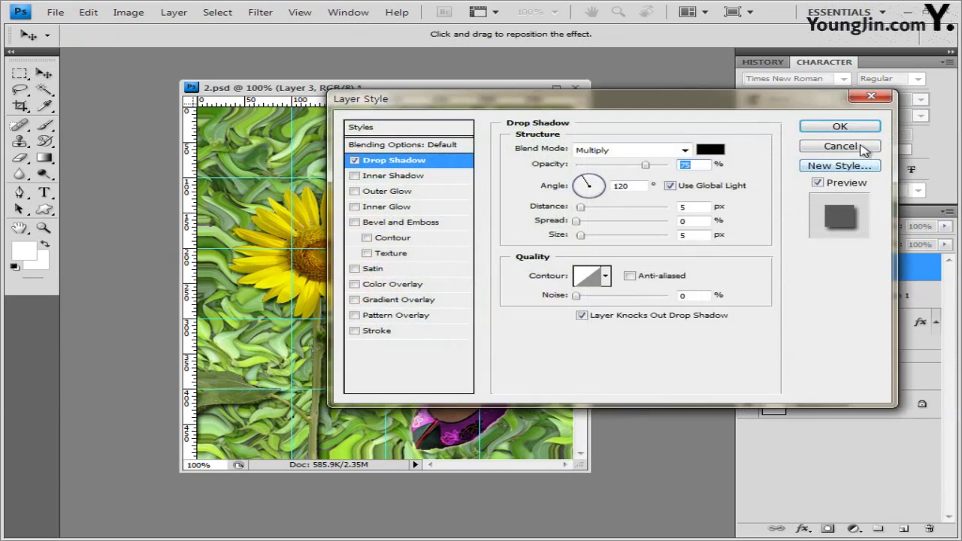
{"action": "left_click", "coordinate": [850, 130]}
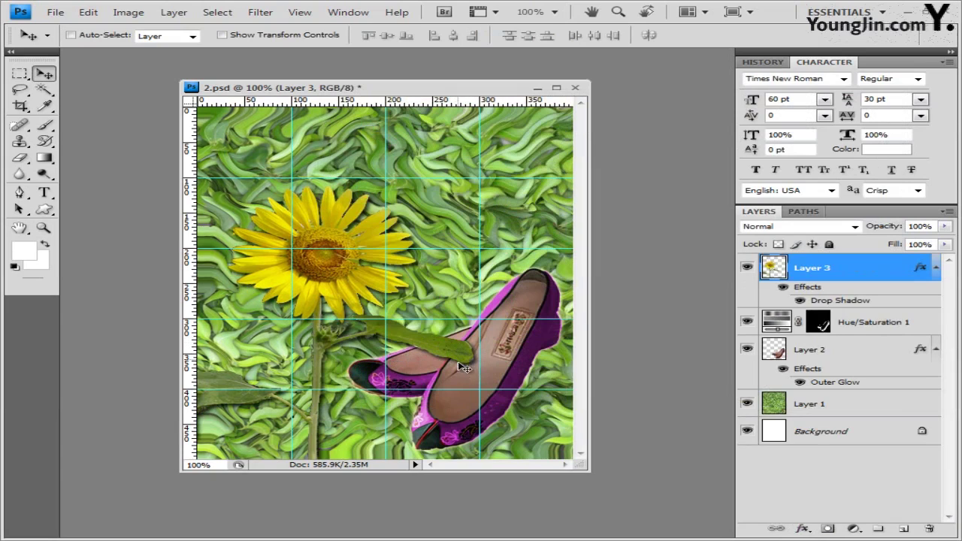
{"action": "left_click", "coordinate": [936, 268]}
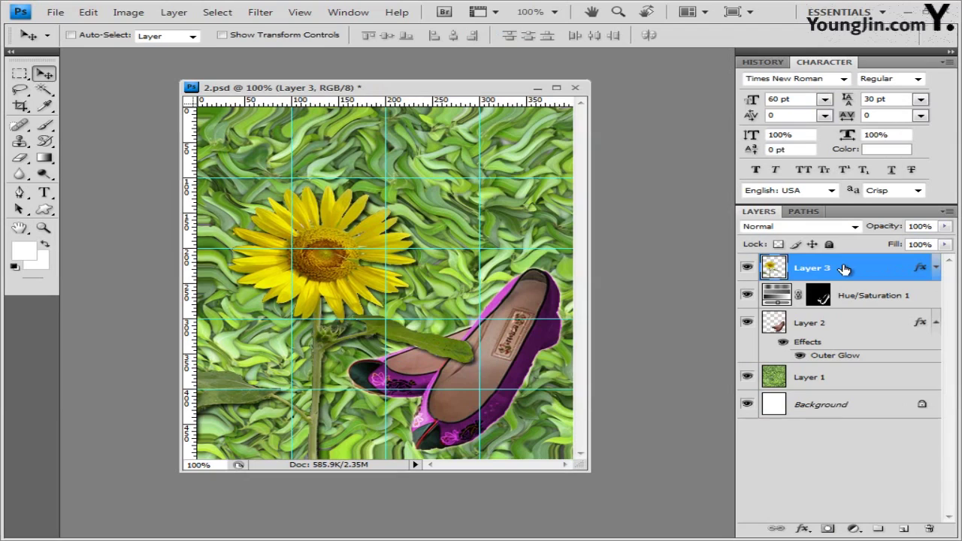
{"action": "left_click_drag", "start_coordinate": [844, 269], "coordinate": [839, 361]}
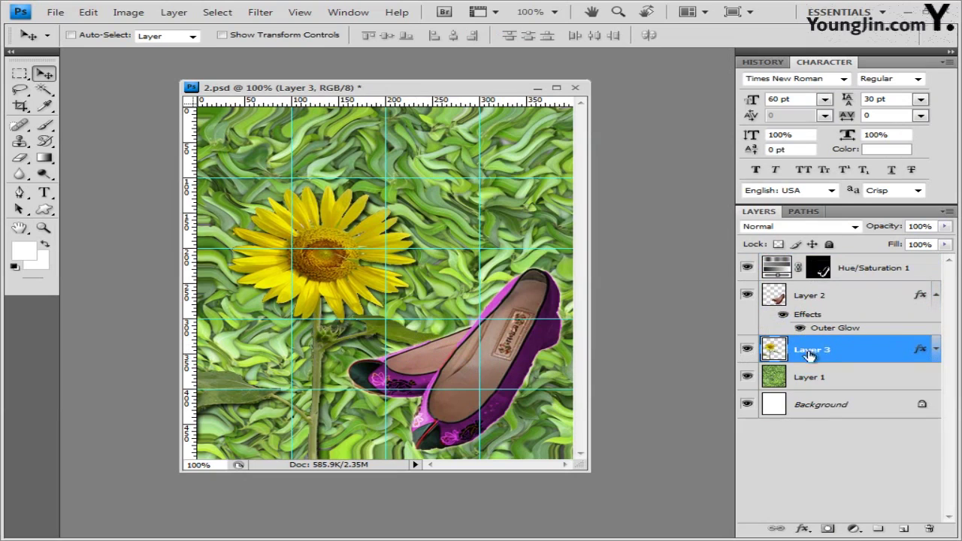
Load the ornament custom shapes and draw the circular-patterned square tile above the Hue/Saturation layer, about 85 px wide, in the image's upper-right corner.
{"action": "left_click", "coordinate": [875, 265]}
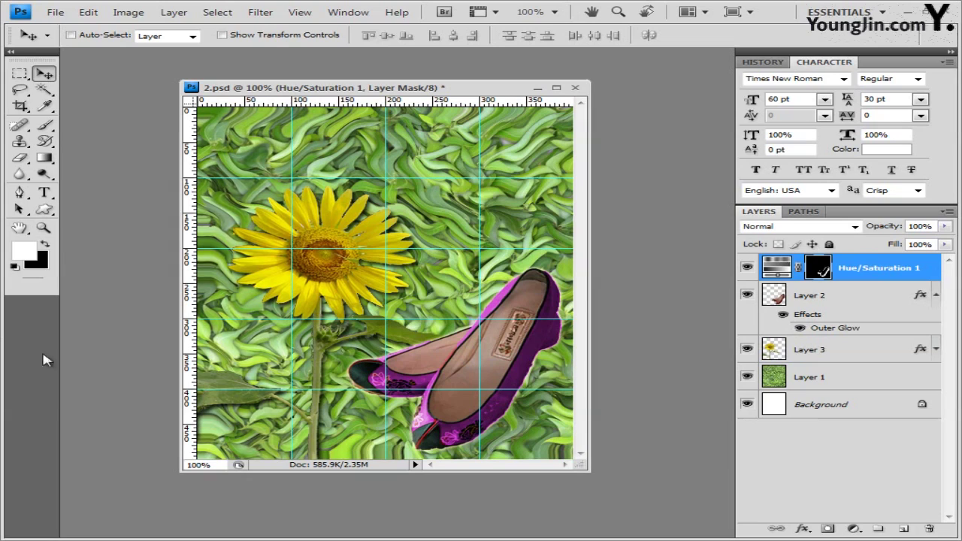
{"action": "left_click", "coordinate": [44, 210]}
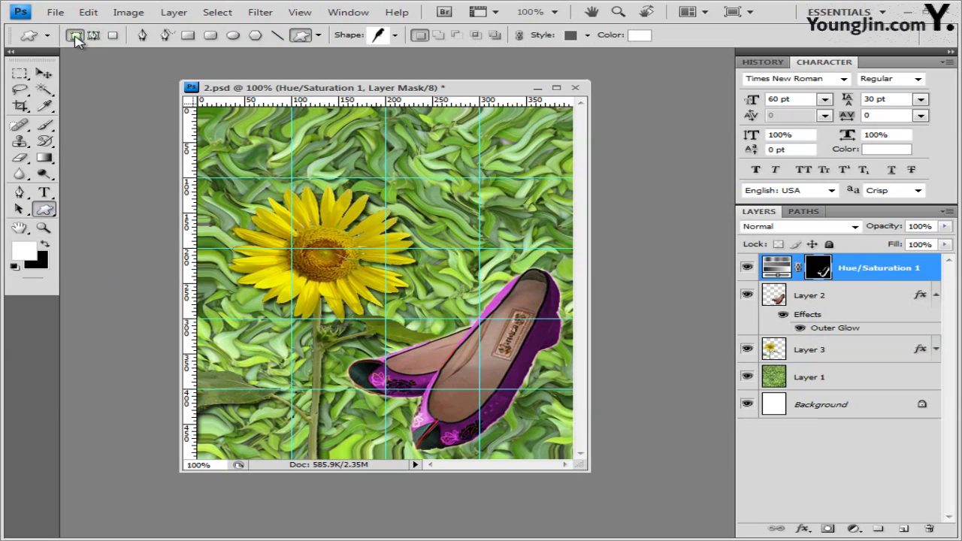
{"action": "left_click", "coordinate": [396, 35]}
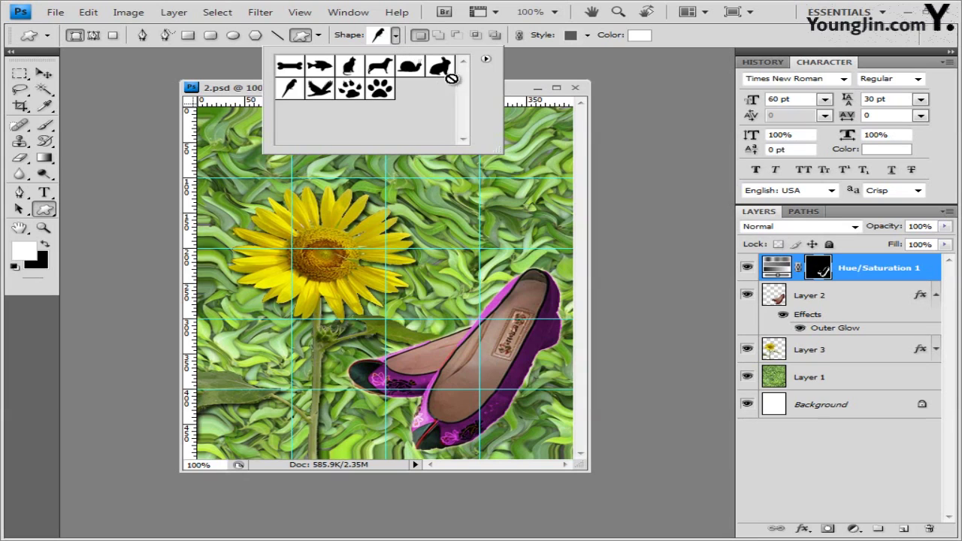
{"action": "left_click", "coordinate": [486, 58]}
{"action": "left_click", "coordinate": [569, 371]}
{"action": "left_click", "coordinate": [546, 323]}
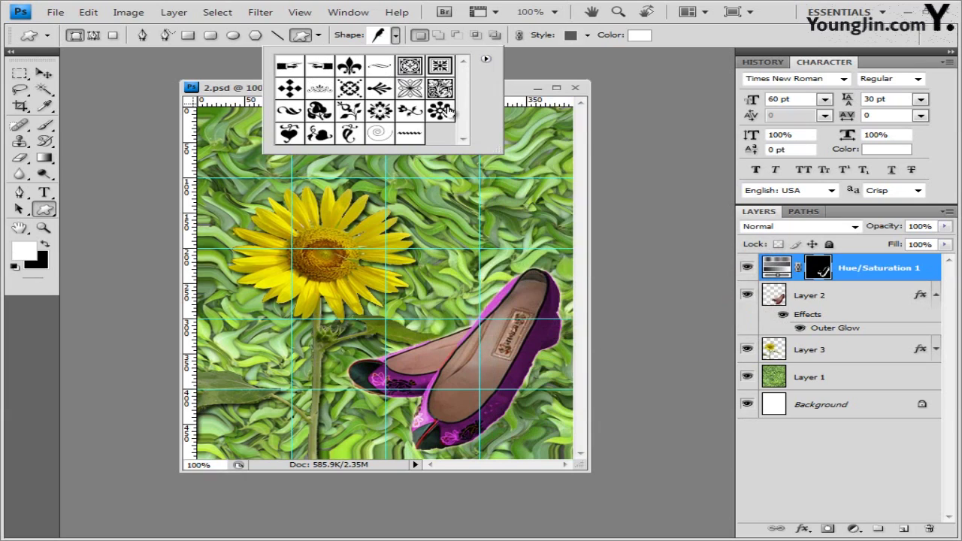
{"action": "left_click", "coordinate": [414, 73]}
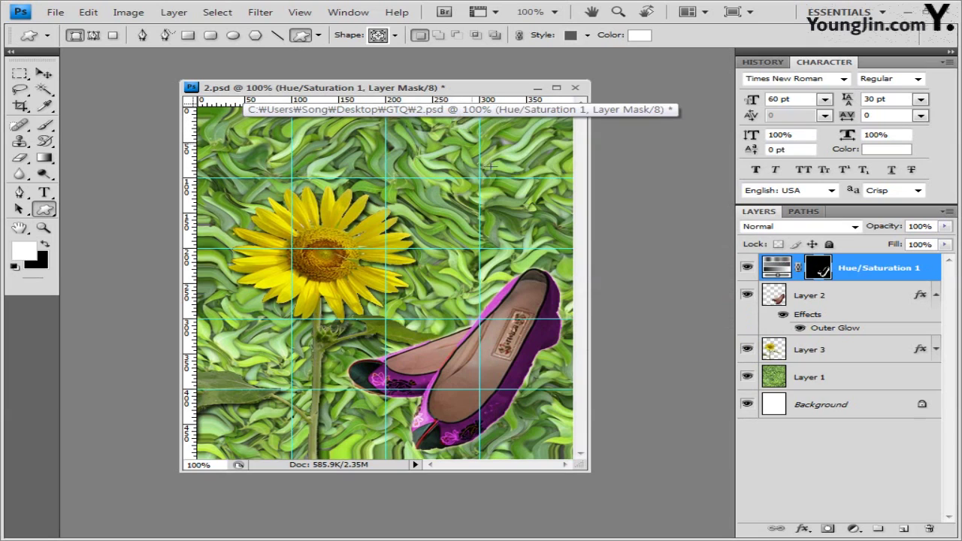
{"action": "left_click_drag", "start_coordinate": [455, 120], "coordinate": [537, 186]}
Clear the Outer Glow style from the tile ornament and set its fill colour to ffffff.
{"action": "left_click", "coordinate": [588, 35]}
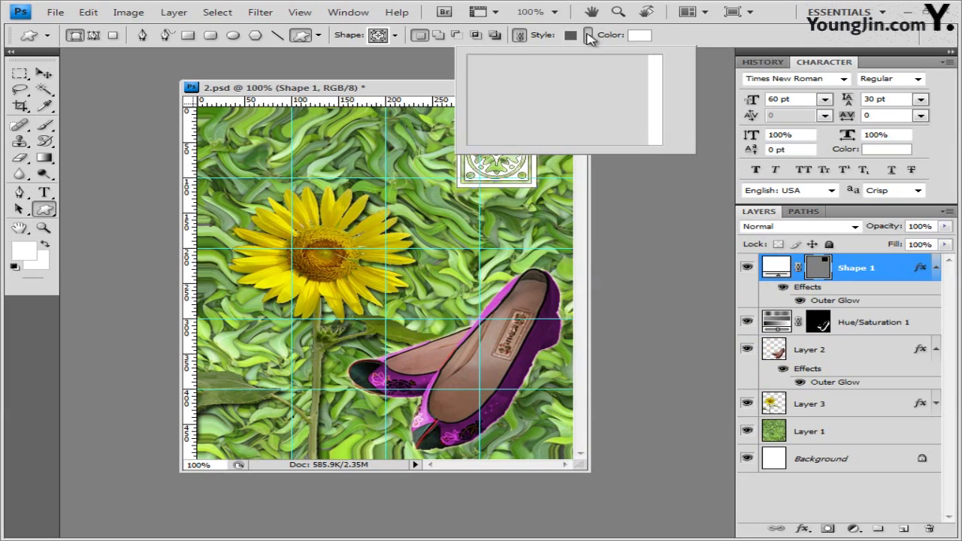
{"action": "left_click", "coordinate": [482, 66]}
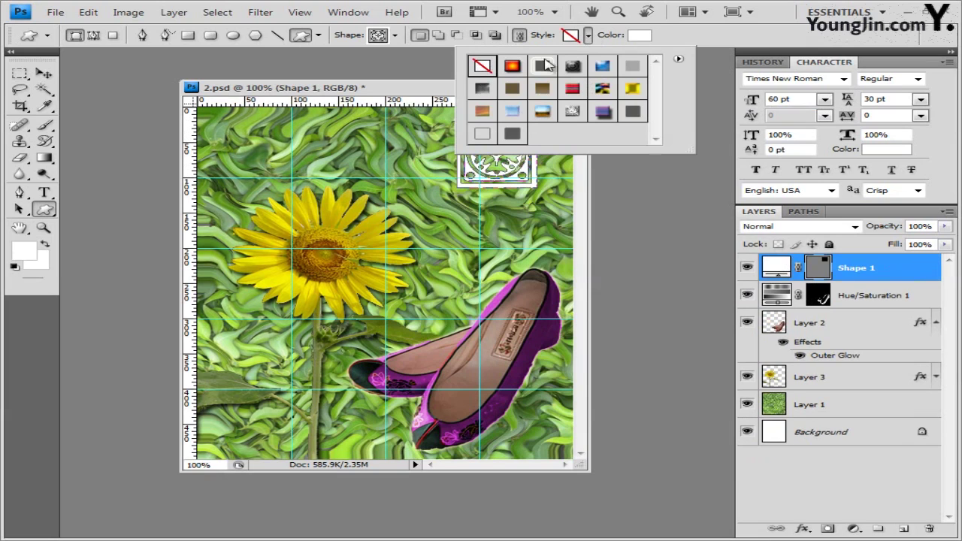
{"action": "left_click", "coordinate": [647, 36]}
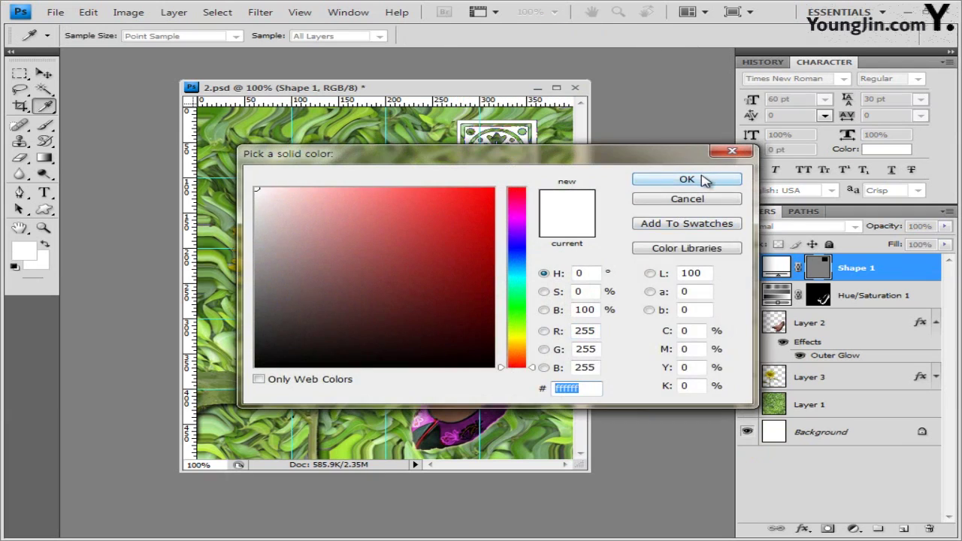
{"action": "left_click", "coordinate": [703, 181]}
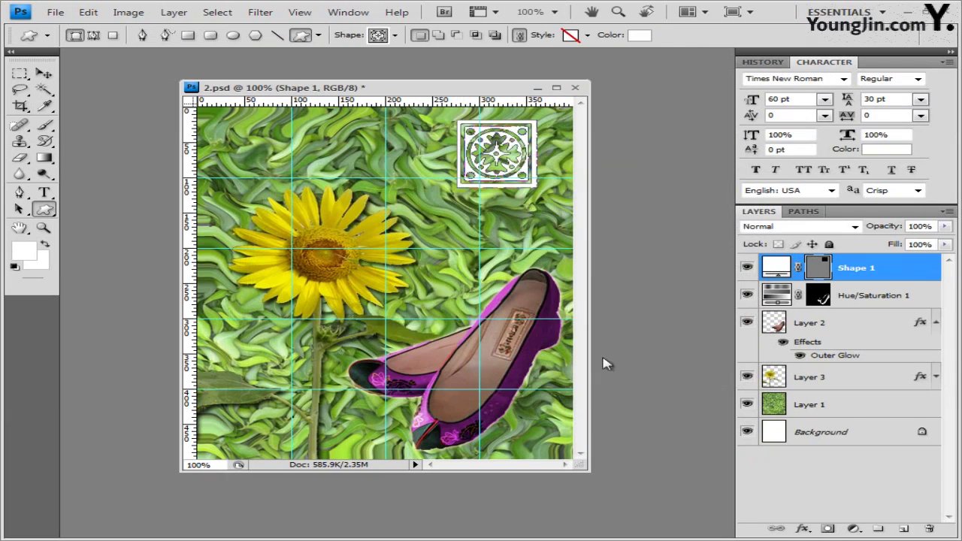
Apply a default Bevel and Emboss to the tile ornament and scale it to about 129.4% width and 118.8% height.
{"action": "left_click", "coordinate": [803, 528]}
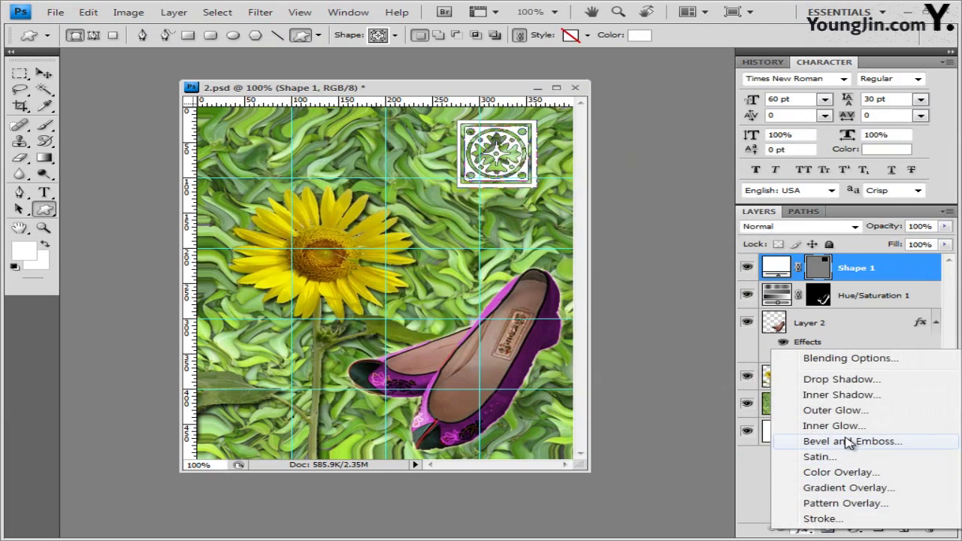
{"action": "left_click", "coordinate": [848, 444]}
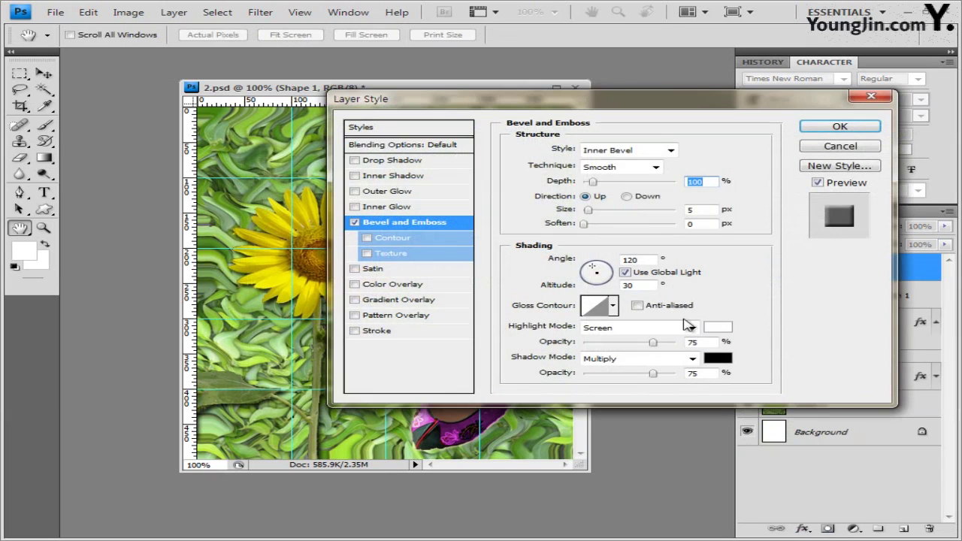
{"action": "left_click", "coordinate": [840, 127]}
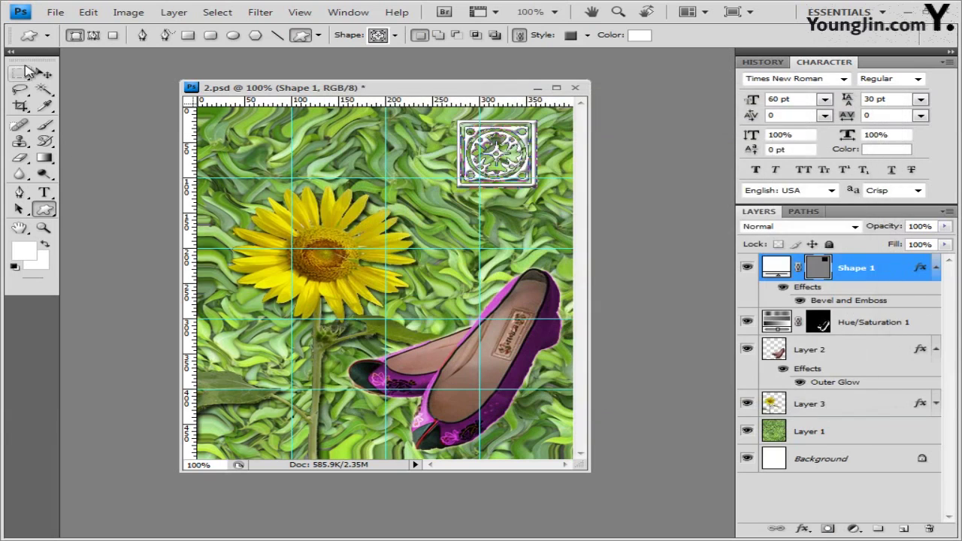
{"action": "left_click", "coordinate": [43, 74]}
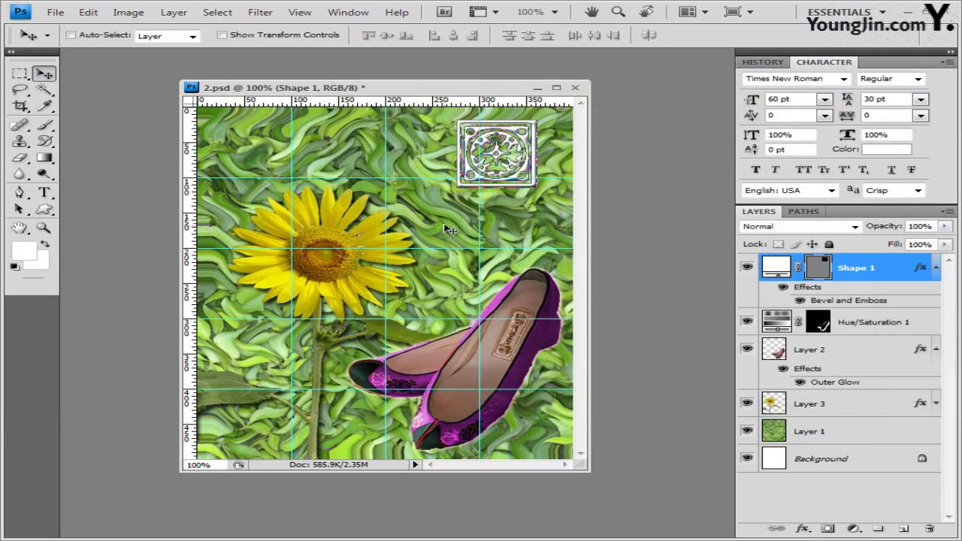
{"action": "key", "text": "ctrl+t"}
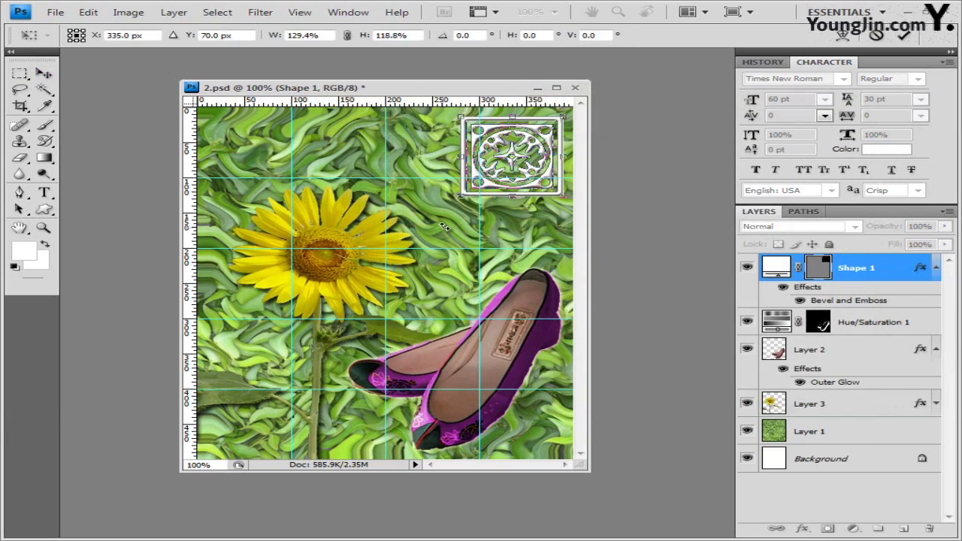
{"action": "key", "text": "Return"}
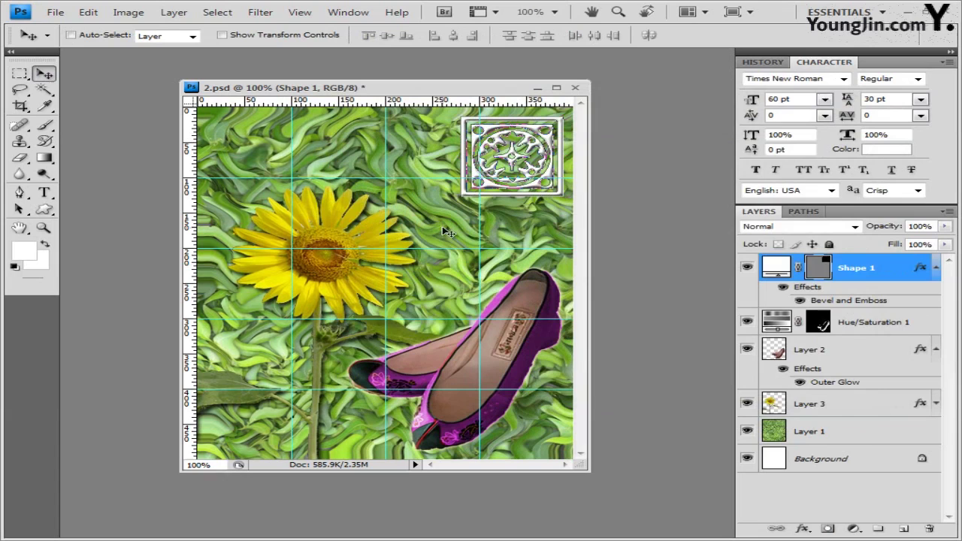
Draw the Leaf Ornament 3 custom shape, about 105 px wide, in the image's lower-left corner beside the sunflower stem.
{"action": "left_click", "coordinate": [45, 210]}
{"action": "left_click", "coordinate": [394, 36]}
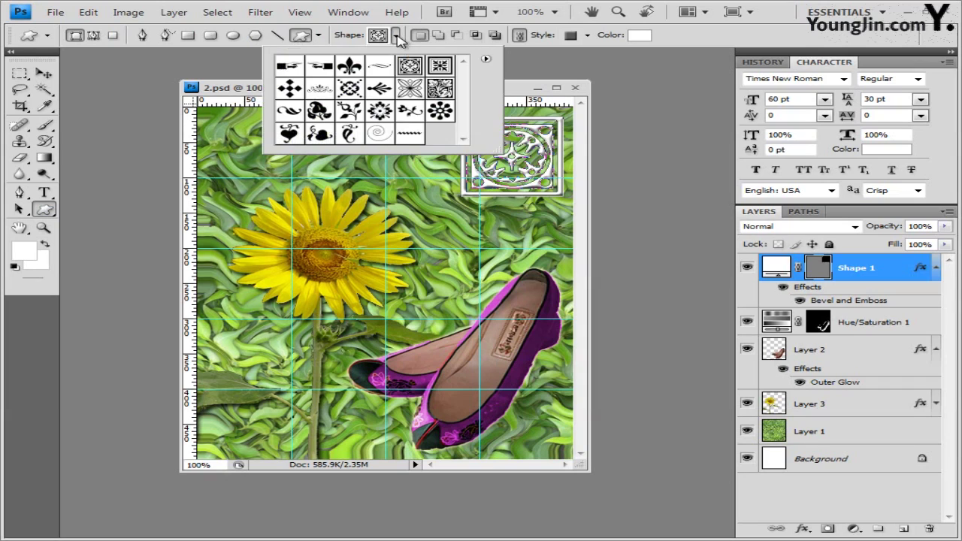
{"action": "left_click", "coordinate": [322, 117]}
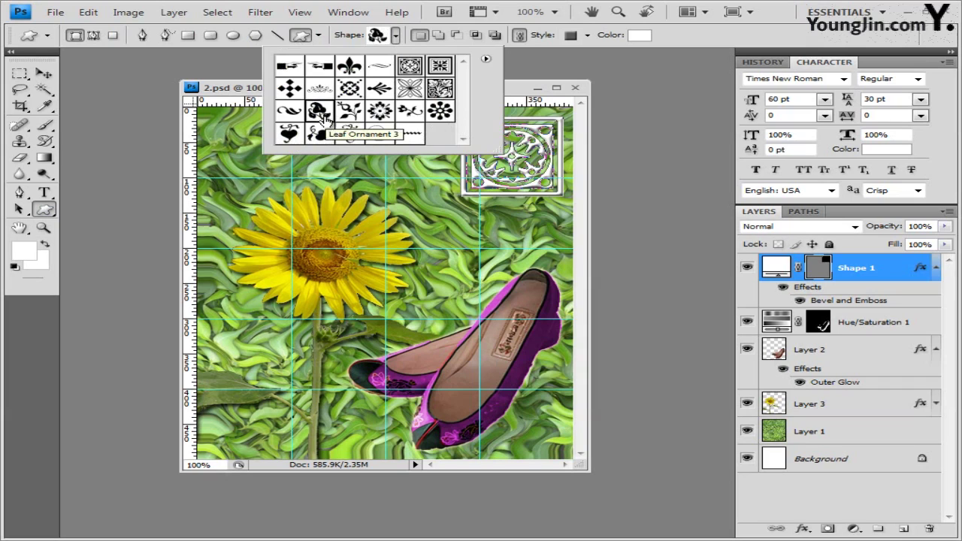
{"action": "left_click", "coordinate": [212, 452]}
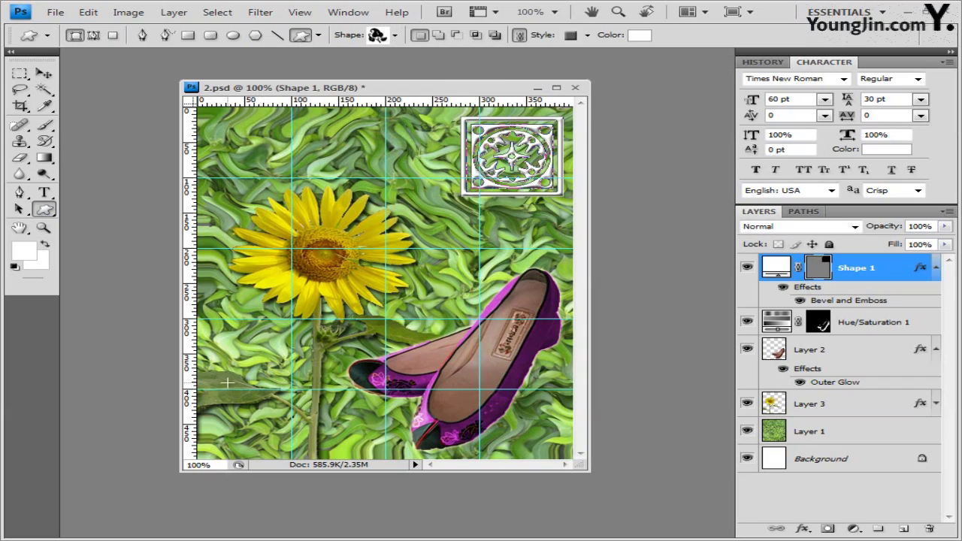
{"action": "left_click_drag", "start_coordinate": [221, 382], "coordinate": [331, 459]}
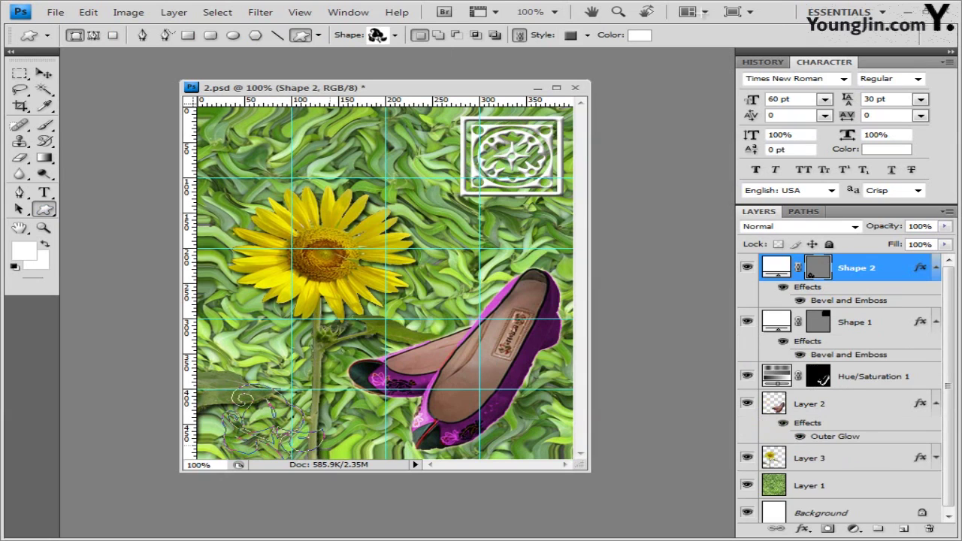
Clear the Bevel and Emboss style from the leaf ornament, leaving its fill colour white.
{"action": "left_click", "coordinate": [588, 36]}
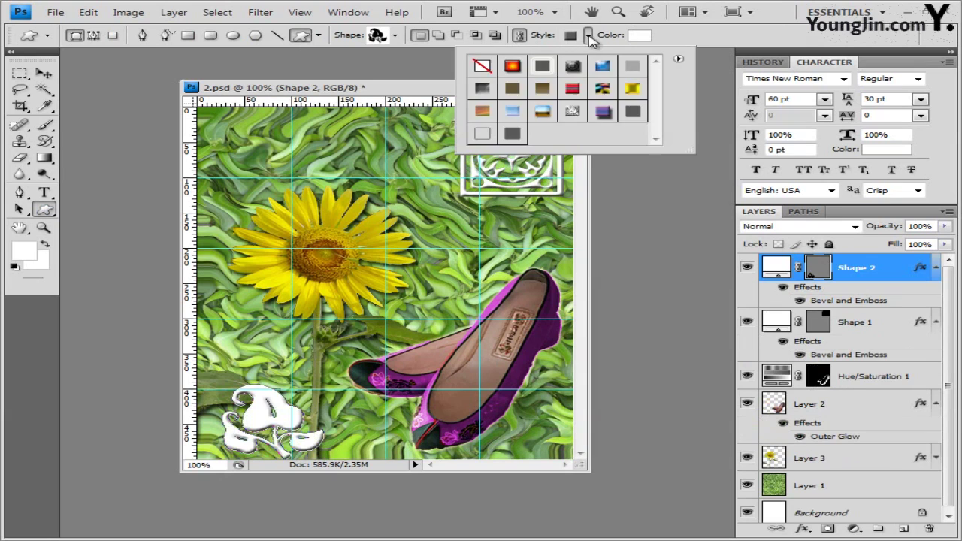
{"action": "left_click", "coordinate": [483, 67]}
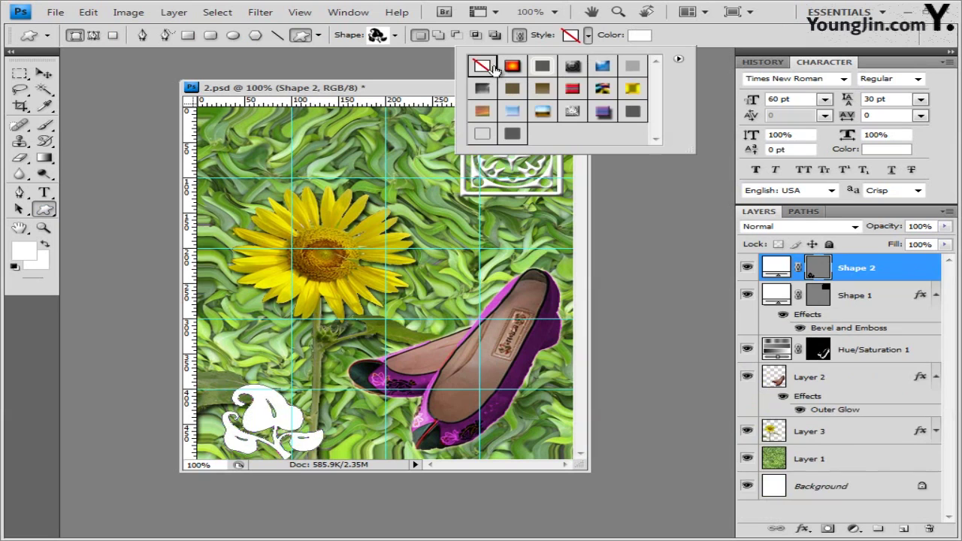
{"action": "left_click", "coordinate": [649, 37]}
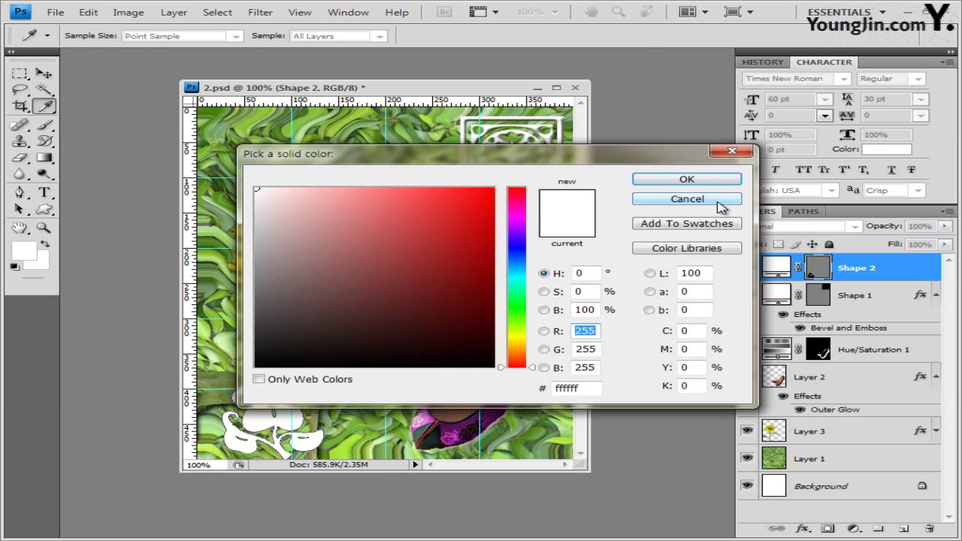
{"action": "left_click", "coordinate": [688, 199]}
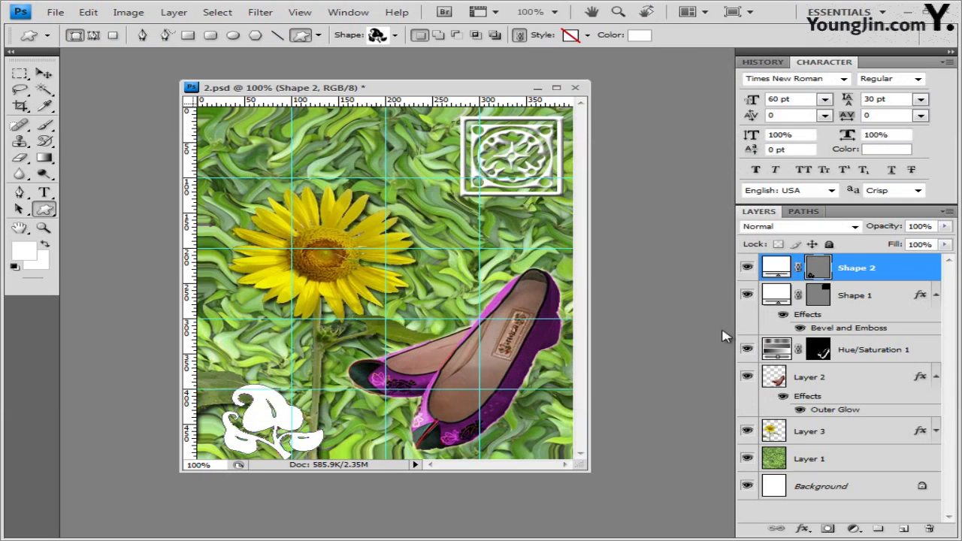
Add a Gradient Overlay to the leaf ornament and set the gradient's starting colour stop to ff7800.
{"action": "left_click", "coordinate": [804, 530]}
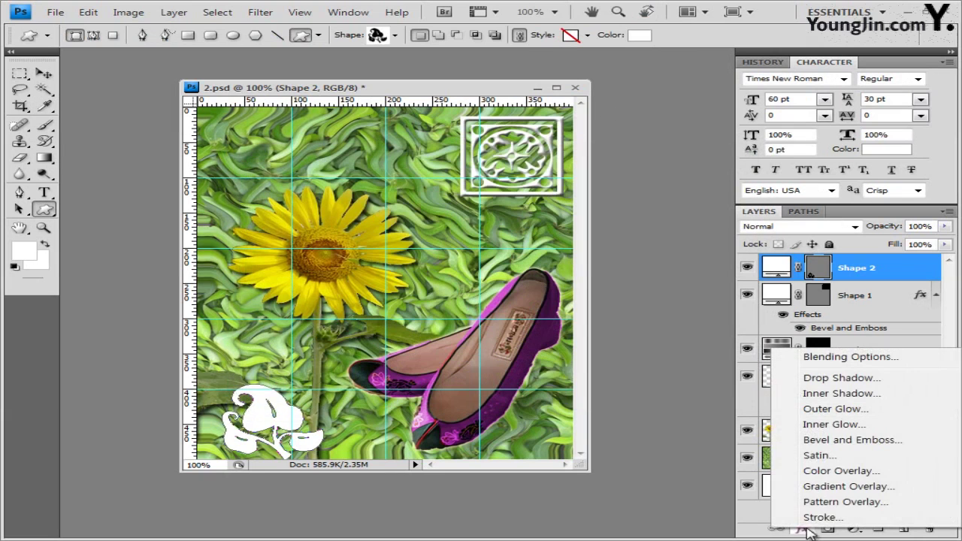
{"action": "left_click", "coordinate": [848, 489]}
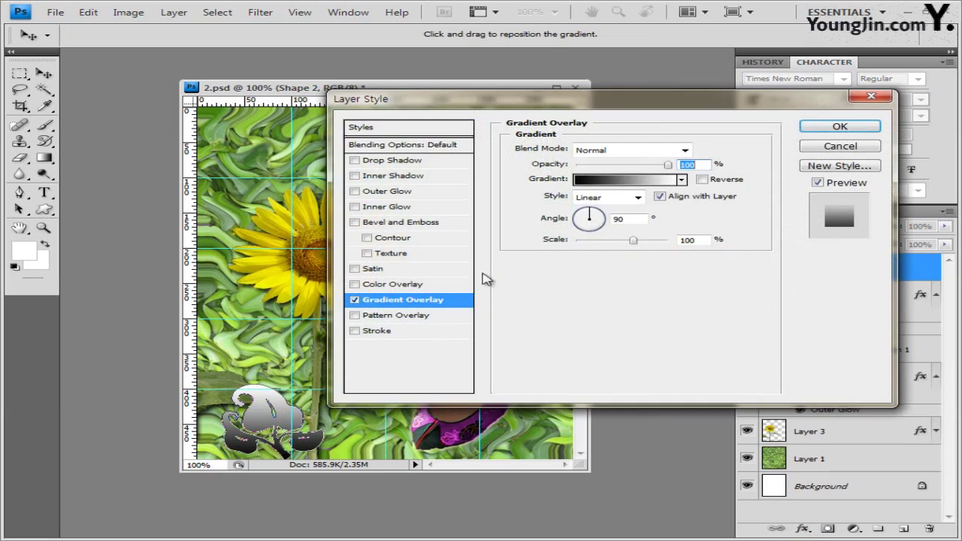
{"action": "left_click", "coordinate": [626, 180]}
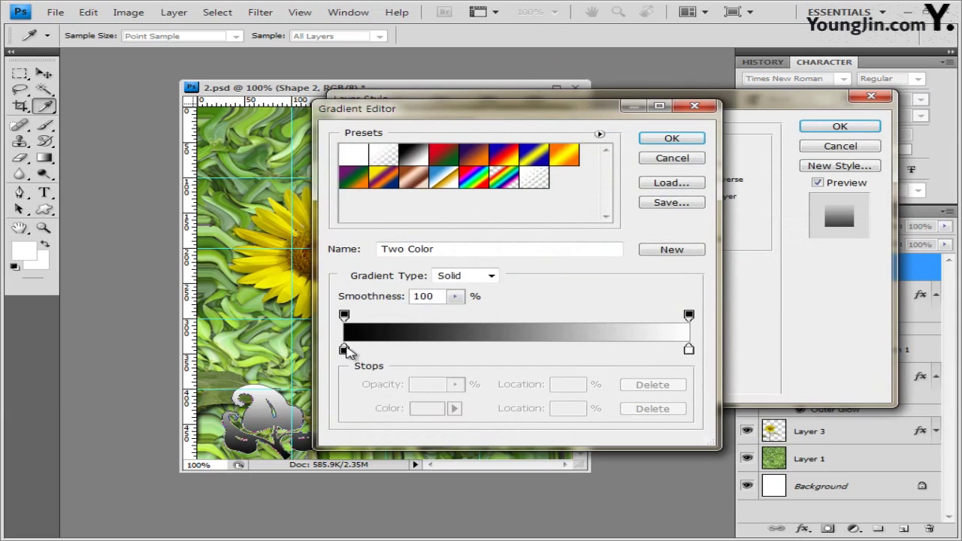
{"action": "double_click", "coordinate": [344, 349]}
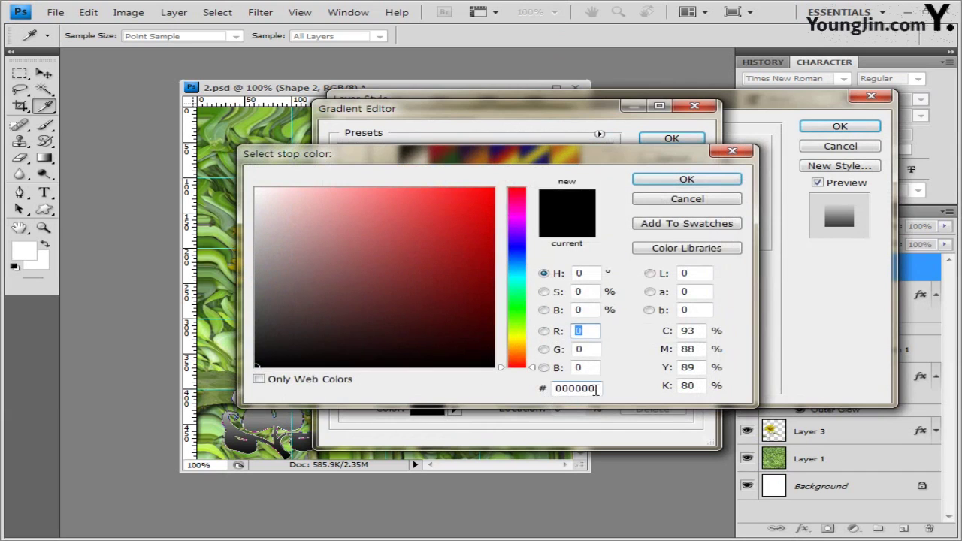
{"action": "left_click", "coordinate": [595, 389]}
{"action": "type", "text": "ff7800"}
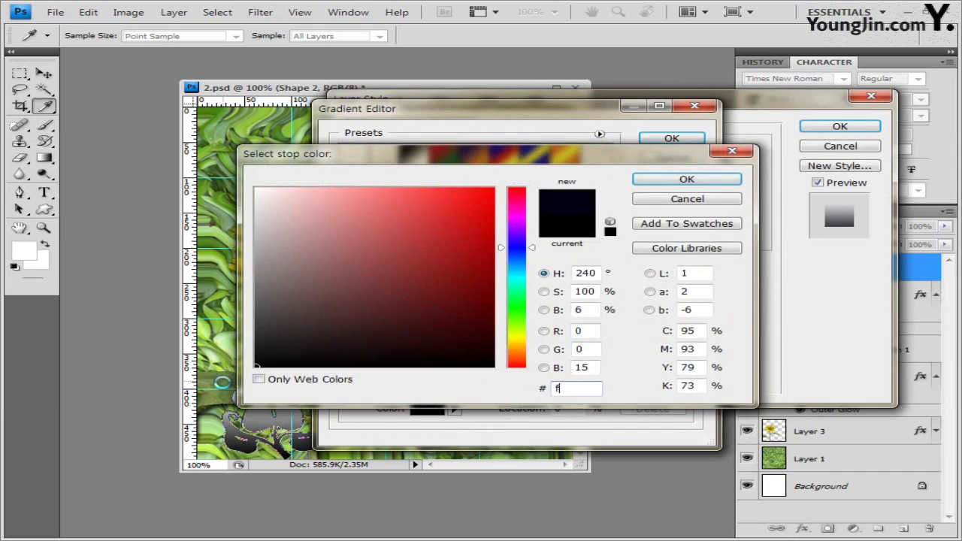
{"action": "key", "text": "Return"}
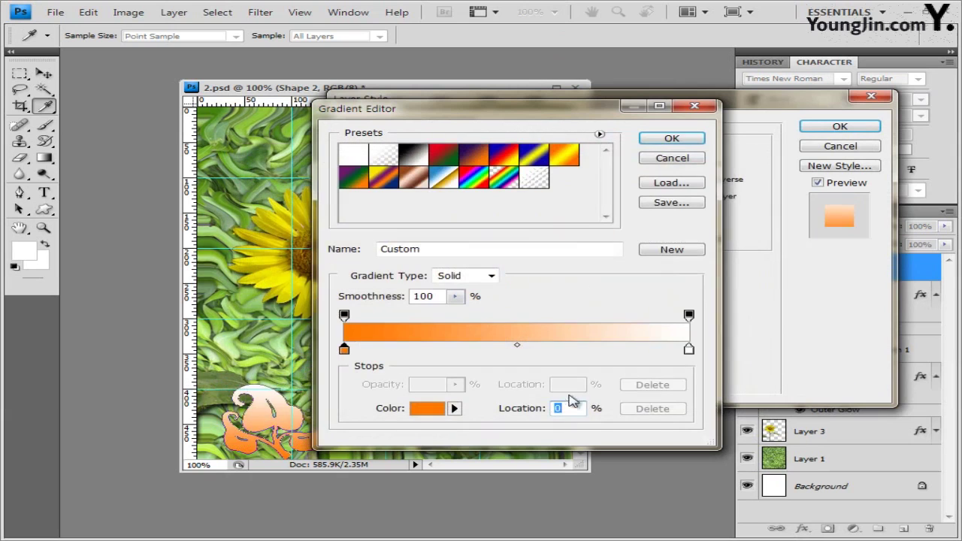
Set the ending colour stop of the leaf ornament's overlay gradient to ffff00 and accept the gradient.
{"action": "double_click", "coordinate": [689, 349]}
{"action": "left_click", "coordinate": [591, 390]}
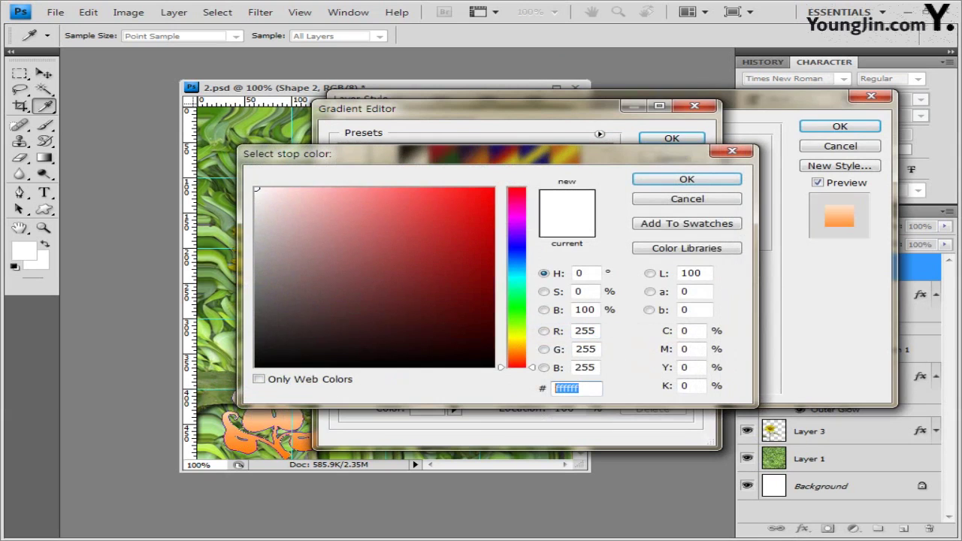
{"action": "type", "text": "ffff00"}
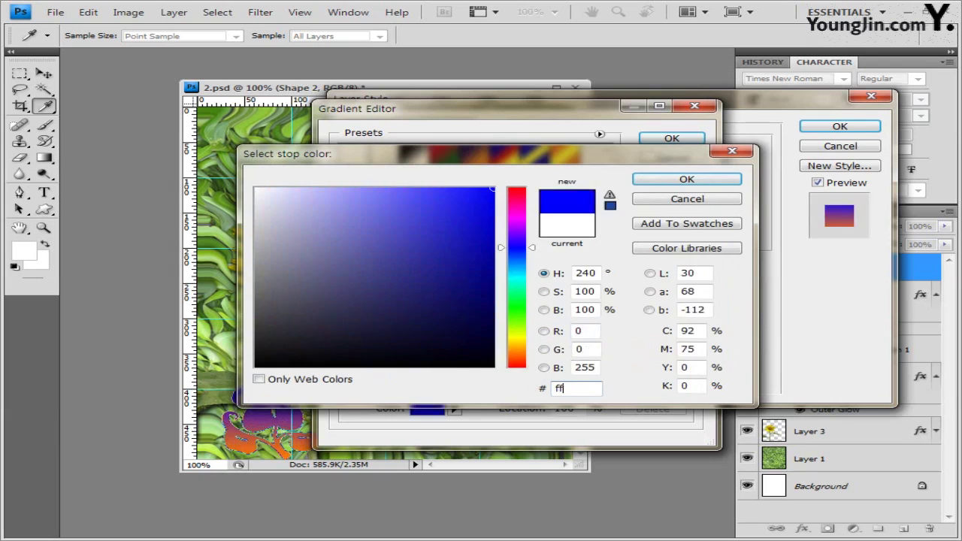
{"action": "key", "text": "Return"}
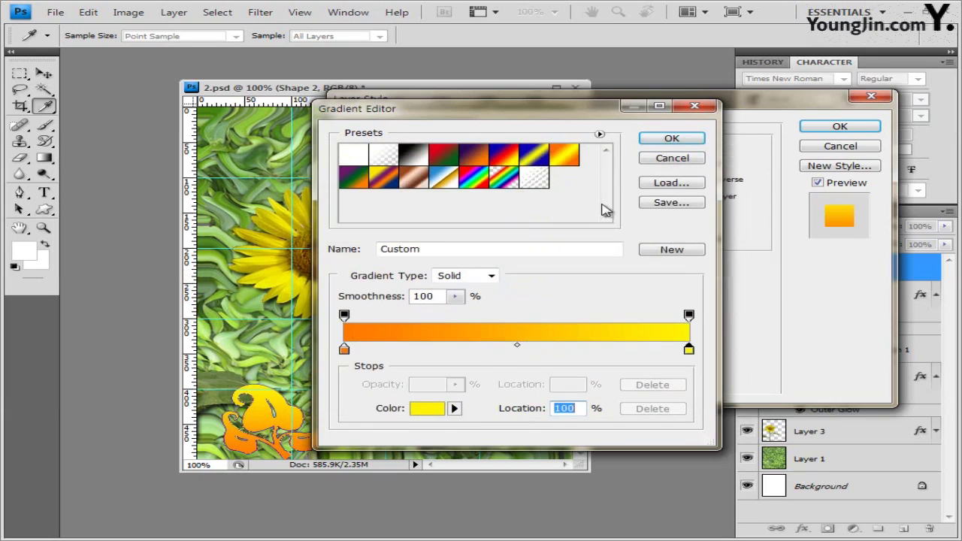
{"action": "left_click", "coordinate": [677, 138]}
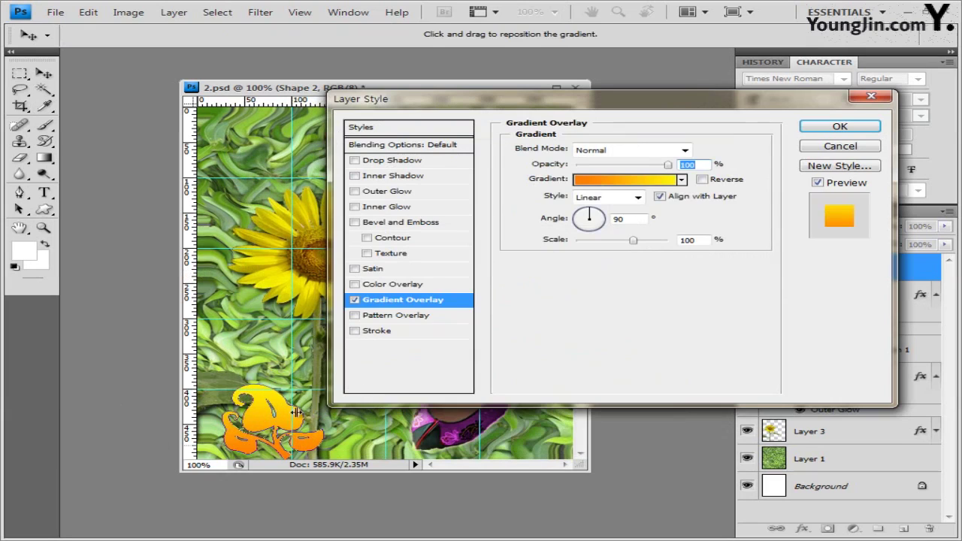
Add a 1 px black Stroke to the leaf ornament and apply the layer style.
{"action": "left_click", "coordinate": [409, 332]}
{"action": "double_click", "coordinate": [694, 147]}
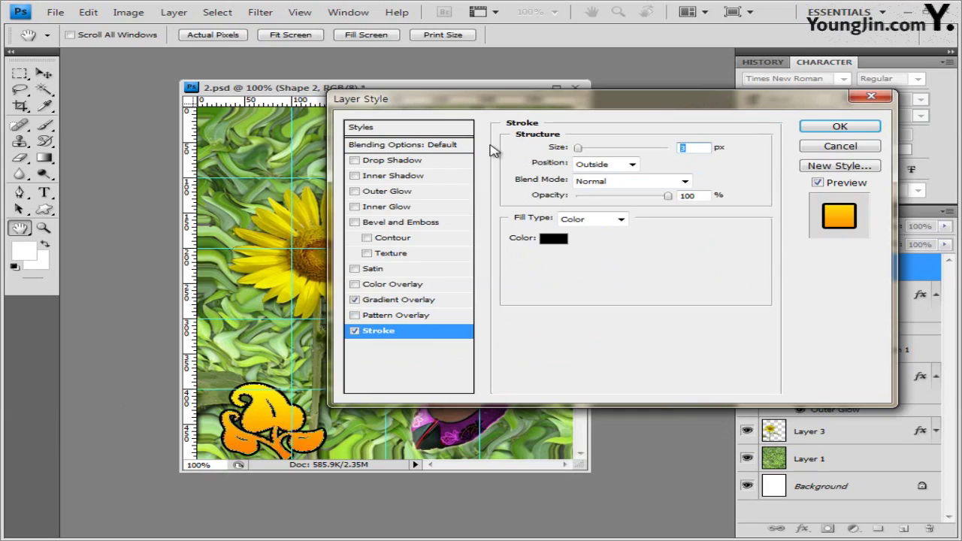
{"action": "type", "text": "1"}
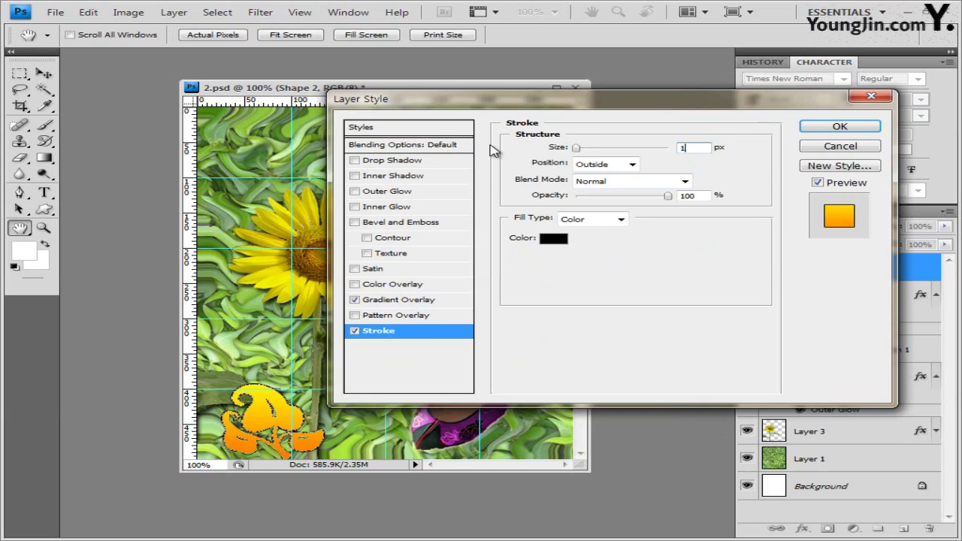
{"action": "left_click", "coordinate": [554, 239]}
{"action": "left_click", "coordinate": [586, 386]}
{"action": "left_click", "coordinate": [684, 180]}
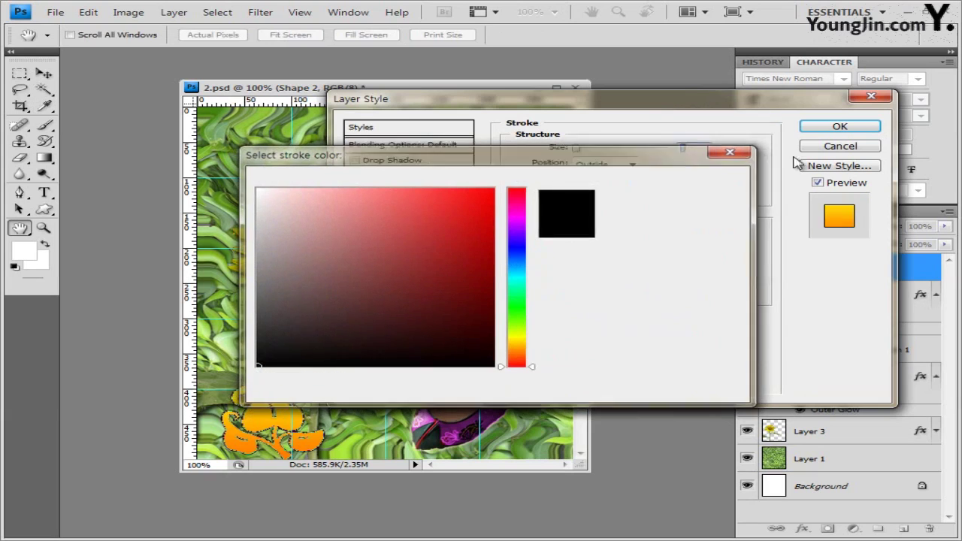
{"action": "left_click", "coordinate": [839, 128]}
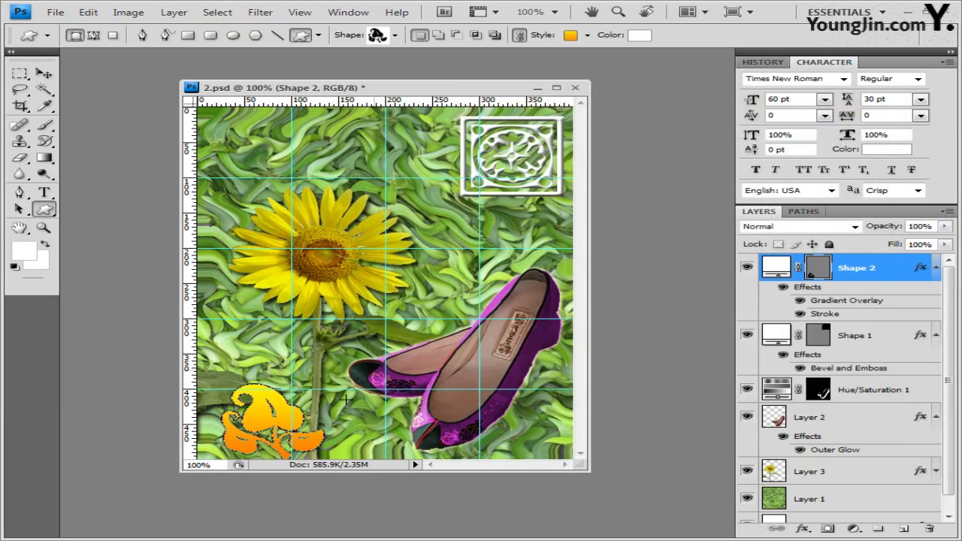
Enlarge the leaf ornament with Free Transform to about 130 px wide in the image's lower-left corner.
{"action": "left_click", "coordinate": [43, 73]}
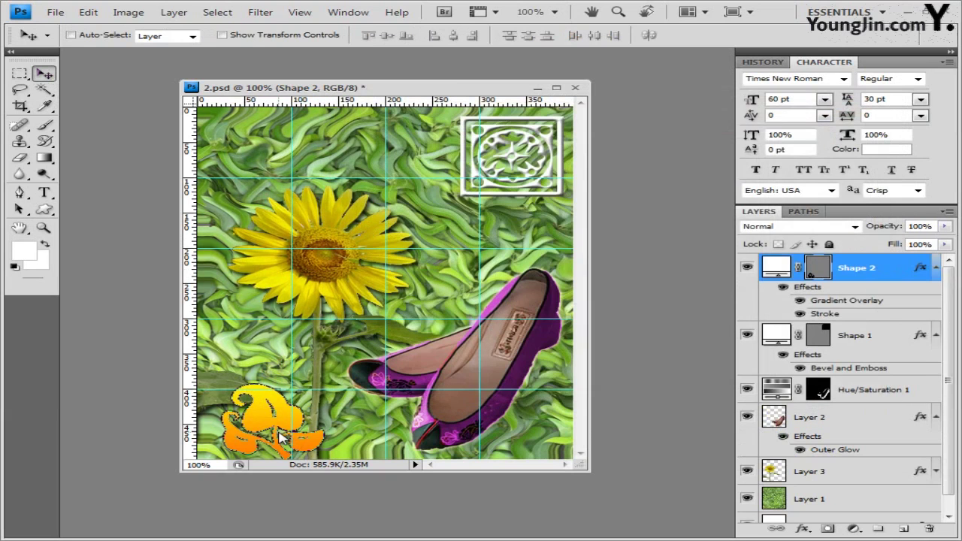
{"action": "key", "text": "ctrl+t"}
{"action": "key", "text": "Return"}
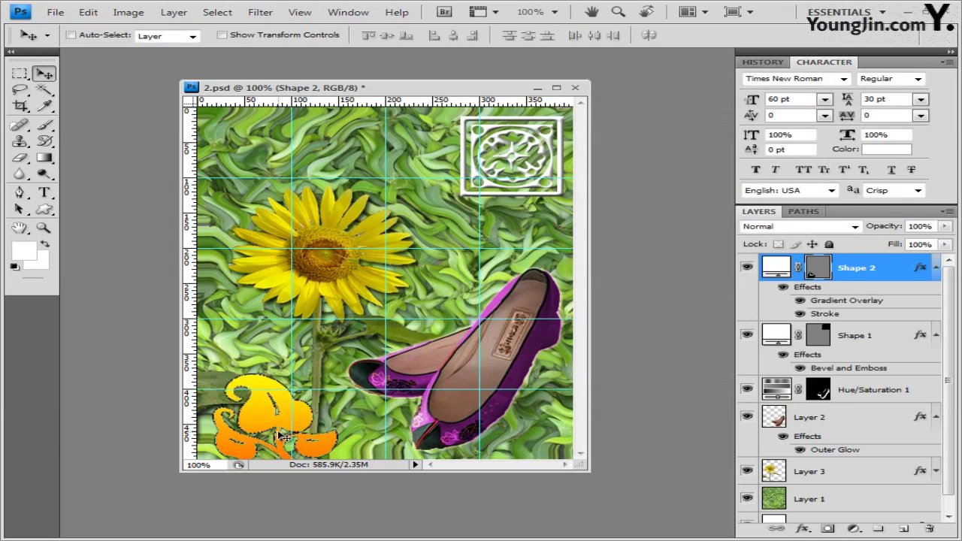
Add the text "옛정취를 느끼다" across the top of the sunflower in white 궁서 at 38 pt.
{"action": "left_click", "coordinate": [47, 194]}
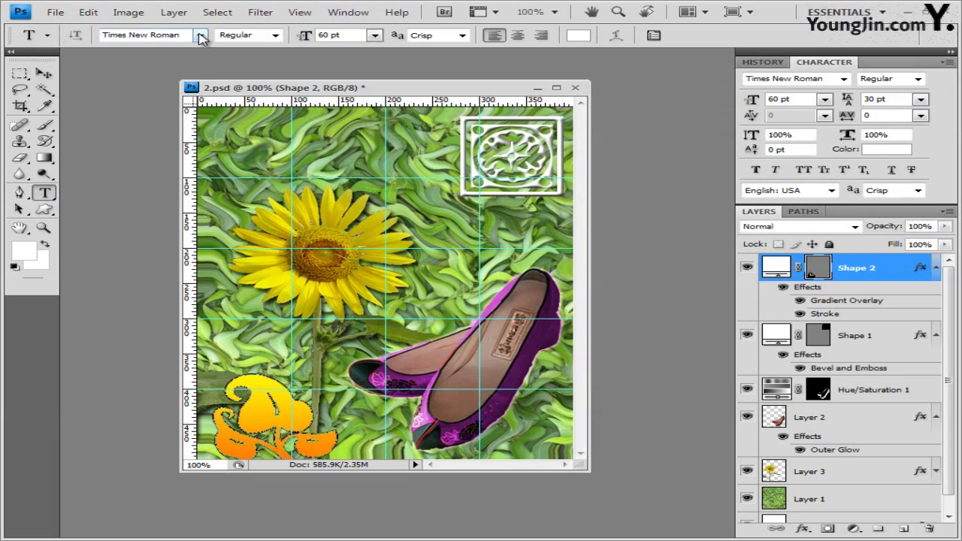
{"action": "left_click", "coordinate": [236, 222]}
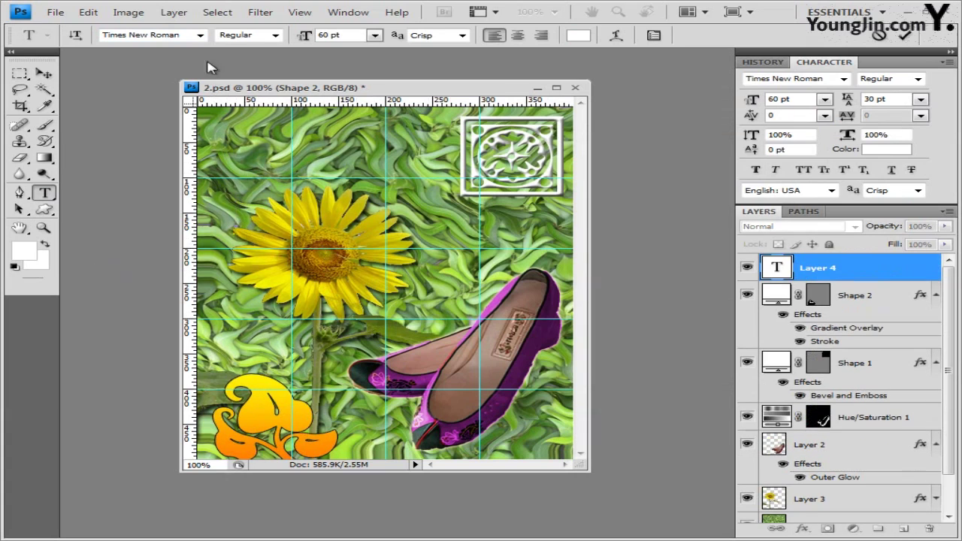
{"action": "left_click", "coordinate": [202, 37]}
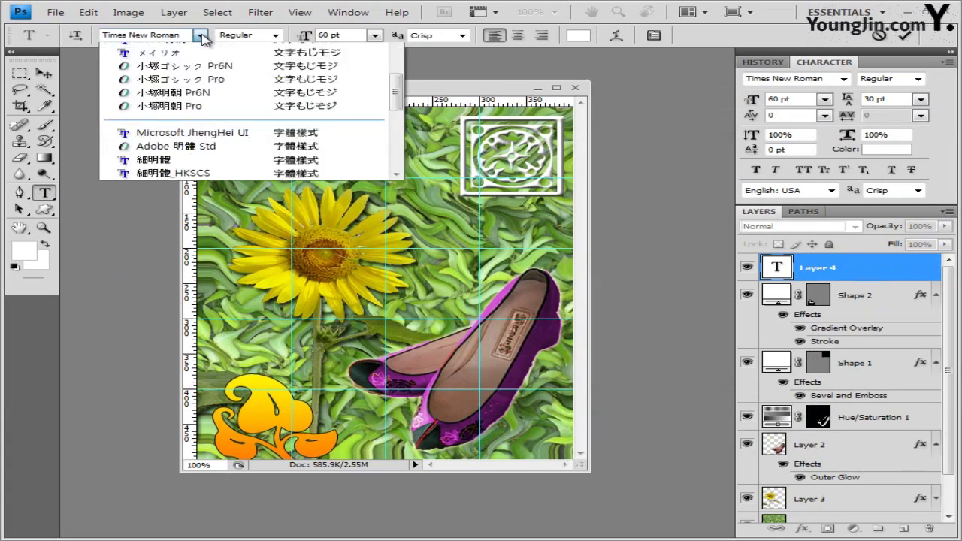
{"action": "left_click_drag", "start_coordinate": [395, 511], "coordinate": [419, 114]}
{"action": "left_click", "coordinate": [183, 216]}
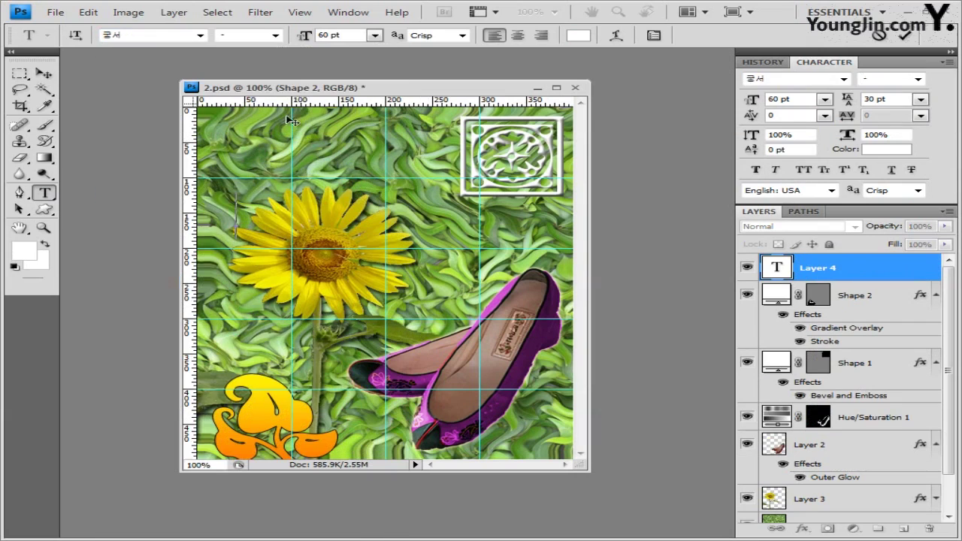
{"action": "key", "text": "Tab"}
{"action": "type", "text": "38"}
{"action": "key", "text": "Return"}
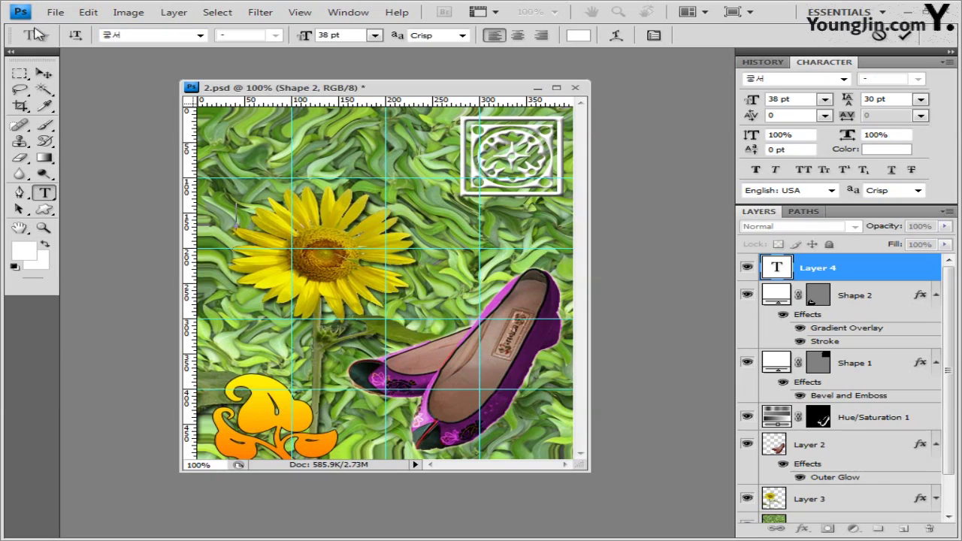
{"action": "left_click", "coordinate": [578, 35]}
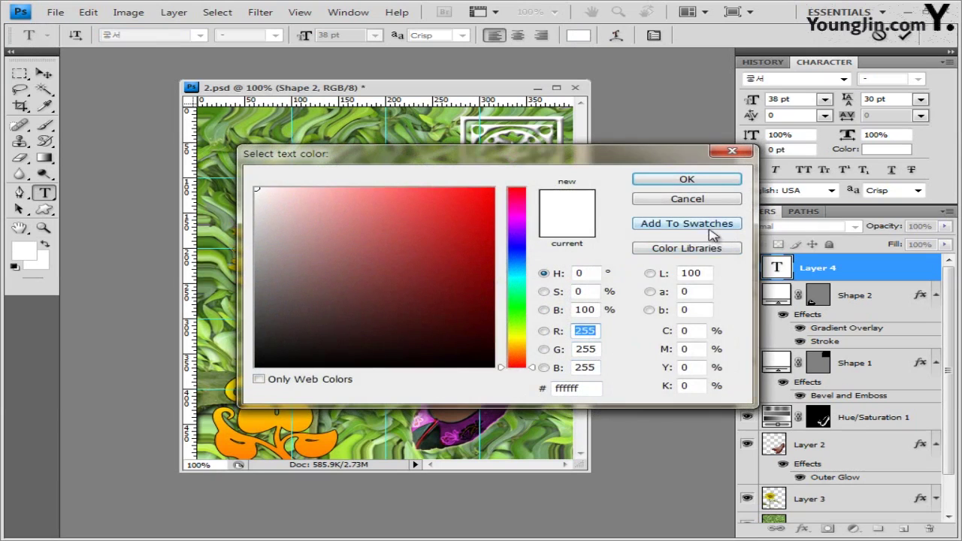
{"action": "left_click", "coordinate": [711, 182]}
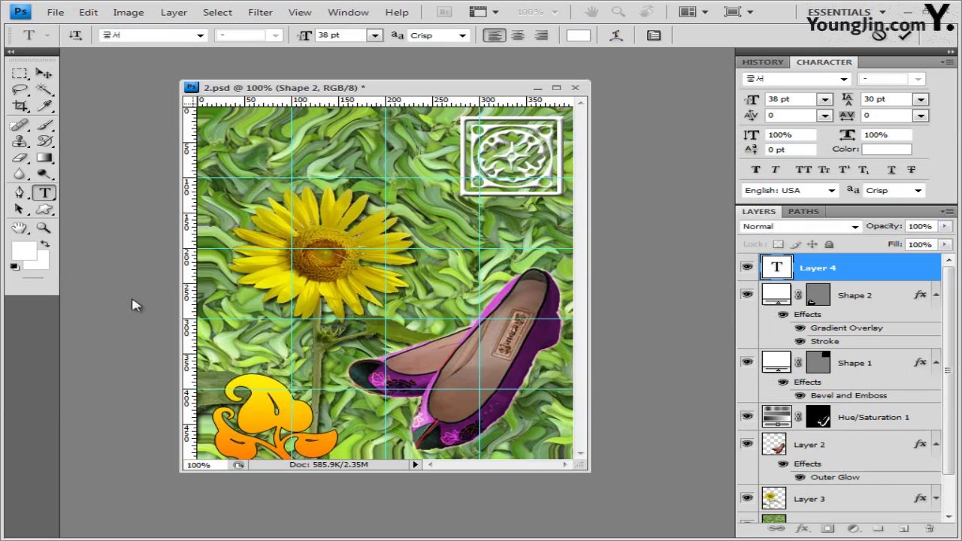
{"action": "type", "text": "옛정취를 느끼다"}
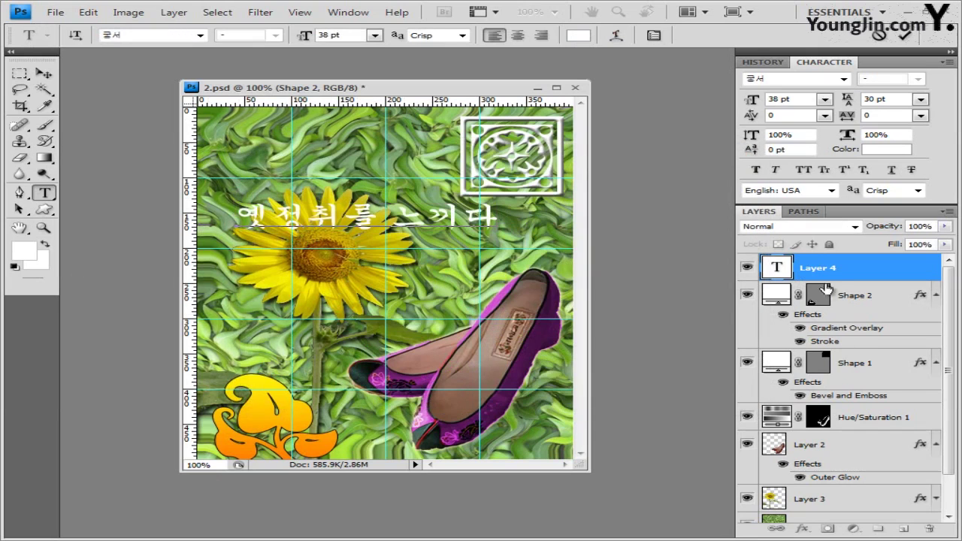
{"action": "left_click", "coordinate": [845, 270]}
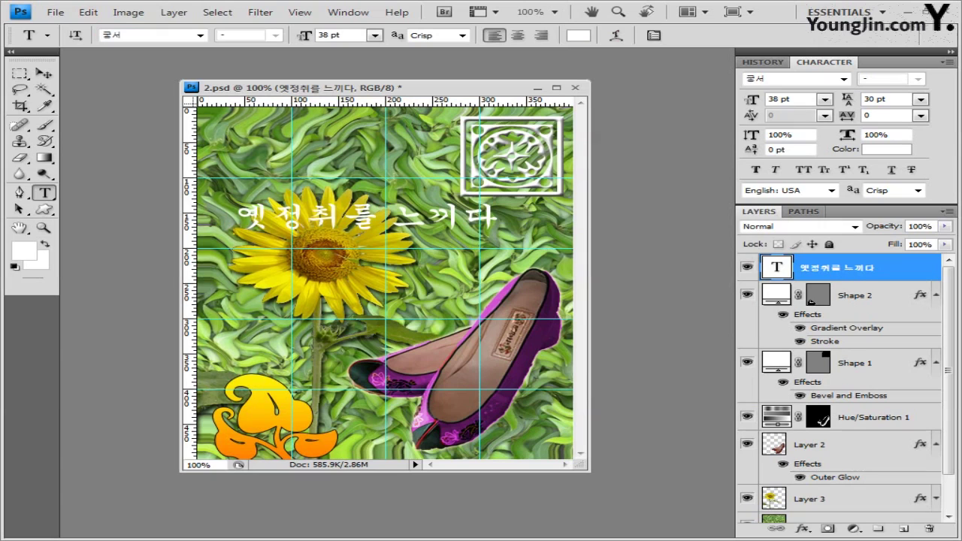
Add a 3 px Stroke with Gradient fill type to the text and set the gradient's starting colour stop to 663300.
{"action": "left_click", "coordinate": [803, 529]}
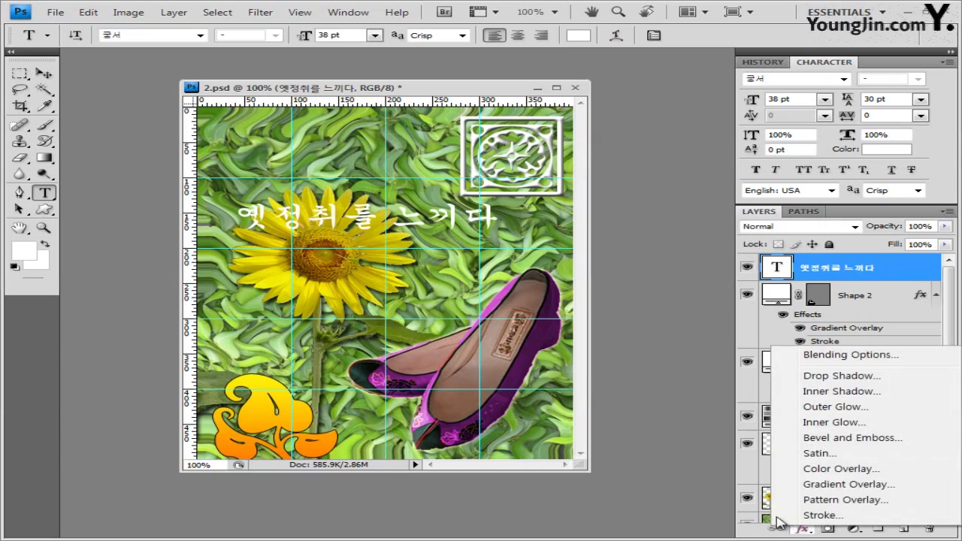
{"action": "left_click", "coordinate": [824, 515]}
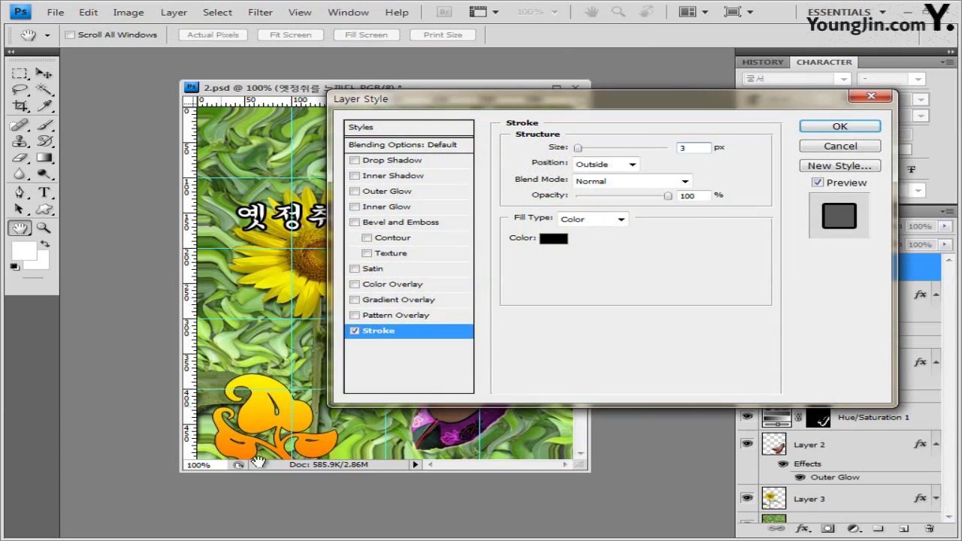
{"action": "left_click", "coordinate": [603, 220]}
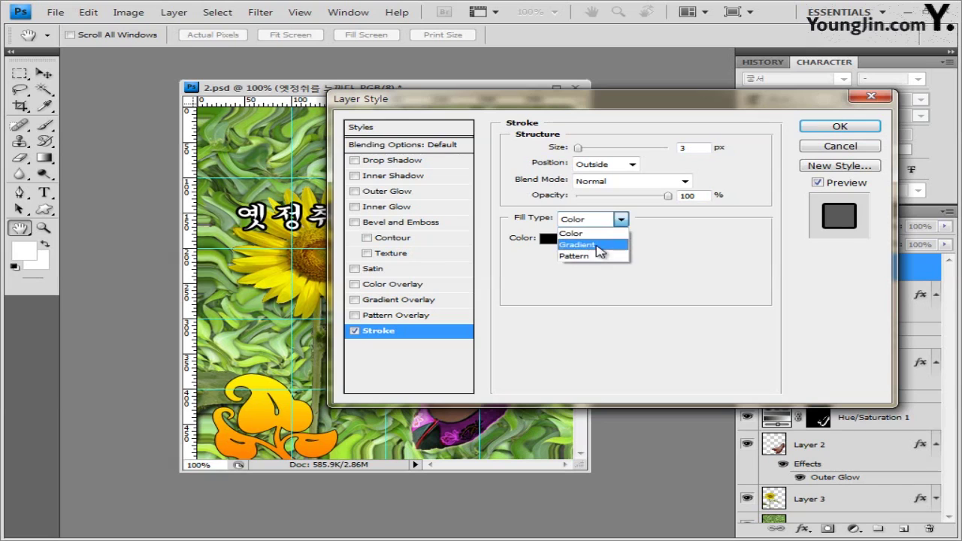
{"action": "left_click", "coordinate": [596, 243]}
{"action": "left_click", "coordinate": [610, 239]}
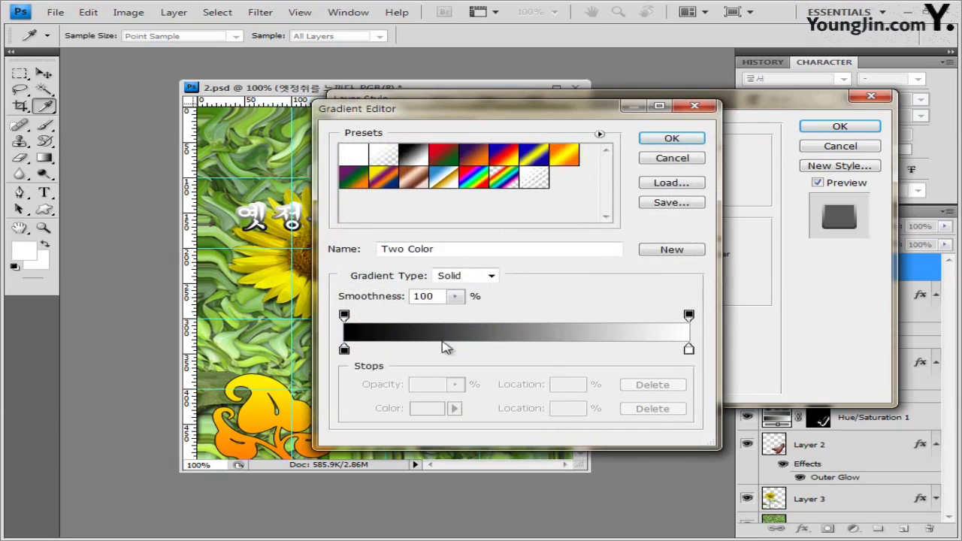
{"action": "double_click", "coordinate": [344, 349]}
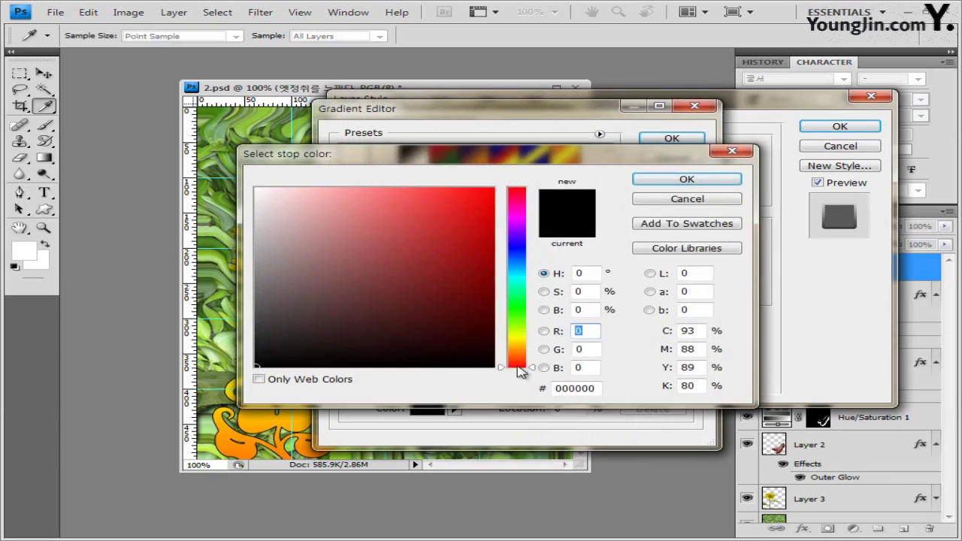
{"action": "double_click", "coordinate": [602, 388]}
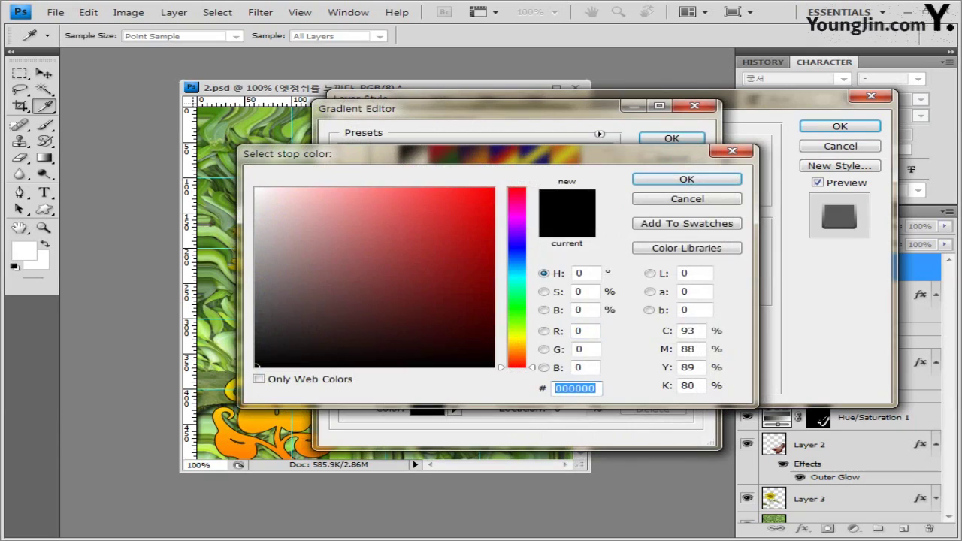
{"action": "type", "text": "663300"}
{"action": "key", "text": "Return"}
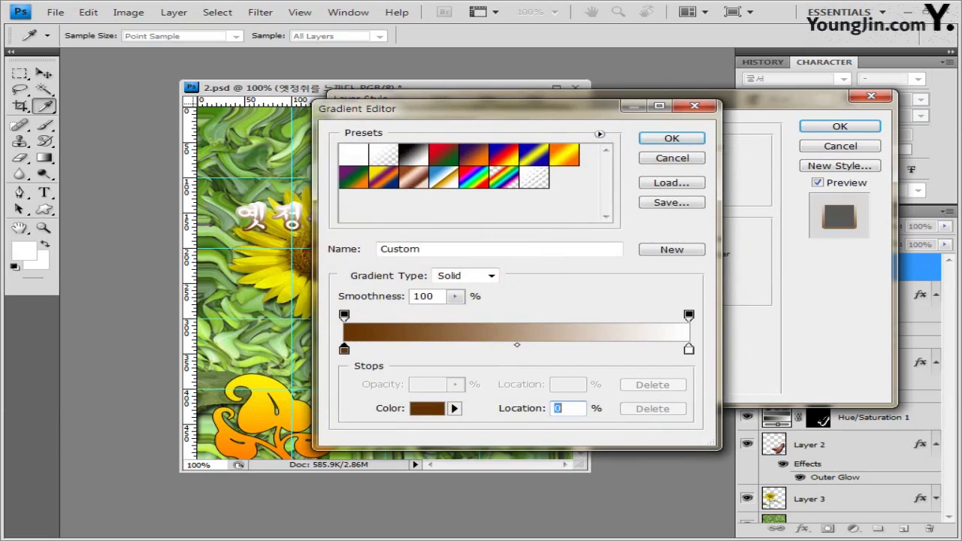
Set the ending colour stop of the text stroke's gradient to a08657 and apply the layer style.
{"action": "double_click", "coordinate": [689, 349]}
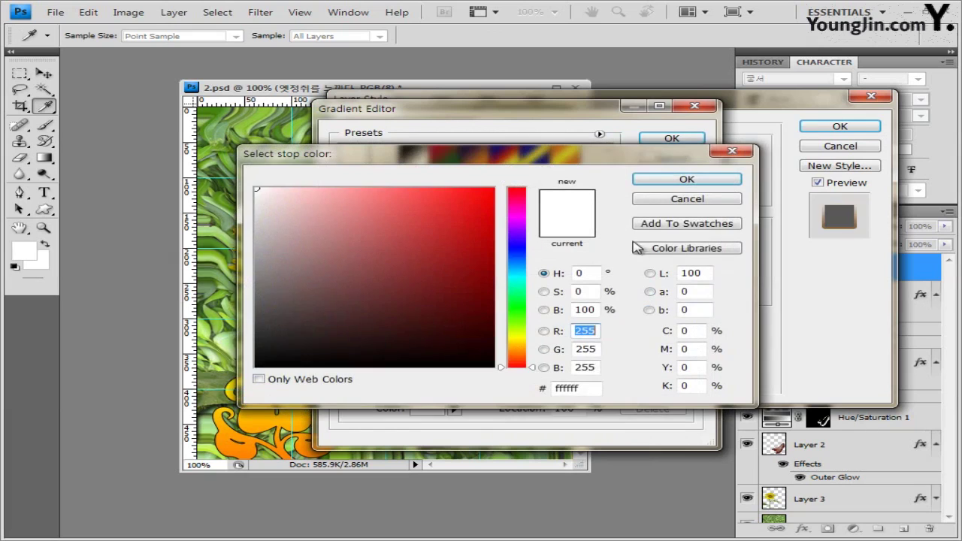
{"action": "double_click", "coordinate": [591, 387]}
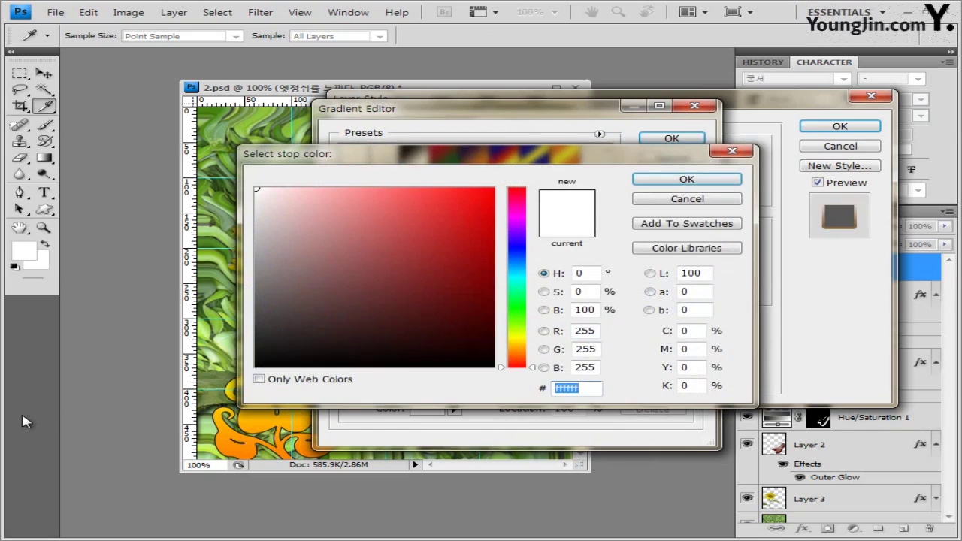
{"action": "type", "text": "a08657"}
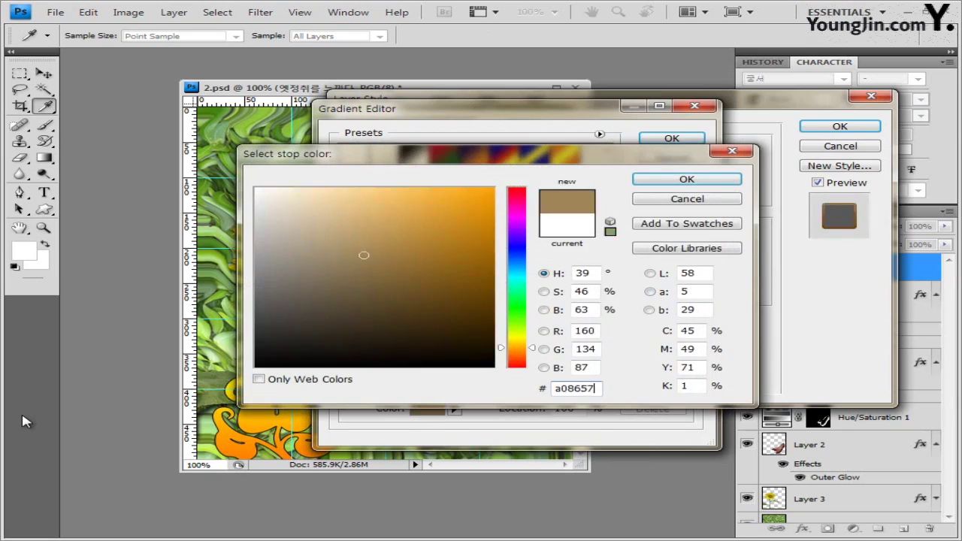
{"action": "key", "text": "Return"}
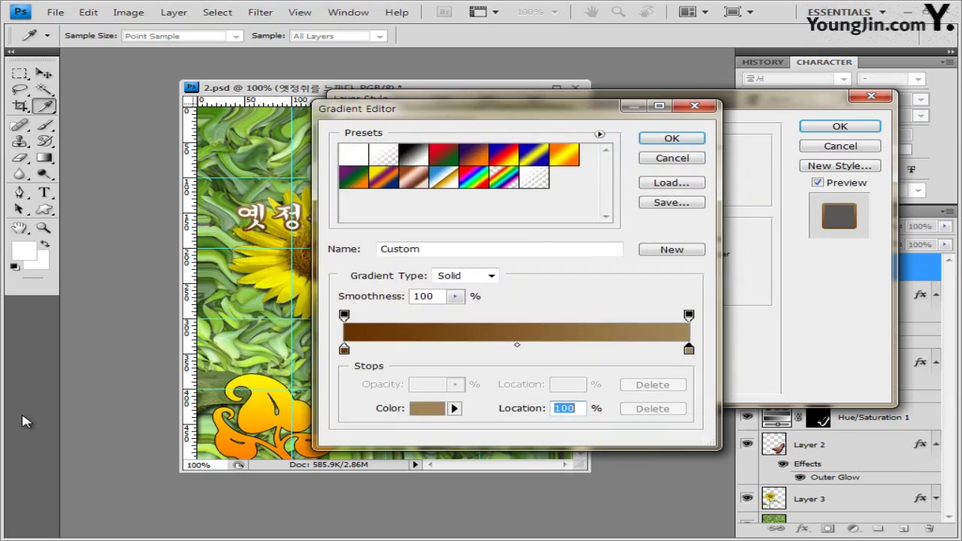
{"action": "left_click", "coordinate": [696, 137]}
{"action": "mouse_move", "coordinate": [692, 107]}
{"action": "left_mouse_down"}
{"action": "mouse_move", "coordinate": [778, 98]}
{"action": "mouse_move", "coordinate": [846, 124]}
{"action": "mouse_move", "coordinate": [709, 209]}
{"action": "mouse_move", "coordinate": [666, 291]}
{"action": "mouse_move", "coordinate": [632, 286]}
{"action": "left_mouse_up"}
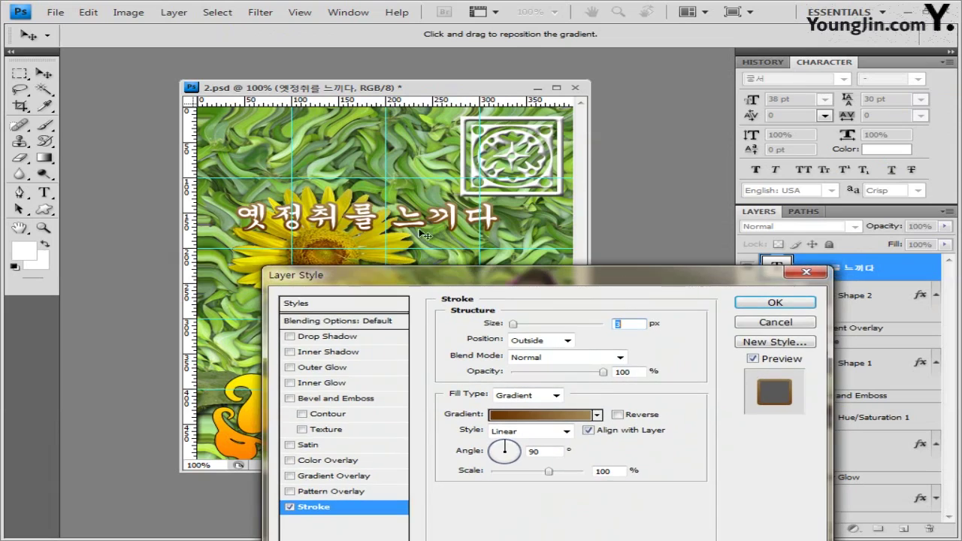
{"action": "left_click", "coordinate": [782, 302]}
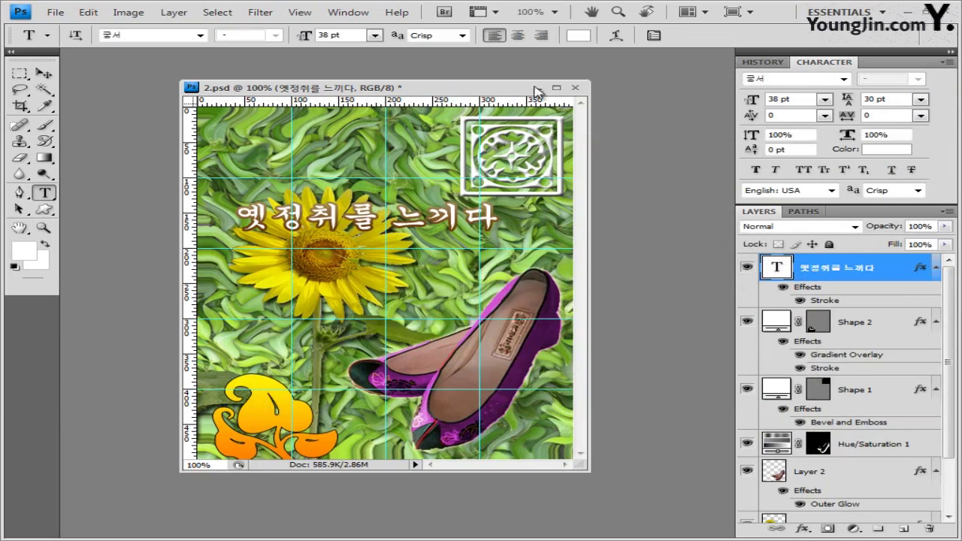
Warp the sunflower text with the Arc style at 40% bend and move it slightly down across the upper petals.
{"action": "left_click", "coordinate": [617, 35]}
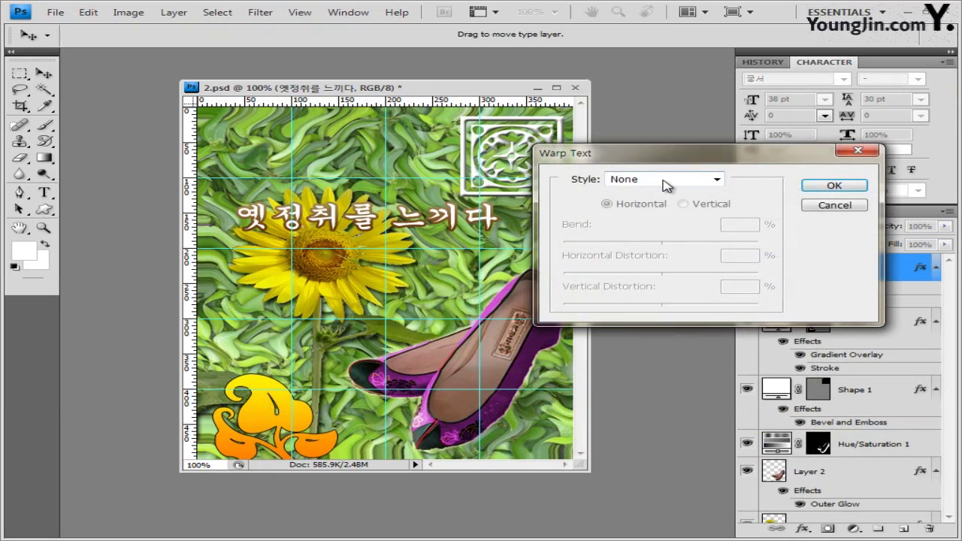
{"action": "left_click", "coordinate": [663, 184]}
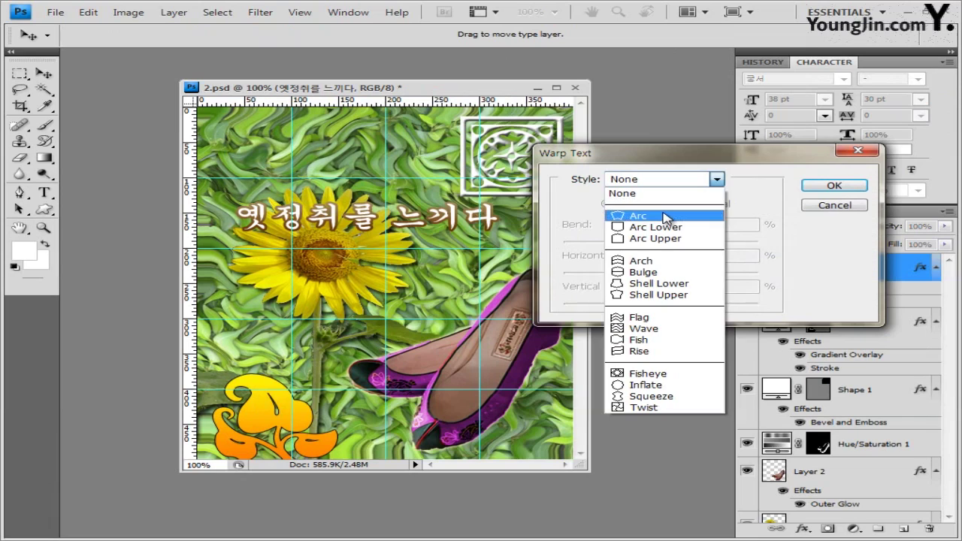
{"action": "left_click", "coordinate": [666, 216]}
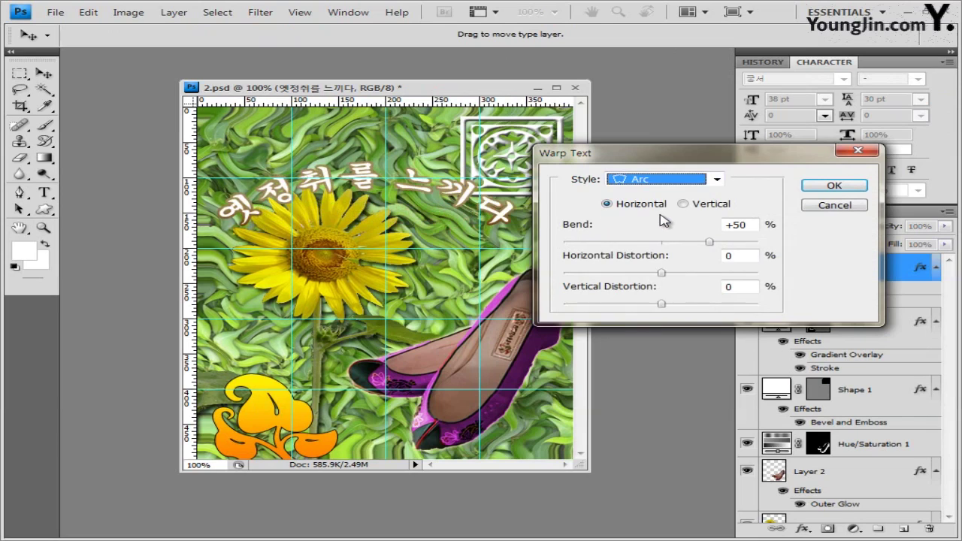
{"action": "double_click", "coordinate": [740, 225]}
{"action": "type", "text": "40"}
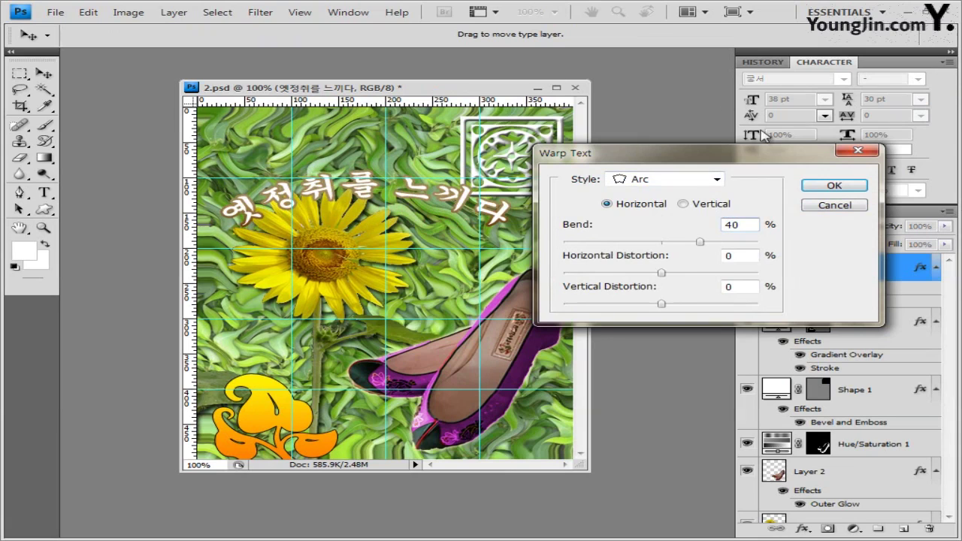
{"action": "left_click", "coordinate": [835, 185]}
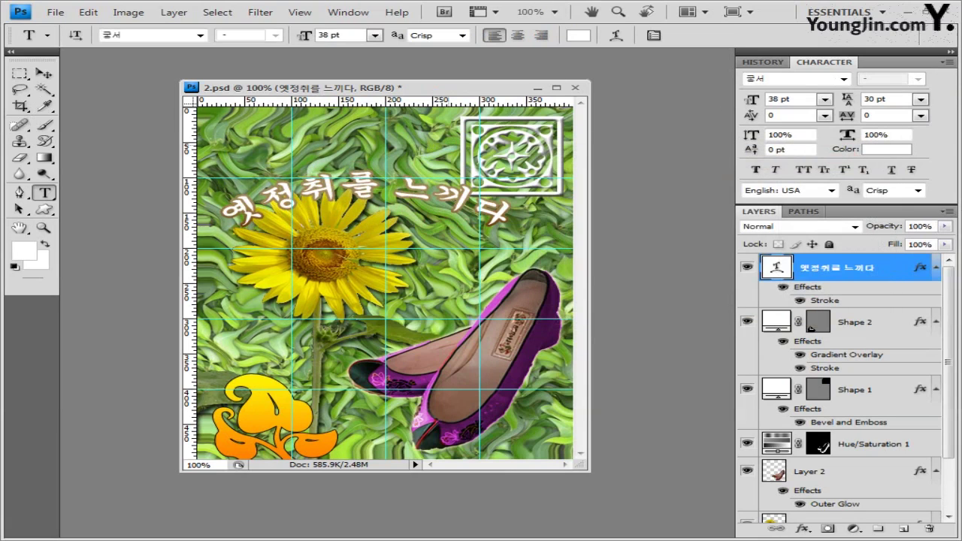
{"action": "left_click", "coordinate": [43, 73]}
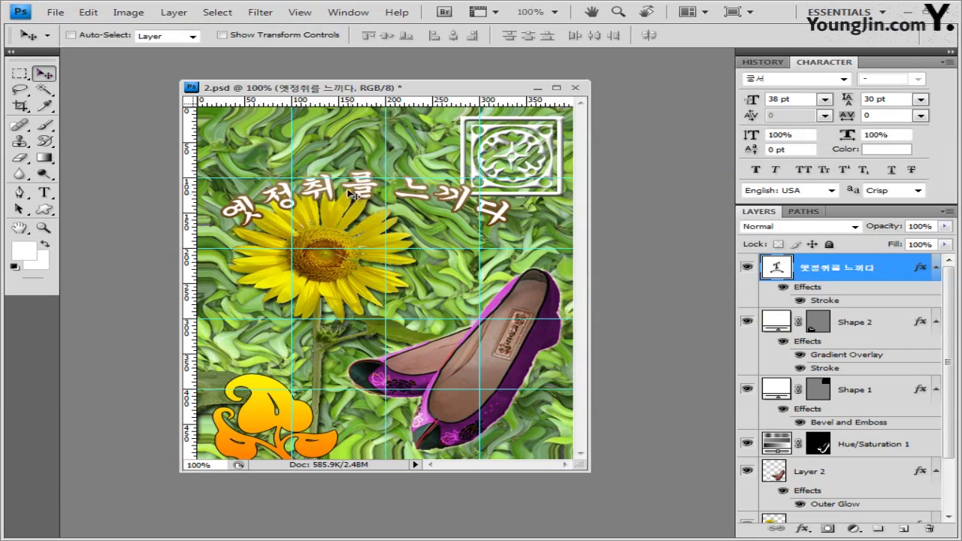
{"action": "left_click_drag", "start_coordinate": [352, 196], "coordinate": [333, 209]}
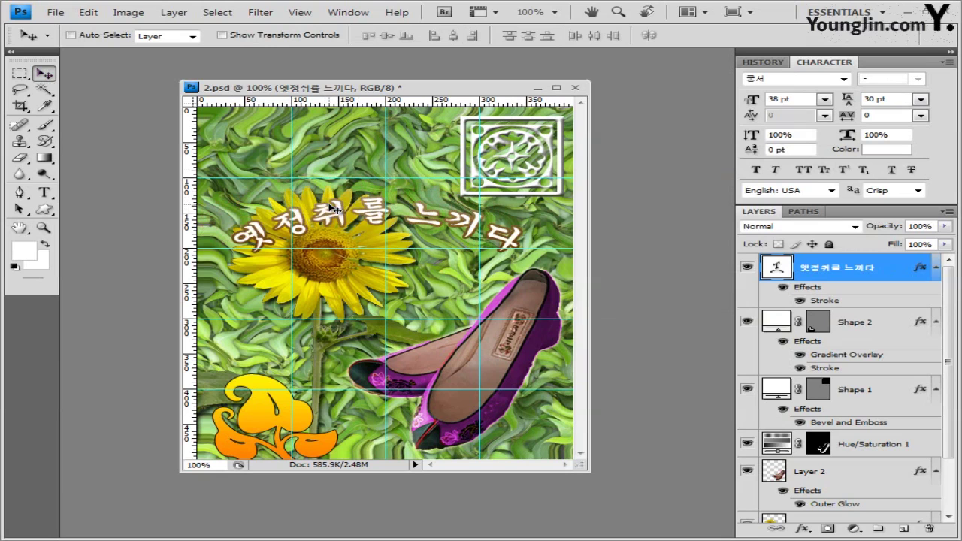
Save 2.psd with Maximize Compatibility on and clear all guides from the image.
{"action": "left_click", "coordinate": [56, 12]}
{"action": "left_click", "coordinate": [81, 189]}
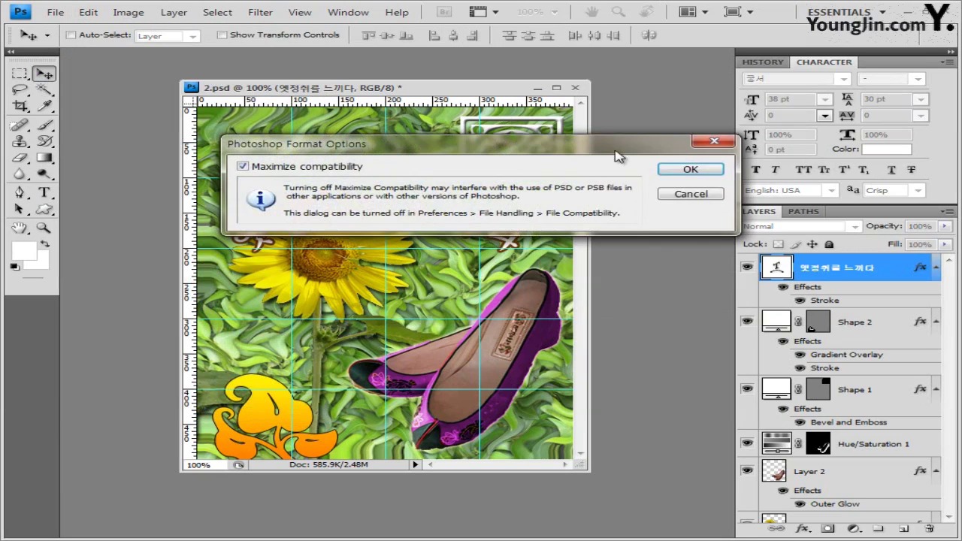
{"action": "left_click", "coordinate": [684, 168]}
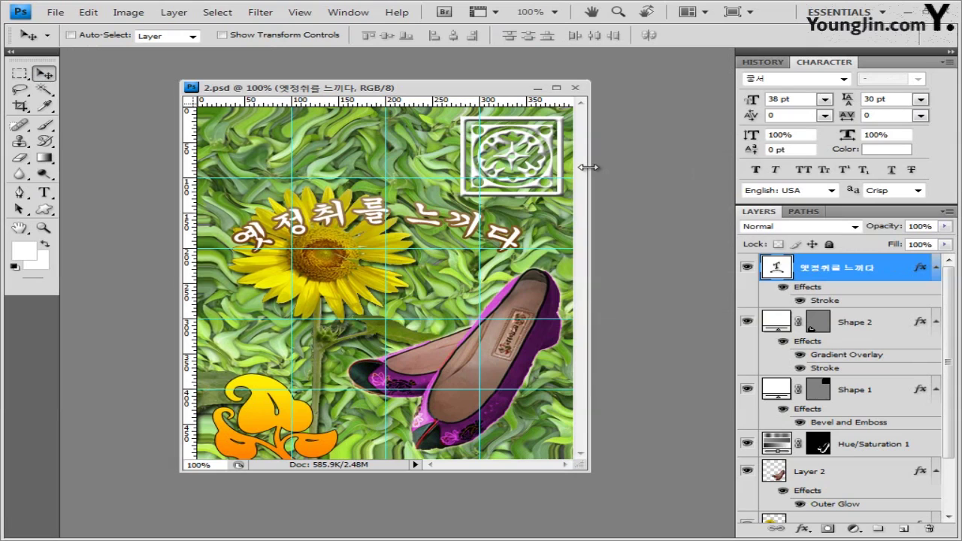
{"action": "left_click", "coordinate": [301, 13]}
{"action": "left_click", "coordinate": [380, 307]}
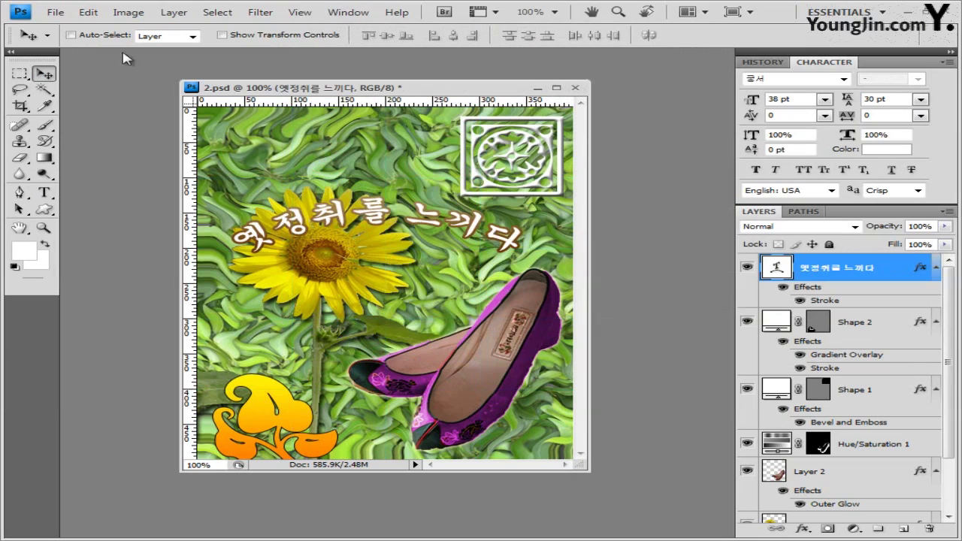
Save a JPEG copy in the GTQ folder at quality 8, reusing the existing candidate number and name file name with the ending -2.
{"action": "left_click", "coordinate": [57, 14]}
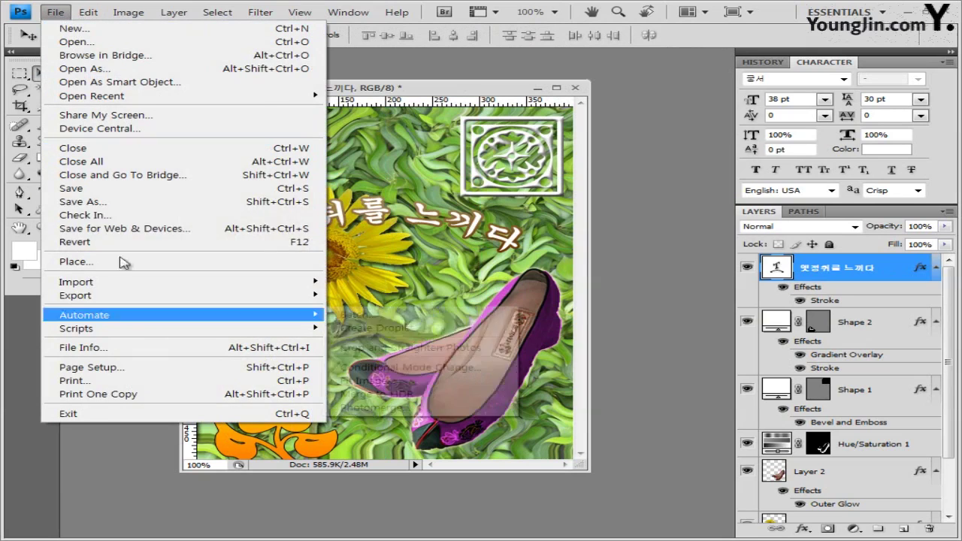
{"action": "left_click", "coordinate": [103, 208]}
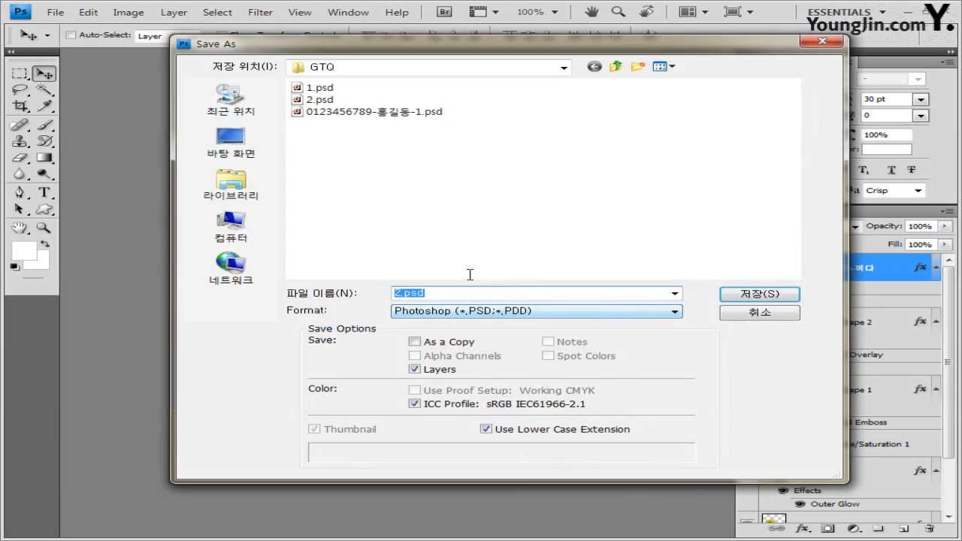
{"action": "left_click", "coordinate": [497, 311]}
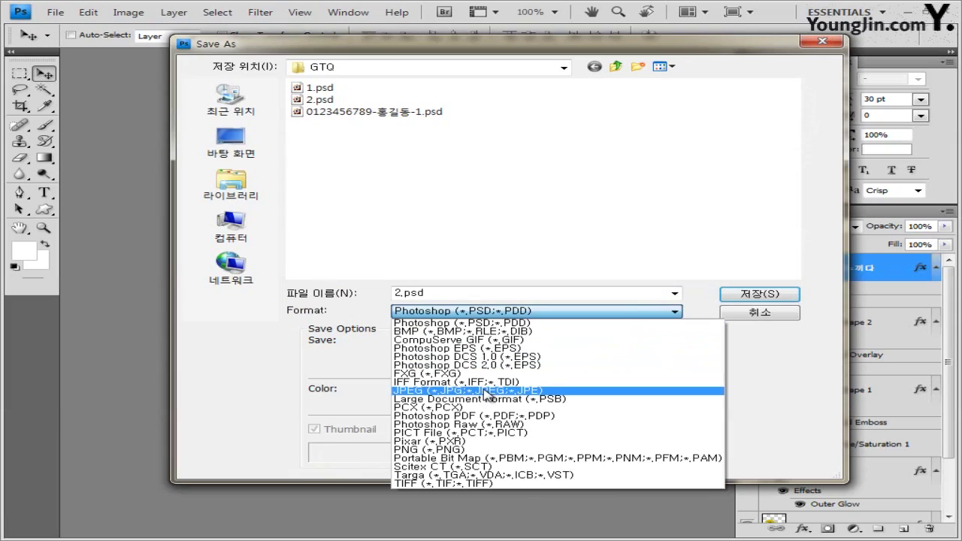
{"action": "left_click", "coordinate": [485, 391]}
{"action": "left_click", "coordinate": [388, 88]}
{"action": "double_click", "coordinate": [498, 293]}
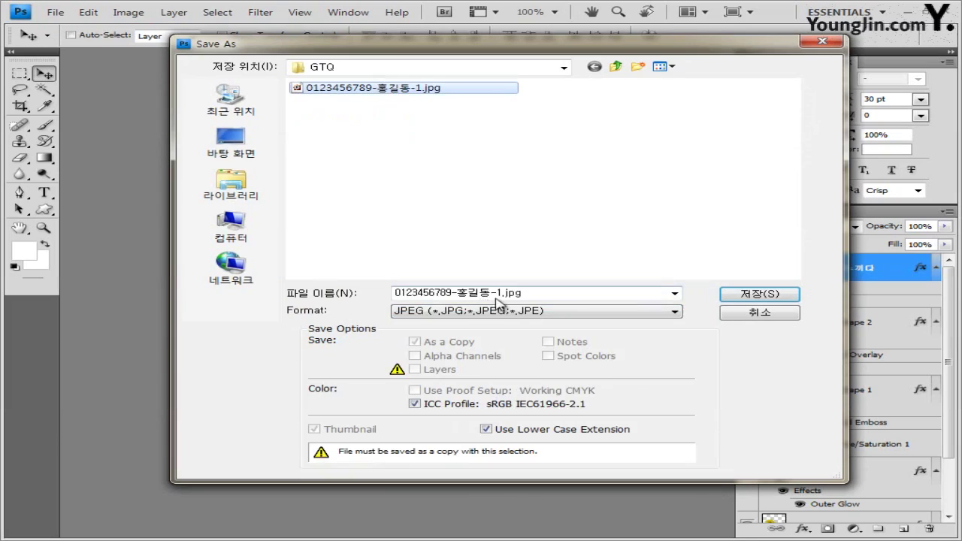
{"action": "left_click", "coordinate": [500, 294]}
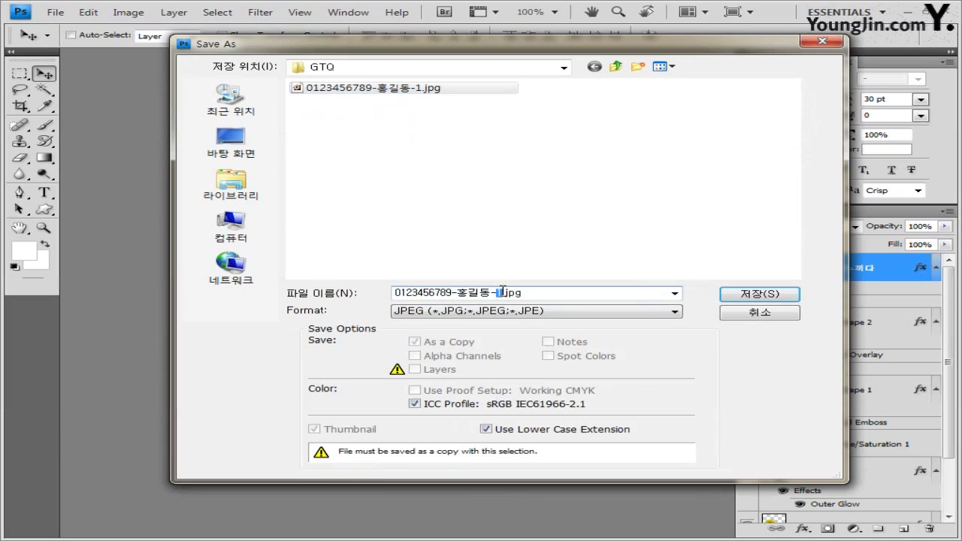
{"action": "type", "text": "2"}
{"action": "left_click", "coordinate": [782, 297]}
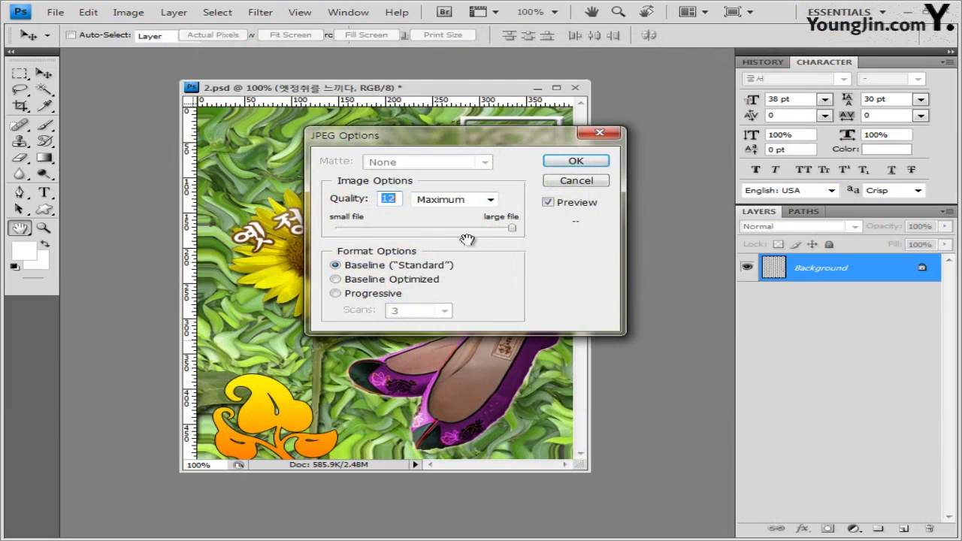
{"action": "type", "text": "8"}
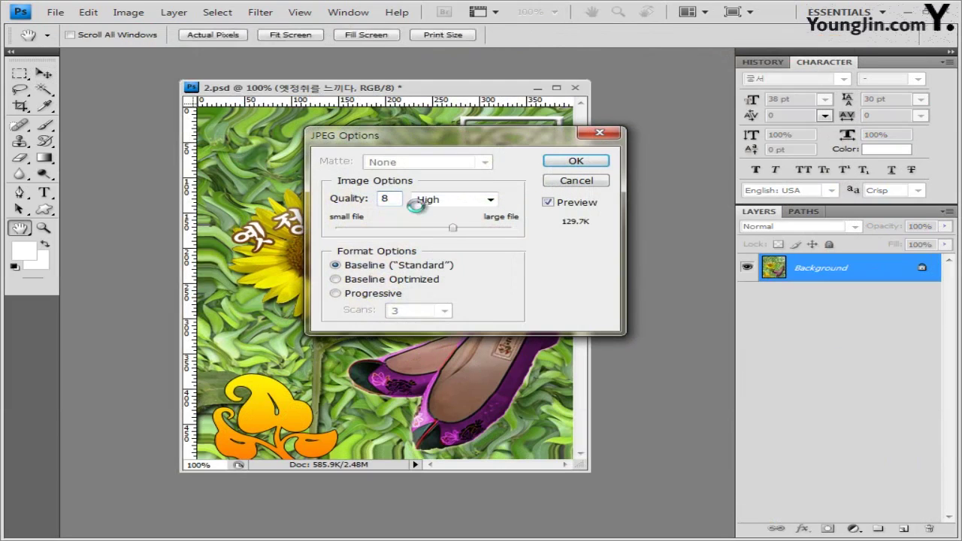
{"action": "key", "text": "Return"}
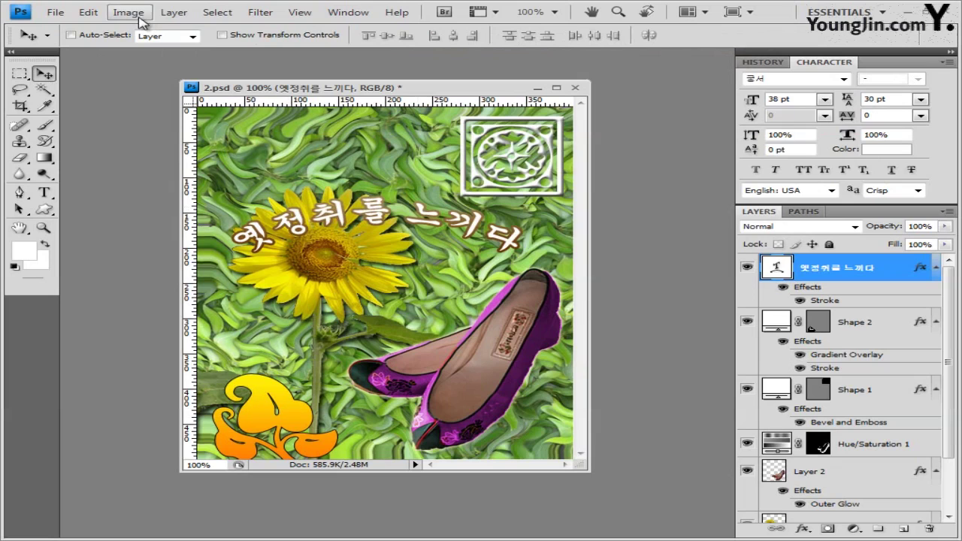
Resize the image to 40 × 50 pixels with constrained proportions.
{"action": "left_click", "coordinate": [139, 18]}
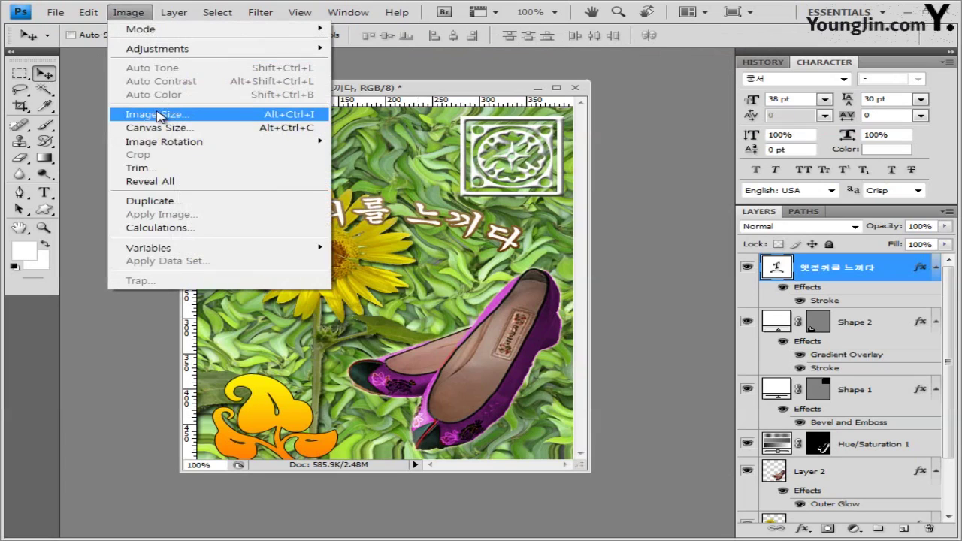
{"action": "left_click", "coordinate": [157, 118]}
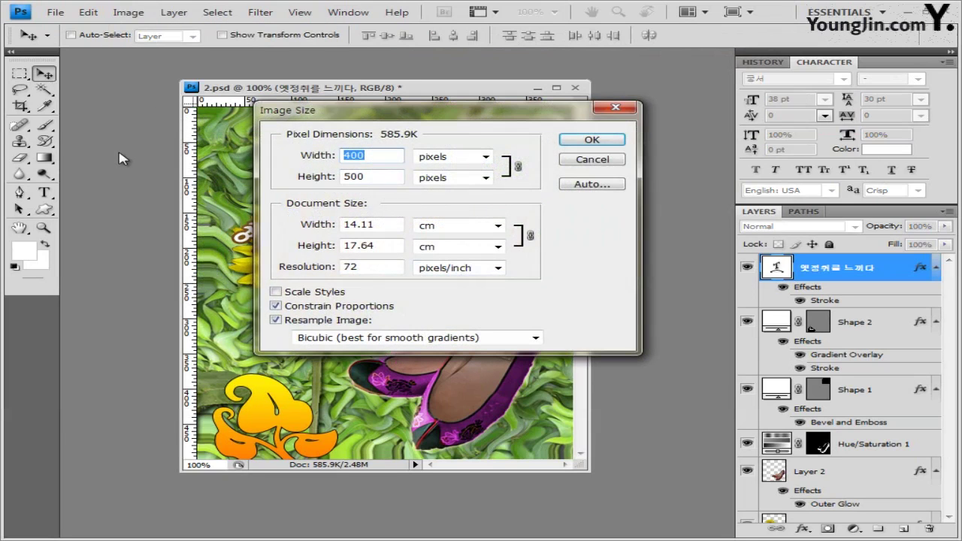
{"action": "type", "text": "40"}
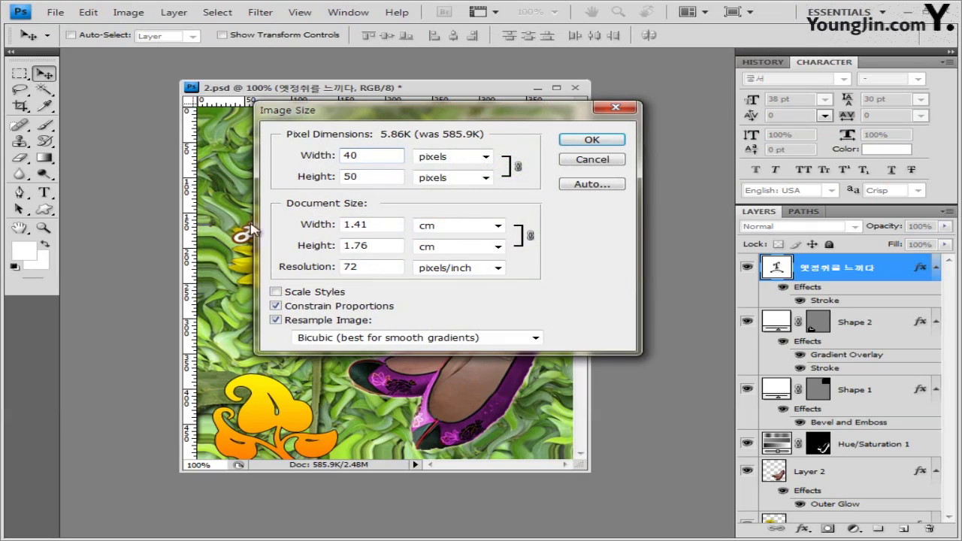
{"action": "left_click", "coordinate": [605, 142]}
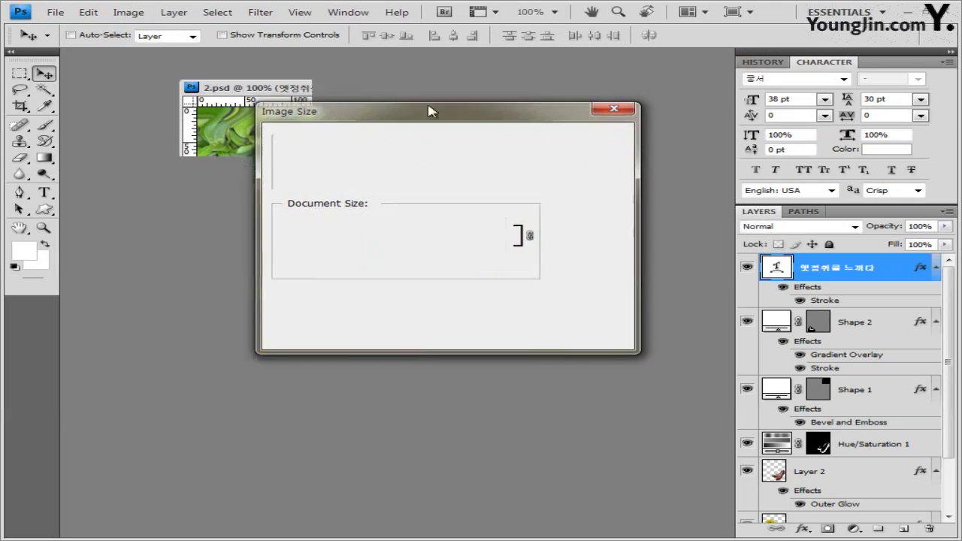
Save the reduced image as a PSD under the candidate number and name file name ending in -2, and close the document.
{"action": "left_click", "coordinate": [55, 13]}
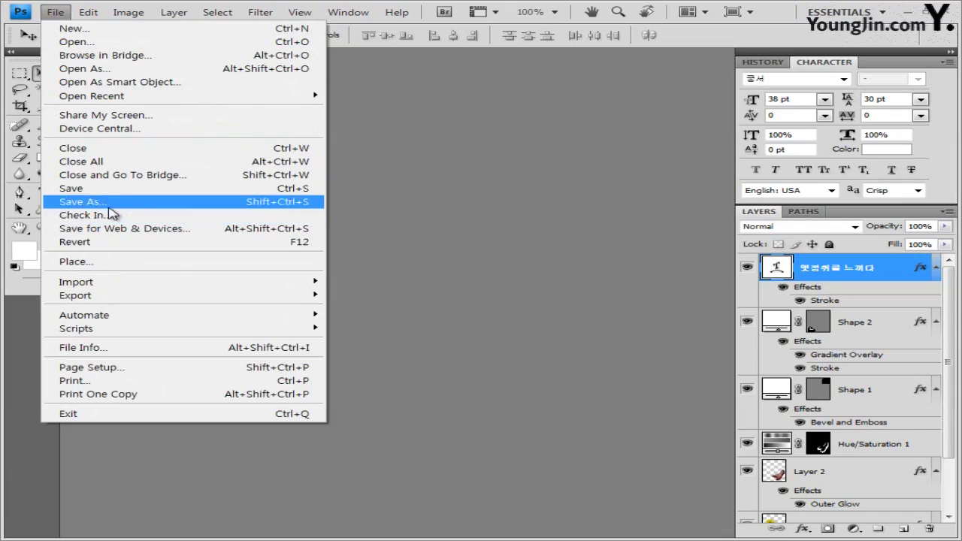
{"action": "left_click", "coordinate": [111, 199]}
{"action": "left_click", "coordinate": [440, 113]}
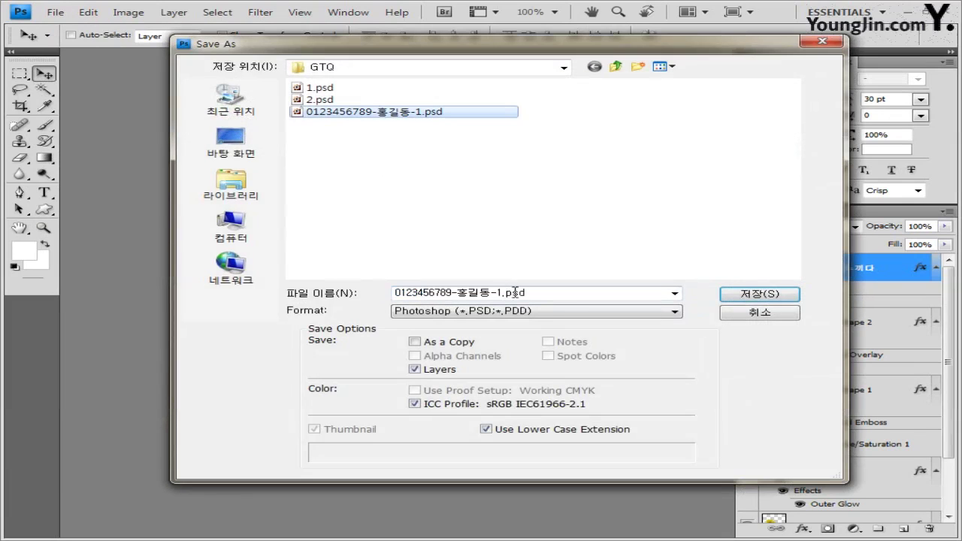
{"action": "double_click", "coordinate": [512, 293]}
{"action": "left_click", "coordinate": [497, 294]}
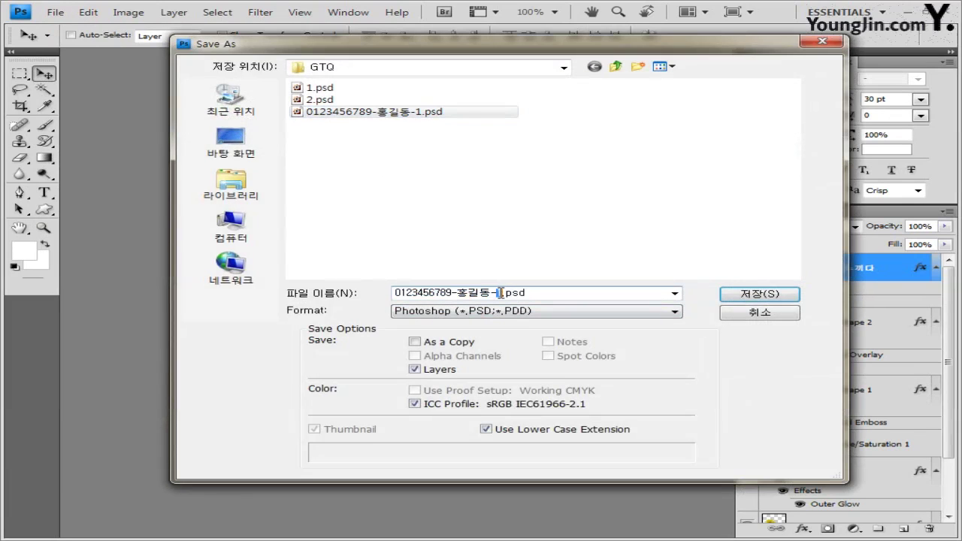
{"action": "type", "text": "2"}
{"action": "left_click", "coordinate": [776, 299]}
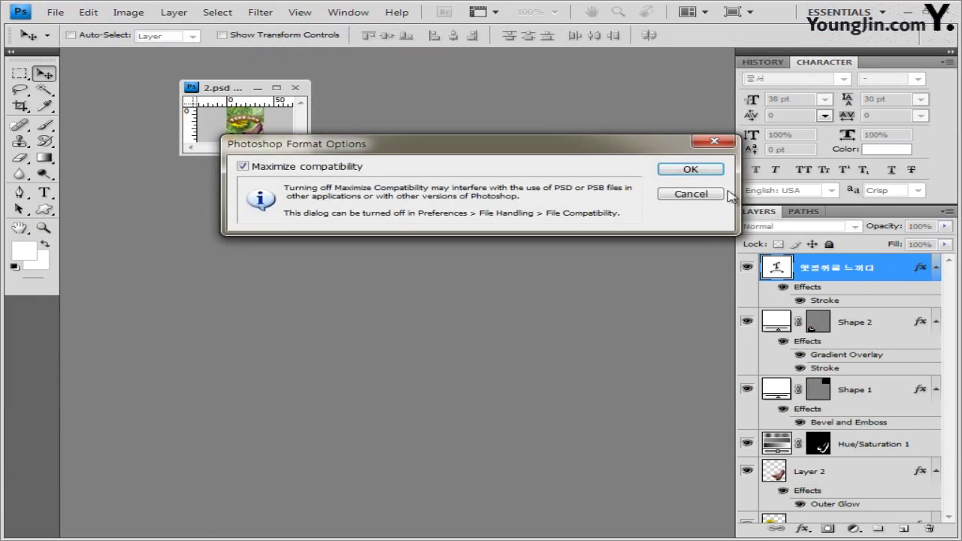
{"action": "left_click", "coordinate": [691, 170]}
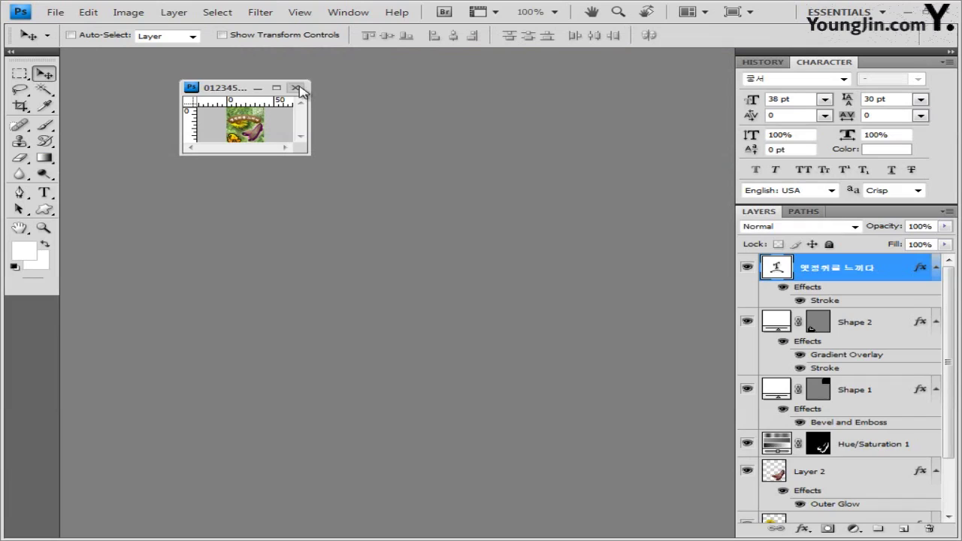
{"action": "left_click", "coordinate": [295, 88]}
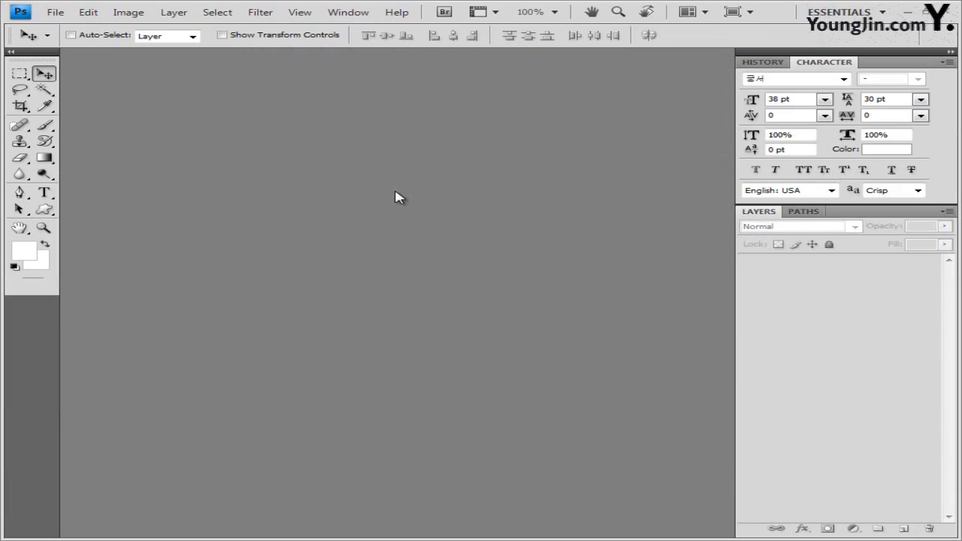
Check the GTQ folder for the JPEG and PSD submission files ending in -2 without opening them.
{"action": "key", "text": "ctrl+o"}
{"action": "left_click_drag", "start_coordinate": [481, 181], "coordinate": [418, 138]}
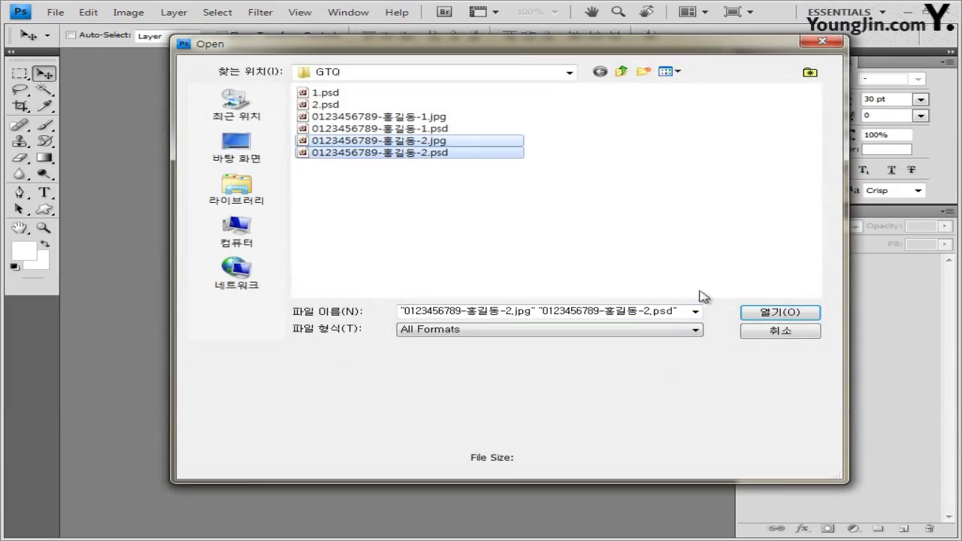
{"action": "left_click", "coordinate": [798, 334]}
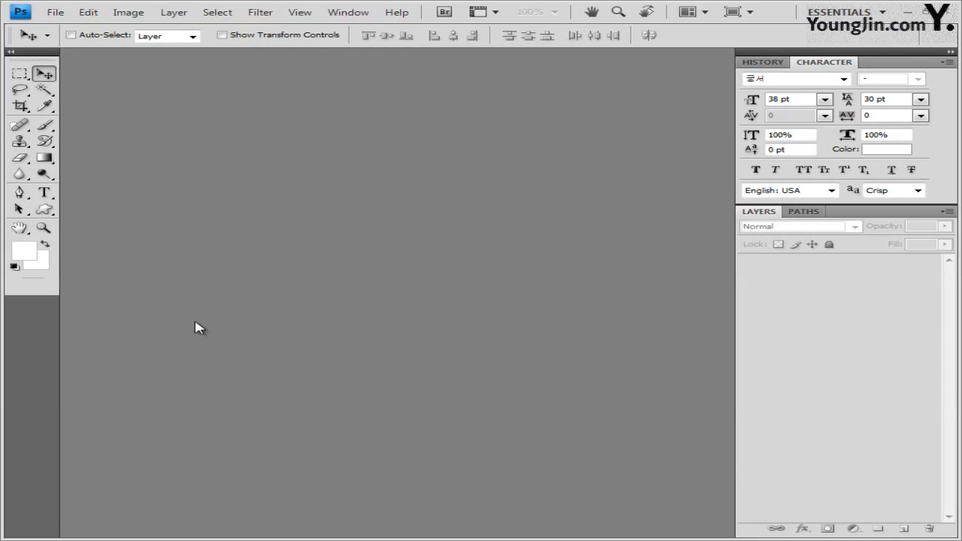
Start setting up a new document.
{"action": "key", "text": "ctrl+n"}
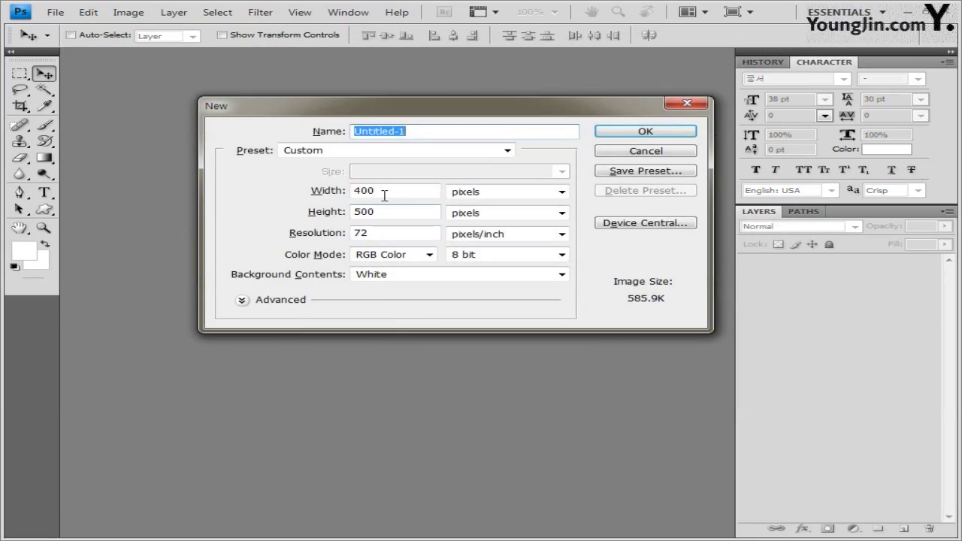
Create a new 600 x 400 pixel document with a white background and show its guides.
{"action": "double_click", "coordinate": [384, 191]}
{"action": "type", "text": "600"}
{"action": "key", "text": "Tab"}
{"action": "type", "text": "400"}
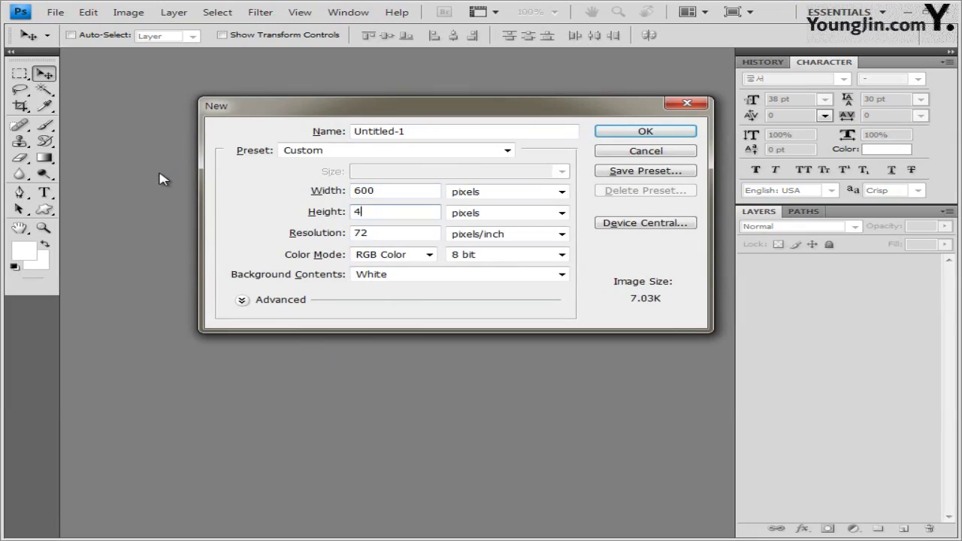
{"action": "left_click", "coordinate": [645, 132]}
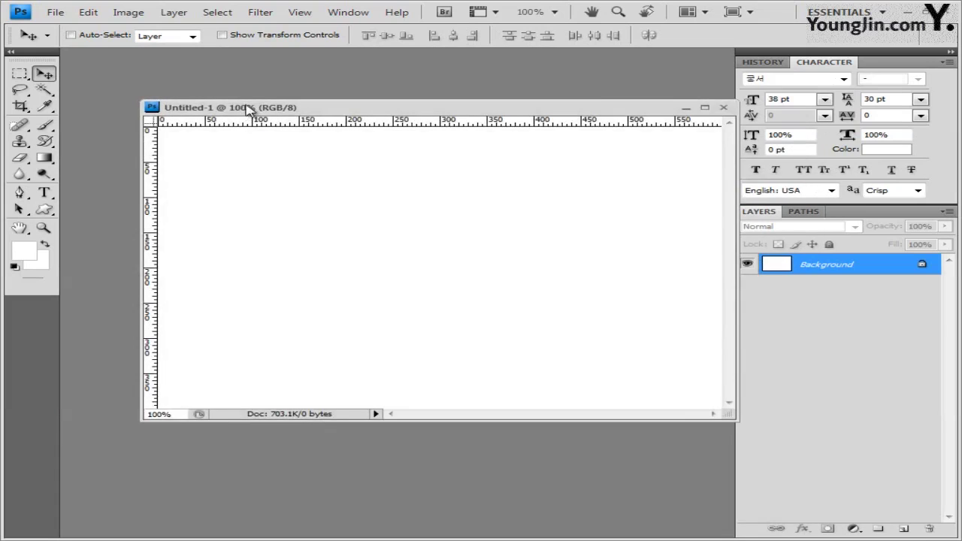
{"action": "left_click_drag", "start_coordinate": [247, 108], "coordinate": [202, 120]}
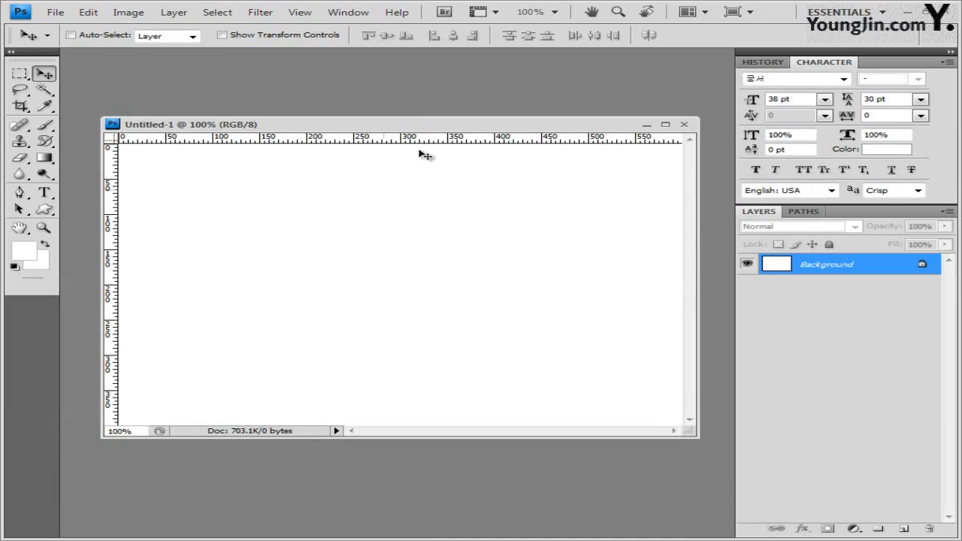
{"action": "key", "text": "ctrl+semicolon"}
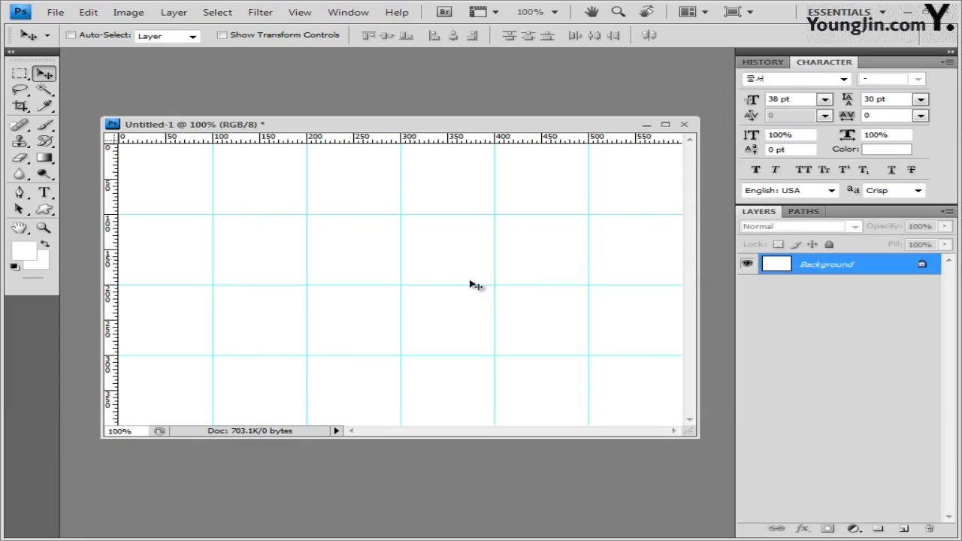
Save the new document in the GTQ folder as 3.psd.
{"action": "left_click", "coordinate": [56, 13]}
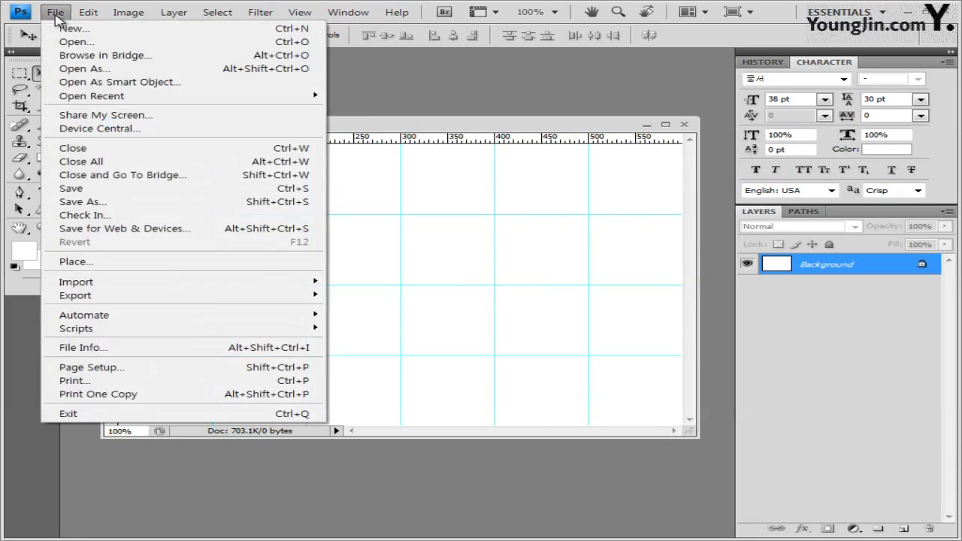
{"action": "left_click", "coordinate": [133, 188]}
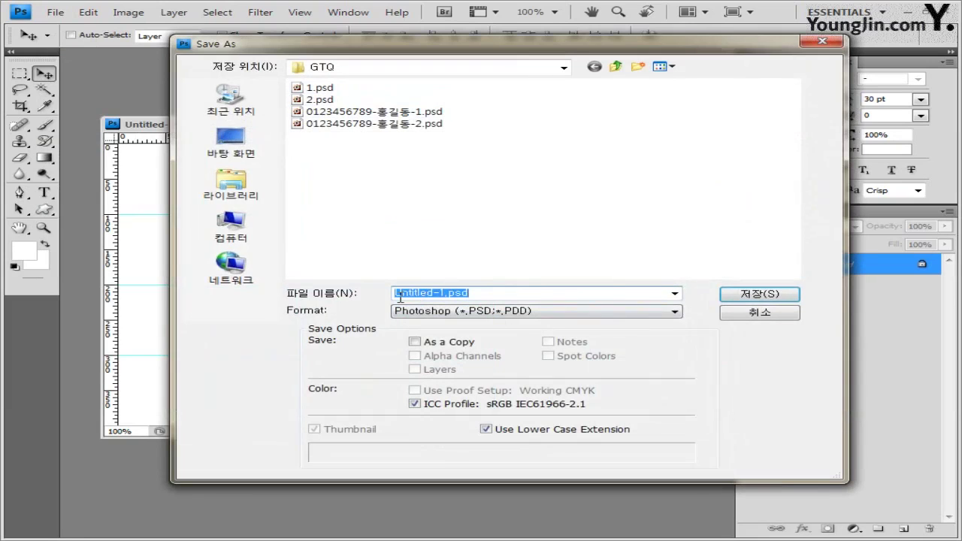
{"action": "type", "text": "3"}
{"action": "left_click", "coordinate": [757, 294]}
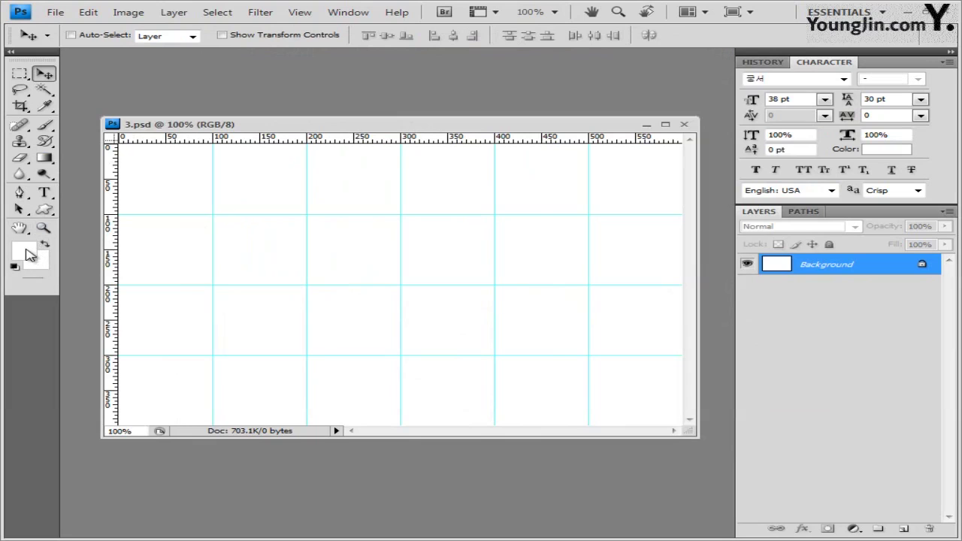
Confirm white (ffffff) as the foreground color and set the background color to e18f2f.
{"action": "left_click", "coordinate": [25, 254]}
{"action": "left_click", "coordinate": [589, 388]}
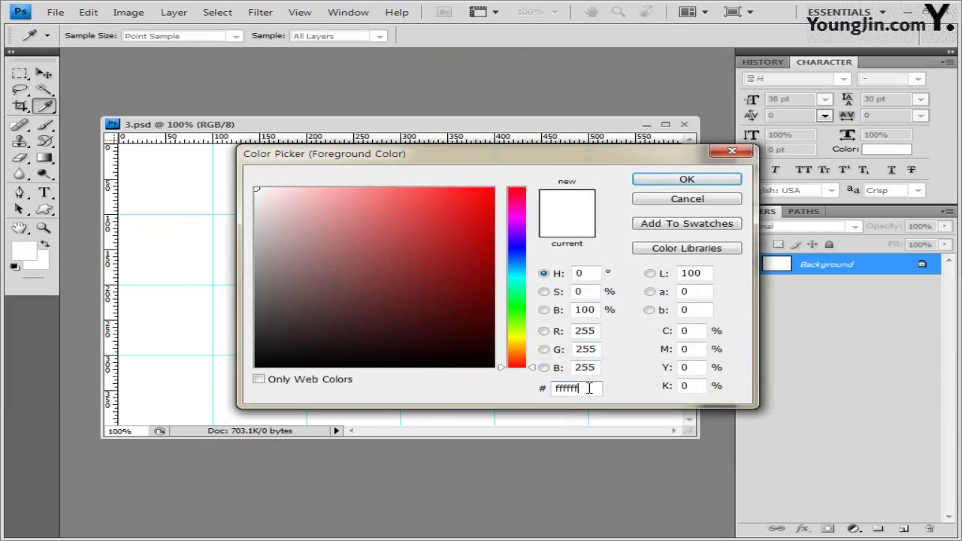
{"action": "double_click", "coordinate": [584, 388]}
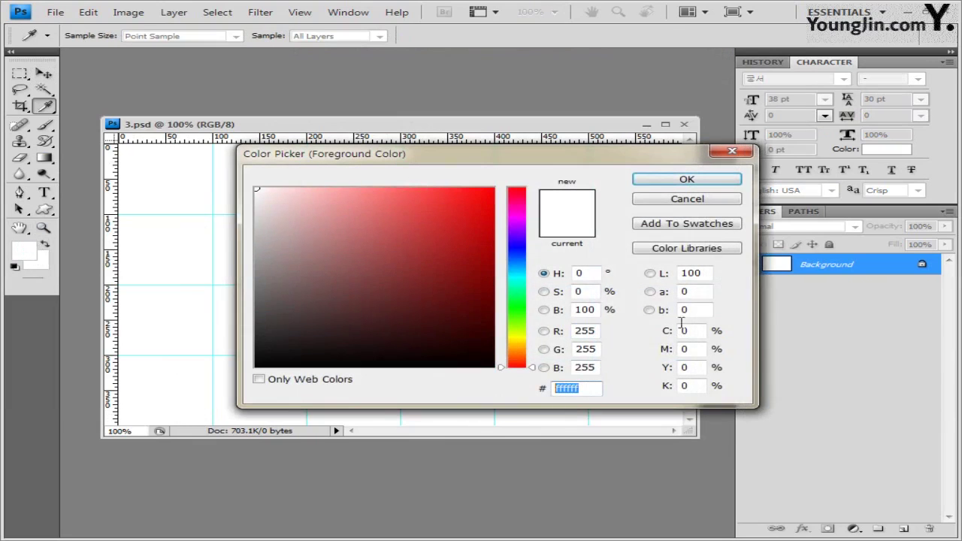
{"action": "left_click", "coordinate": [685, 181]}
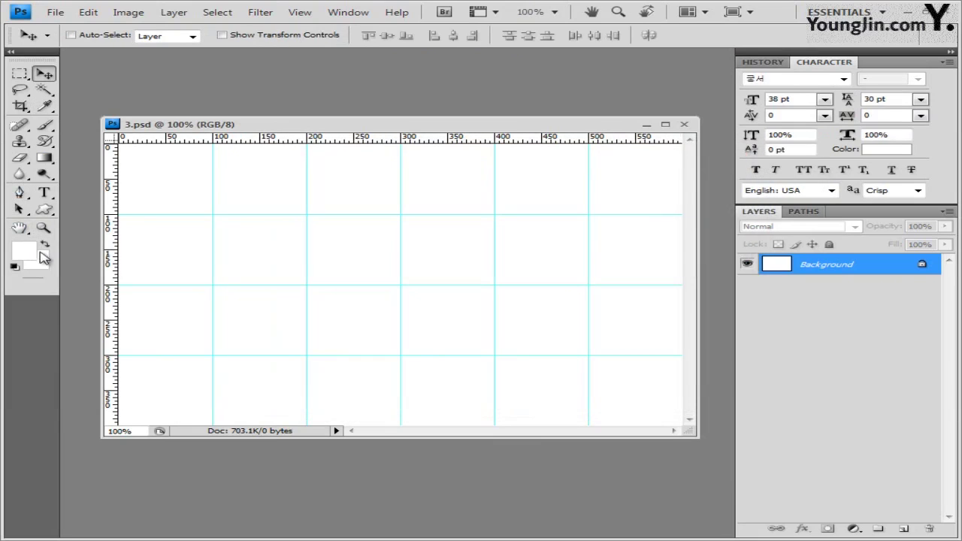
{"action": "left_click", "coordinate": [44, 256]}
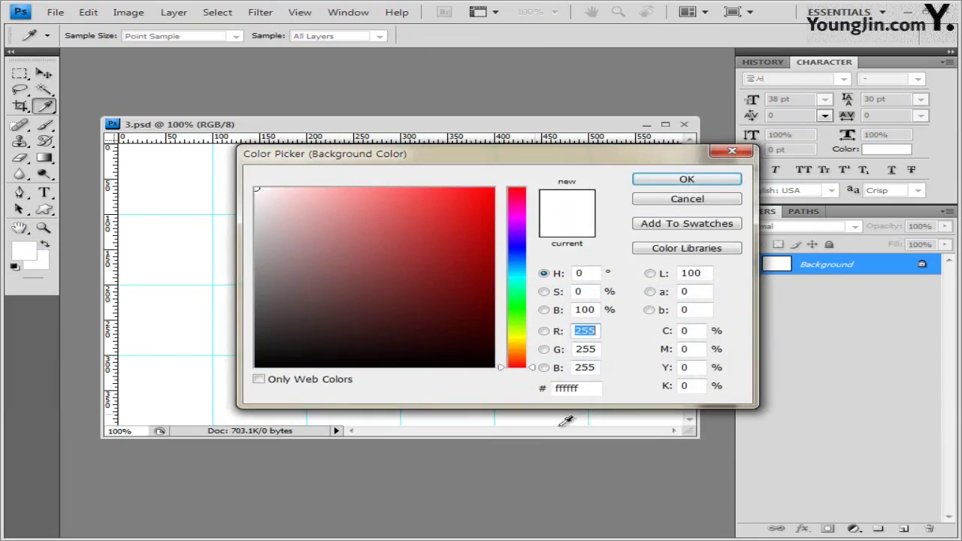
{"action": "double_click", "coordinate": [587, 388]}
{"action": "type", "text": "e18f2f"}
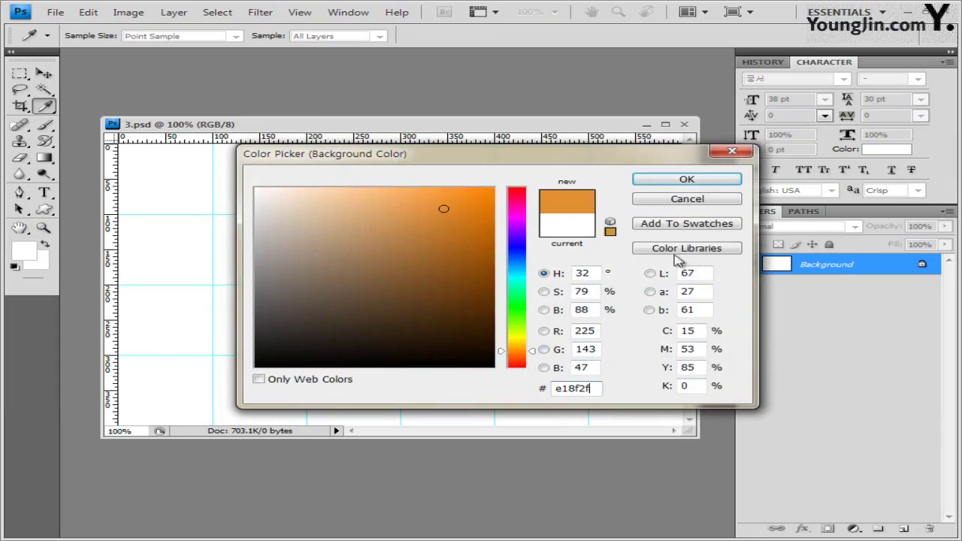
{"action": "left_click", "coordinate": [687, 180]}
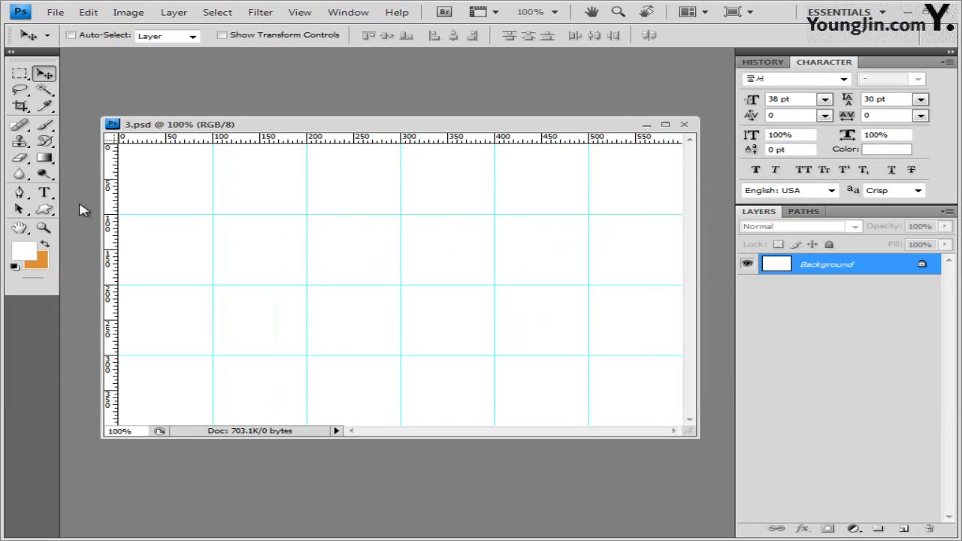
Set the Gradient tool to the Foreground to Background preset.
{"action": "left_click", "coordinate": [46, 160]}
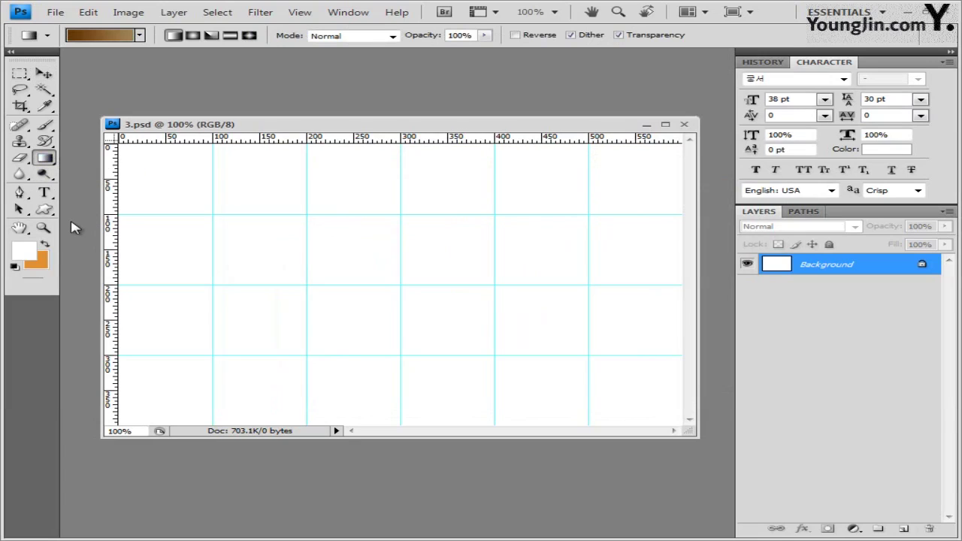
{"action": "left_click", "coordinate": [112, 36]}
{"action": "left_click", "coordinate": [358, 158]}
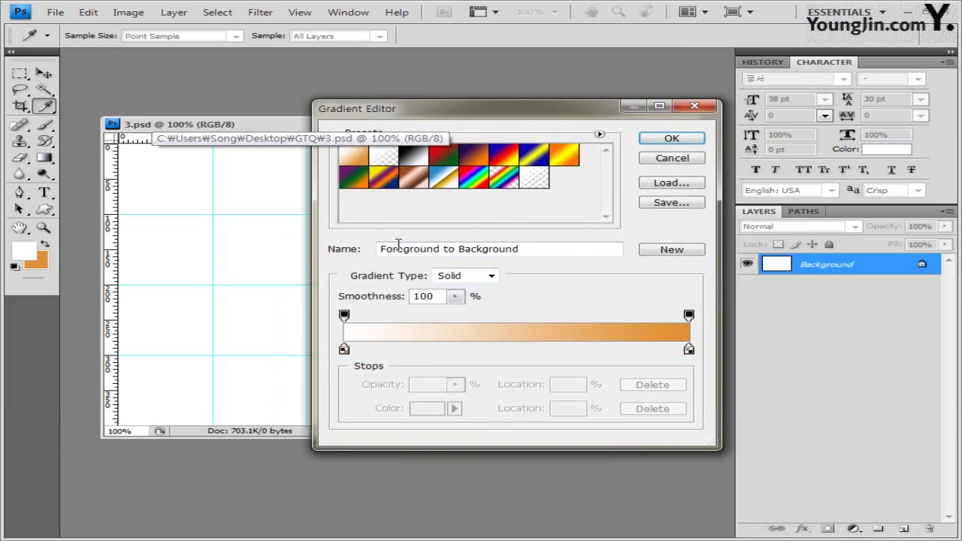
{"action": "double_click", "coordinate": [517, 249]}
{"action": "left_click_drag", "start_coordinate": [361, 250], "coordinate": [361, 255]}
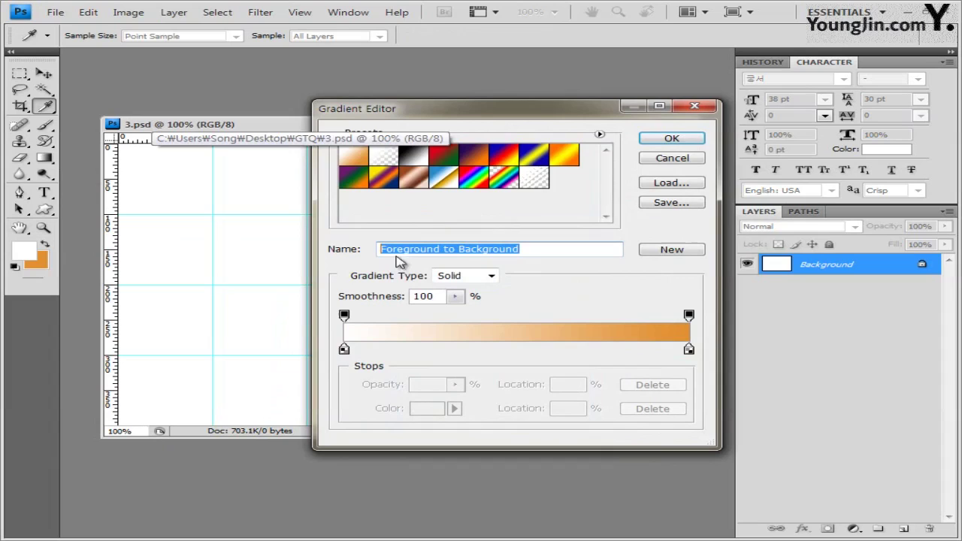
{"action": "left_click", "coordinate": [694, 140]}
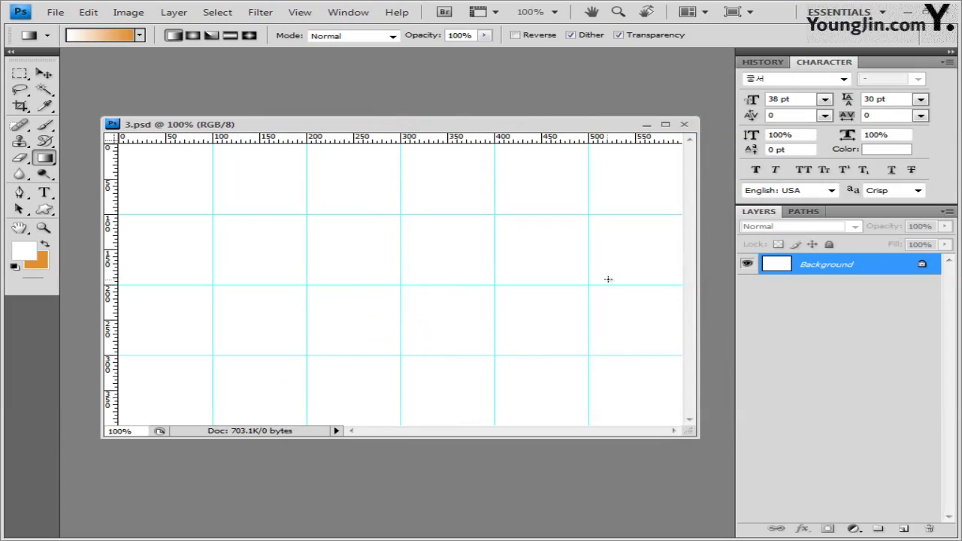
Fill the background with a horizontal linear gradient, white to orange, running from about x = 550 px back to x = 300 px.
{"action": "left_click_drag", "start_coordinate": [589, 284], "coordinate": [310, 283]}
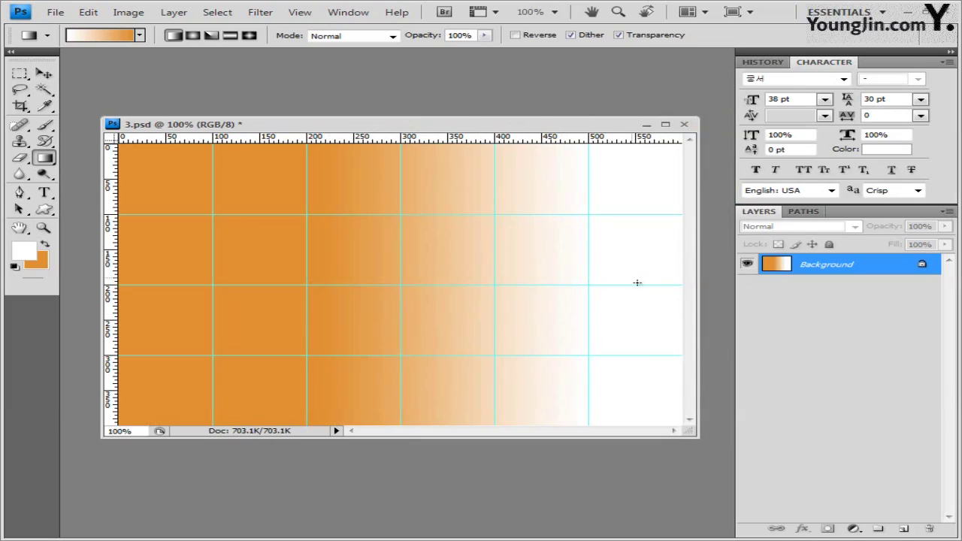
{"action": "left_click_drag", "start_coordinate": [620, 280], "coordinate": [290, 306]}
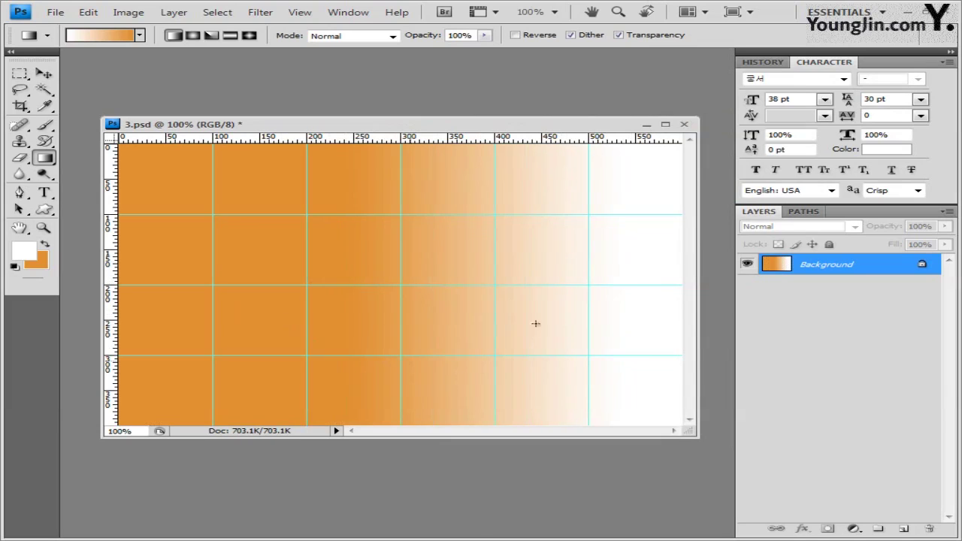
{"action": "left_click_drag", "start_coordinate": [634, 267], "coordinate": [403, 268]}
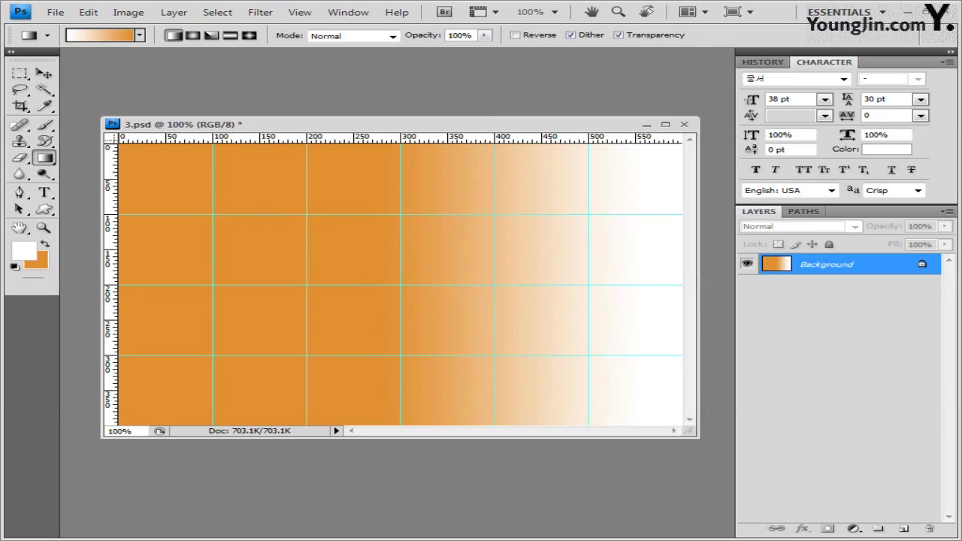
Open 1급-7.jpg from the 기출문제05 folder in Photoshop, paste its image into 3.psd as a new layer, and close the source file.
{"action": "key", "text": "alt+Tab"}
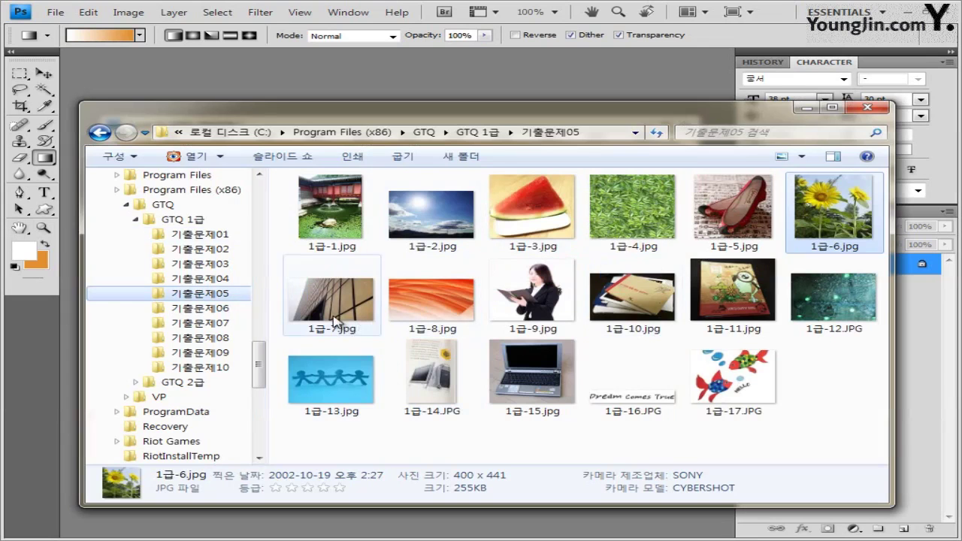
{"action": "left_click_drag", "start_coordinate": [333, 319], "coordinate": [154, 151]}
{"action": "key", "text": "v"}
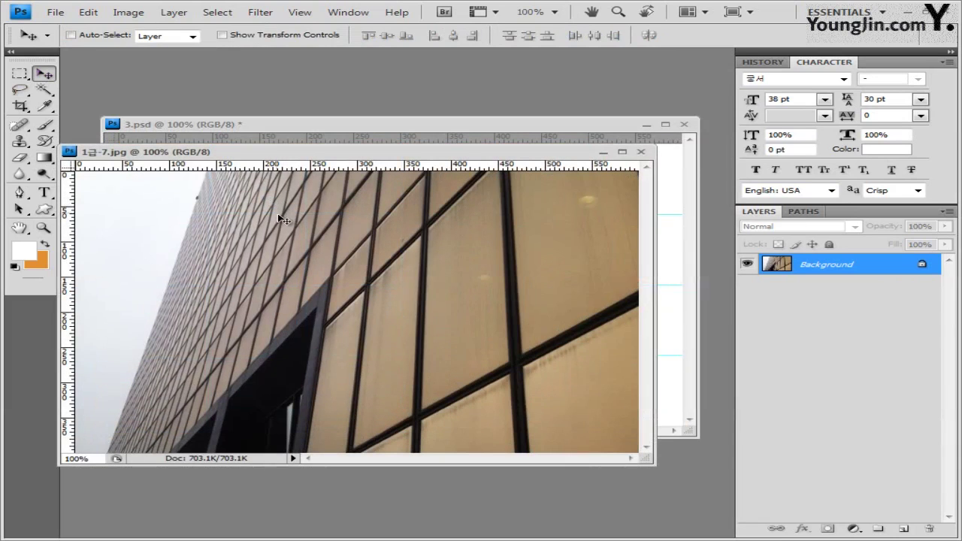
{"action": "left_click", "coordinate": [640, 151]}
{"action": "key", "text": "ctrl+v"}
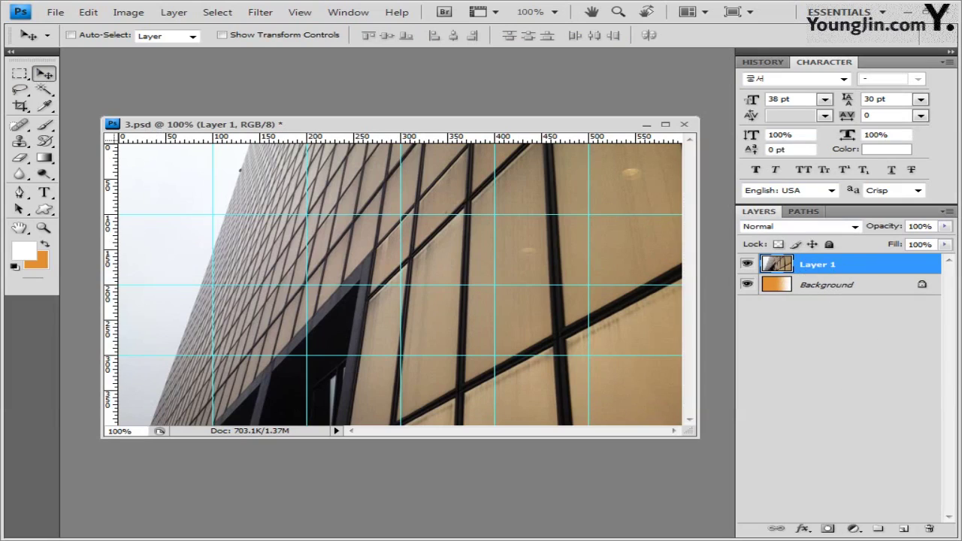
Add a layer mask to the building layer and fade out its left side with a white-to-black gradient from about x = 395 px to 120 px.
{"action": "left_click", "coordinate": [828, 529]}
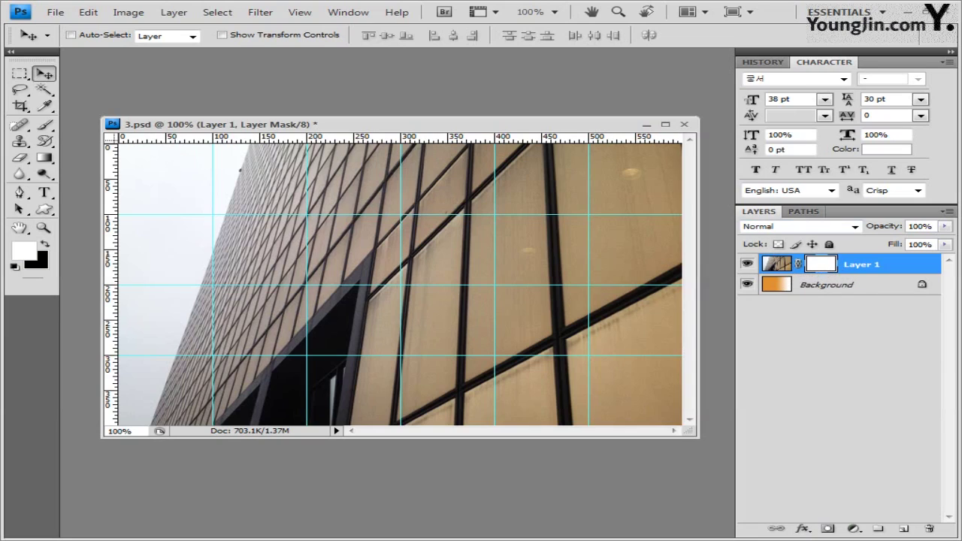
{"action": "left_click", "coordinate": [45, 249]}
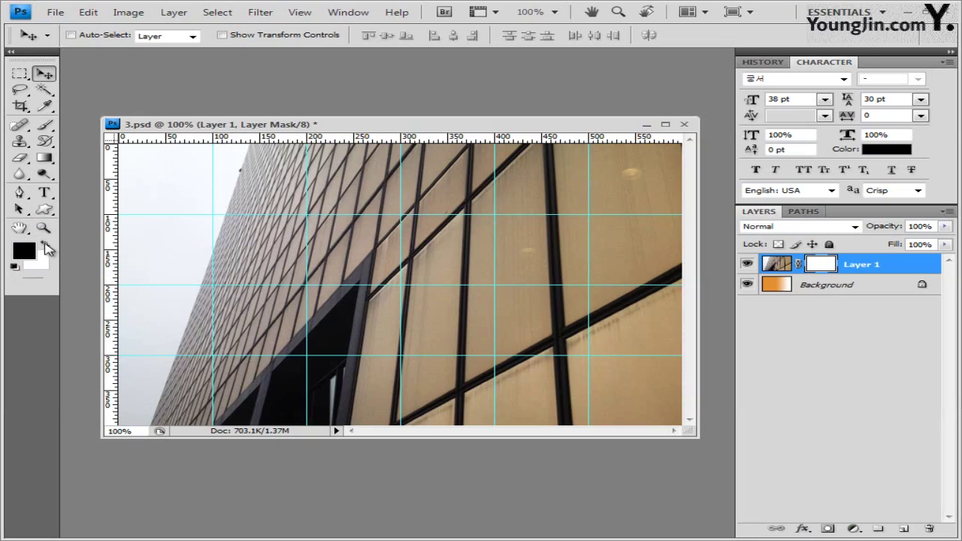
{"action": "left_click", "coordinate": [46, 246]}
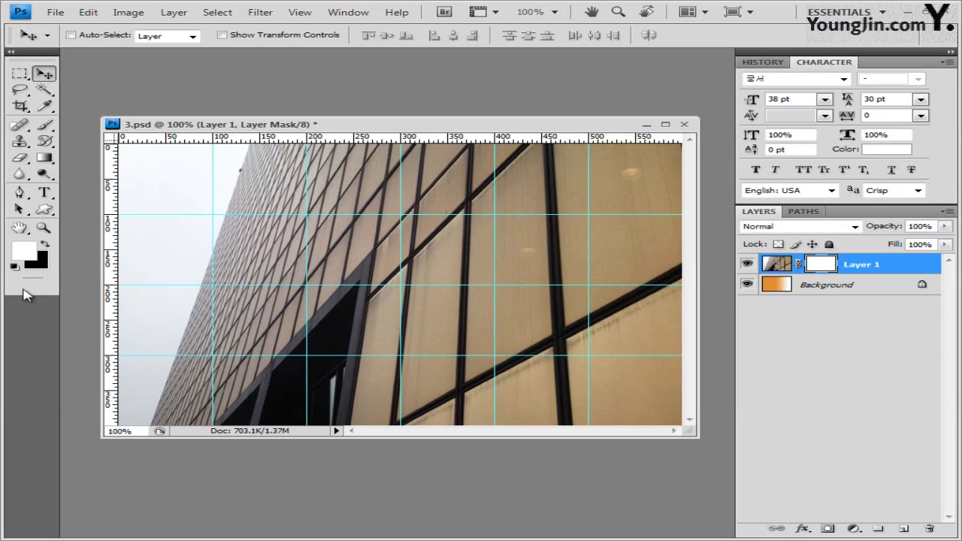
{"action": "left_click", "coordinate": [45, 158]}
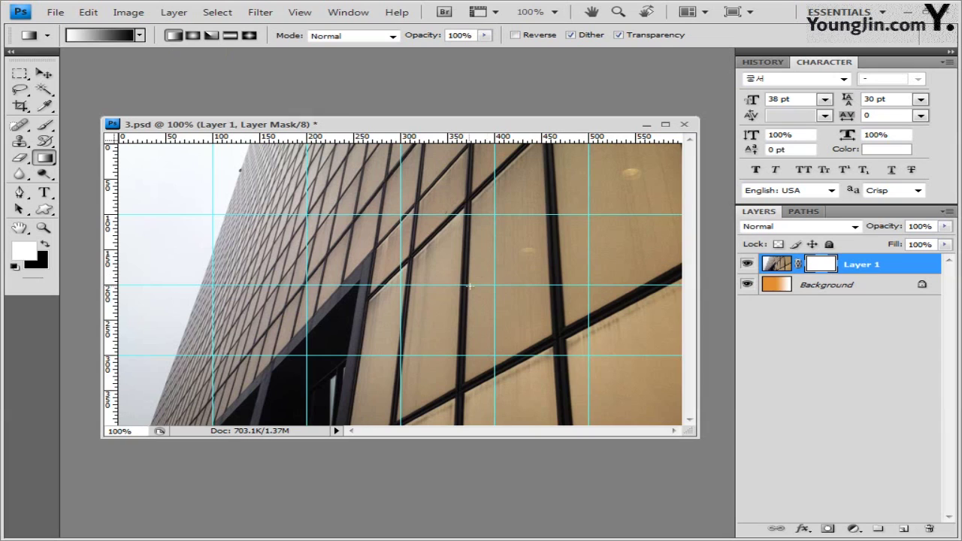
{"action": "left_click_drag", "start_coordinate": [489, 285], "coordinate": [233, 286]}
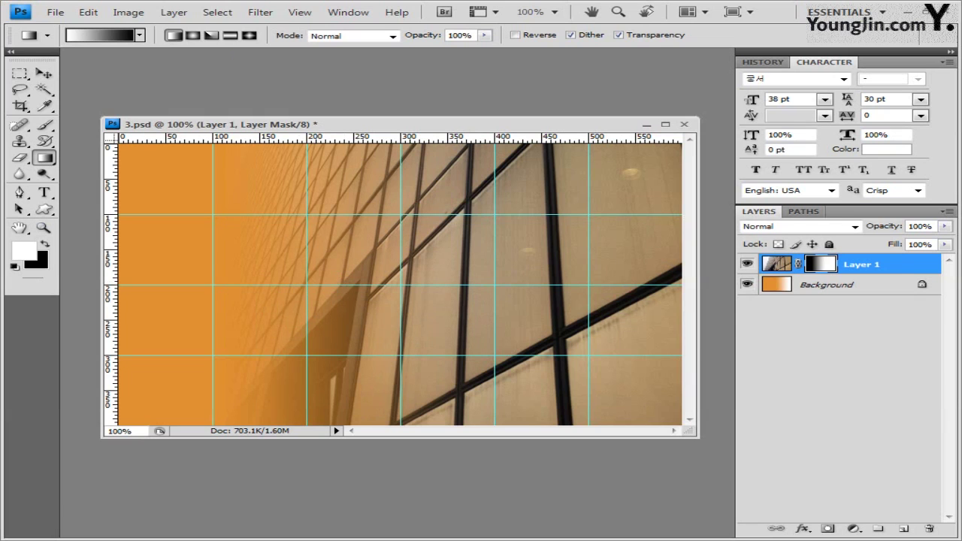
Open 1급-8.jpg from the image folder in Photoshop and paste its image into 3.psd as a new layer.
{"action": "key", "text": "alt+Tab"}
{"action": "left_click_drag", "start_coordinate": [429, 299], "coordinate": [344, 88]}
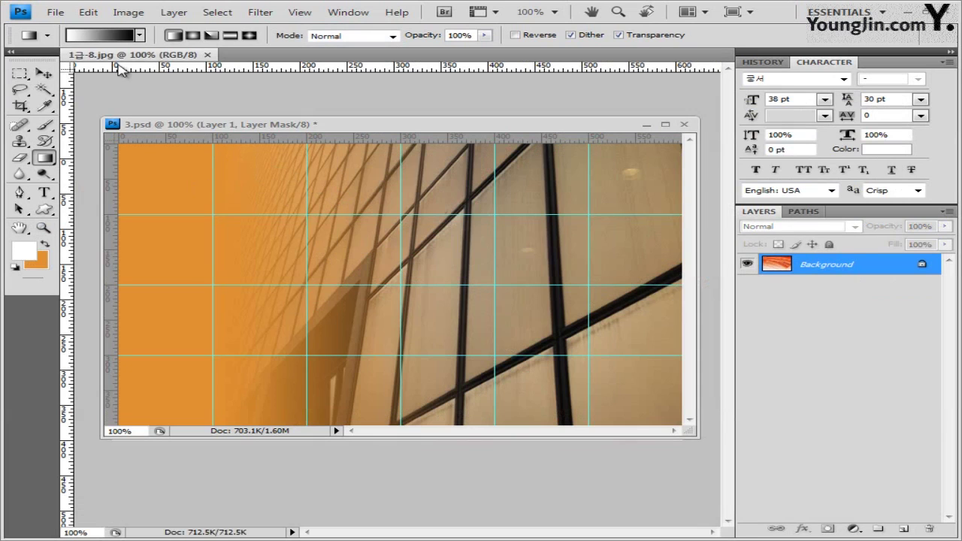
{"action": "left_click_drag", "start_coordinate": [120, 61], "coordinate": [134, 140]}
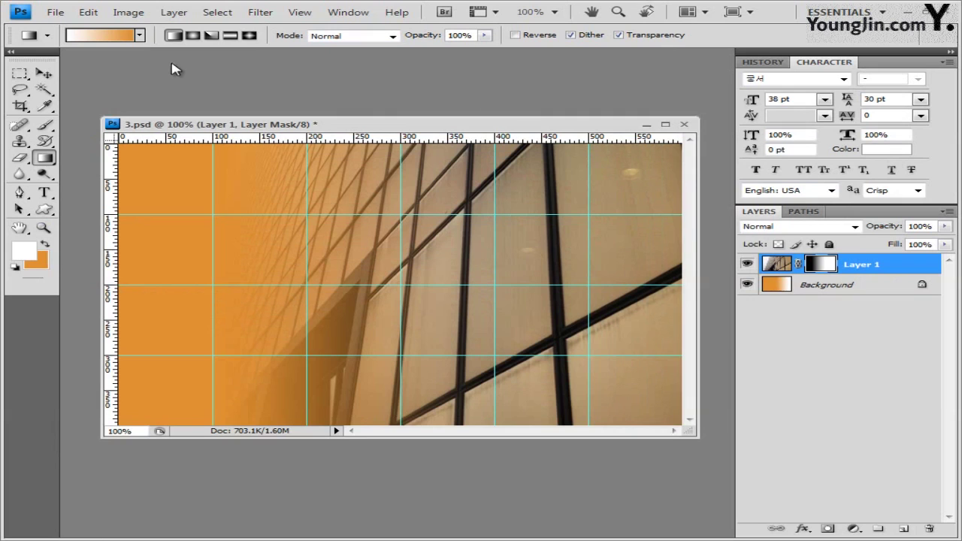
{"action": "key", "text": "ctrl+v"}
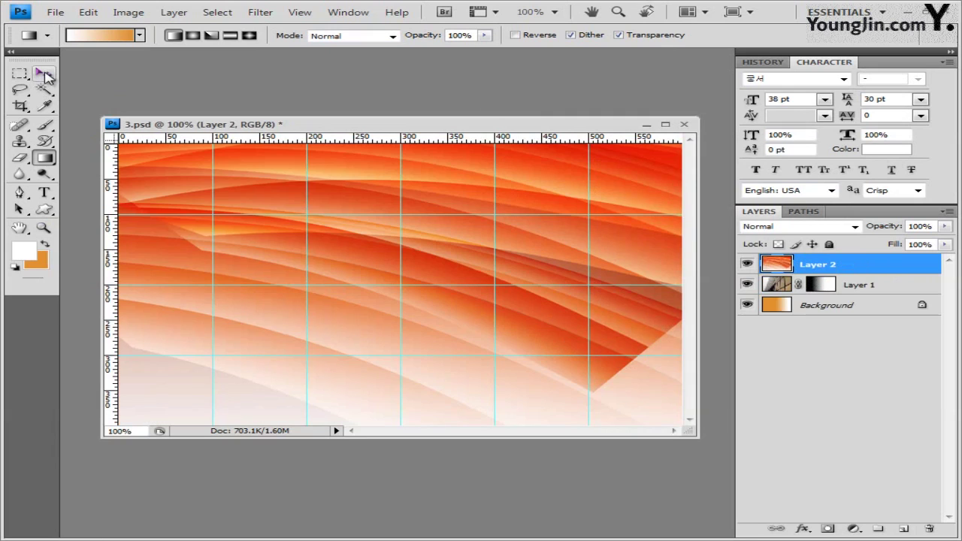
{"action": "left_click", "coordinate": [43, 74]}
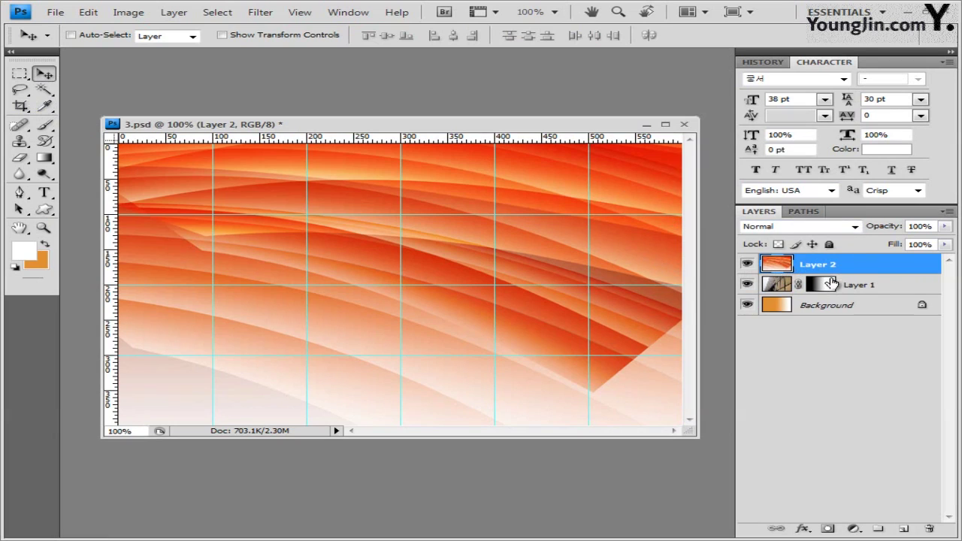
Add a layer mask to Layer 2 and fade out its lower-right area with a Black, White gradient from about (460, 365) to (155, 65) px.
{"action": "left_click", "coordinate": [827, 529]}
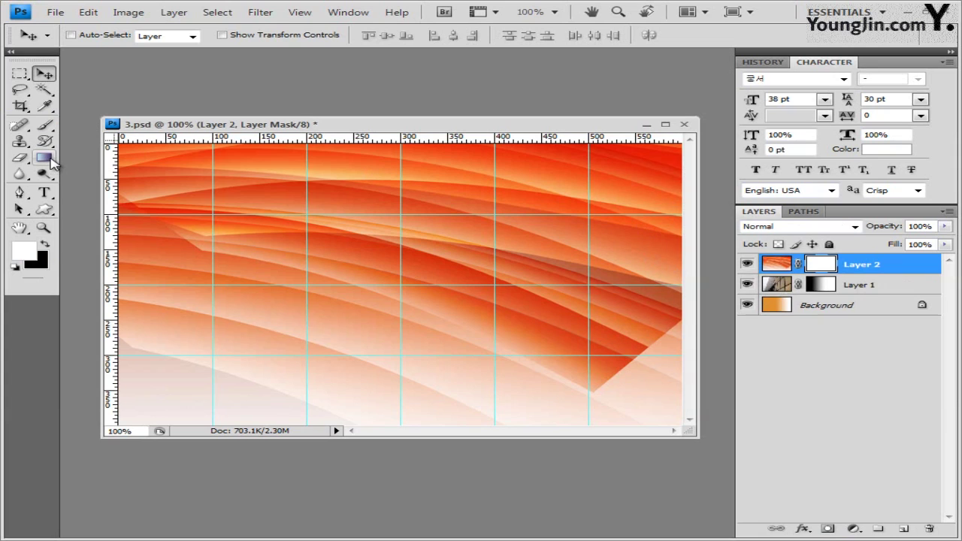
{"action": "left_click", "coordinate": [46, 159]}
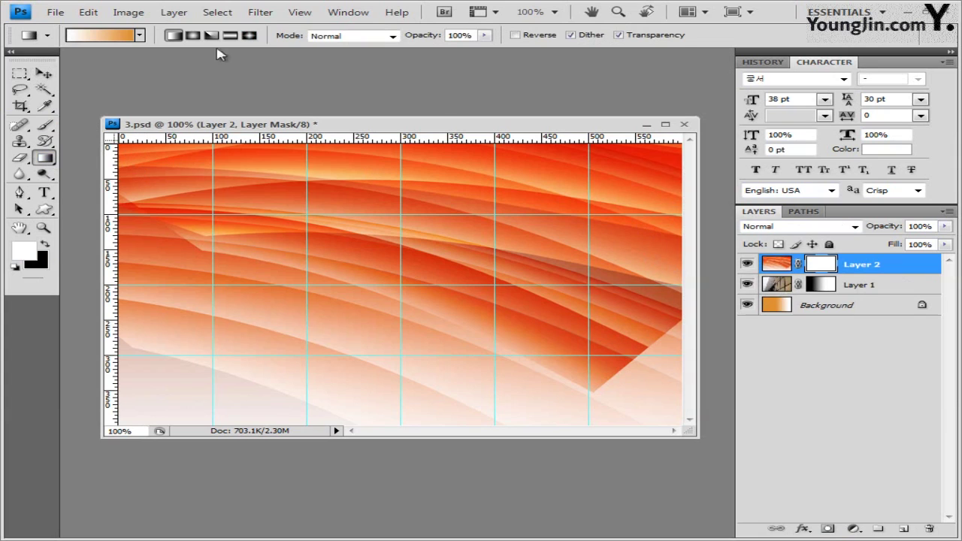
{"action": "left_click", "coordinate": [113, 36]}
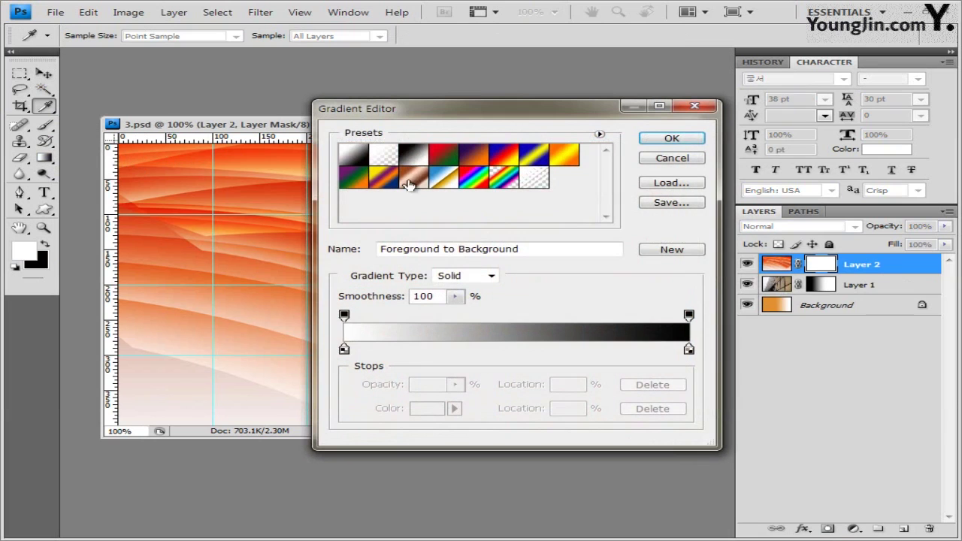
{"action": "left_click", "coordinate": [415, 155]}
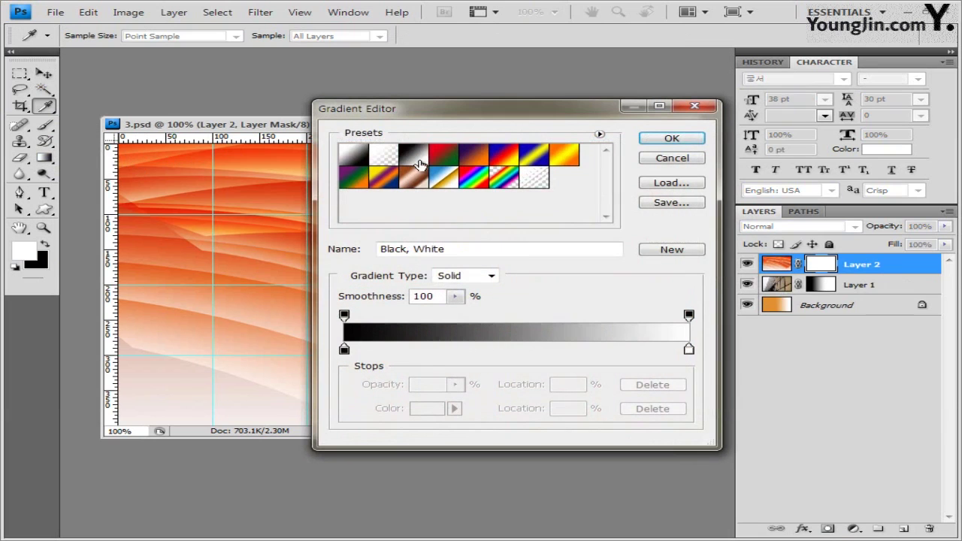
{"action": "left_click", "coordinate": [673, 139]}
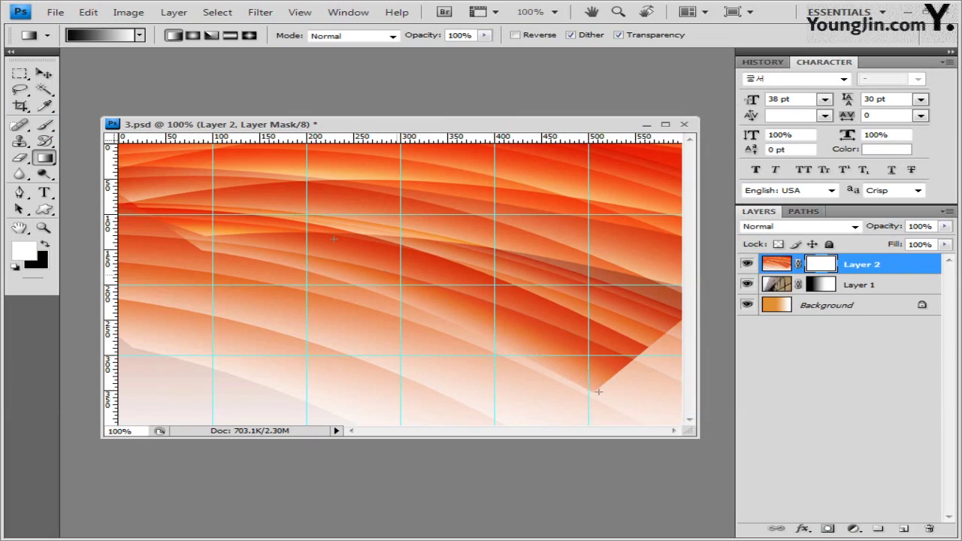
{"action": "left_click_drag", "start_coordinate": [598, 391], "coordinate": [270, 211]}
{"action": "left_click_drag", "start_coordinate": [591, 406], "coordinate": [339, 181]}
{"action": "left_click_drag", "start_coordinate": [552, 402], "coordinate": [262, 188]}
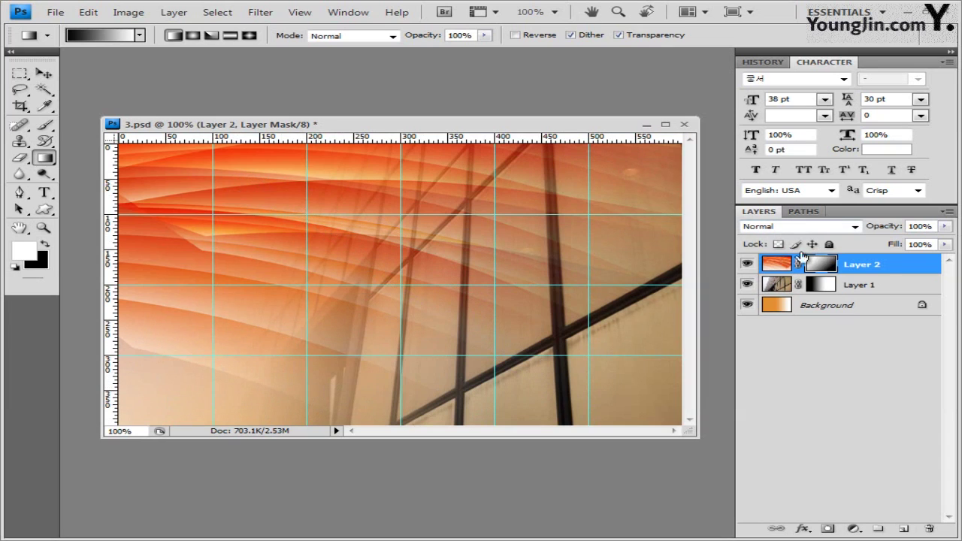
Set the blending mode of the orange wave layer to Linear Burn and its opacity to 80%.
{"action": "left_click", "coordinate": [876, 265]}
{"action": "left_click", "coordinate": [855, 227]}
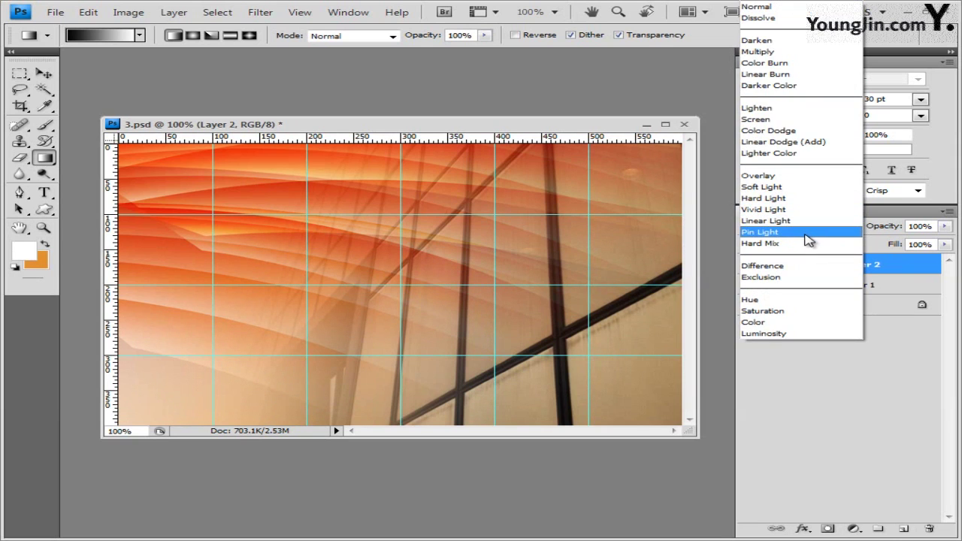
{"action": "left_click", "coordinate": [795, 75]}
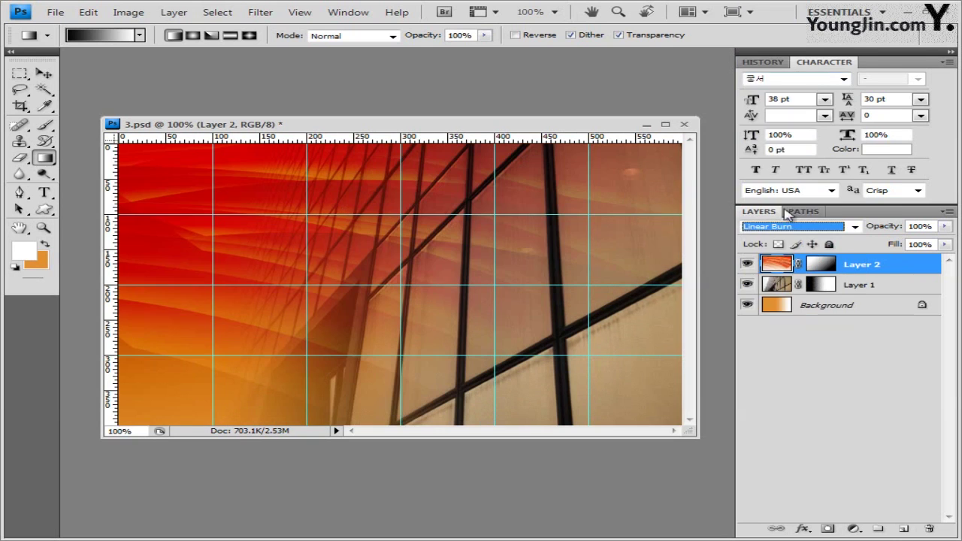
{"action": "left_click", "coordinate": [946, 227]}
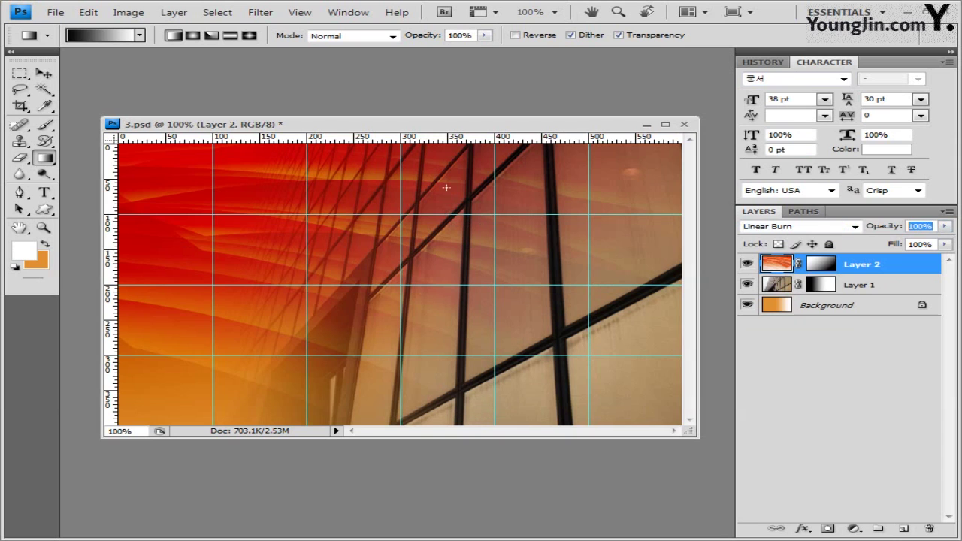
{"action": "type", "text": "80"}
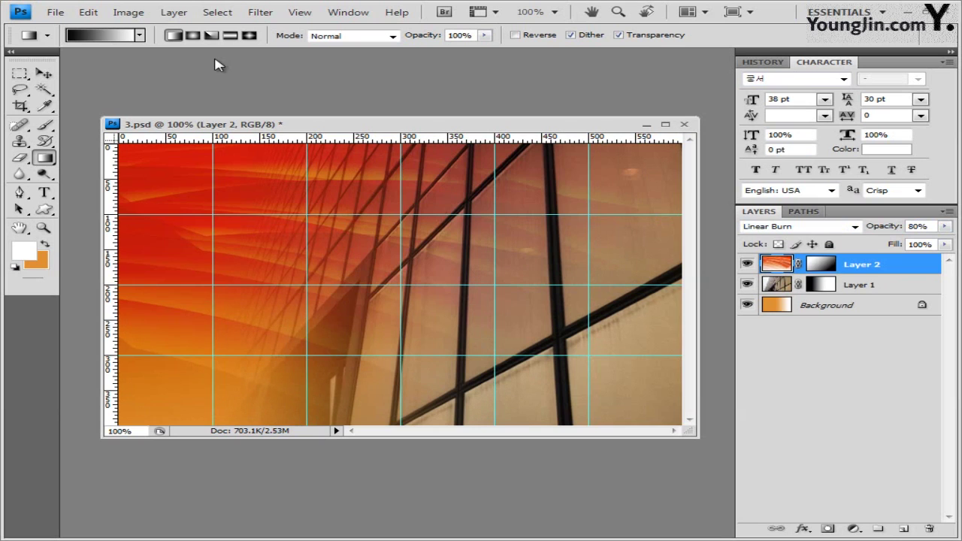
Open 1급-9.jpg from the 기출문제05 folder in Photoshop and activate the Magic Wand tool.
{"action": "key", "text": "alt+Tab"}
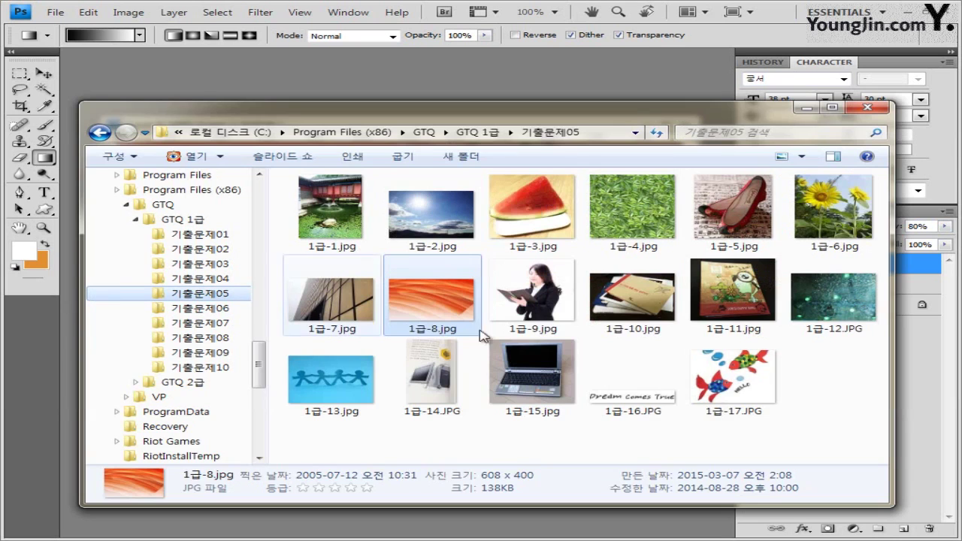
{"action": "left_click_drag", "start_coordinate": [519, 301], "coordinate": [444, 90]}
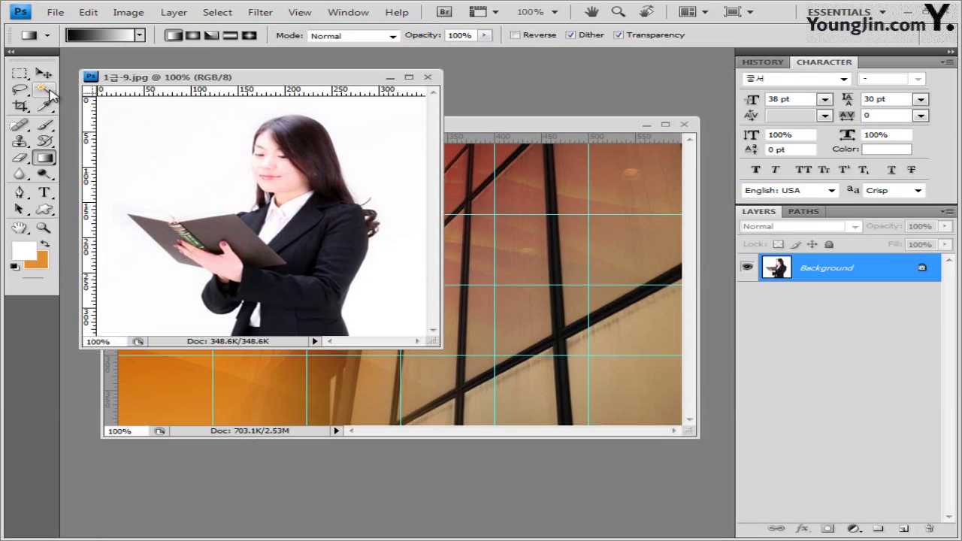
{"action": "left_click", "coordinate": [43, 90]}
Try to select the white background around the woman with the Magic Wand at a tolerance of 20.
{"action": "double_click", "coordinate": [210, 34]}
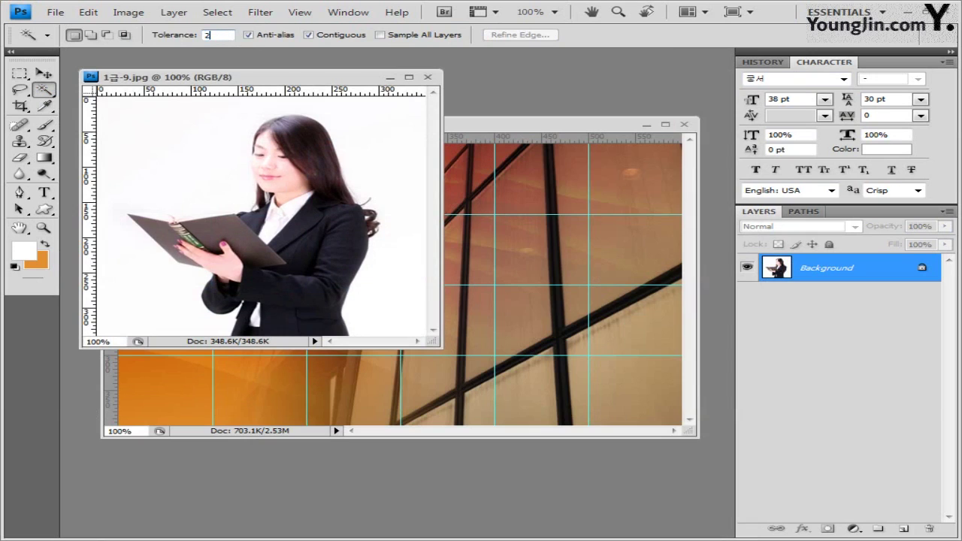
{"action": "left_click", "coordinate": [183, 139]}
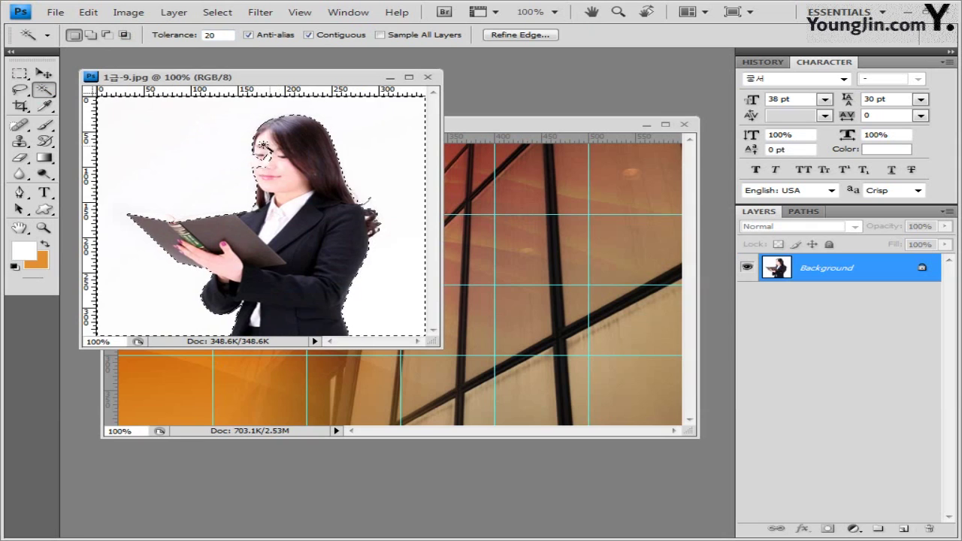
Reselect the white background with the Magic Wand at a tolerance of 5, add the missed areas, and invert the selection onto the woman.
{"action": "double_click", "coordinate": [210, 34]}
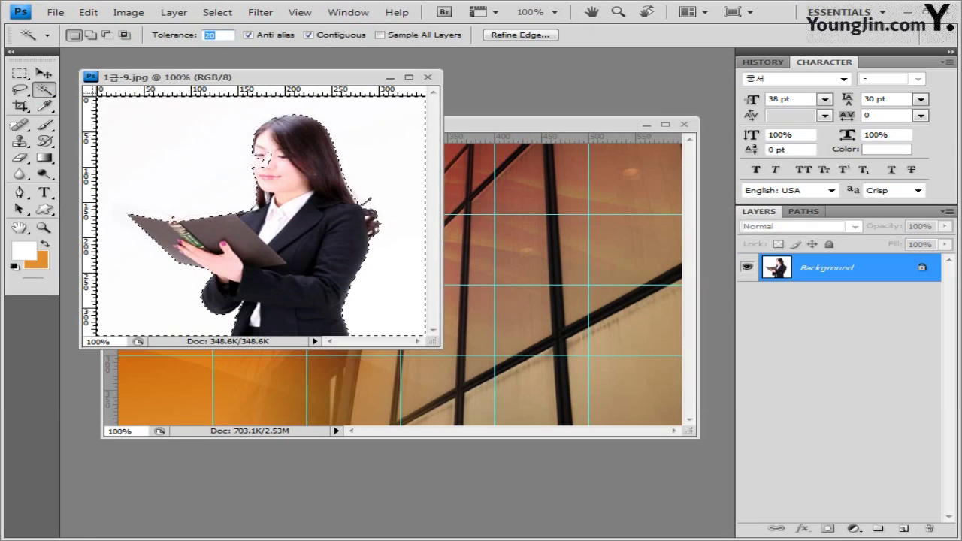
{"action": "type", "text": "5"}
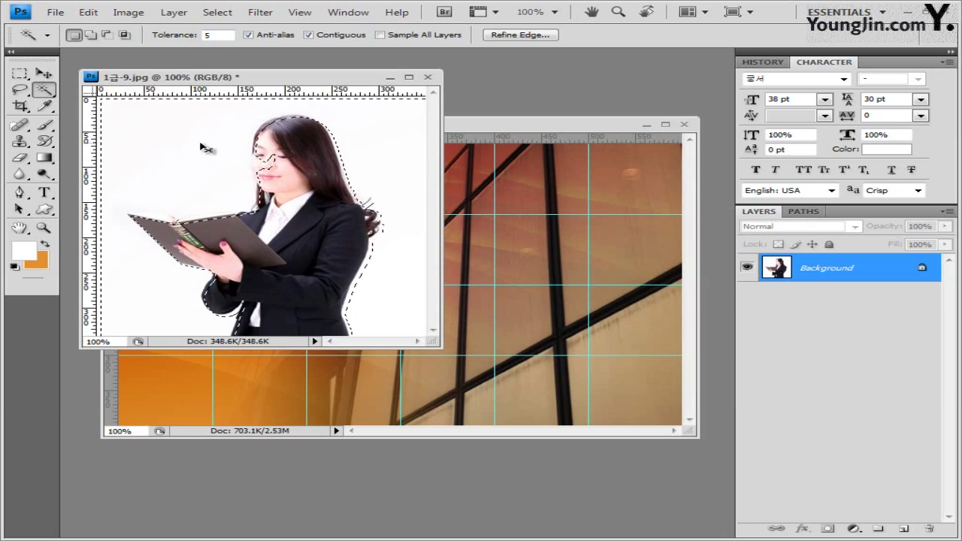
{"action": "key", "text": "ctrl+d"}
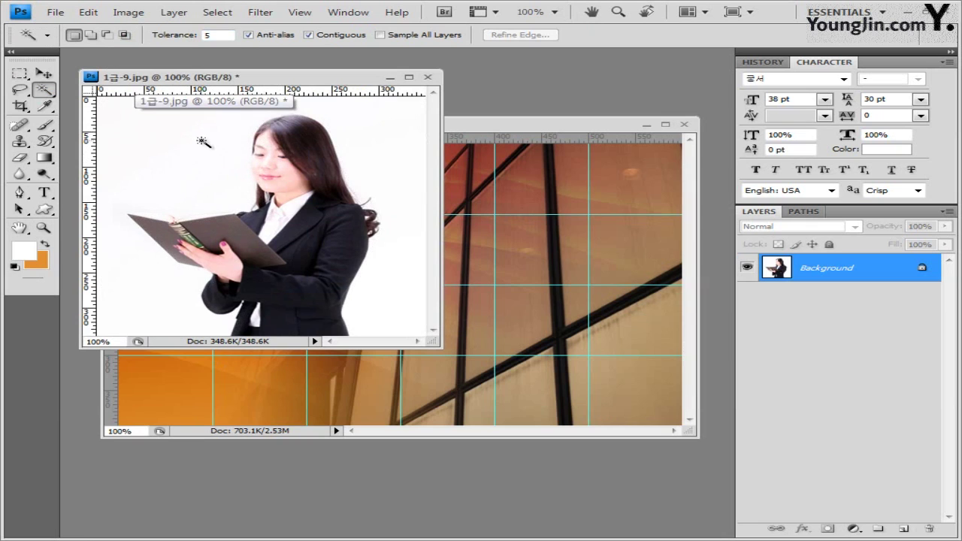
{"action": "left_click", "coordinate": [200, 150]}
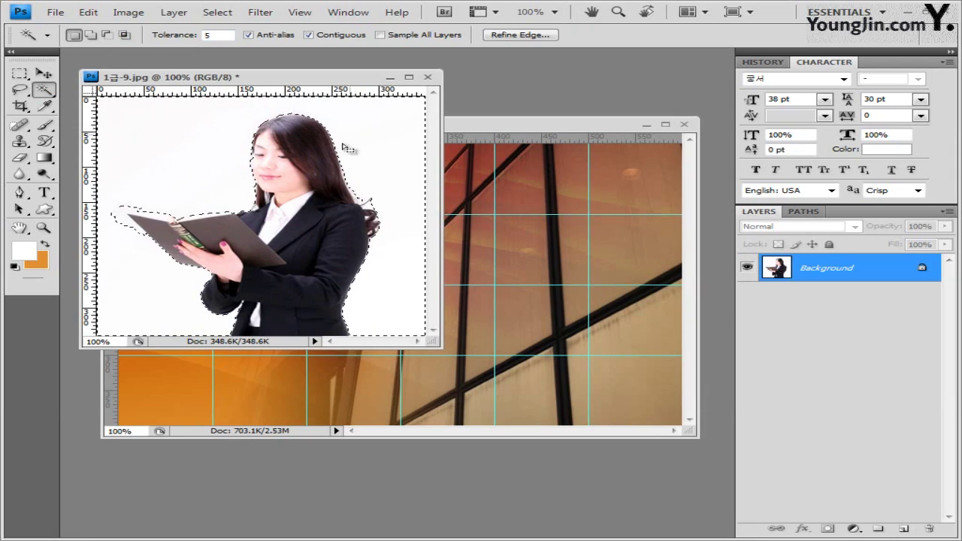
{"action": "key", "text": "shift"}
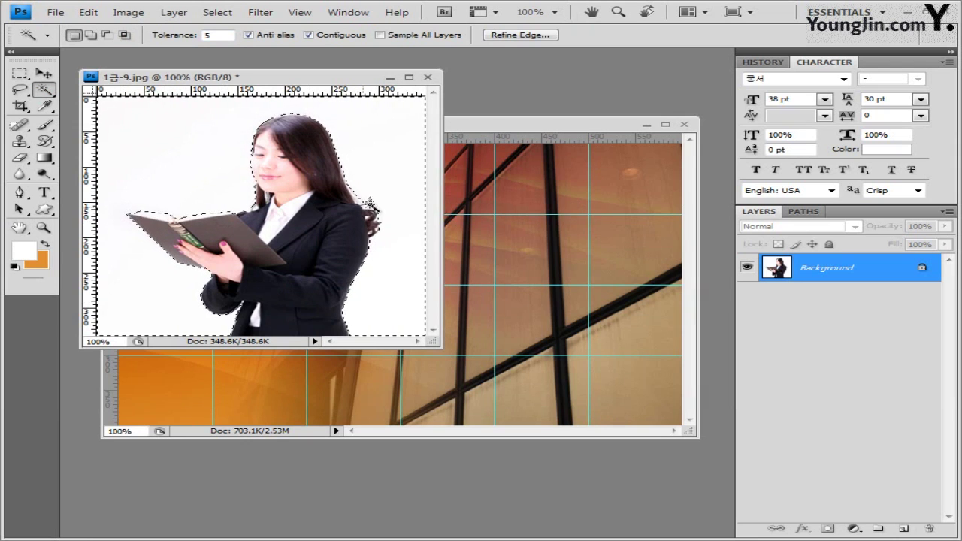
{"action": "key", "text": "shift"}
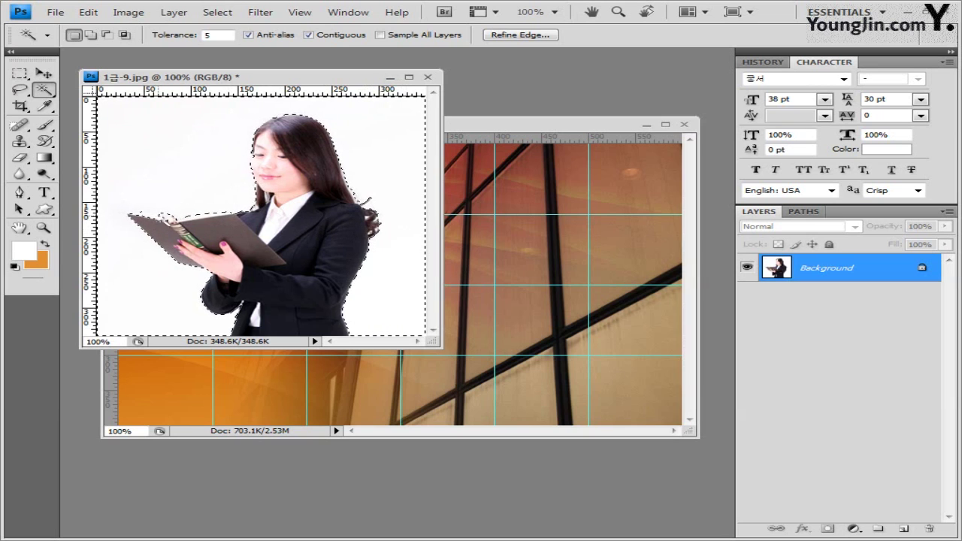
{"action": "left_click", "coordinate": [217, 12]}
{"action": "left_click", "coordinate": [249, 67]}
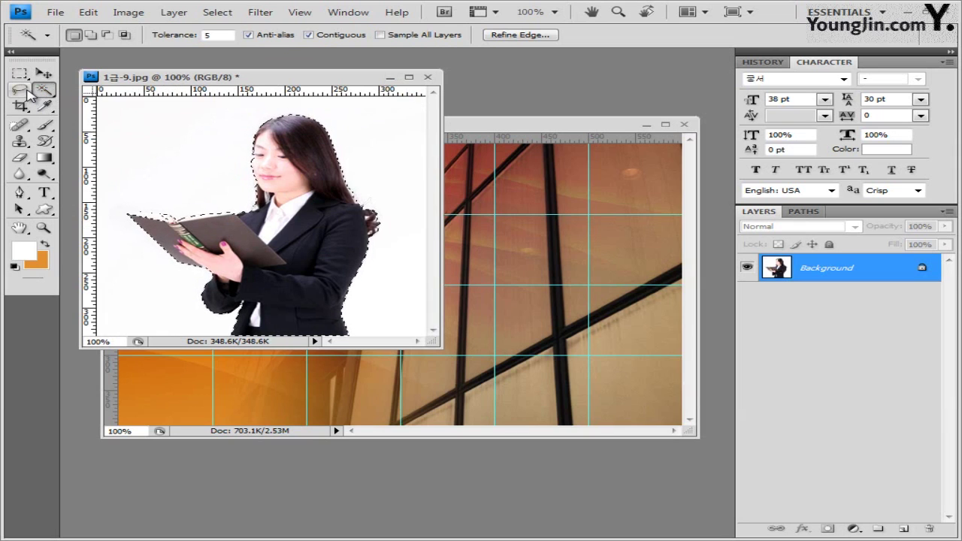
Add the missing parts of the book's page edges and the woman's face to the selection with the Lasso tool.
{"action": "left_click_drag", "start_coordinate": [29, 93], "coordinate": [72, 87]}
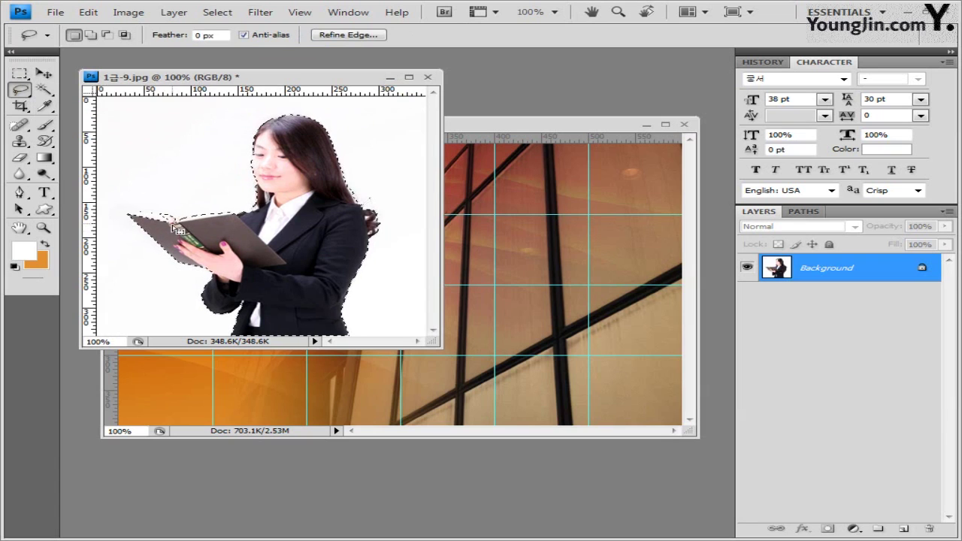
{"action": "key", "text": "shift"}
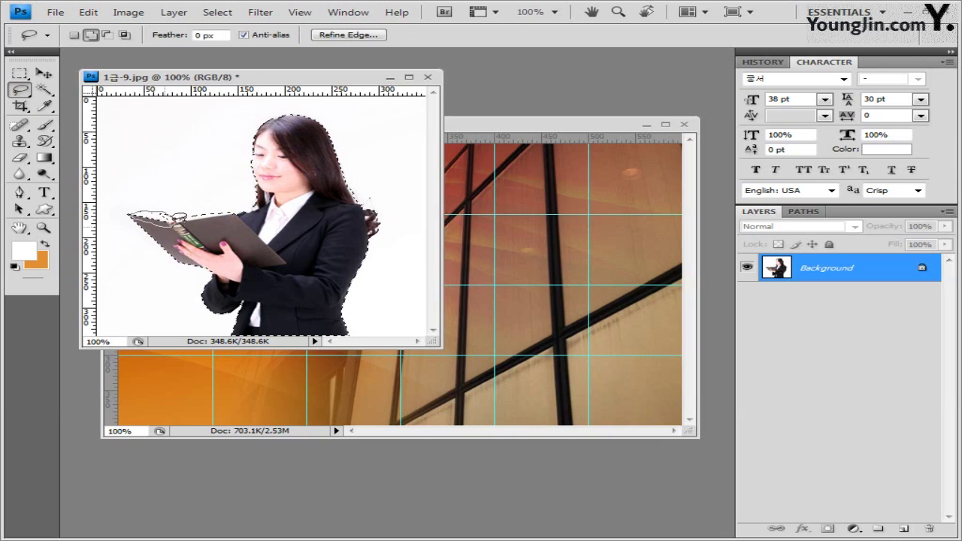
{"action": "left_click_drag", "start_coordinate": [179, 216], "coordinate": [162, 220]}
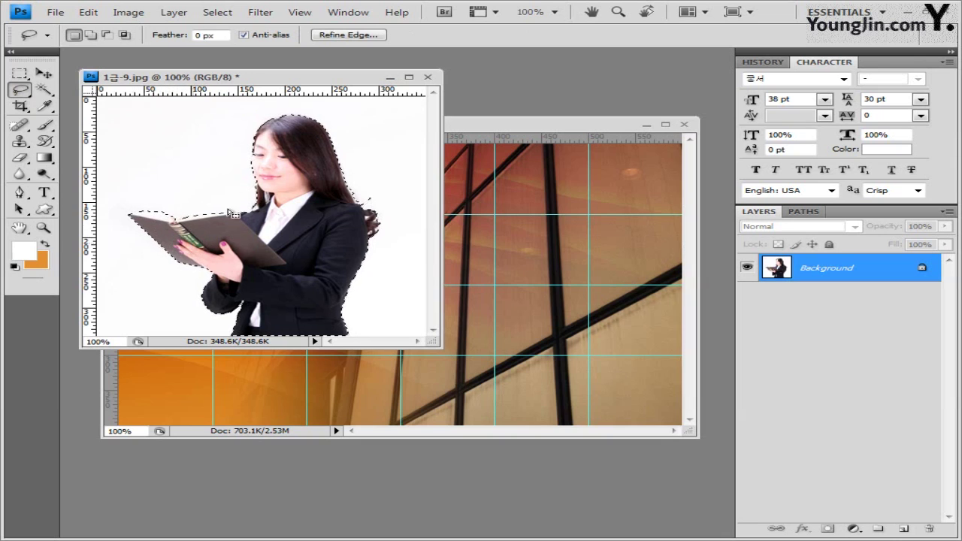
{"action": "key", "text": "shift"}
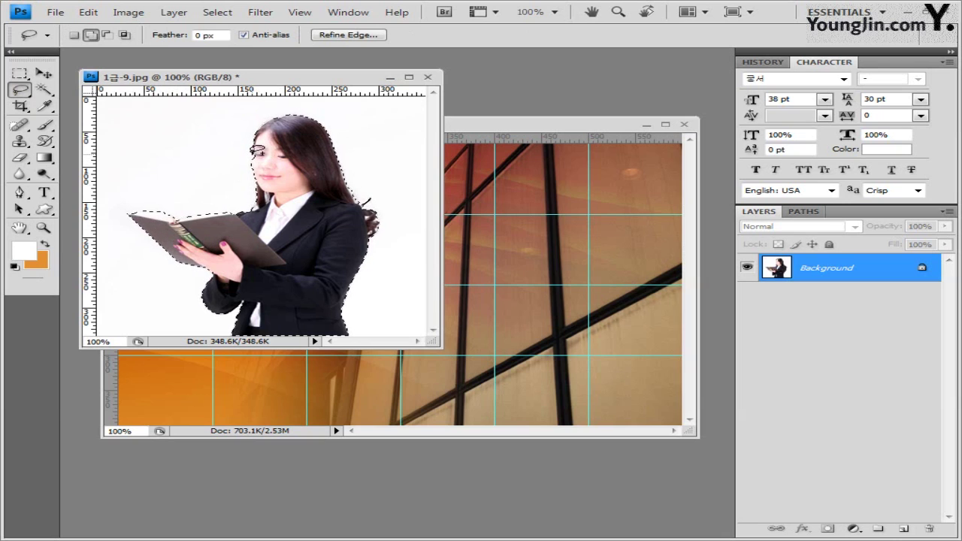
{"action": "mouse_move", "coordinate": [258, 152]}
{"action": "left_mouse_down"}
{"action": "mouse_move", "coordinate": [260, 164]}
{"action": "mouse_move", "coordinate": [271, 149]}
{"action": "mouse_move", "coordinate": [254, 159]}
{"action": "mouse_move", "coordinate": [276, 162]}
{"action": "mouse_move", "coordinate": [265, 172]}
{"action": "left_mouse_up"}
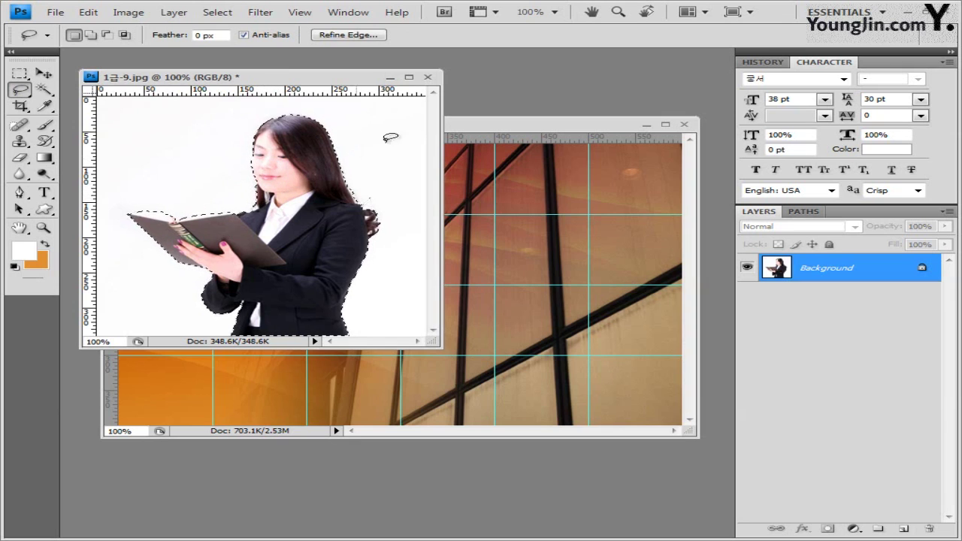
Copy the selected woman, close 1급-9.jpg without saving, and paste her into 3.psd as a new layer.
{"action": "key", "text": "ctrl+w"}
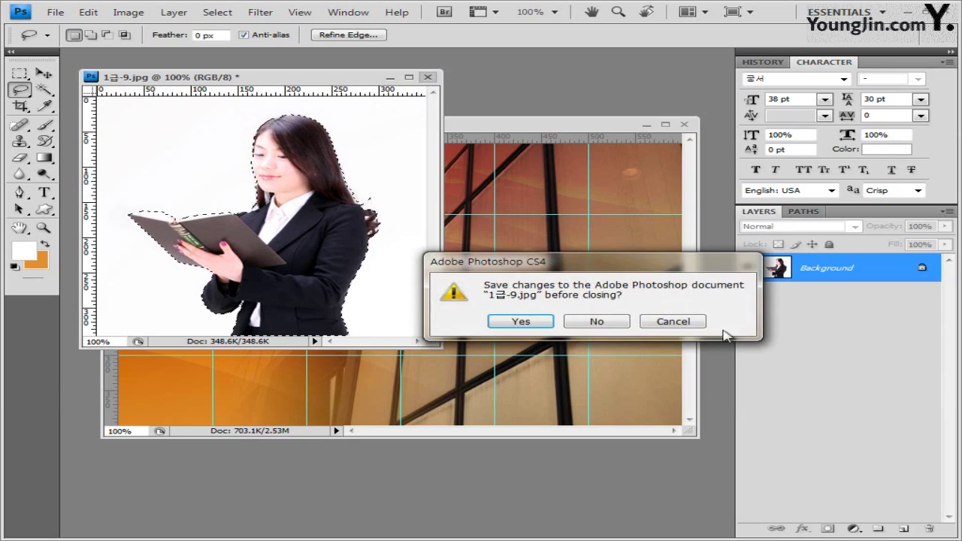
{"action": "left_click", "coordinate": [621, 324]}
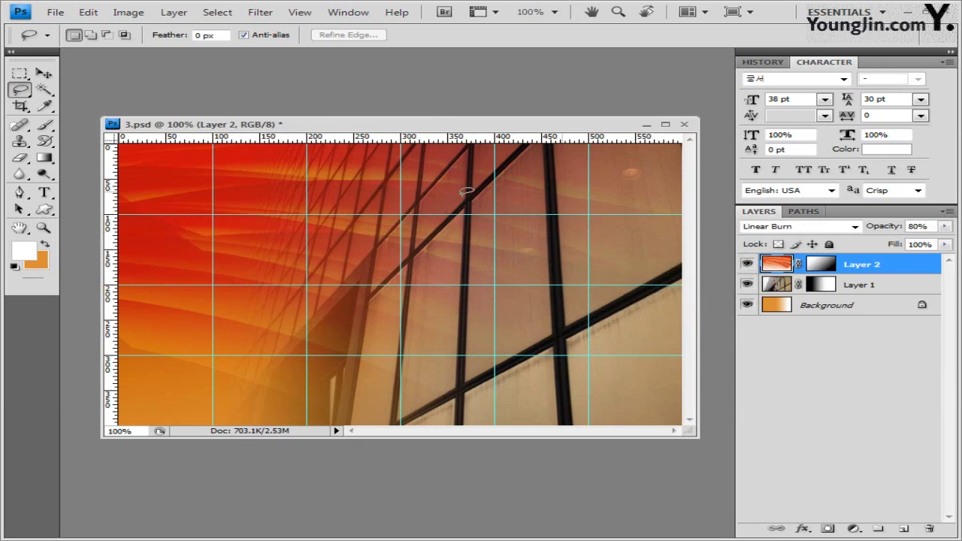
{"action": "key", "text": "ctrl+v"}
Scale the woman layer proportionally to about 73.6% and place it in the lower-right corner of the canvas.
{"action": "key", "text": "v"}
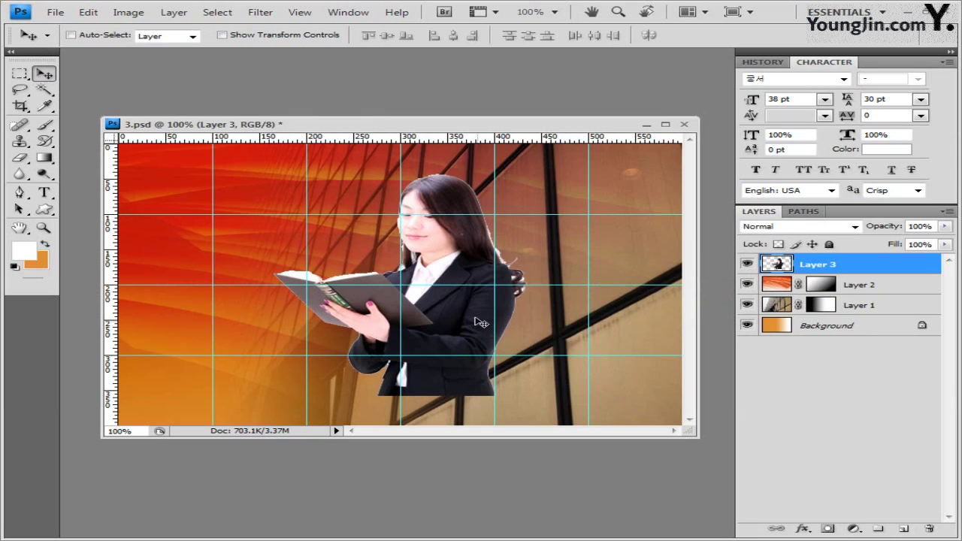
{"action": "left_click_drag", "start_coordinate": [480, 322], "coordinate": [624, 353]}
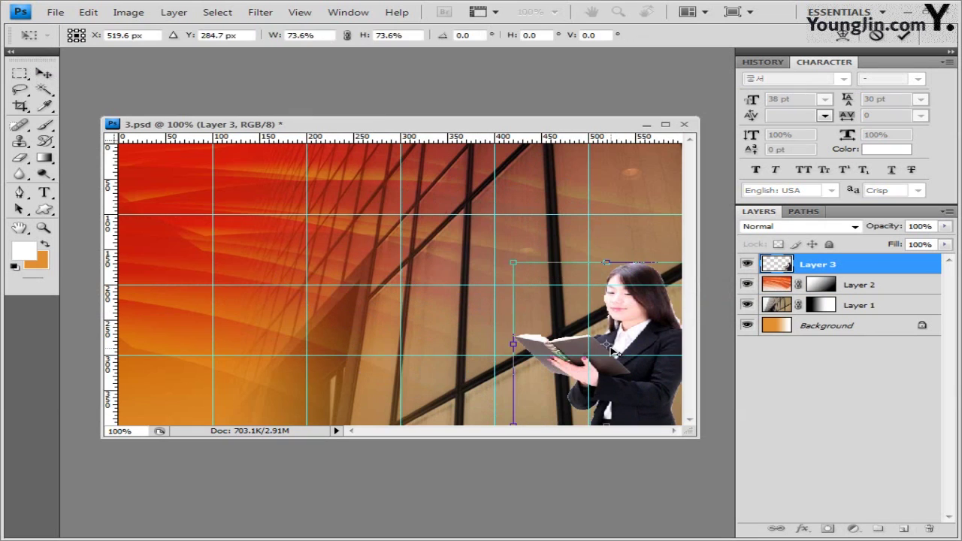
{"action": "key", "text": "Return"}
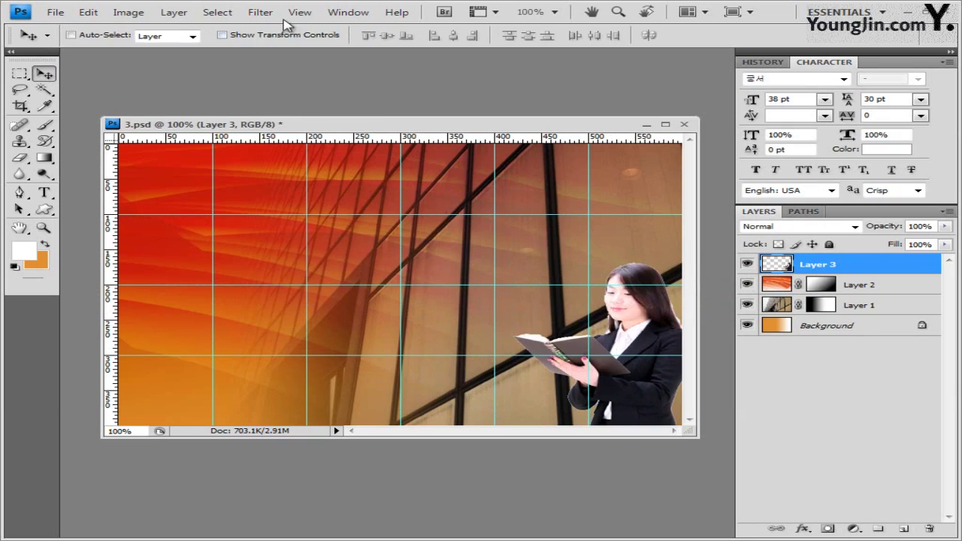
Apply the Rough Pastels filter to the woman layer with its current settings.
{"action": "left_click", "coordinate": [268, 17]}
{"action": "mouse_move", "coordinate": [301, 118]}
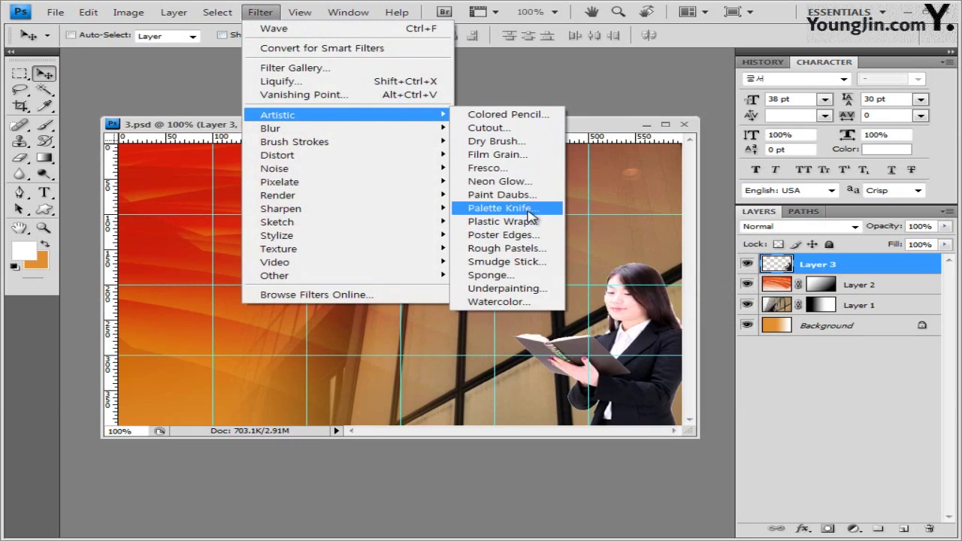
{"action": "left_click", "coordinate": [511, 248]}
{"action": "left_click", "coordinate": [834, 39]}
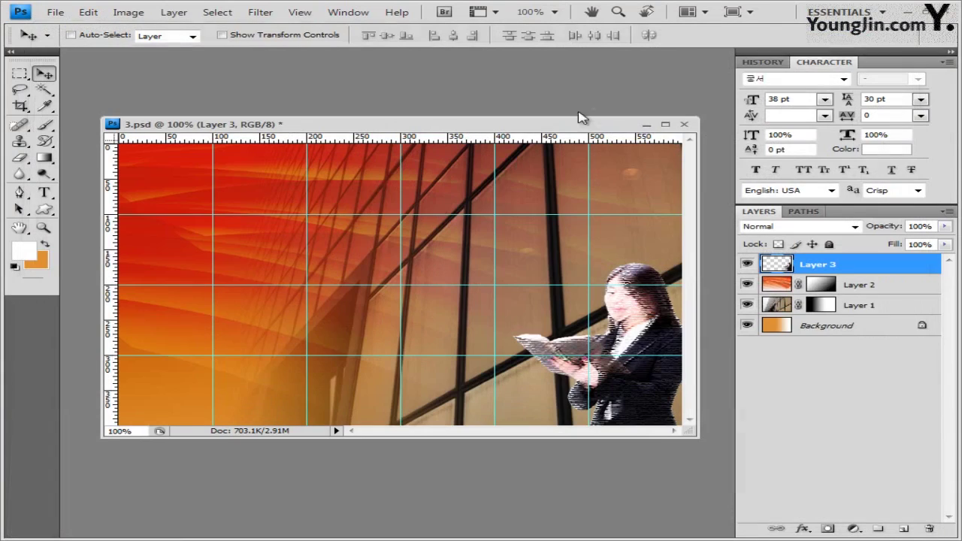
Add an Inner Glow layer style to the woman layer.
{"action": "left_click", "coordinate": [801, 529]}
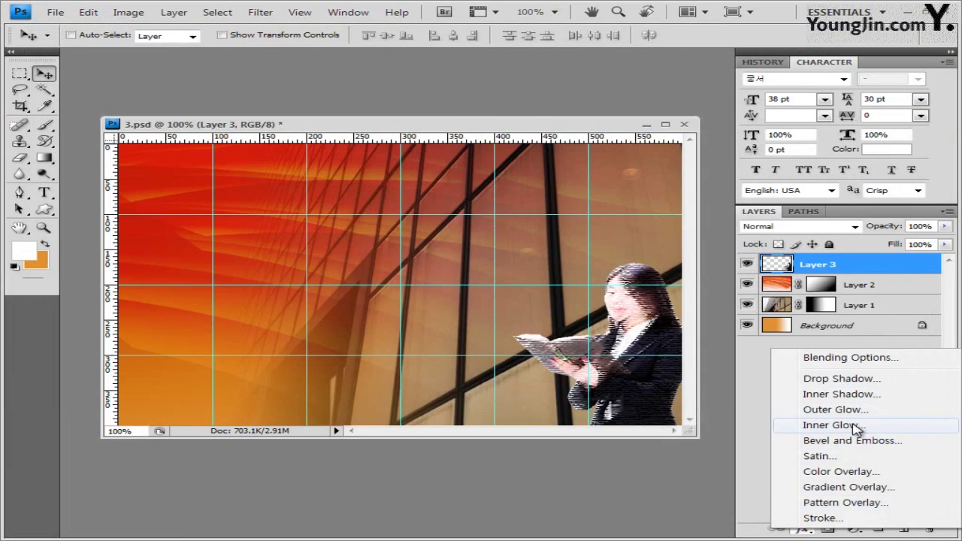
{"action": "left_click", "coordinate": [857, 425]}
{"action": "left_click", "coordinate": [790, 304]}
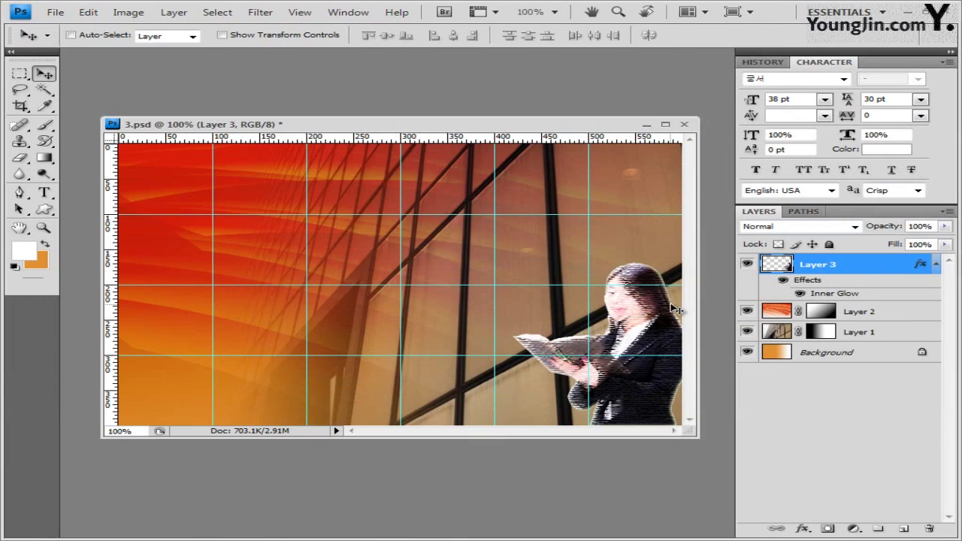
Switch to File Explorer, open 1급-10.jpg from the 기출문제05 folder in Photoshop, and float it in its own window.
{"action": "key", "text": "alt+Tab"}
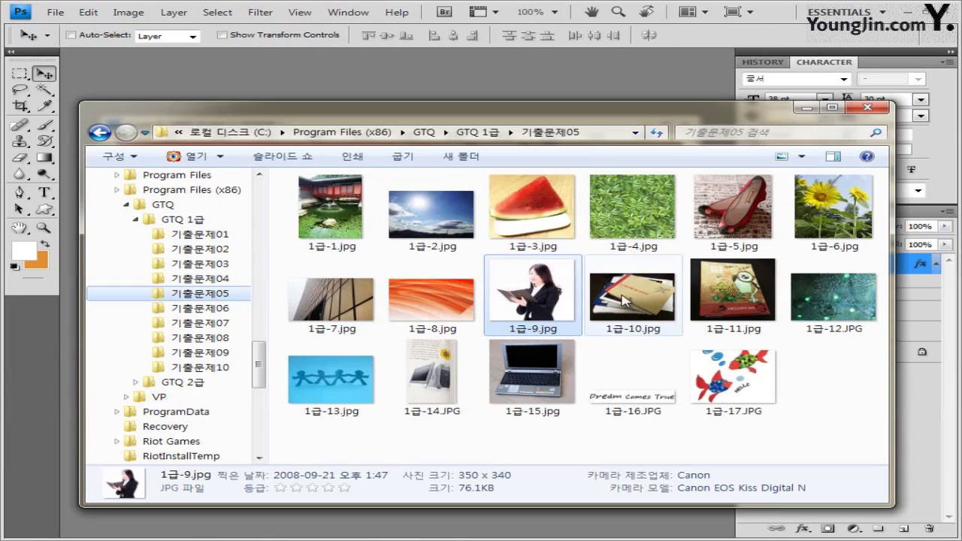
{"action": "left_click_drag", "start_coordinate": [633, 297], "coordinate": [340, 73]}
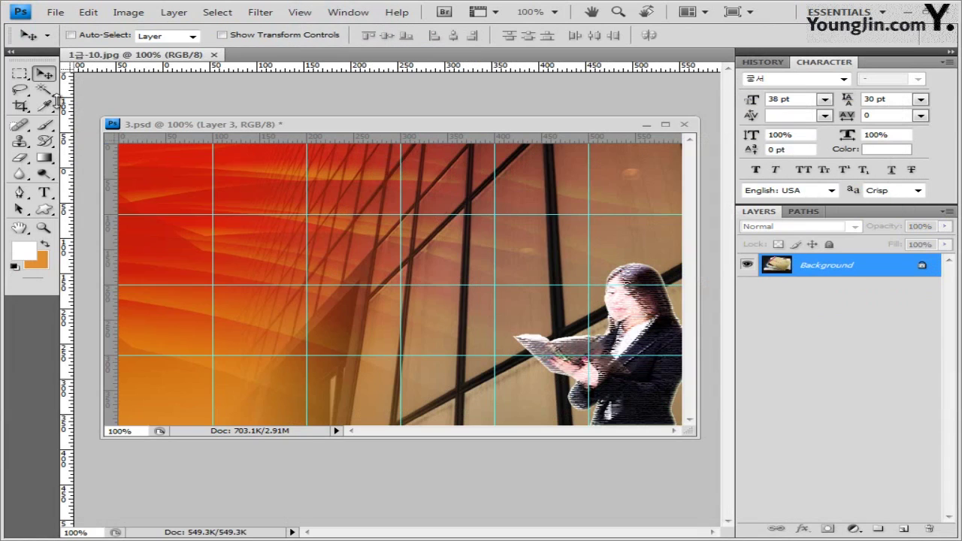
{"action": "left_click_drag", "start_coordinate": [131, 54], "coordinate": [191, 84]}
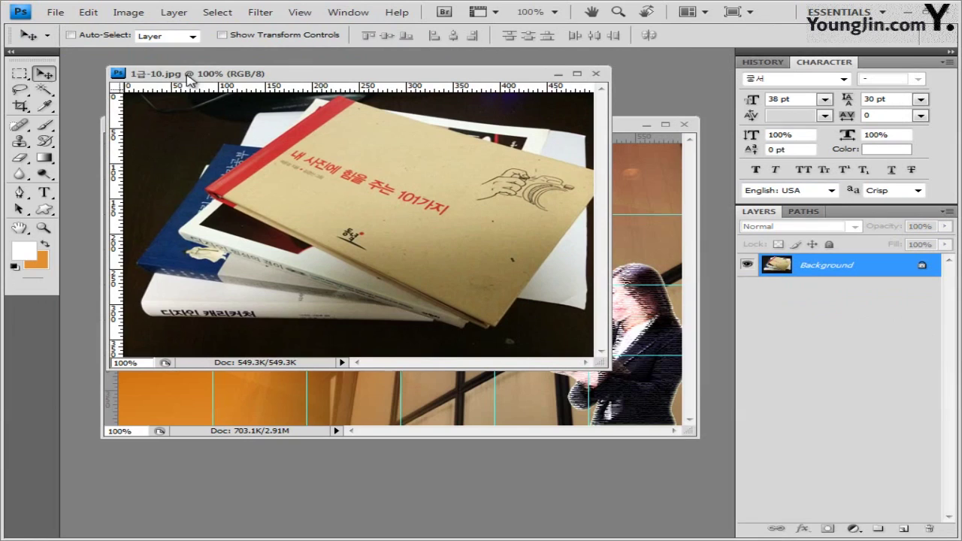
Select the stack of books by picking the dark background with the Magic Wand at tolerance 30 and inverting the selection.
{"action": "left_click", "coordinate": [43, 89]}
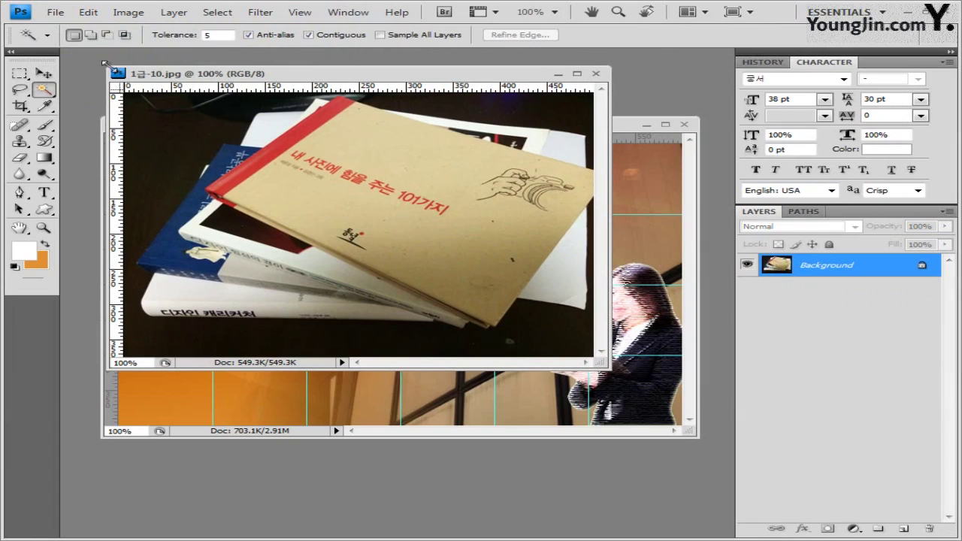
{"action": "left_click", "coordinate": [171, 38]}
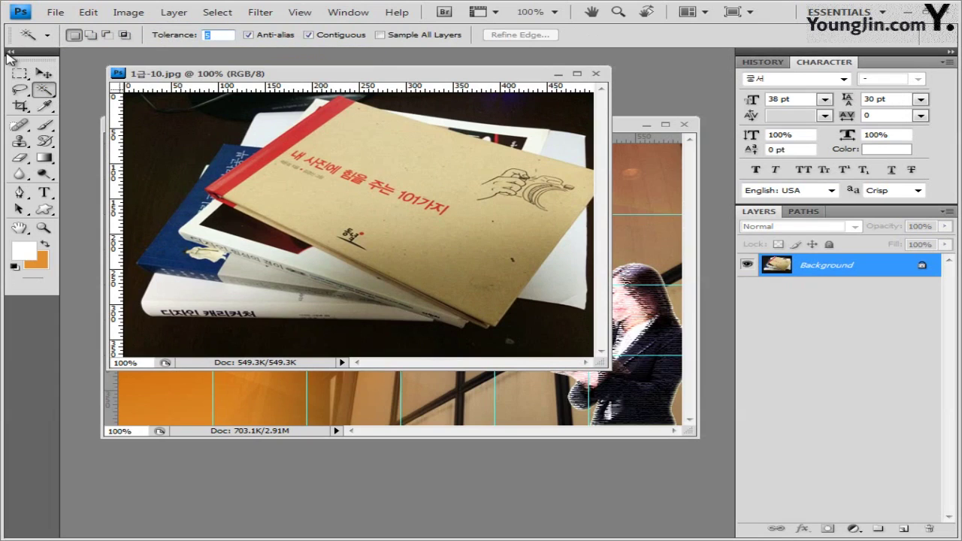
{"action": "left_click", "coordinate": [186, 132]}
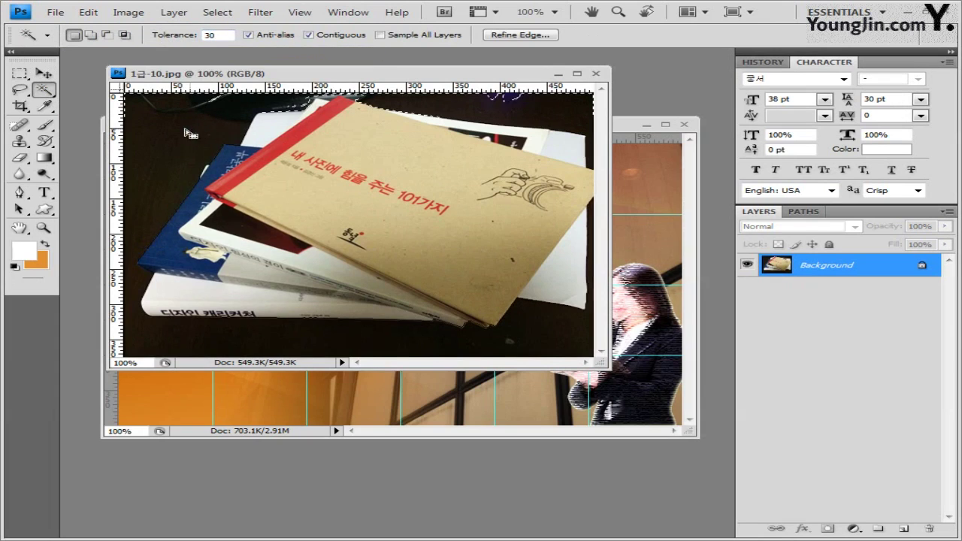
{"action": "key", "text": "shift"}
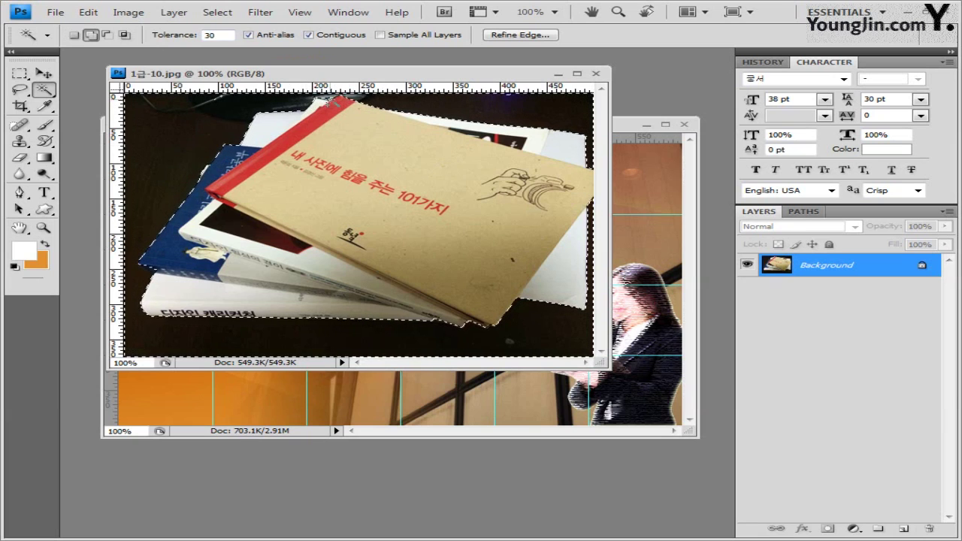
{"action": "left_click", "coordinate": [367, 100], "text": "shift"}
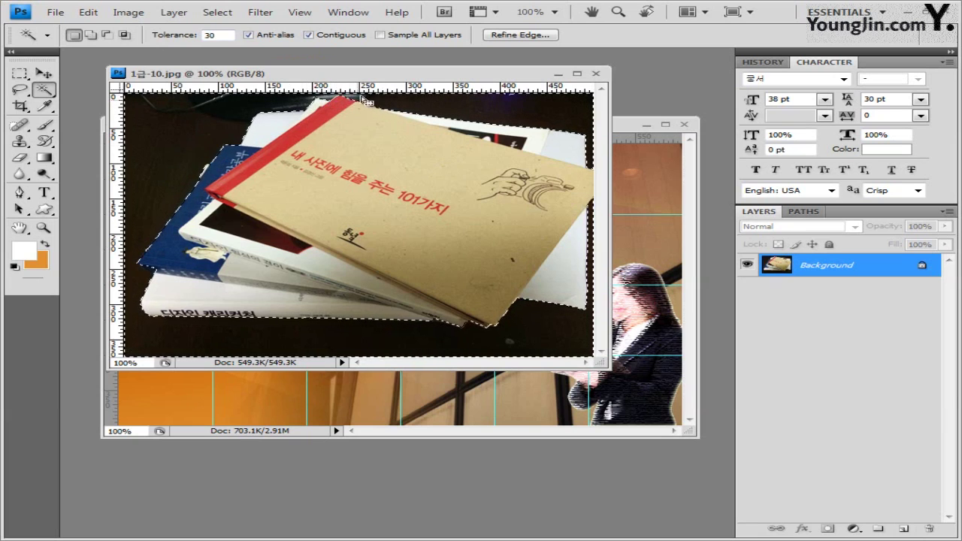
{"action": "left_click", "coordinate": [217, 12]}
{"action": "left_click", "coordinate": [214, 70]}
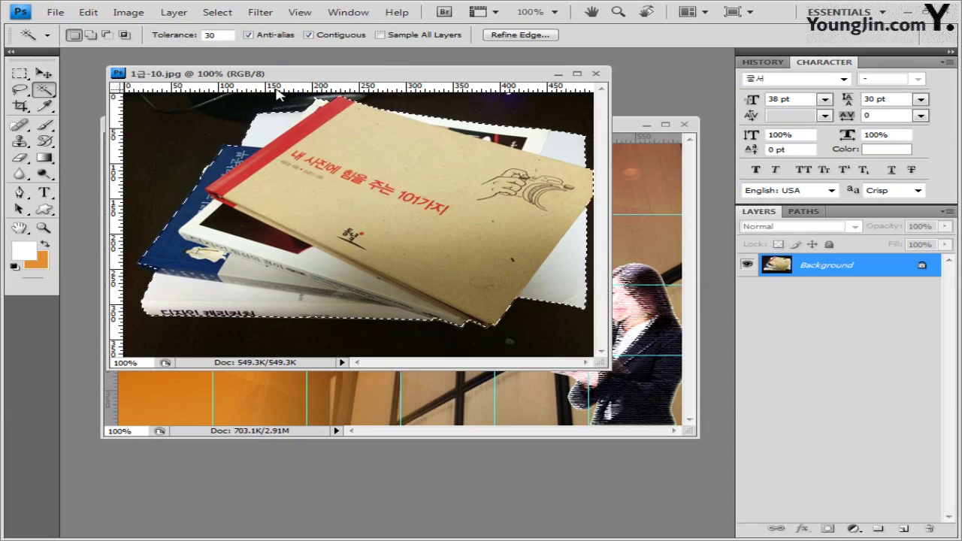
Copy the selected books into 3.psd as a new layer, closing 1급-10.jpg, and scale them down at the canvas's lower centre with 91% opacity.
{"action": "left_click", "coordinate": [596, 74]}
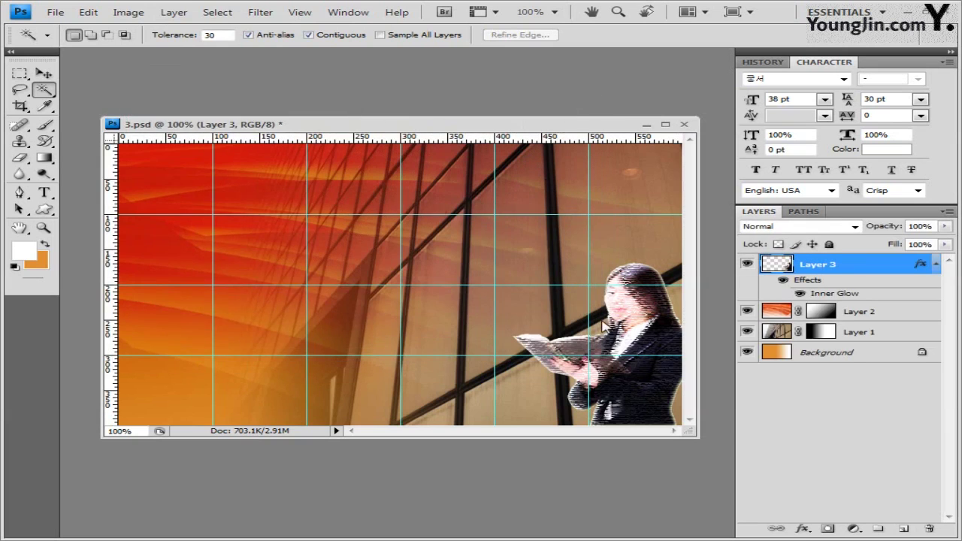
{"action": "key", "text": "ctrl+v"}
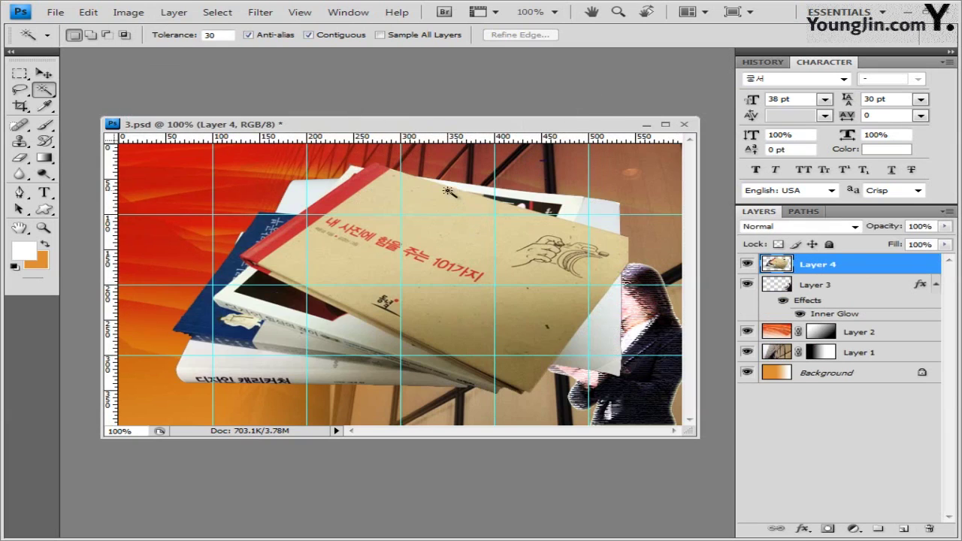
{"action": "left_click", "coordinate": [52, 73]}
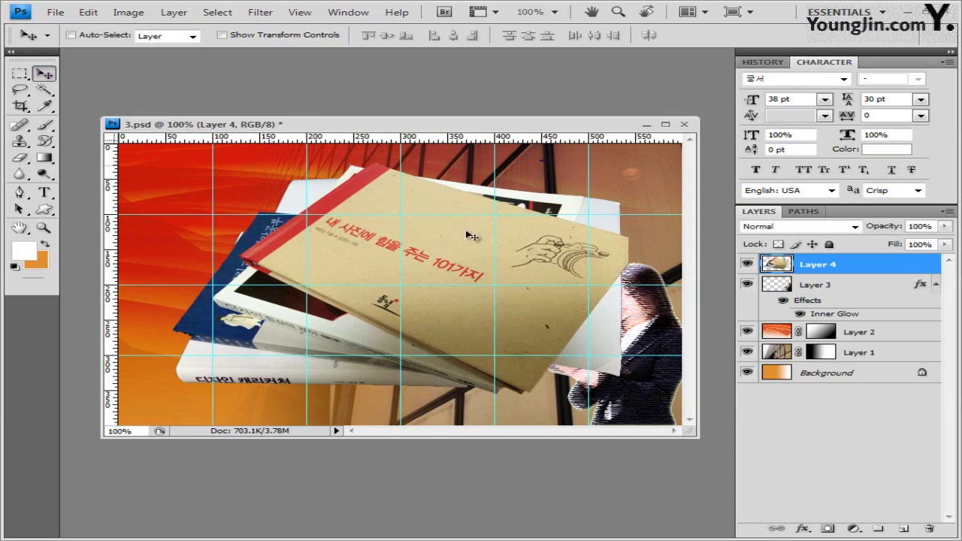
{"action": "left_click_drag", "start_coordinate": [433, 257], "coordinate": [444, 305]}
{"action": "key", "text": "ctrl+t"}
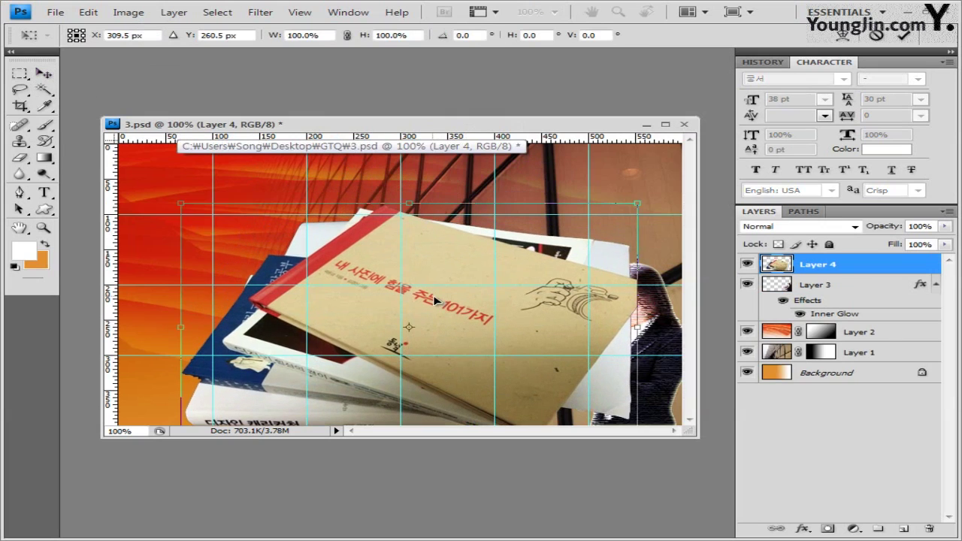
{"action": "key", "text": "Return"}
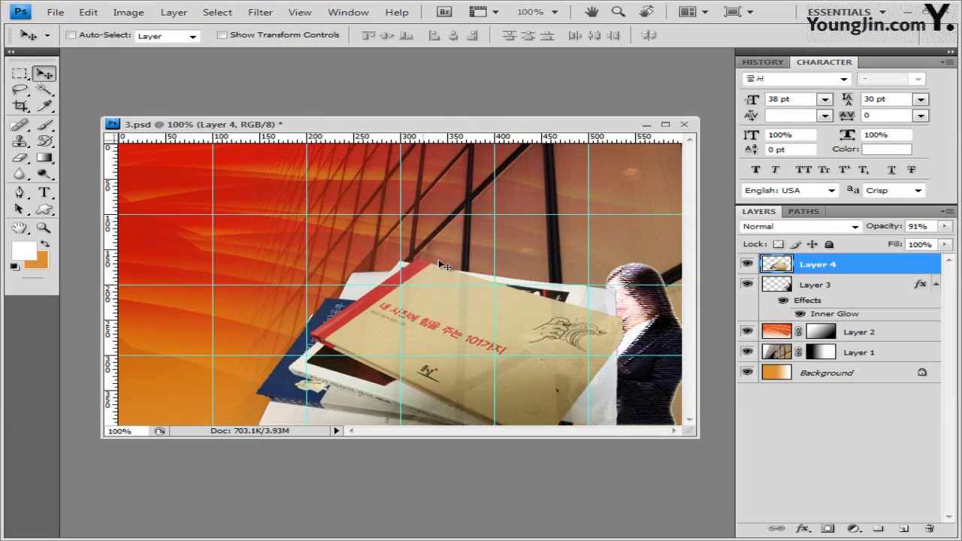
Collapse the woman layer's effects list and move the books layer beneath the woman layer.
{"action": "left_click", "coordinate": [936, 284]}
{"action": "left_click_drag", "start_coordinate": [846, 267], "coordinate": [845, 293]}
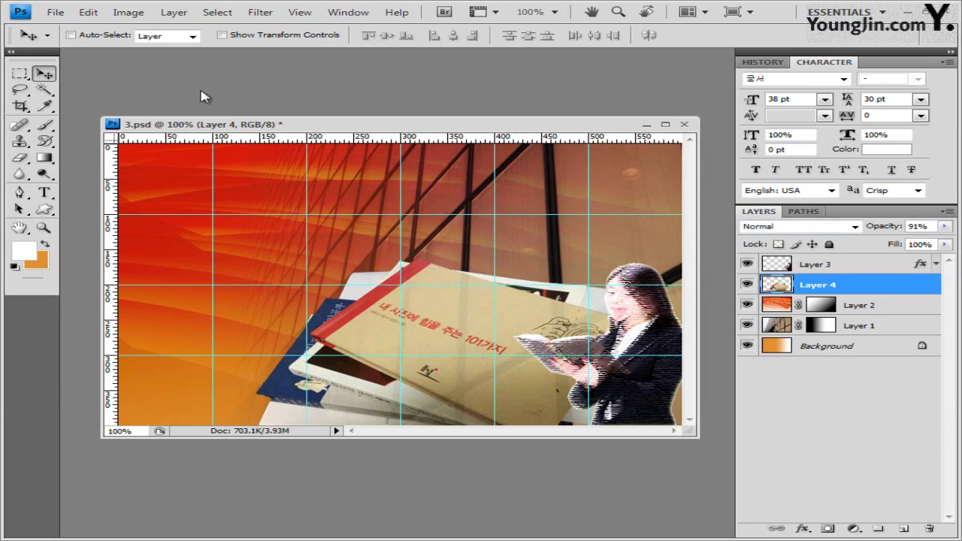
Select the whole beige cover of the top book with the Magic Wand at tolerance 15, adding the missed areas.
{"action": "left_click_drag", "start_coordinate": [43, 90], "coordinate": [106, 107]}
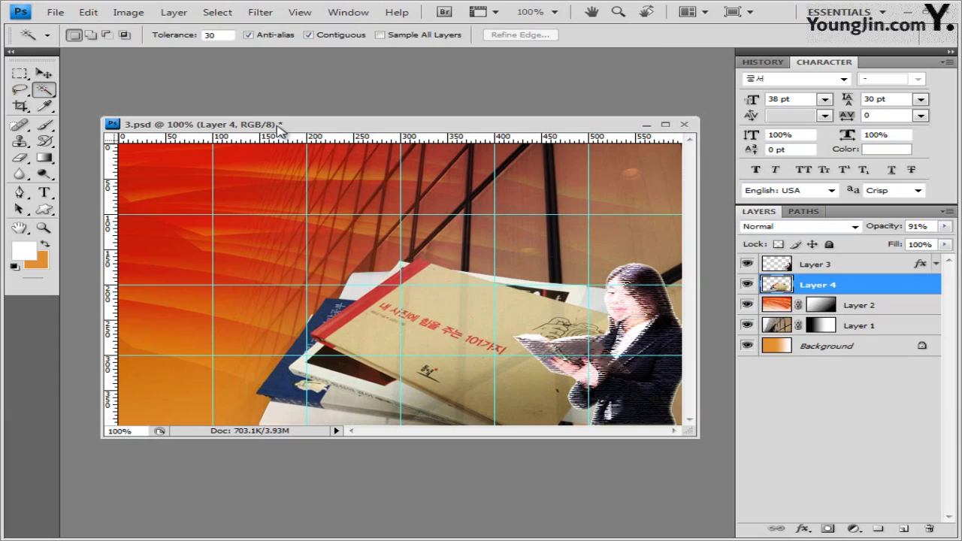
{"action": "left_click", "coordinate": [474, 325]}
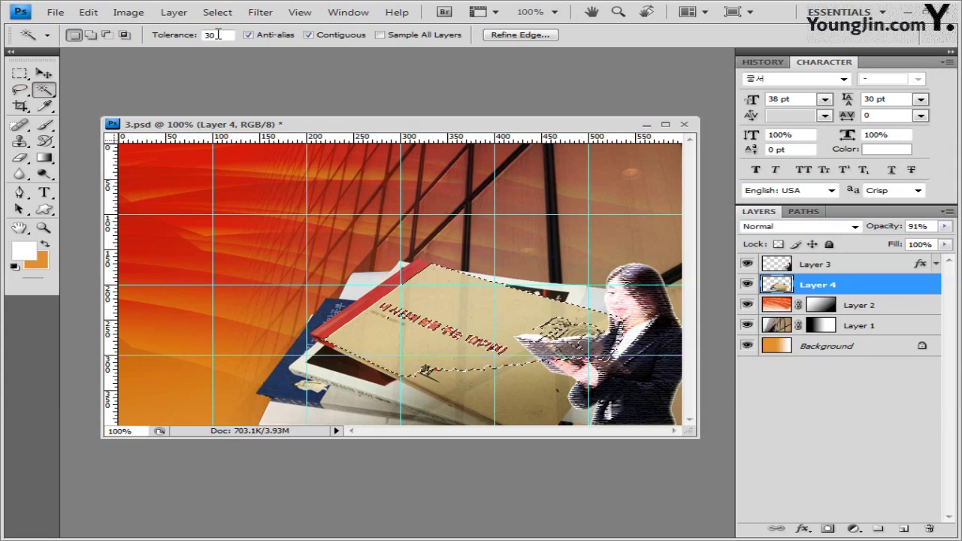
{"action": "key", "text": "Return"}
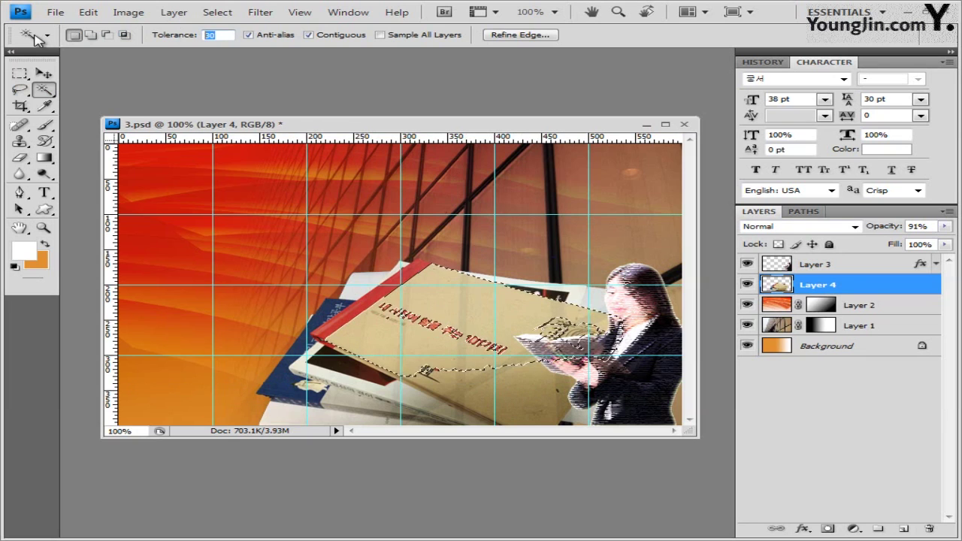
{"action": "type", "text": "15"}
{"action": "left_click", "coordinate": [496, 305]}
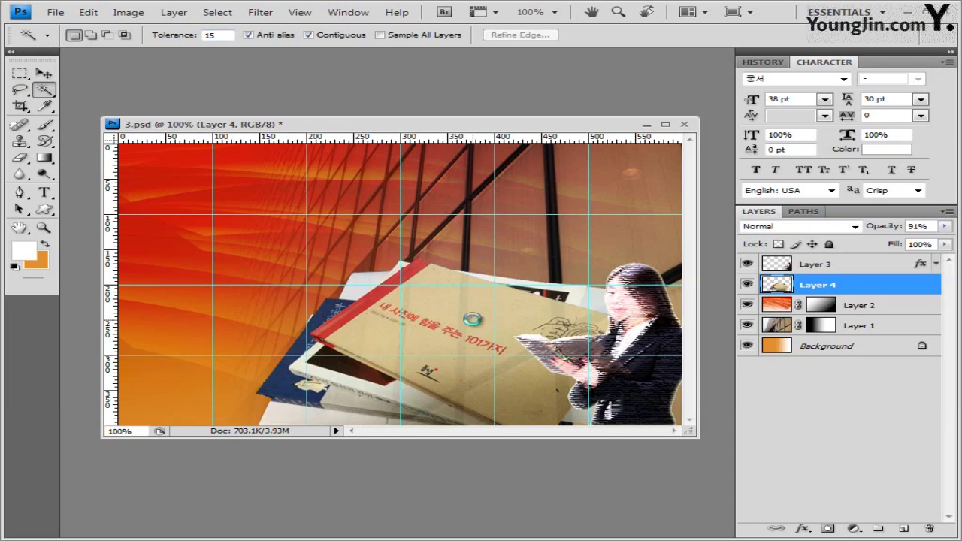
{"action": "left_click", "coordinate": [511, 379], "text": "shift"}
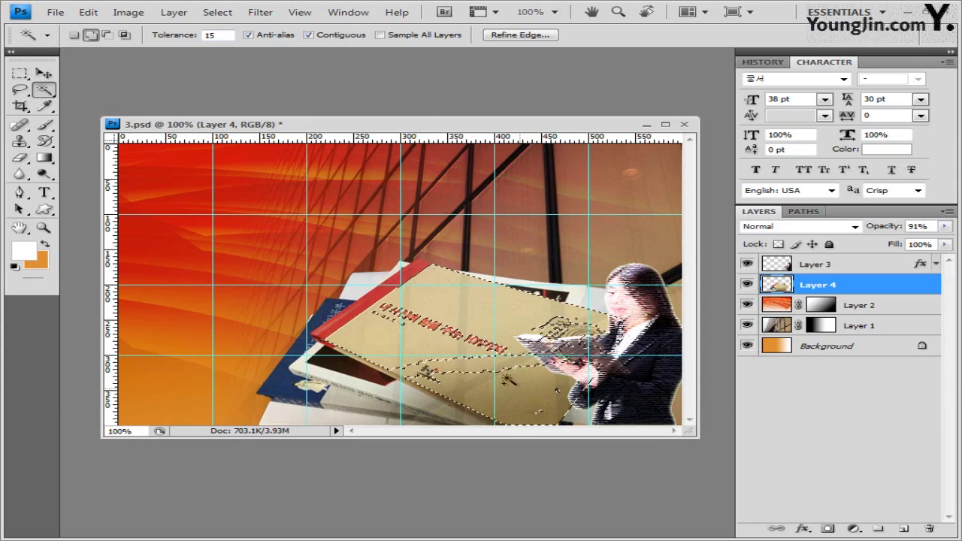
{"action": "left_click", "coordinate": [521, 359], "text": "shift"}
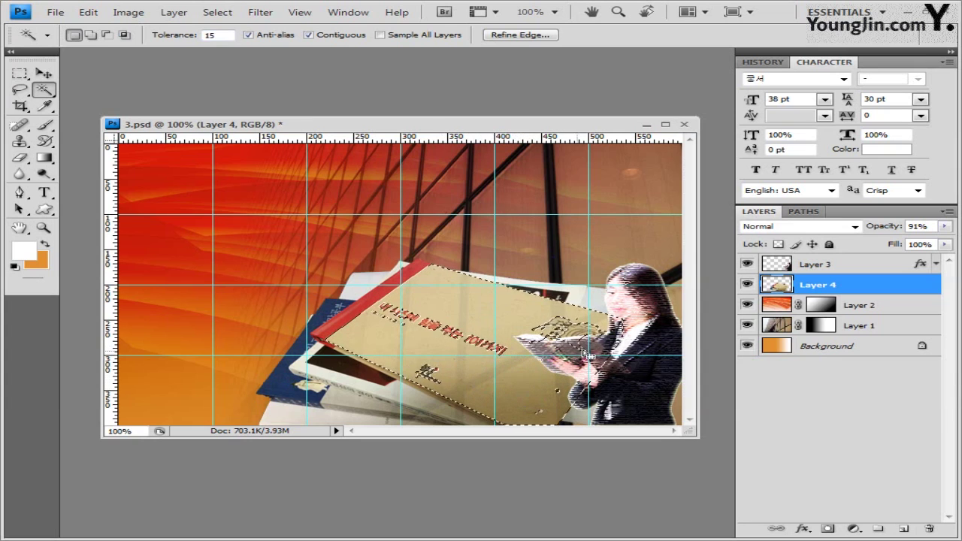
Refine the cover selection by subtracting areas around the lettering and drawings with the Magic Wand and Lasso.
{"action": "left_click", "coordinate": [502, 351], "text": "alt"}
{"action": "left_click", "coordinate": [18, 92]}
{"action": "key", "text": "alt"}
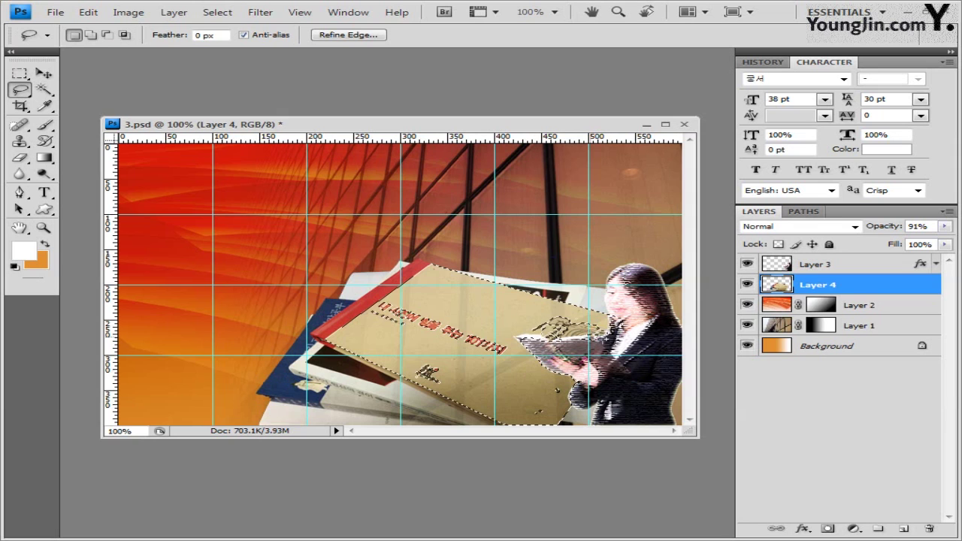
Recolour the selected cover turquoise with a Hue/Saturation adjustment layer using Colorize, hue 179 and saturation 60, and close the adjustment settings.
{"action": "left_click", "coordinate": [854, 528]}
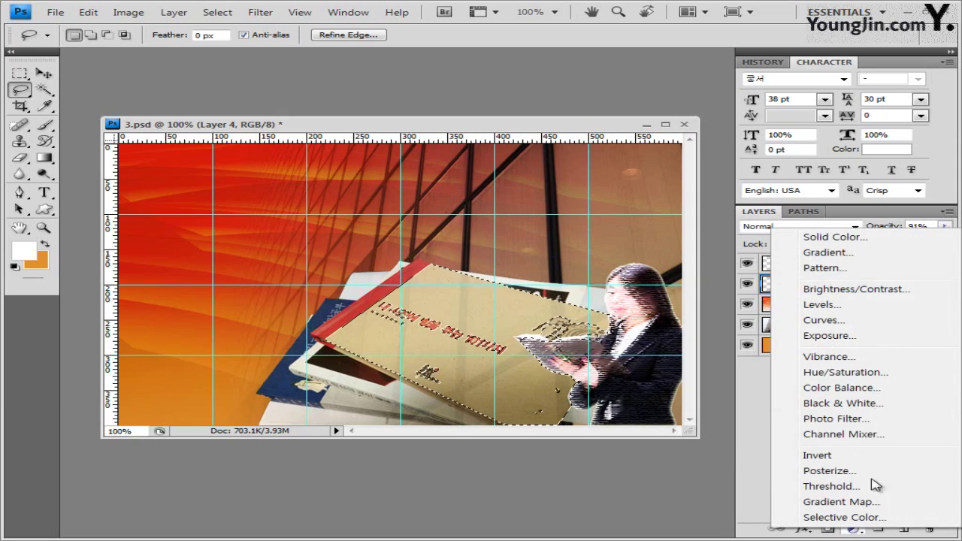
{"action": "left_click", "coordinate": [872, 372]}
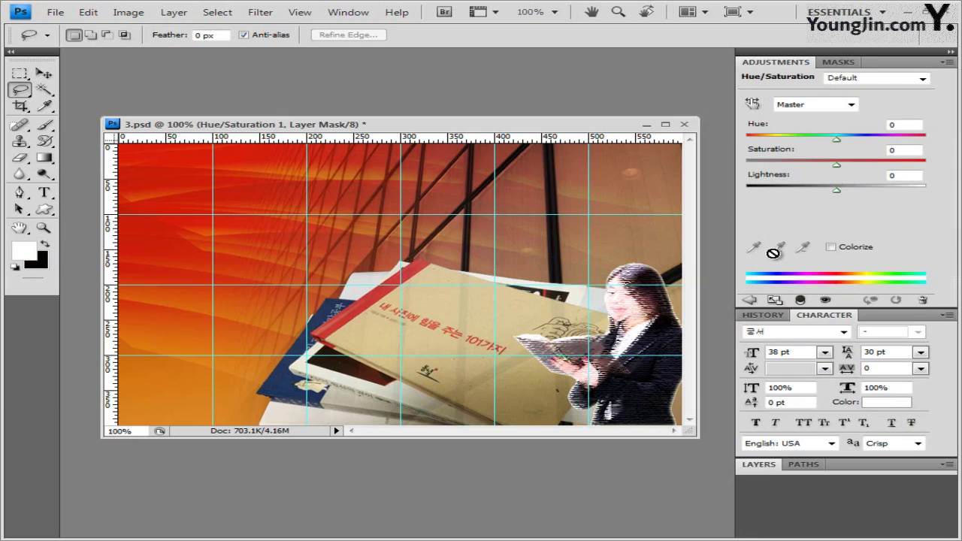
{"action": "left_click", "coordinate": [831, 248]}
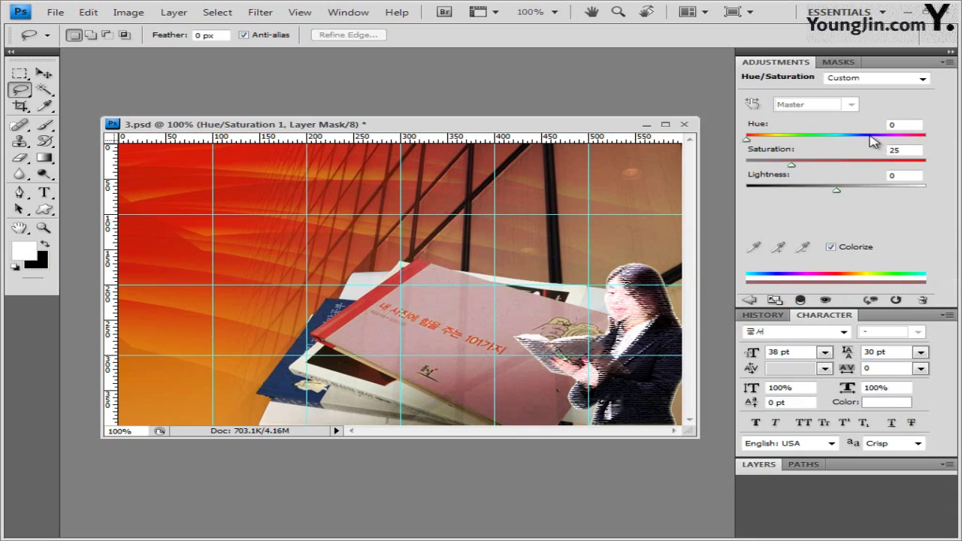
{"action": "left_click_drag", "start_coordinate": [750, 143], "coordinate": [866, 144]}
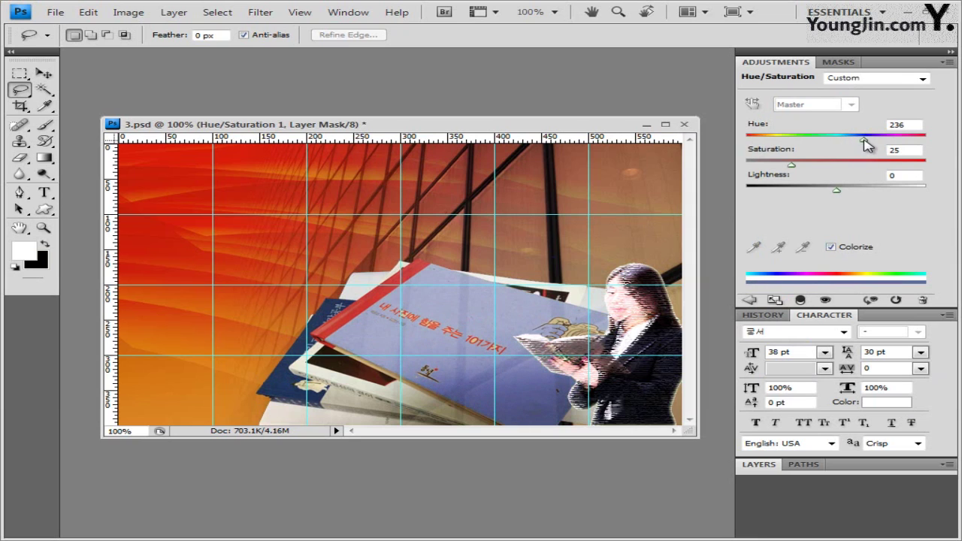
{"action": "left_click_drag", "start_coordinate": [869, 145], "coordinate": [855, 146]}
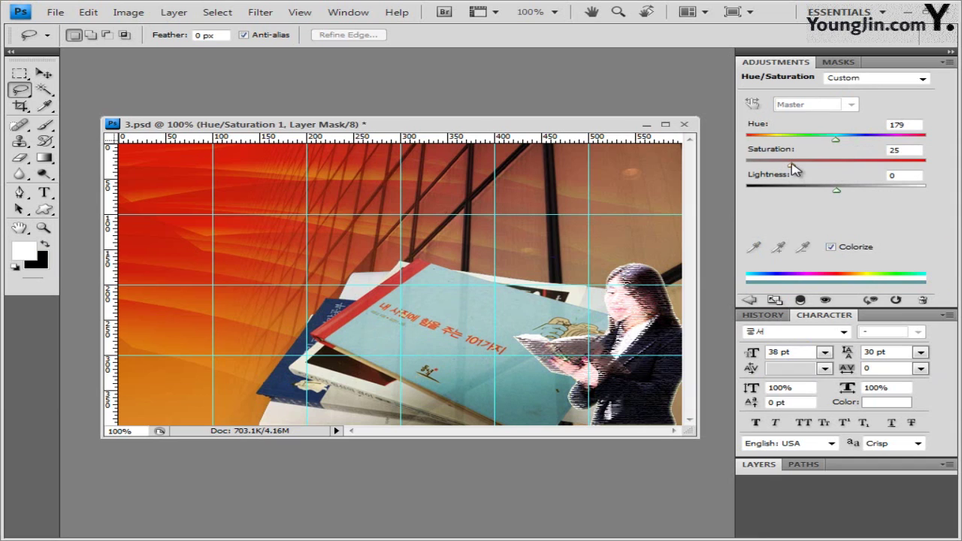
{"action": "left_click_drag", "start_coordinate": [792, 164], "coordinate": [855, 167]}
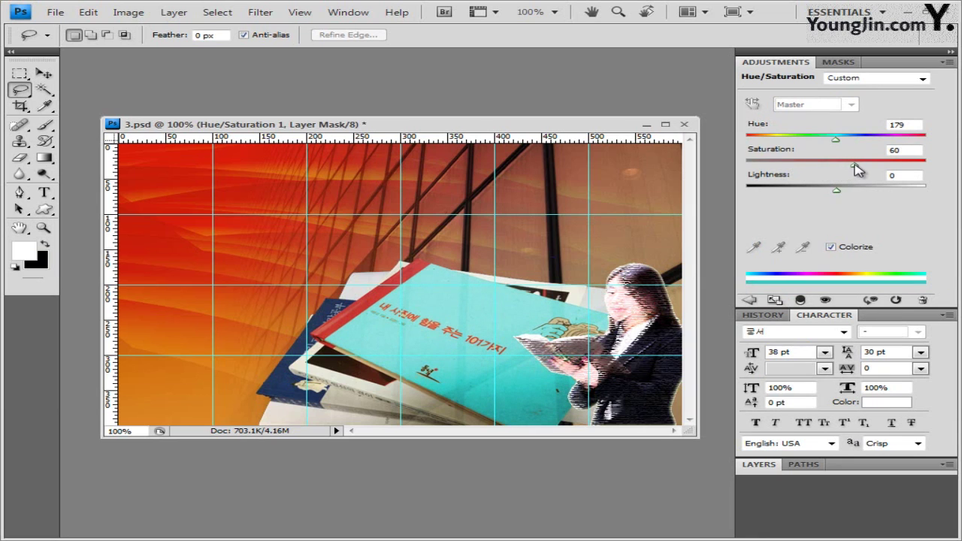
{"action": "left_click", "coordinate": [950, 62]}
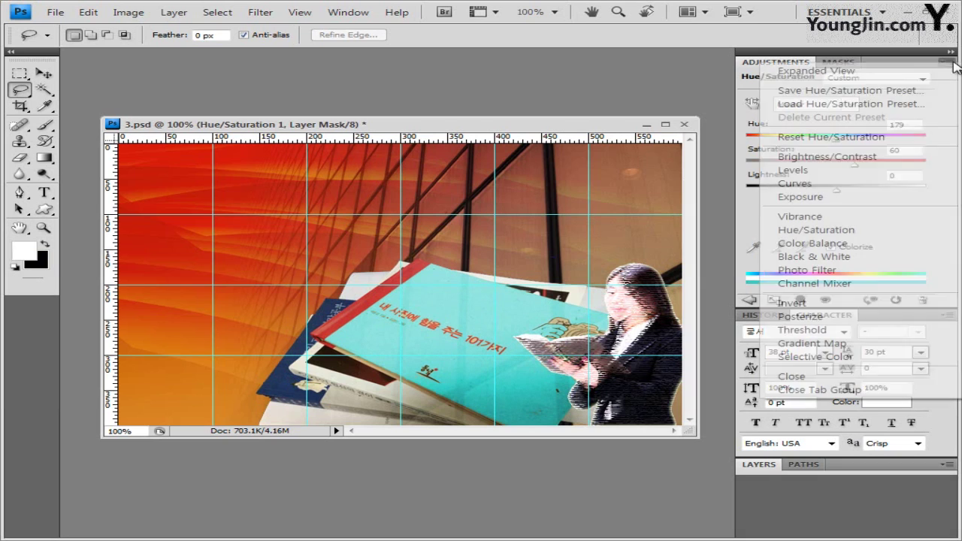
{"action": "left_click", "coordinate": [878, 390]}
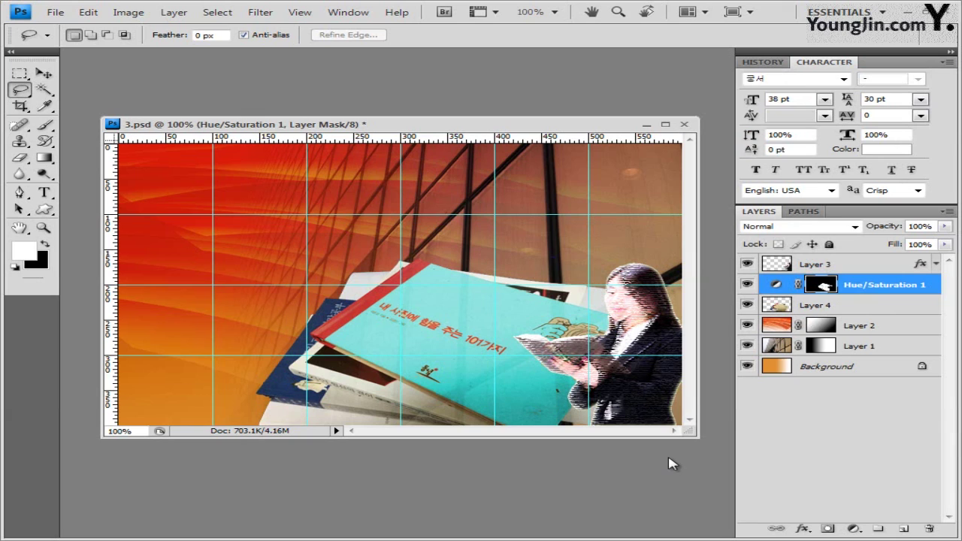
Add a Drop Shadow to the book stack layer with the angle set to 0°.
{"action": "left_click", "coordinate": [855, 308]}
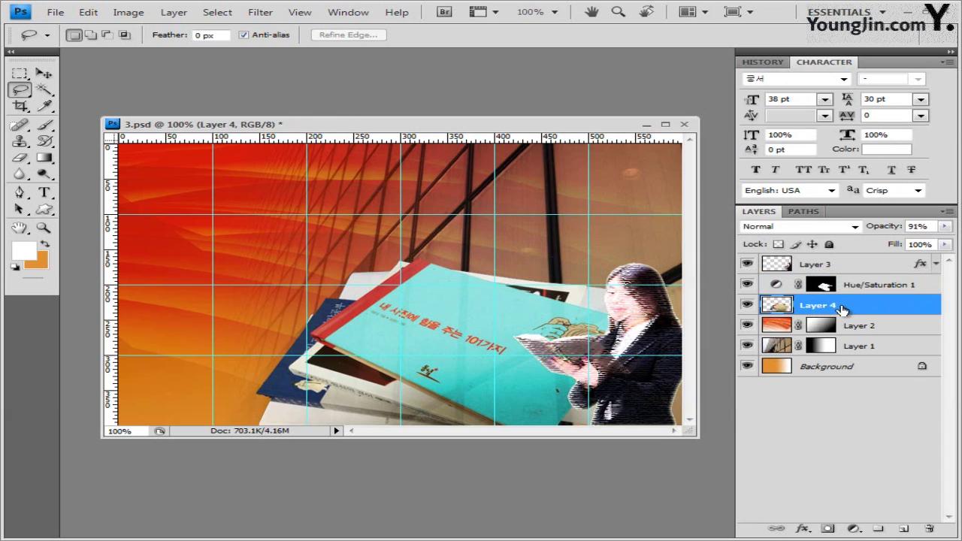
{"action": "left_click", "coordinate": [803, 528]}
{"action": "left_click", "coordinate": [842, 380]}
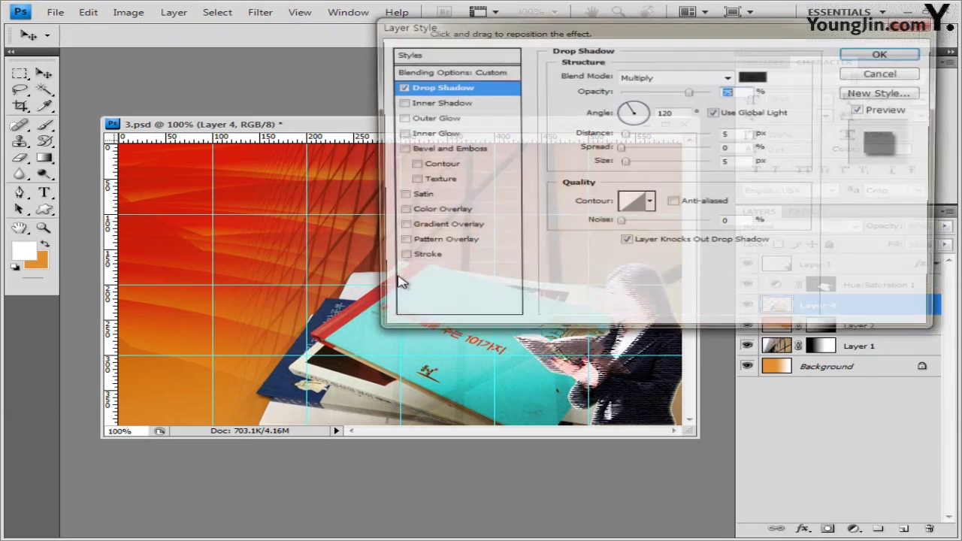
{"action": "left_click_drag", "start_coordinate": [579, 36], "coordinate": [564, 196]}
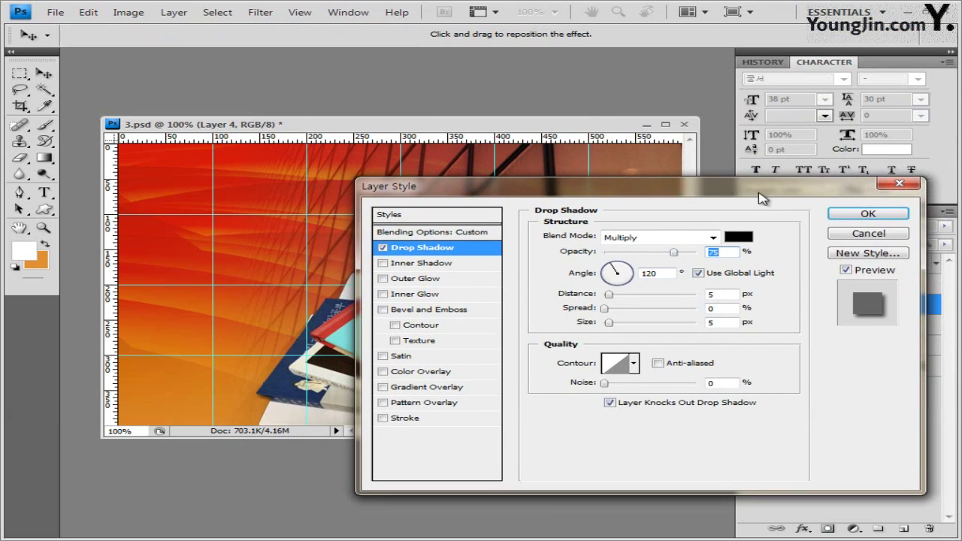
{"action": "left_click_drag", "start_coordinate": [759, 197], "coordinate": [794, 238]}
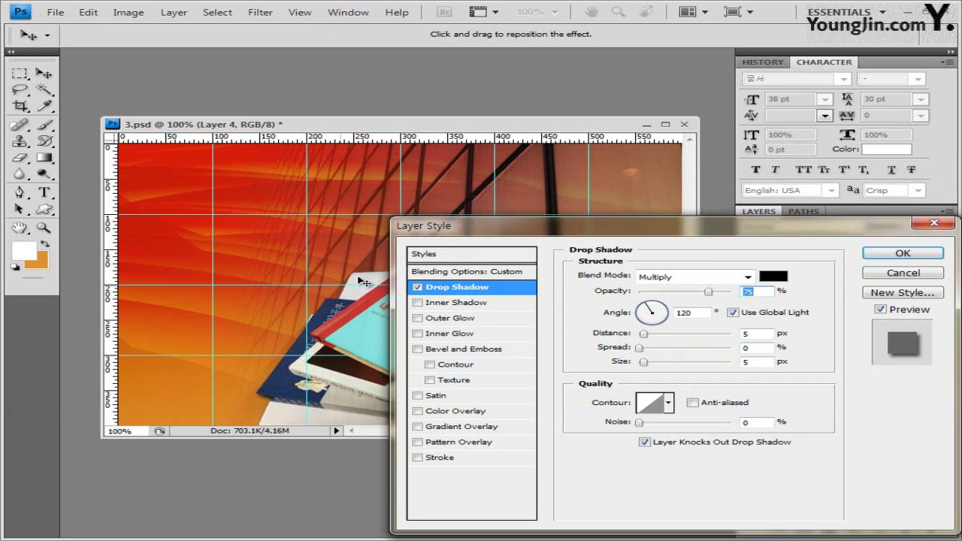
{"action": "double_click", "coordinate": [683, 312]}
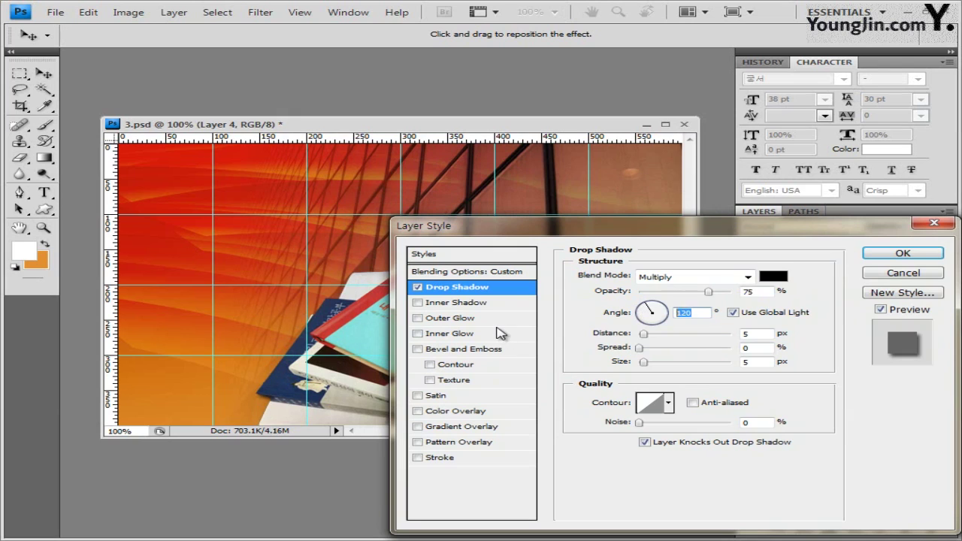
{"action": "type", "text": "0"}
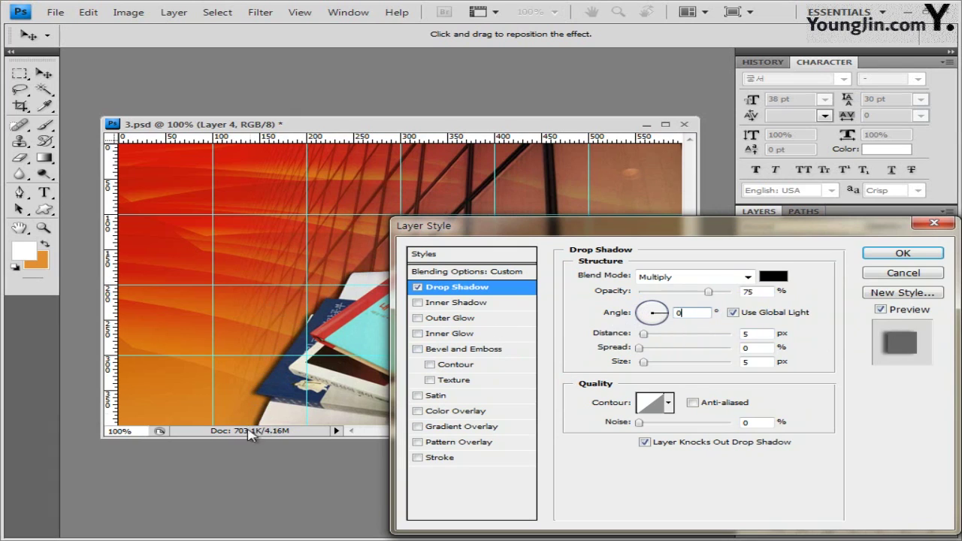
{"action": "left_click_drag", "start_coordinate": [689, 229], "coordinate": [615, 216]}
{"action": "left_click", "coordinate": [828, 240]}
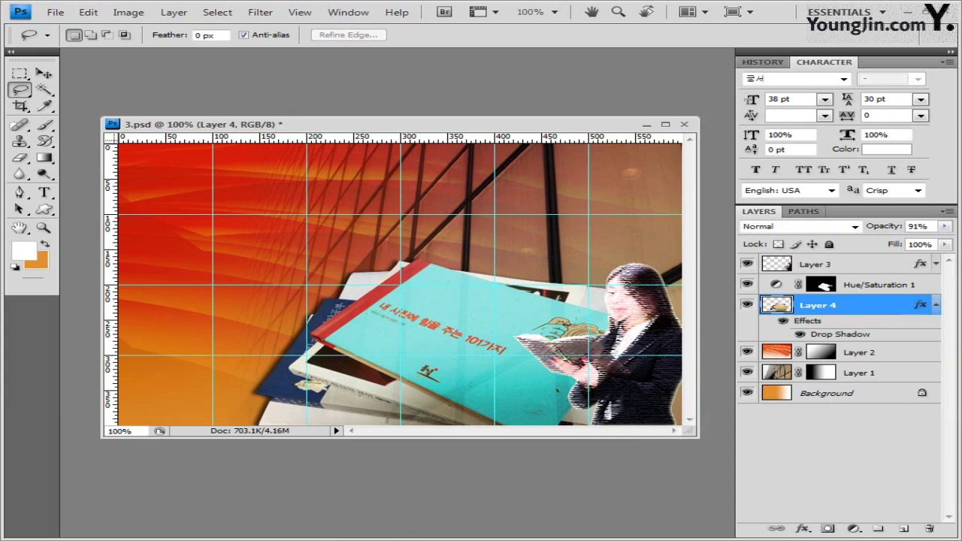
Open 1급-11.jpg from the file explorer in Photoshop and float it in its own window.
{"action": "key", "text": "alt+Tab"}
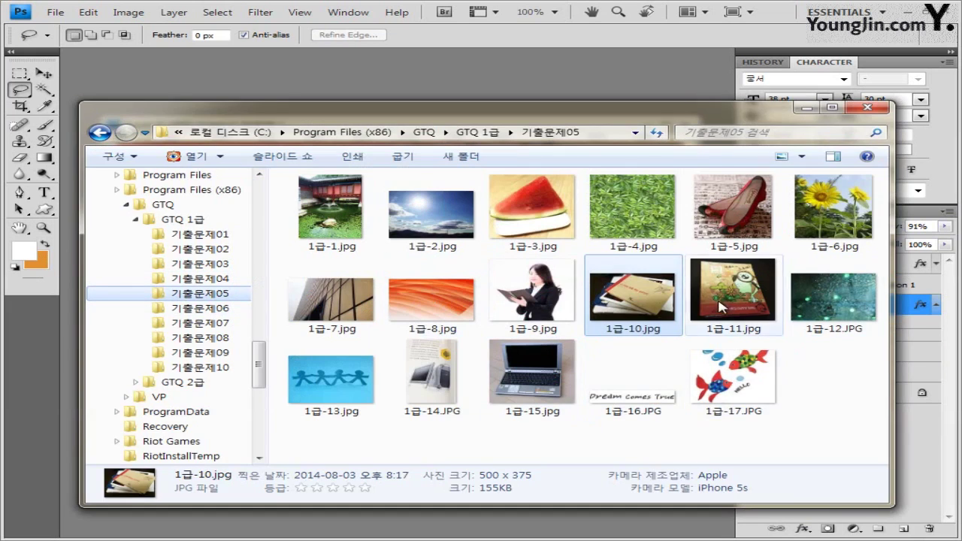
{"action": "left_click_drag", "start_coordinate": [734, 293], "coordinate": [491, 98]}
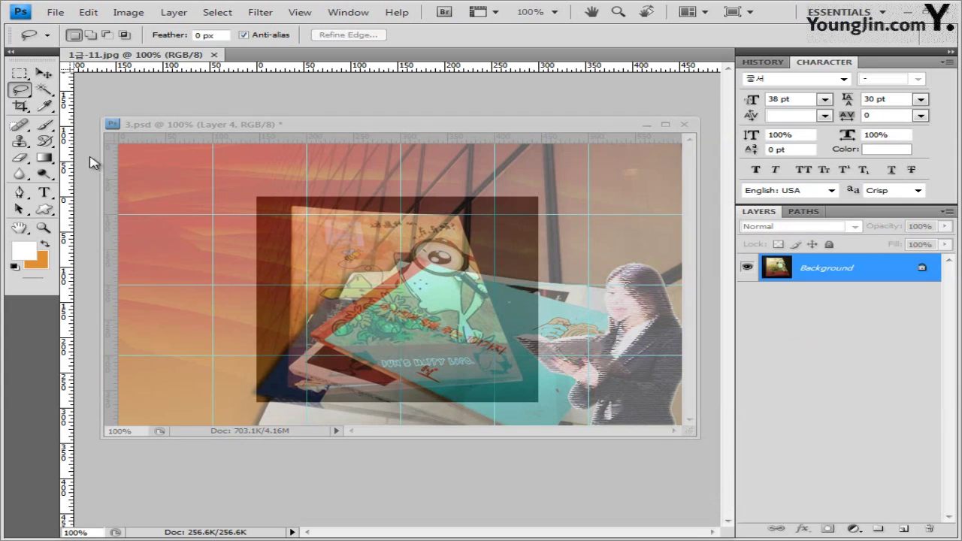
{"action": "left_click_drag", "start_coordinate": [135, 59], "coordinate": [314, 87]}
Select the dark background around the book with the Magic Wand at tolerance 20, adding missed areas and correcting the edge at its lower corner.
{"action": "left_click_drag", "start_coordinate": [42, 89], "coordinate": [111, 103]}
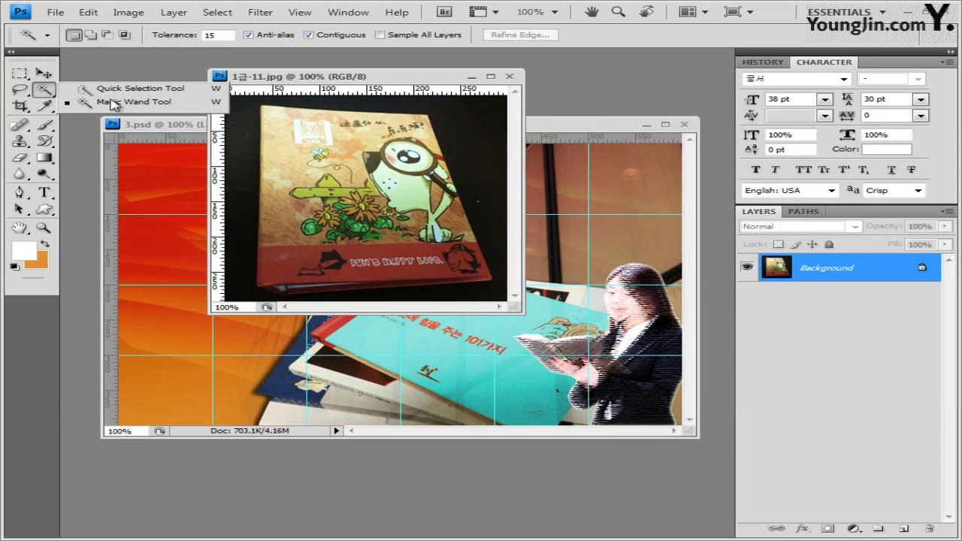
{"action": "left_click", "coordinate": [111, 103]}
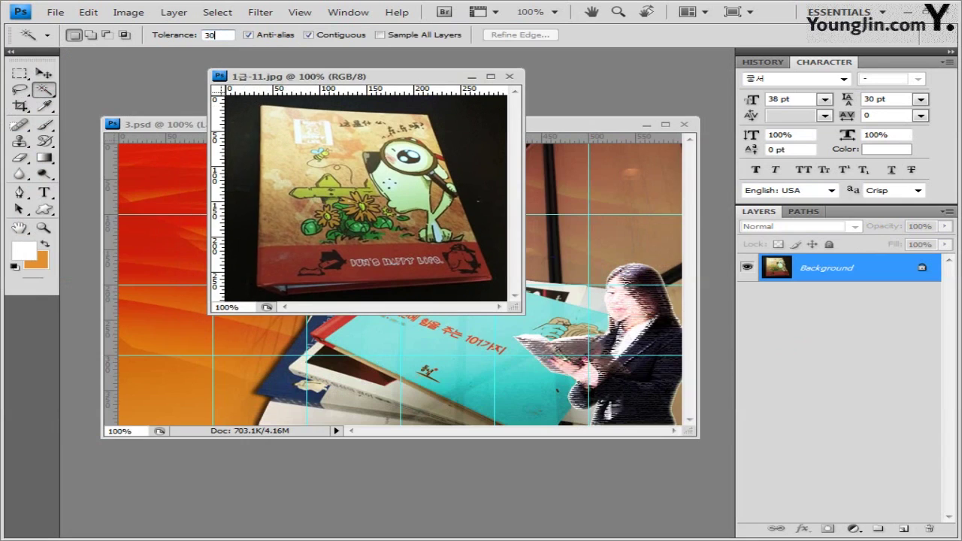
{"action": "left_click", "coordinate": [250, 156]}
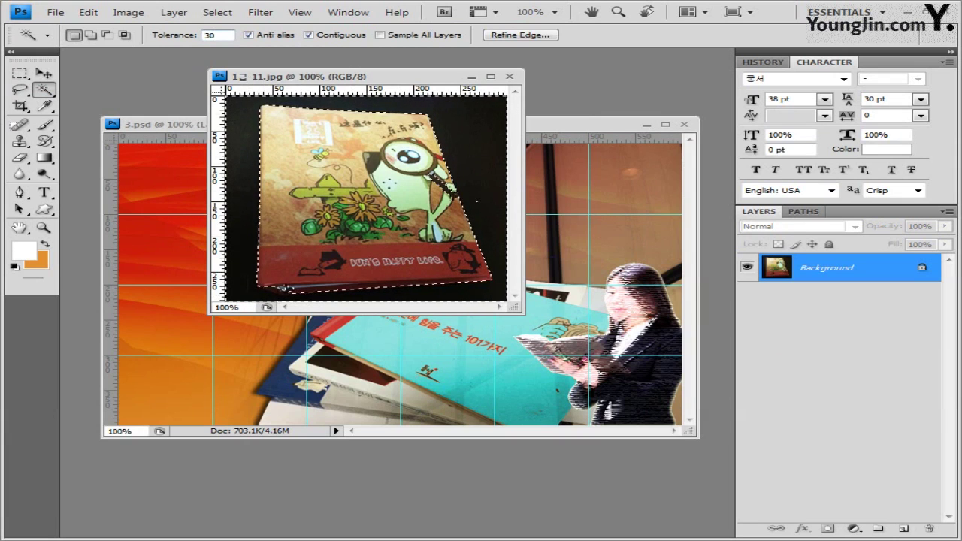
{"action": "double_click", "coordinate": [211, 34]}
{"action": "type", "text": "20"}
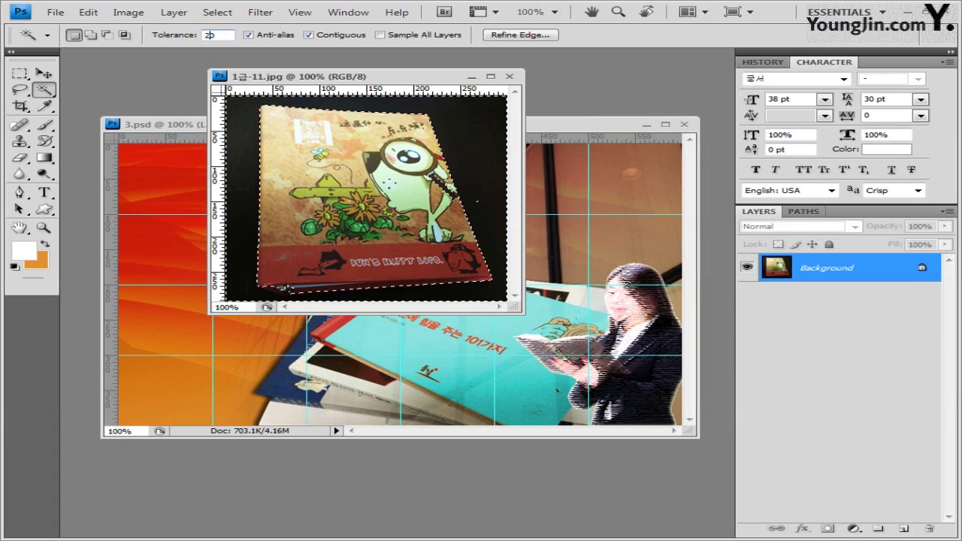
{"action": "left_click", "coordinate": [487, 181]}
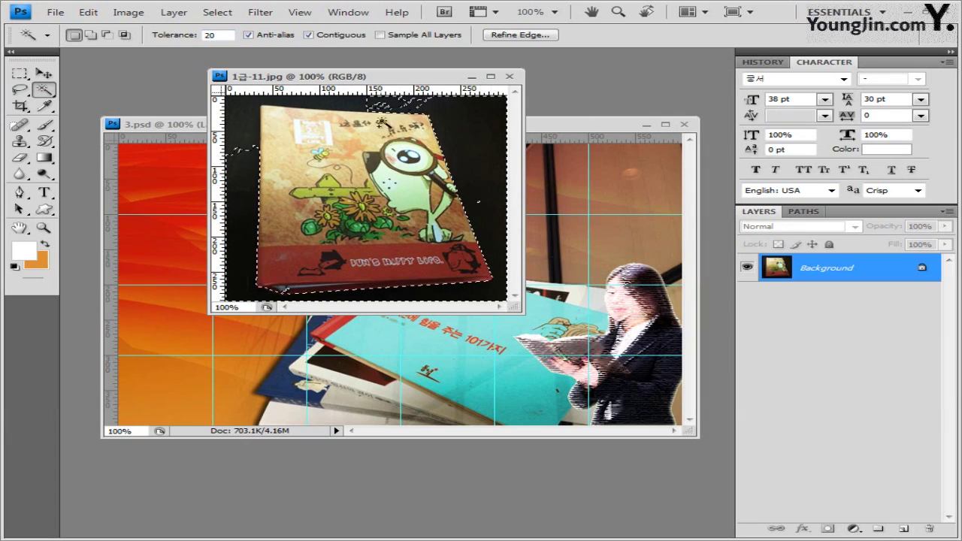
{"action": "left_click", "coordinate": [475, 225], "text": "shift"}
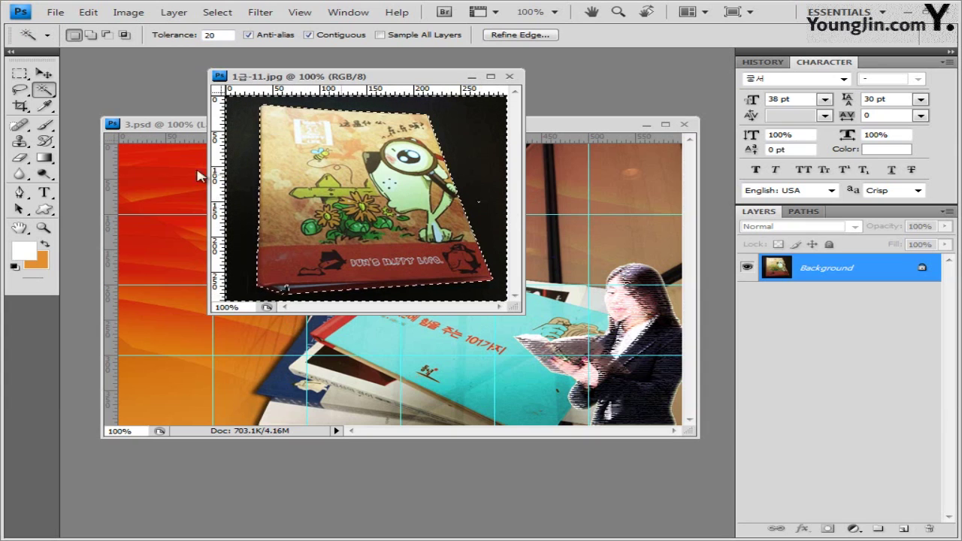
{"action": "key", "text": "alt"}
{"action": "key", "text": "alt"}
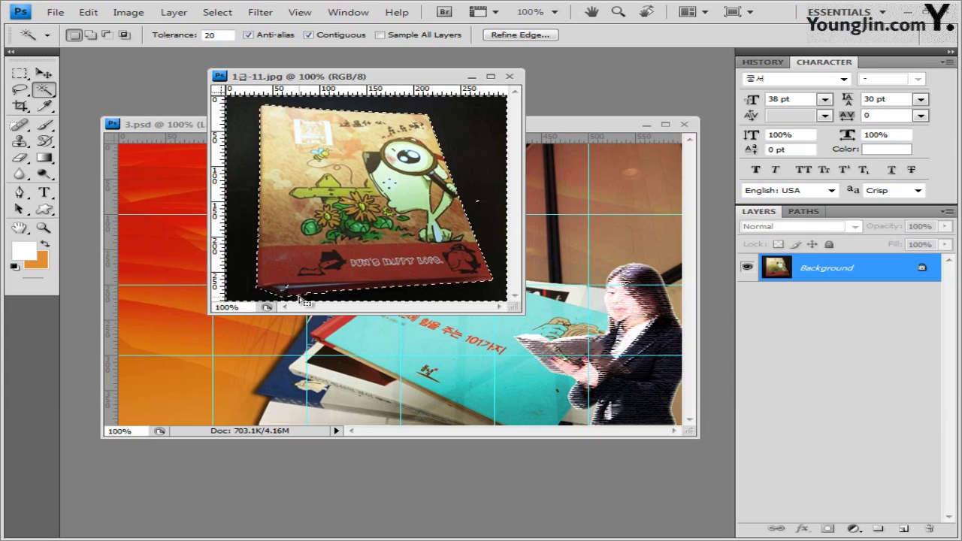
{"action": "key", "text": "alt"}
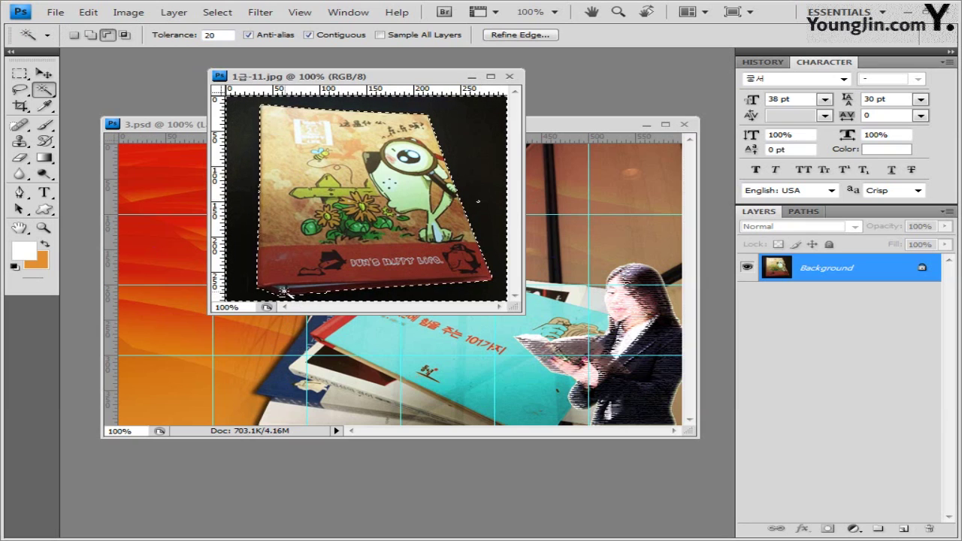
{"action": "key", "text": "ctrl+z"}
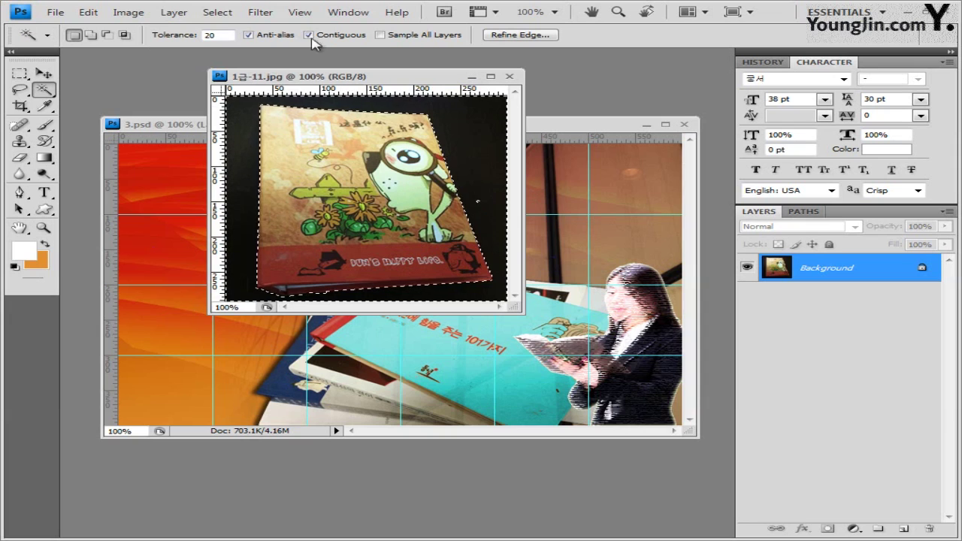
Invert the selection to copy the book, and close 1급-11.jpg.
{"action": "left_click", "coordinate": [225, 15]}
{"action": "left_click", "coordinate": [233, 68]}
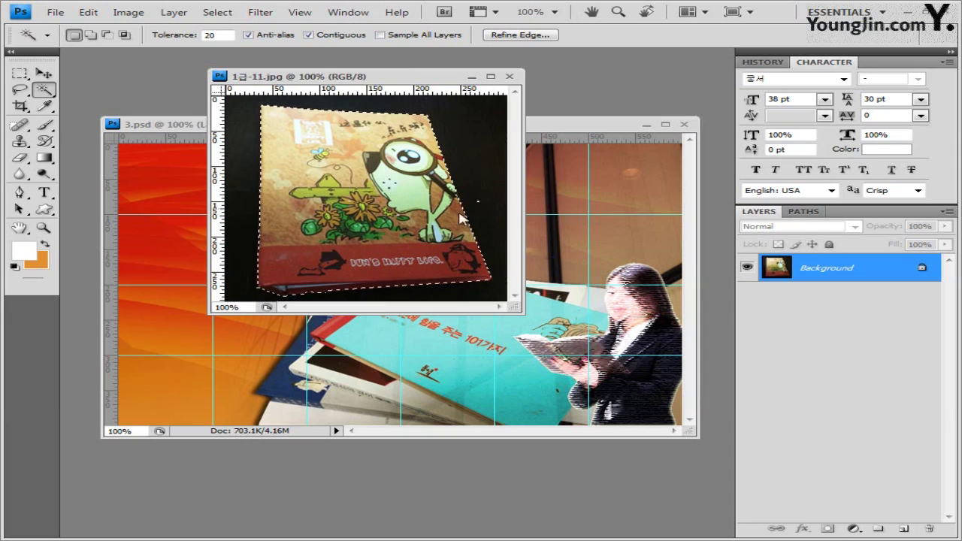
{"action": "left_click", "coordinate": [509, 76]}
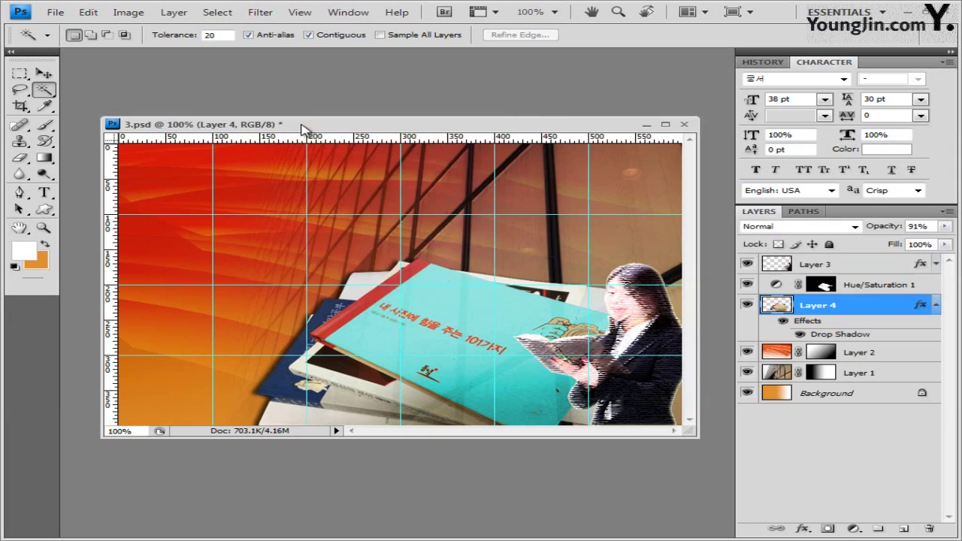
Paste the book into 3.psd and scale it down to about 100 px wide in the upper-left corner of the canvas.
{"action": "key", "text": "ctrl+v"}
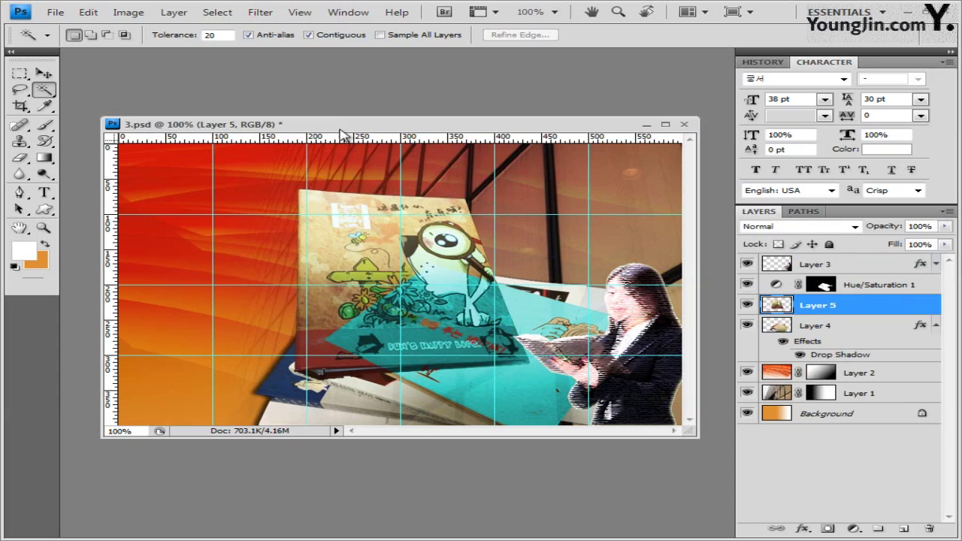
{"action": "left_click", "coordinate": [44, 73]}
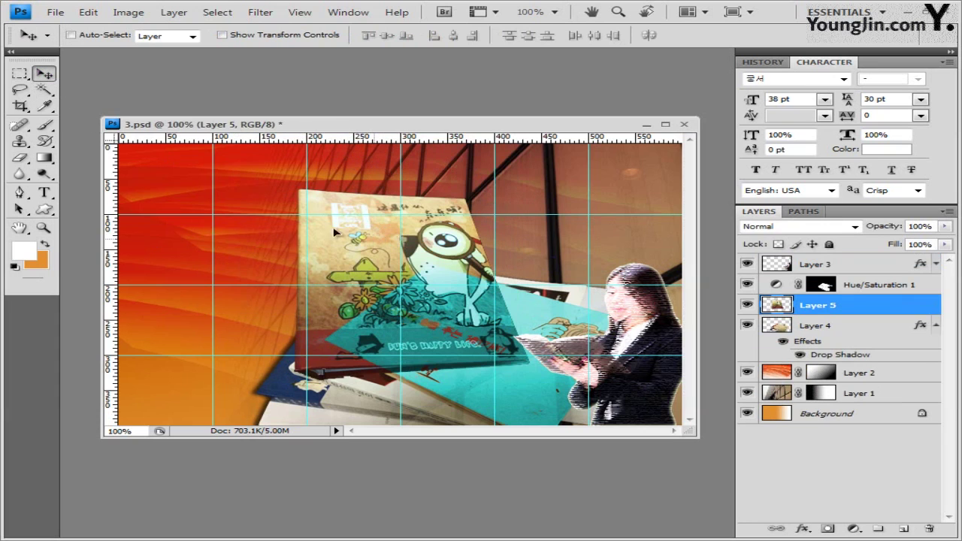
{"action": "left_click_drag", "start_coordinate": [372, 243], "coordinate": [222, 211]}
{"action": "key", "text": "ctrl+t"}
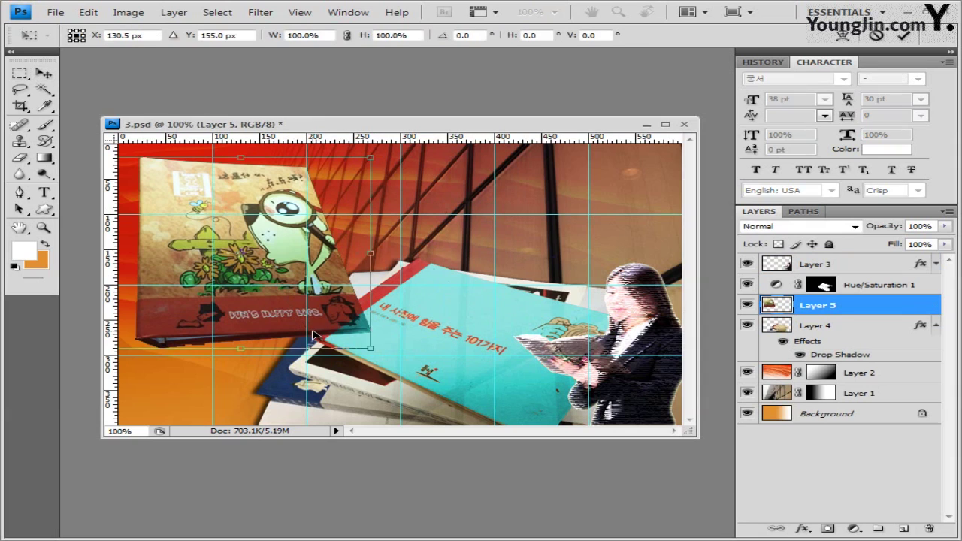
{"action": "left_click_drag", "start_coordinate": [311, 329], "coordinate": [316, 332]}
{"action": "key", "text": "Return"}
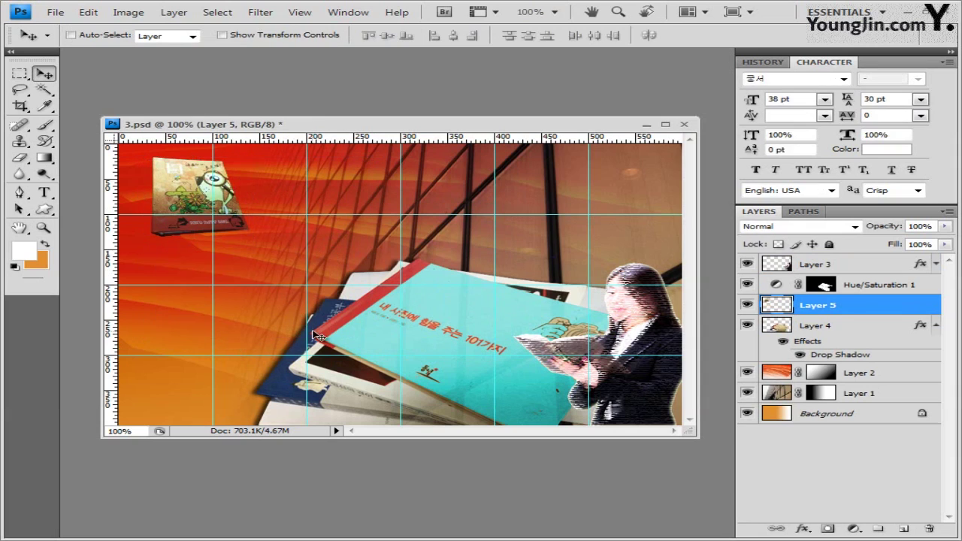
Add a Drop Shadow with angle 0° to the small book layer and move that layer above the woman layer.
{"action": "left_click", "coordinate": [803, 531]}
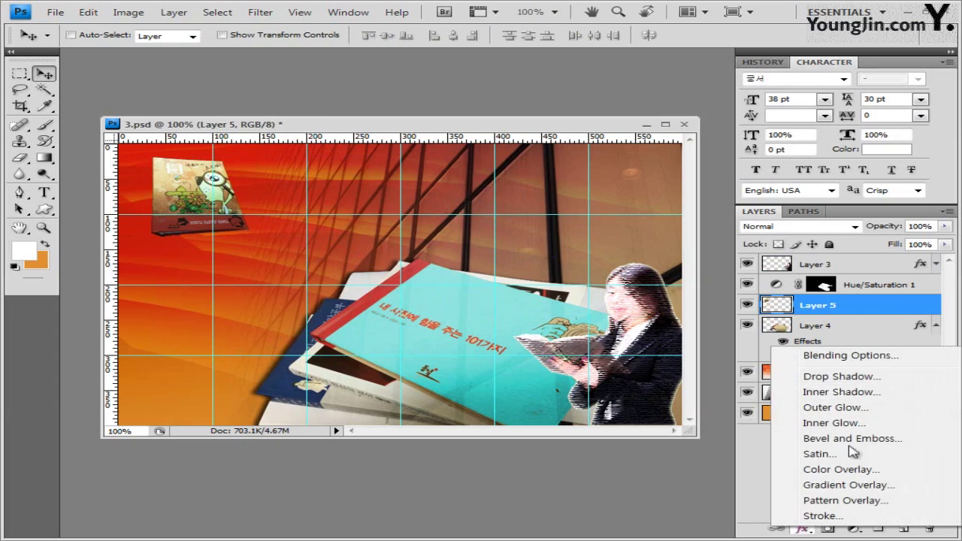
{"action": "left_click", "coordinate": [841, 376]}
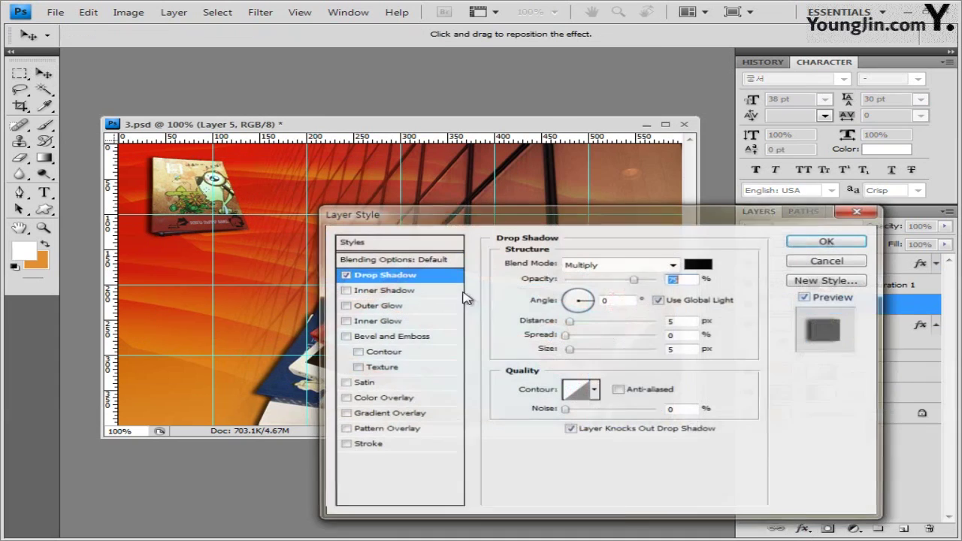
{"action": "left_click", "coordinate": [838, 253]}
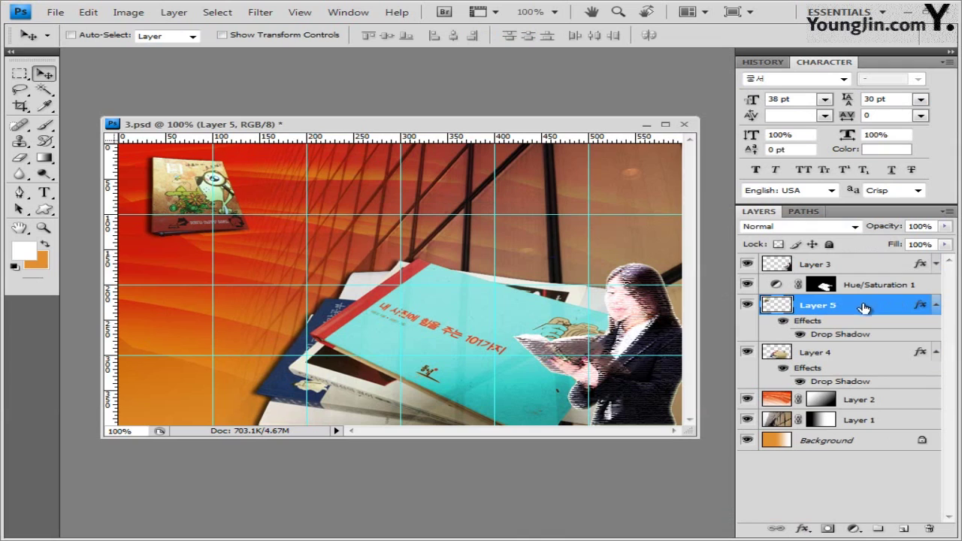
{"action": "left_click_drag", "start_coordinate": [863, 308], "coordinate": [858, 260]}
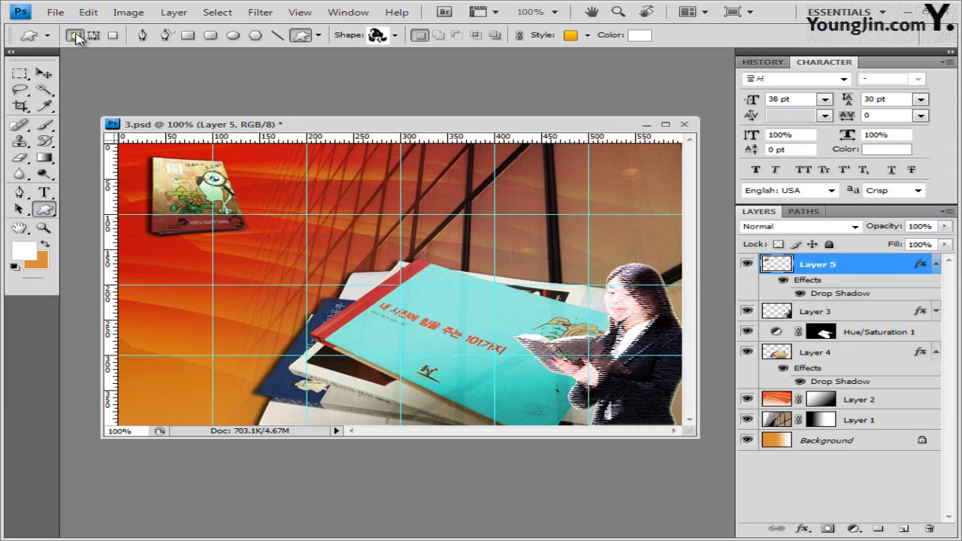
Load the Objects custom shapes and draw a bow shape layer about 67 px wide over the small book's lower edge.
{"action": "left_click", "coordinate": [398, 34]}
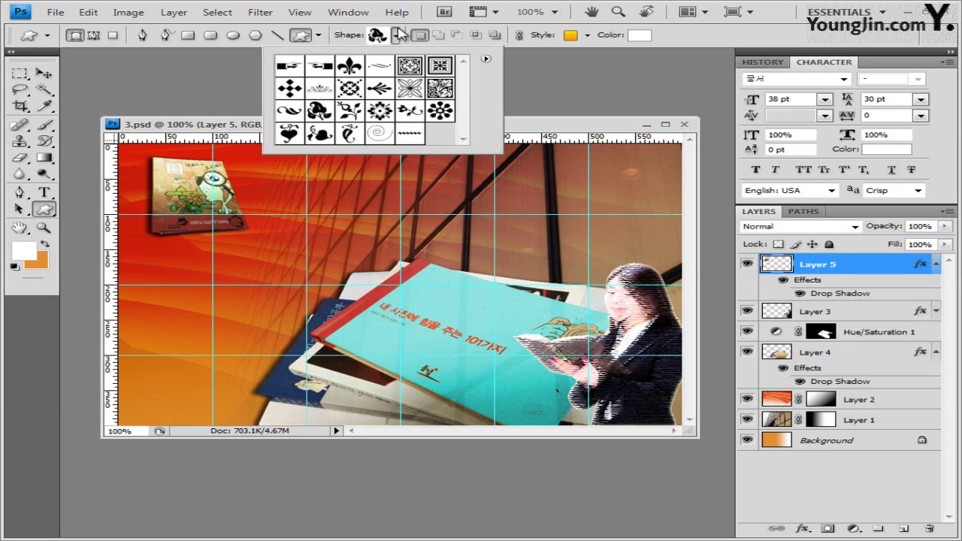
{"action": "left_click", "coordinate": [486, 58]}
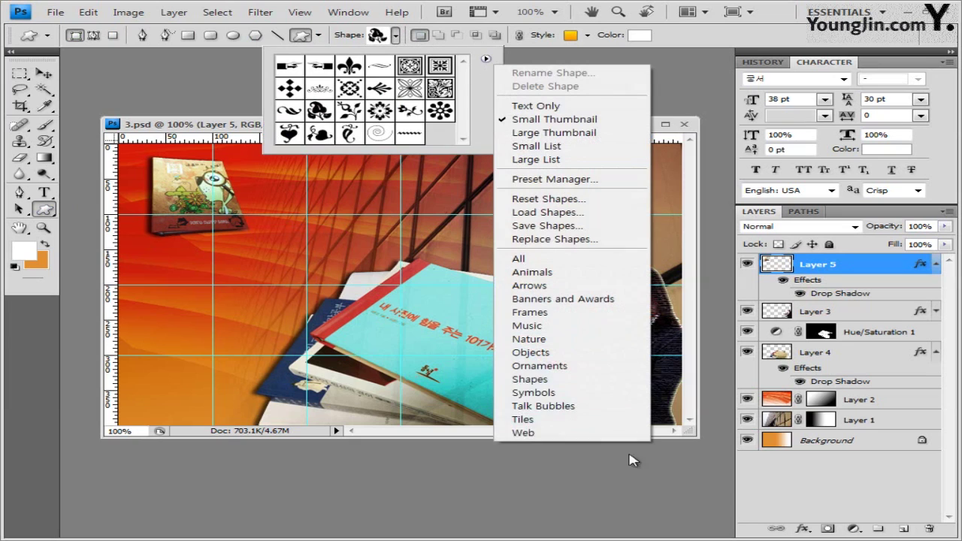
{"action": "left_click", "coordinate": [595, 353]}
{"action": "left_click", "coordinate": [520, 322]}
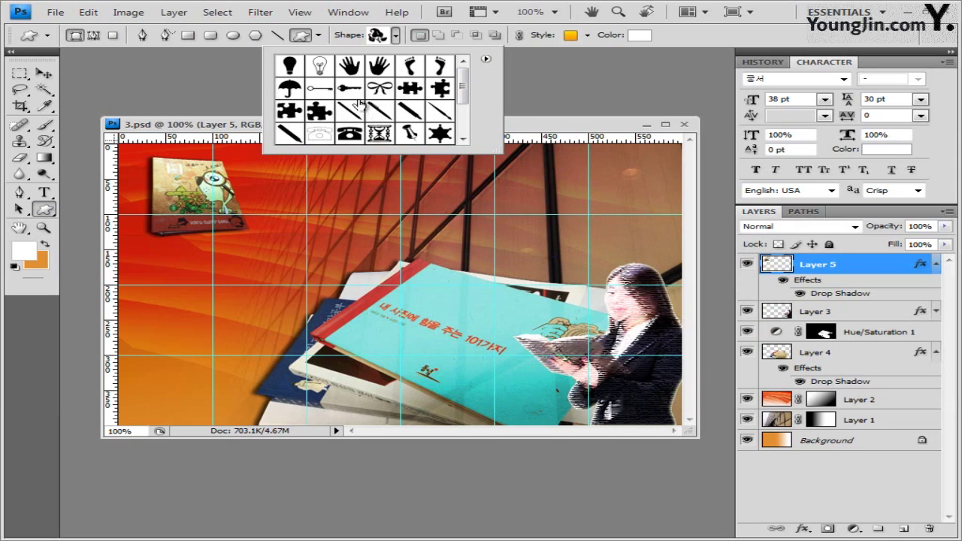
{"action": "left_click", "coordinate": [381, 90]}
{"action": "left_click", "coordinate": [241, 128]}
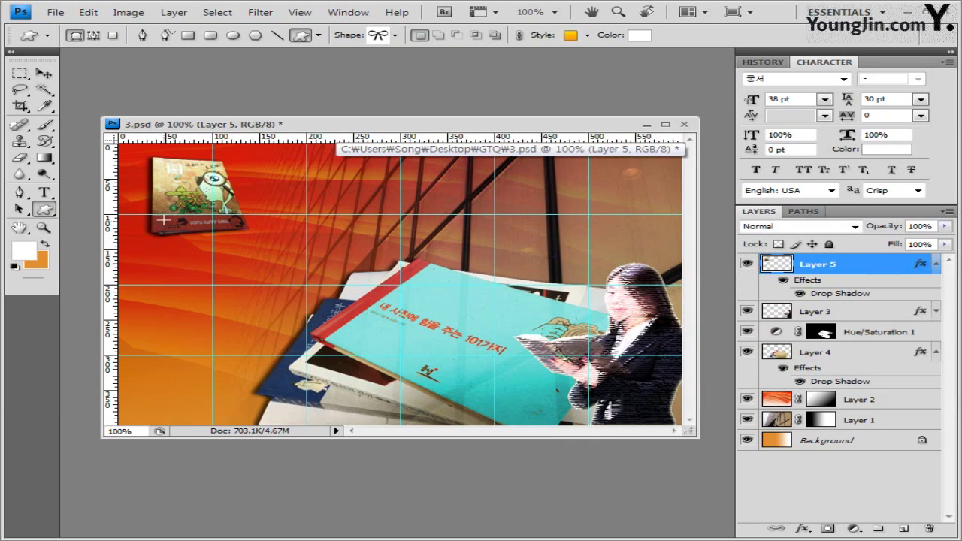
{"action": "left_click_drag", "start_coordinate": [164, 219], "coordinate": [227, 264]}
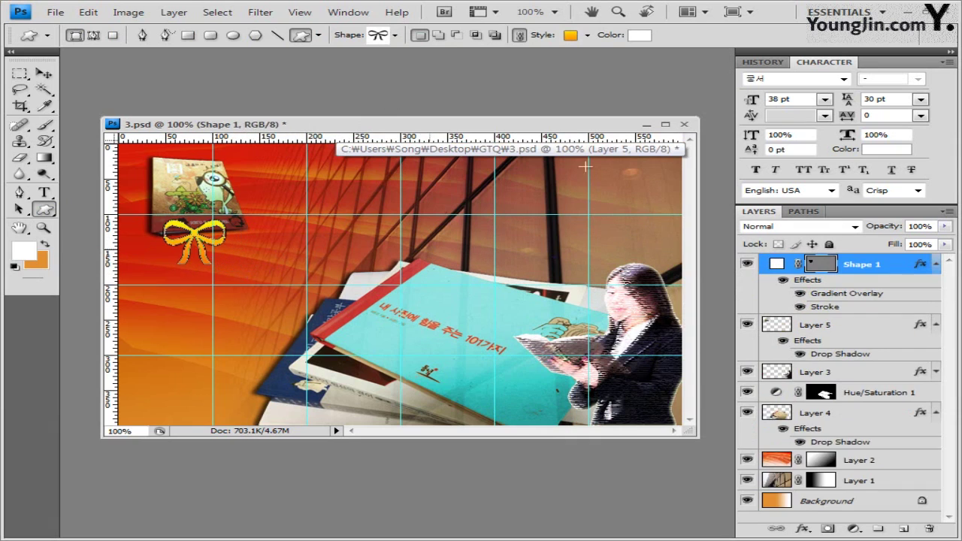
Remove the preset style from the bow shape layer and set its fill colour to yellow #fffc00.
{"action": "left_click", "coordinate": [588, 35]}
{"action": "left_click", "coordinate": [482, 66]}
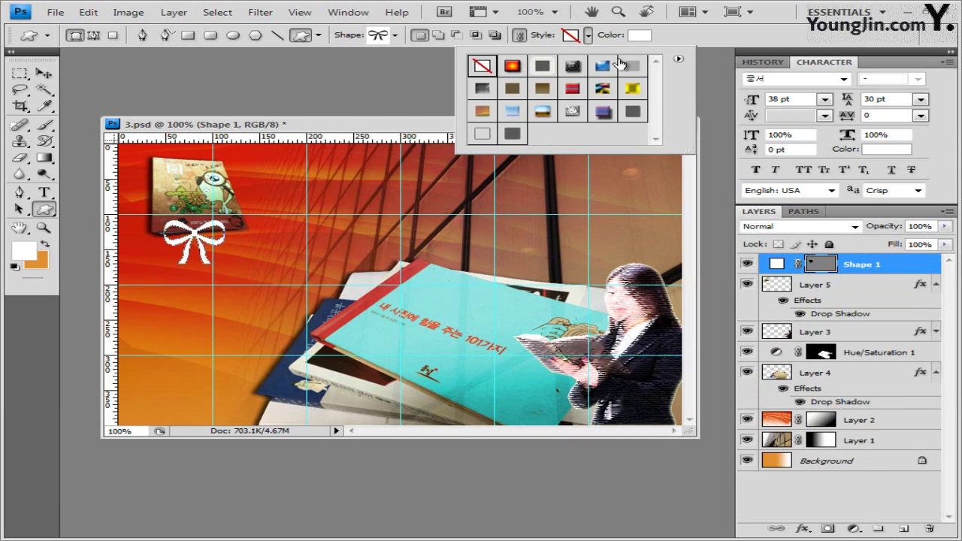
{"action": "left_click", "coordinate": [637, 35]}
{"action": "double_click", "coordinate": [566, 387]}
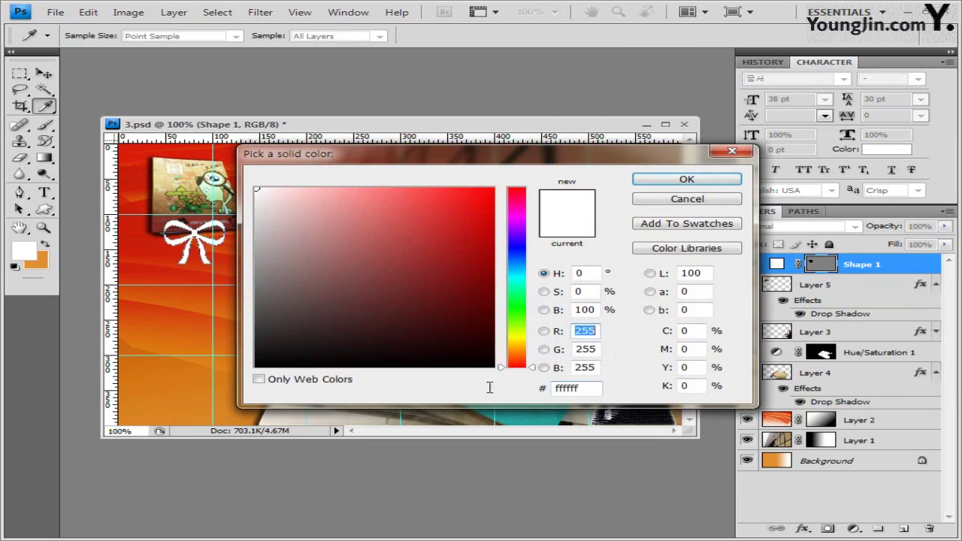
{"action": "type", "text": "ff"}
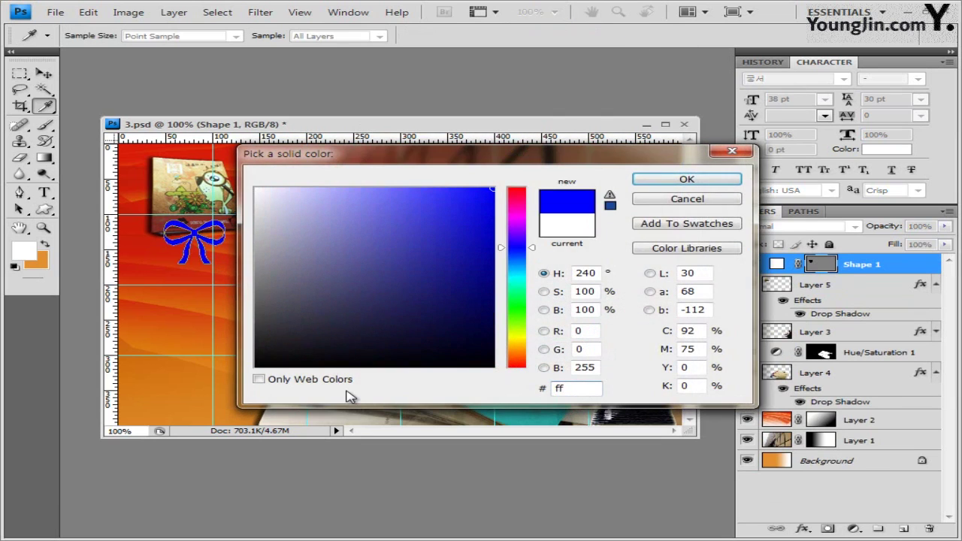
{"action": "type", "text": "fc00"}
{"action": "key", "text": "Return"}
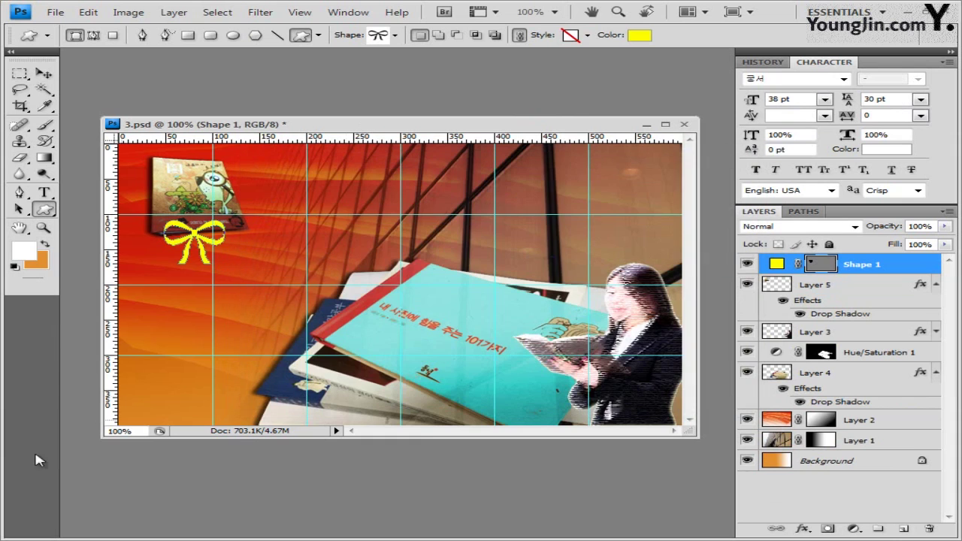
Add an Outer Glow effect with the default settings to the bow shape layer.
{"action": "left_click", "coordinate": [803, 530]}
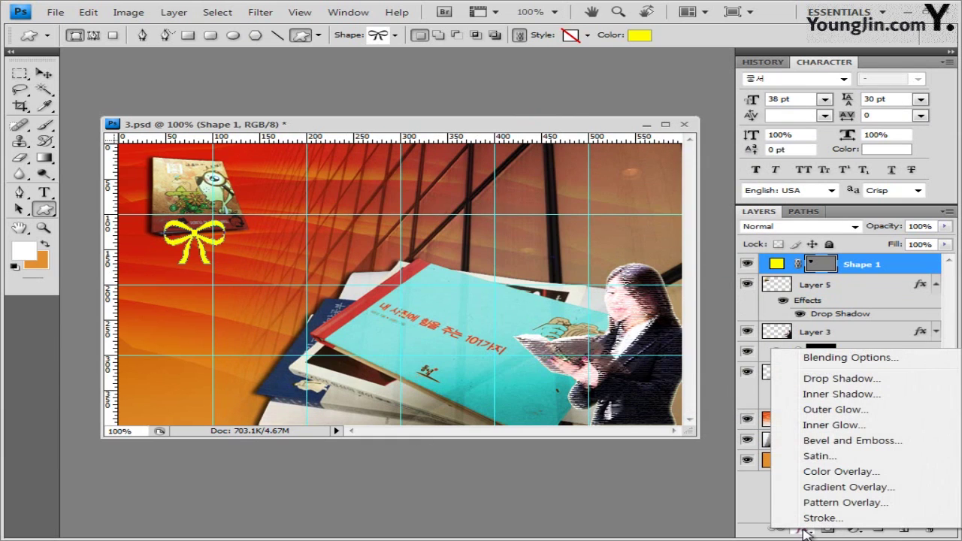
{"action": "left_click", "coordinate": [835, 410]}
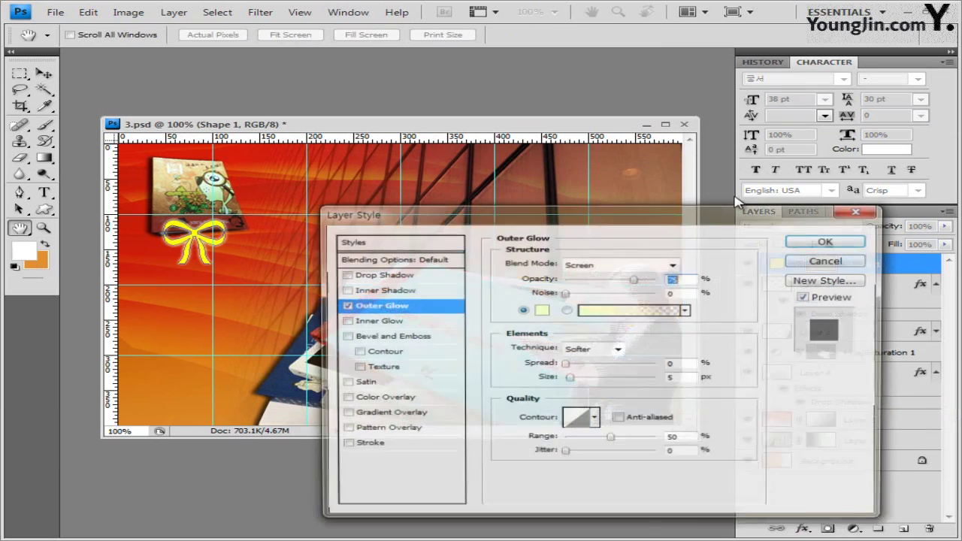
{"action": "left_click", "coordinate": [827, 241]}
Free-transform the bow shape to shift it slightly right beneath the small book.
{"action": "left_click", "coordinate": [44, 73]}
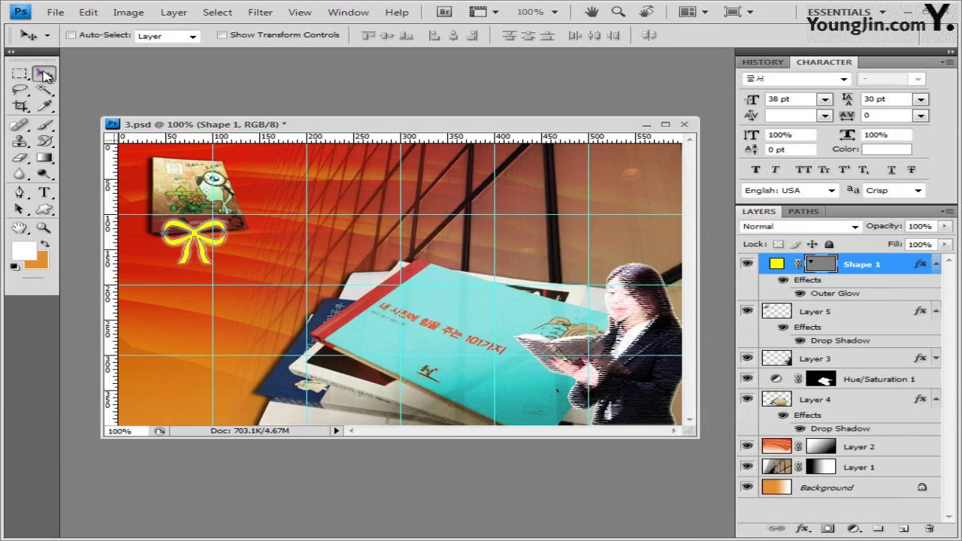
{"action": "key", "text": "ctrl+t"}
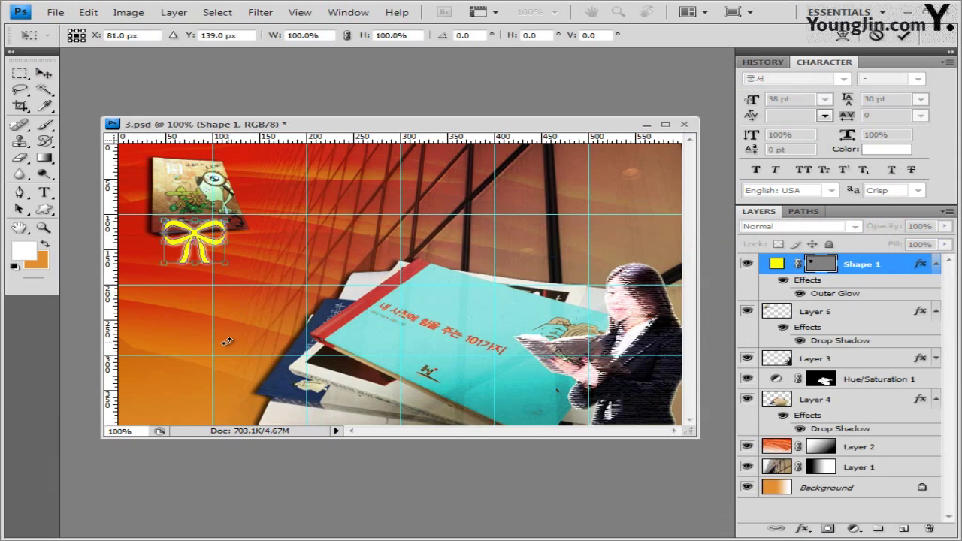
{"action": "key", "text": "shift+Right"}
{"action": "key", "text": "Return"}
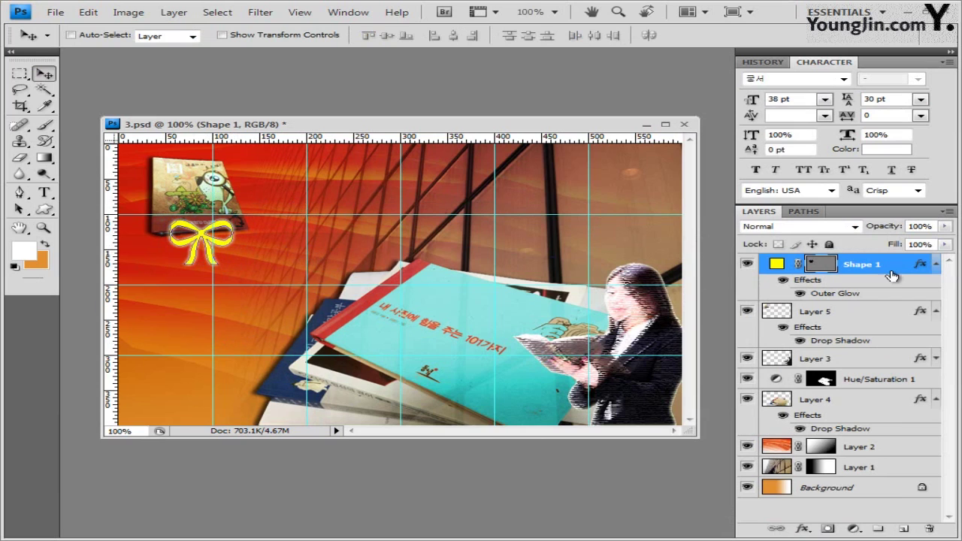
With the woman's Layer 3 active, replace the current custom shapes with the Talk Bubbles set.
{"action": "left_click", "coordinate": [818, 314]}
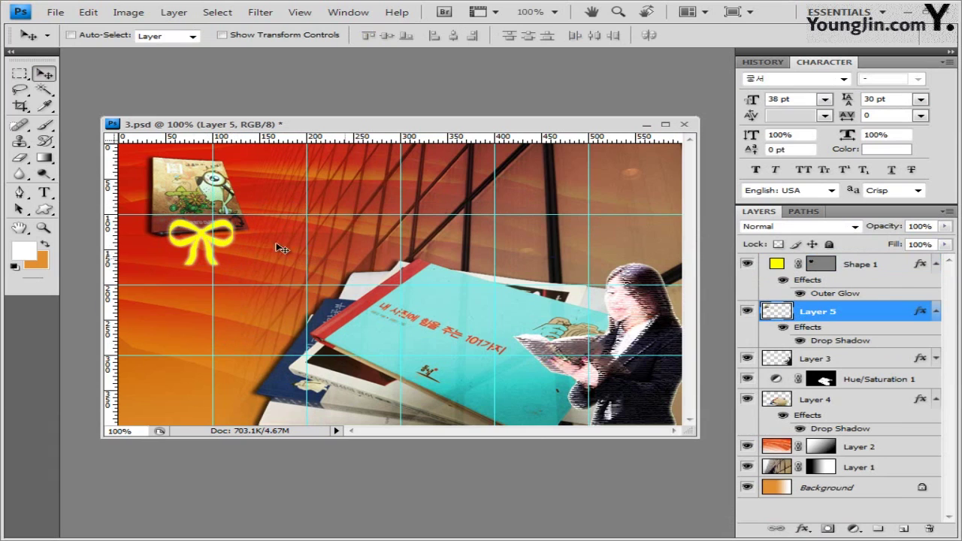
{"action": "left_click", "coordinate": [936, 311]}
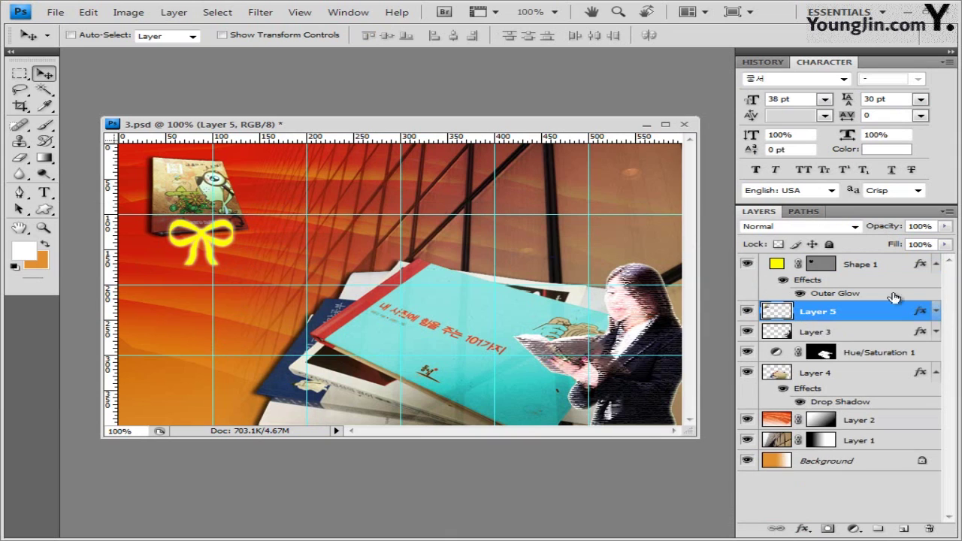
{"action": "left_click", "coordinate": [844, 333]}
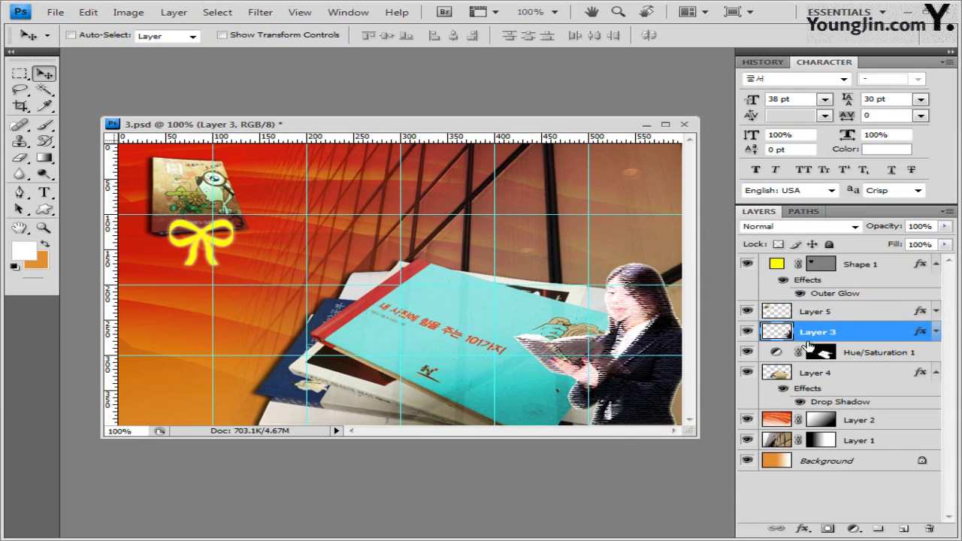
{"action": "left_click", "coordinate": [49, 211]}
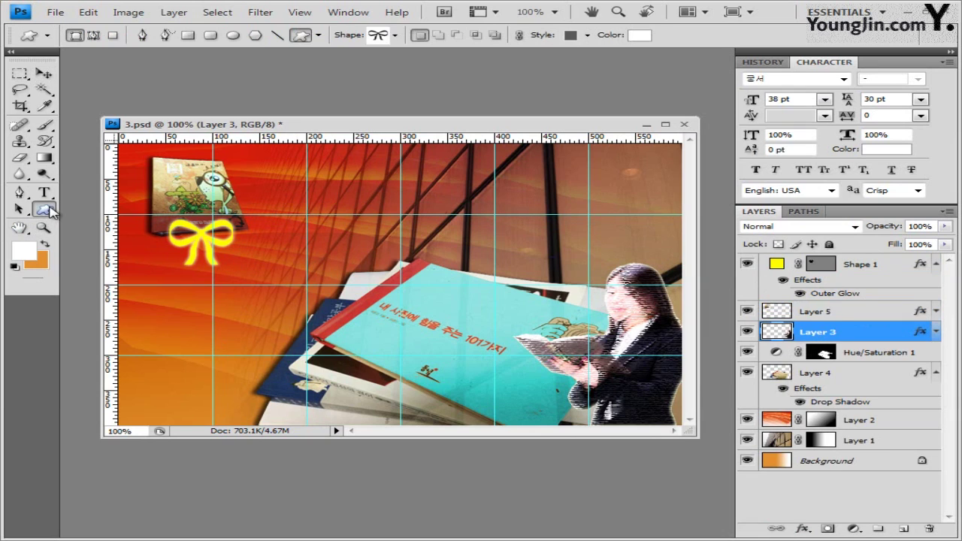
{"action": "left_click", "coordinate": [399, 36]}
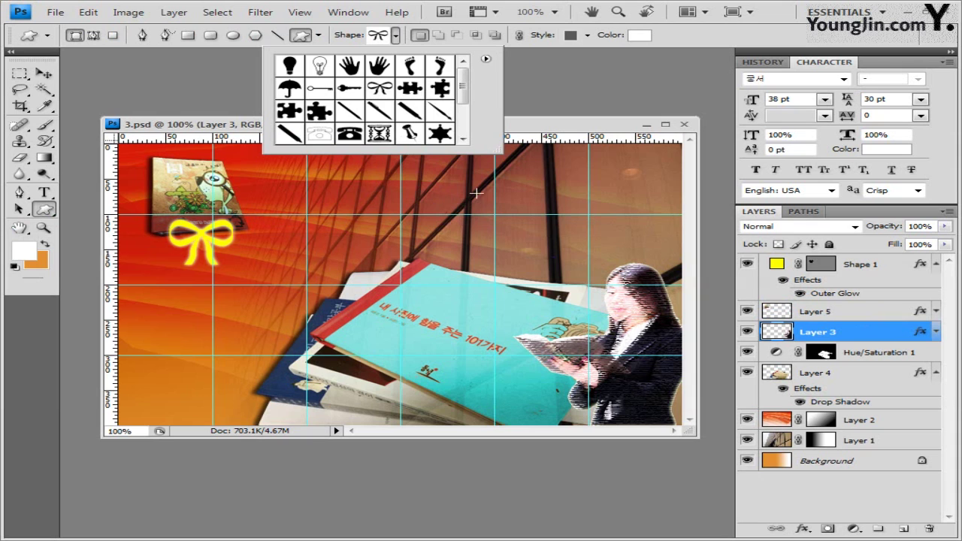
{"action": "left_click", "coordinate": [487, 63]}
{"action": "left_click", "coordinate": [557, 416]}
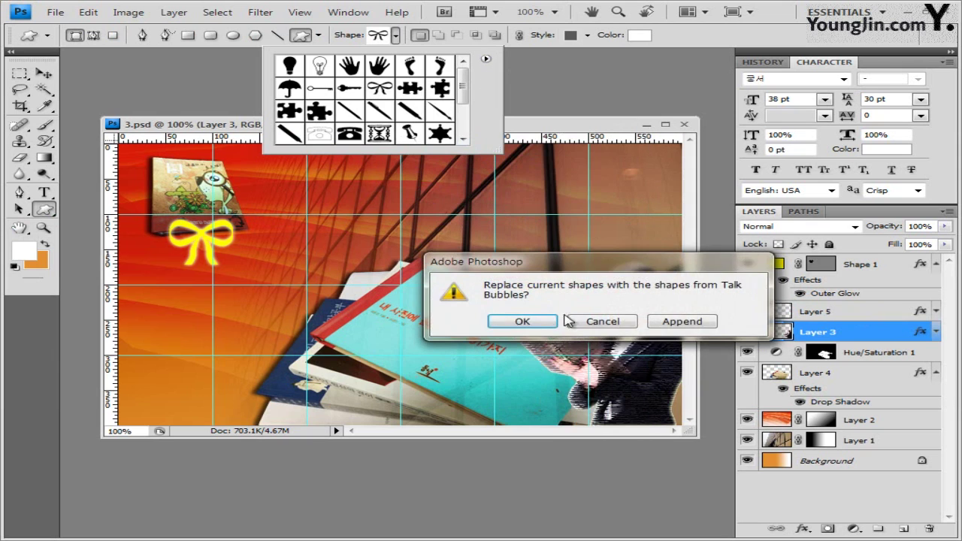
{"action": "left_click", "coordinate": [547, 322]}
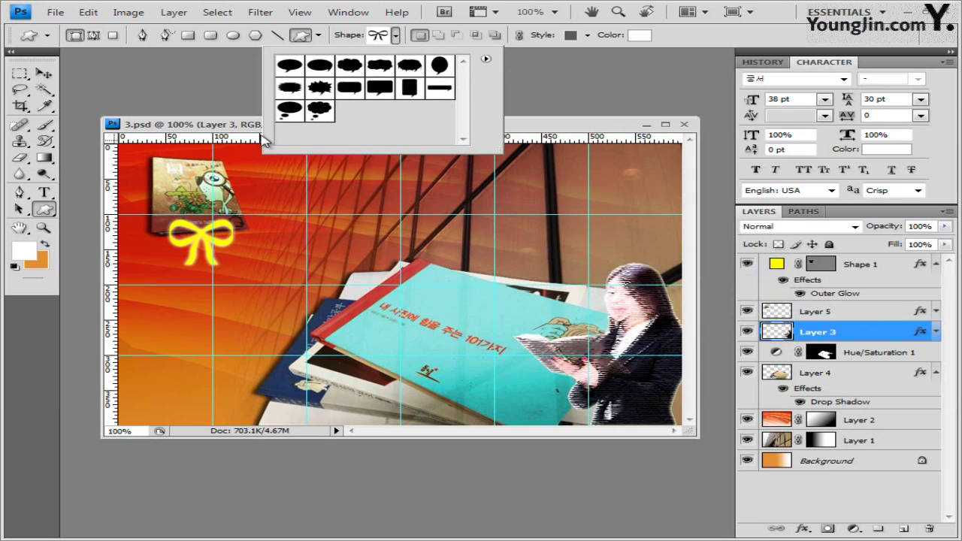
Draw a Talk 1 speech bubble about 107 px wide beside the small book, directly above Layer 3 in the stack.
{"action": "left_click", "coordinate": [291, 67]}
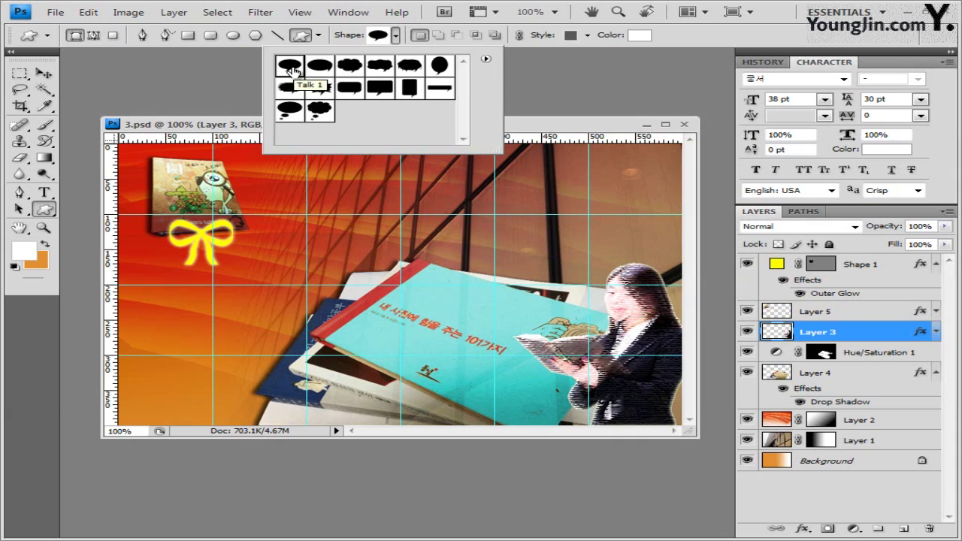
{"action": "left_click", "coordinate": [247, 128]}
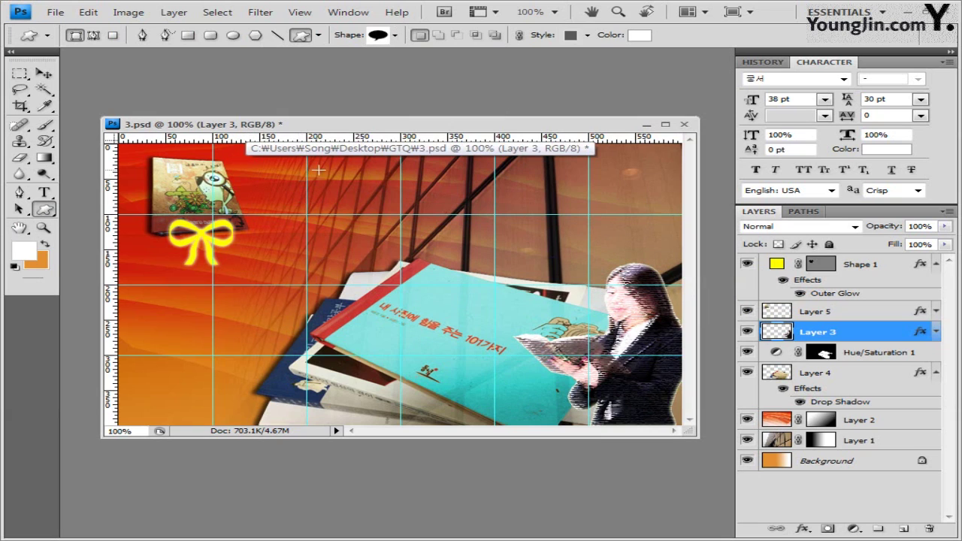
{"action": "left_click_drag", "start_coordinate": [319, 160], "coordinate": [219, 242]}
Clear the inherited style from the speech bubble and keep its fill colour white, #ffffff.
{"action": "left_click", "coordinate": [588, 34]}
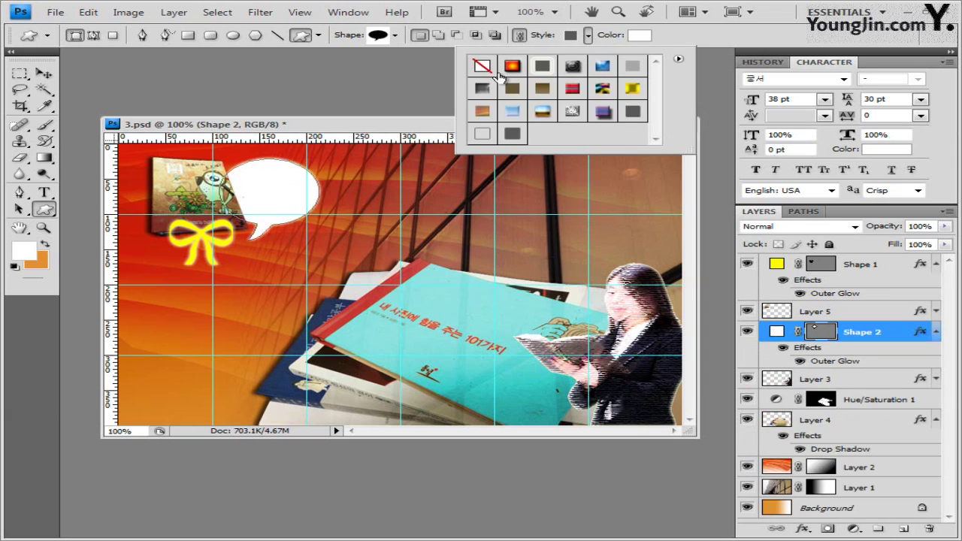
{"action": "left_click", "coordinate": [483, 67]}
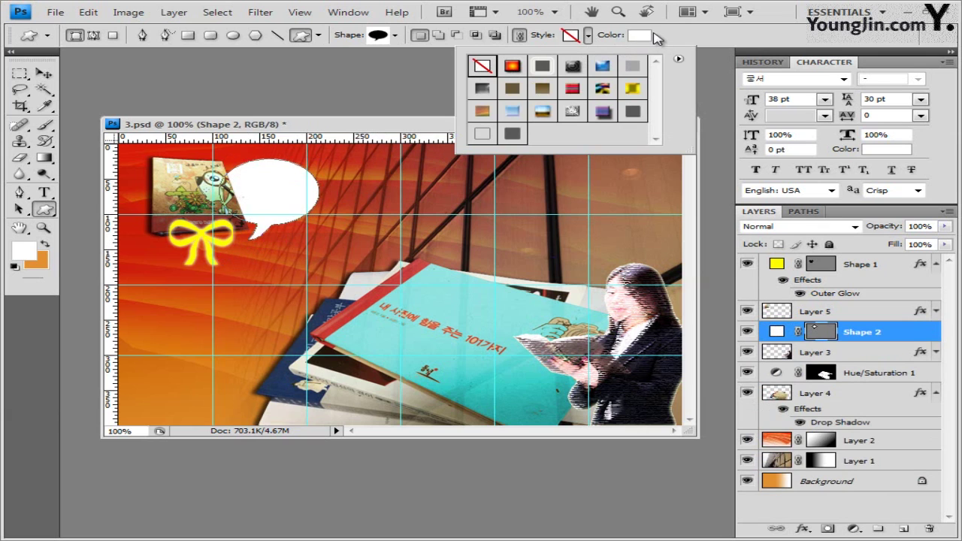
{"action": "left_click", "coordinate": [640, 36]}
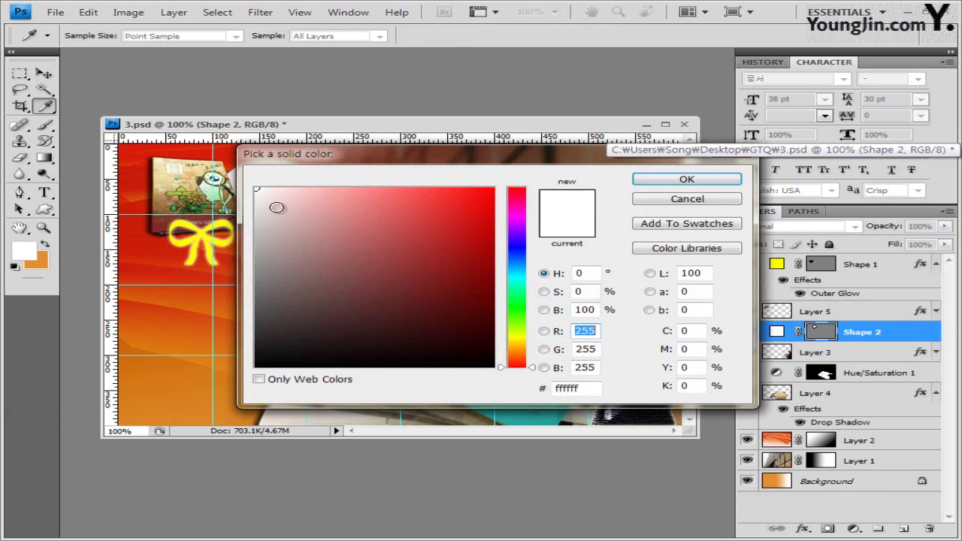
{"action": "left_click", "coordinate": [684, 182]}
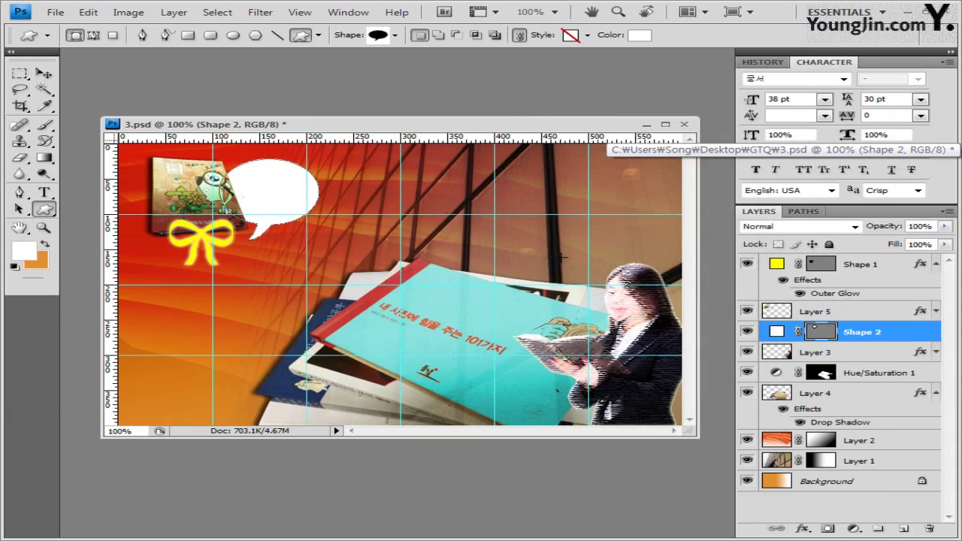
Add an Inner Bevel to the speech bubble with Use Global Light off and the angle at 120°.
{"action": "left_click", "coordinate": [803, 528]}
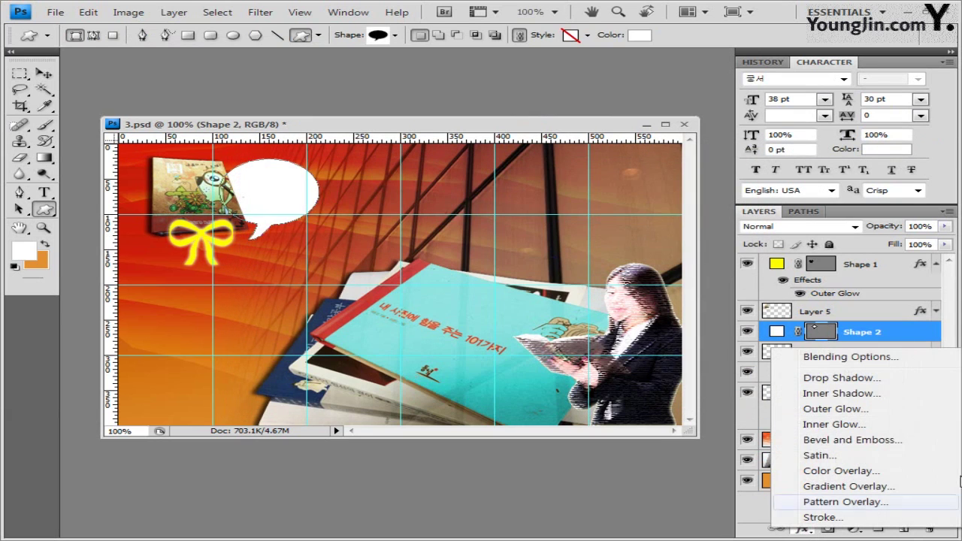
{"action": "left_click", "coordinate": [853, 440]}
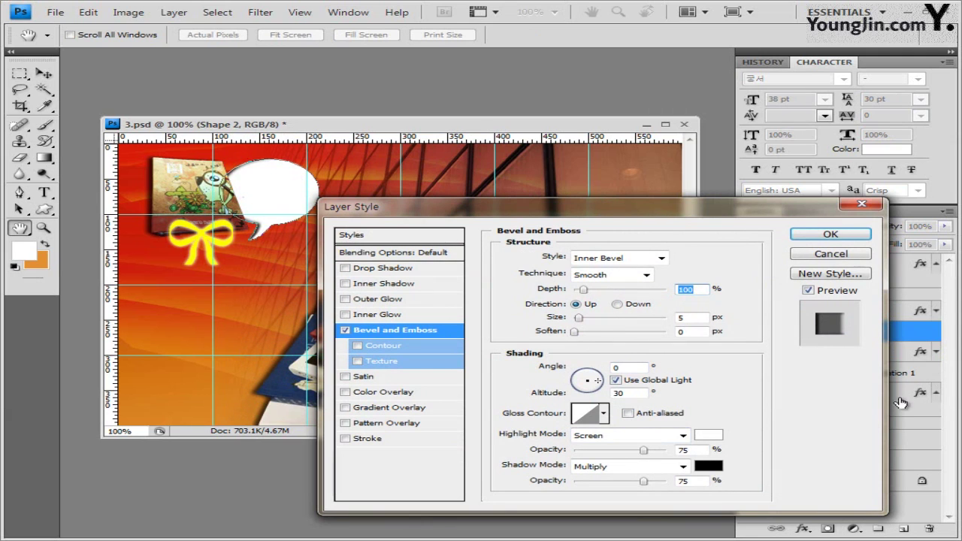
{"action": "left_click", "coordinate": [615, 381]}
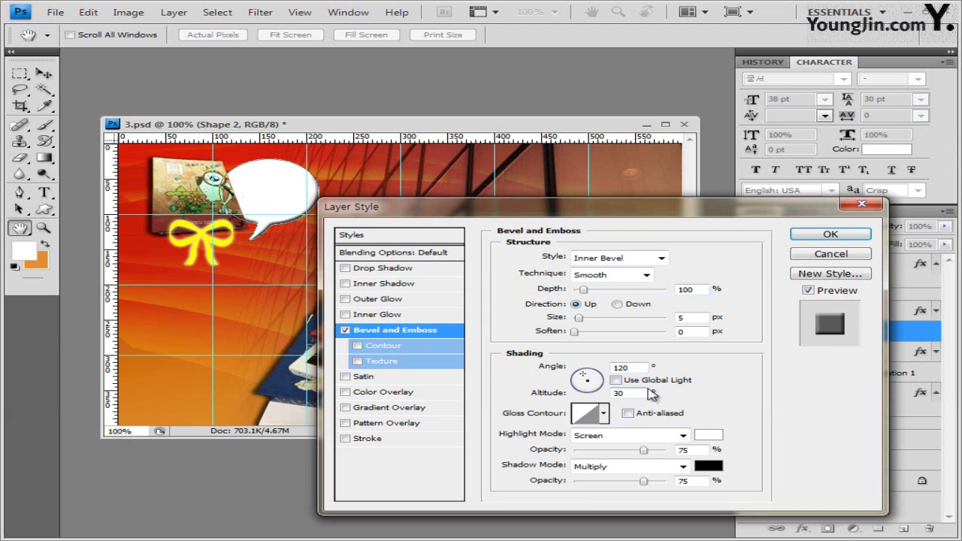
{"action": "left_click", "coordinate": [846, 235]}
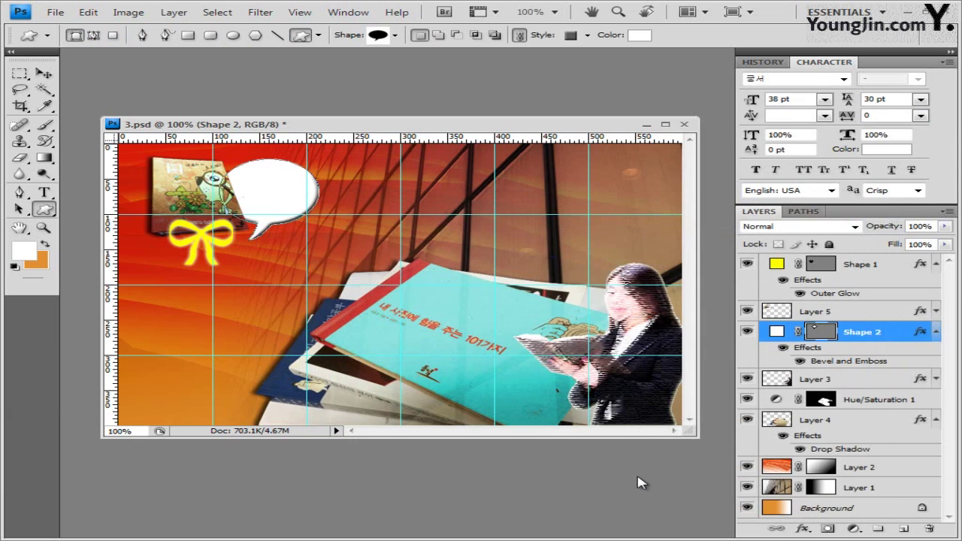
Free-transform the speech bubble to a flatter shape about 147 px wide, beside the small book.
{"action": "key", "text": "ctrl+t"}
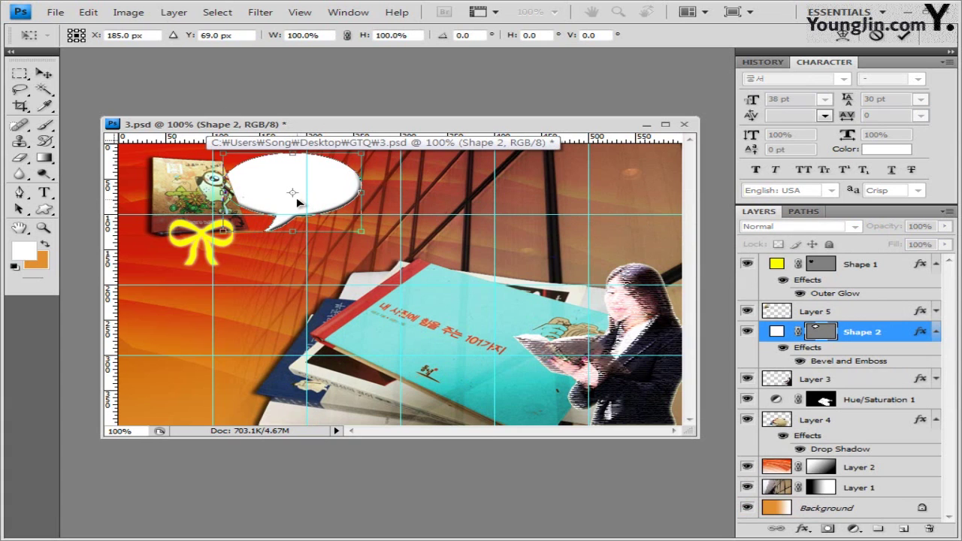
{"action": "key", "text": "Return"}
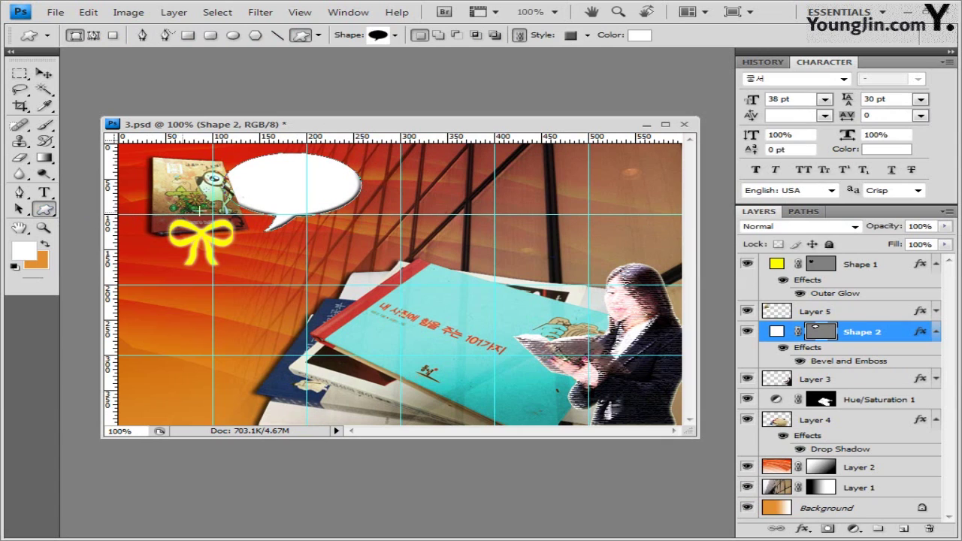
Load the Symbols custom shapes and draw an exclamation mark about 48 px wide above and left of the woman's head.
{"action": "left_click", "coordinate": [394, 35]}
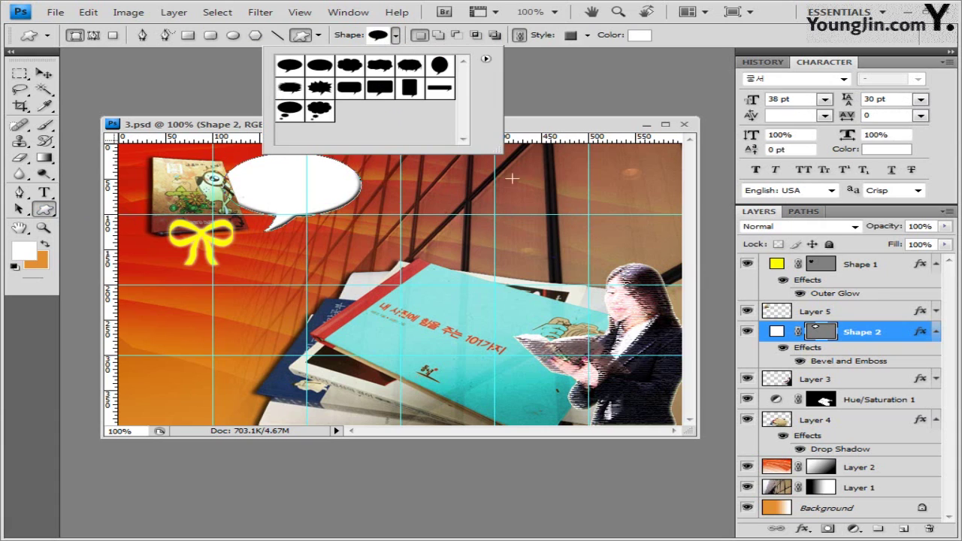
{"action": "left_click", "coordinate": [486, 60]}
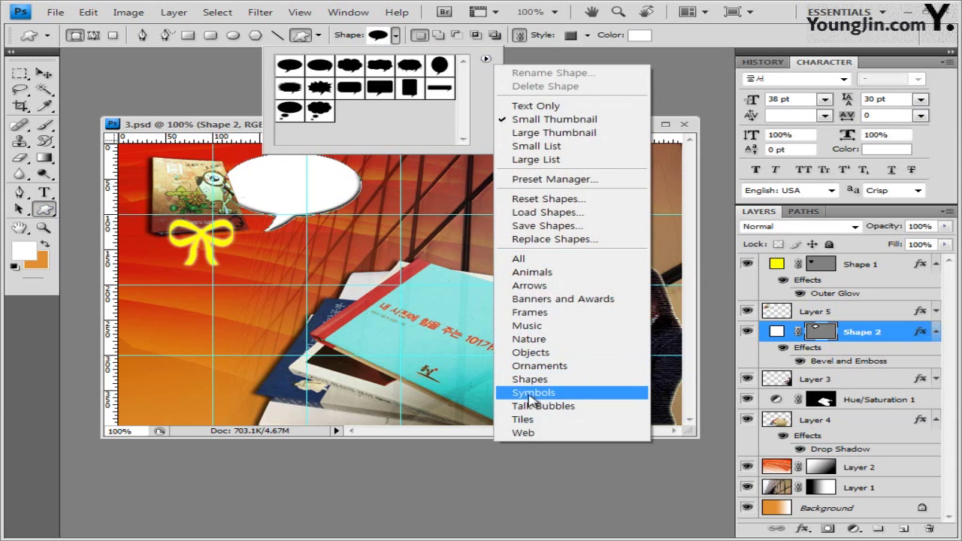
{"action": "left_click", "coordinate": [530, 394]}
{"action": "left_click", "coordinate": [507, 320]}
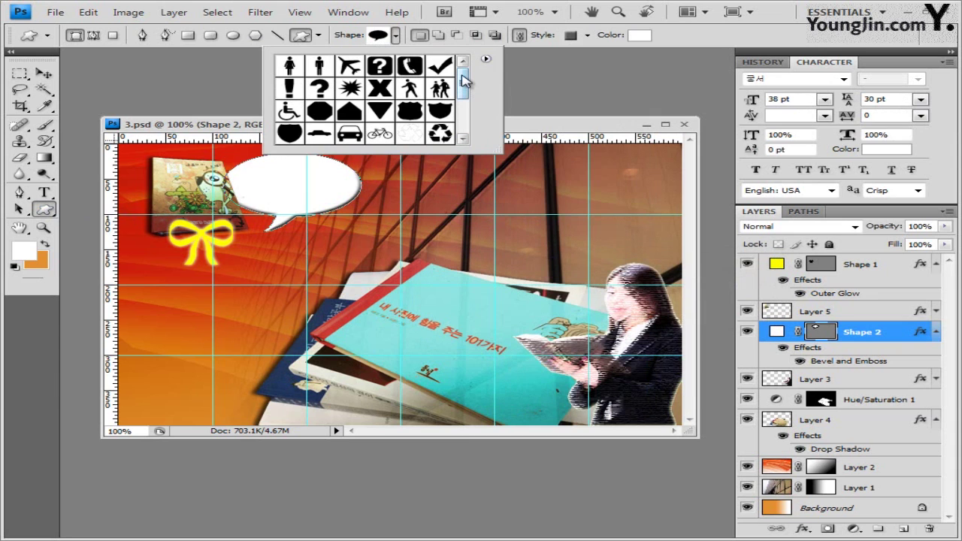
{"action": "left_click", "coordinate": [290, 88]}
{"action": "left_click", "coordinate": [237, 128]}
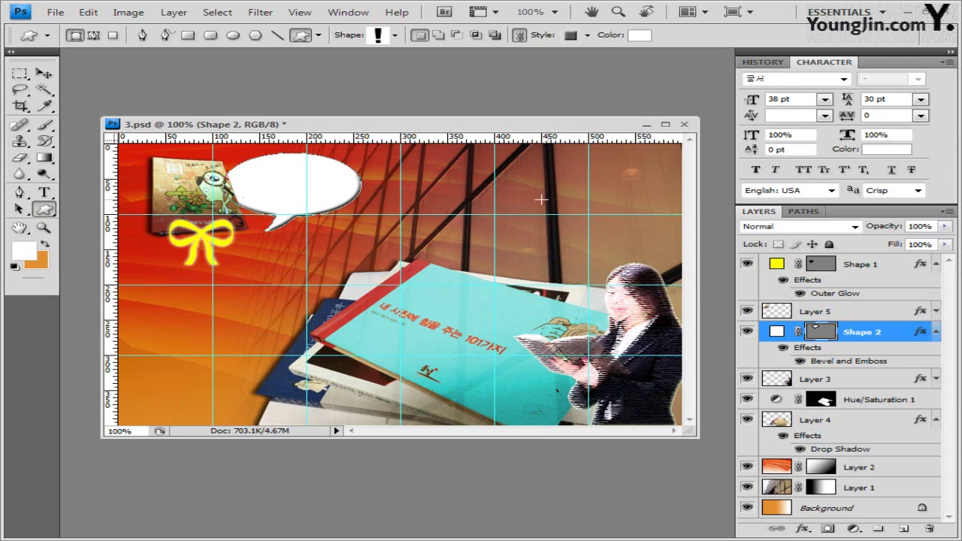
{"action": "left_click_drag", "start_coordinate": [541, 200], "coordinate": [591, 298]}
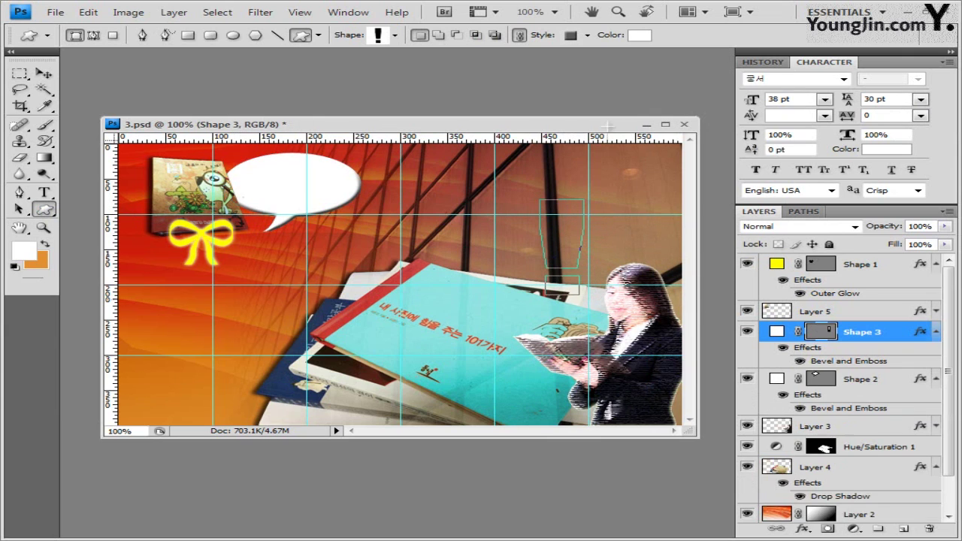
Clear the inherited layer style from the exclamation mark and set its fill colour to yellow, #fff200.
{"action": "left_click", "coordinate": [588, 35]}
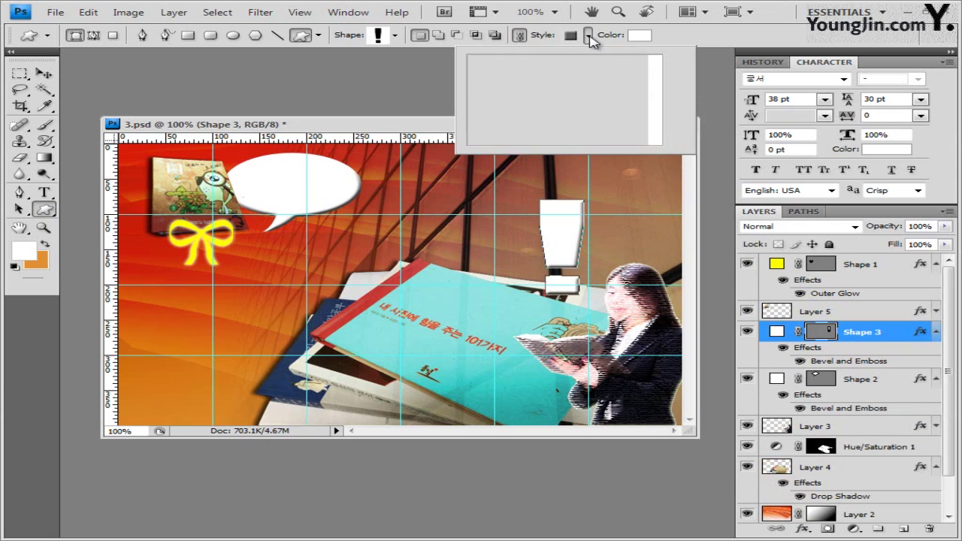
{"action": "left_click", "coordinate": [482, 65]}
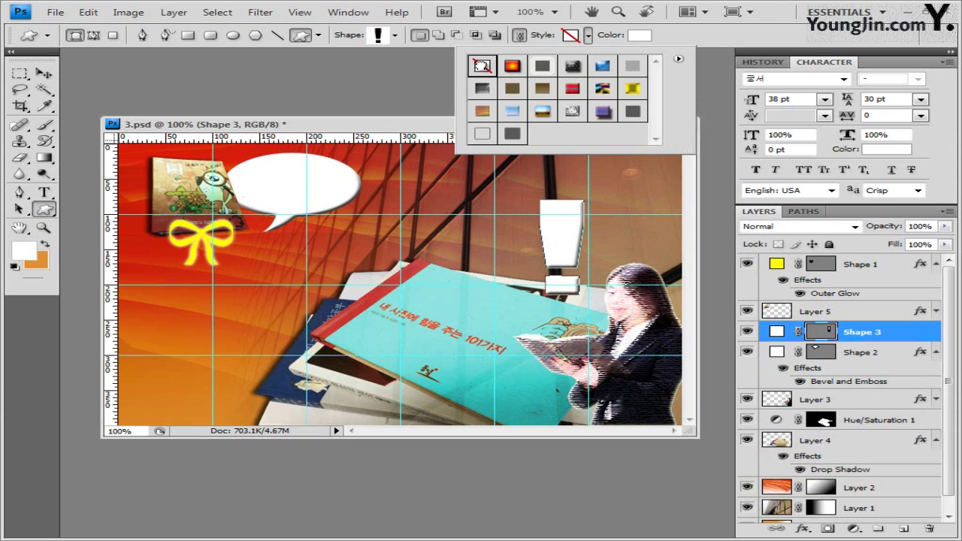
{"action": "left_click", "coordinate": [641, 36]}
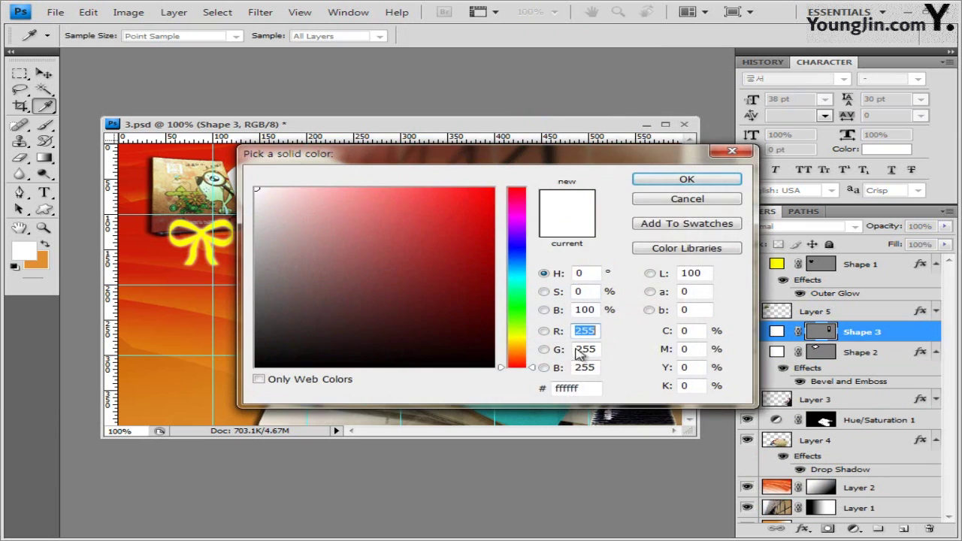
{"action": "double_click", "coordinate": [584, 388]}
{"action": "type", "text": "ff"}
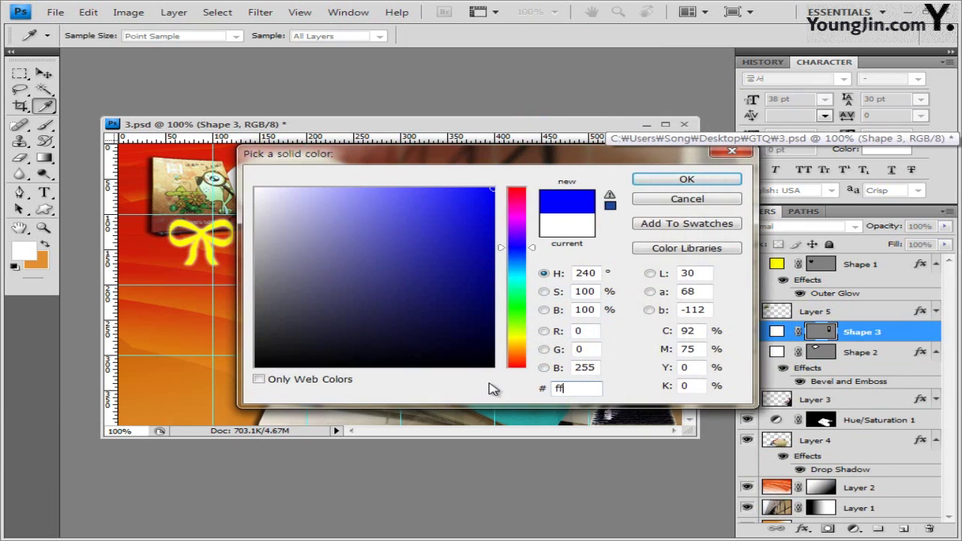
{"action": "type", "text": "f200"}
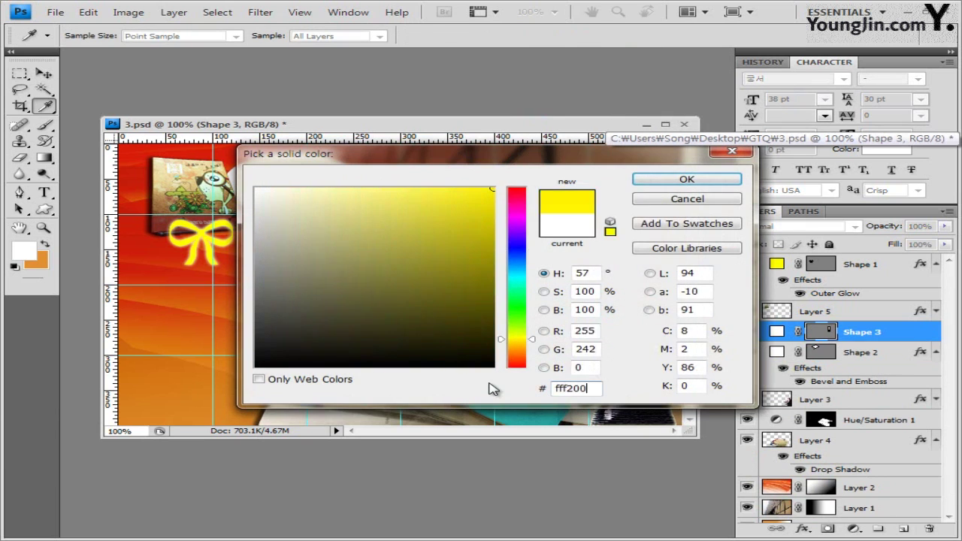
{"action": "key", "text": "Return"}
Add an Inner Shadow to the exclamation mark with the default settings.
{"action": "left_click", "coordinate": [803, 528]}
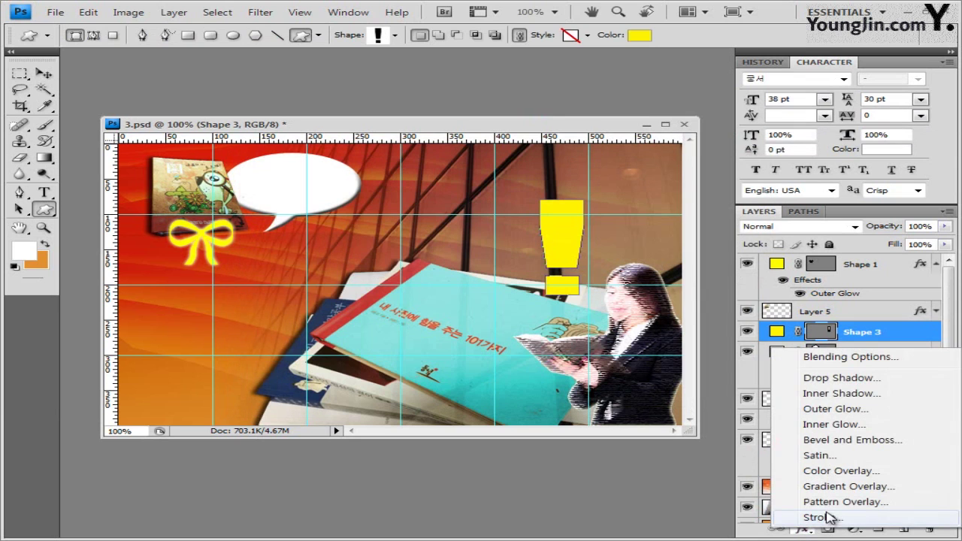
{"action": "left_click", "coordinate": [859, 396]}
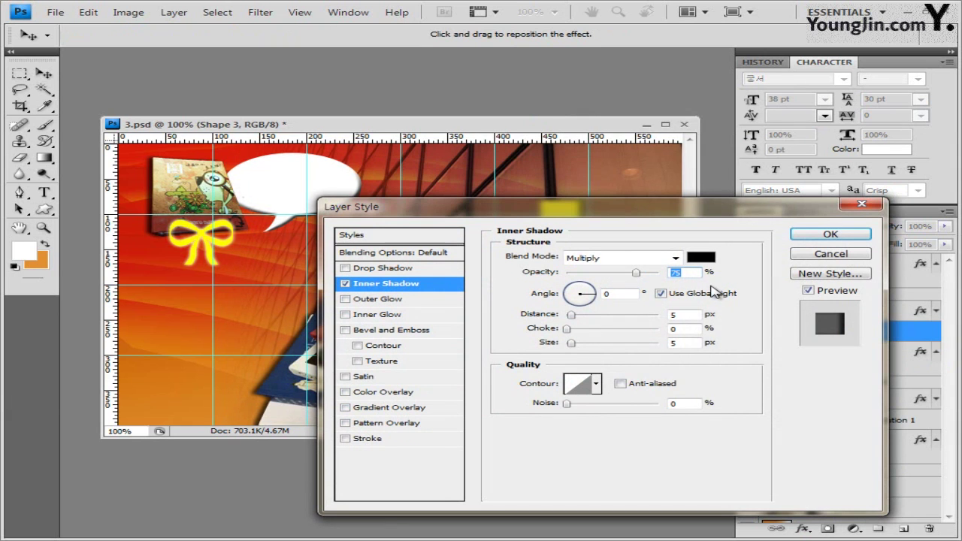
{"action": "left_click", "coordinate": [827, 234]}
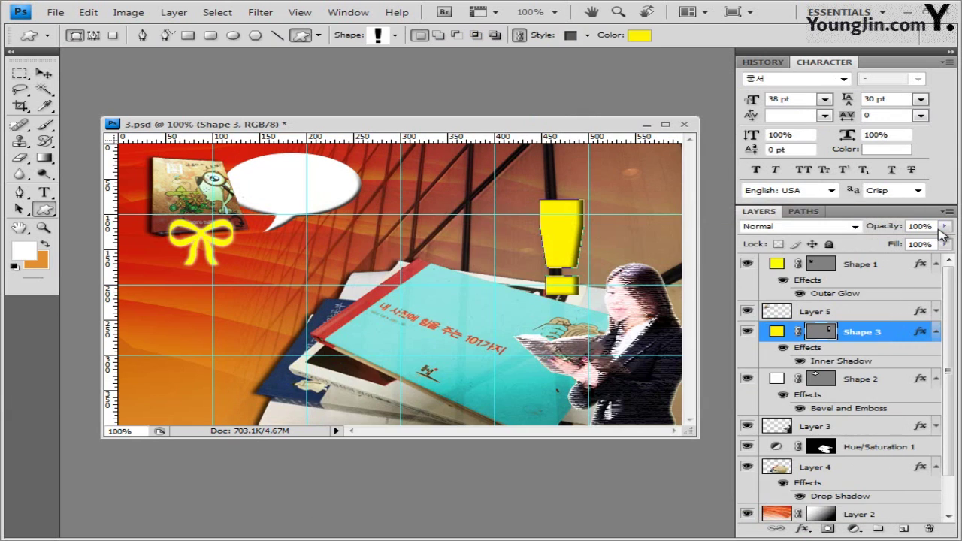
Set the exclamation mark's layer opacity to 70% and free-transform it slightly wider and shorter, closer to the woman's head.
{"action": "left_click", "coordinate": [945, 227]}
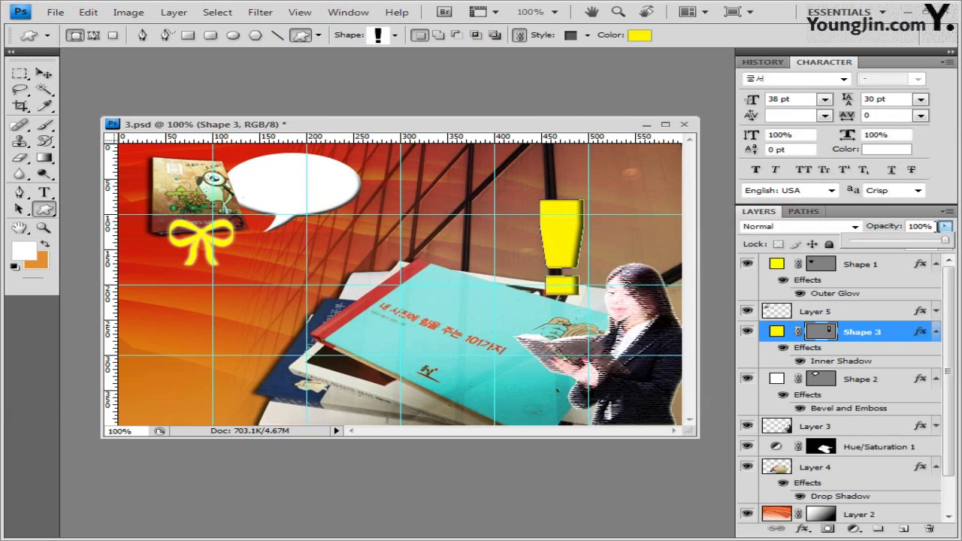
{"action": "left_click", "coordinate": [938, 227]}
{"action": "type", "text": "70"}
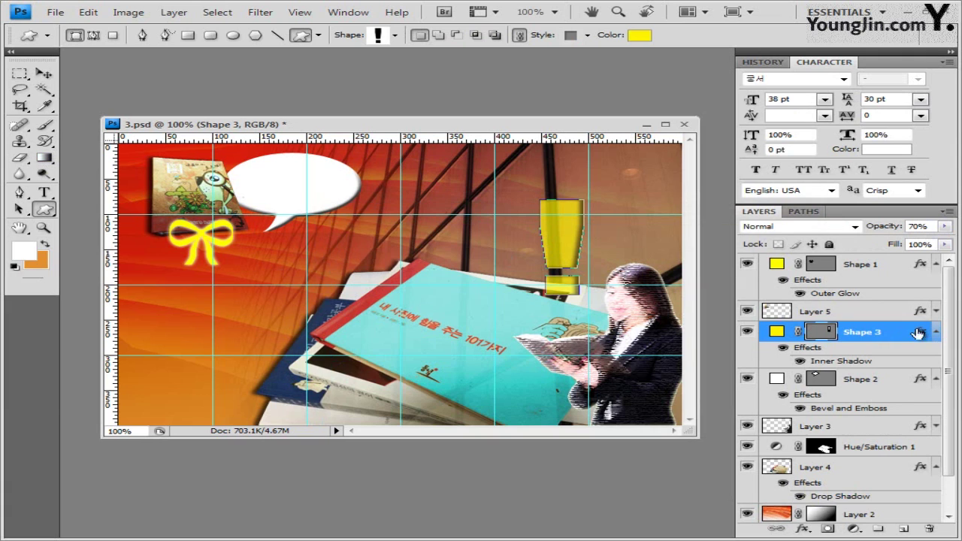
{"action": "key", "text": "ctrl+t"}
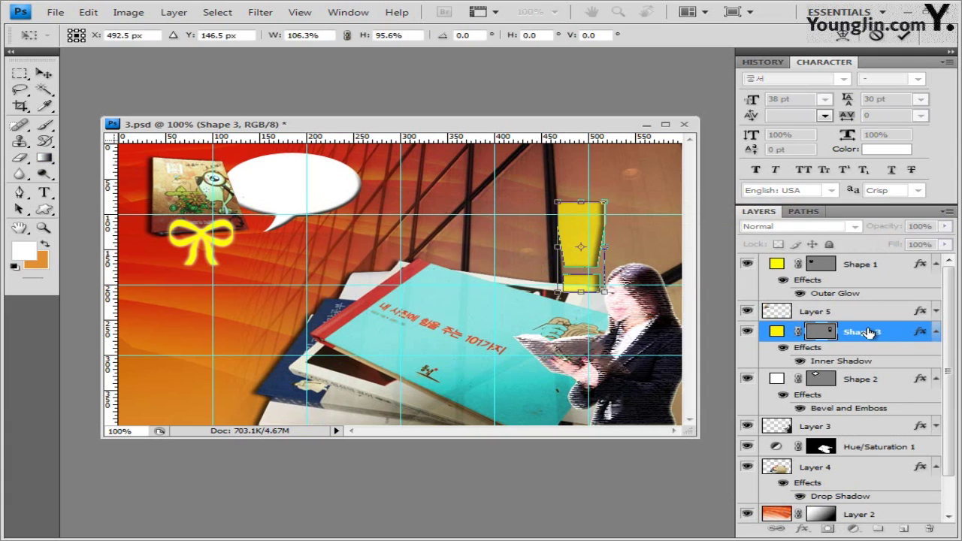
{"action": "key", "text": "Return"}
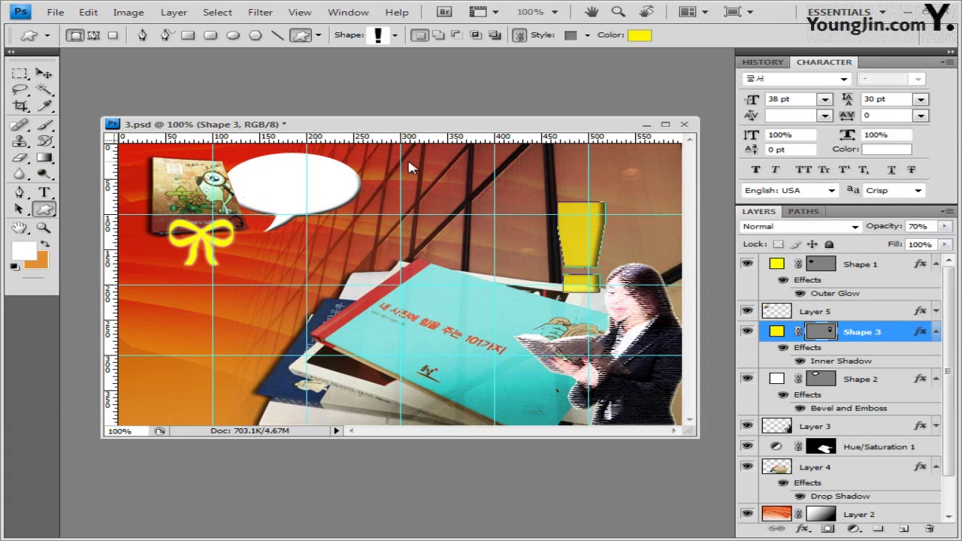
Add the title "북디자인 전시회" in white 바탕 at 48 pt above the books, and move its layer to the top of the stack.
{"action": "left_click", "coordinate": [44, 194]}
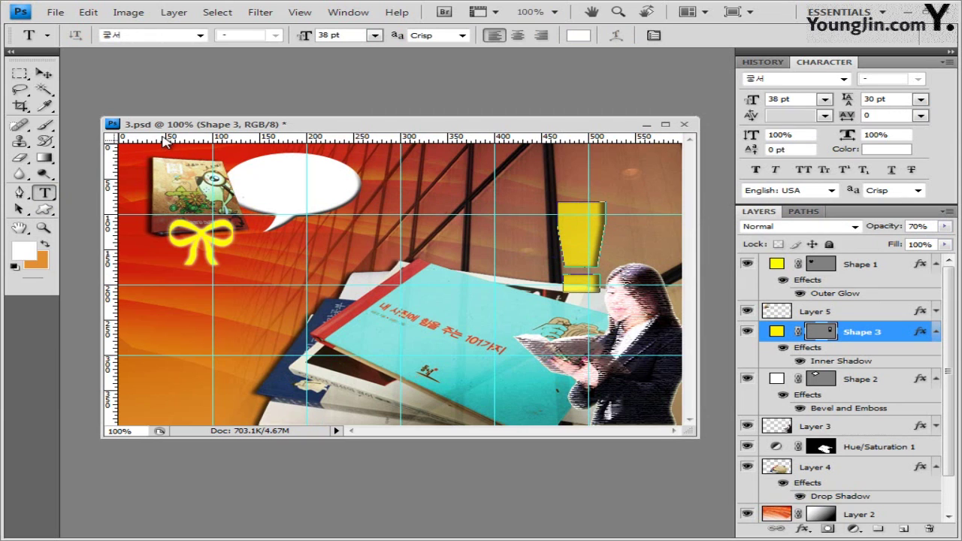
{"action": "left_click", "coordinate": [429, 237]}
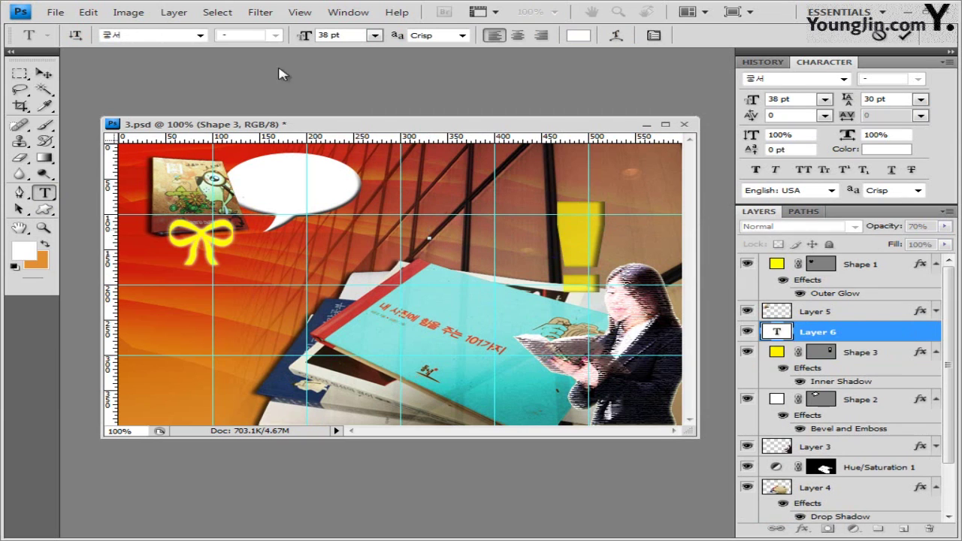
{"action": "left_click", "coordinate": [201, 35]}
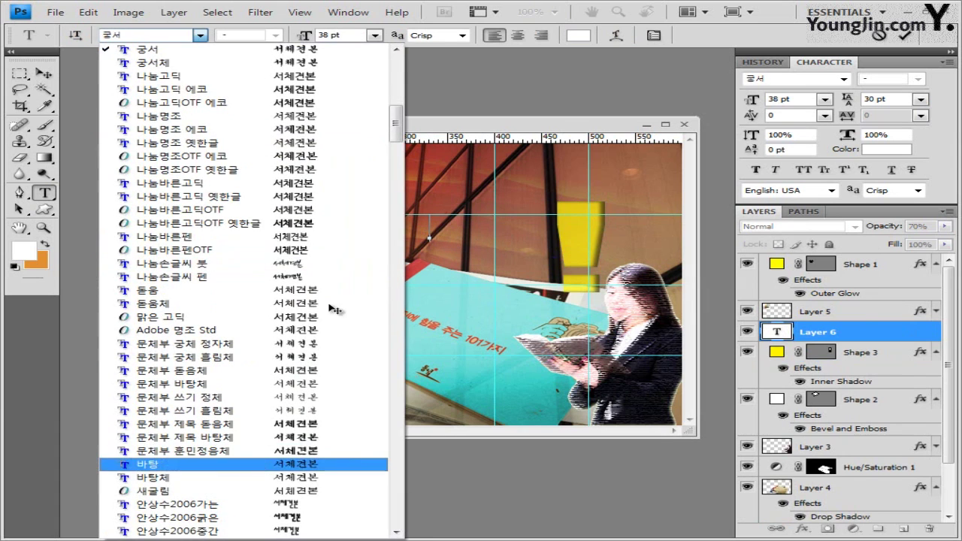
{"action": "key", "text": "Return"}
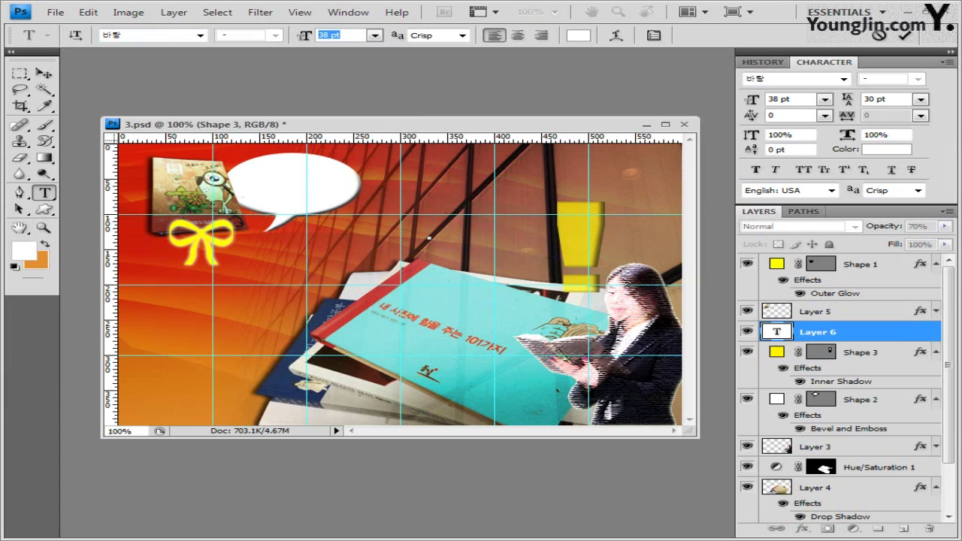
{"action": "type", "text": "4"}
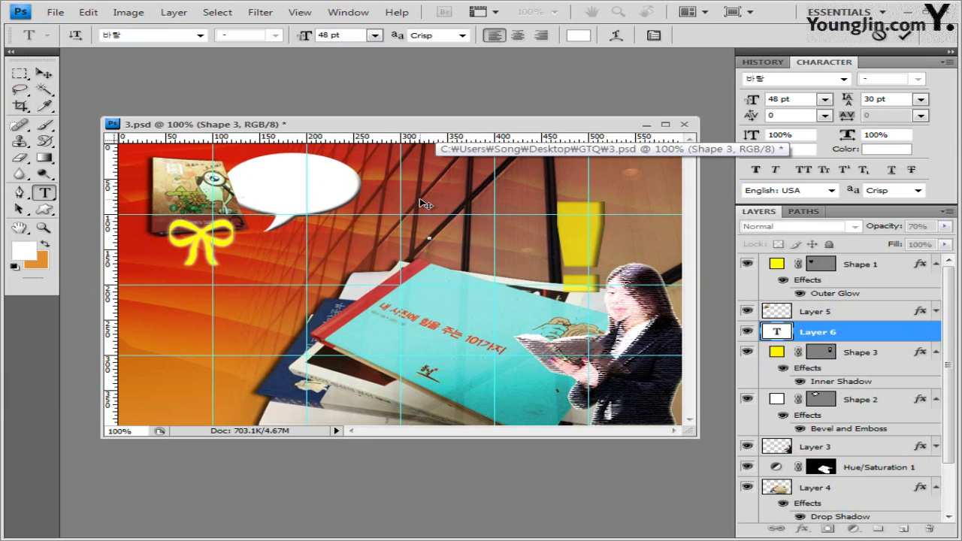
{"action": "key", "text": "ctrl+v"}
{"action": "left_click_drag", "start_coordinate": [521, 275], "coordinate": [387, 283]}
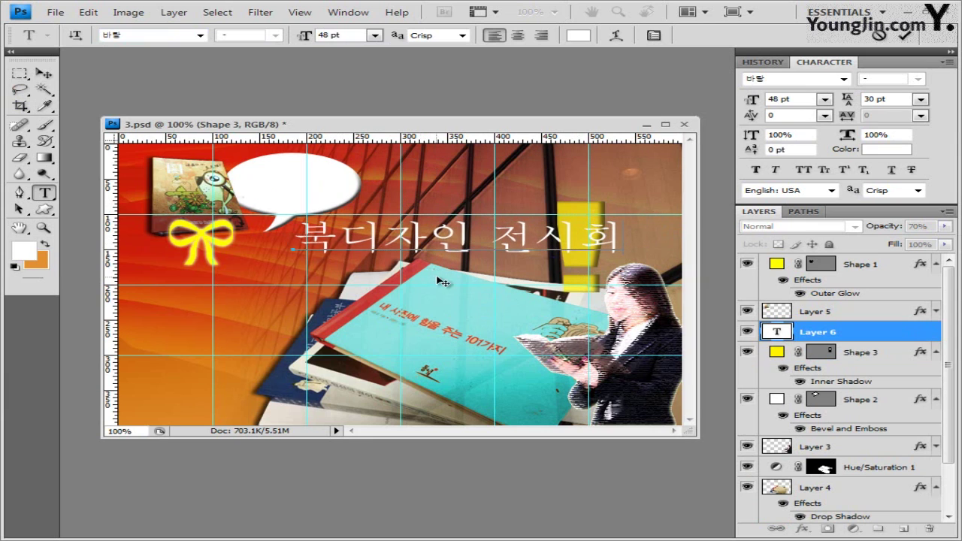
{"action": "left_click", "coordinate": [850, 334]}
{"action": "left_click_drag", "start_coordinate": [883, 335], "coordinate": [872, 265]}
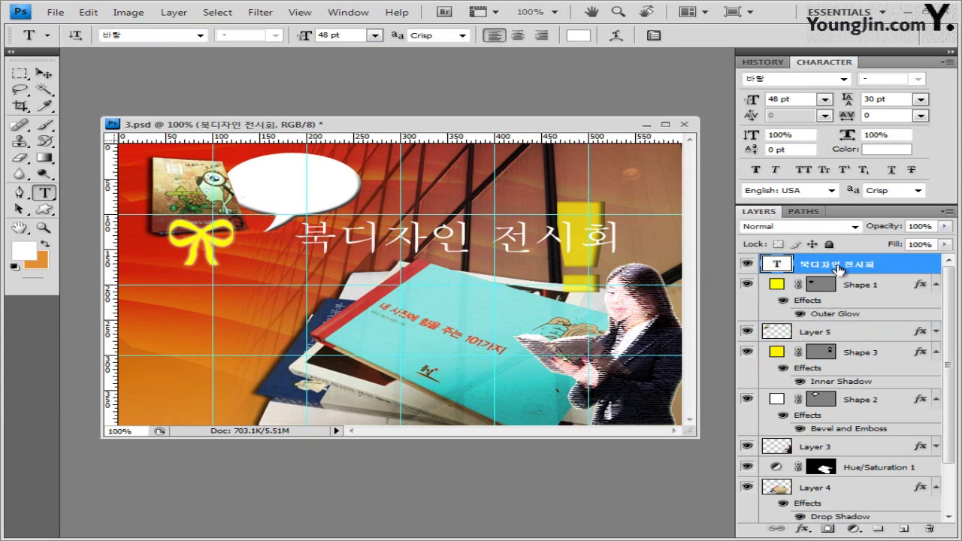
Add a Gradient Overlay to the title and set the gradient's starting colour stop to white, #ffffff.
{"action": "left_click", "coordinate": [803, 529]}
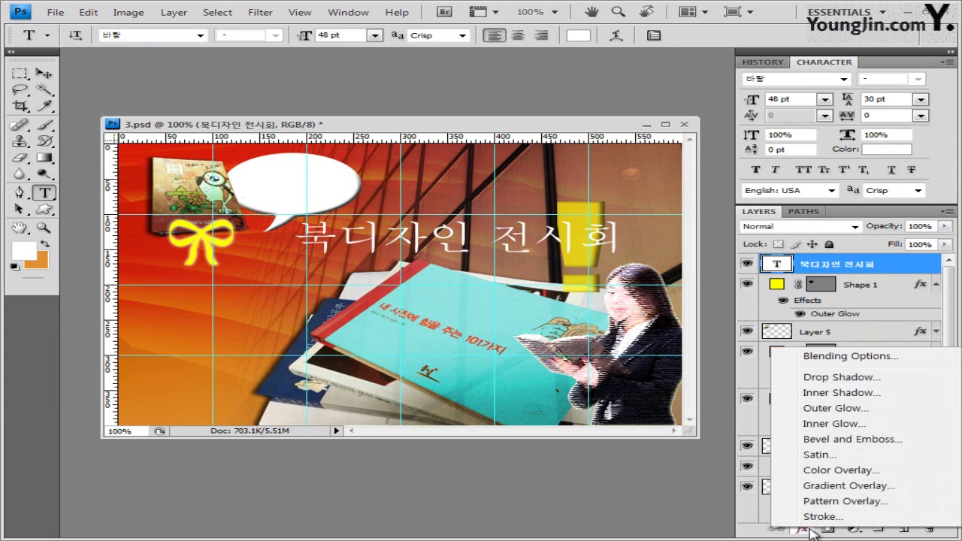
{"action": "left_click", "coordinate": [849, 487]}
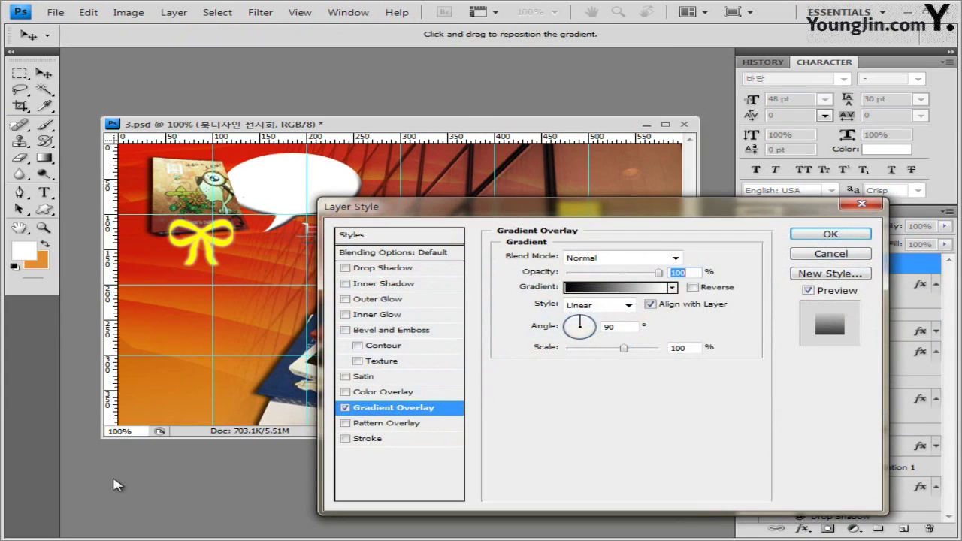
{"action": "left_click", "coordinate": [594, 289]}
{"action": "left_click", "coordinate": [345, 350]}
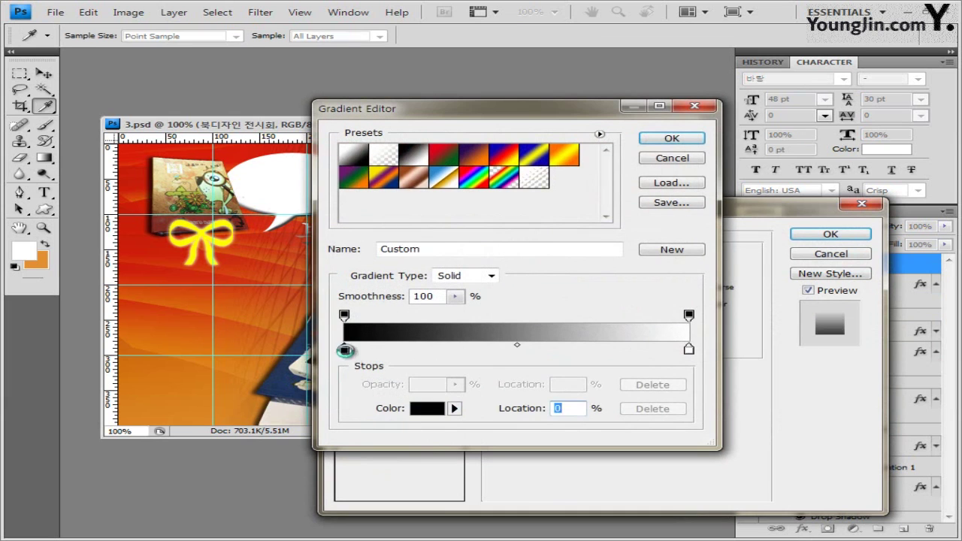
{"action": "double_click", "coordinate": [344, 350]}
{"action": "left_click", "coordinate": [346, 351]}
{"action": "double_click", "coordinate": [601, 389]}
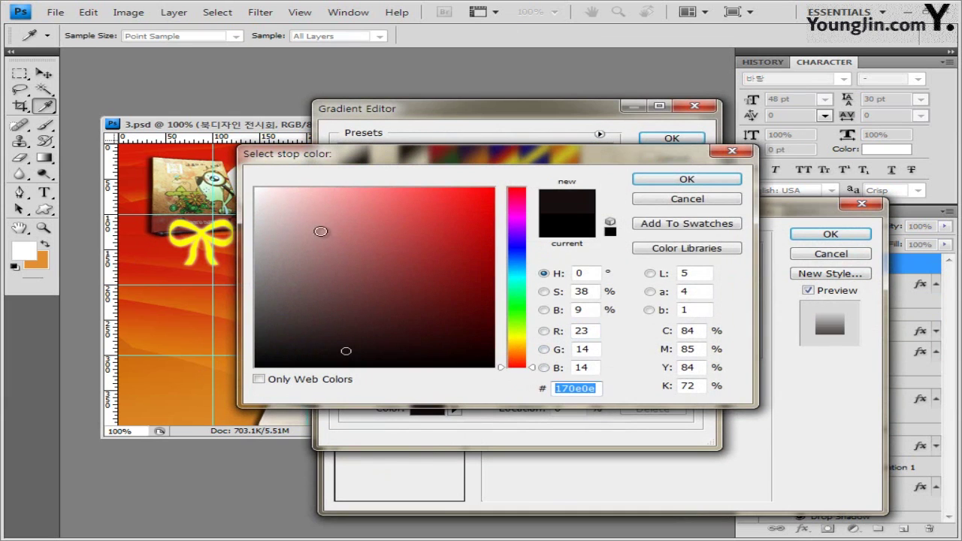
{"action": "type", "text": "ffffff"}
{"action": "left_click", "coordinate": [707, 179]}
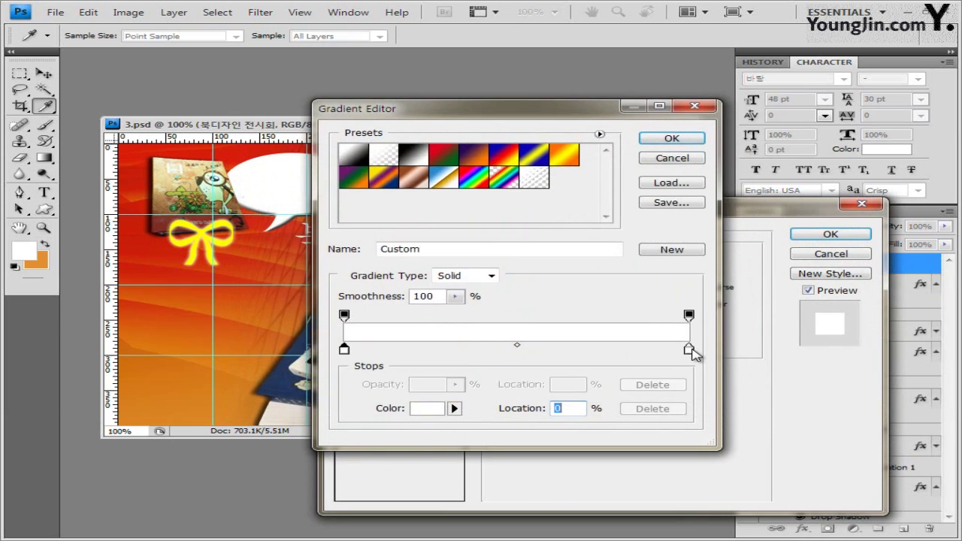
Set the title gradient's ending colour stop to blue, #00a9e0, and accept the gradient.
{"action": "double_click", "coordinate": [689, 350]}
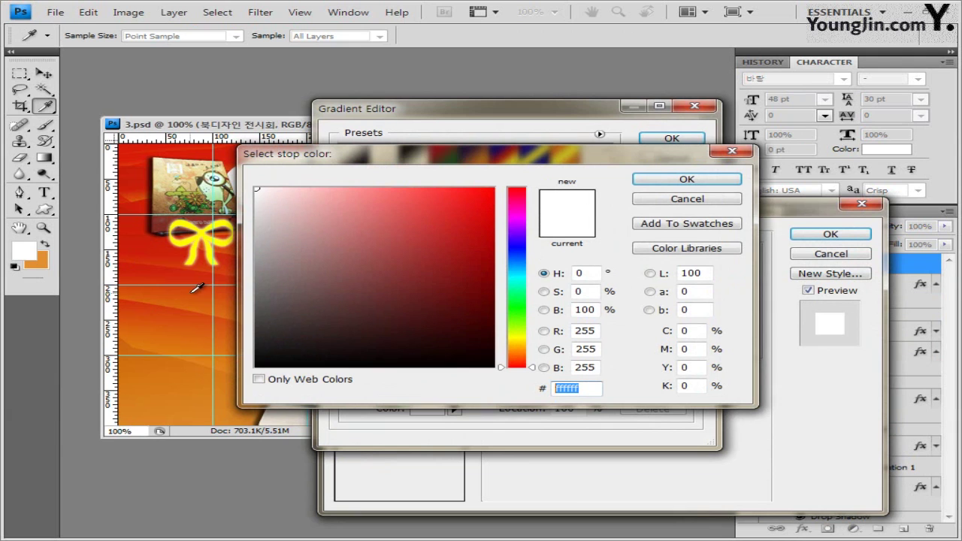
{"action": "type", "text": "00a9e0"}
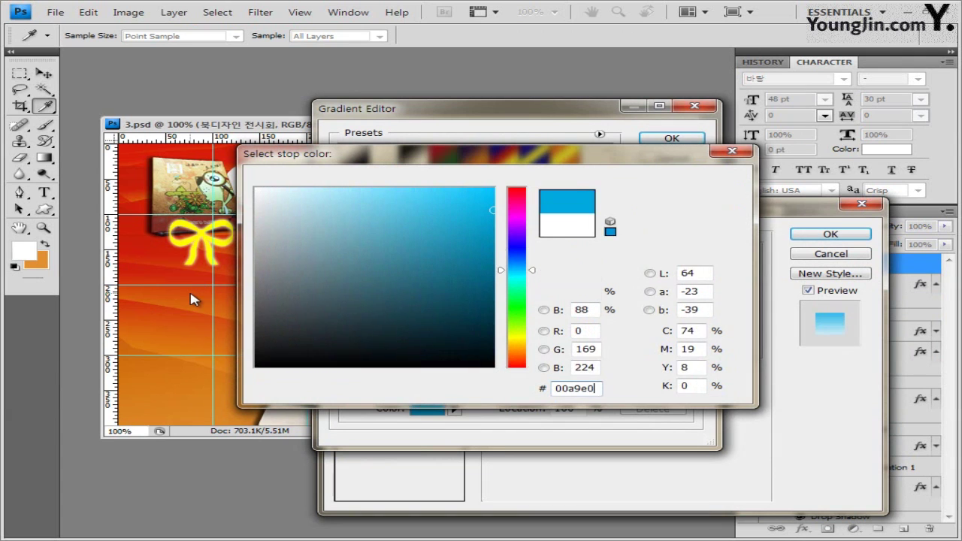
{"action": "key", "text": "Return"}
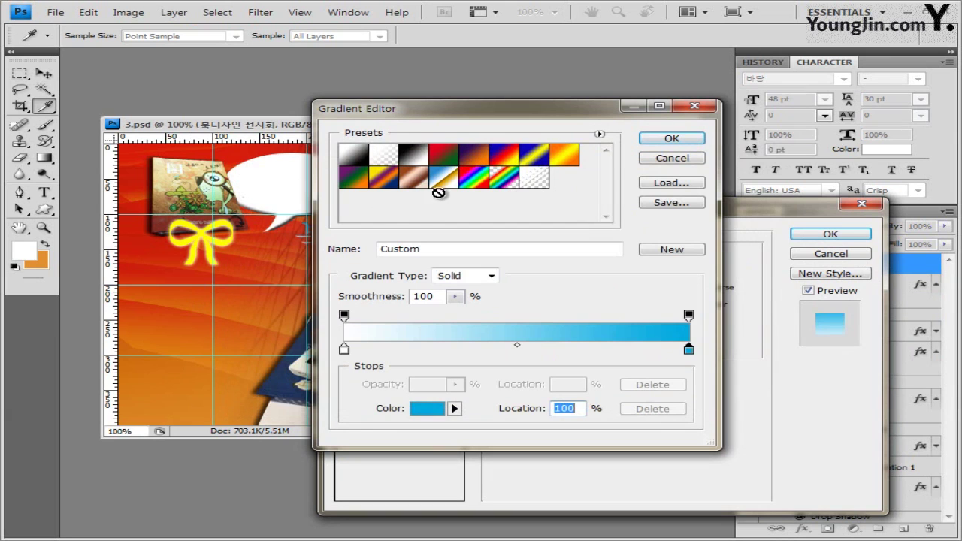
{"action": "left_click", "coordinate": [684, 140]}
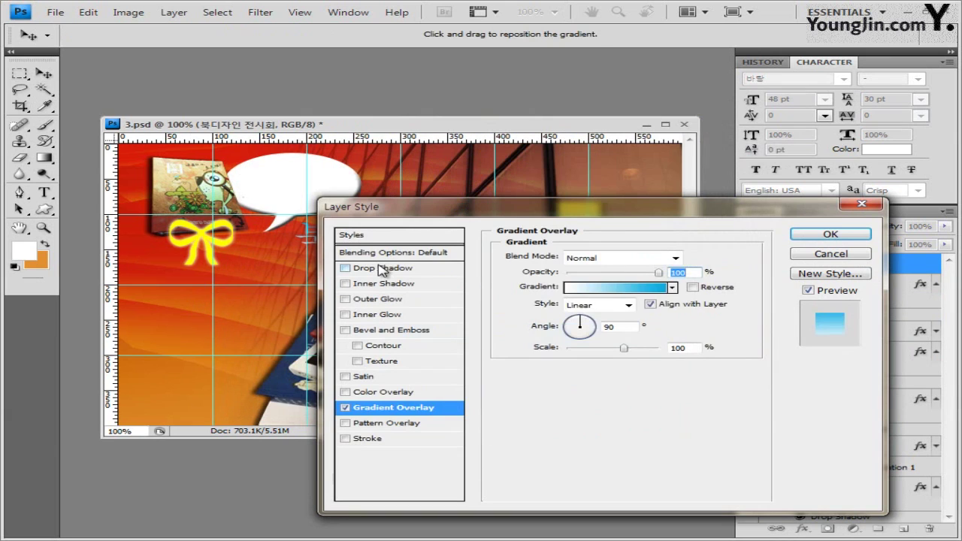
Add a Drop Shadow to the title with Use Global Light off and the angle at 120°.
{"action": "left_click", "coordinate": [385, 268]}
{"action": "left_click", "coordinate": [830, 234]}
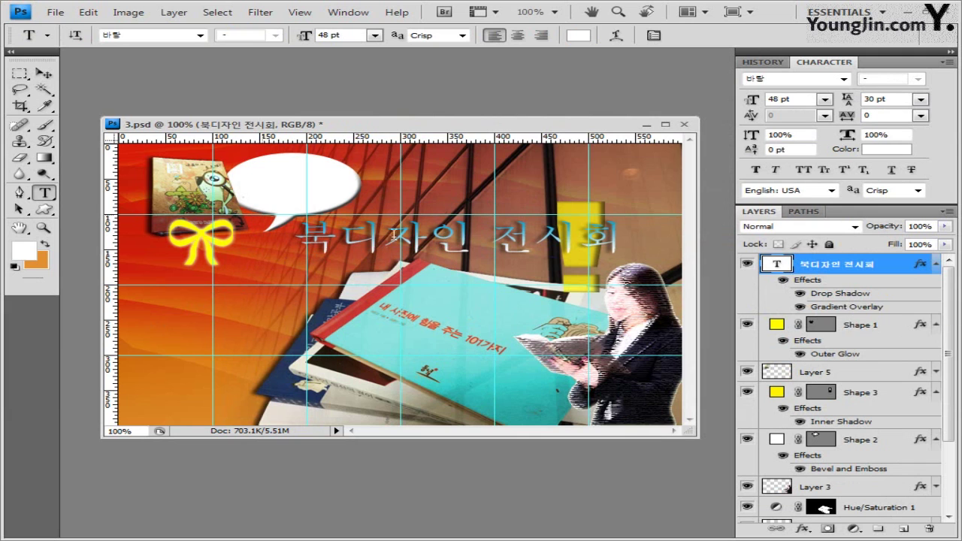
{"action": "double_click", "coordinate": [847, 299]}
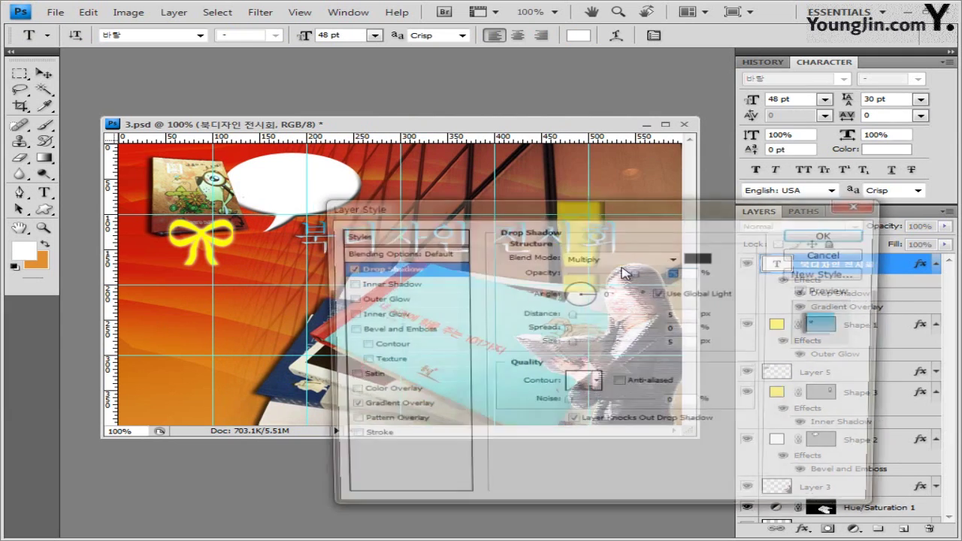
{"action": "left_click", "coordinate": [661, 293]}
{"action": "left_click_drag", "start_coordinate": [646, 208], "coordinate": [623, 256]}
{"action": "mouse_move", "coordinate": [615, 291]}
{"action": "left_mouse_down"}
{"action": "mouse_move", "coordinate": [618, 326]}
{"action": "mouse_move", "coordinate": [619, 285]}
{"action": "left_mouse_up"}
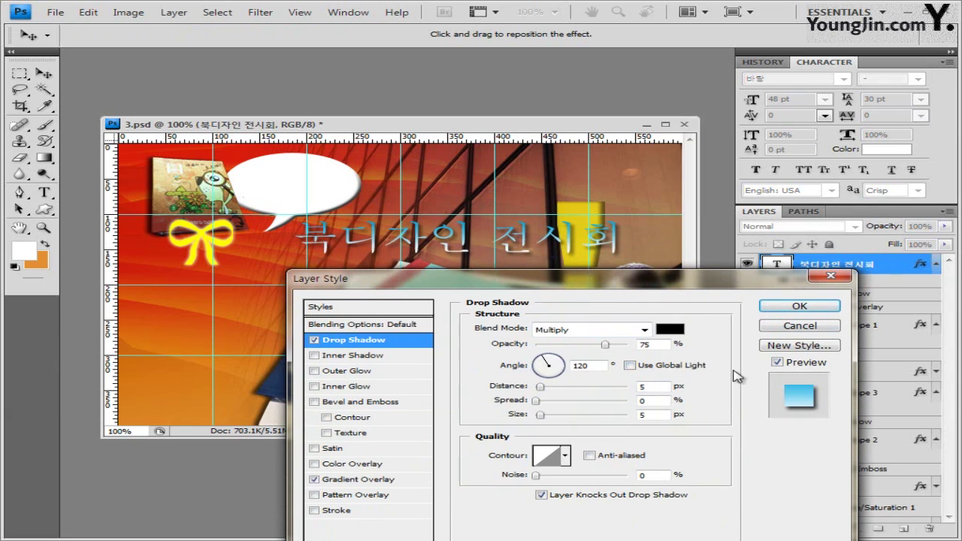
{"action": "left_click", "coordinate": [800, 306]}
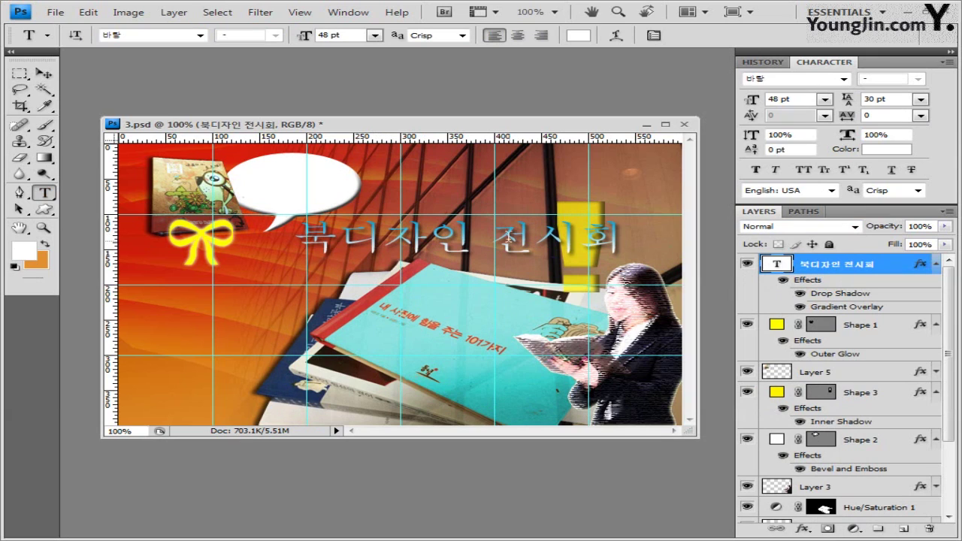
Add the text "***" in white 굴림 at 50 pt just above the title's second word.
{"action": "left_click", "coordinate": [504, 205]}
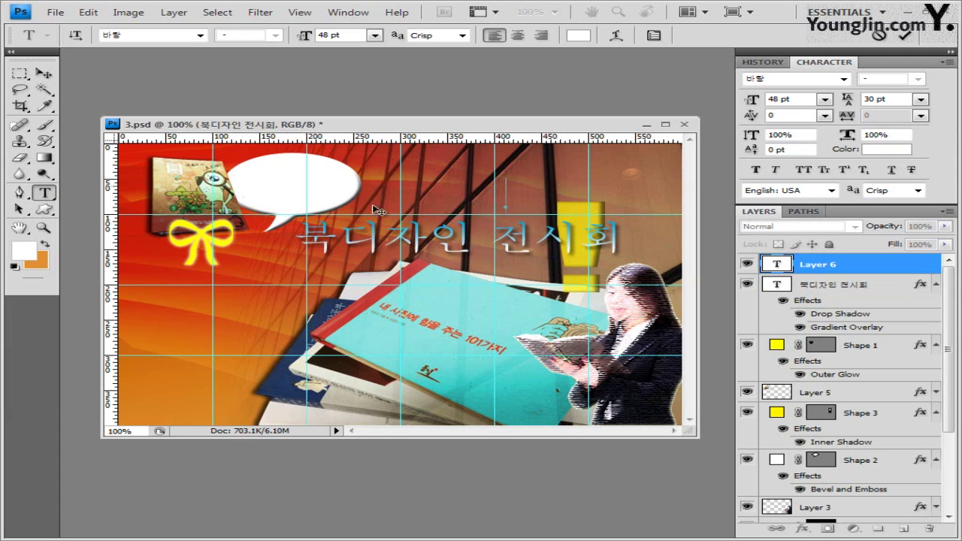
{"action": "left_click", "coordinate": [200, 35]}
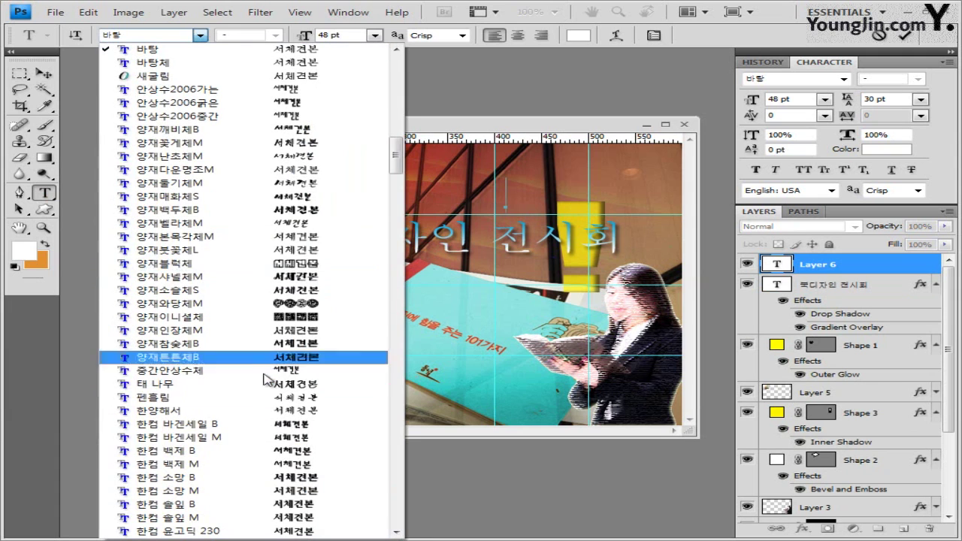
{"action": "left_click_drag", "start_coordinate": [396, 154], "coordinate": [394, 103]}
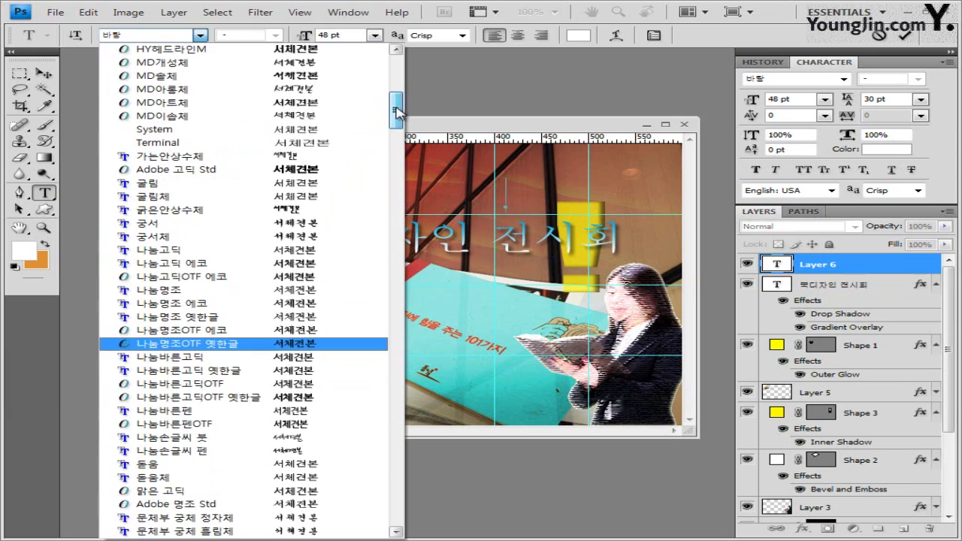
{"action": "left_click", "coordinate": [233, 183]}
{"action": "left_click", "coordinate": [350, 37]}
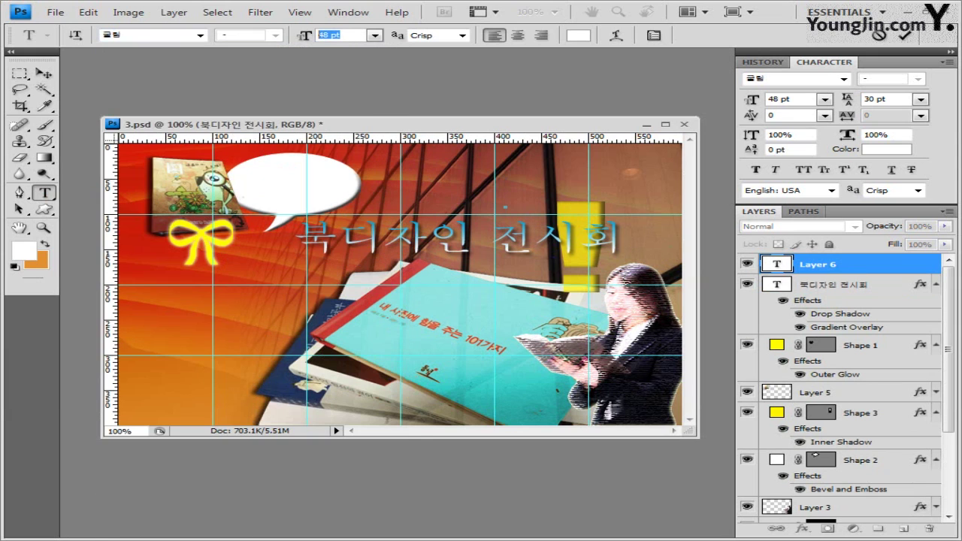
{"action": "type", "text": "50"}
{"action": "left_click", "coordinate": [579, 38]}
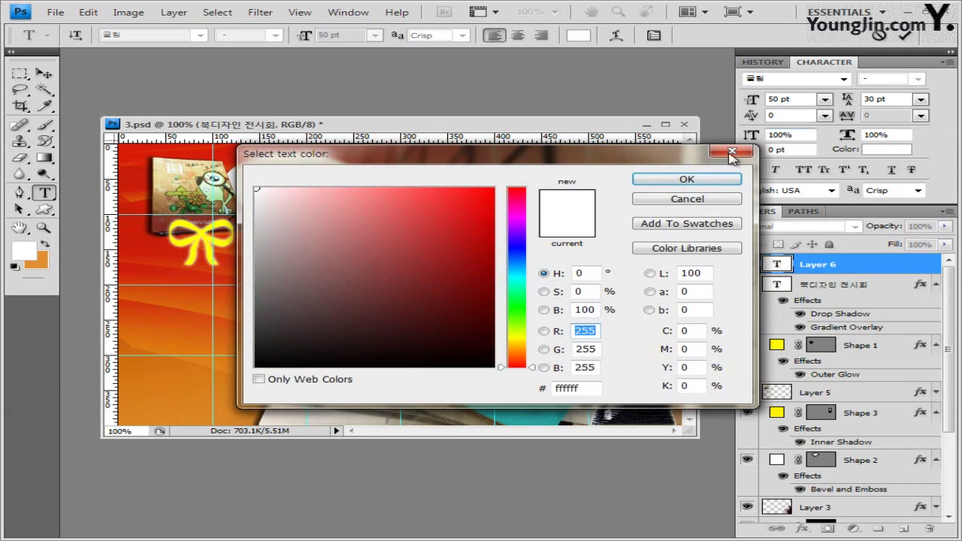
{"action": "left_click", "coordinate": [681, 182]}
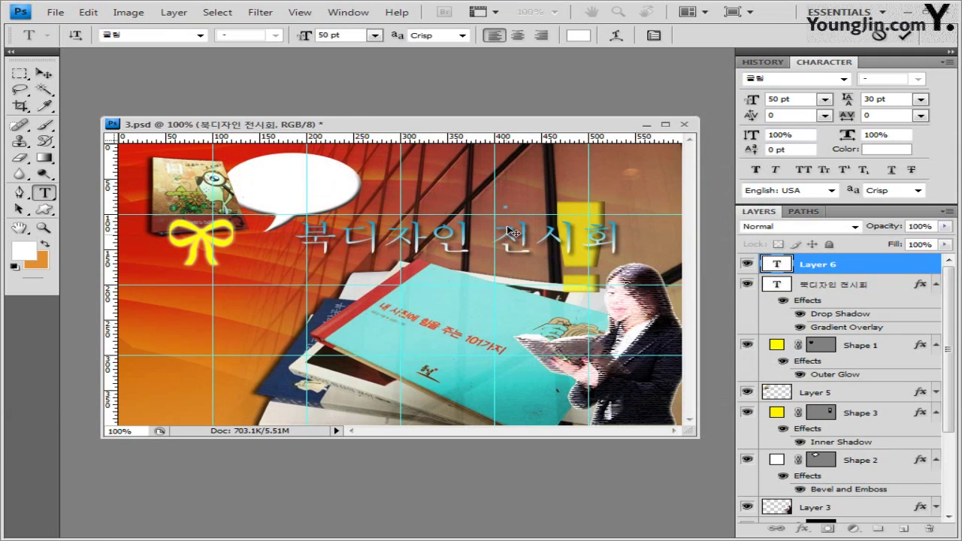
{"action": "type", "text": "**"}
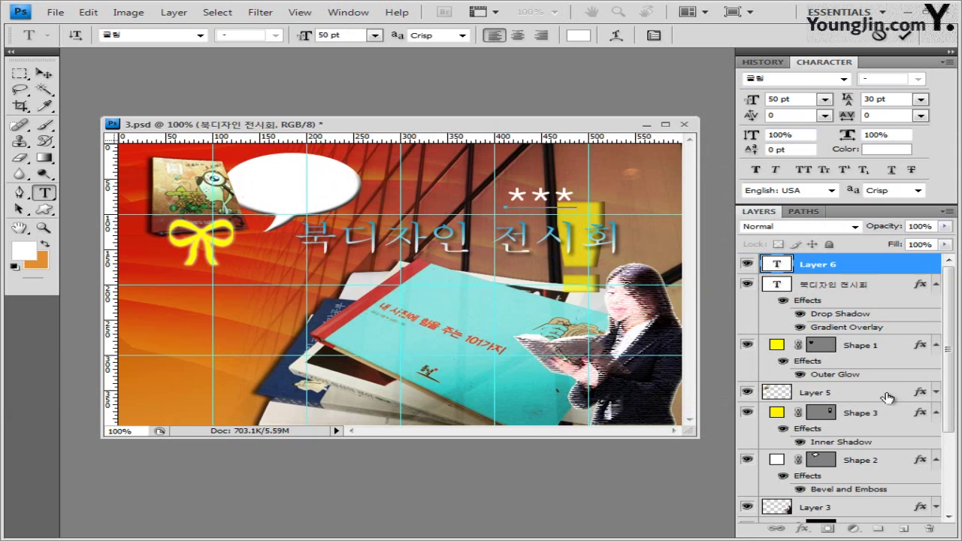
{"action": "left_click", "coordinate": [843, 269]}
Add an Outer Glow effect to the asterisk text.
{"action": "left_click", "coordinate": [803, 529]}
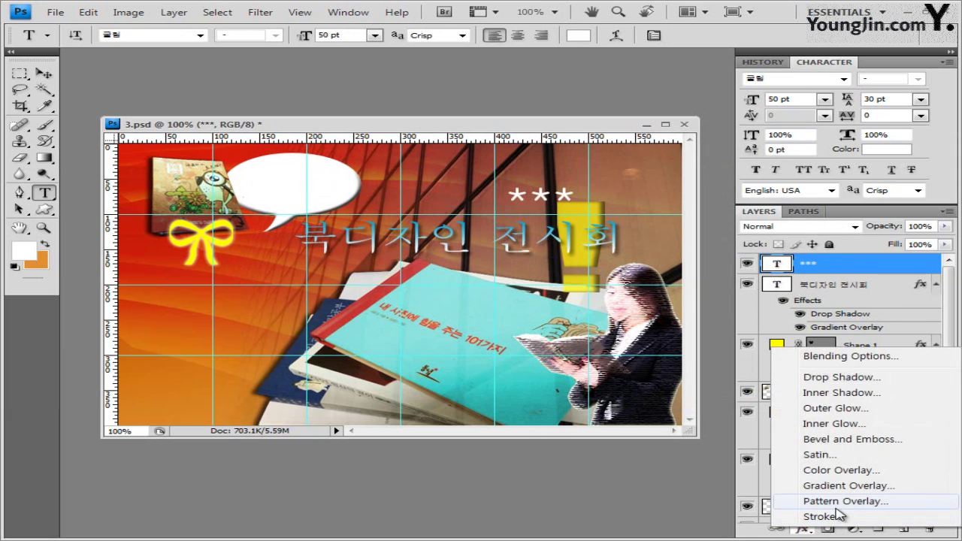
{"action": "left_click", "coordinate": [834, 409]}
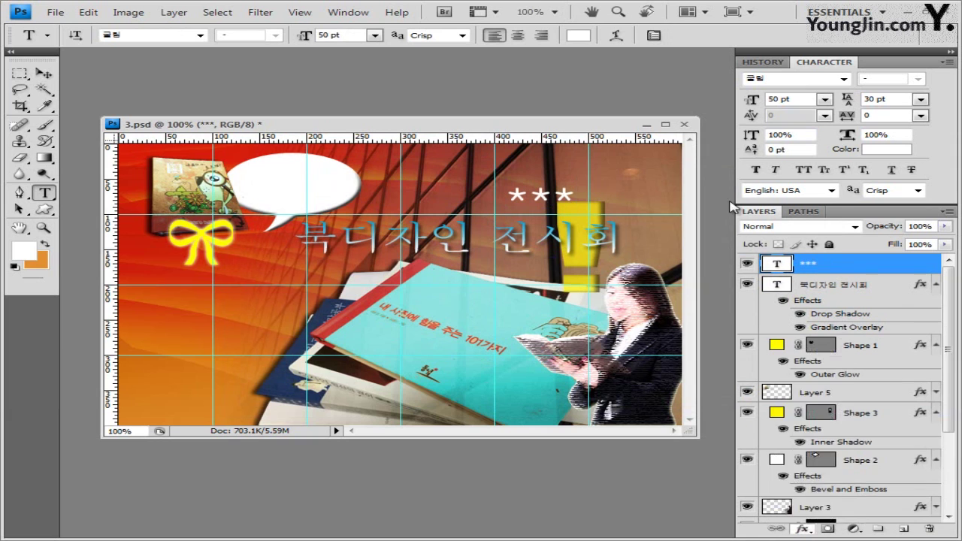
{"action": "left_click", "coordinate": [776, 304]}
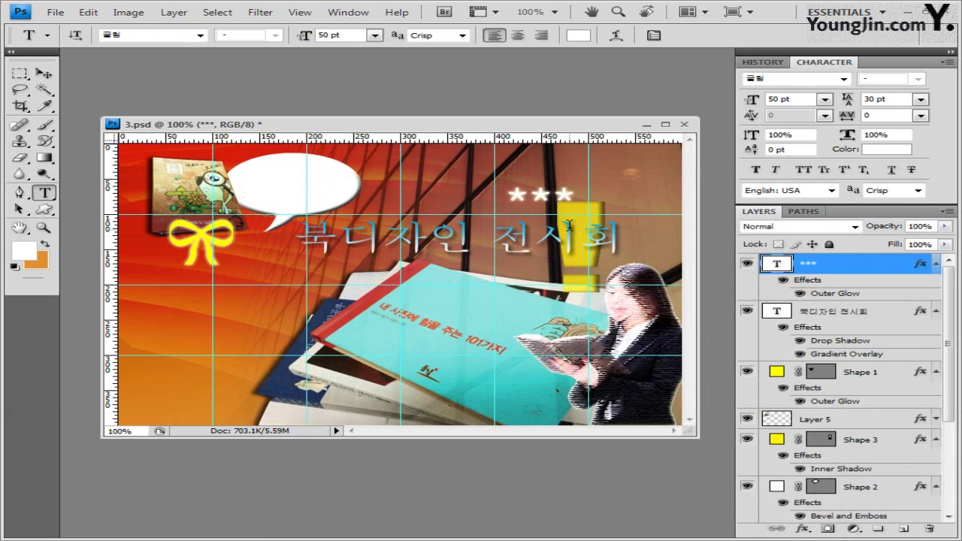
Insert spaces between the three asterisks so they read "* * *", and nudge the text slightly.
{"action": "left_click", "coordinate": [535, 197]}
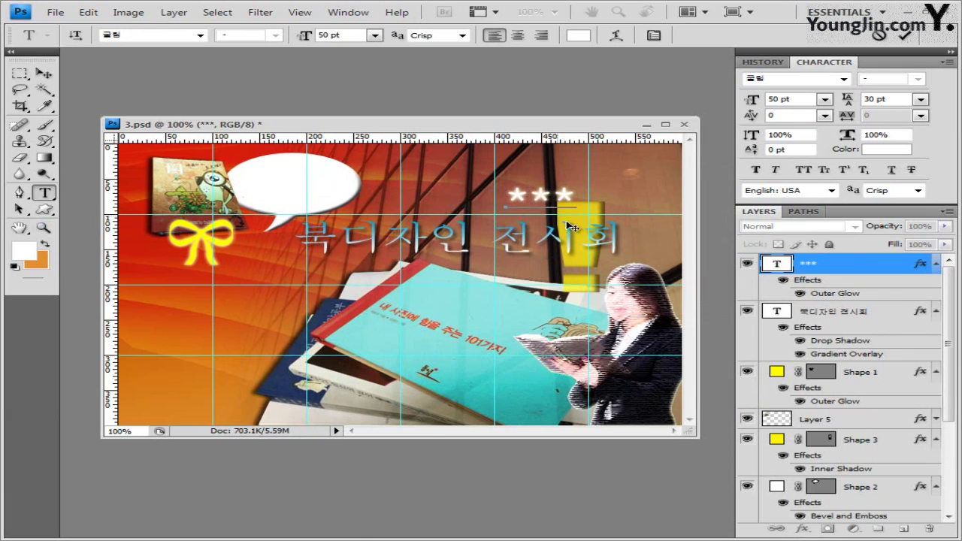
{"action": "left_click", "coordinate": [578, 195]}
{"action": "left_click", "coordinate": [43, 74]}
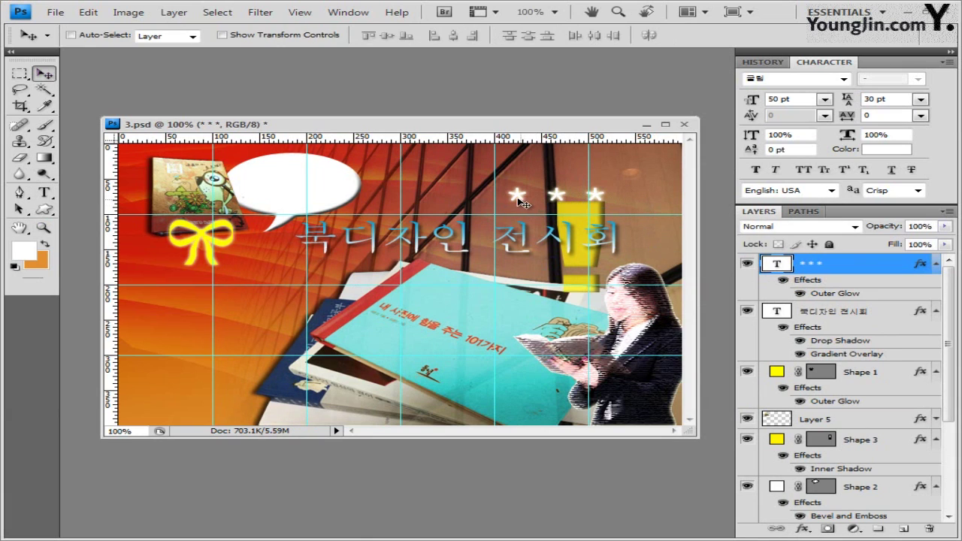
{"action": "mouse_move", "coordinate": [521, 202]}
{"action": "left_mouse_down"}
{"action": "mouse_move", "coordinate": [532, 200]}
{"action": "mouse_move", "coordinate": [519, 202]}
{"action": "left_mouse_up"}
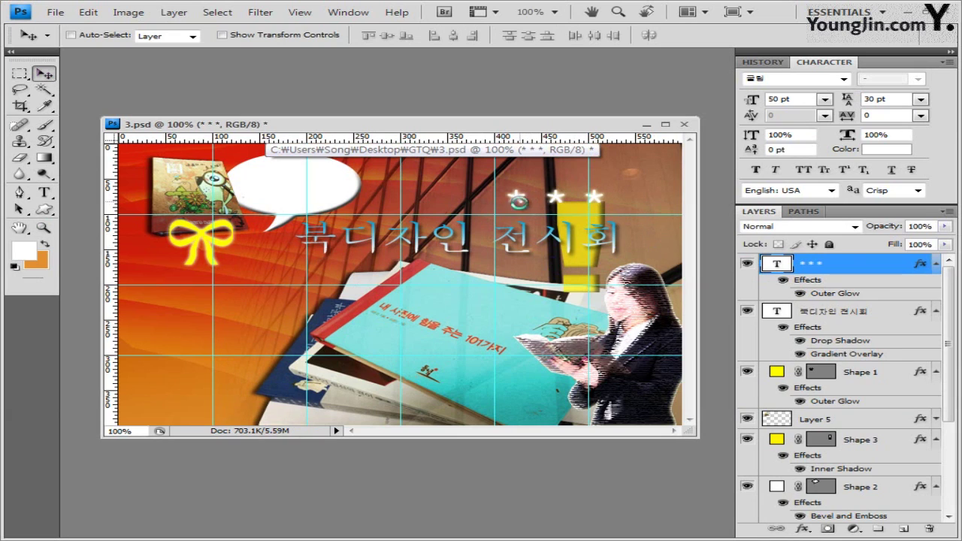
Move the title "북디자인 전시회" about 35 px to the right, and shift the asterisks right to sit above its last three characters.
{"action": "left_click", "coordinate": [860, 315]}
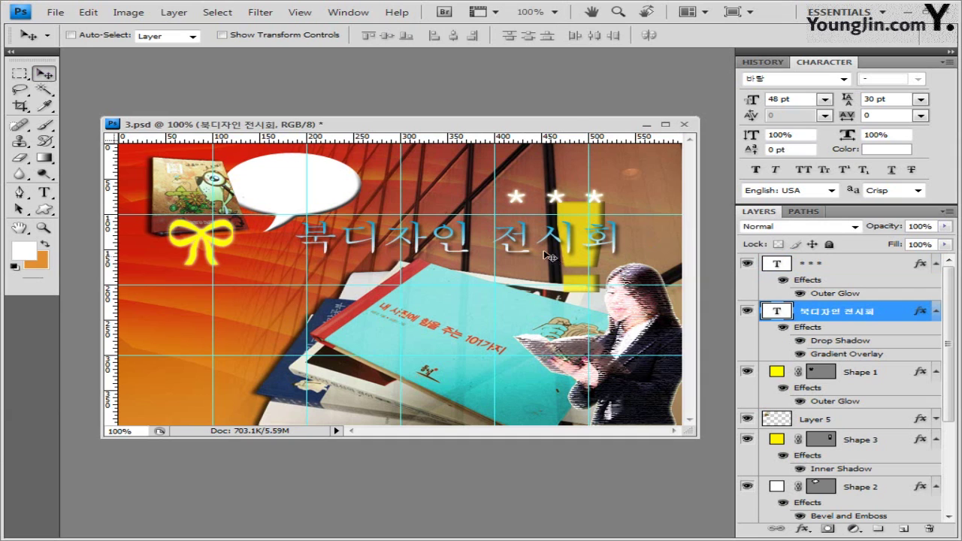
{"action": "left_click_drag", "start_coordinate": [531, 244], "coordinate": [559, 246]}
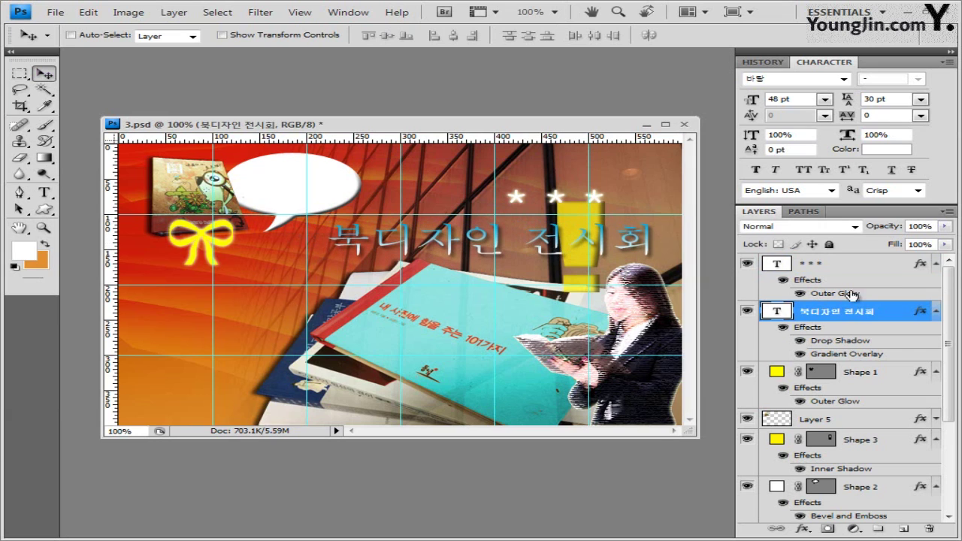
{"action": "left_click", "coordinate": [854, 265]}
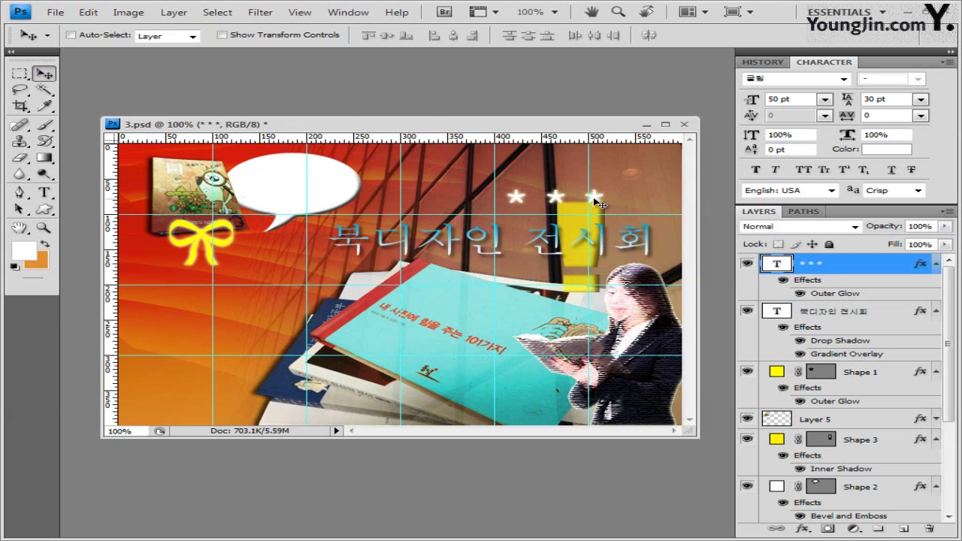
{"action": "left_click_drag", "start_coordinate": [598, 202], "coordinate": [632, 200]}
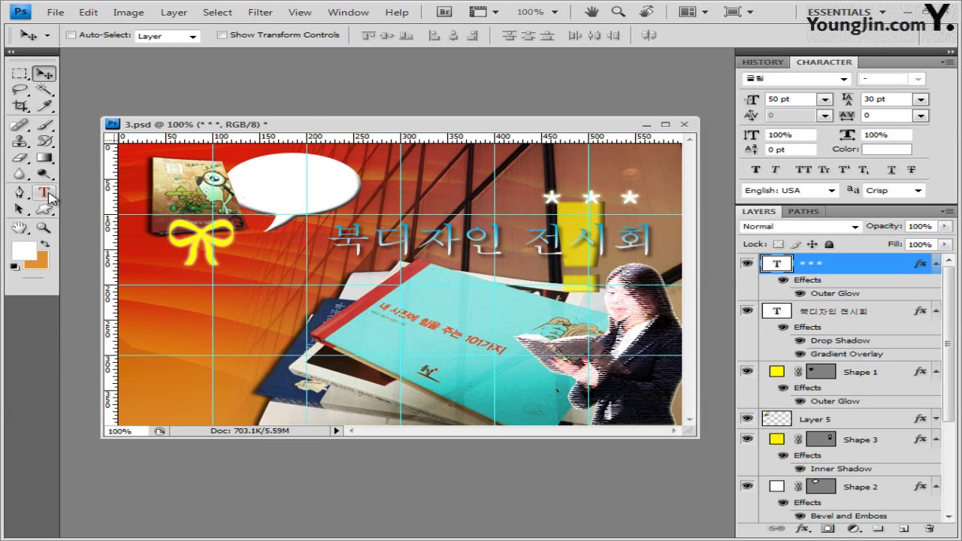
Add the two-line text "Book Design" in white 궁서 at 60 pt beneath the yellow ribbon.
{"action": "left_click", "coordinate": [45, 193]}
{"action": "left_click", "coordinate": [162, 321]}
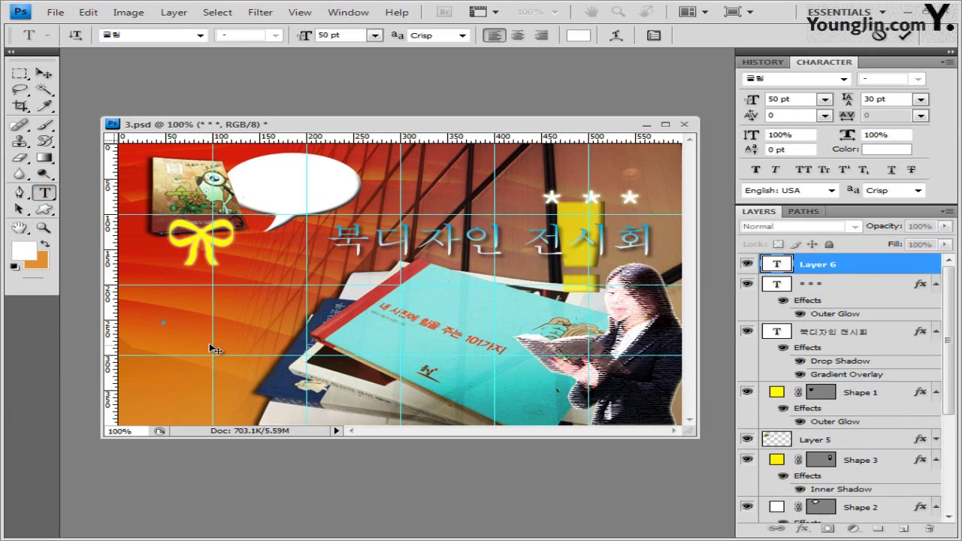
{"action": "left_click", "coordinate": [200, 36]}
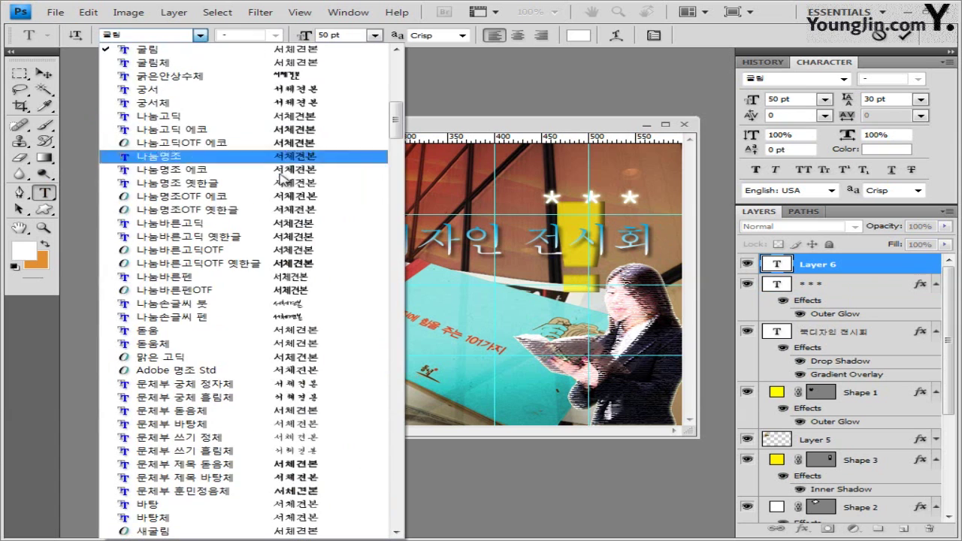
{"action": "left_click", "coordinate": [223, 103]}
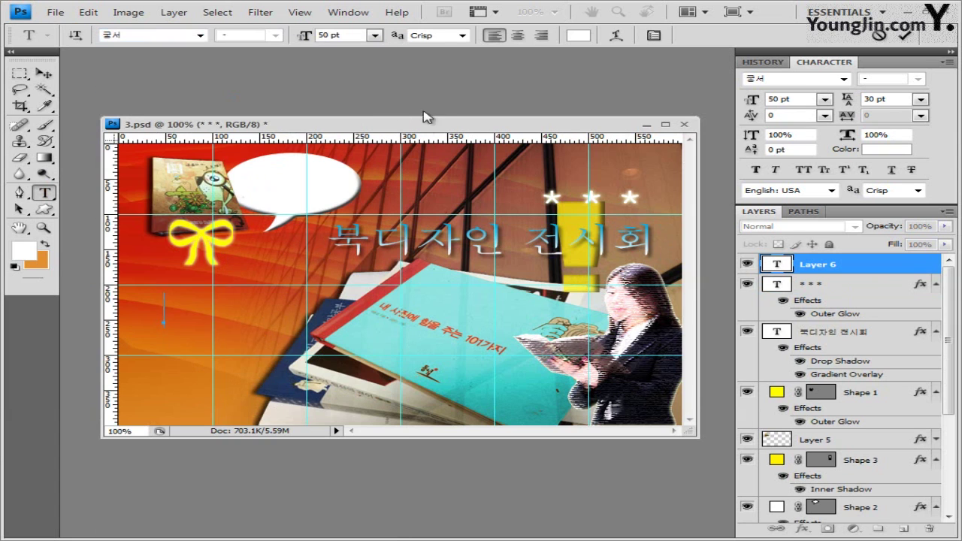
{"action": "type", "text": "60"}
{"action": "type", "text": "Book Design"}
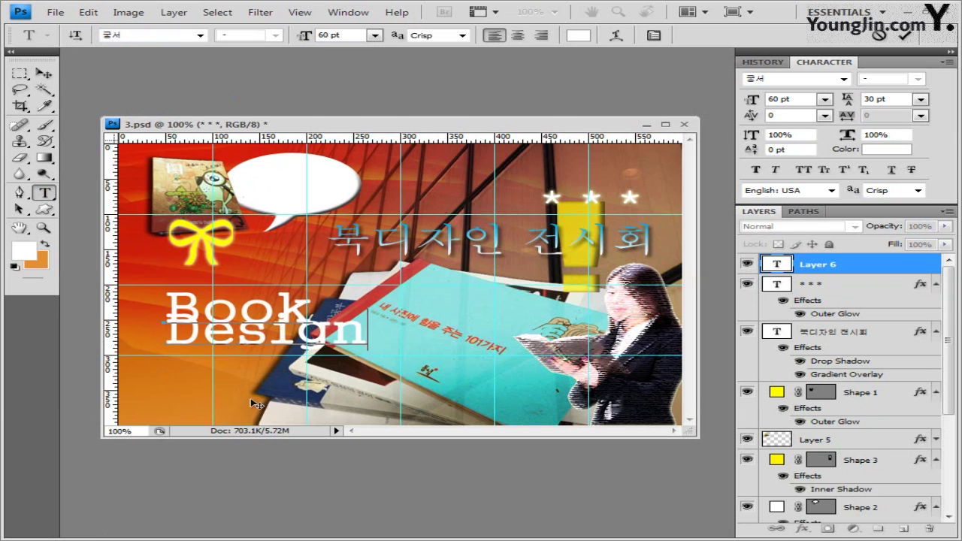
Set the leading of the whole "Book Design" text to Auto and commit the text.
{"action": "key", "text": "ctrl+a"}
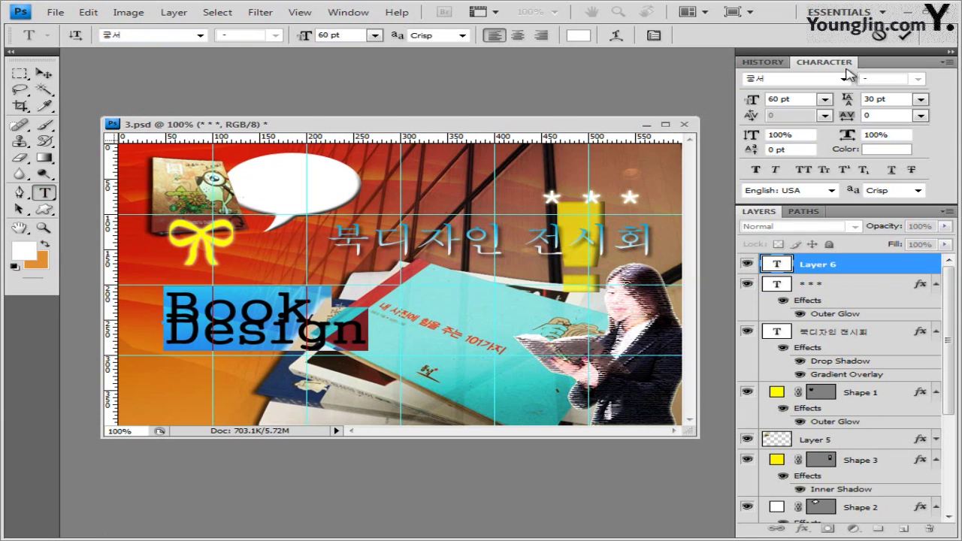
{"action": "left_click", "coordinate": [927, 101]}
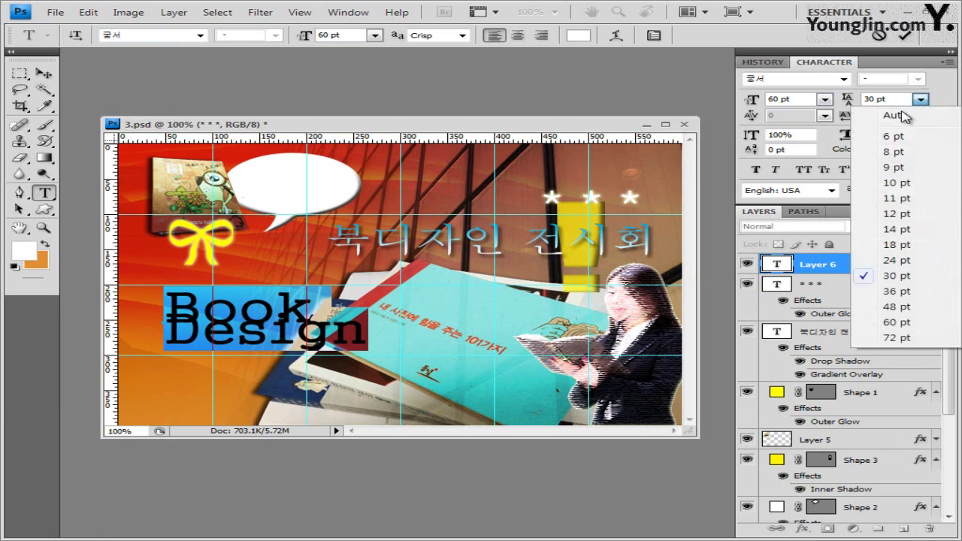
{"action": "left_click", "coordinate": [927, 115]}
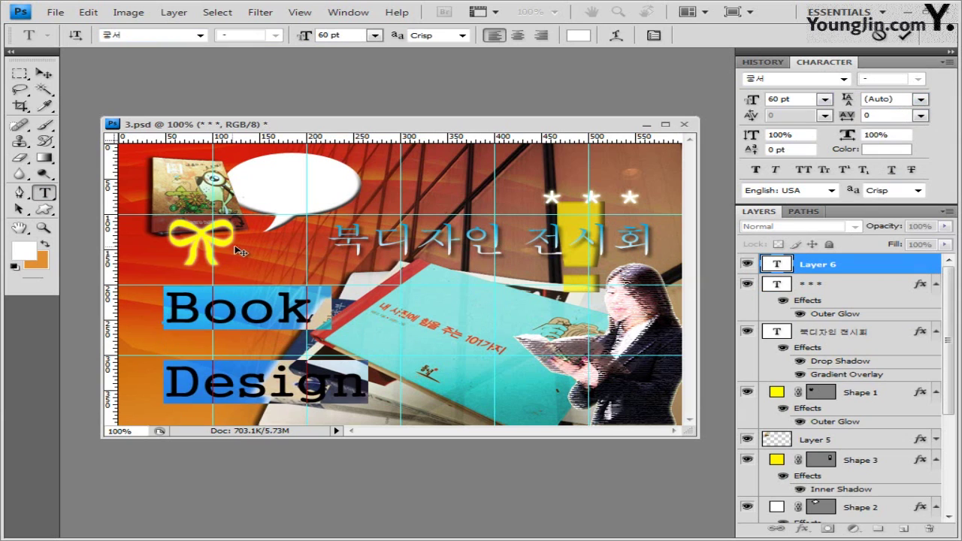
{"action": "left_click", "coordinate": [855, 263]}
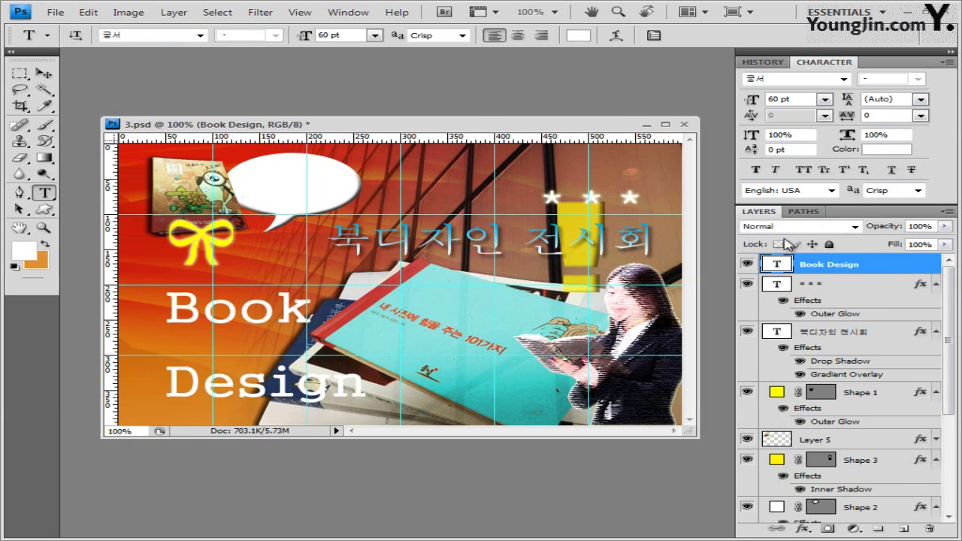
Add a Gradient Overlay to the "Book Design" text and set the gradient's starting colour stop to white, #ffffff.
{"action": "left_click", "coordinate": [803, 530]}
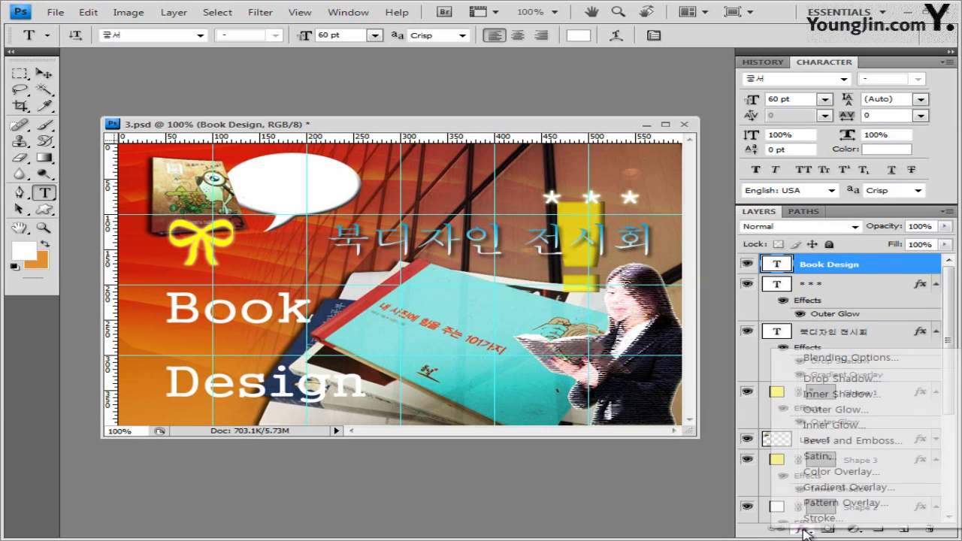
{"action": "left_click", "coordinate": [865, 488]}
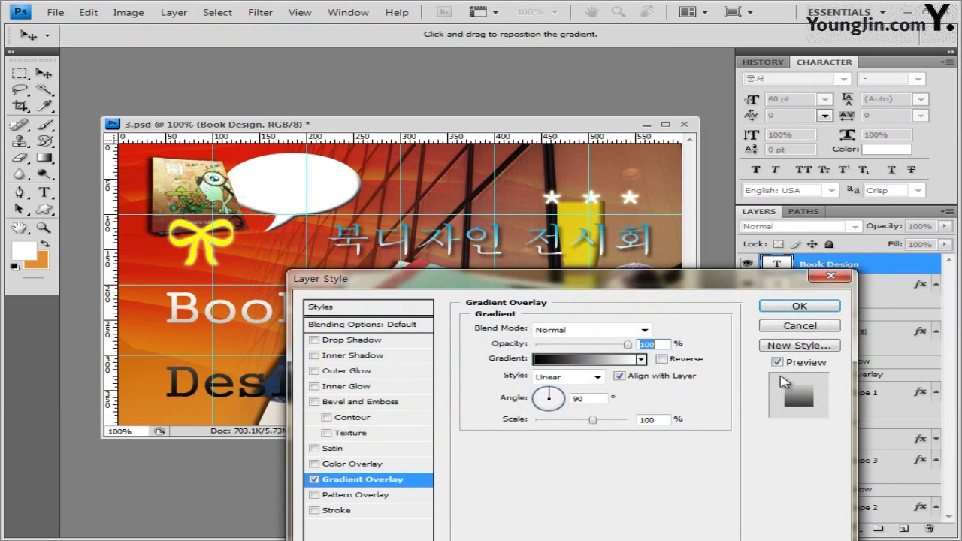
{"action": "left_click", "coordinate": [594, 359]}
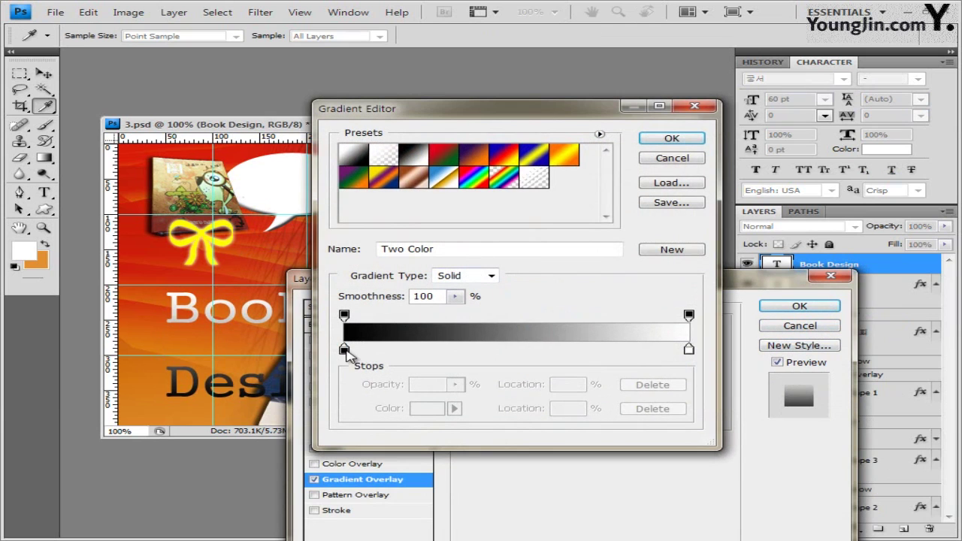
{"action": "double_click", "coordinate": [344, 351]}
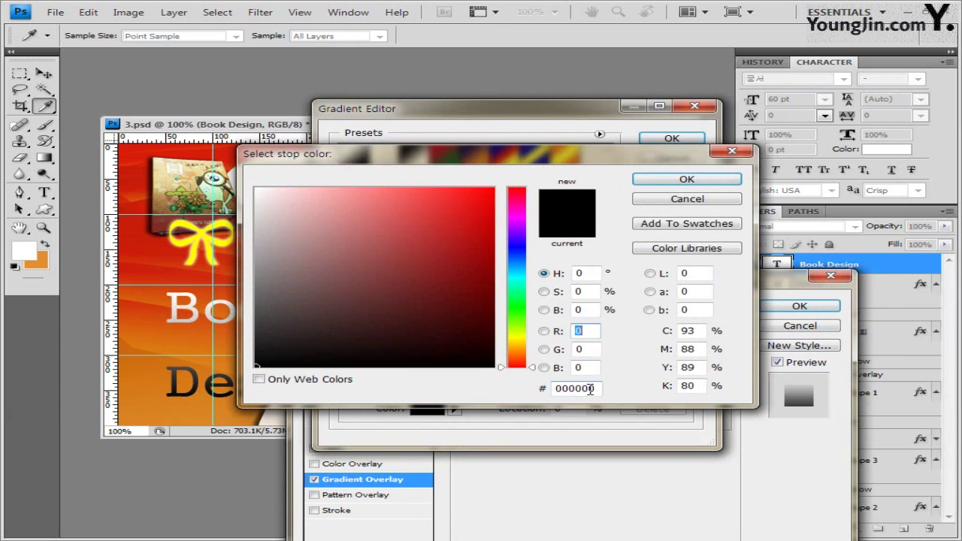
{"action": "double_click", "coordinate": [602, 388]}
{"action": "type", "text": "ffffff"}
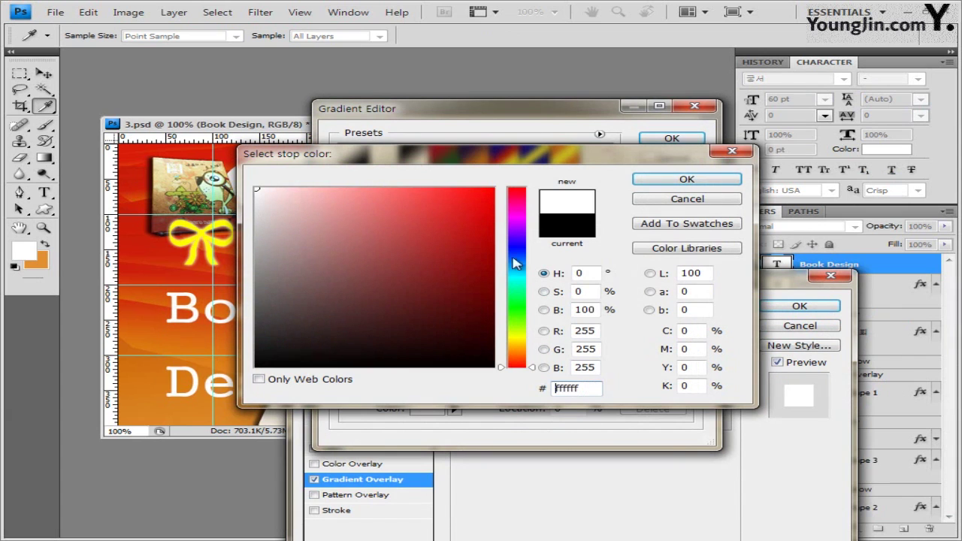
{"action": "left_click", "coordinate": [726, 181]}
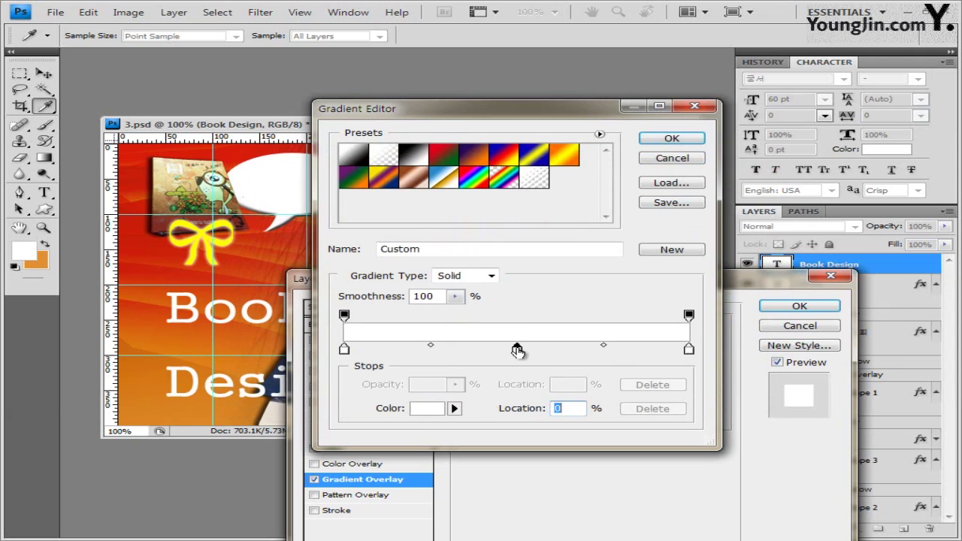
Add a middle colour stop at 50% location to the "Book Design" gradient and set its colour to #fff200.
{"action": "left_click", "coordinate": [517, 350]}
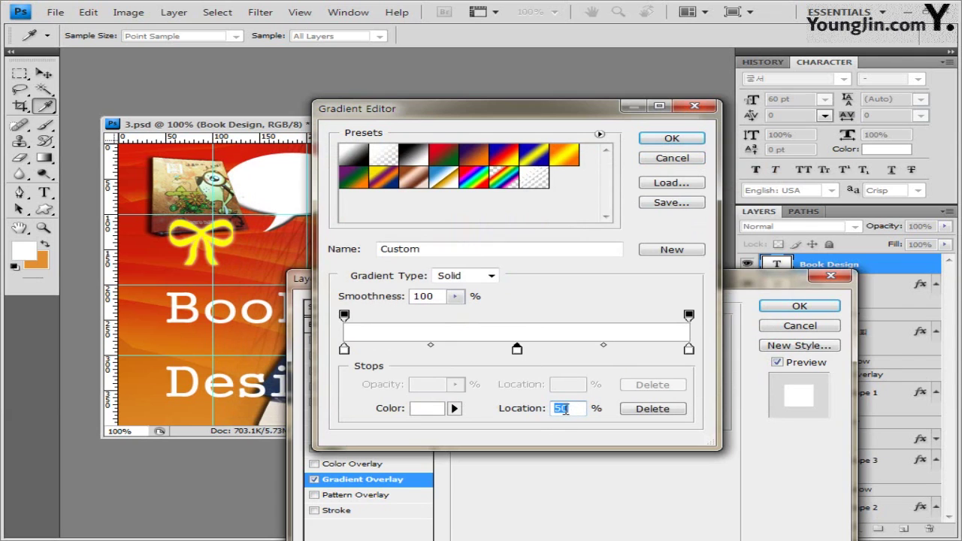
{"action": "double_click", "coordinate": [518, 350]}
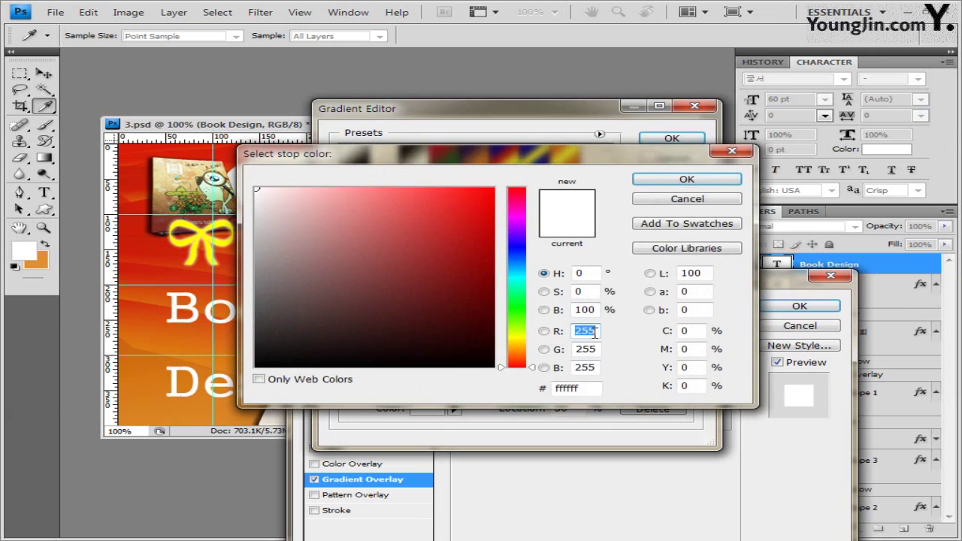
{"action": "left_click", "coordinate": [586, 388]}
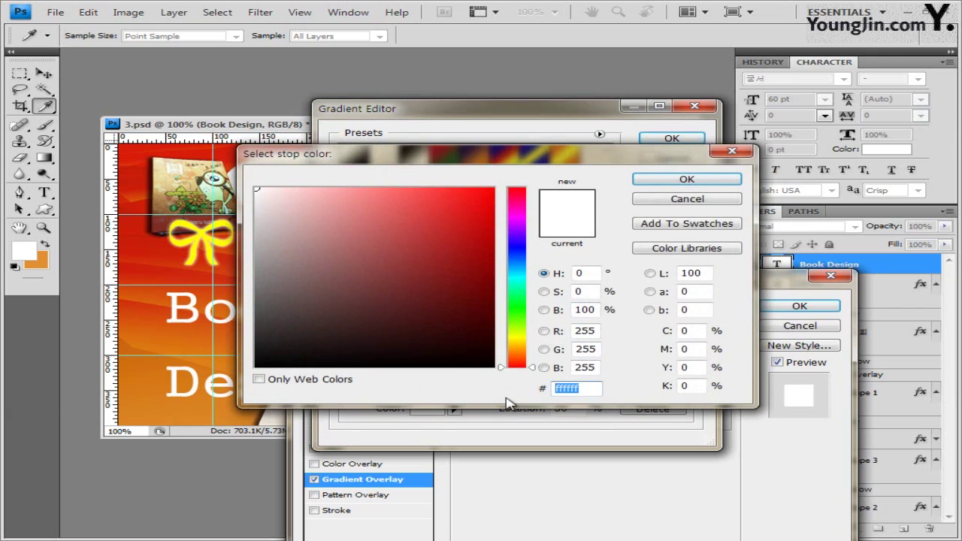
{"action": "type", "text": "fff20"}
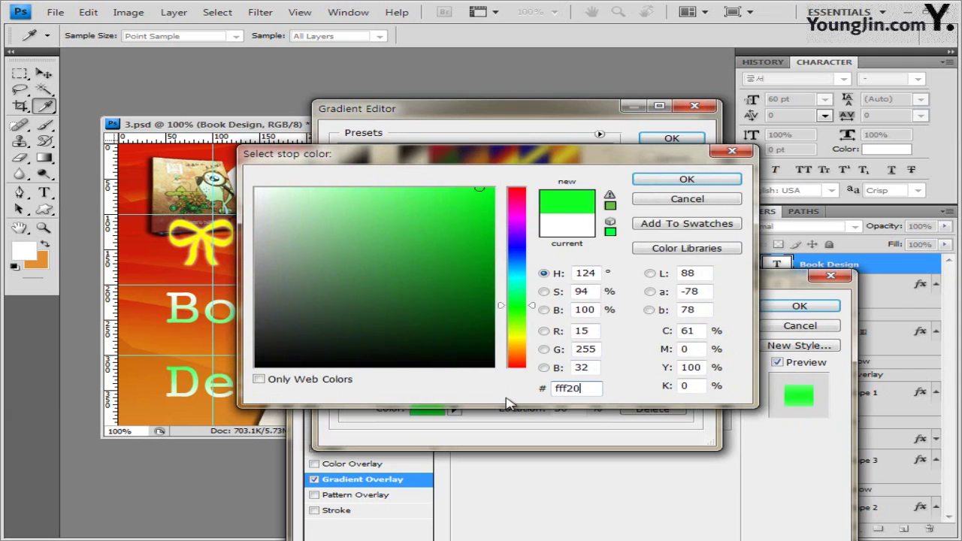
{"action": "type", "text": "0"}
{"action": "key", "text": "Return"}
Set the gradient's ending colour stop to #ff9000 and accept the white-yellow-orange gradient.
{"action": "double_click", "coordinate": [689, 350]}
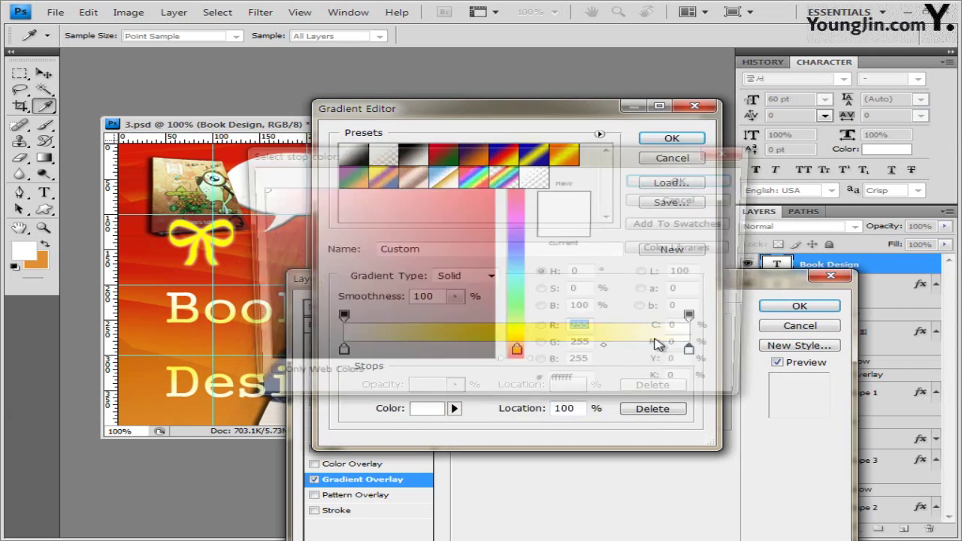
{"action": "left_click", "coordinate": [594, 388]}
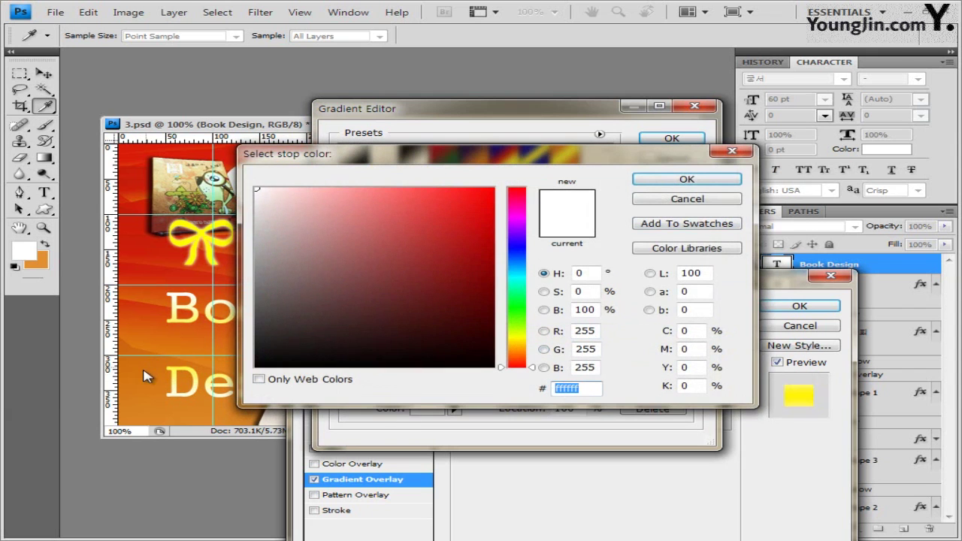
{"action": "type", "text": "ff"}
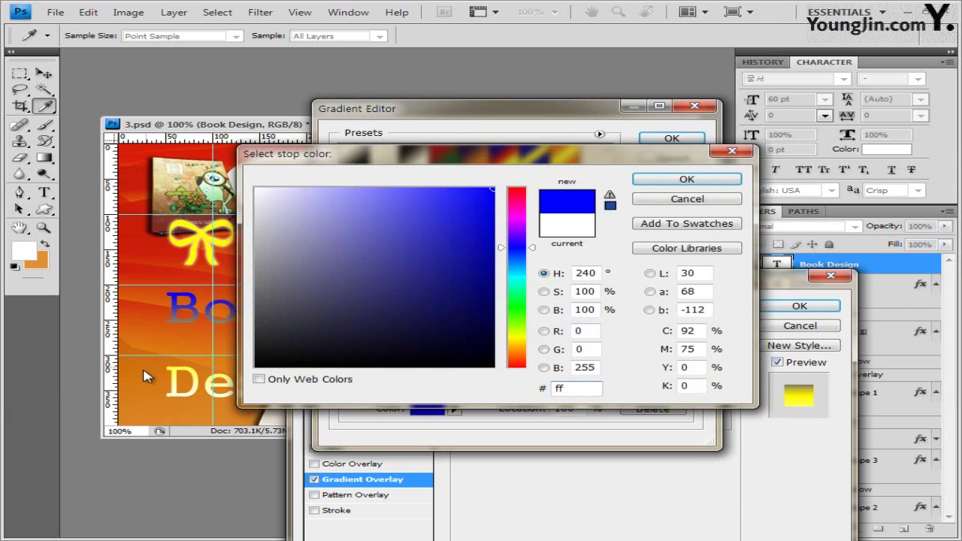
{"action": "type", "text": "9000"}
{"action": "key", "text": "Return"}
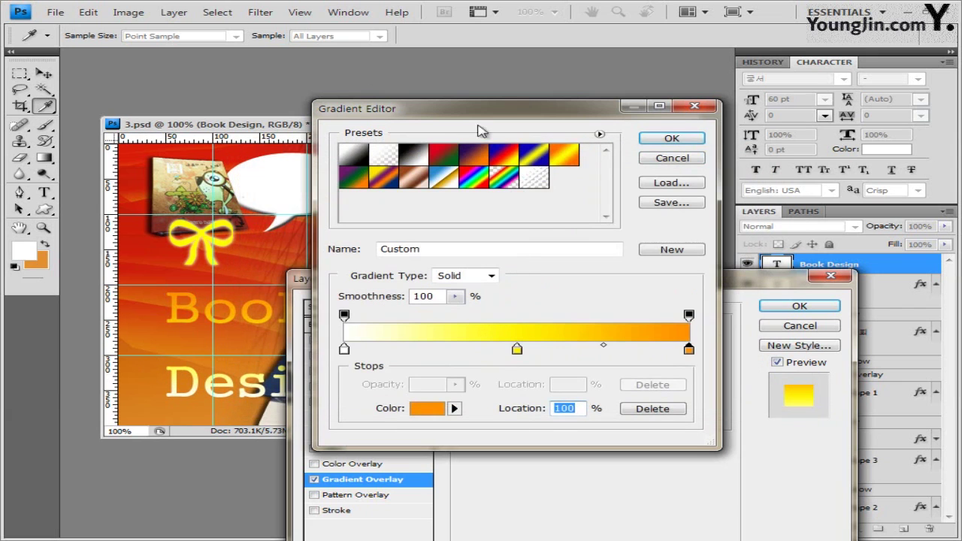
{"action": "left_click", "coordinate": [691, 140]}
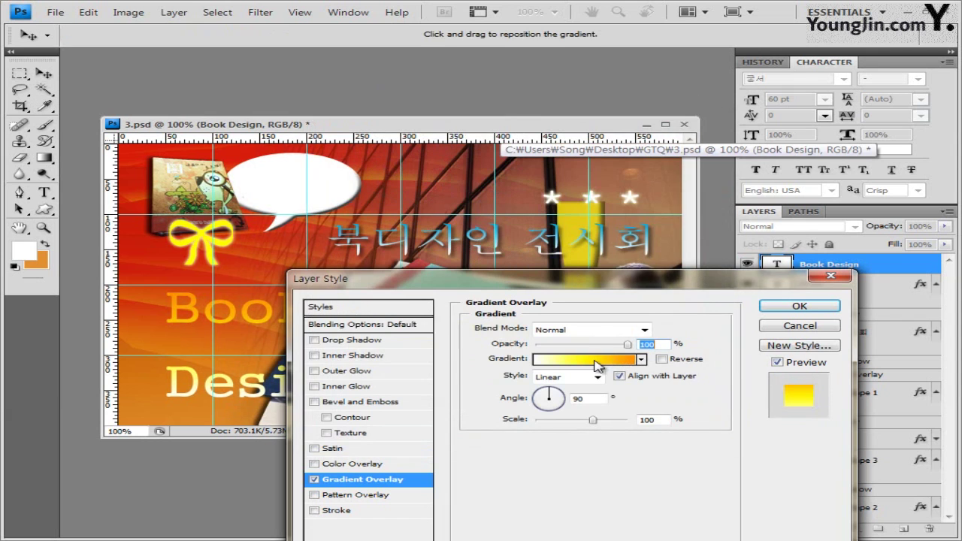
Set the angle of the "Book Design" Gradient Overlay to -40°.
{"action": "left_click_drag", "start_coordinate": [610, 283], "coordinate": [676, 158]}
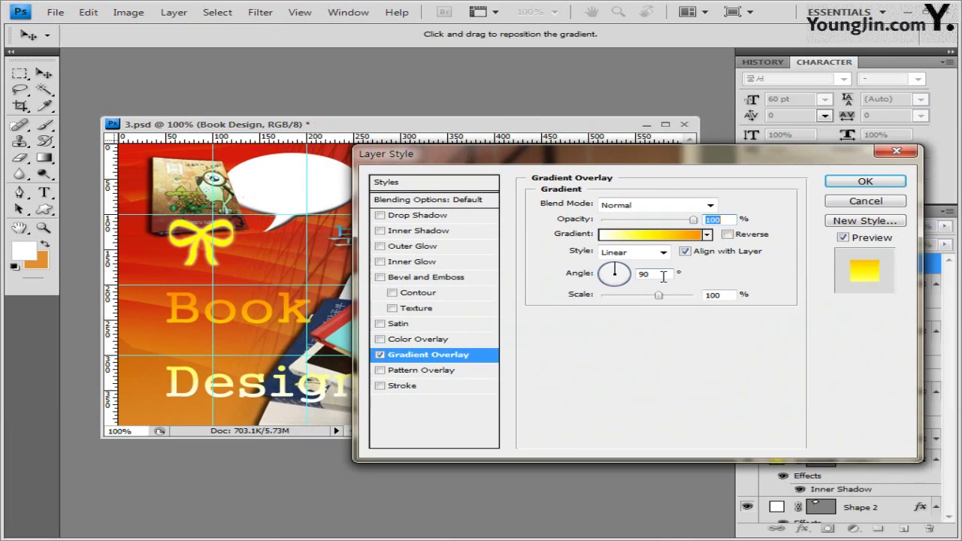
{"action": "left_click_drag", "start_coordinate": [613, 275], "coordinate": [631, 283]}
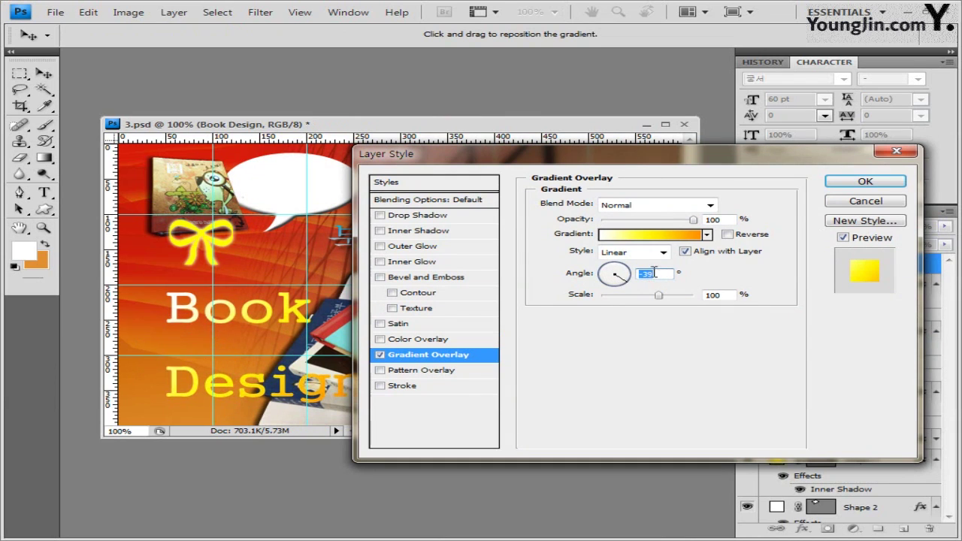
{"action": "type", "text": "-40"}
{"action": "left_click_drag", "start_coordinate": [647, 160], "coordinate": [630, 183]}
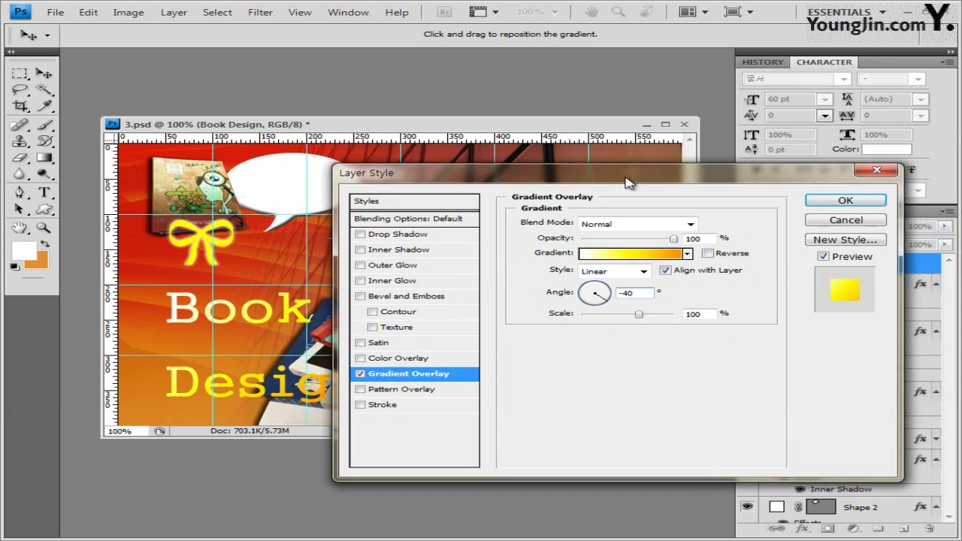
Add a Drop Shadow to "Book Design" with Use Global Light off and a 120° angle, and apply the layer style.
{"action": "left_click", "coordinate": [410, 234]}
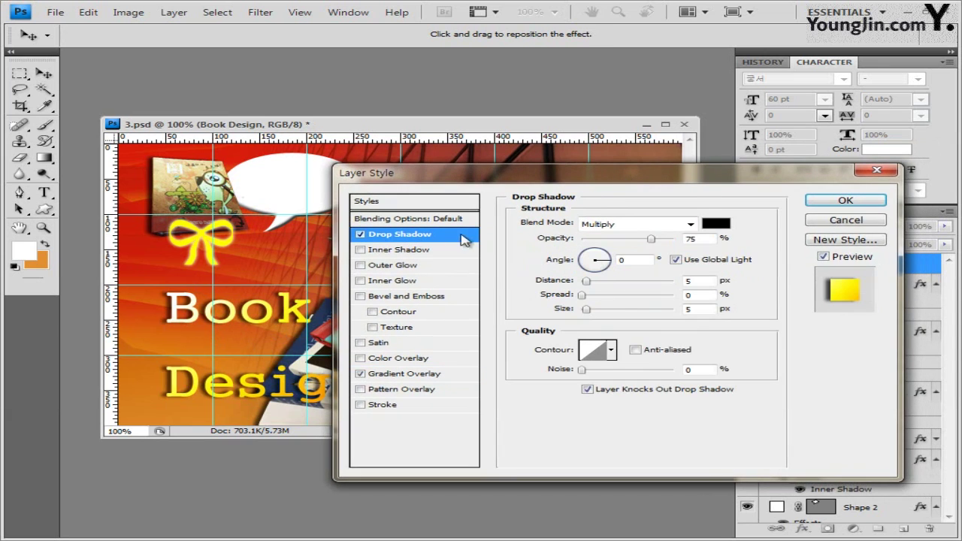
{"action": "left_click", "coordinate": [677, 260]}
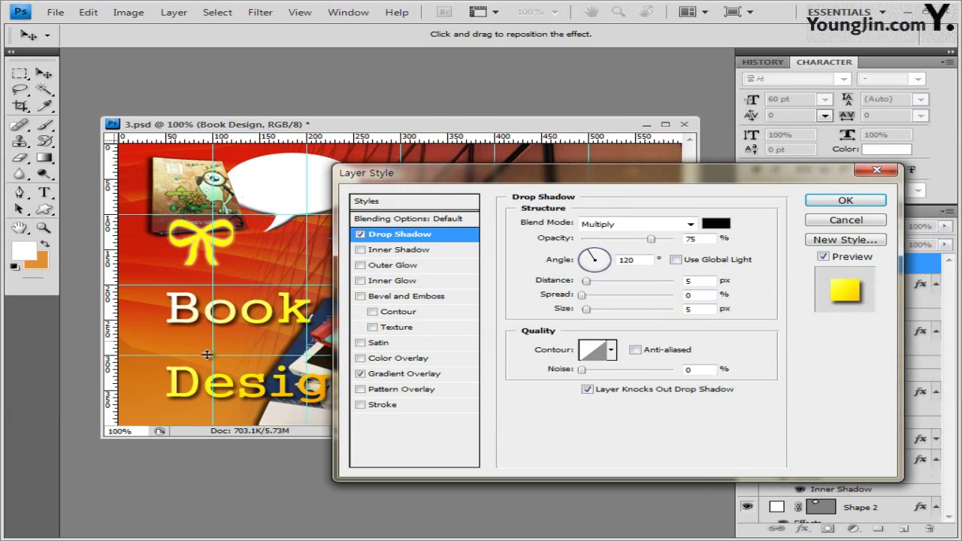
{"action": "left_click", "coordinate": [846, 202]}
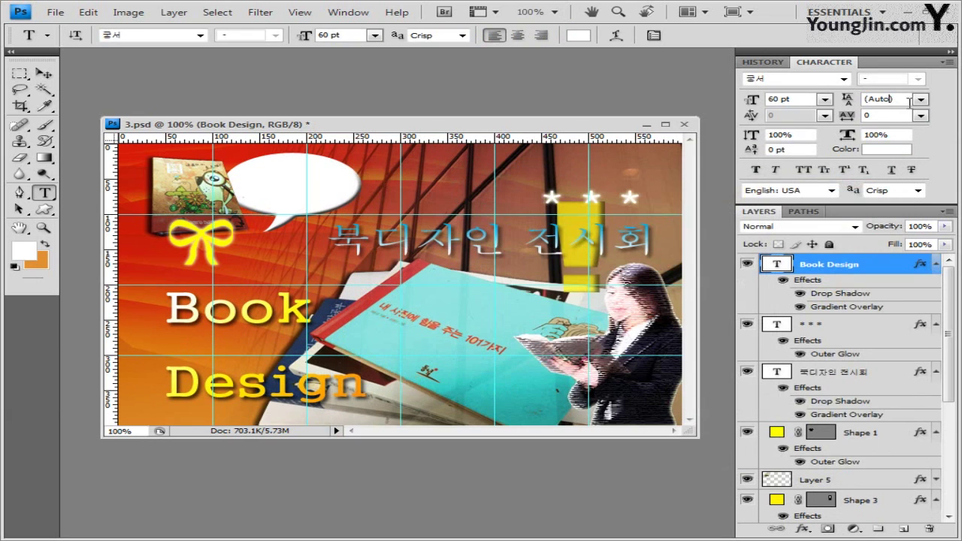
Set the leading of "Book Design" to 90 pt and move the text about 18 px left and 10 px up.
{"action": "left_click", "coordinate": [921, 100]}
{"action": "left_click", "coordinate": [901, 309]}
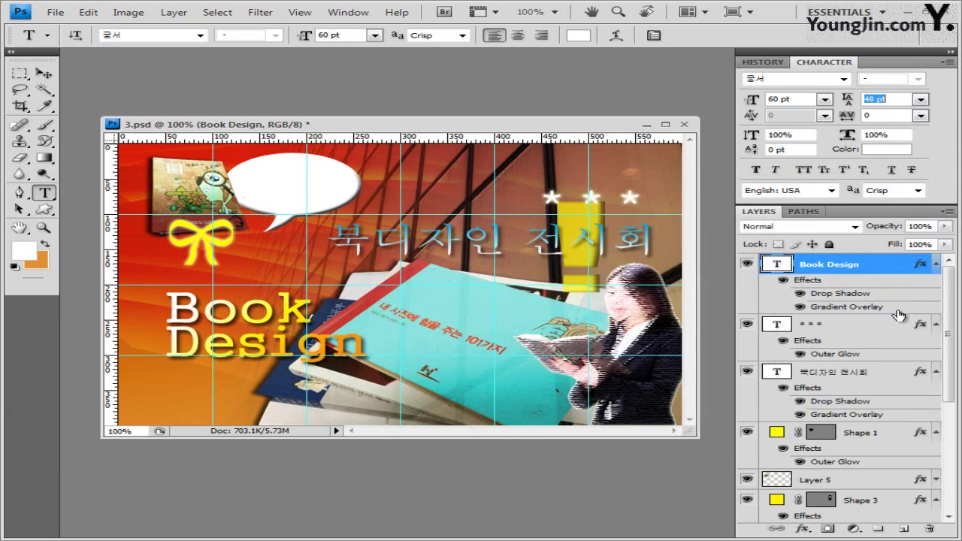
{"action": "key", "text": "Up"}
{"action": "key", "text": "Up"}
{"action": "type", "text": "90"}
{"action": "key", "text": "Return"}
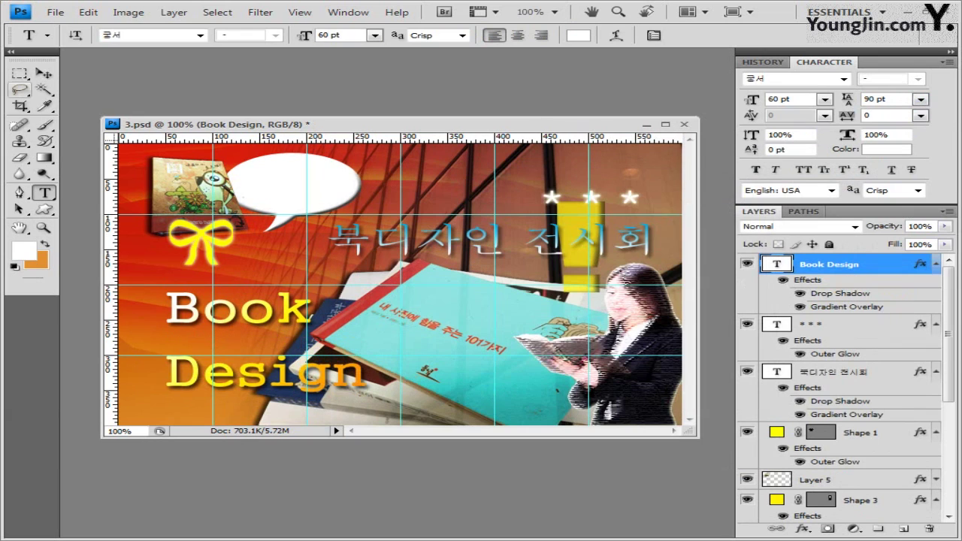
{"action": "left_click", "coordinate": [44, 73]}
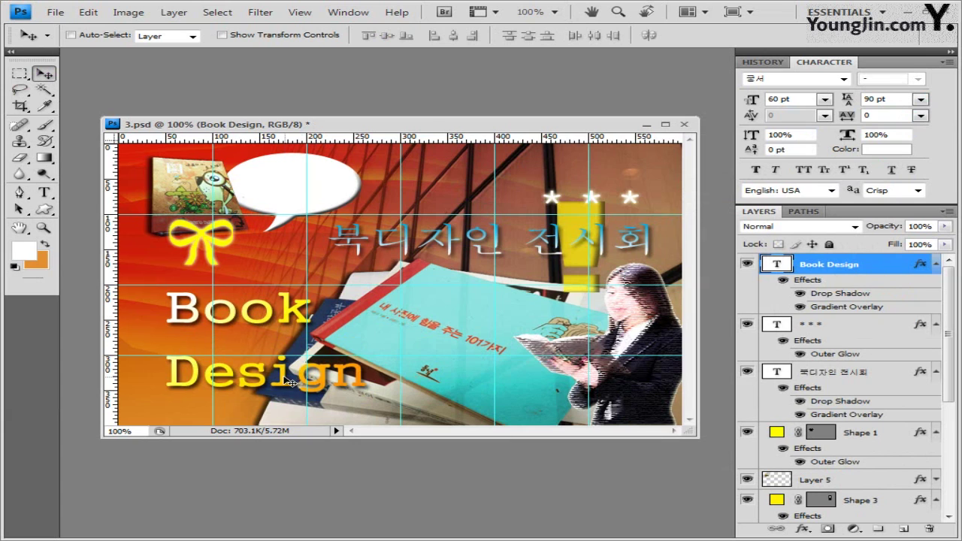
{"action": "left_click_drag", "start_coordinate": [286, 382], "coordinate": [267, 370]}
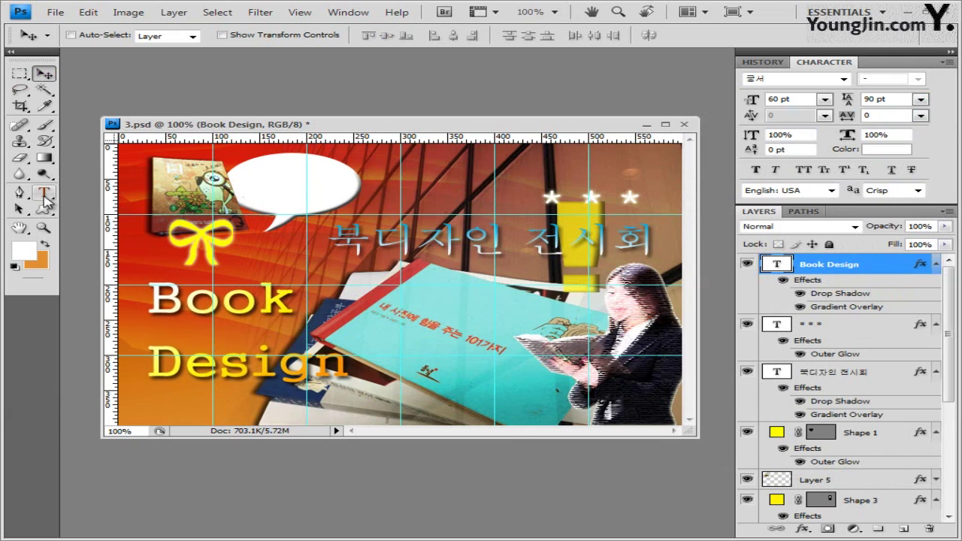
Add the three-line text "오신 분들에게 / 미니북을 / 드립니다." in 18 pt 궁서, coloured #ff9900, starting inside the white speech bubble.
{"action": "left_click", "coordinate": [45, 196]}
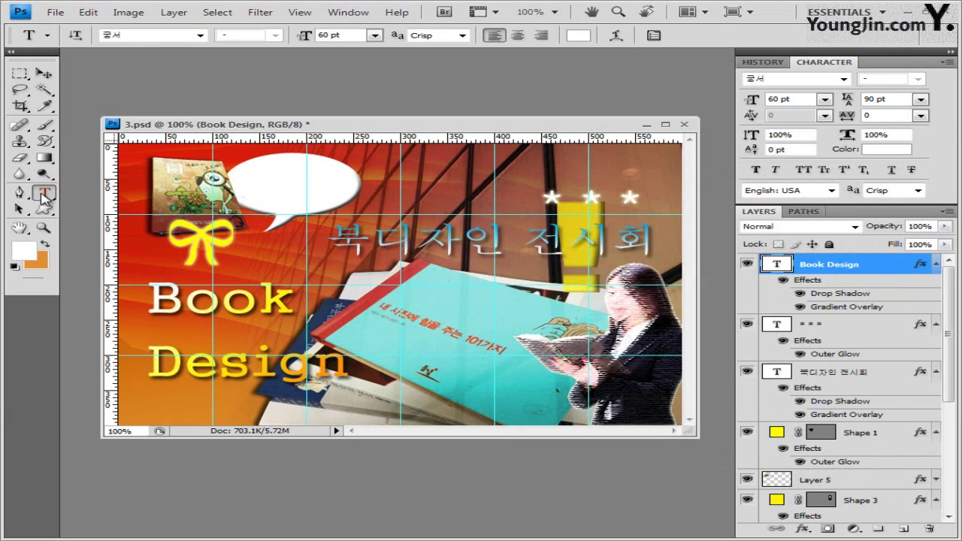
{"action": "left_click", "coordinate": [249, 189]}
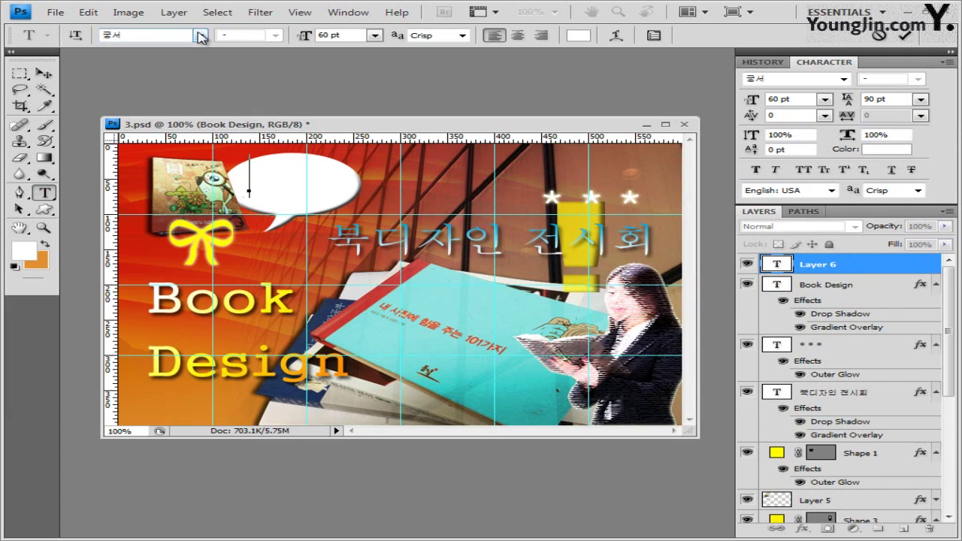
{"action": "left_click", "coordinate": [331, 36]}
{"action": "type", "text": "18"}
{"action": "left_click", "coordinate": [587, 36]}
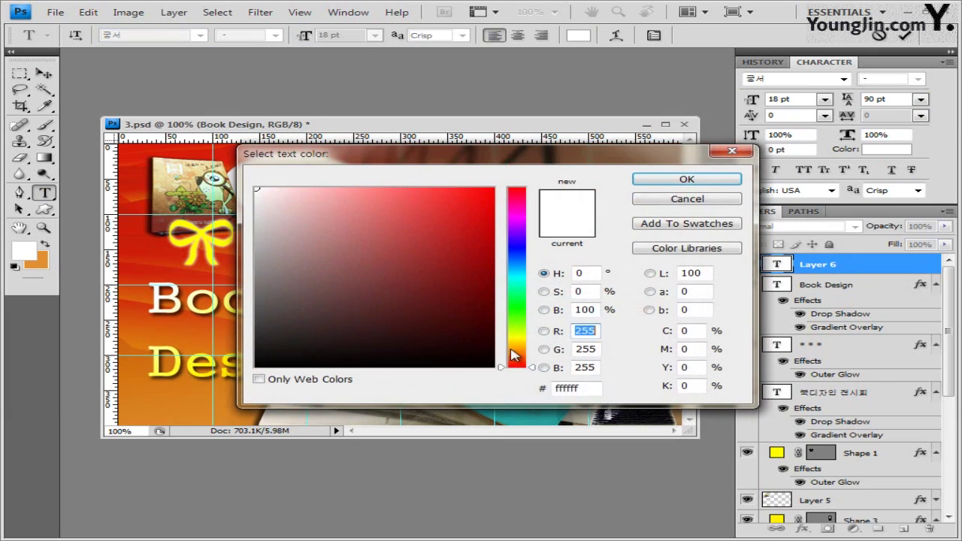
{"action": "double_click", "coordinate": [576, 388]}
{"action": "type", "text": "ff9900"}
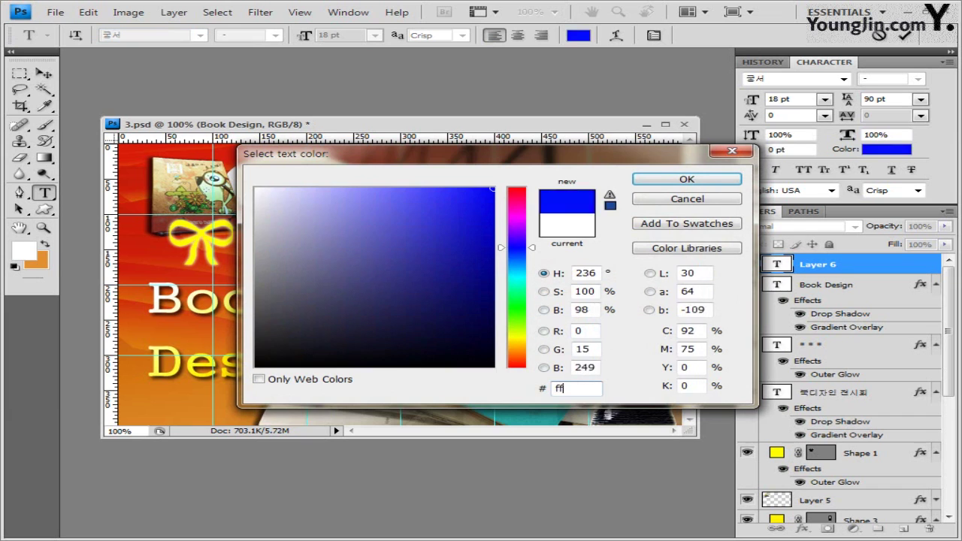
{"action": "key", "text": "Return"}
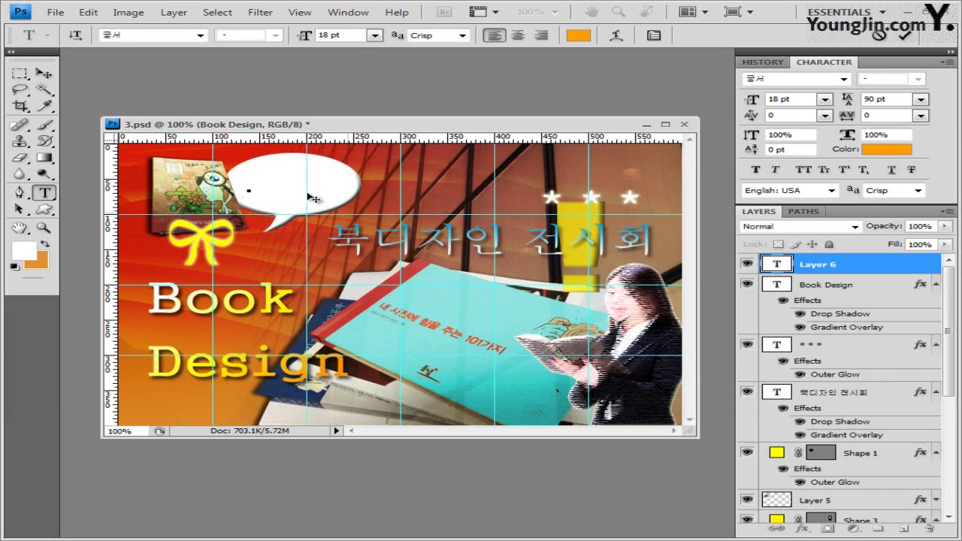
{"action": "type", "text": "오신 분들에게 미니북을 드립니다"}
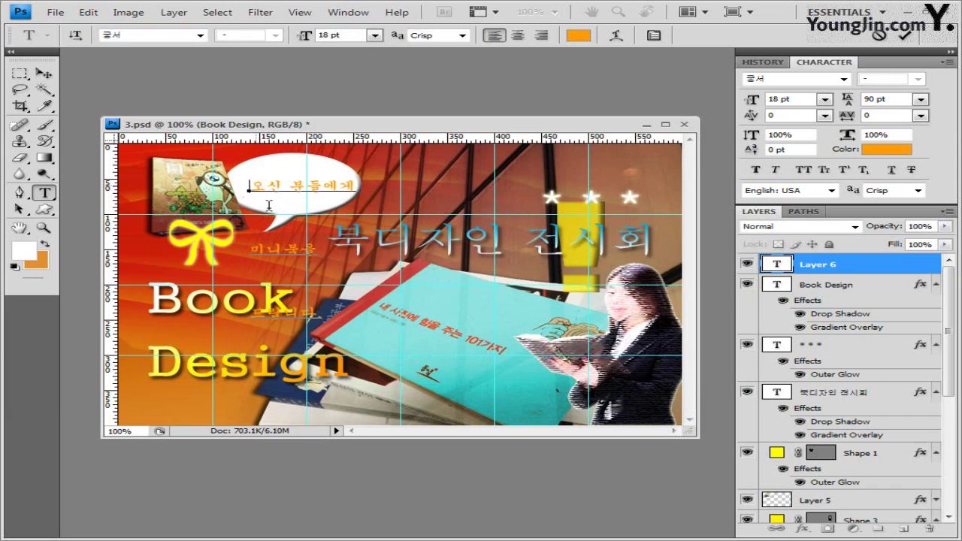
Set the leading of the whole speech-bubble text to Auto and commit the text.
{"action": "key", "text": "ctrl+a"}
{"action": "left_click", "coordinate": [921, 100]}
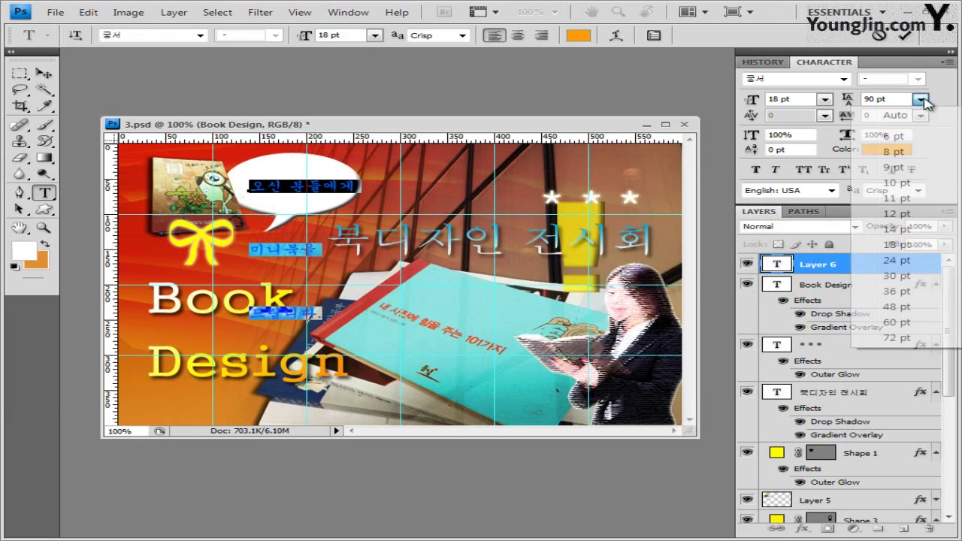
{"action": "left_click", "coordinate": [896, 116]}
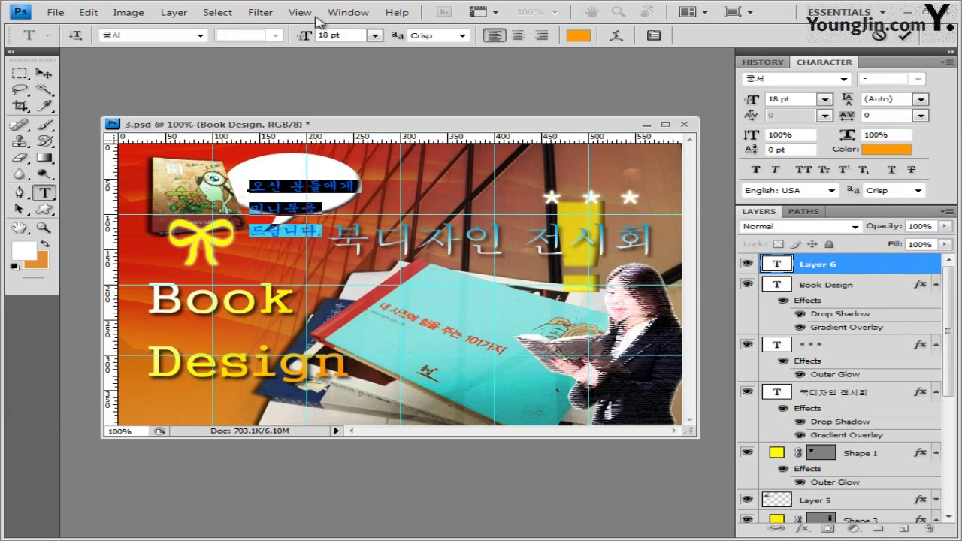
{"action": "left_click", "coordinate": [838, 272]}
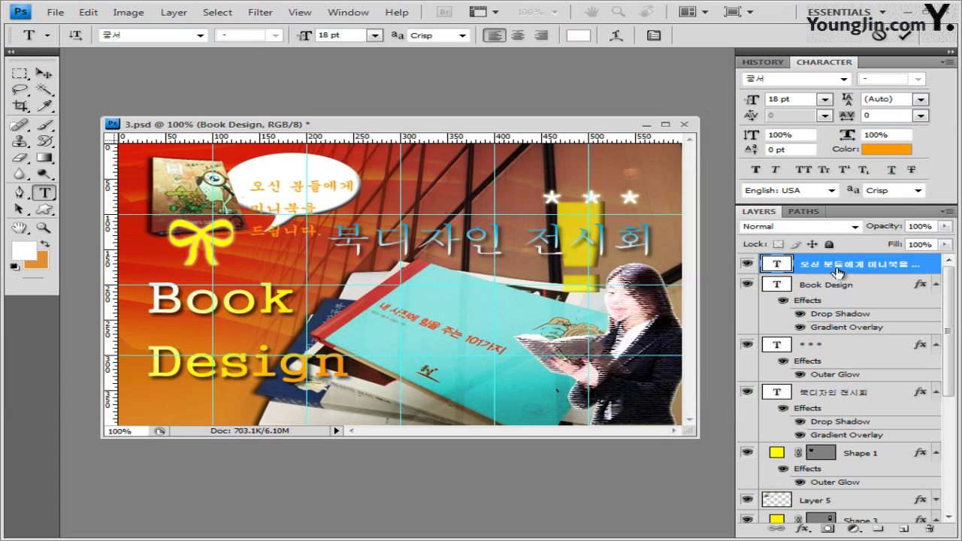
Add a 2 px outside Stroke in yellow #ffff00 to the speech-bubble text.
{"action": "left_click", "coordinate": [801, 529]}
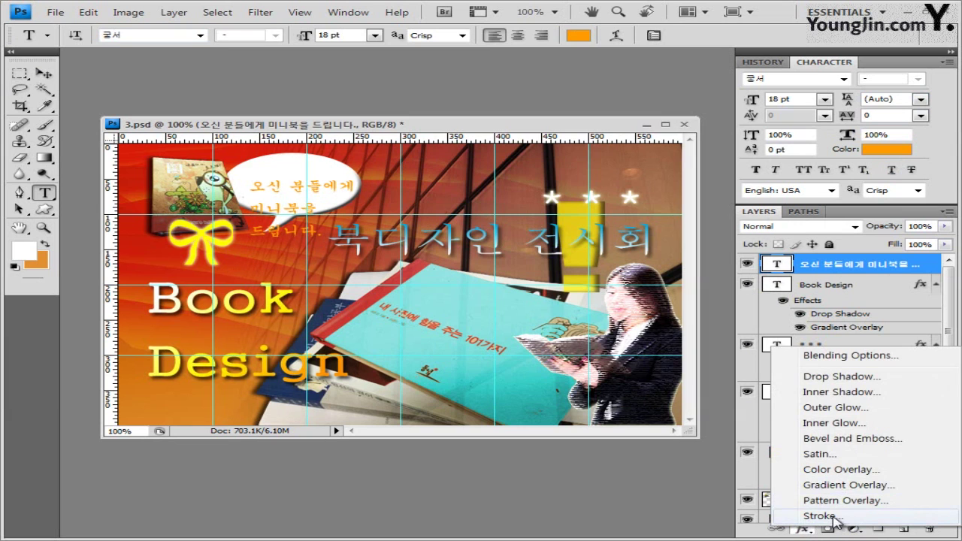
{"action": "left_click", "coordinate": [824, 516]}
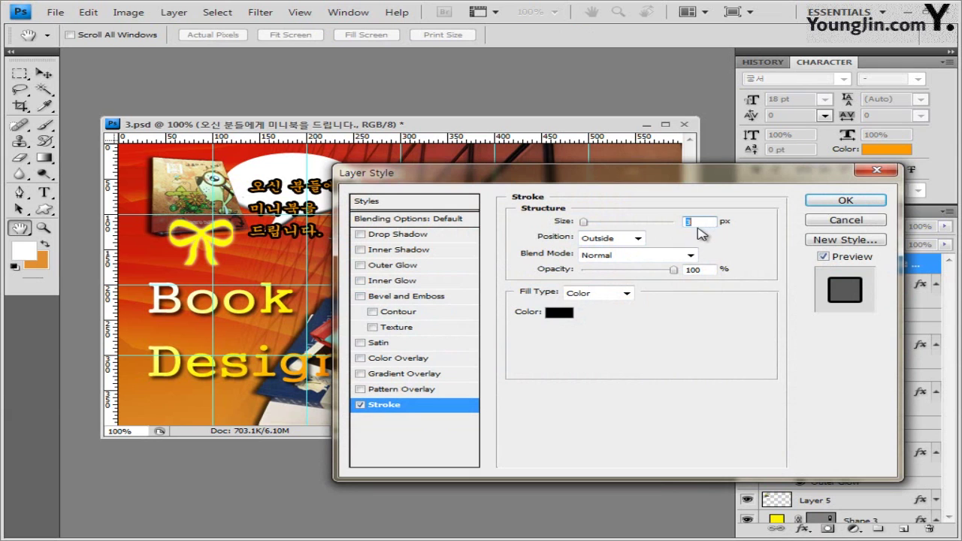
{"action": "left_click", "coordinate": [559, 312]}
{"action": "left_click", "coordinate": [582, 388]}
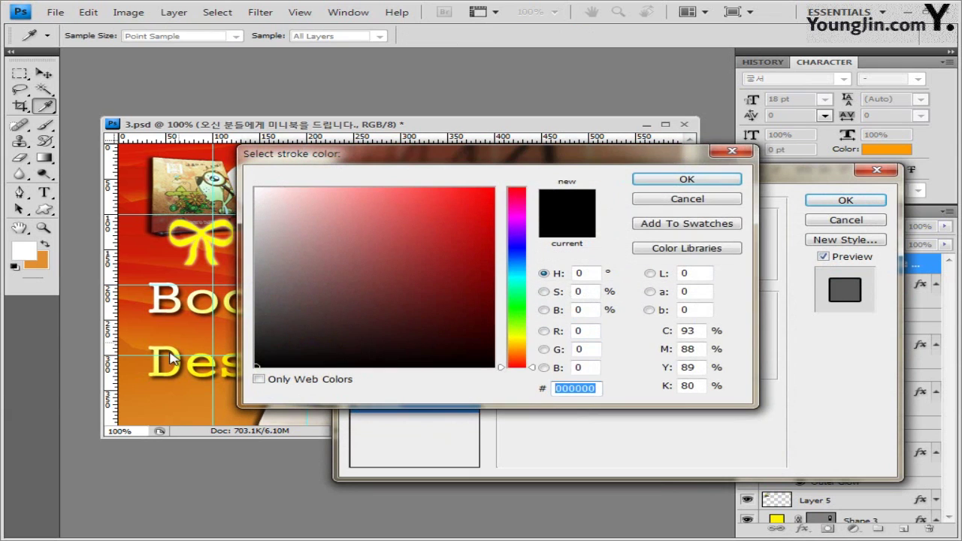
{"action": "type", "text": "ffff00"}
{"action": "key", "text": "Return"}
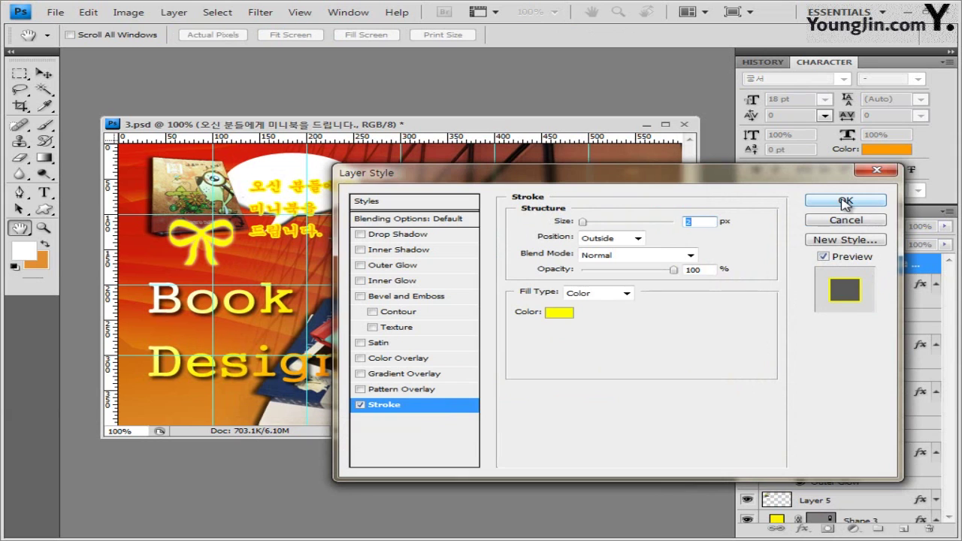
{"action": "left_click", "coordinate": [846, 201]}
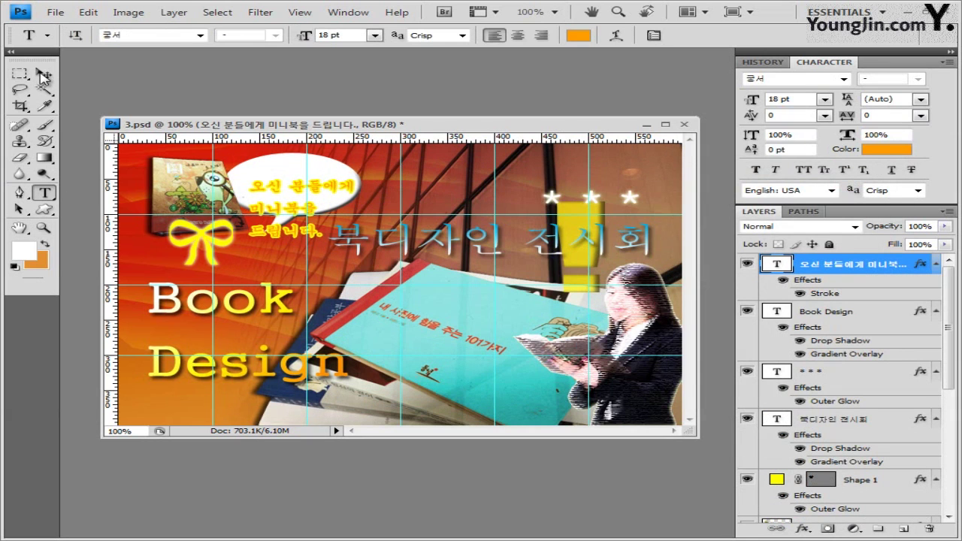
Move the three-line text up and slightly left into the speech bubble, and tighten its leading to 20 pt.
{"action": "left_click", "coordinate": [43, 74]}
{"action": "left_click_drag", "start_coordinate": [292, 207], "coordinate": [272, 176]}
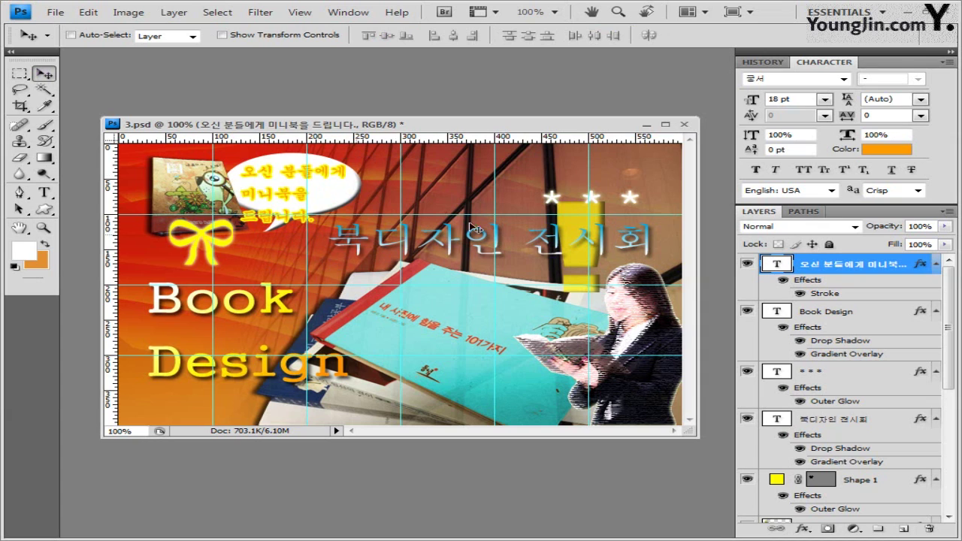
{"action": "key", "text": "alt+Up"}
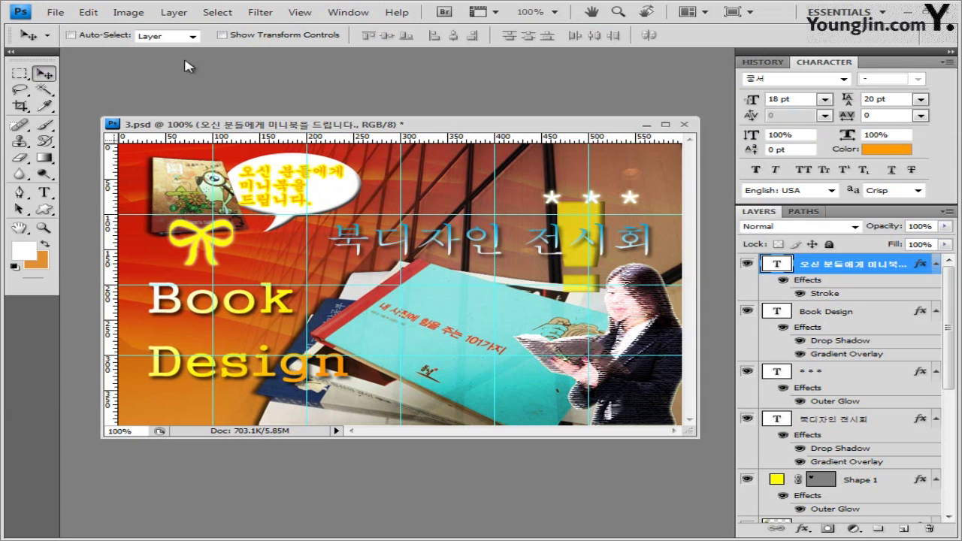
Centre-align the three-line speech-bubble text and move it back into the middle of the bubble.
{"action": "left_click", "coordinate": [45, 193]}
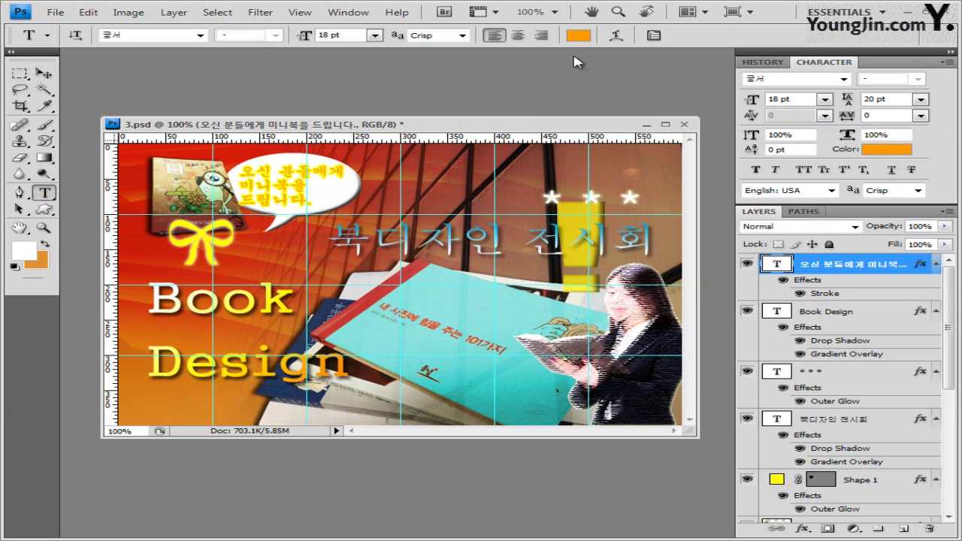
{"action": "left_click", "coordinate": [519, 38]}
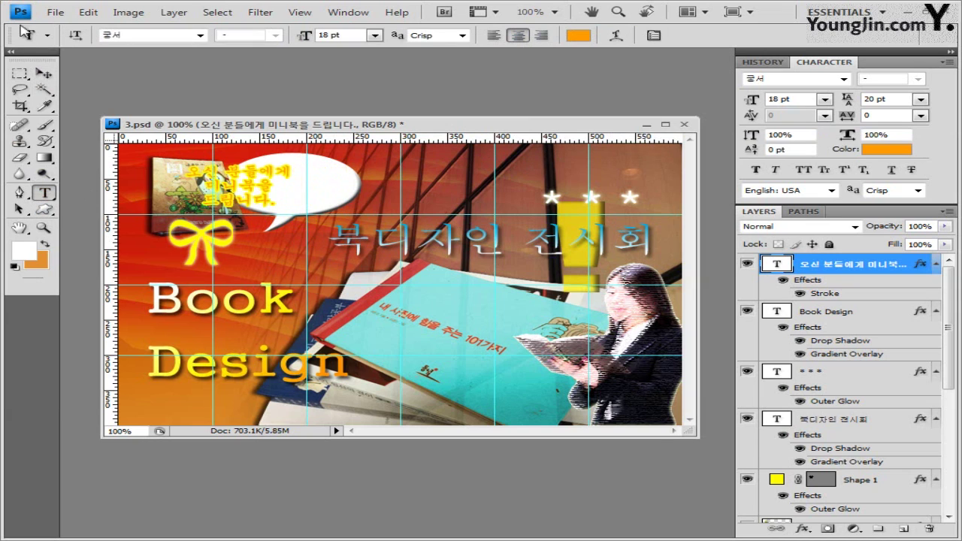
{"action": "left_click", "coordinate": [45, 73]}
{"action": "left_click_drag", "start_coordinate": [256, 195], "coordinate": [309, 190]}
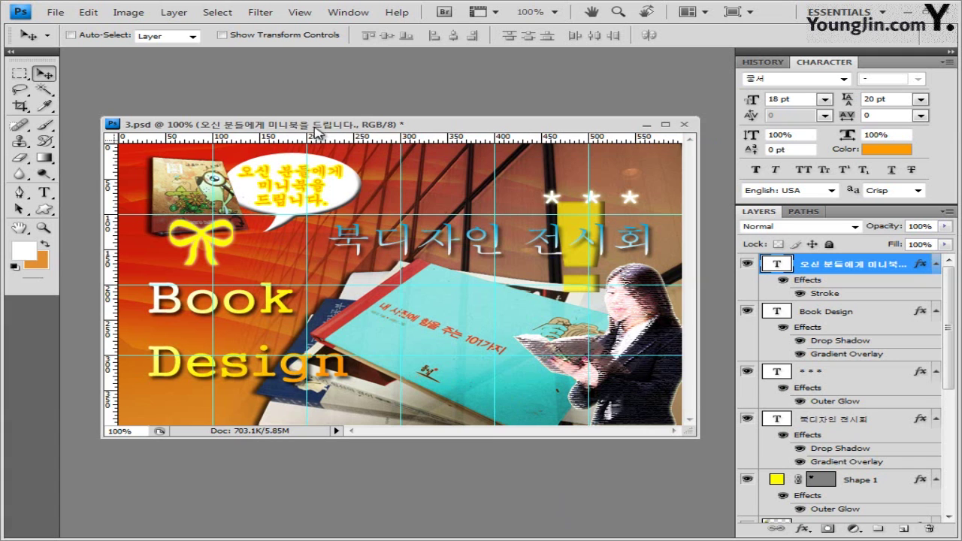
Save the layered composition as a PSD and clear all guides from it.
{"action": "left_click_drag", "start_coordinate": [314, 127], "coordinate": [314, 113]}
{"action": "left_click", "coordinate": [57, 12]}
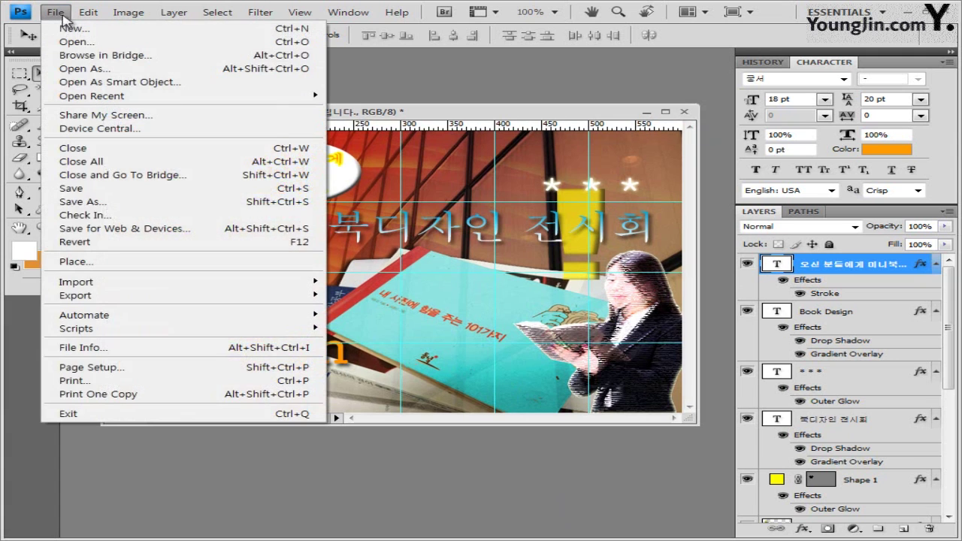
{"action": "left_click", "coordinate": [90, 189]}
{"action": "left_click", "coordinate": [681, 173]}
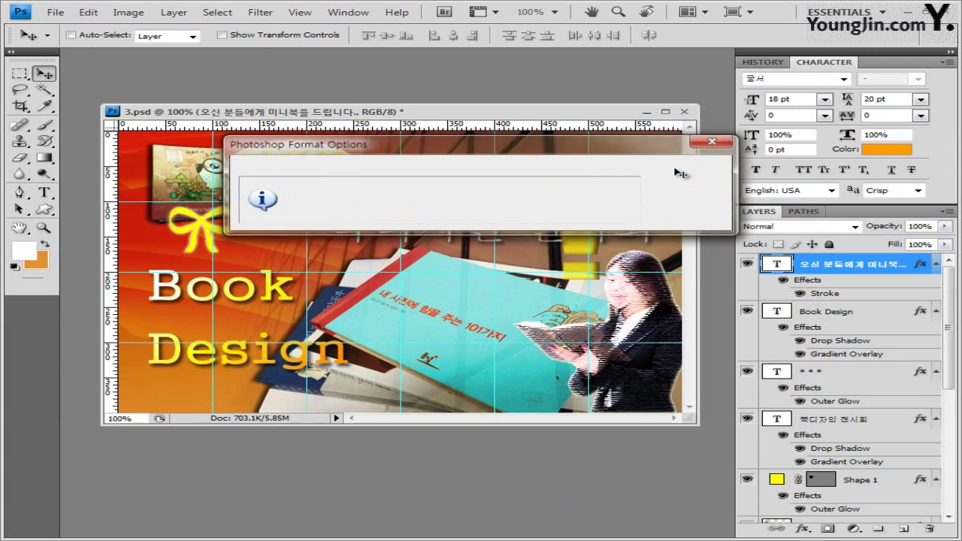
{"action": "left_click", "coordinate": [300, 12]}
{"action": "left_click", "coordinate": [342, 308]}
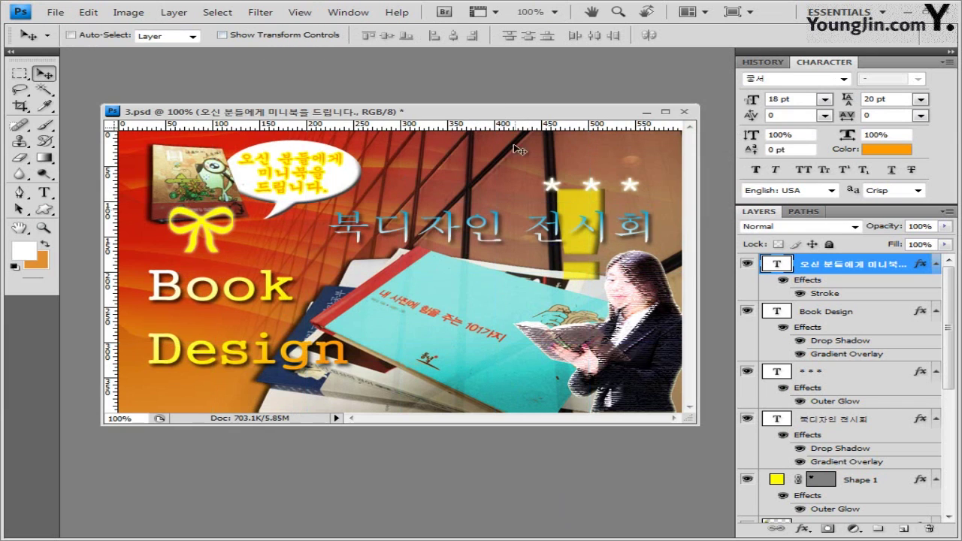
Save a JPEG copy in the GTQ folder, named with the examinee's number and name followed by -3.
{"action": "left_click", "coordinate": [55, 12]}
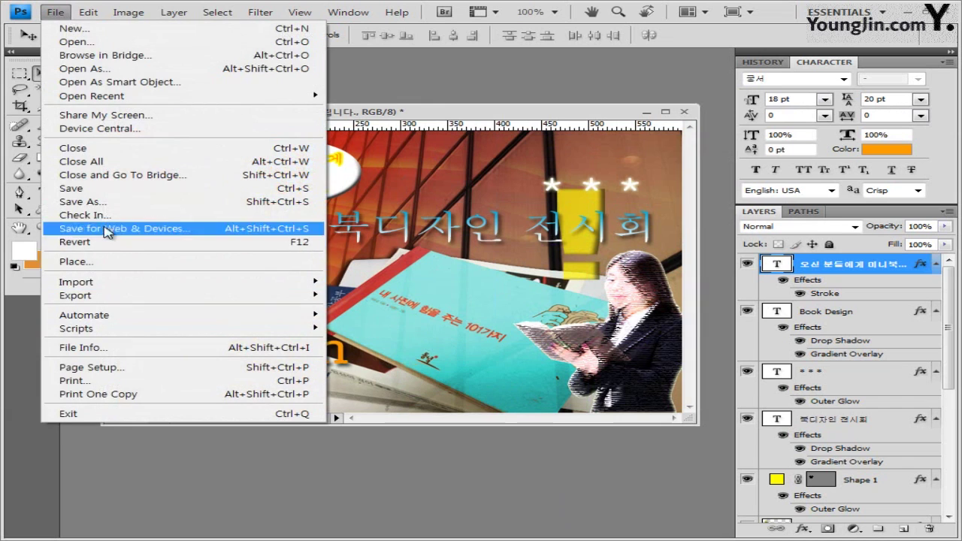
{"action": "left_click", "coordinate": [106, 203]}
{"action": "left_click", "coordinate": [467, 312]}
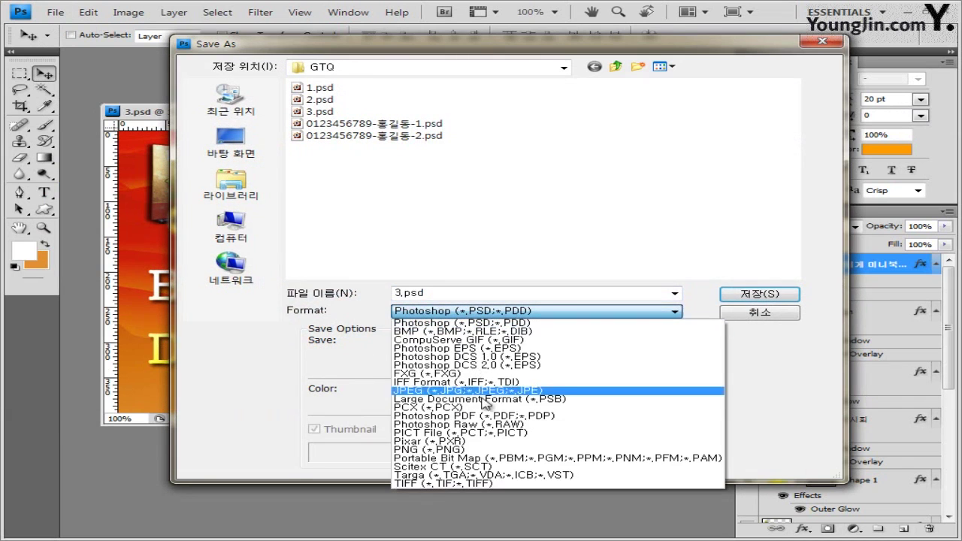
{"action": "left_click", "coordinate": [497, 389]}
{"action": "left_click", "coordinate": [376, 100]}
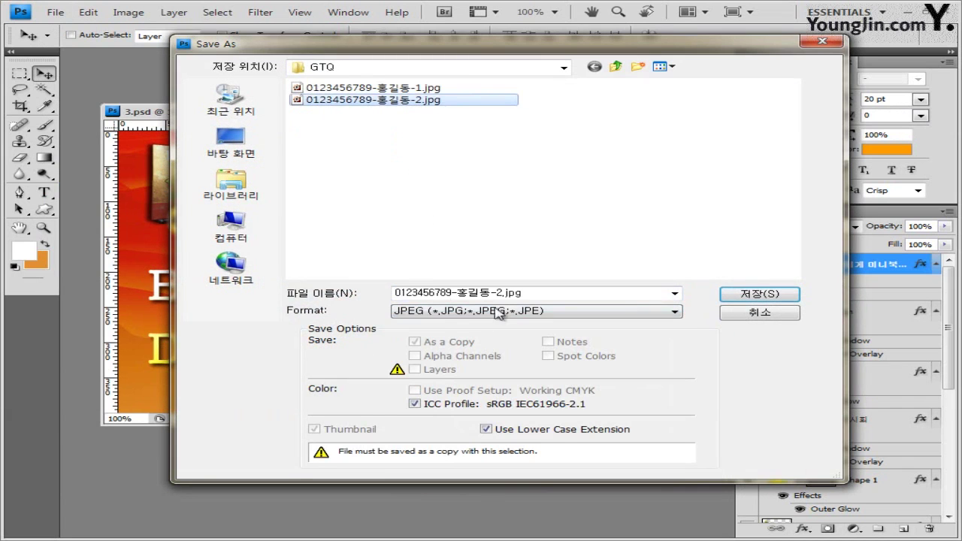
{"action": "left_click", "coordinate": [502, 295]}
{"action": "left_click", "coordinate": [499, 294]}
{"action": "type", "text": "3"}
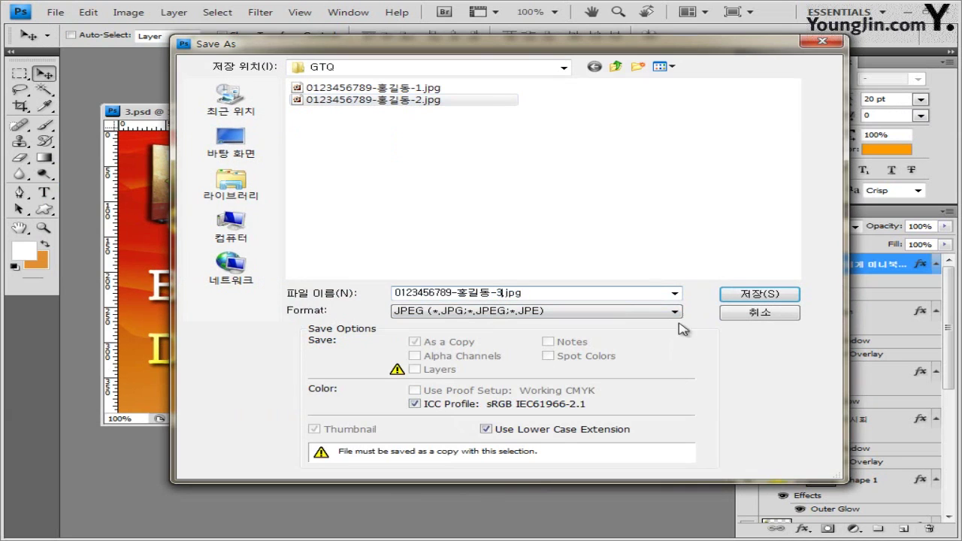
{"action": "left_click", "coordinate": [750, 290]}
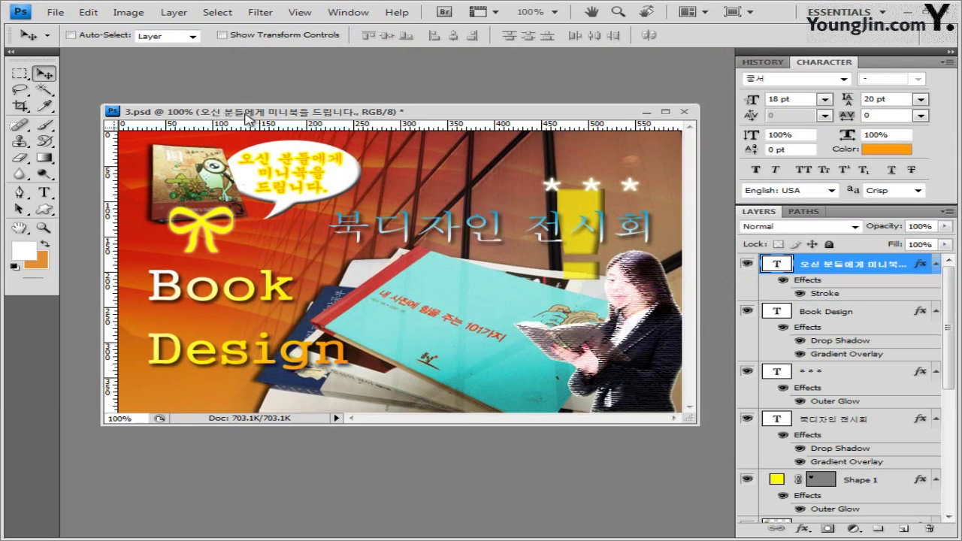
Resize the image to 60 x 40 pixels with constrained proportions.
{"action": "left_click", "coordinate": [129, 12]}
{"action": "left_click", "coordinate": [163, 116]}
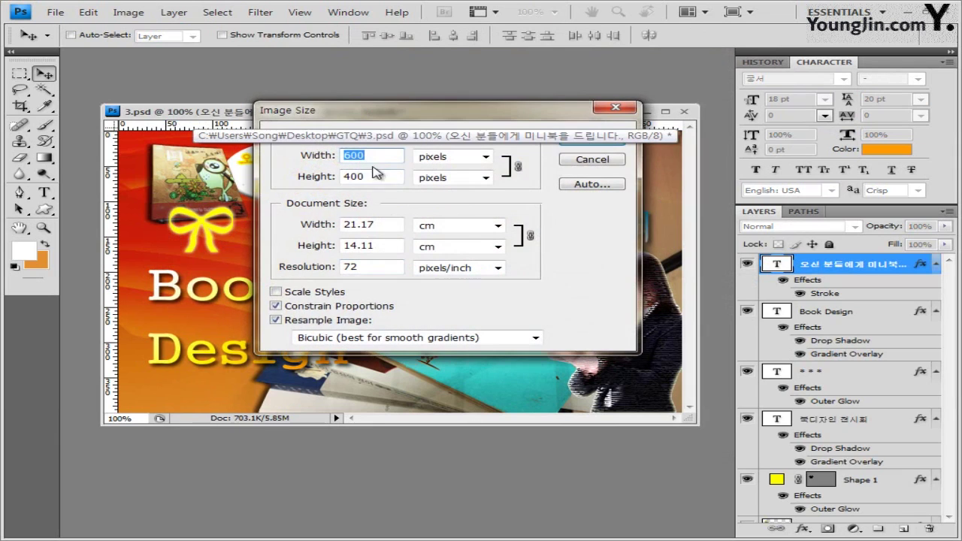
{"action": "type", "text": "60"}
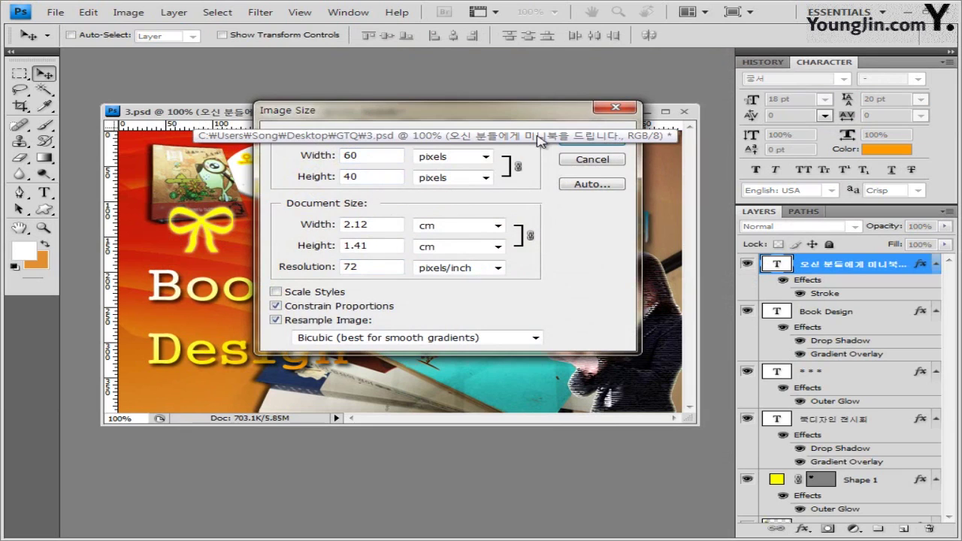
{"action": "left_click", "coordinate": [592, 137]}
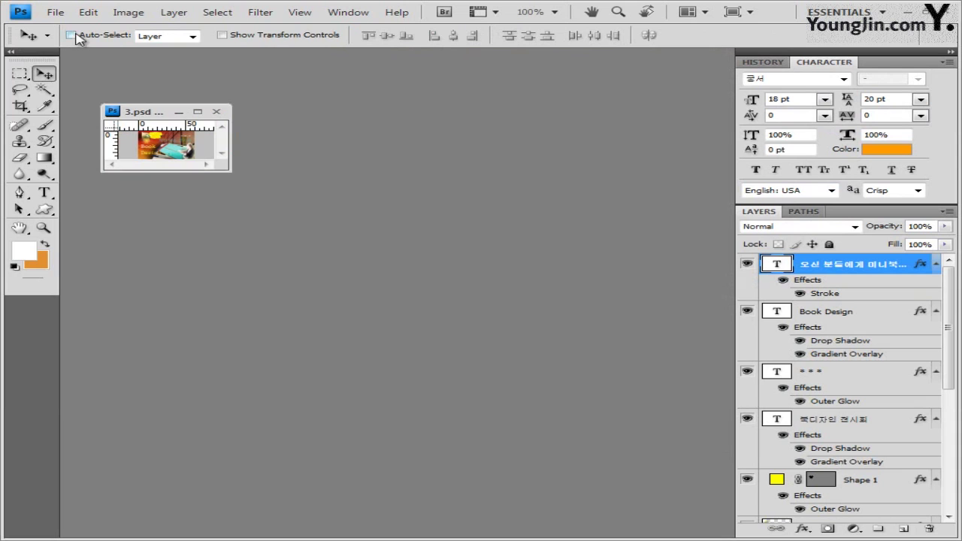
Save the reduced image as a PSD named with the examinee's number and name followed by -3, and close it.
{"action": "left_click", "coordinate": [56, 12]}
{"action": "left_click", "coordinate": [125, 223]}
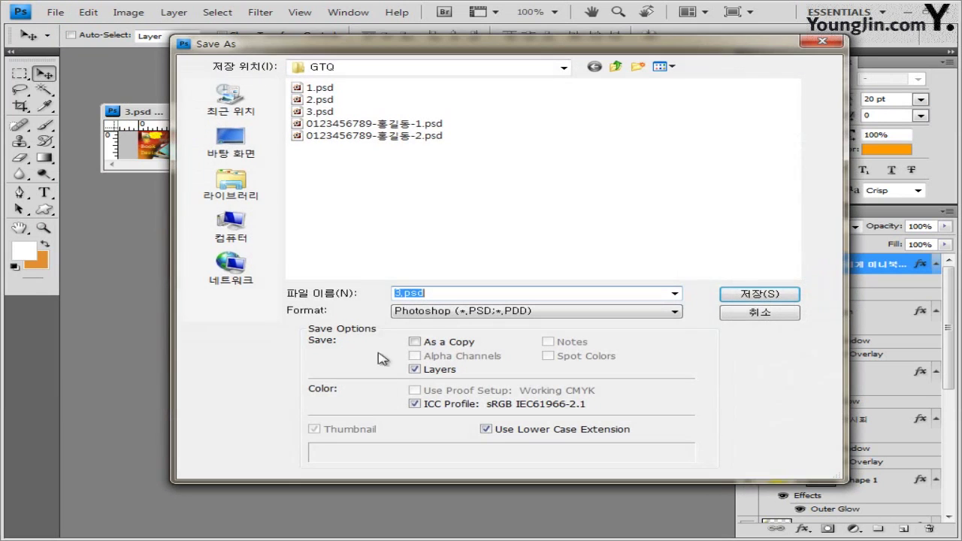
{"action": "left_click", "coordinate": [421, 136]}
{"action": "left_click", "coordinate": [498, 293]}
{"action": "left_click", "coordinate": [497, 293]}
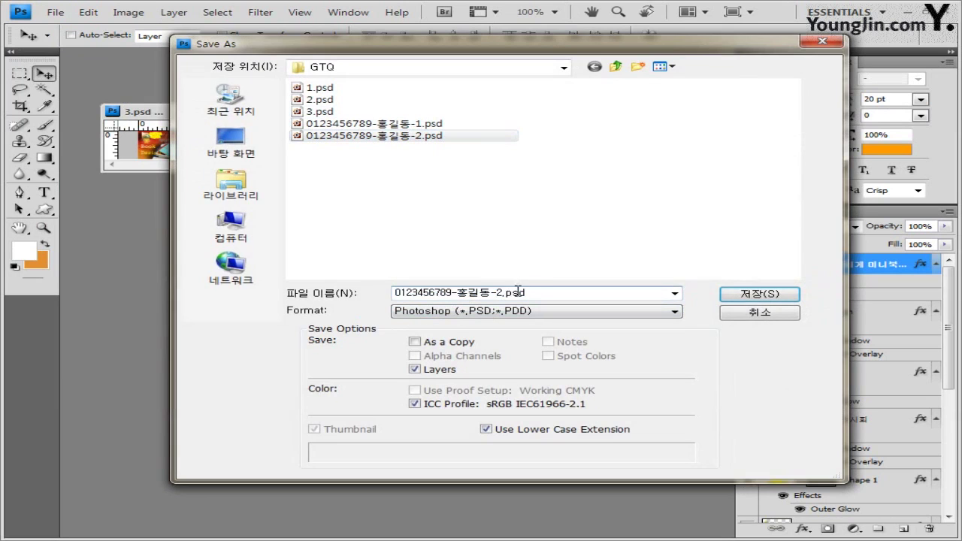
{"action": "type", "text": "3"}
{"action": "left_click", "coordinate": [725, 297]}
{"action": "left_click", "coordinate": [691, 170]}
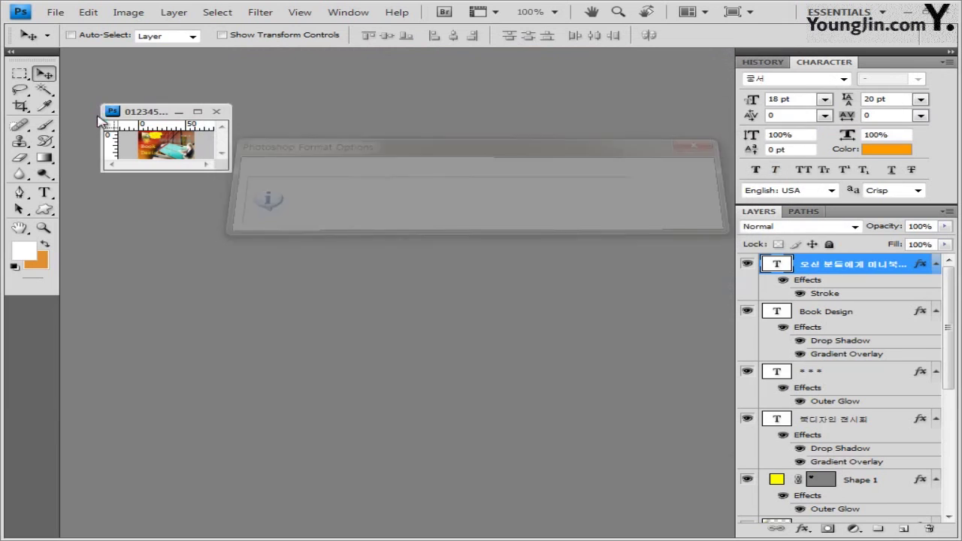
{"action": "key", "text": "ctrl+w"}
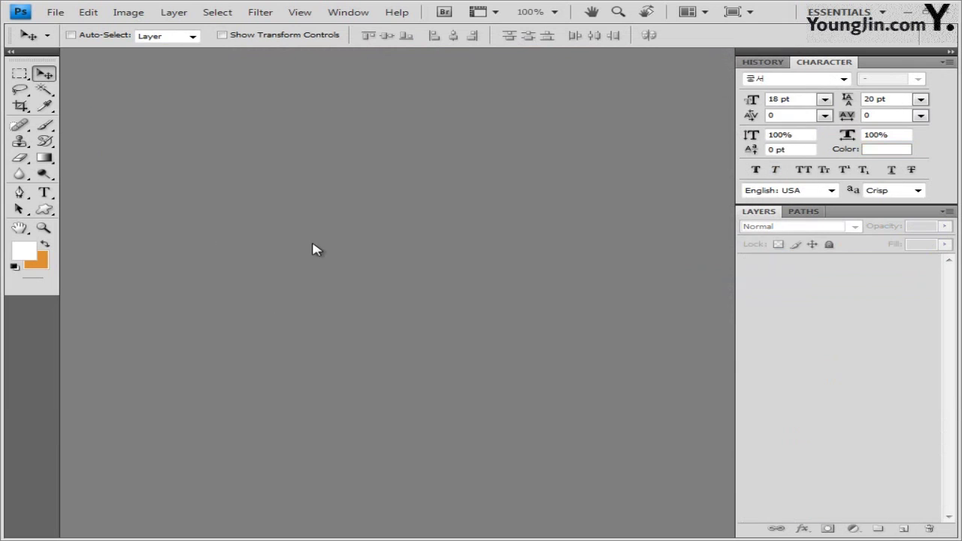
Check the GTQ folder for the saved JPEG and PSD files ending in -3.
{"action": "double_click", "coordinate": [303, 199]}
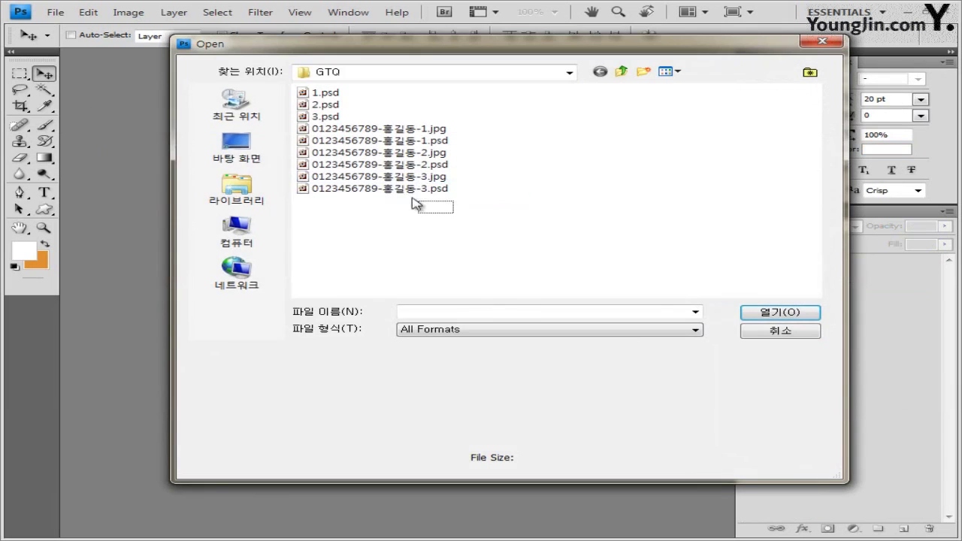
{"action": "left_click_drag", "start_coordinate": [414, 203], "coordinate": [383, 178]}
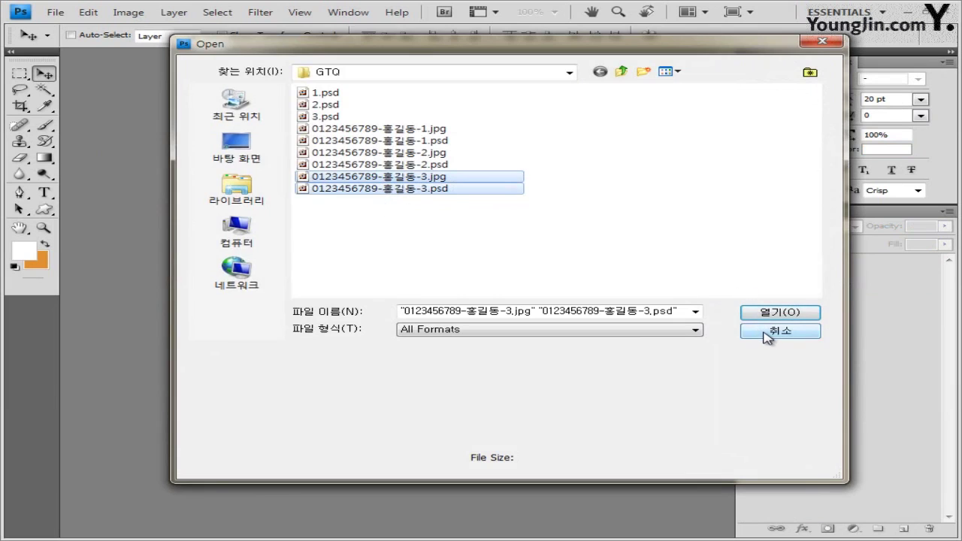
{"action": "left_click", "coordinate": [767, 337]}
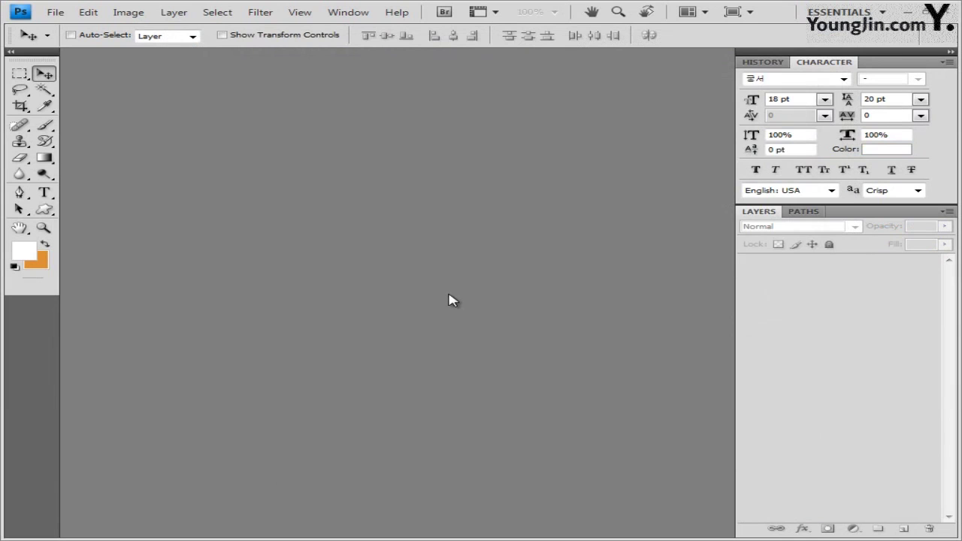
Create a new 600 x 400 pixel RGB document at 72 pixels/inch with a white background.
{"action": "key", "text": "ctrl+n"}
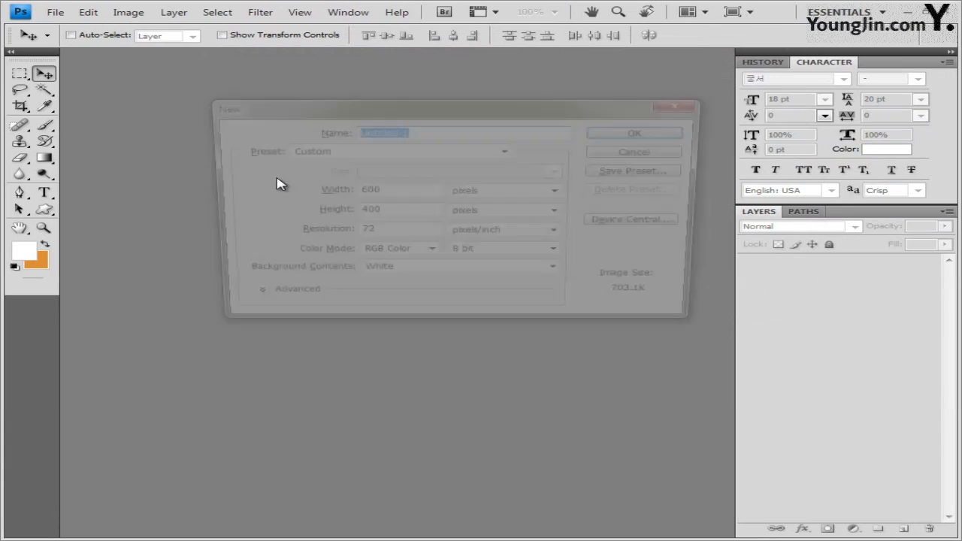
{"action": "left_click_drag", "start_coordinate": [398, 108], "coordinate": [287, 103]}
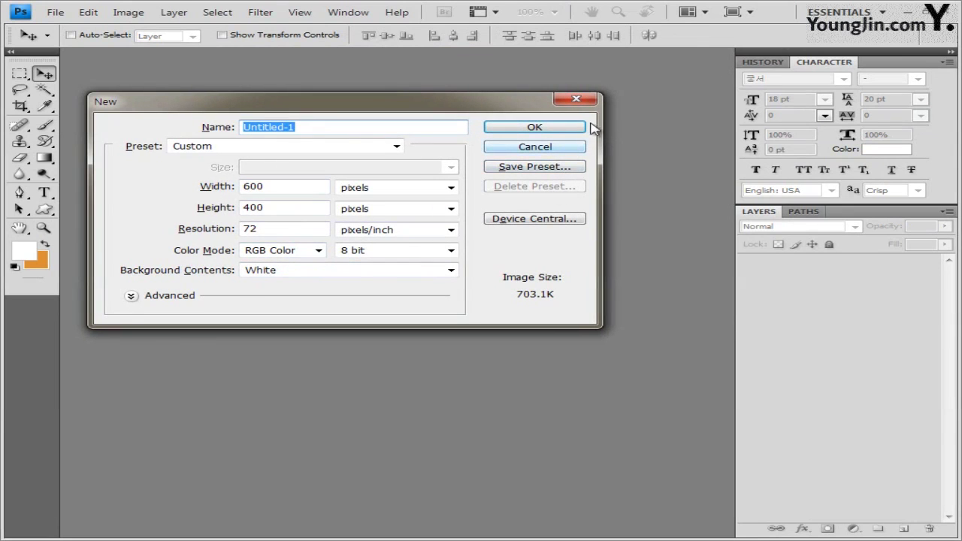
{"action": "left_click", "coordinate": [569, 131]}
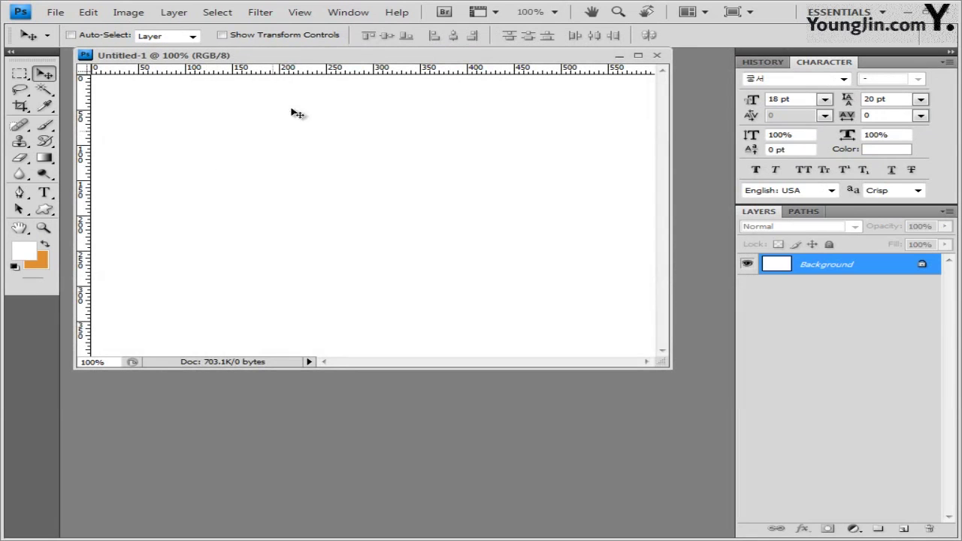
Save the new document as 4.psd in the GTQ folder.
{"action": "left_click", "coordinate": [56, 12]}
{"action": "left_click", "coordinate": [98, 200]}
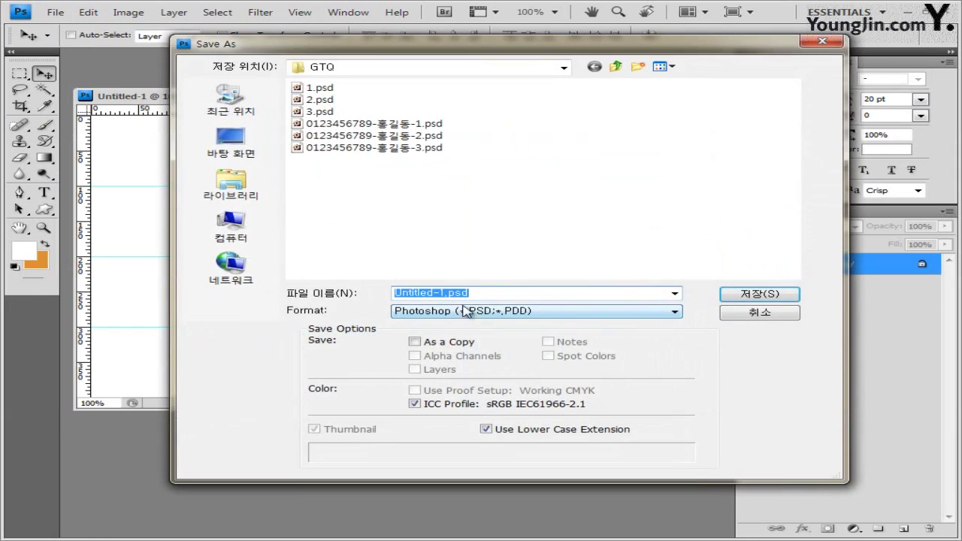
{"action": "type", "text": "4"}
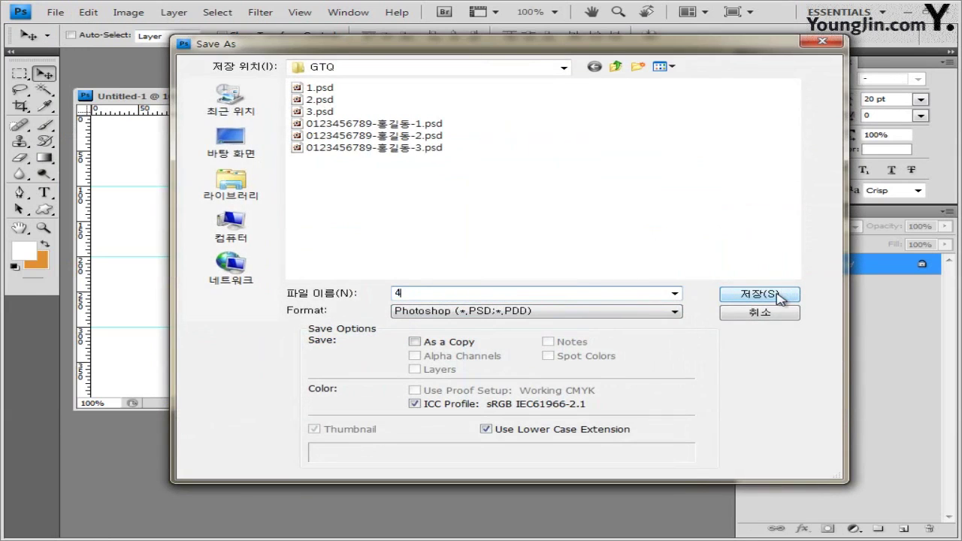
{"action": "left_click", "coordinate": [749, 293]}
{"action": "left_click_drag", "start_coordinate": [379, 101], "coordinate": [403, 103]}
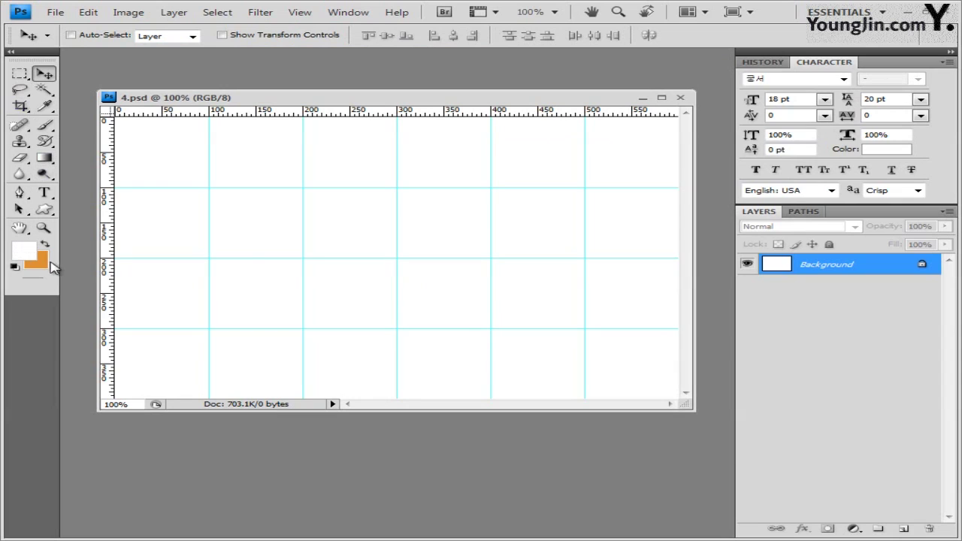
Base the Gradient tool's gradient on the Foreground to Background preset and set its starting colour stop to white #ffffff.
{"action": "left_click", "coordinate": [45, 161]}
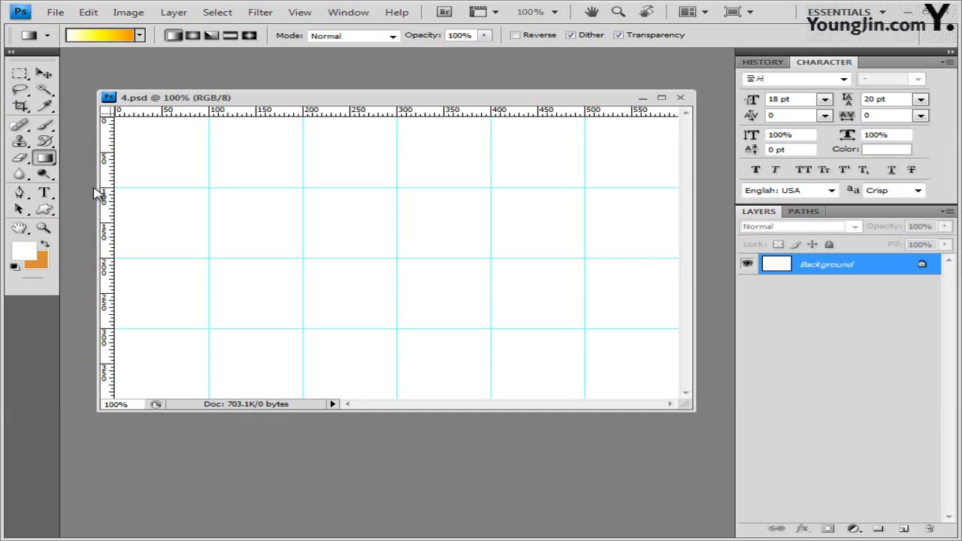
{"action": "left_click", "coordinate": [105, 35]}
{"action": "left_click_drag", "start_coordinate": [528, 113], "coordinate": [518, 112]}
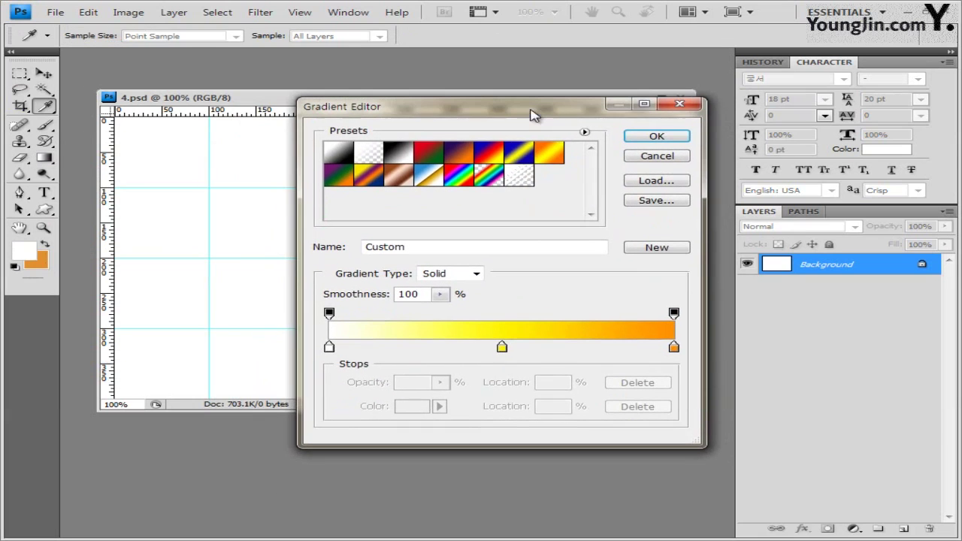
{"action": "left_click", "coordinate": [340, 153]}
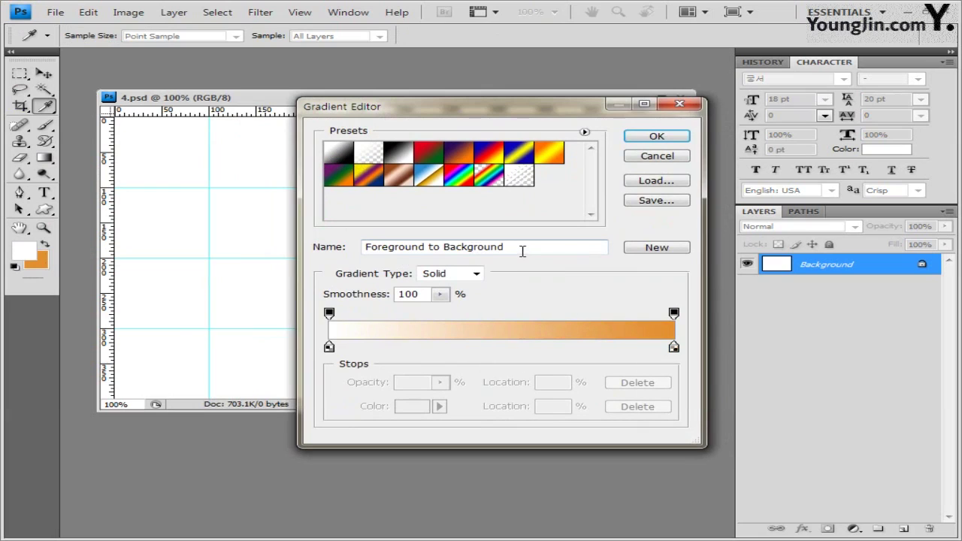
{"action": "left_click", "coordinate": [329, 347]}
{"action": "double_click", "coordinate": [329, 347]}
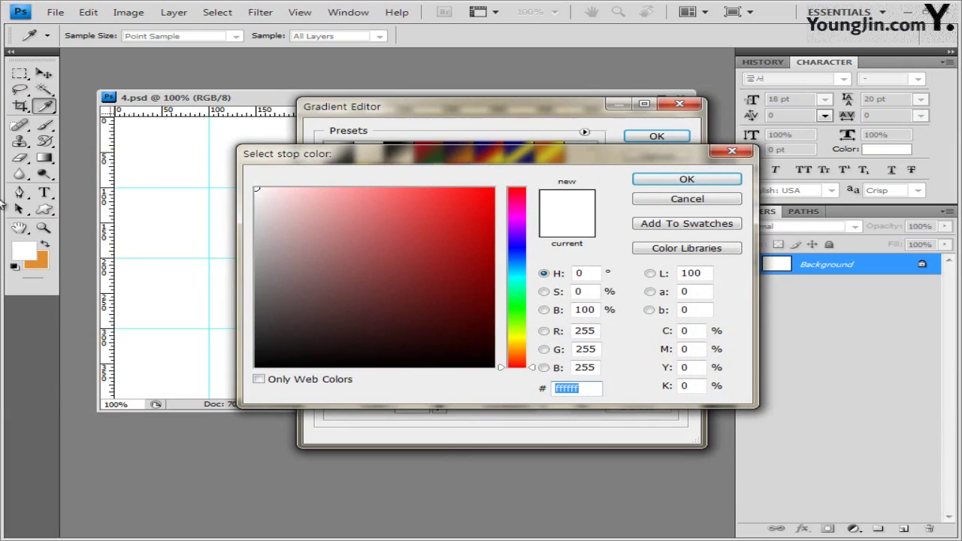
{"action": "left_click", "coordinate": [647, 183]}
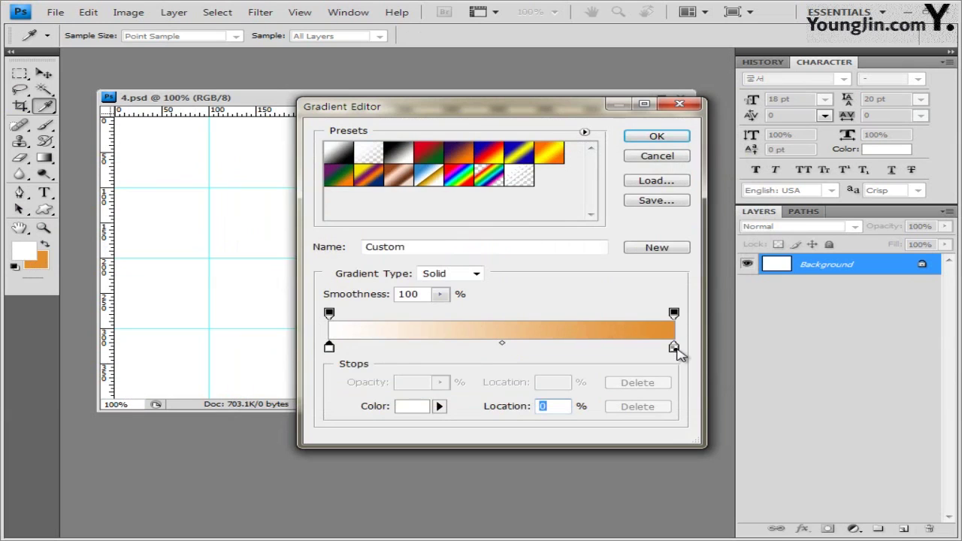
Set the gradient's end colour stop to light green #a1ff53 and accept the gradient.
{"action": "double_click", "coordinate": [675, 348]}
{"action": "double_click", "coordinate": [594, 388]}
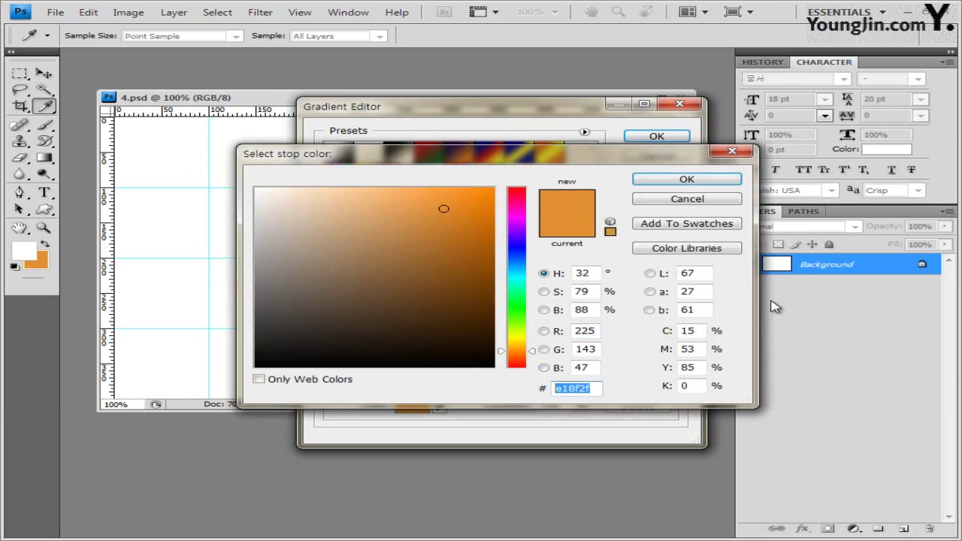
{"action": "type", "text": "a1ff53"}
{"action": "left_click", "coordinate": [687, 180]}
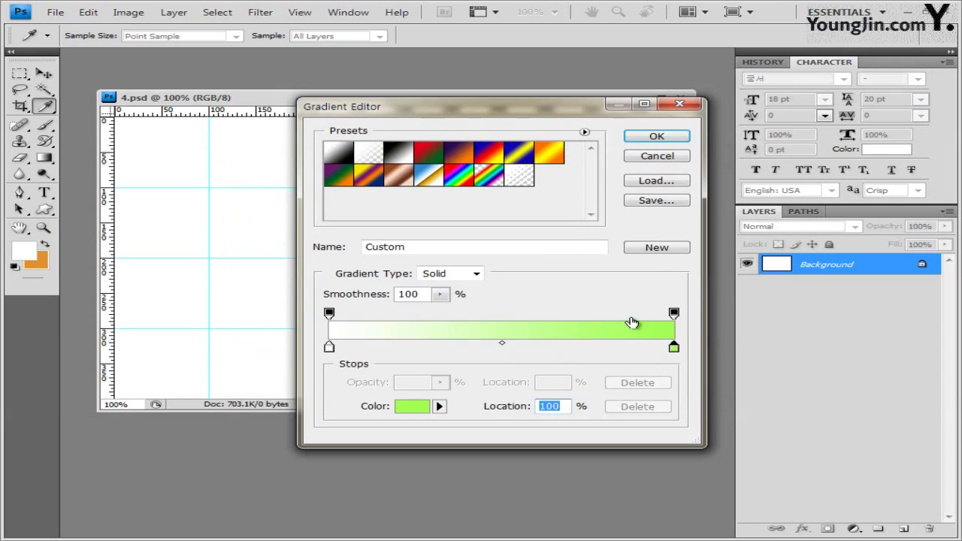
{"action": "left_click", "coordinate": [665, 139]}
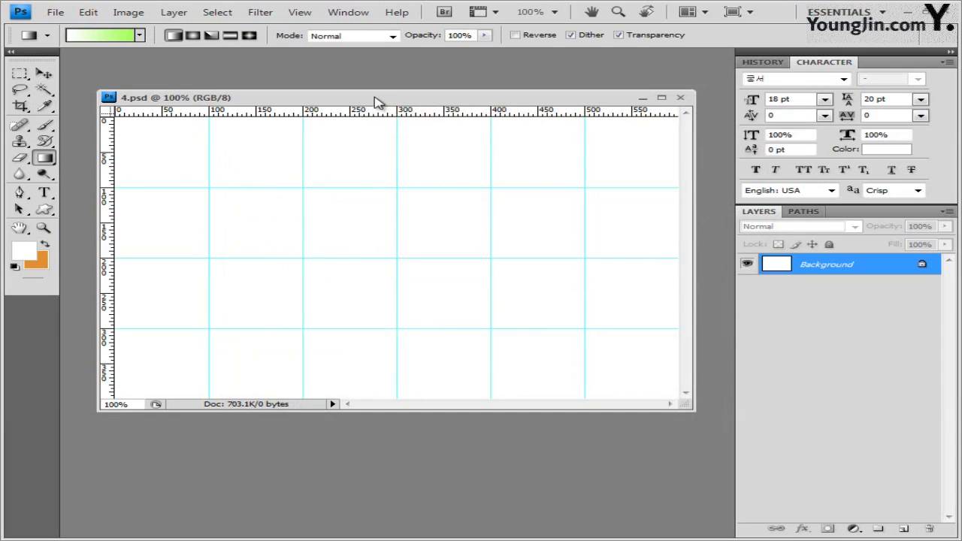
Fill the Background with a vertical linear gradient running from white in the lower part up to light green.
{"action": "left_click_drag", "start_coordinate": [377, 102], "coordinate": [375, 97]}
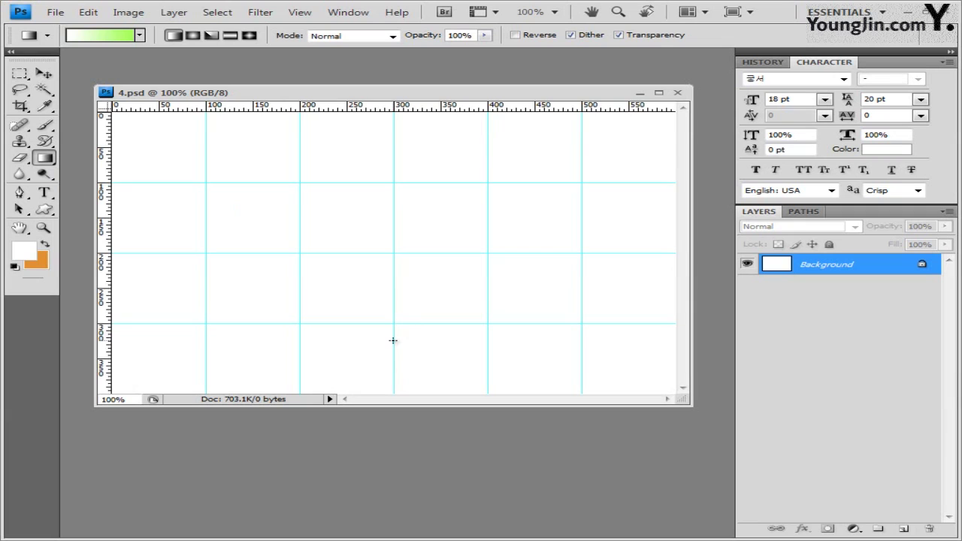
{"action": "left_click_drag", "start_coordinate": [397, 165], "coordinate": [397, 166]}
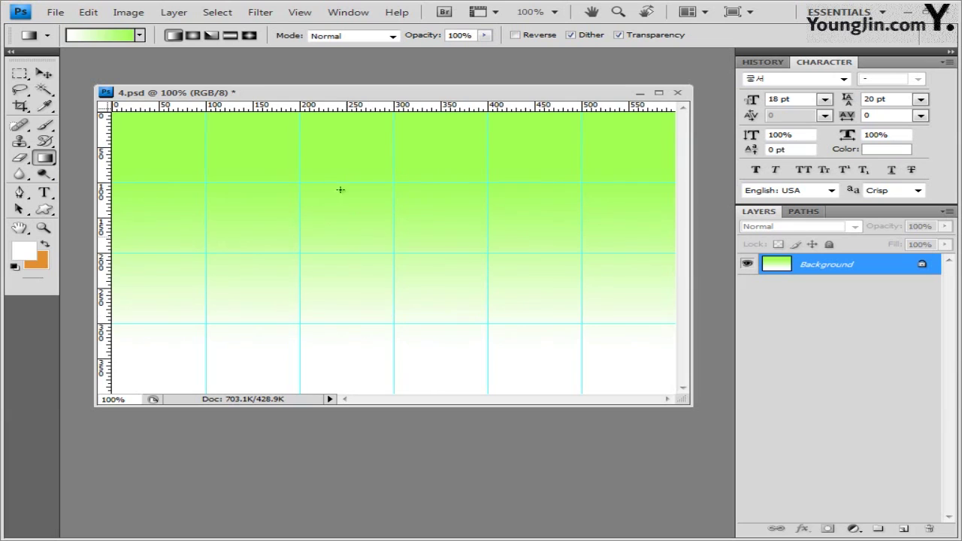
{"action": "left_click_drag", "start_coordinate": [404, 98], "coordinate": [404, 90]}
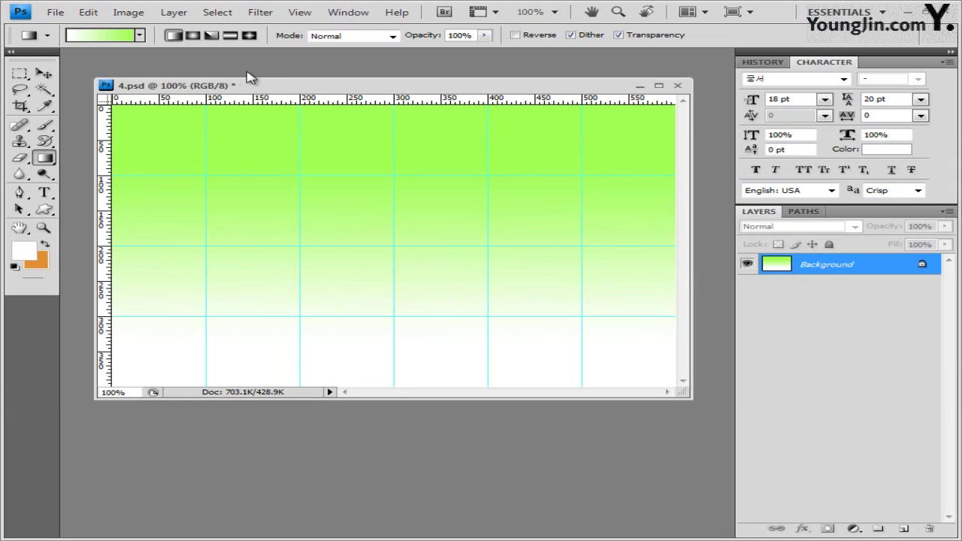
Create a new 30 x 30 pixel RGB document at 72 pixels/inch with a white background.
{"action": "key", "text": "ctrl+n"}
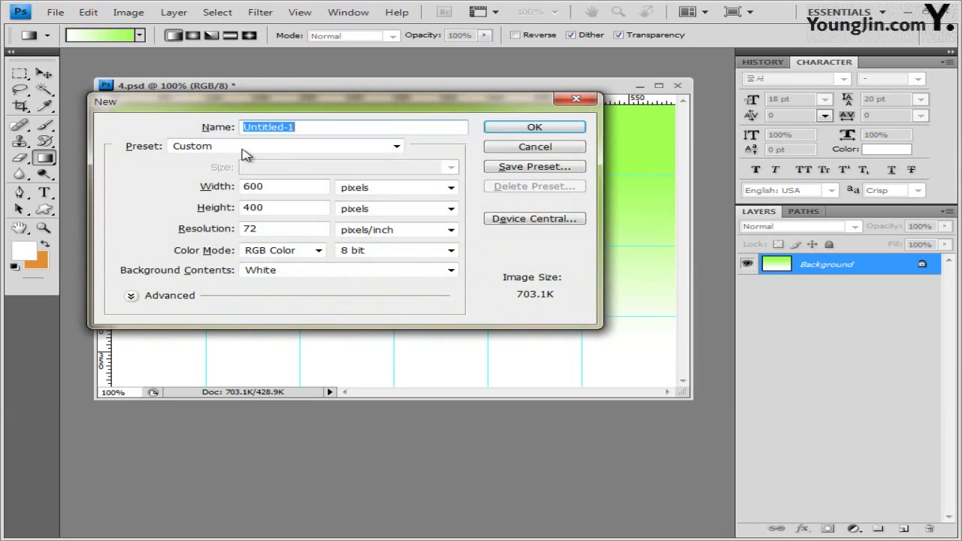
{"action": "double_click", "coordinate": [242, 190]}
{"action": "type", "text": "3"}
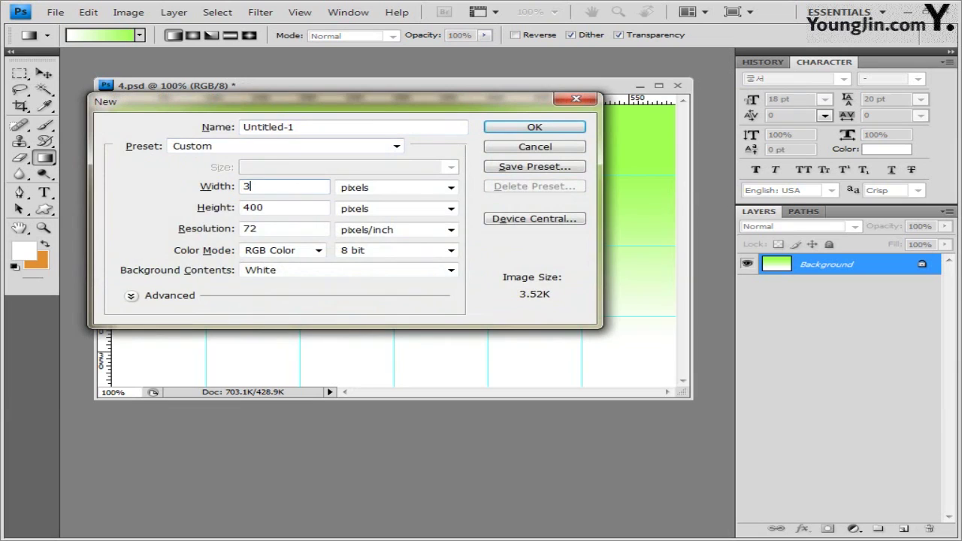
{"action": "type", "text": "0"}
{"action": "key", "text": "Tab"}
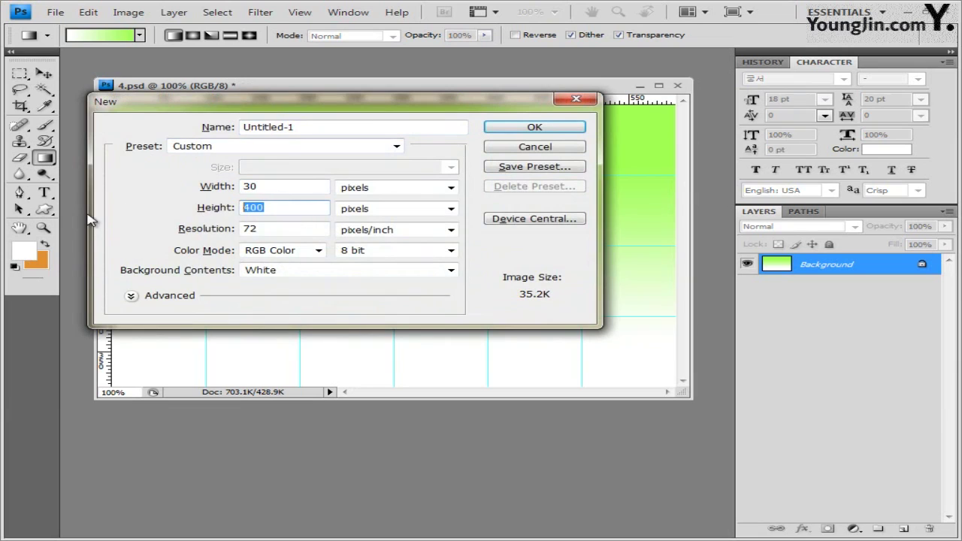
{"action": "type", "text": "30"}
{"action": "left_click", "coordinate": [554, 130]}
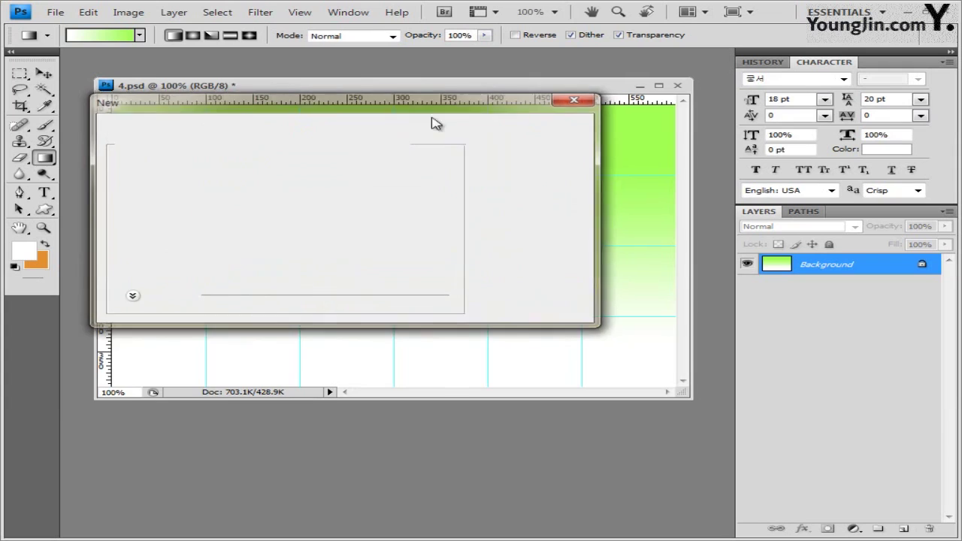
Add a new empty layer to the small document and hide its white Background layer.
{"action": "key", "text": "ctrl+plus"}
{"action": "key", "text": "ctrl+plus"}
{"action": "key", "text": "ctrl+plus"}
{"action": "key", "text": "ctrl+plus"}
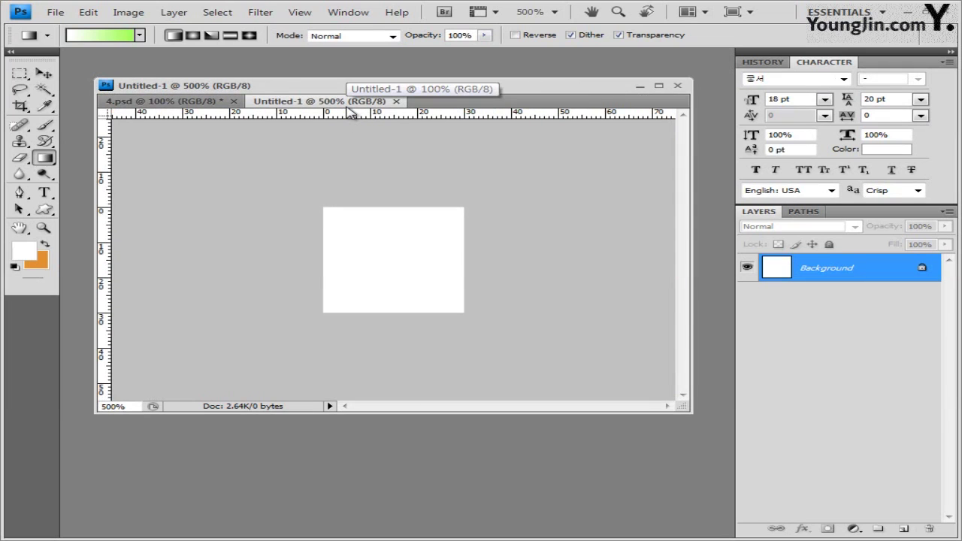
{"action": "key", "text": "ctrl+plus"}
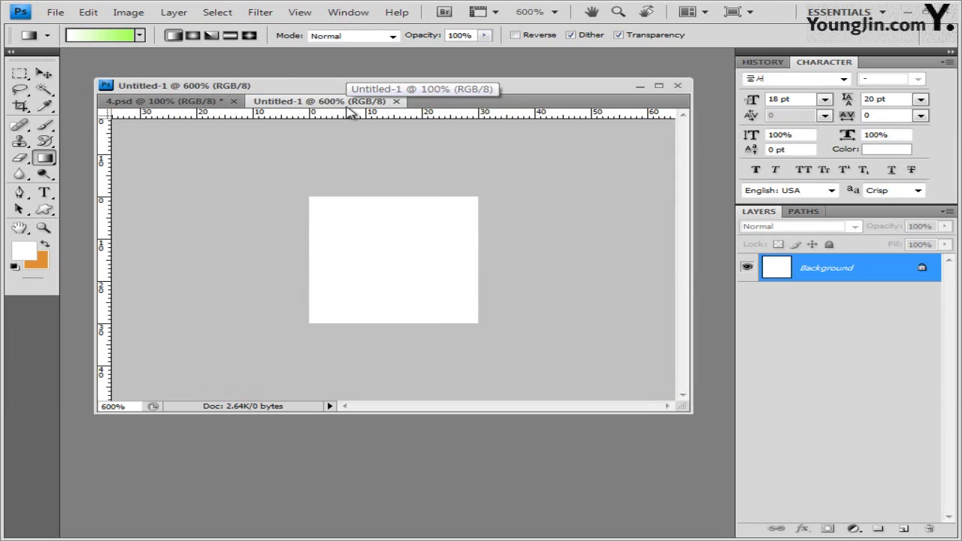
{"action": "key", "text": "ctrl+minus"}
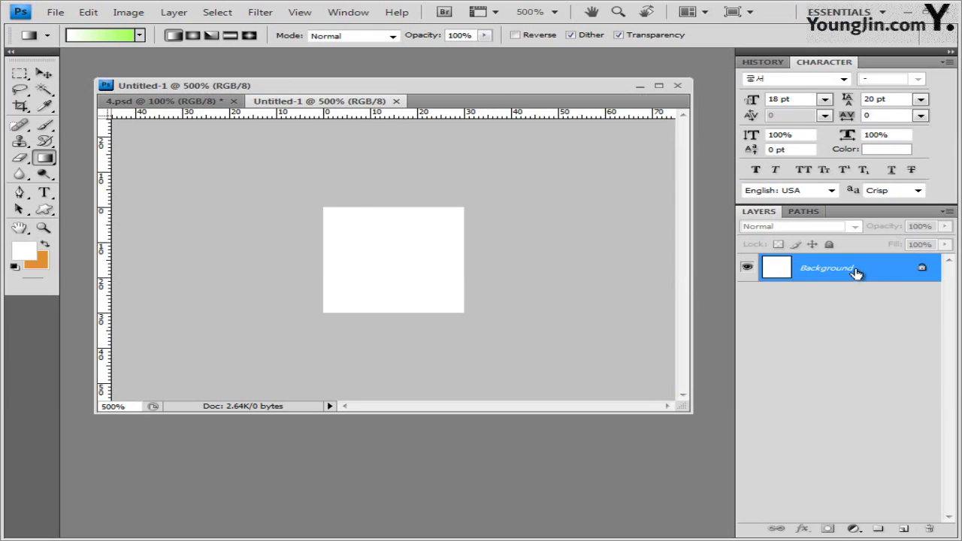
{"action": "left_click", "coordinate": [906, 530]}
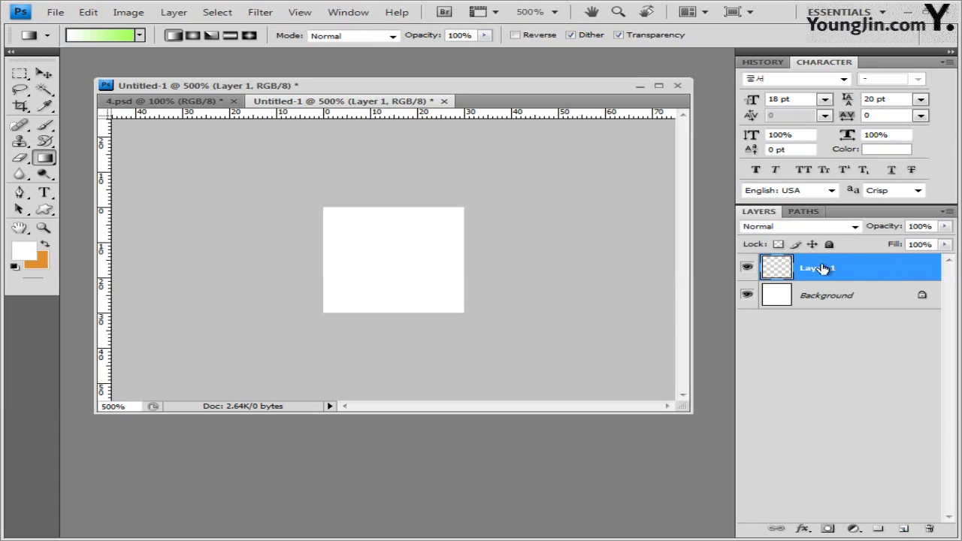
{"action": "left_click", "coordinate": [747, 296]}
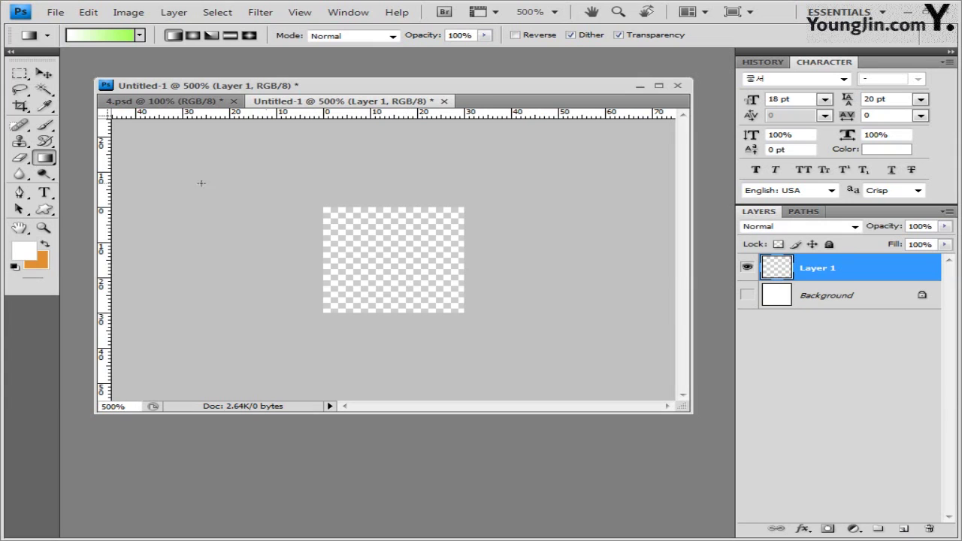
Set the Custom Shape tool to Fill pixels and replace the current shapes with the Web shape set.
{"action": "left_click", "coordinate": [47, 212]}
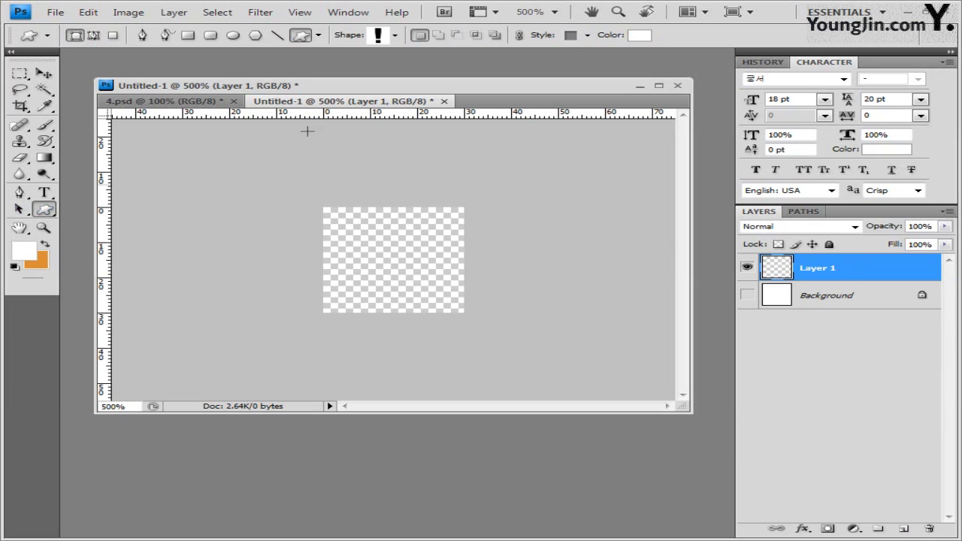
{"action": "left_click", "coordinate": [113, 36]}
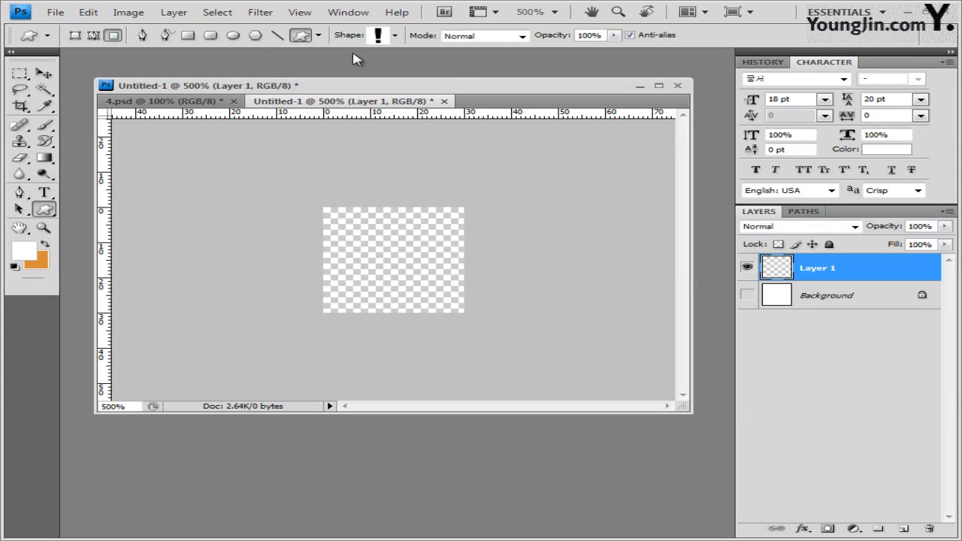
{"action": "left_click", "coordinate": [396, 37]}
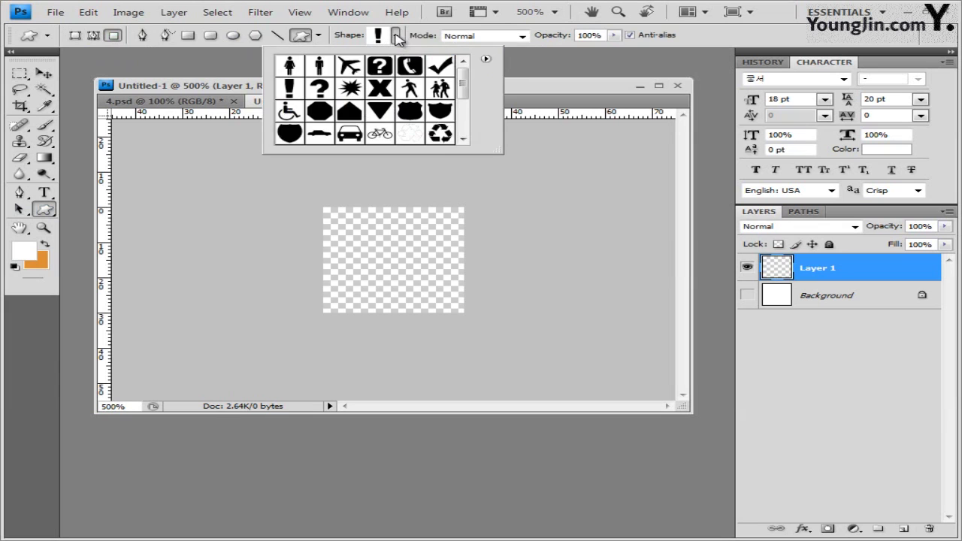
{"action": "left_click", "coordinate": [486, 59]}
{"action": "left_click", "coordinate": [523, 433]}
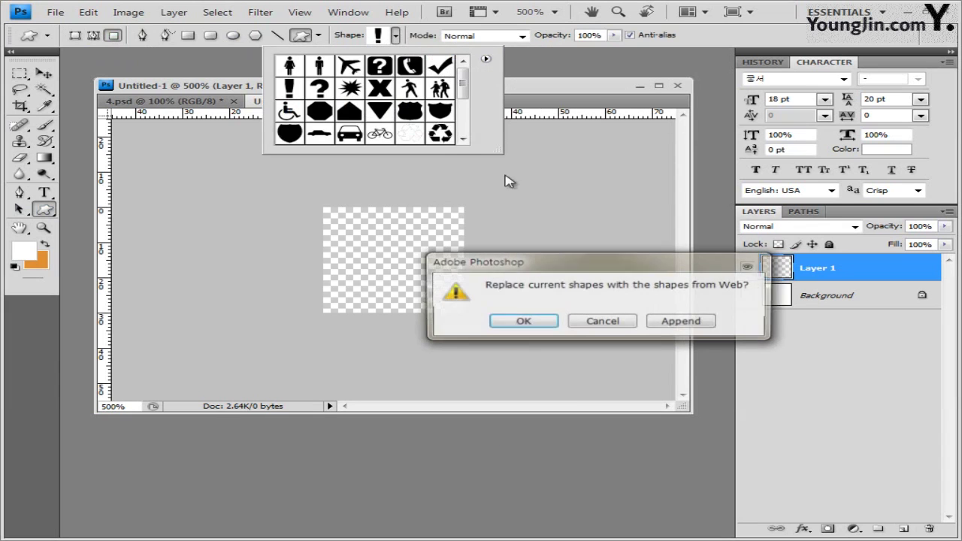
{"action": "left_click", "coordinate": [523, 321]}
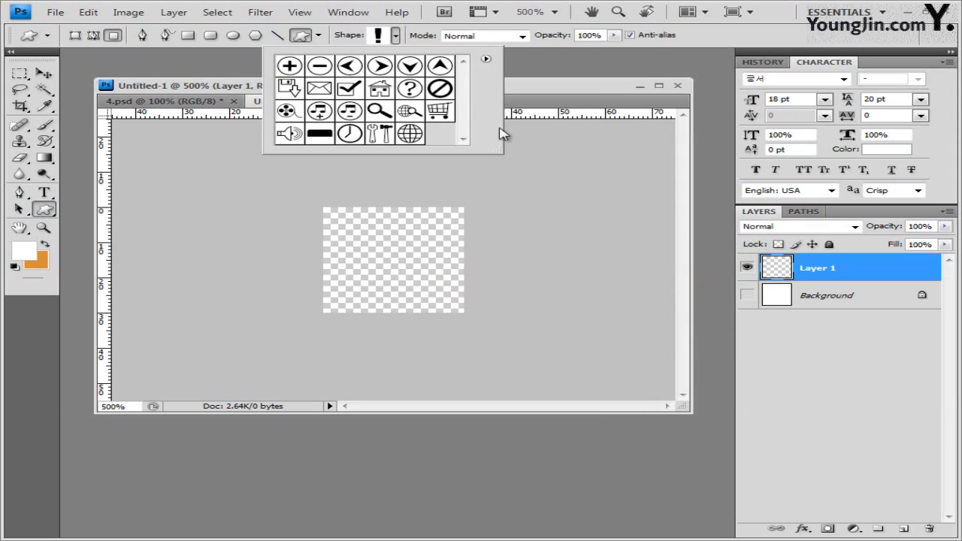
Draw the globe-with-magnifier web search shape in white, about 25 pixels wide, across the middle of the transparent layer.
{"action": "left_click", "coordinate": [406, 112]}
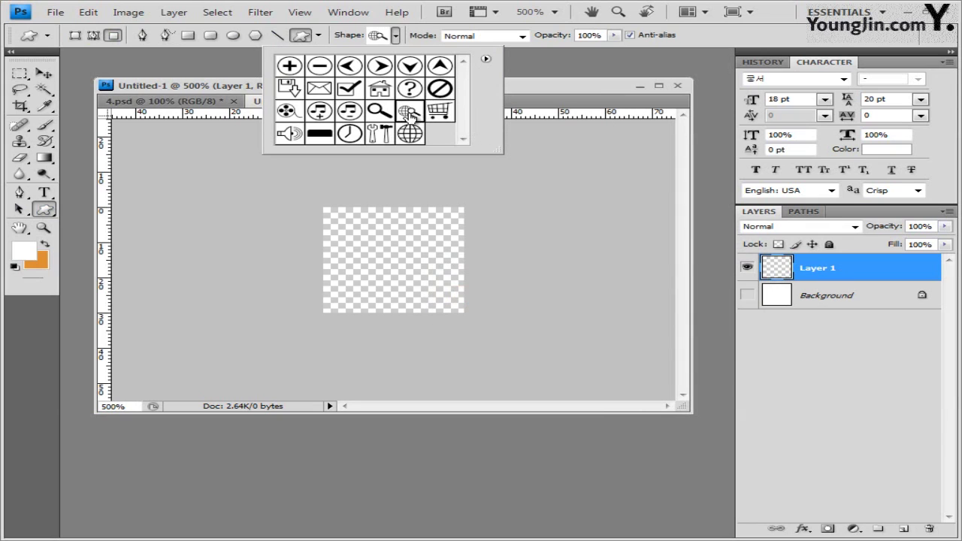
{"action": "left_click", "coordinate": [544, 95]}
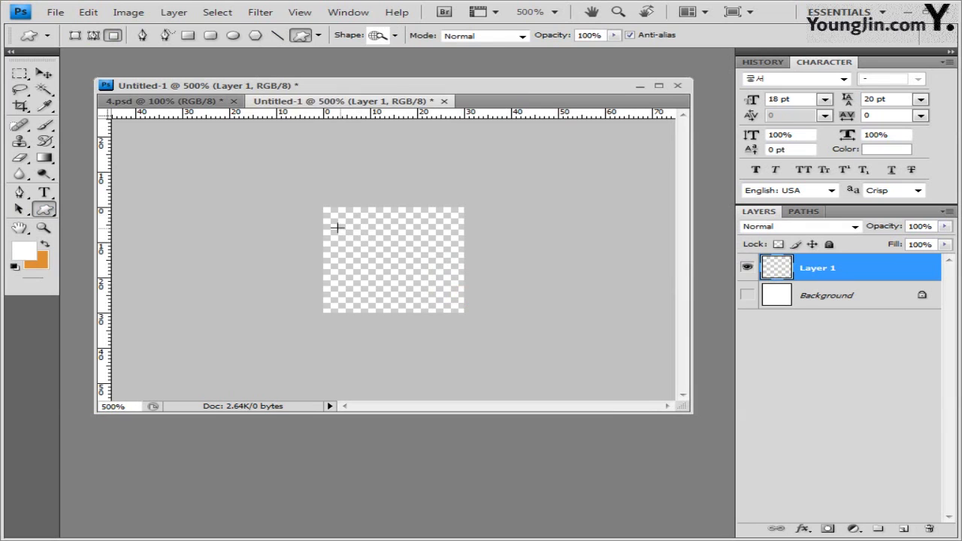
{"action": "left_click_drag", "start_coordinate": [335, 230], "coordinate": [452, 286]}
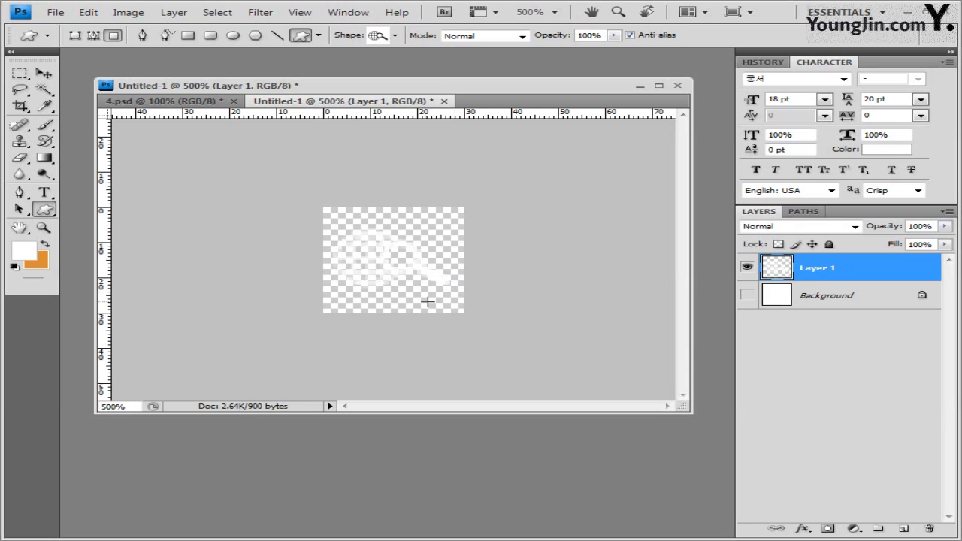
Define the 30 x 30 pixel image as a pattern named 웹검색 and close its document without saving.
{"action": "key", "text": "ctrl+1"}
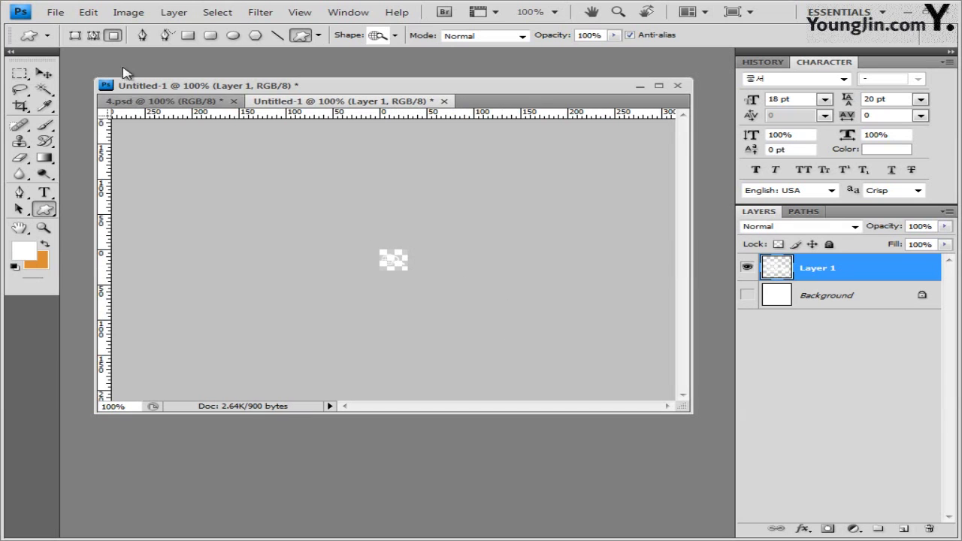
{"action": "left_click", "coordinate": [88, 13]}
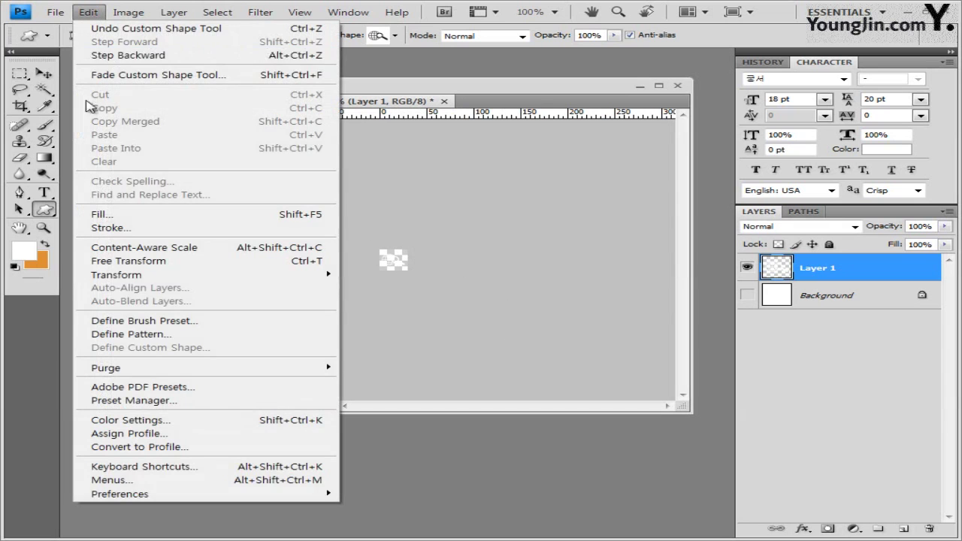
{"action": "left_click", "coordinate": [133, 334]}
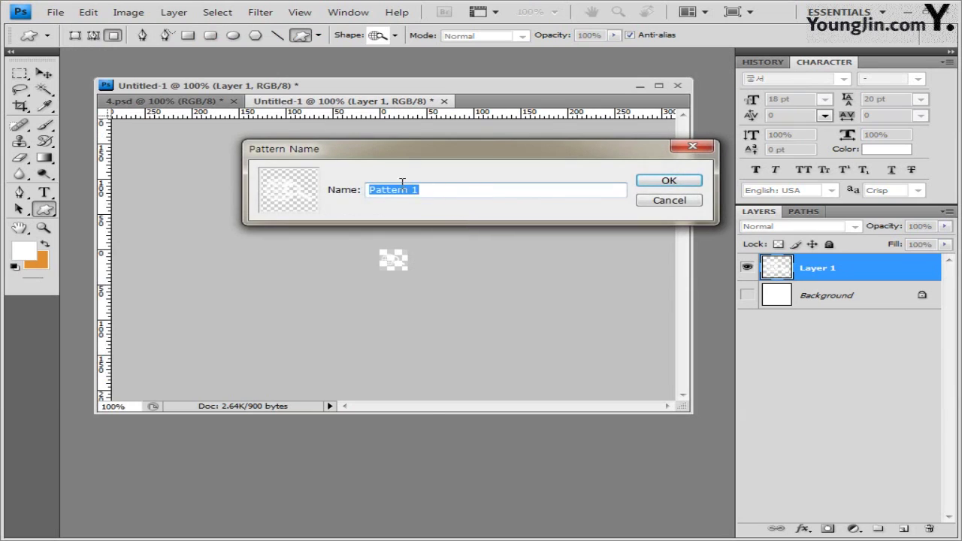
{"action": "type", "text": "웹검색"}
{"action": "left_click", "coordinate": [685, 183]}
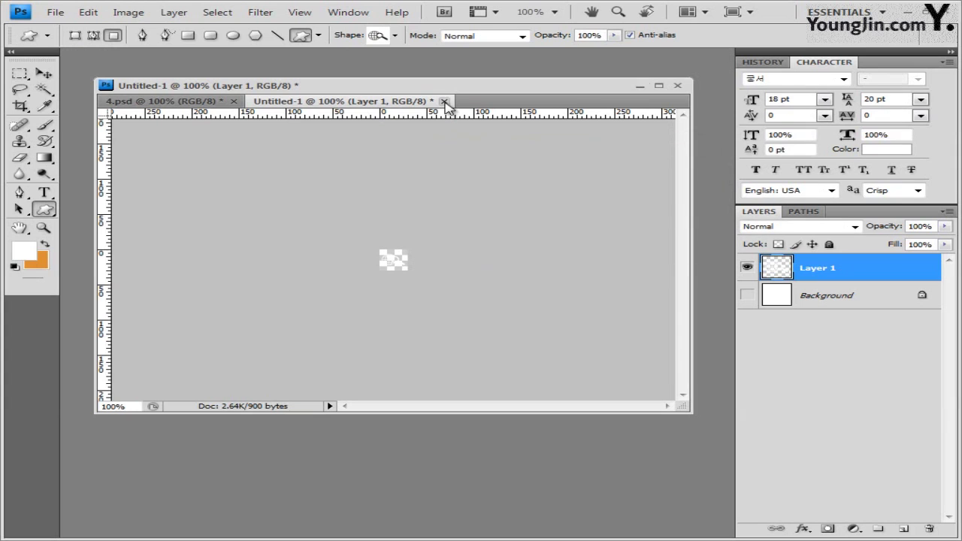
{"action": "left_click", "coordinate": [444, 101]}
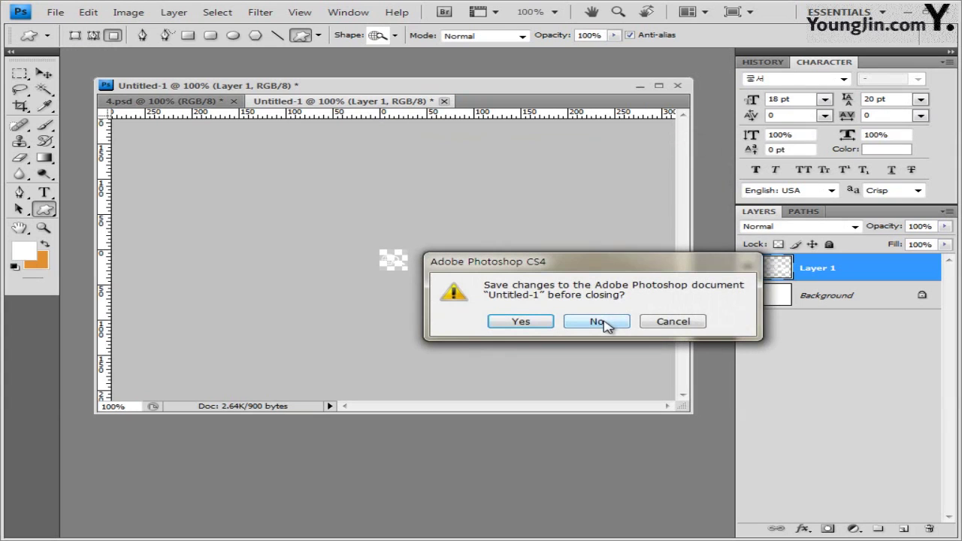
{"action": "left_click", "coordinate": [597, 322]}
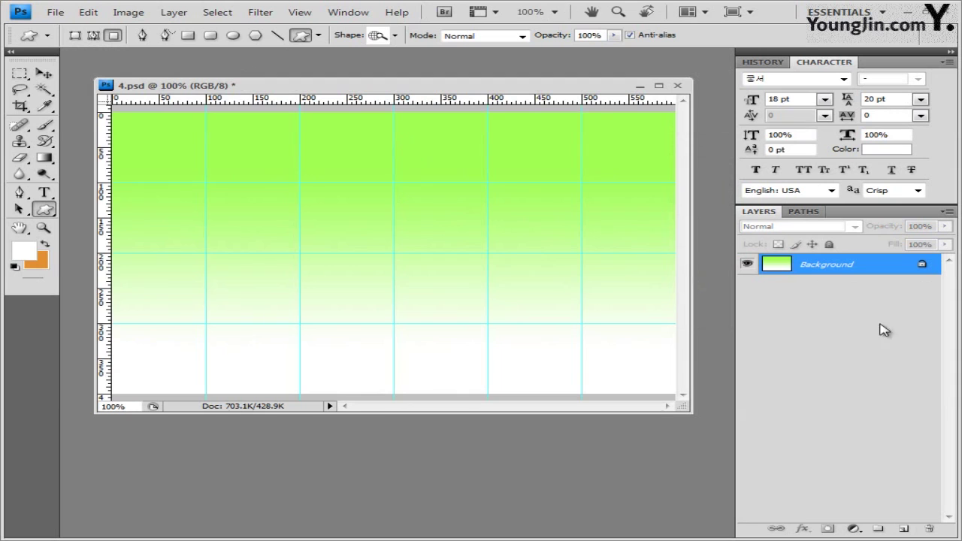
Add a new layer above the gradient Background in 4.psd and open the Fill settings for it.
{"action": "left_click", "coordinate": [904, 529]}
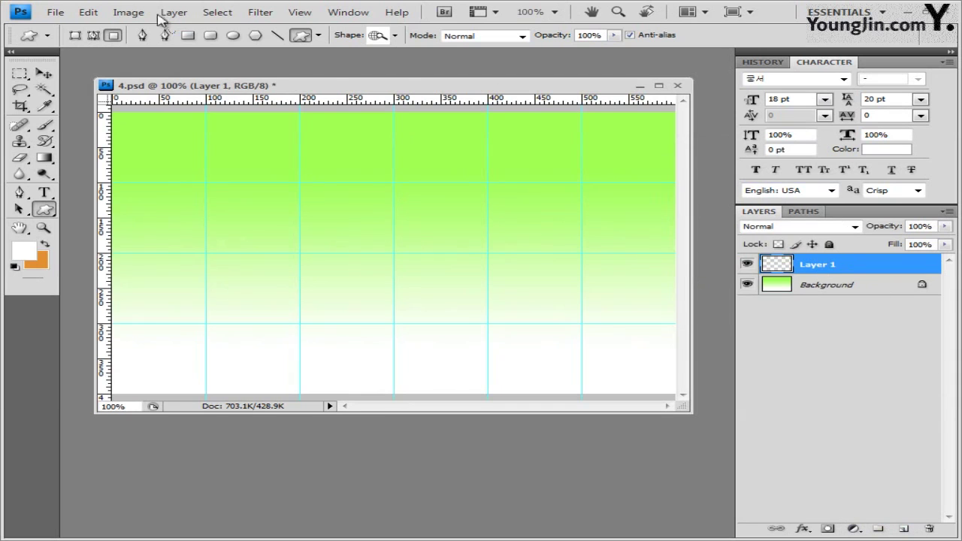
{"action": "left_click", "coordinate": [88, 12]}
{"action": "left_click", "coordinate": [102, 215]}
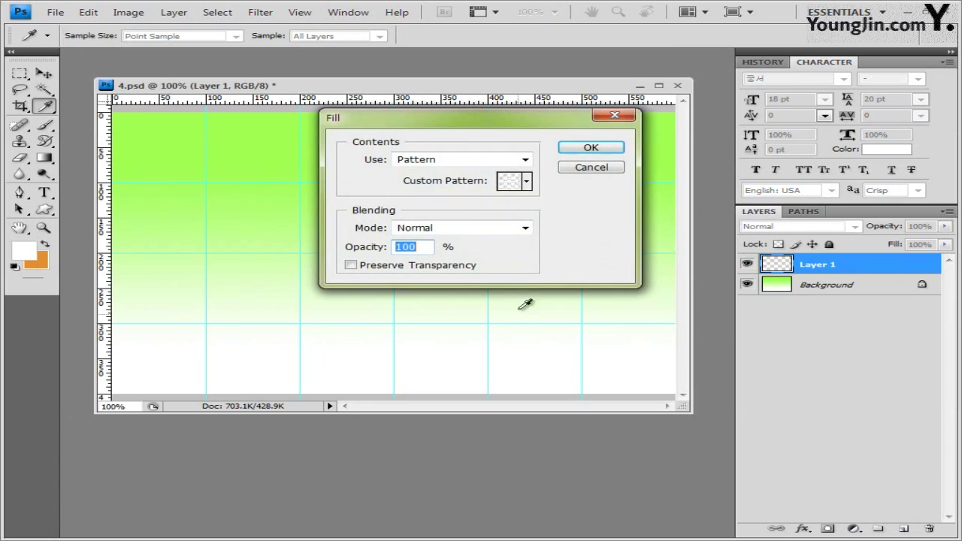
Fill Layer 1 with the 30 by 30 pixel custom pattern, in Normal mode at 100% opacity.
{"action": "left_click", "coordinate": [461, 163]}
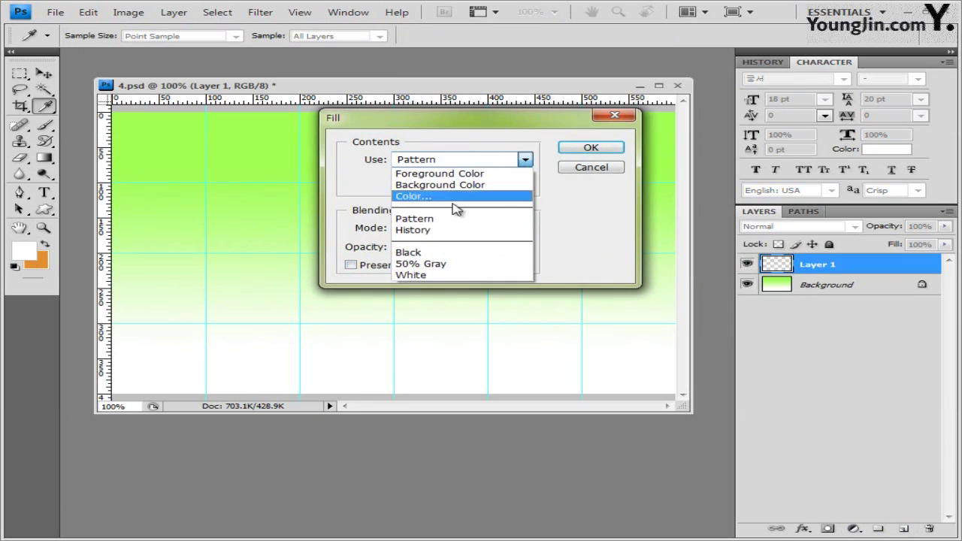
{"action": "left_click", "coordinate": [454, 219]}
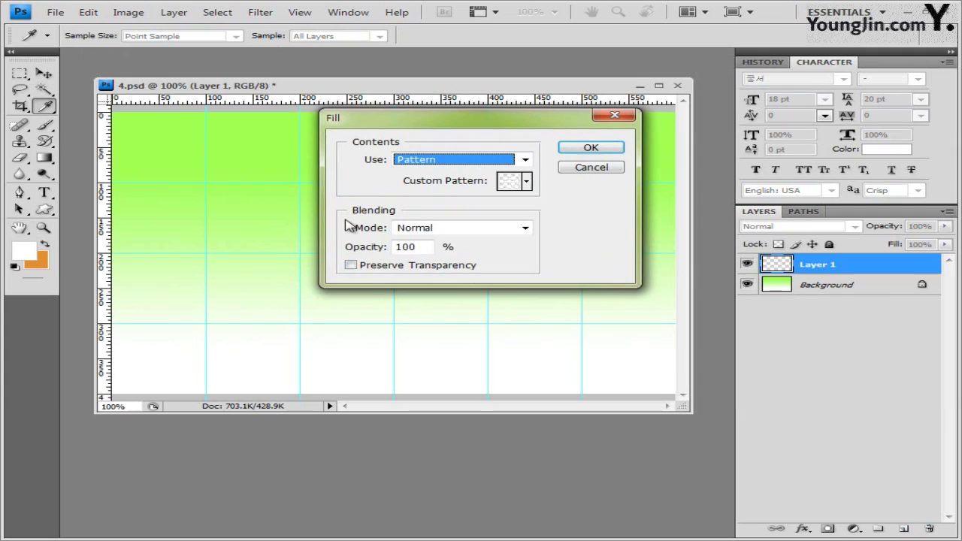
{"action": "left_click", "coordinate": [527, 182]}
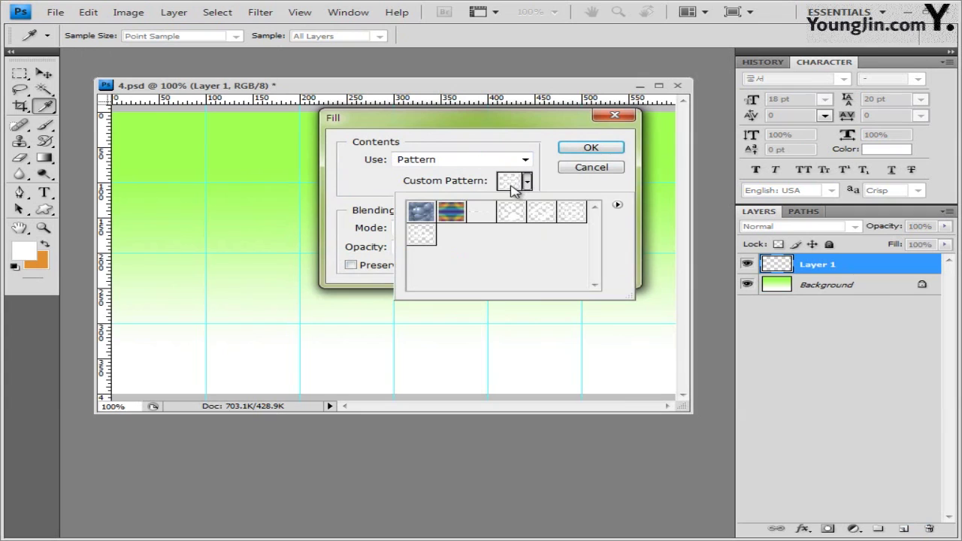
{"action": "left_click", "coordinate": [425, 238]}
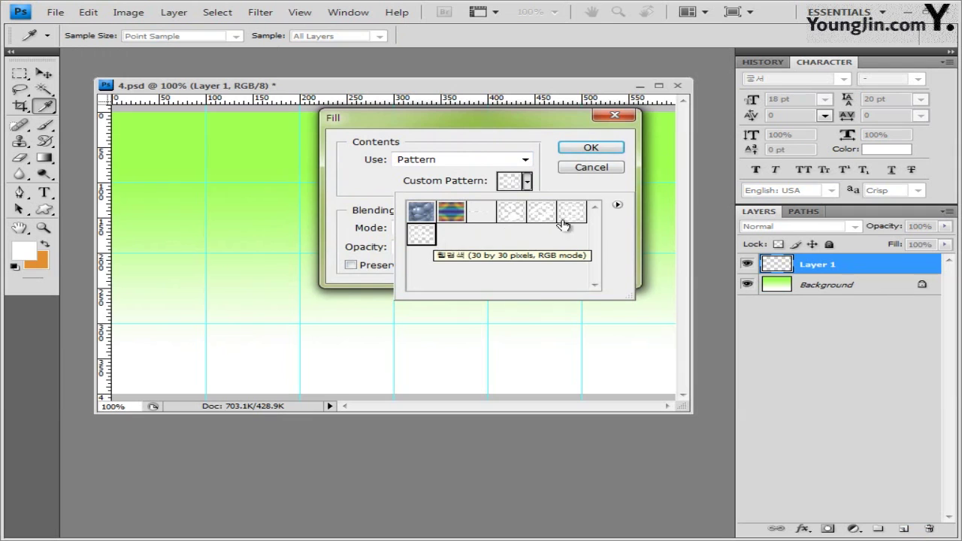
{"action": "left_click", "coordinate": [610, 155]}
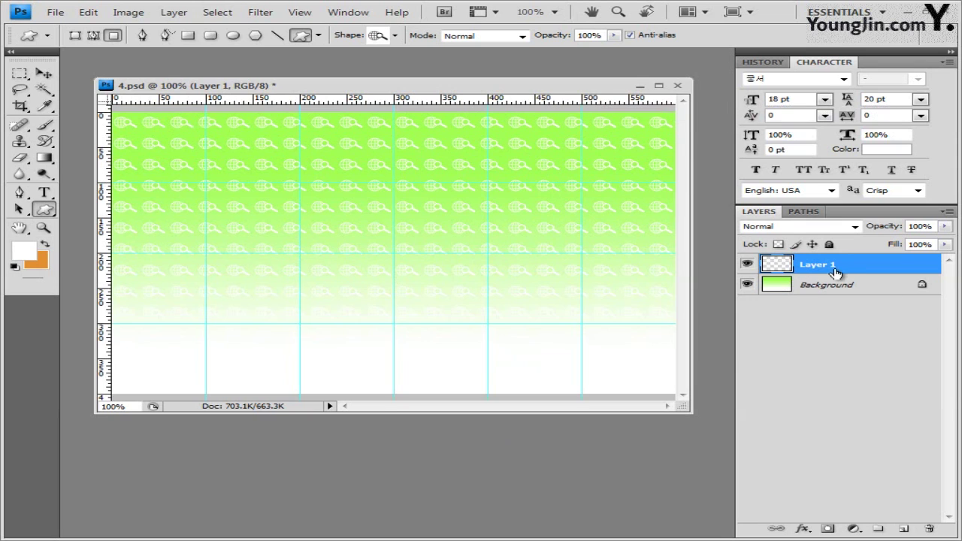
Add a layer mask to Layer 1 and apply a linear black-to-white gradient that fades the pattern out toward the lower left.
{"action": "left_click", "coordinate": [827, 529]}
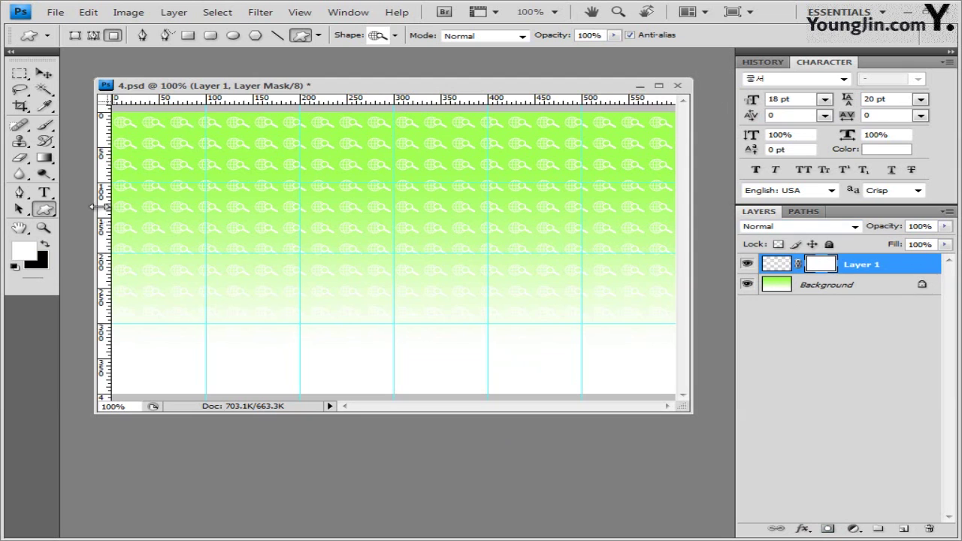
{"action": "left_click", "coordinate": [44, 159]}
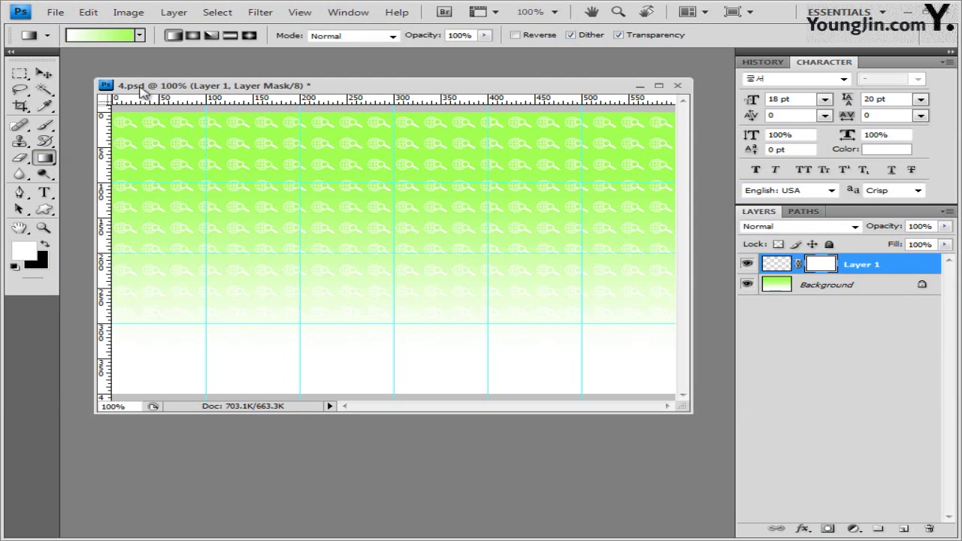
{"action": "left_click", "coordinate": [139, 35]}
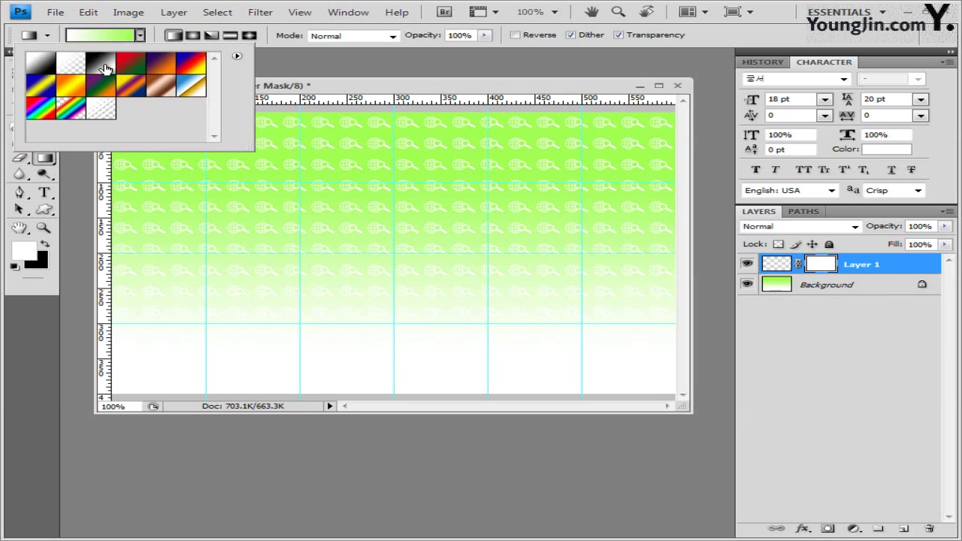
{"action": "left_click", "coordinate": [105, 70]}
{"action": "key", "text": "Return"}
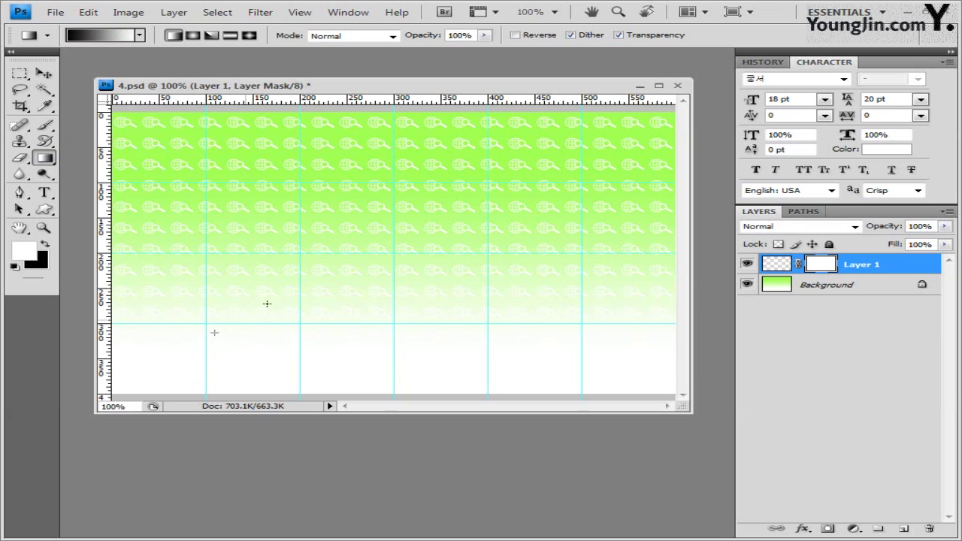
{"action": "mouse_move", "coordinate": [461, 168]}
{"action": "left_mouse_down"}
{"action": "mouse_move", "coordinate": [446, 161]}
{"action": "mouse_move", "coordinate": [464, 152]}
{"action": "left_mouse_up"}
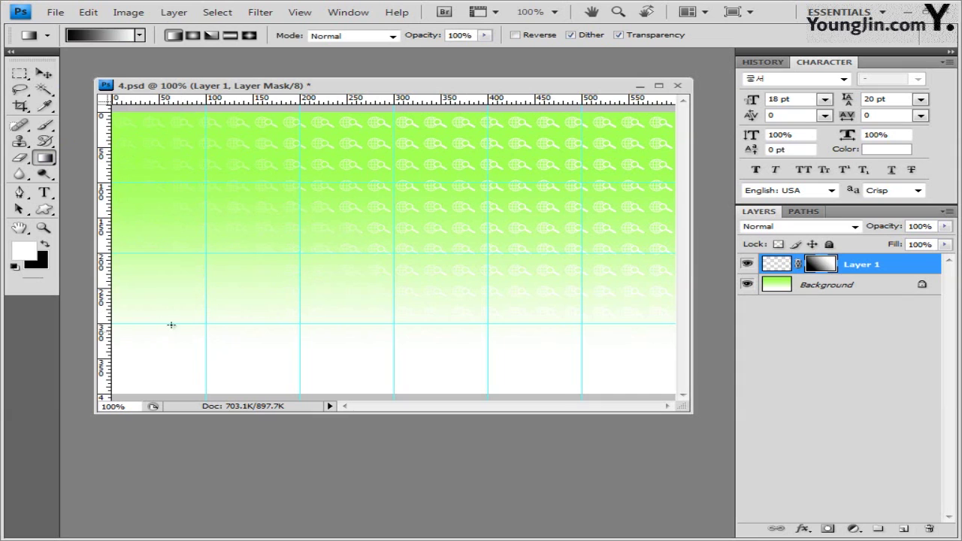
{"action": "left_click_drag", "start_coordinate": [560, 140], "coordinate": [501, 136]}
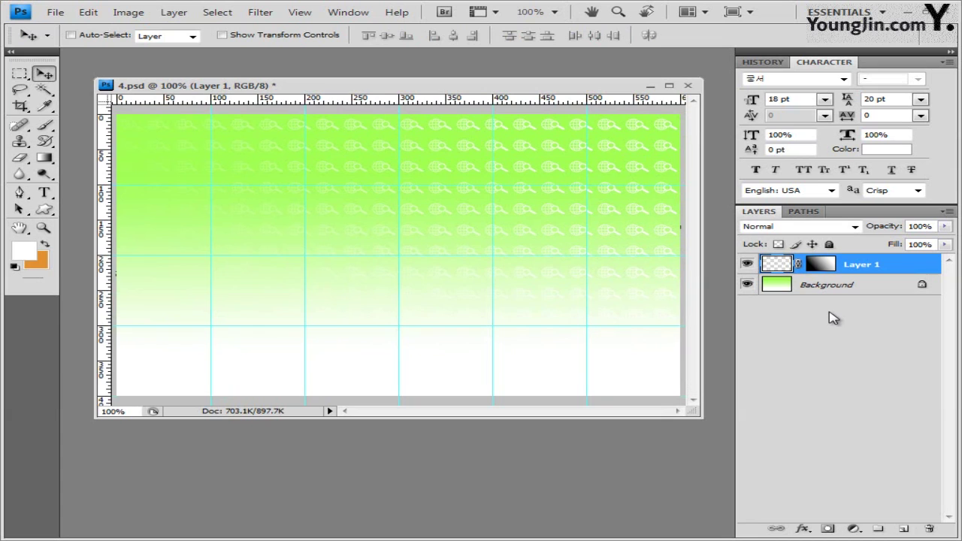
Draw a closed white wave shape layer across the lower part of the canvas with the Pen tool, using no layer style.
{"action": "left_click", "coordinate": [19, 193]}
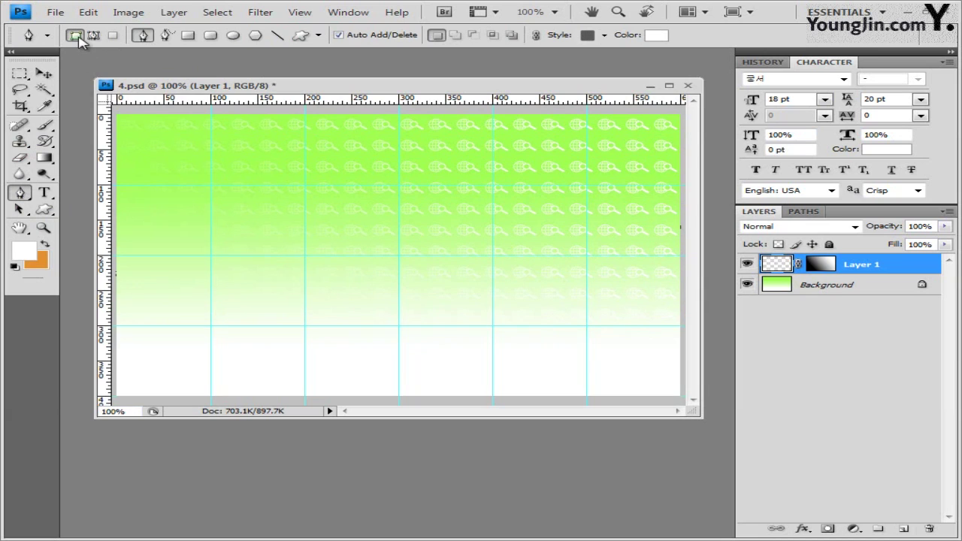
{"action": "left_click", "coordinate": [605, 35]}
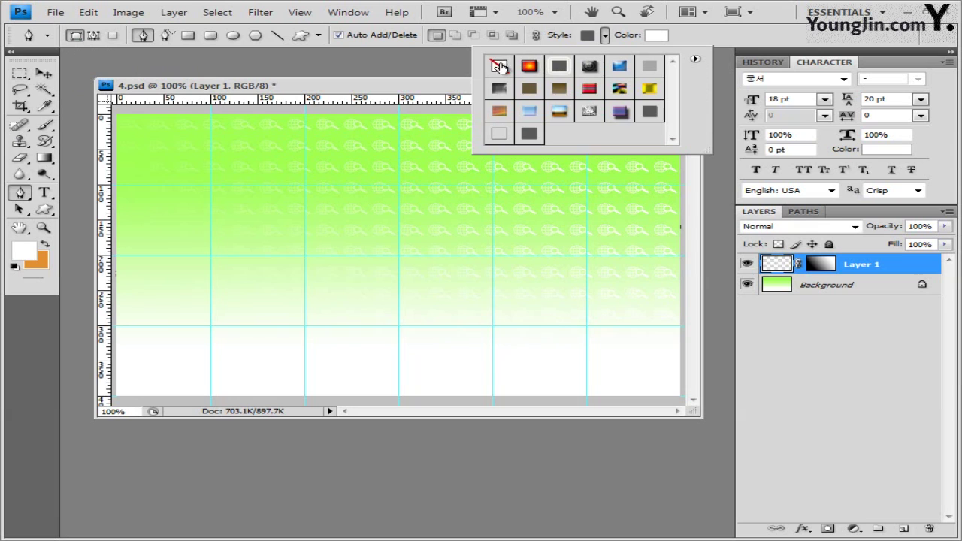
{"action": "left_click", "coordinate": [500, 66]}
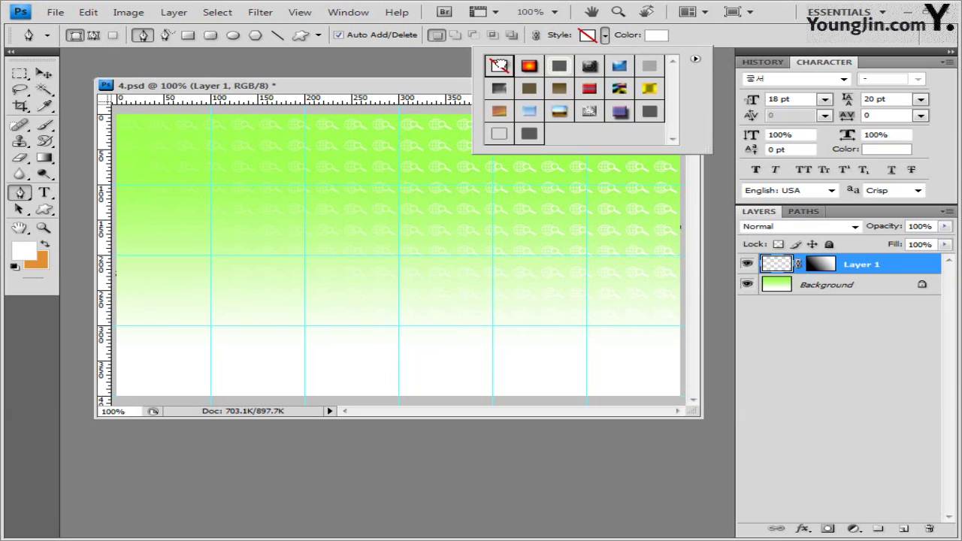
{"action": "left_click", "coordinate": [720, 47]}
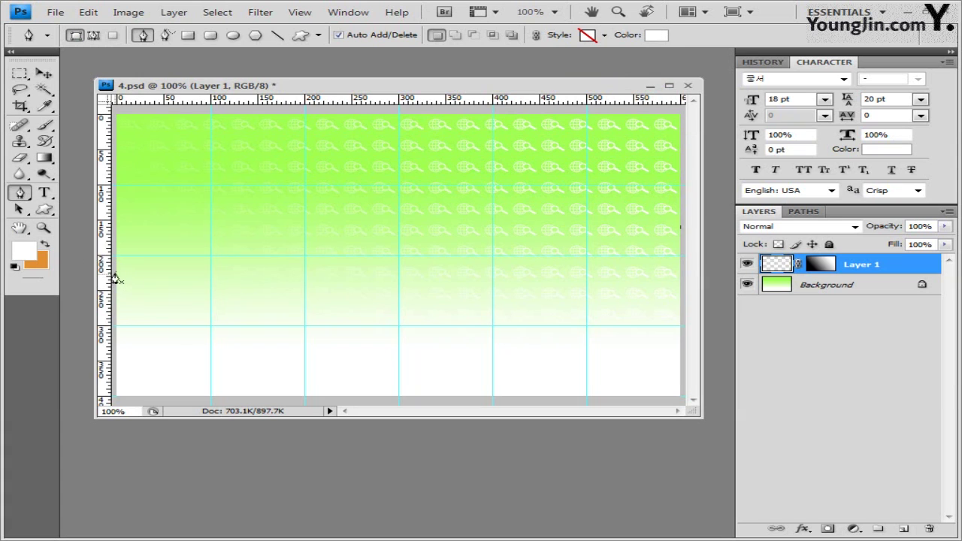
{"action": "left_click_drag", "start_coordinate": [707, 423], "coordinate": [715, 426]}
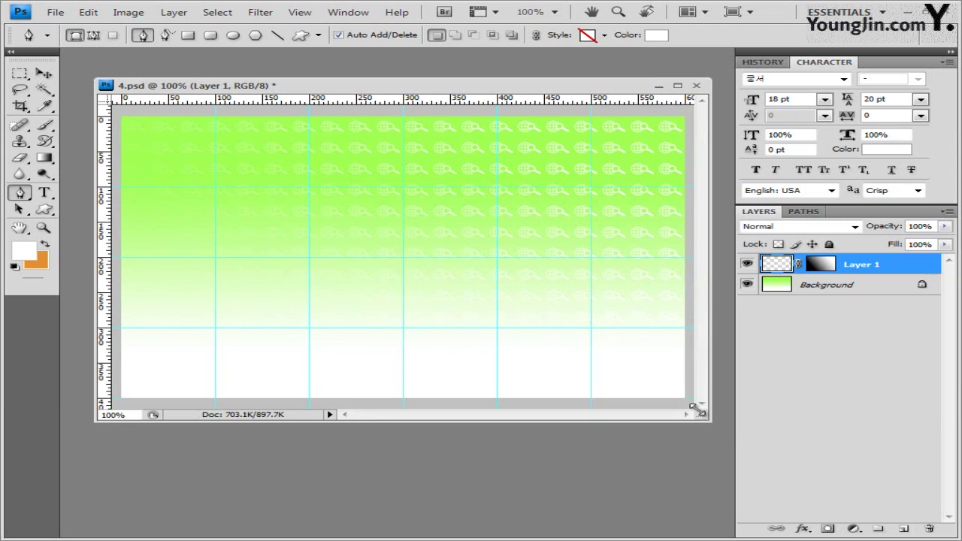
{"action": "left_click", "coordinate": [121, 287]}
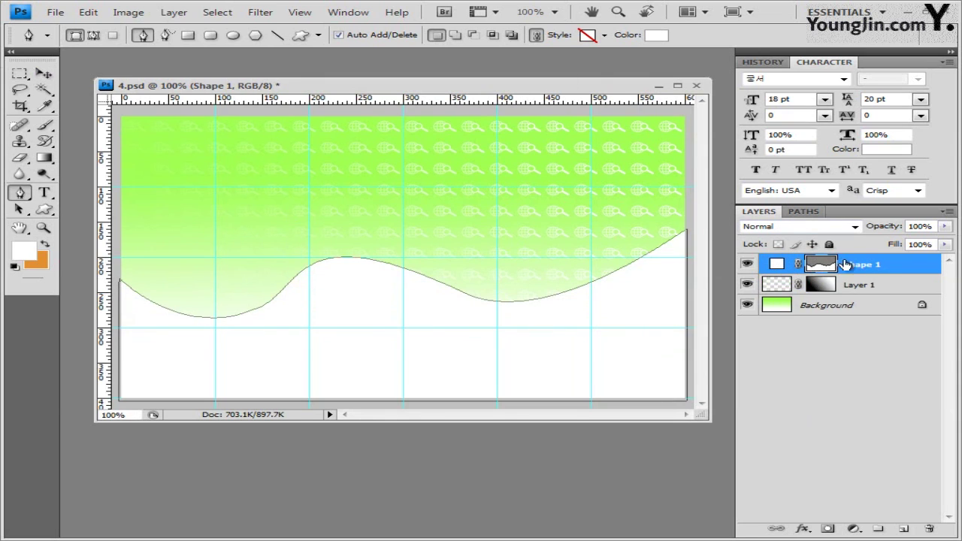
Set the wave shape's fill color to #cccccc and give it an Inner Shadow effect.
{"action": "double_click", "coordinate": [779, 266]}
{"action": "double_click", "coordinate": [589, 385]}
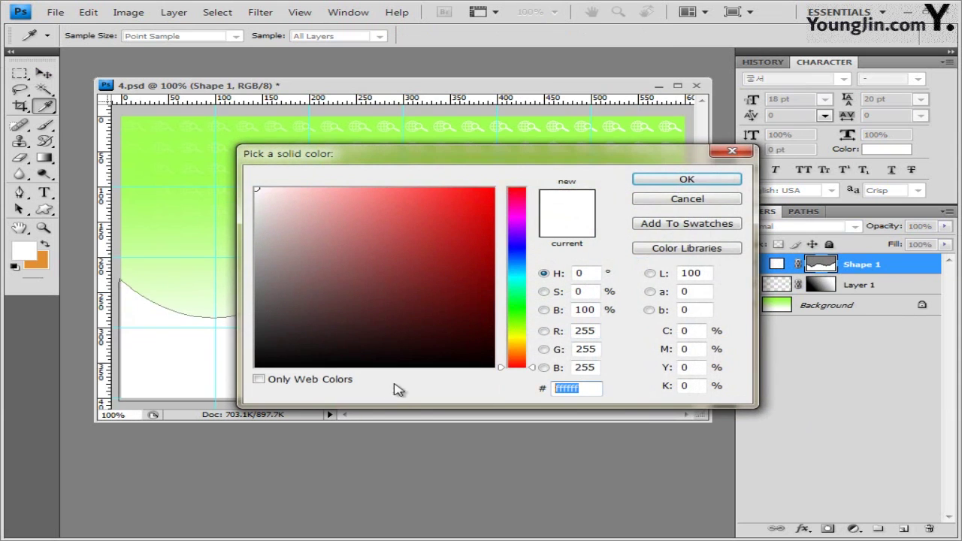
{"action": "type", "text": "cccccc"}
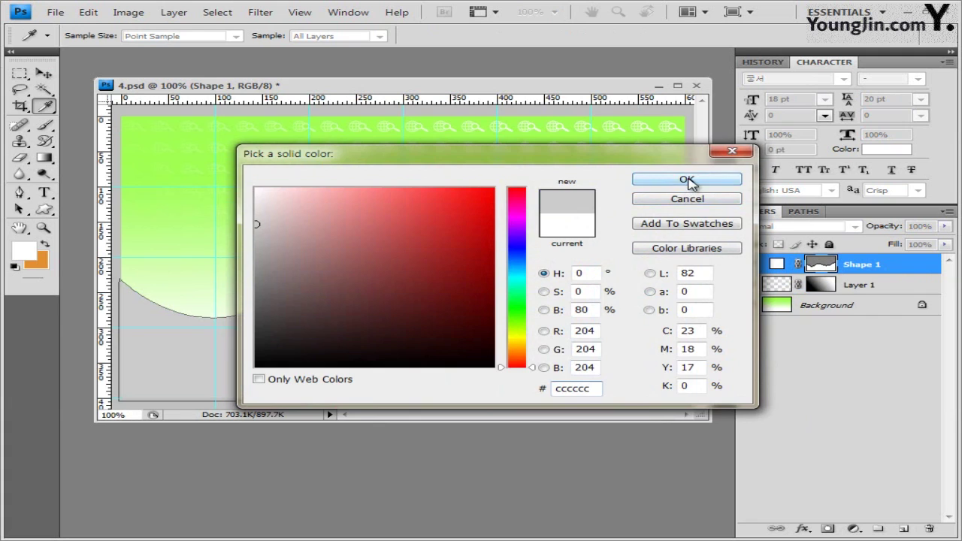
{"action": "left_click", "coordinate": [690, 180]}
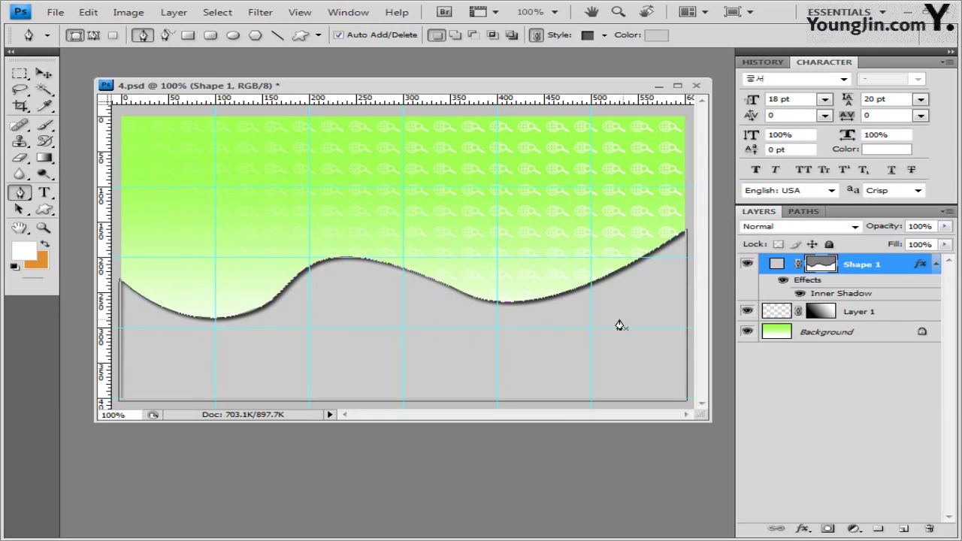
Create a second wave shape layer slightly below the first wave's edge, reaching down to the bottom of the canvas.
{"action": "mouse_move", "coordinate": [19, 194]}
{"action": "left_mouse_down"}
{"action": "mouse_move", "coordinate": [117, 192]}
{"action": "mouse_move", "coordinate": [114, 250]}
{"action": "mouse_move", "coordinate": [86, 192]}
{"action": "mouse_move", "coordinate": [20, 193]}
{"action": "mouse_move", "coordinate": [83, 210]}
{"action": "mouse_move", "coordinate": [89, 231]}
{"action": "mouse_move", "coordinate": [135, 225]}
{"action": "mouse_move", "coordinate": [19, 203]}
{"action": "left_mouse_up"}
{"action": "left_click", "coordinate": [21, 194]}
{"action": "key", "text": "ctrl+j"}
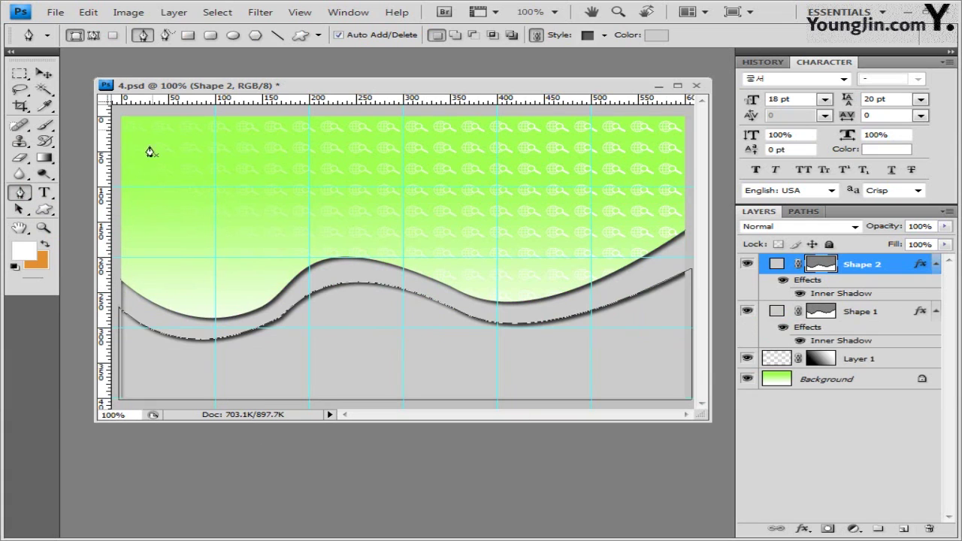
Remove the layer style from the second wave shape and set its fill color to #0077a5.
{"action": "left_click", "coordinate": [605, 34]}
{"action": "left_click", "coordinate": [499, 66]}
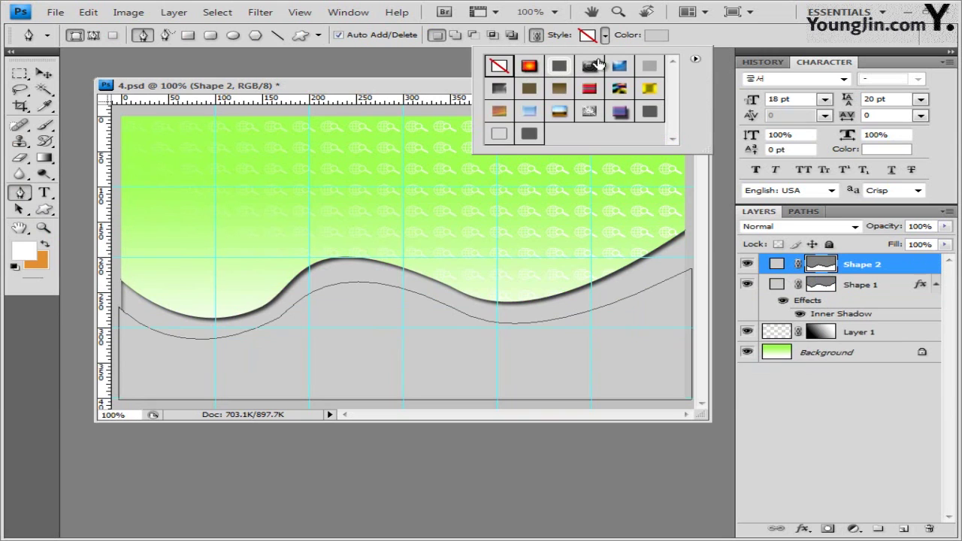
{"action": "left_click", "coordinate": [656, 35]}
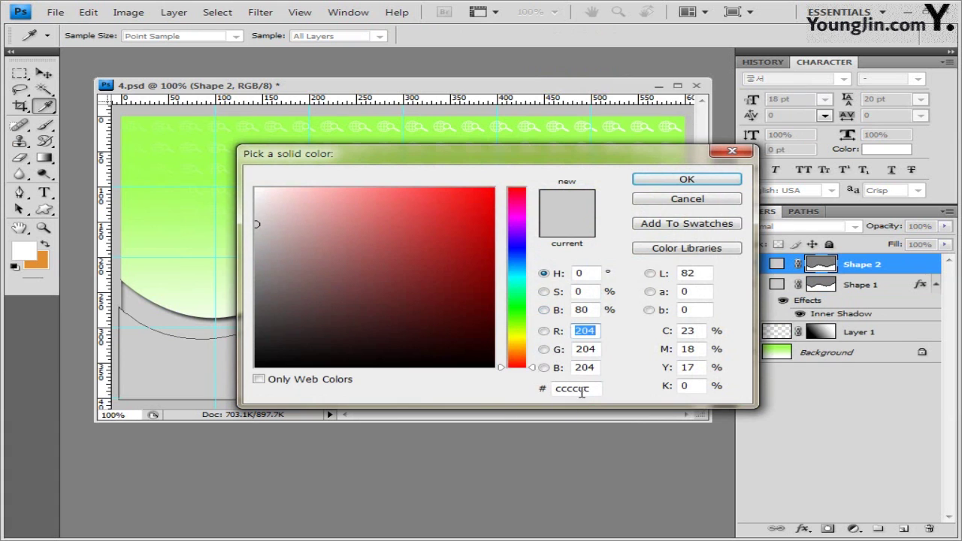
{"action": "type", "text": "0077a5"}
{"action": "left_click", "coordinate": [720, 179]}
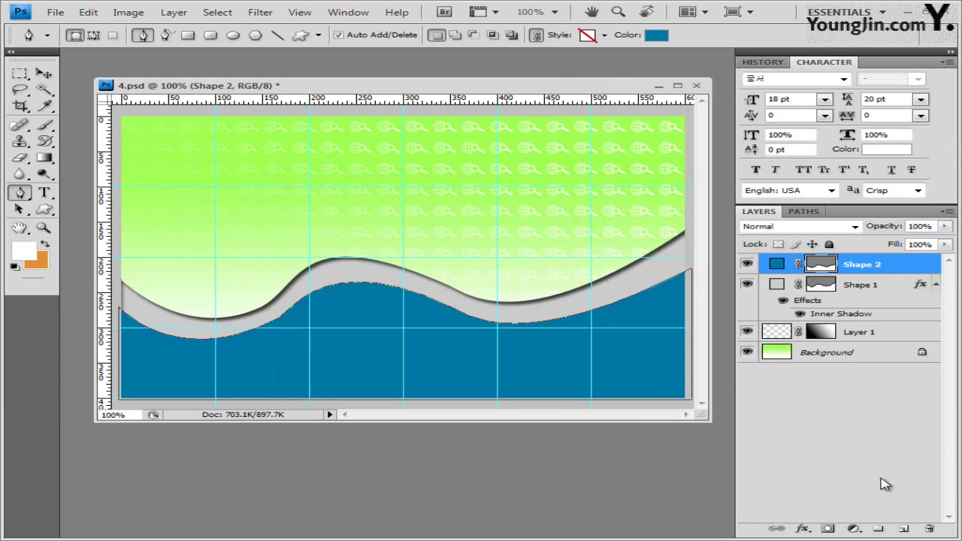
Add a Drop Shadow with the default settings to the blue wave shape.
{"action": "left_click", "coordinate": [804, 530]}
{"action": "left_click", "coordinate": [797, 378]}
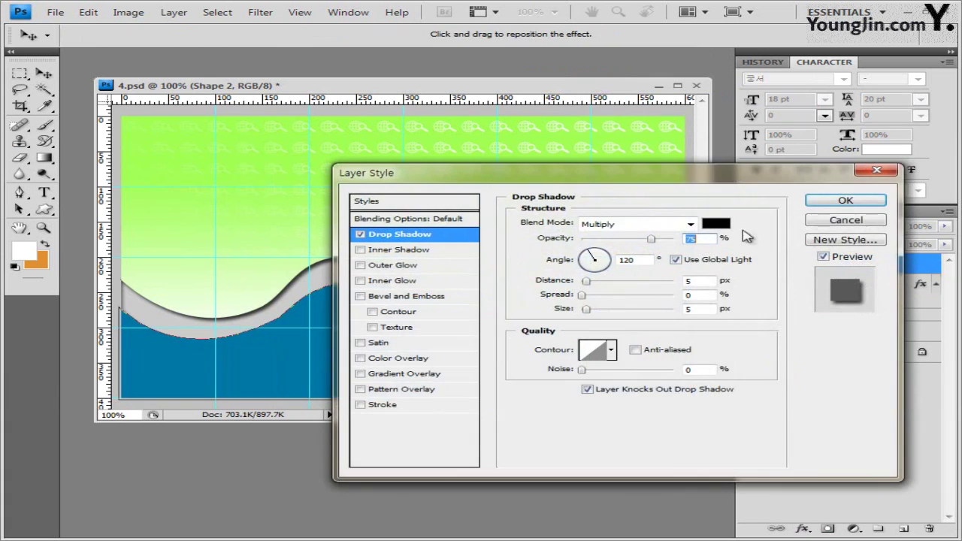
{"action": "left_click", "coordinate": [847, 200]}
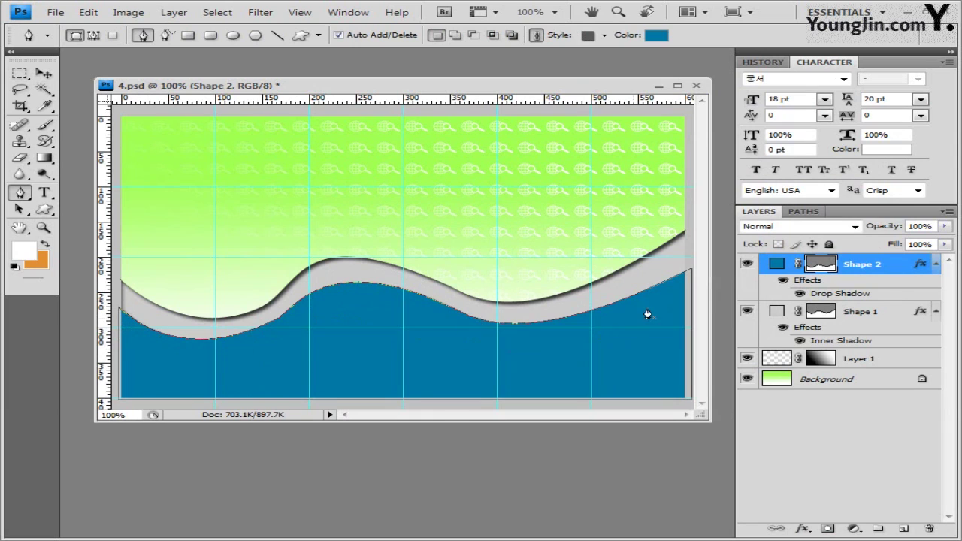
Turn off Use Global Light for the blue wave's drop shadow and set its angle to 10°.
{"action": "double_click", "coordinate": [835, 294]}
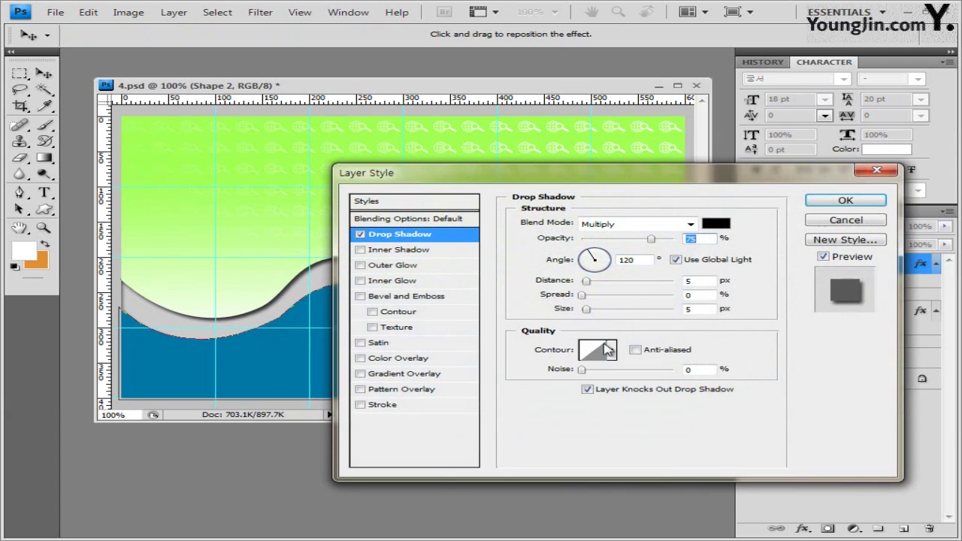
{"action": "left_click", "coordinate": [676, 260]}
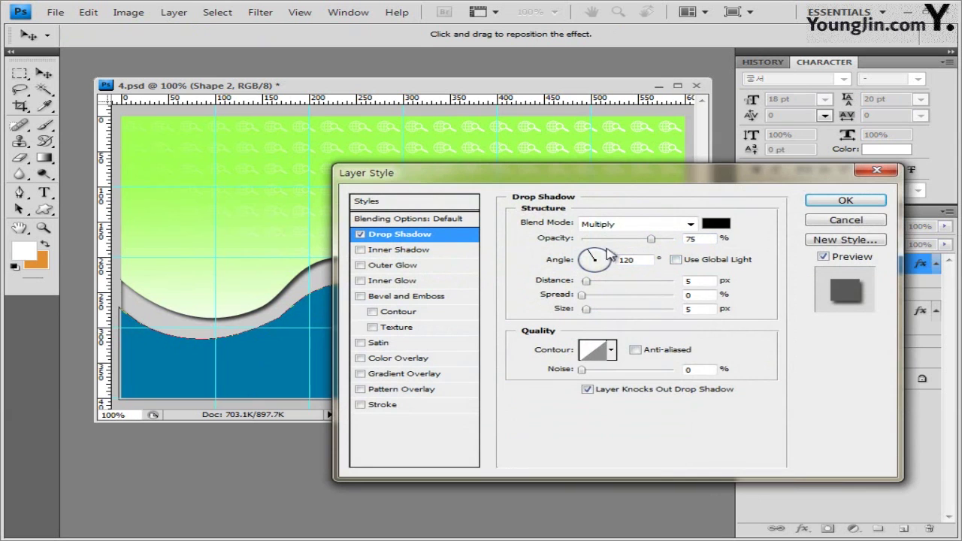
{"action": "left_click_drag", "start_coordinate": [654, 184], "coordinate": [677, 286]}
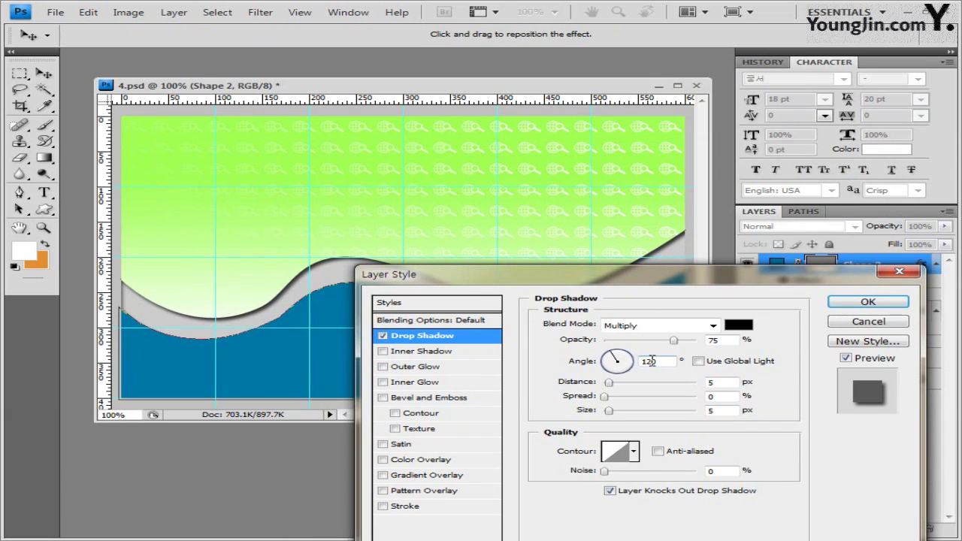
{"action": "key", "text": "BackSpace"}
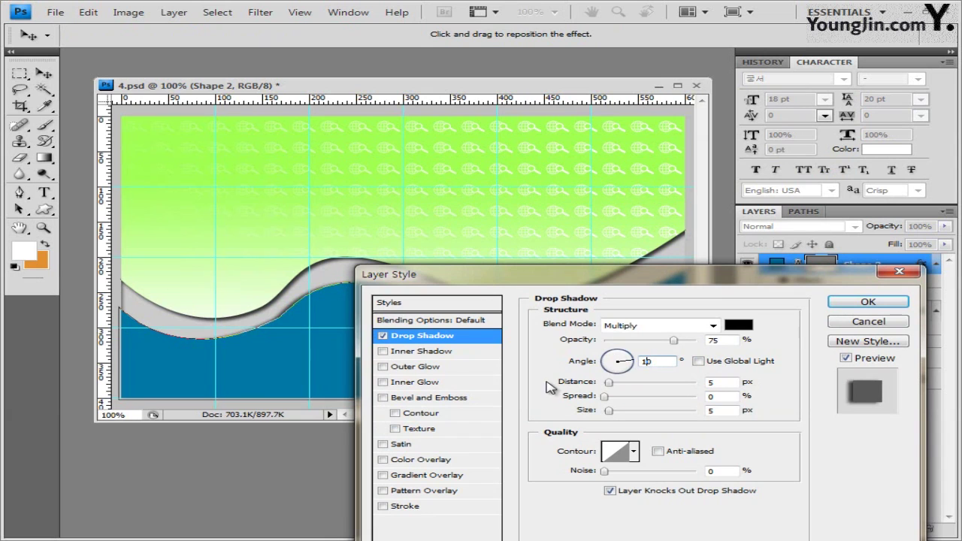
{"action": "left_click_drag", "start_coordinate": [511, 273], "coordinate": [510, 348]}
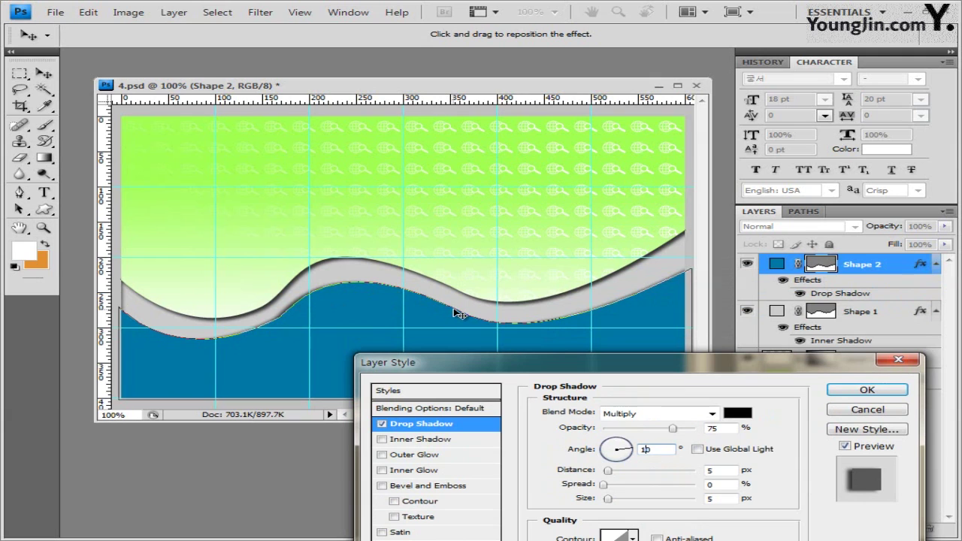
{"action": "left_click", "coordinate": [868, 391]}
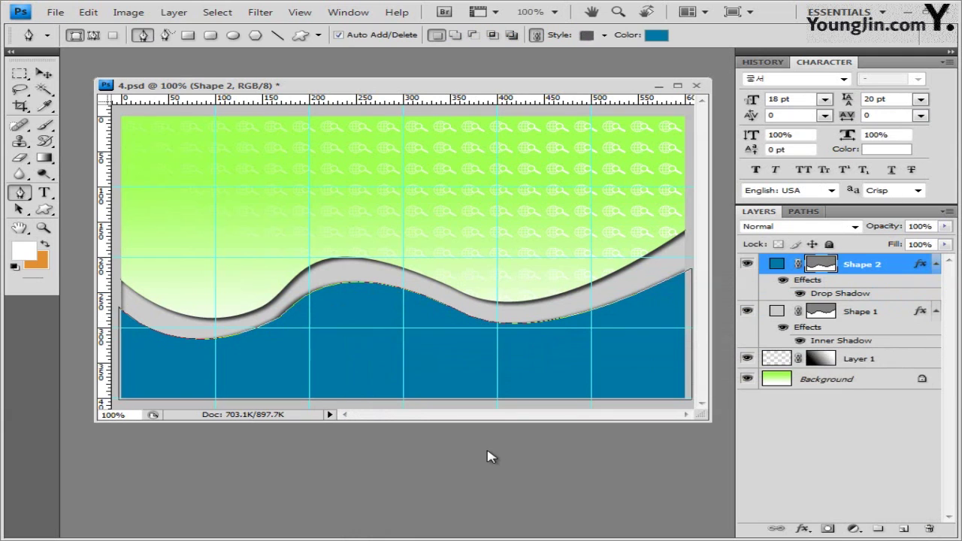
Open 1급-12.JPG from the 기출문제05 folder, copy the entire image and close the file.
{"action": "key", "text": "alt+Tab"}
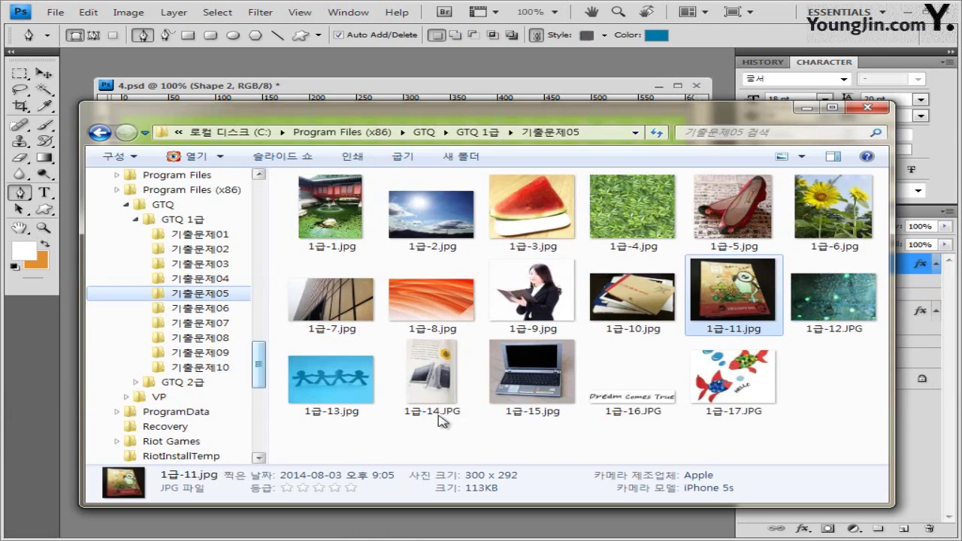
{"action": "left_click_drag", "start_coordinate": [823, 312], "coordinate": [518, 59]}
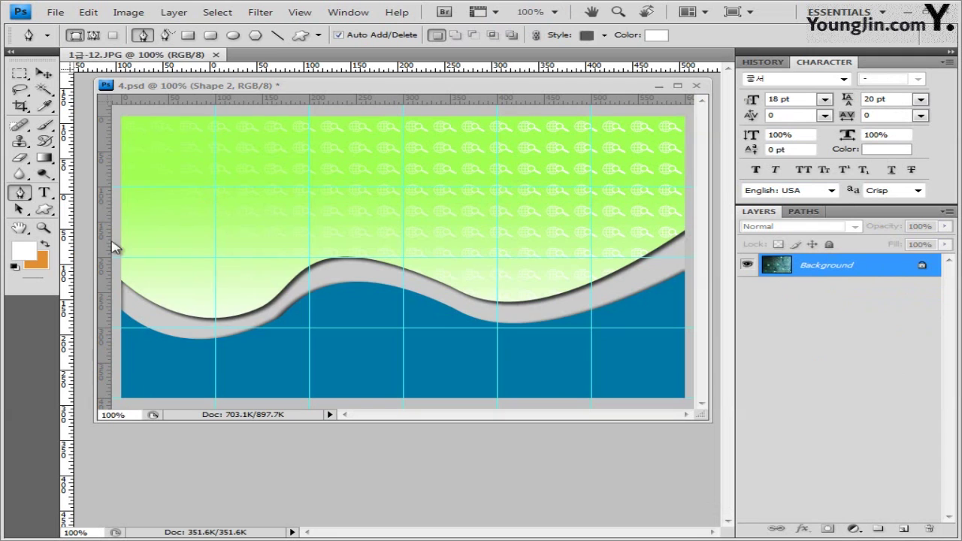
{"action": "left_click_drag", "start_coordinate": [86, 206], "coordinate": [235, 126]}
{"action": "key", "text": "ctrl+a"}
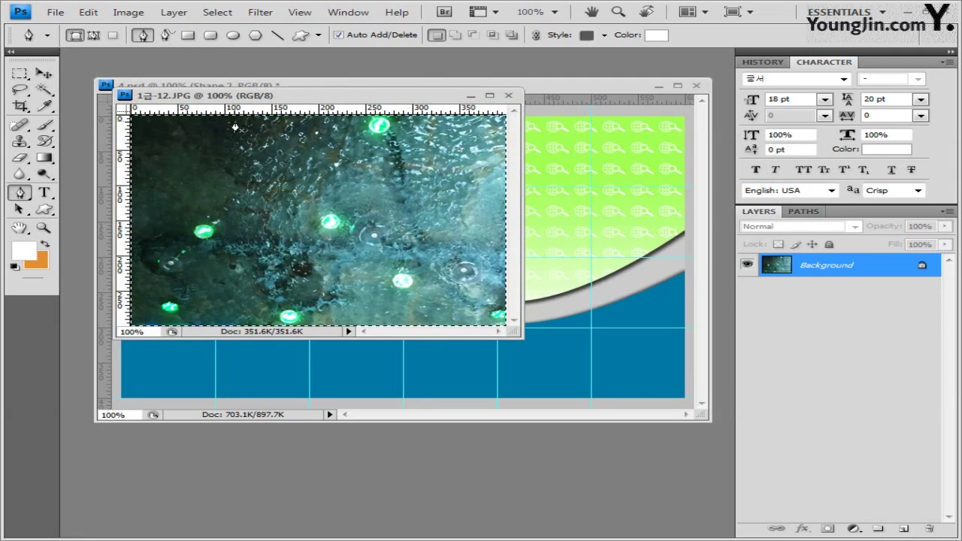
{"action": "left_click", "coordinate": [509, 96]}
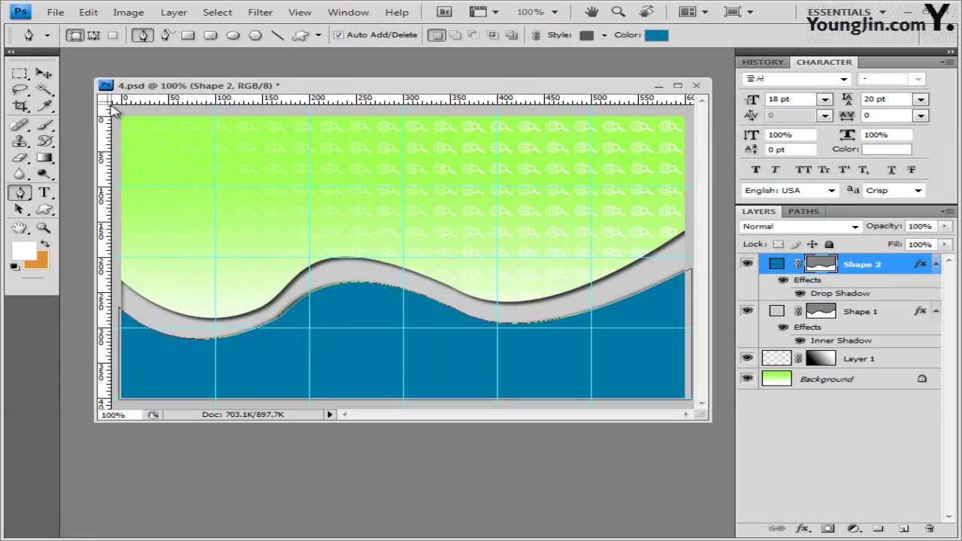
Paste the copied photo into 4.psd, scale it to about 72% and place it in the canvas's lower-left corner.
{"action": "key", "text": "ctrl+v"}
{"action": "key", "text": "v"}
{"action": "left_click_drag", "start_coordinate": [461, 235], "coordinate": [288, 346]}
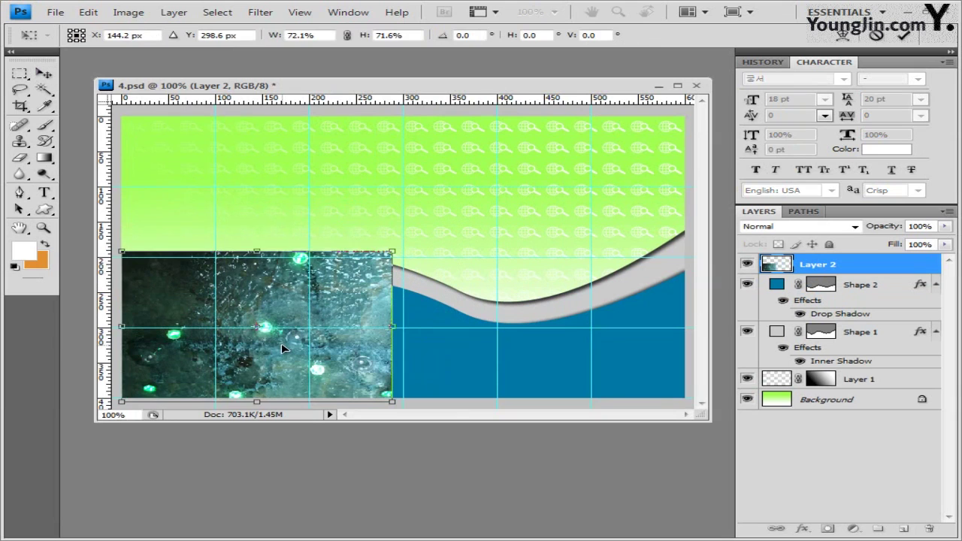
{"action": "key", "text": "Return"}
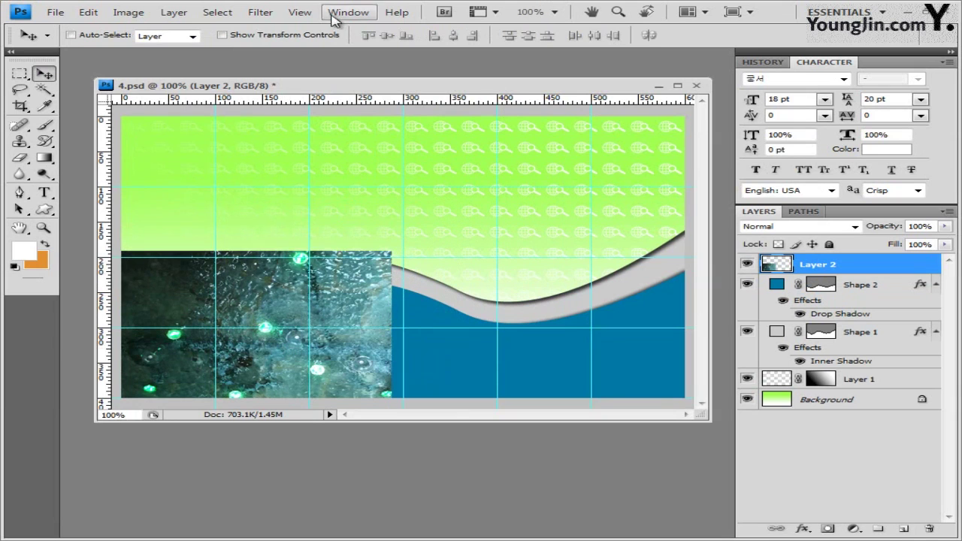
Apply the Texturizer filter with its current settings to the water photo layer.
{"action": "left_click", "coordinate": [260, 13]}
{"action": "mouse_move", "coordinate": [313, 240]}
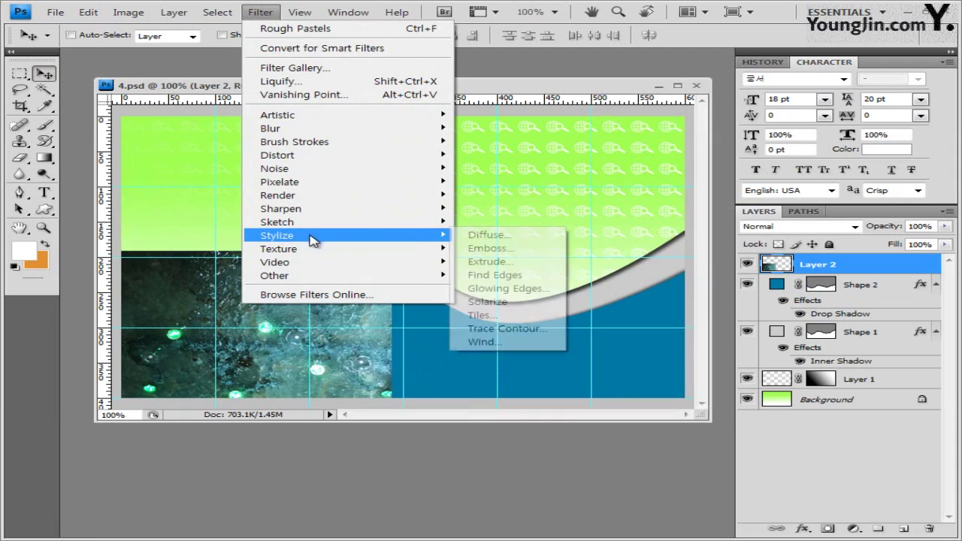
{"action": "mouse_move", "coordinate": [410, 250]}
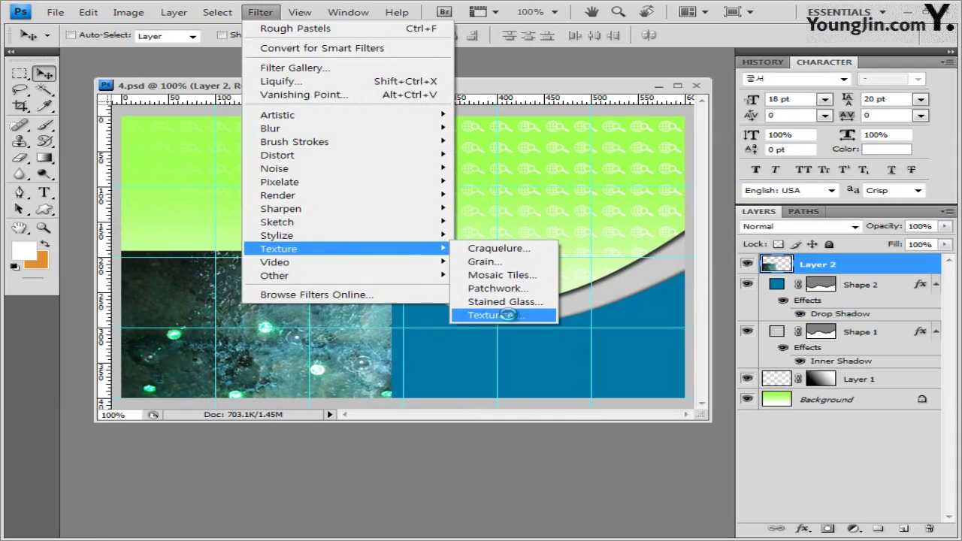
{"action": "left_click", "coordinate": [496, 315]}
{"action": "left_click", "coordinate": [832, 37]}
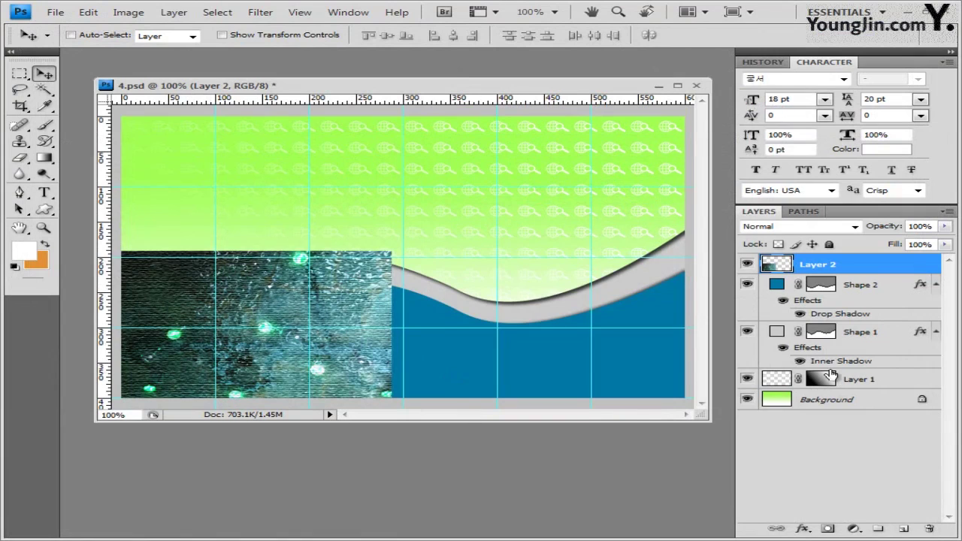
Set the water photo layer's opacity to 80% and clip it to the blue wave shape.
{"action": "left_click", "coordinate": [929, 227]}
{"action": "type", "text": "80"}
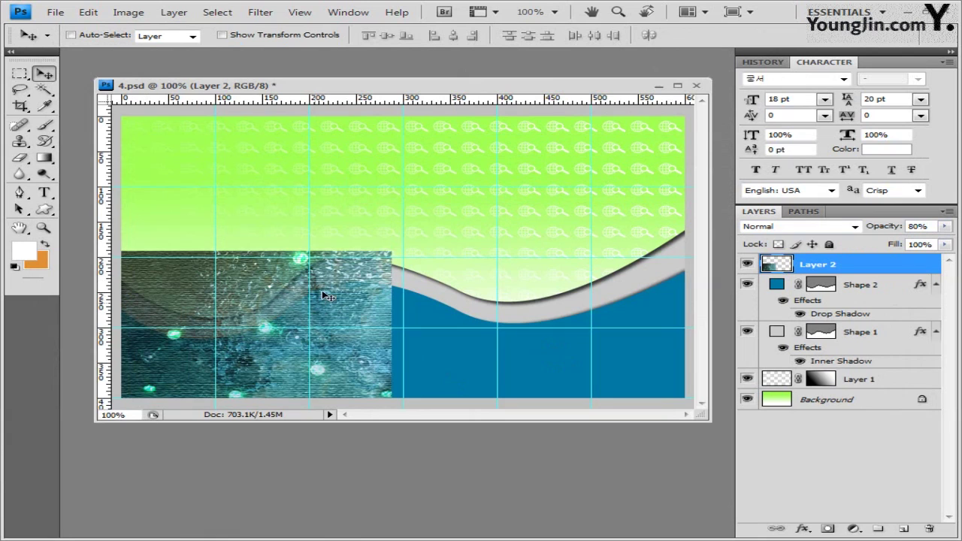
{"action": "left_click", "coordinate": [868, 273], "text": "alt"}
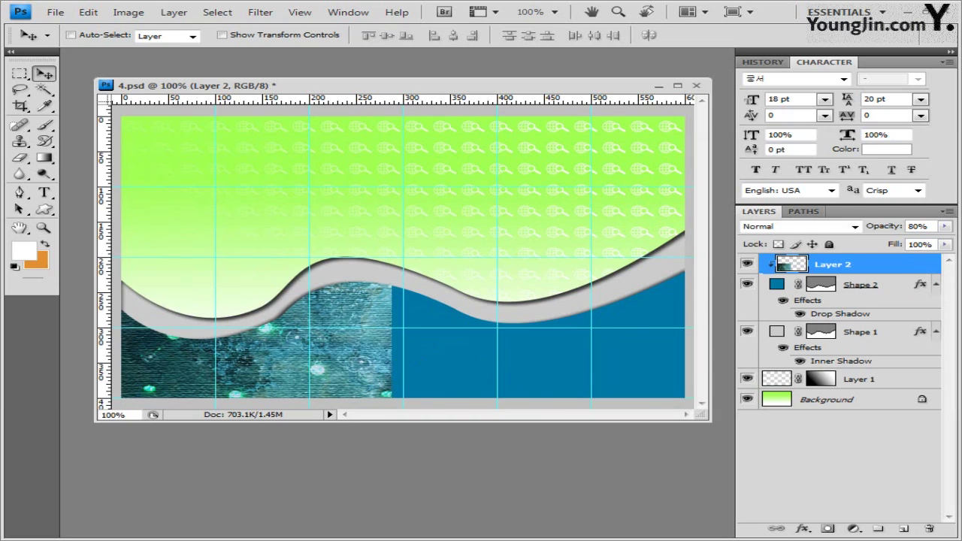
Open 1급-13.jpg, copy the entire image and paste it into 4.psd as a new layer.
{"action": "key", "text": "alt+Tab"}
{"action": "left_click_drag", "start_coordinate": [331, 376], "coordinate": [336, 65]}
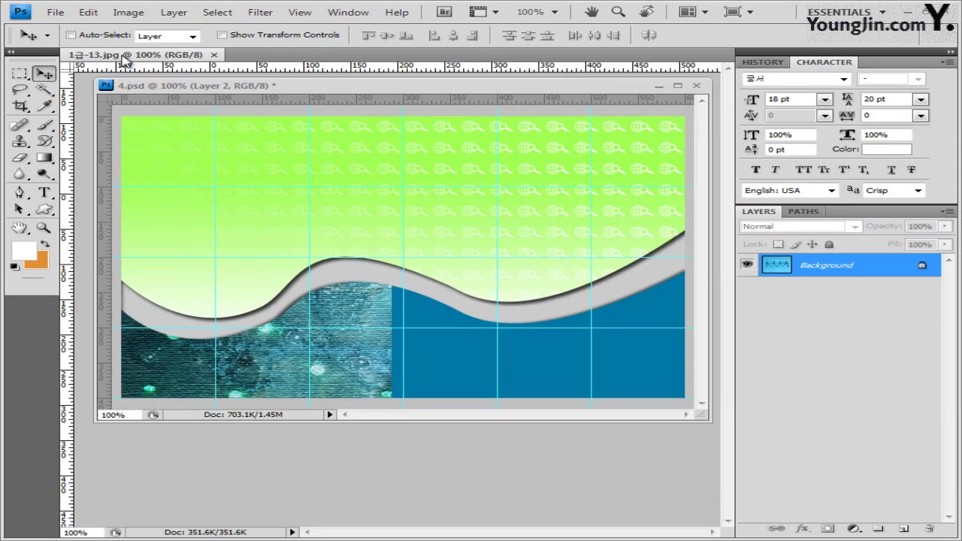
{"action": "left_click_drag", "start_coordinate": [125, 60], "coordinate": [221, 139]}
{"action": "key", "text": "ctrl+a"}
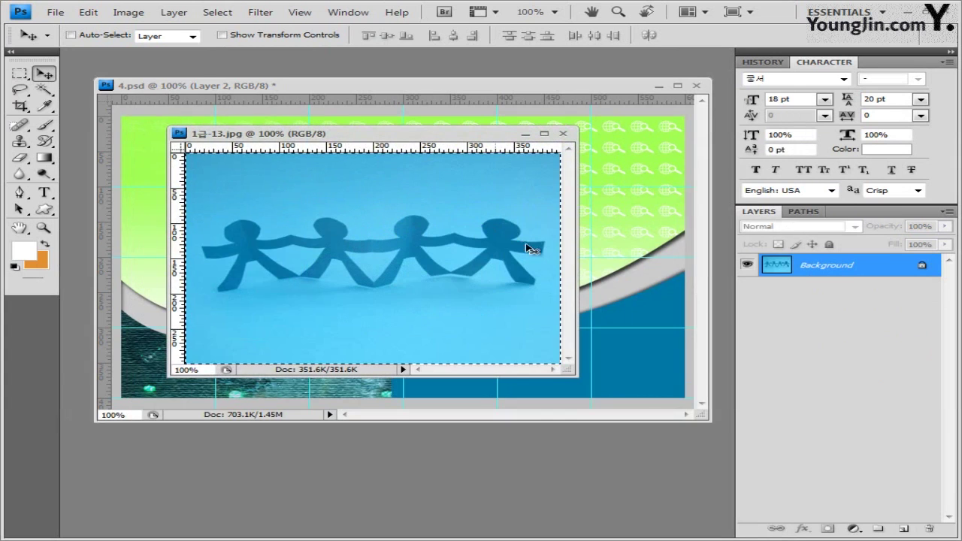
{"action": "left_click", "coordinate": [461, 87]}
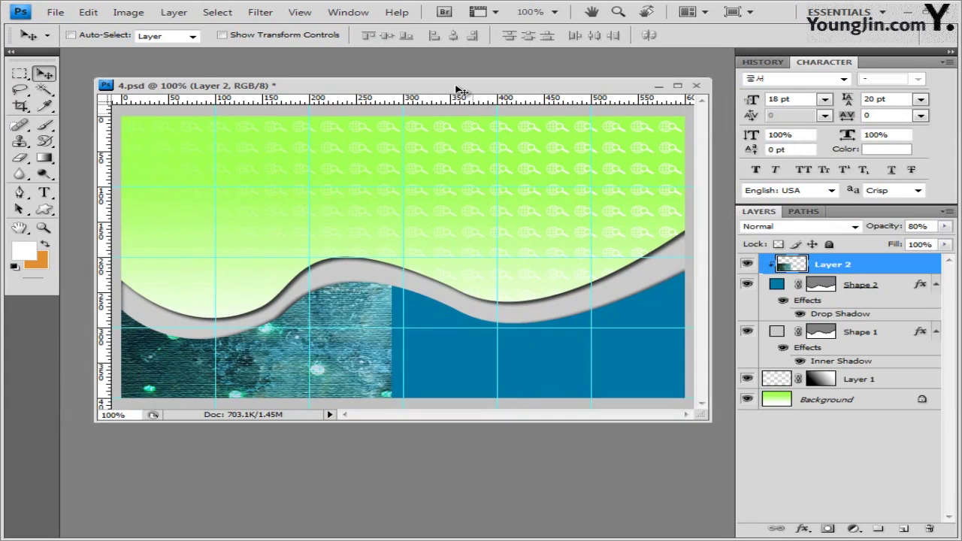
{"action": "key", "text": "ctrl+v"}
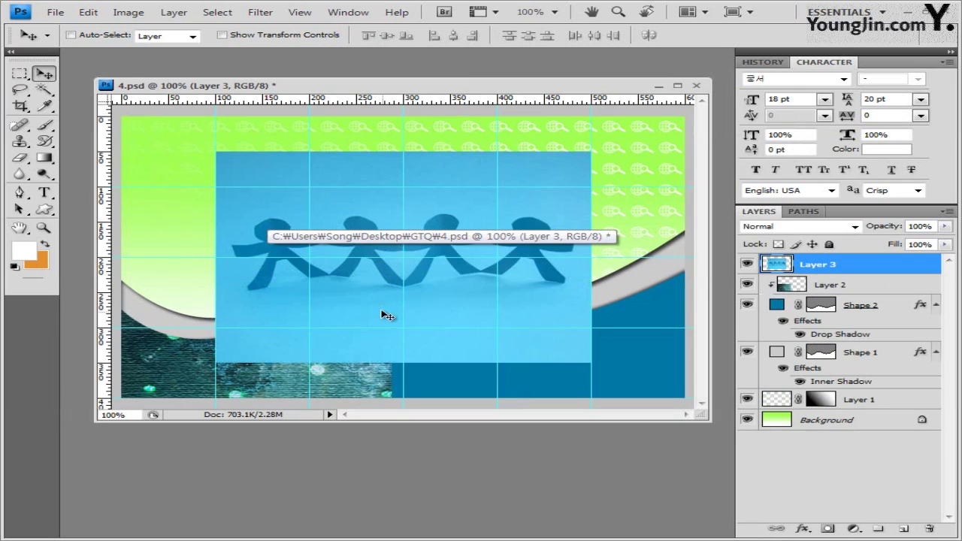
Scale the paper-people photo to about 92%, place it at the canvas's bottom centre and clip it to the blue wave shape.
{"action": "left_click_drag", "start_coordinate": [387, 316], "coordinate": [367, 359]}
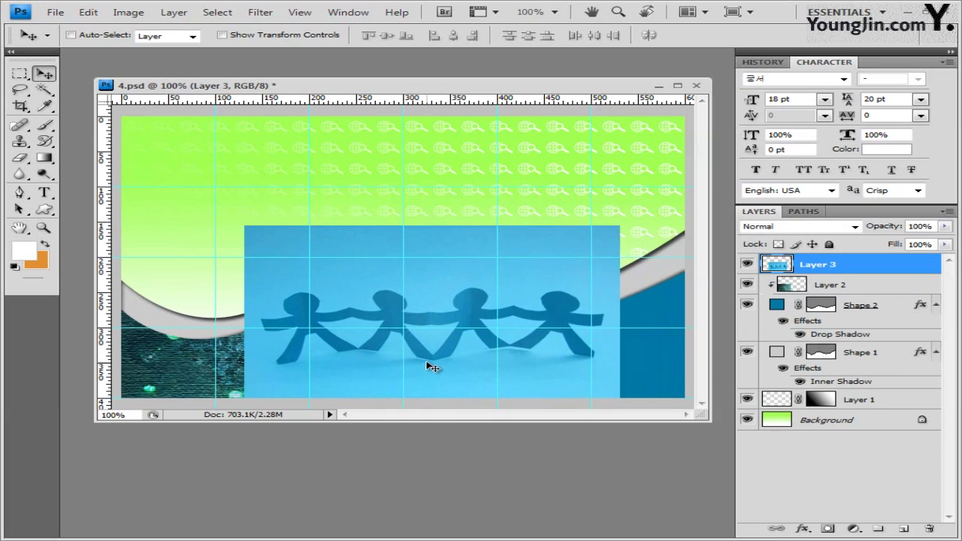
{"action": "key", "text": "ctrl+t"}
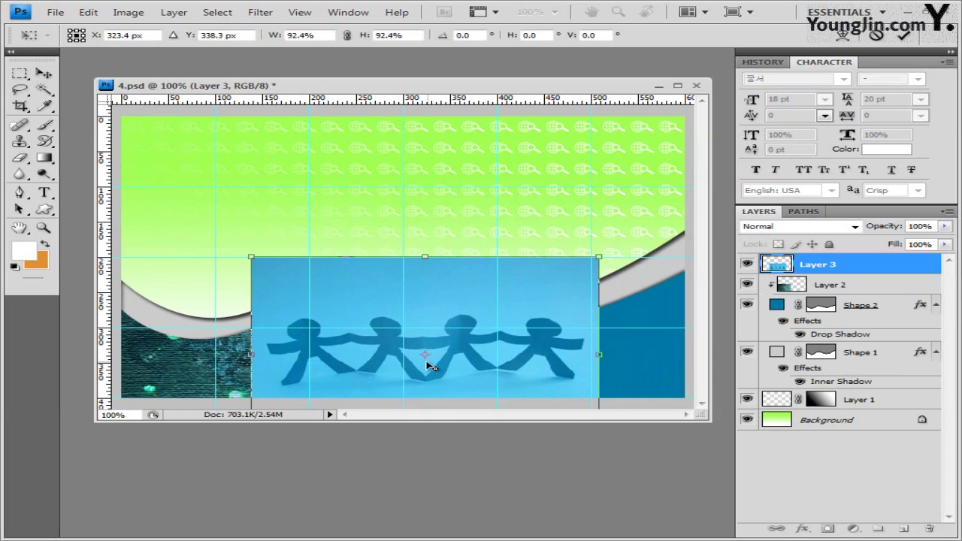
{"action": "key", "text": "Return"}
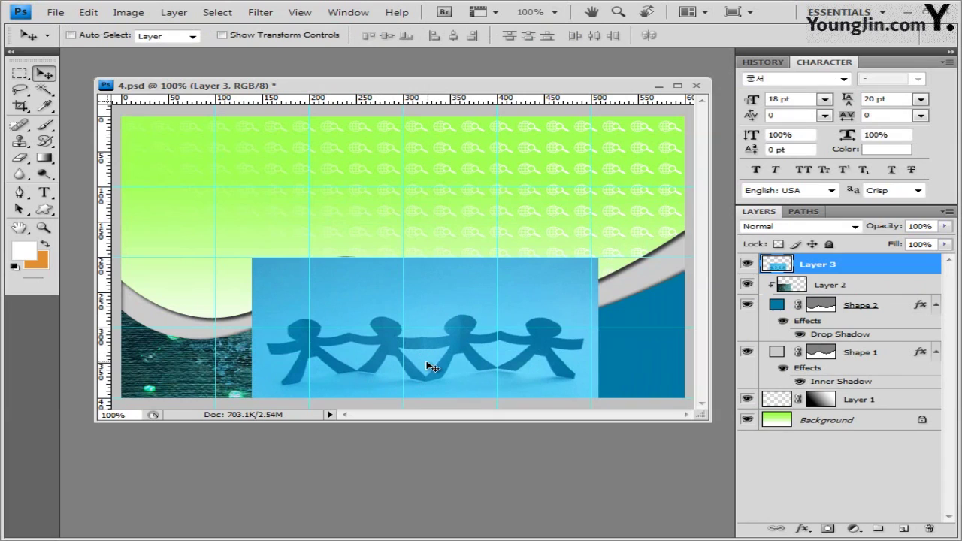
{"action": "left_click", "coordinate": [861, 273], "text": "alt"}
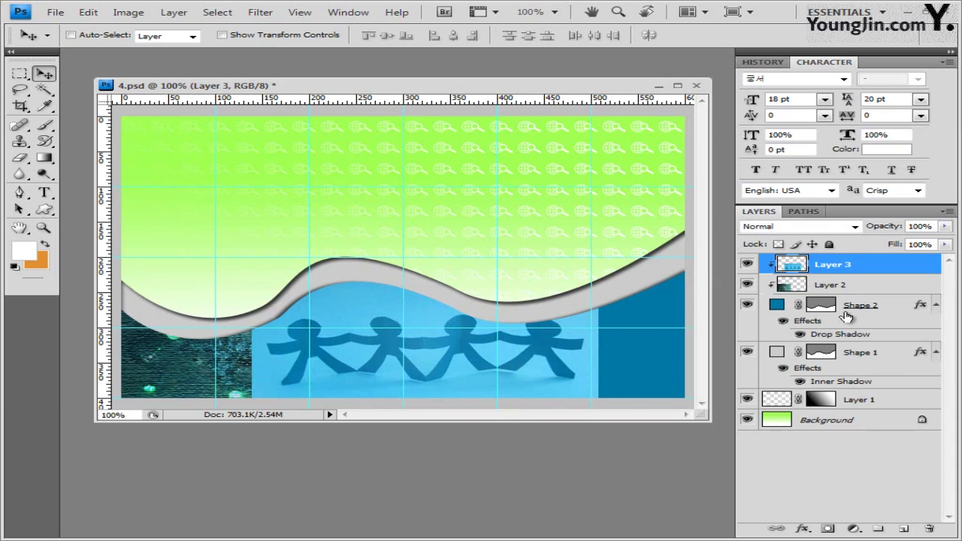
Add a layer mask to the paper-people layer and fade its left side with a horizontal black-to-white linear gradient.
{"action": "left_click", "coordinate": [829, 530]}
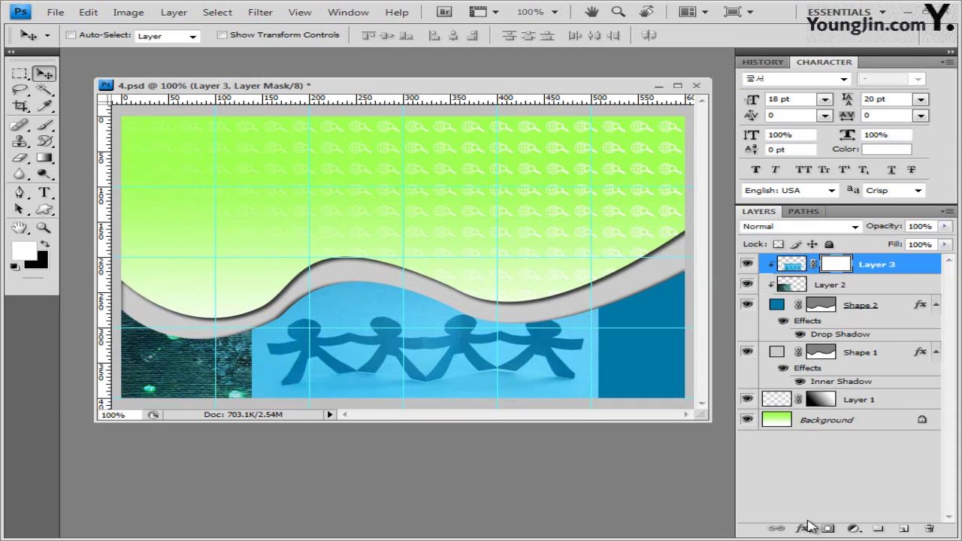
{"action": "left_click", "coordinate": [47, 158]}
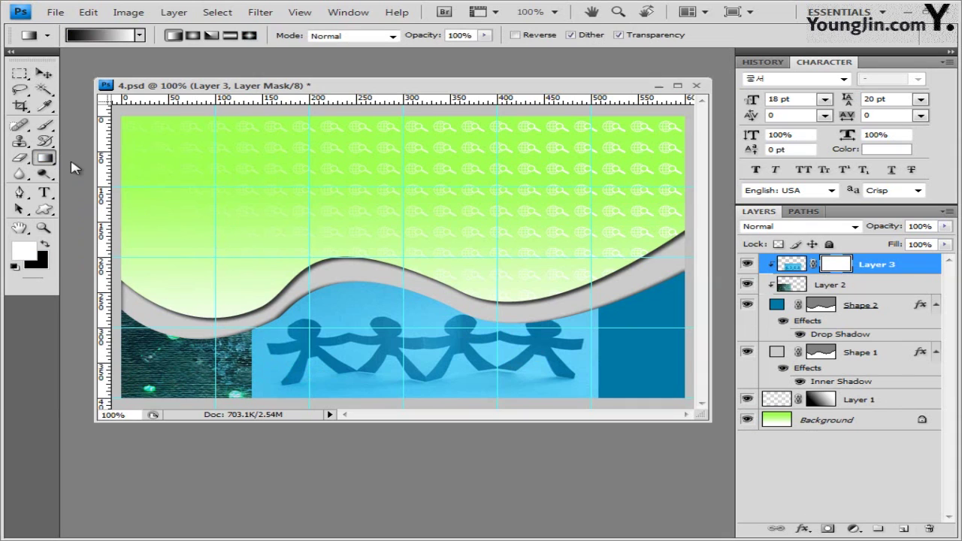
{"action": "left_click", "coordinate": [140, 35]}
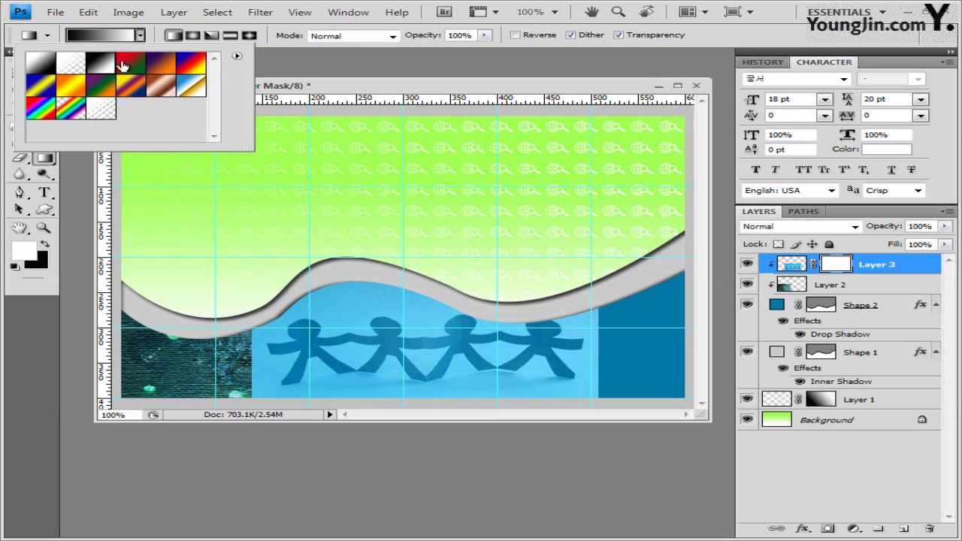
{"action": "left_click", "coordinate": [174, 36]}
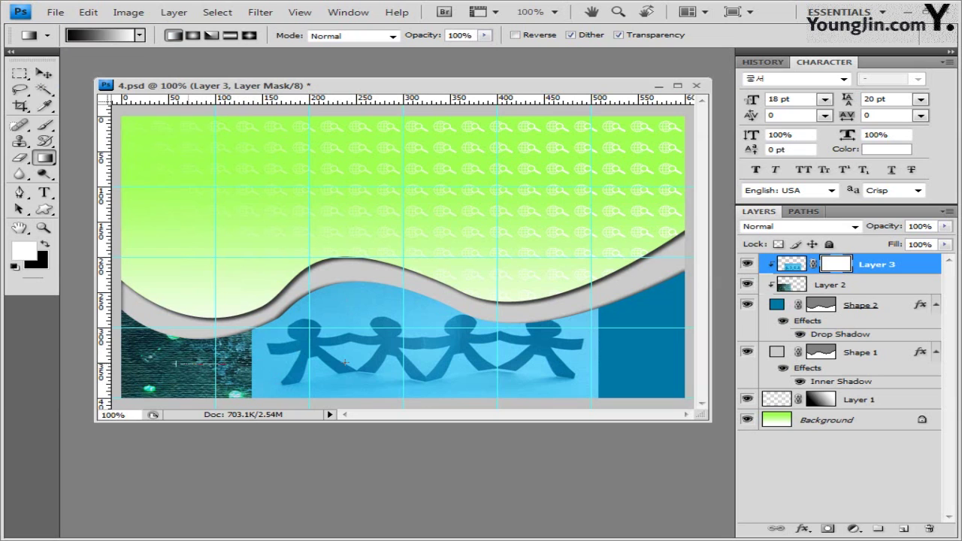
{"action": "left_click_drag", "start_coordinate": [344, 363], "coordinate": [576, 351]}
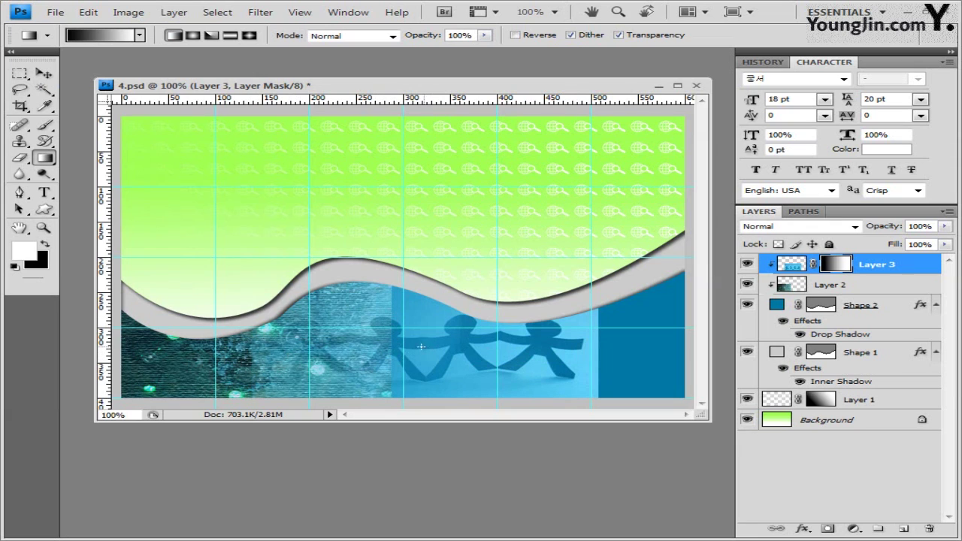
{"action": "left_click_drag", "start_coordinate": [250, 358], "coordinate": [259, 356]}
{"action": "left_click_drag", "start_coordinate": [205, 367], "coordinate": [430, 352]}
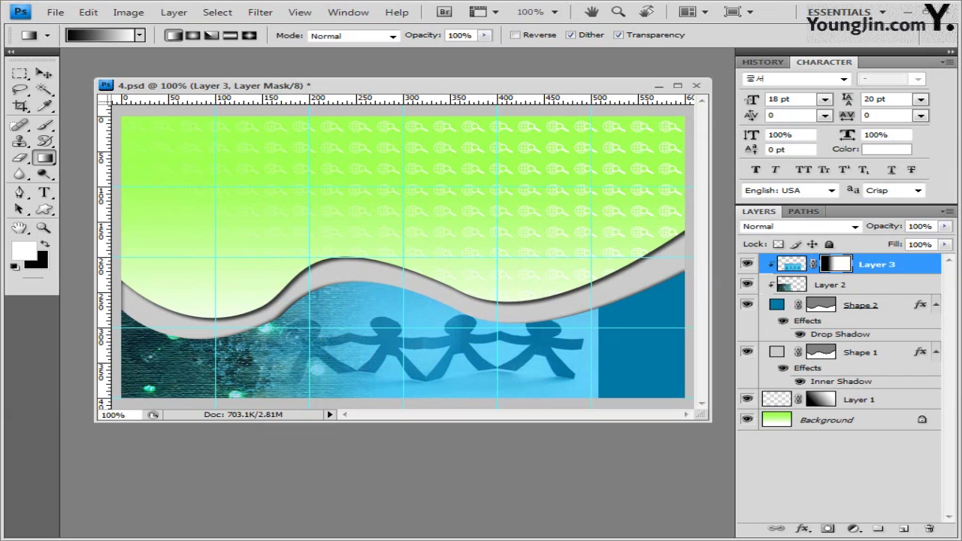
Open 1급-14.JPG, copy the entire image, close the file and paste the photo into 4.psd.
{"action": "key", "text": "alt+Tab"}
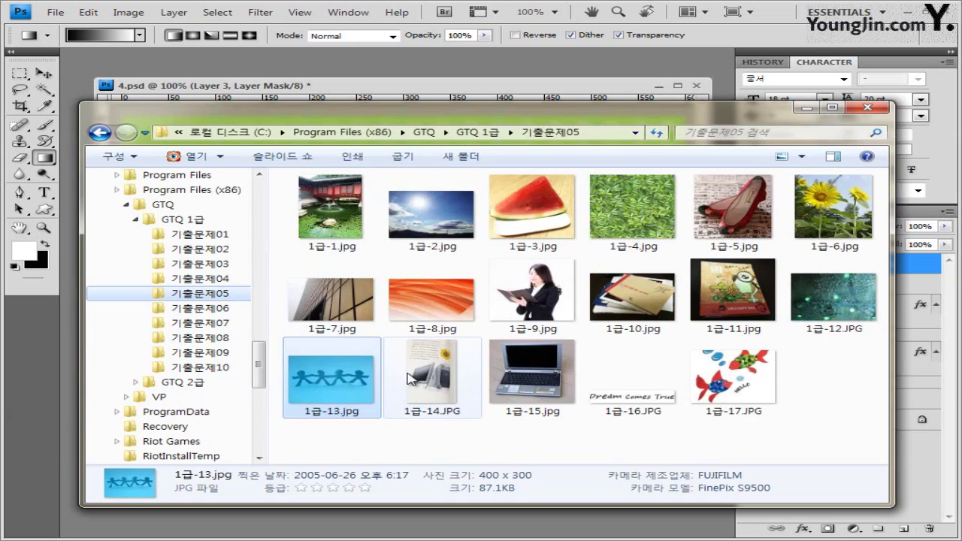
{"action": "left_click_drag", "start_coordinate": [433, 376], "coordinate": [346, 54]}
{"action": "left_click", "coordinate": [43, 73]}
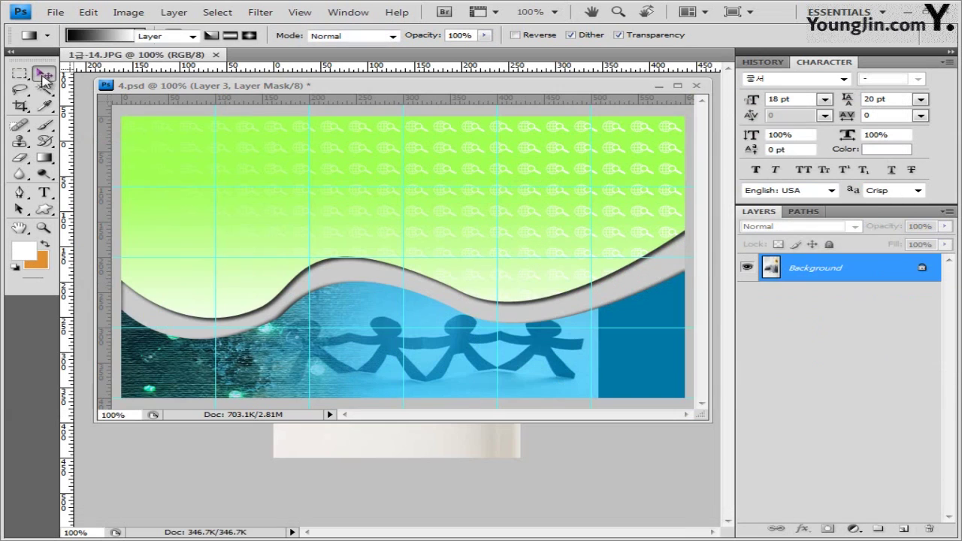
{"action": "left_click_drag", "start_coordinate": [129, 60], "coordinate": [175, 197]}
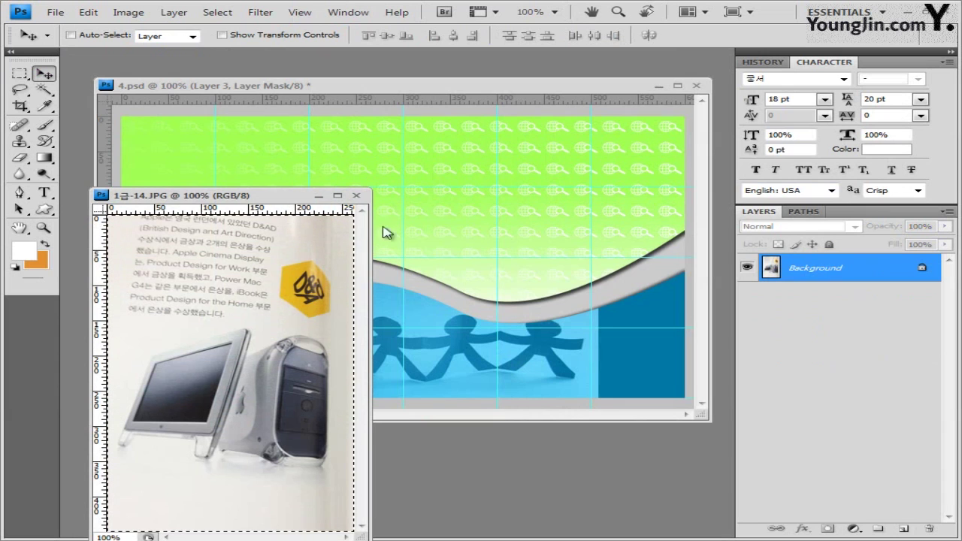
{"action": "left_click", "coordinate": [357, 196]}
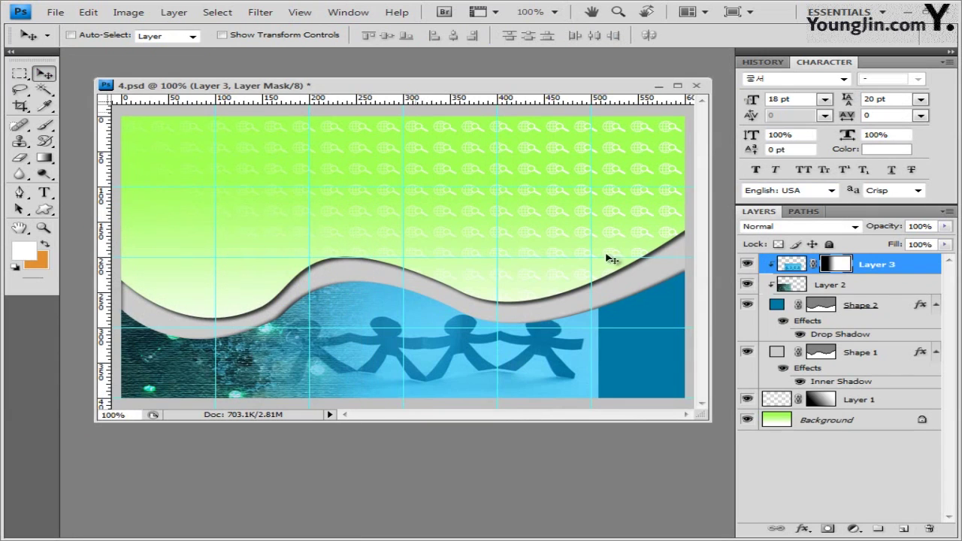
{"action": "key", "text": "ctrl+v"}
Scale the computer photo to about 60%, place it in the canvas's lower-right corner and clip it to the blue wave shape.
{"action": "left_click_drag", "start_coordinate": [466, 298], "coordinate": [614, 304]}
{"action": "key", "text": "ctrl+t"}
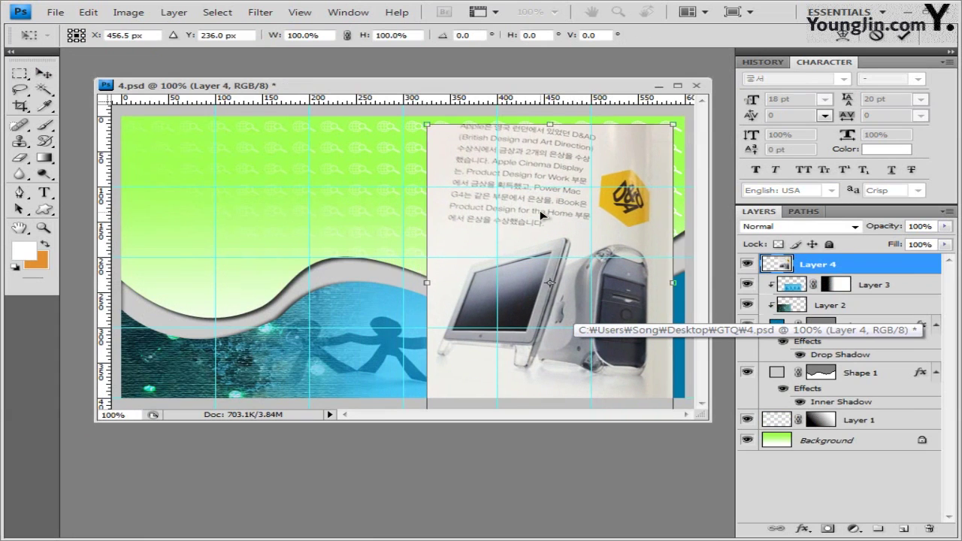
{"action": "left_click_drag", "start_coordinate": [426, 124], "coordinate": [529, 244]}
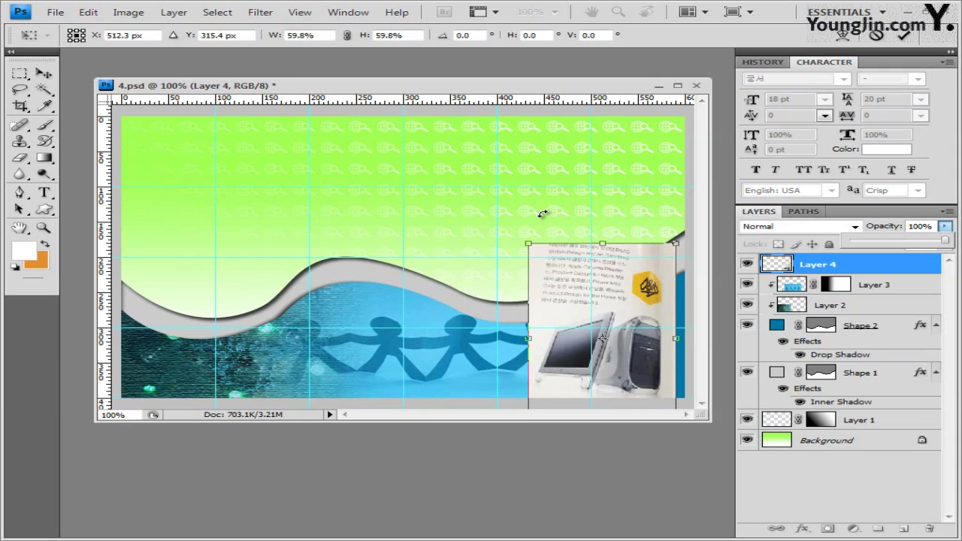
{"action": "left_click", "coordinate": [542, 213]}
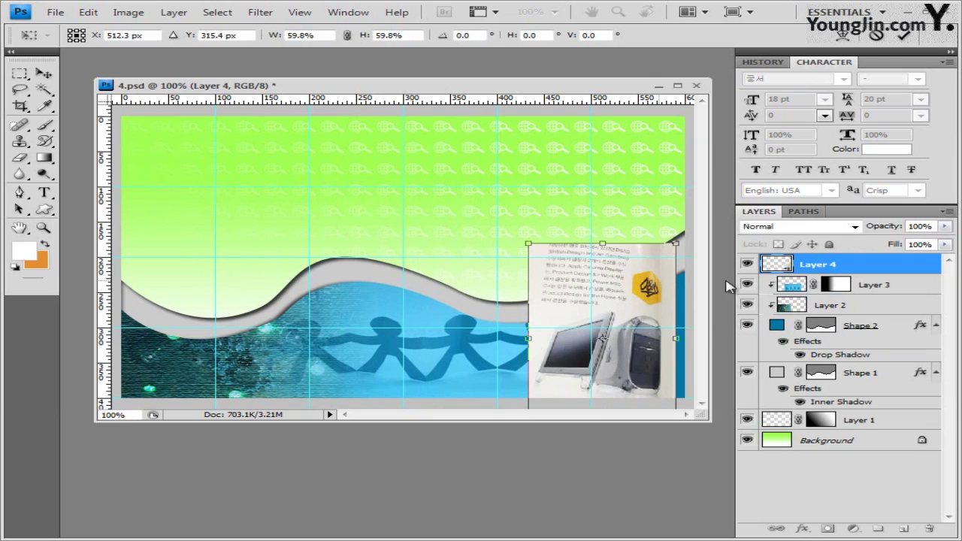
{"action": "key", "text": "Return"}
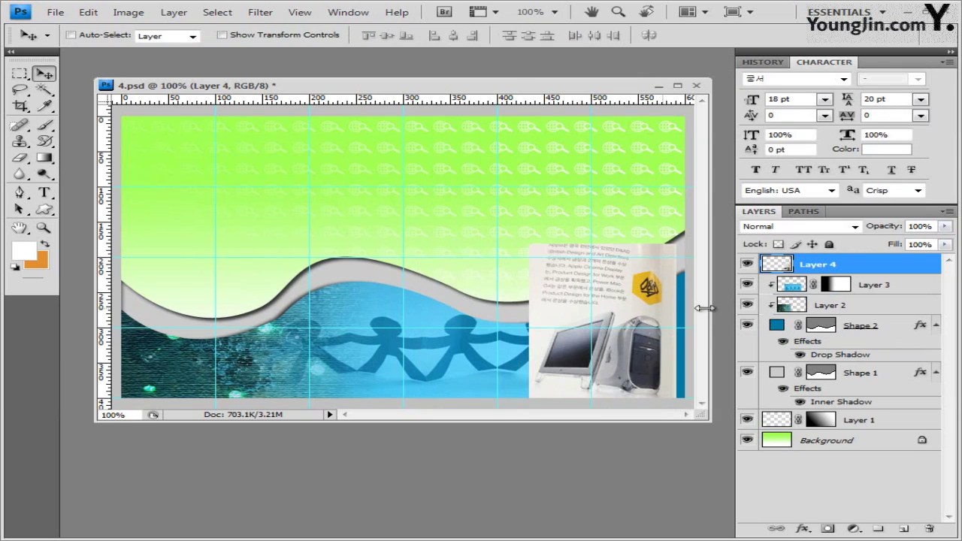
{"action": "left_click", "coordinate": [840, 274], "text": "alt"}
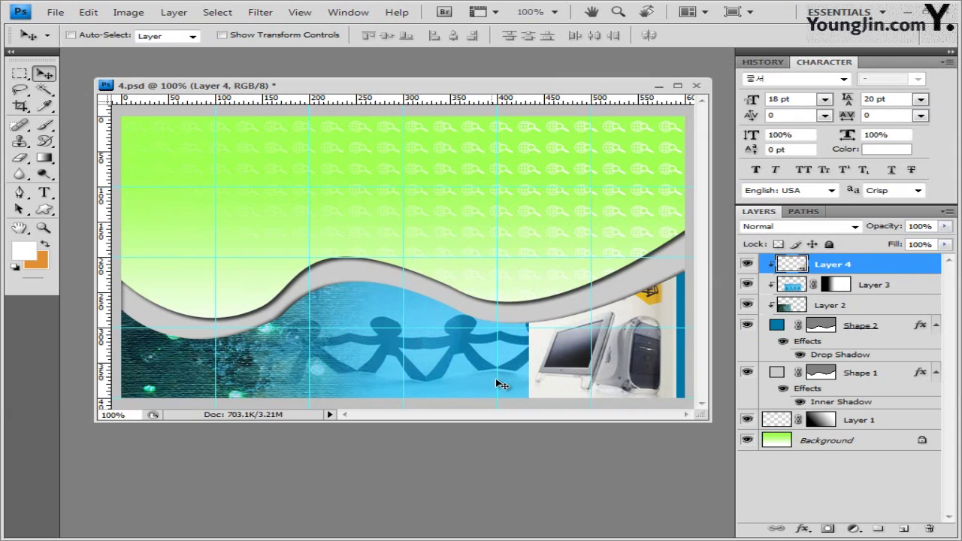
Apply the Add Noise filter to the computer photo with an amount of 15% and Uniform distribution.
{"action": "left_click", "coordinate": [262, 13]}
{"action": "mouse_move", "coordinate": [272, 229]}
{"action": "mouse_move", "coordinate": [285, 169]}
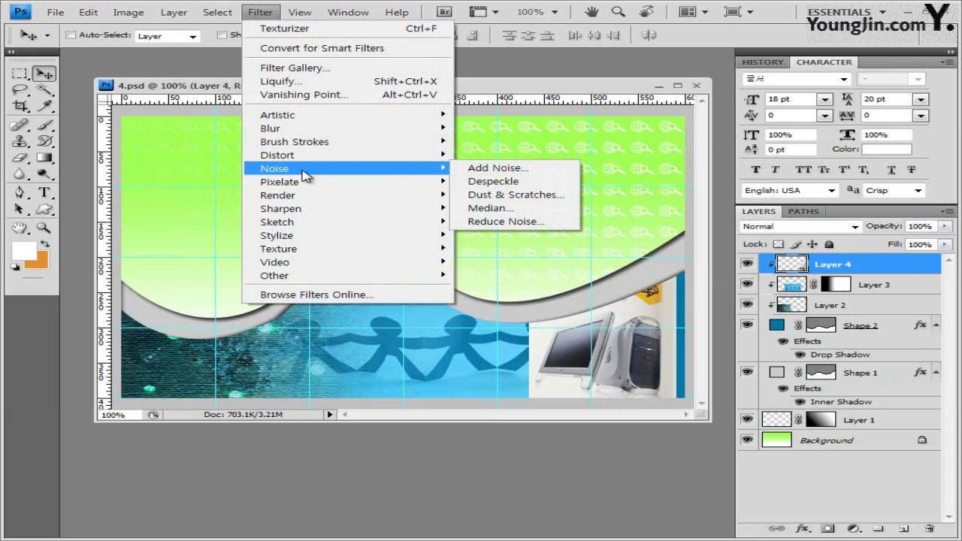
{"action": "left_click", "coordinate": [477, 167]}
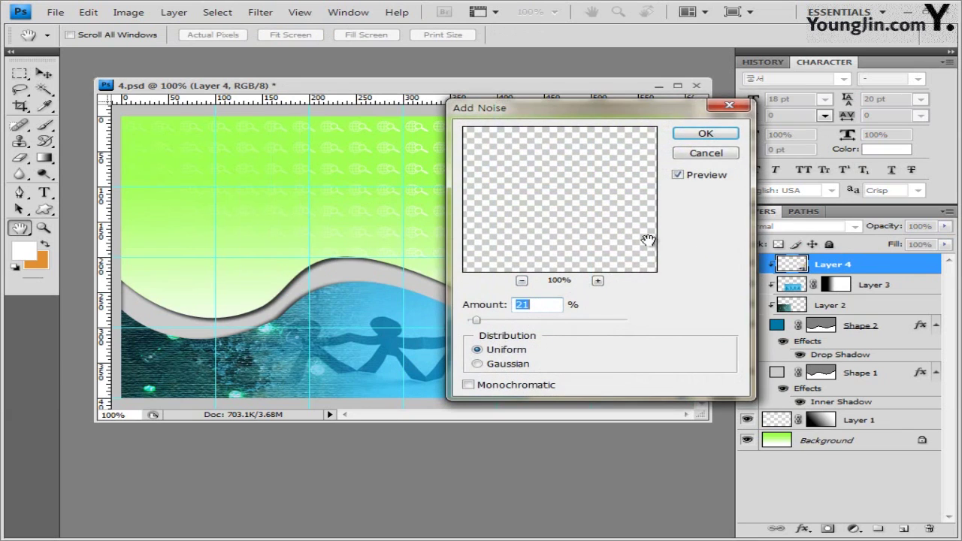
{"action": "type", "text": "15"}
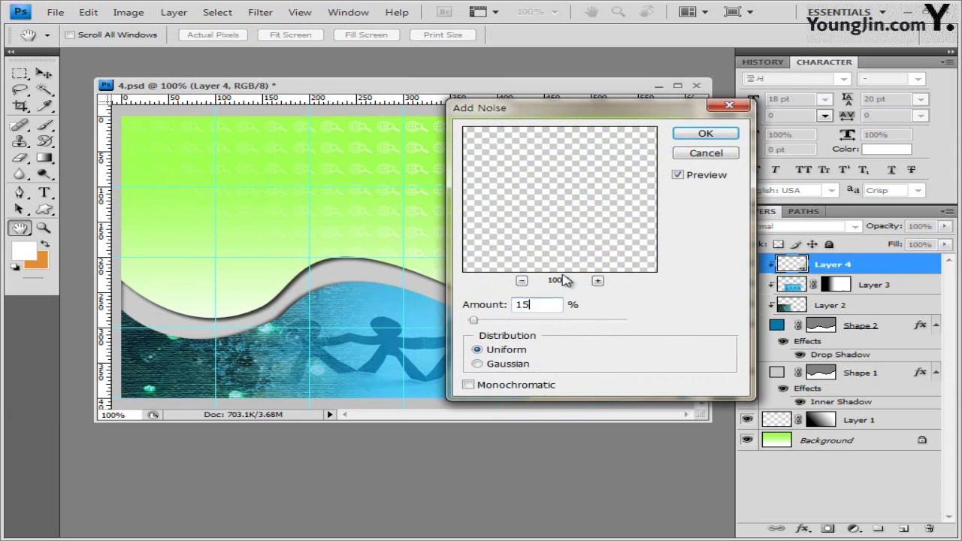
{"action": "left_click", "coordinate": [706, 133]}
{"action": "key", "text": "v"}
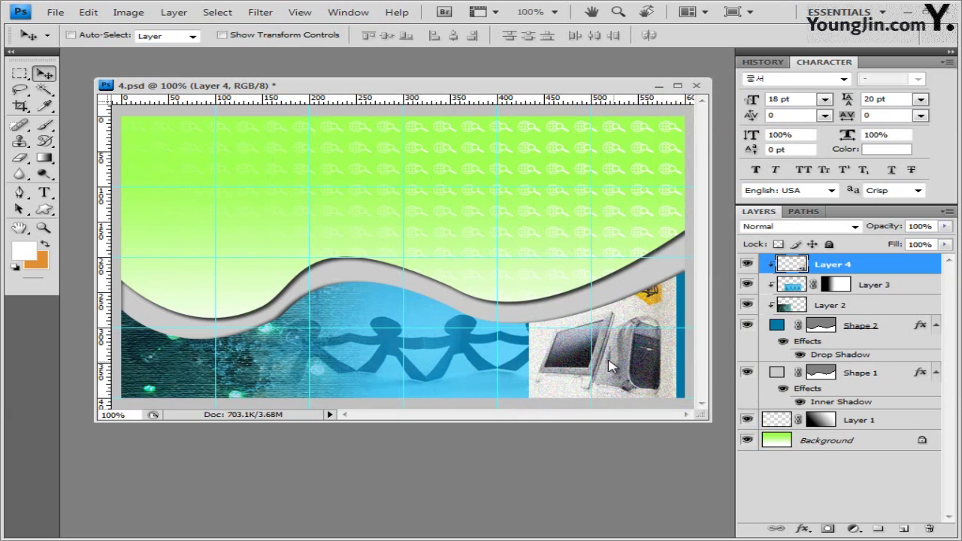
Set the computer photo layer's blend mode to Luminosity and its opacity to 80%.
{"action": "left_click", "coordinate": [855, 226]}
{"action": "left_click", "coordinate": [851, 226]}
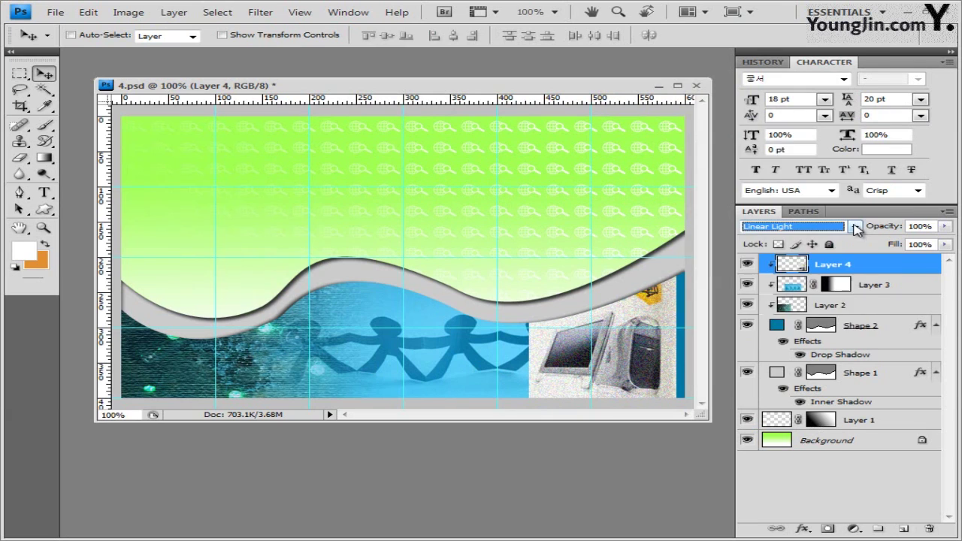
{"action": "left_click", "coordinate": [855, 225]}
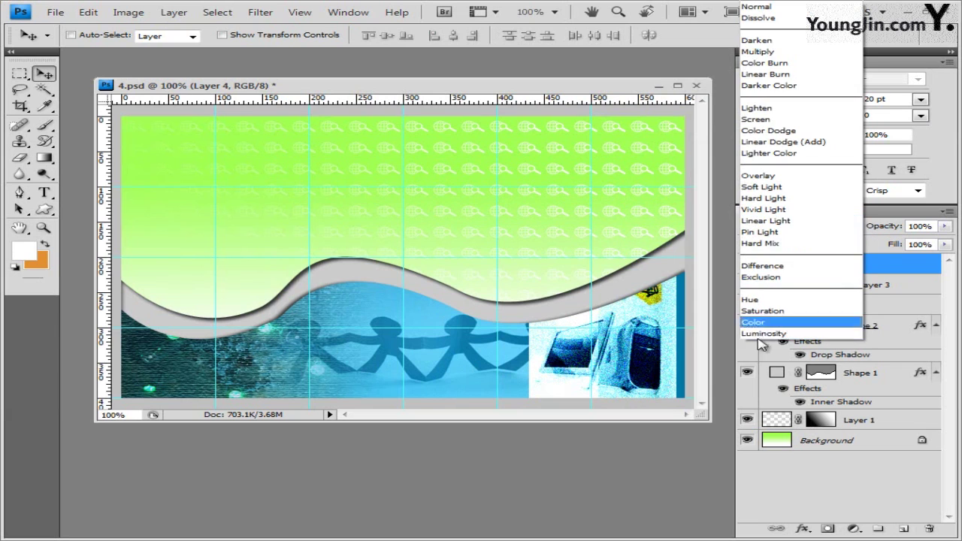
{"action": "left_click", "coordinate": [782, 335]}
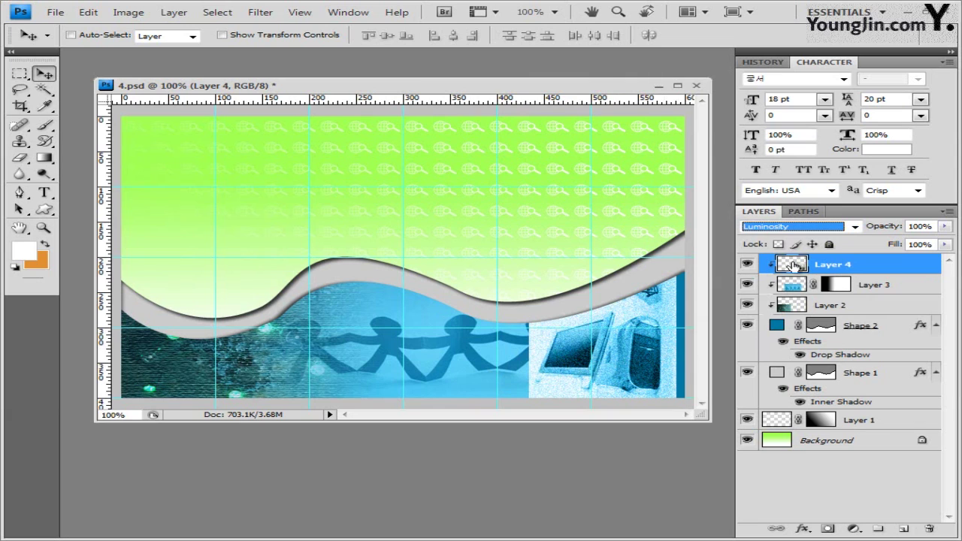
{"action": "left_click", "coordinate": [920, 226]}
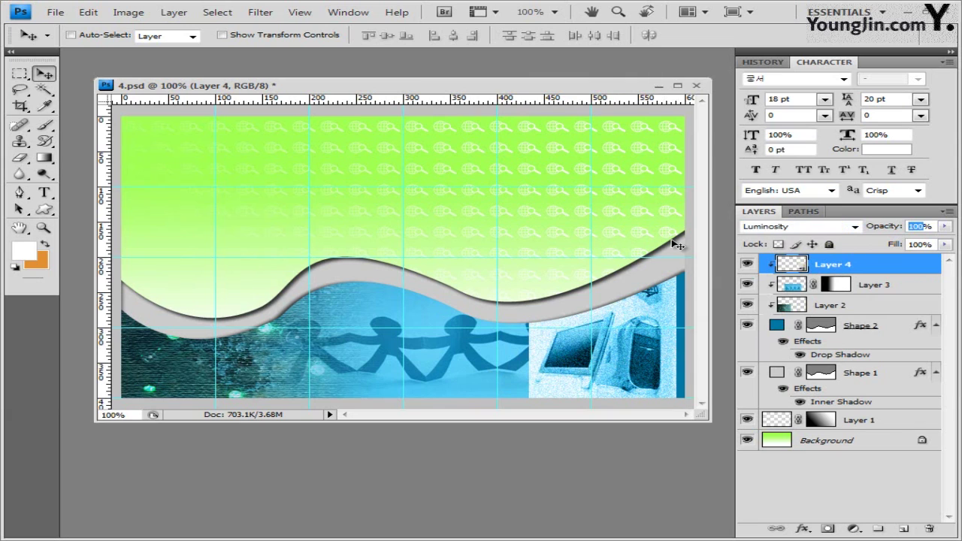
{"action": "type", "text": "80"}
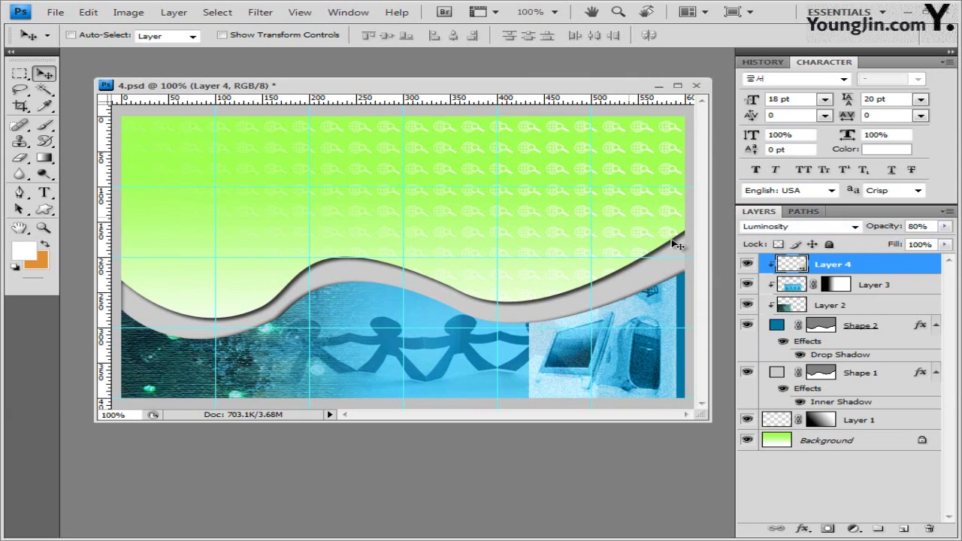
Add a layer mask to the computer photo and fade its left side with a horizontal black-to-white linear gradient.
{"action": "left_click", "coordinate": [828, 530]}
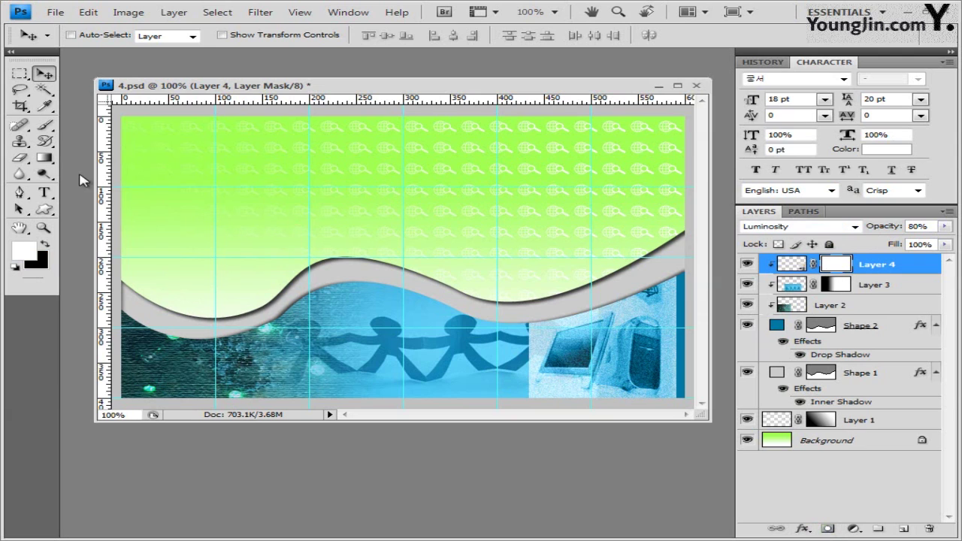
{"action": "left_click", "coordinate": [47, 160]}
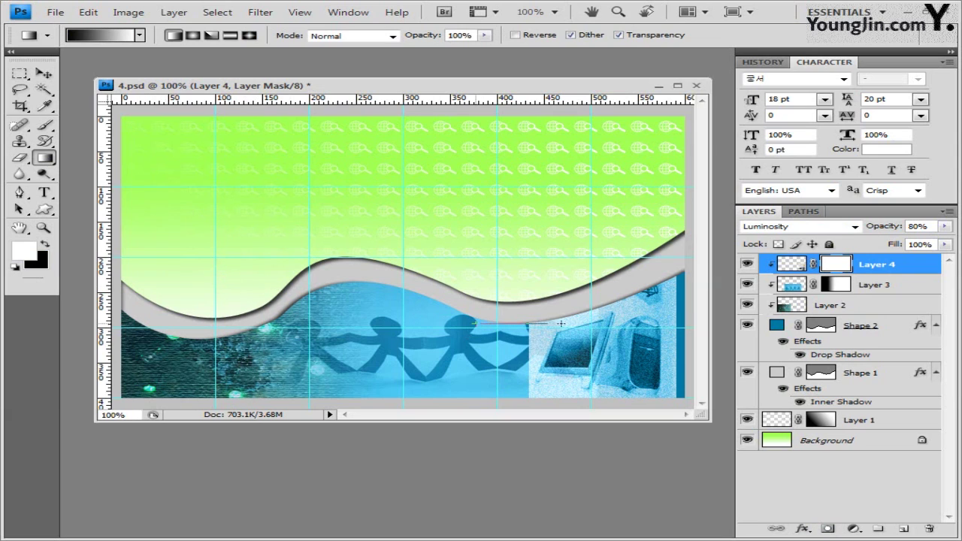
{"action": "left_click_drag", "start_coordinate": [561, 324], "coordinate": [599, 324]}
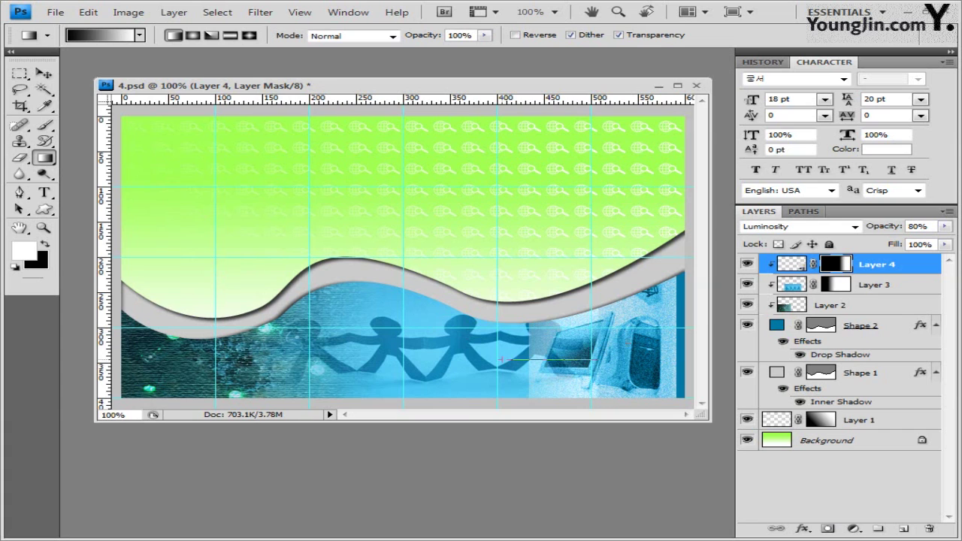
{"action": "left_click_drag", "start_coordinate": [500, 360], "coordinate": [543, 361]}
{"action": "left_click_drag", "start_coordinate": [588, 367], "coordinate": [591, 364]}
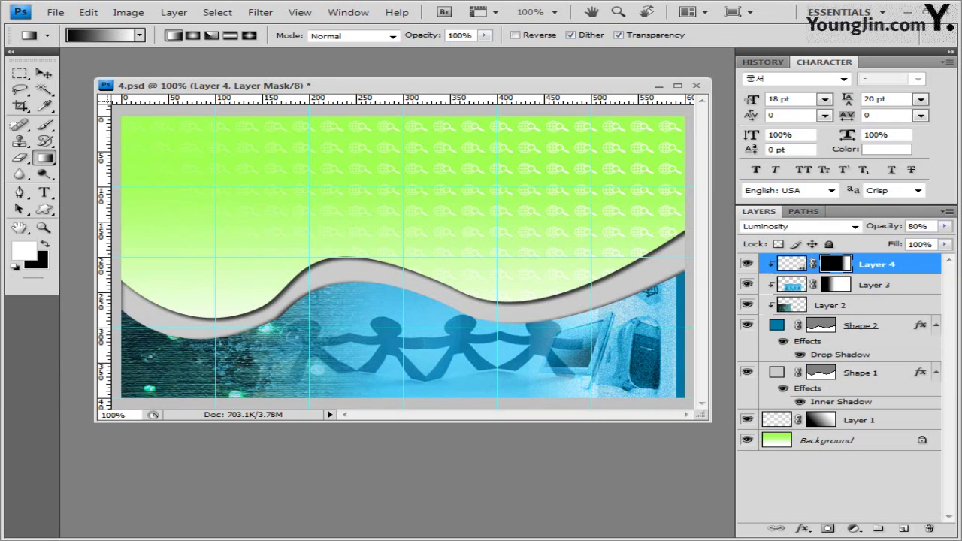
Open 1급-15.jpg and select the laptop along its outline with the Polygonal Lasso tool.
{"action": "key", "text": "alt+Tab"}
{"action": "left_click_drag", "start_coordinate": [519, 385], "coordinate": [386, 77]}
{"action": "key", "text": "v"}
{"action": "left_click_drag", "start_coordinate": [91, 54], "coordinate": [340, 250]}
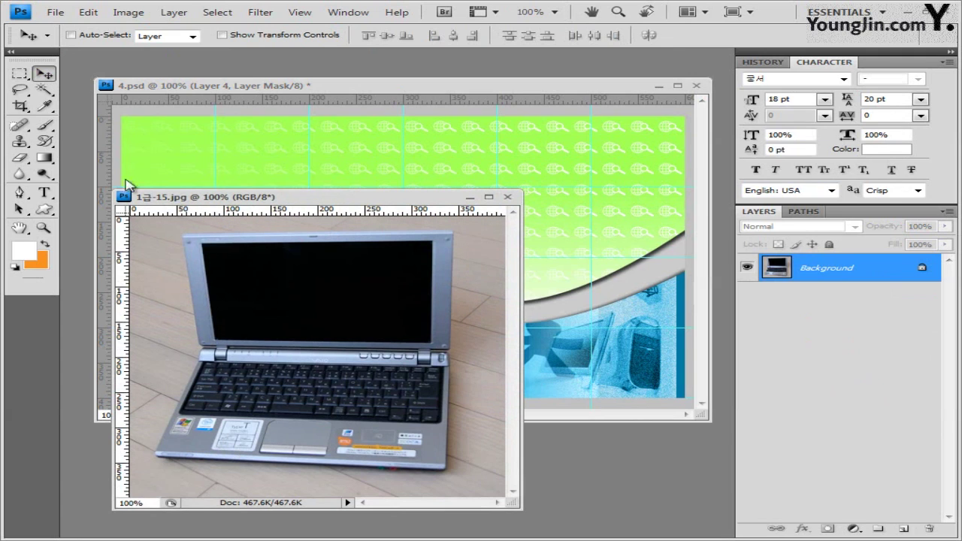
{"action": "left_click", "coordinate": [25, 89]}
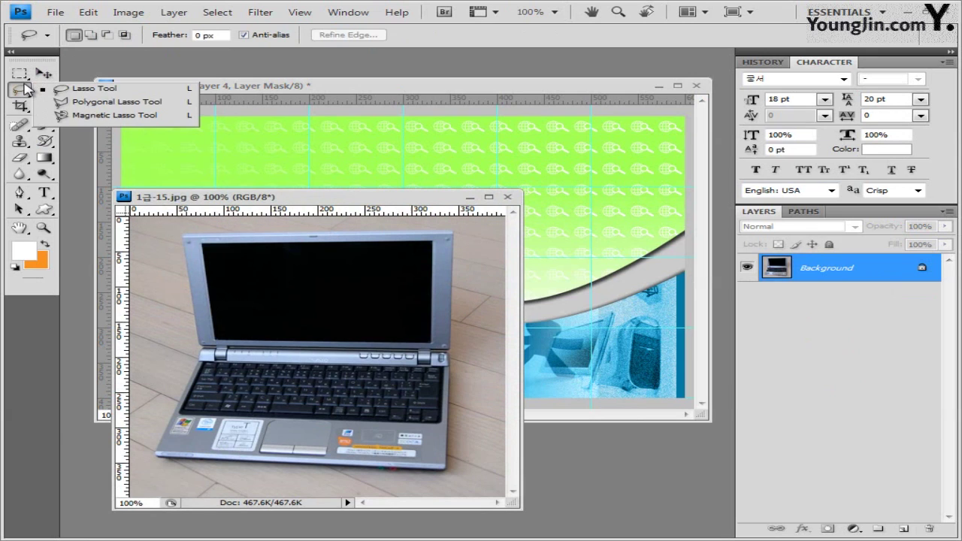
{"action": "left_click", "coordinate": [96, 103]}
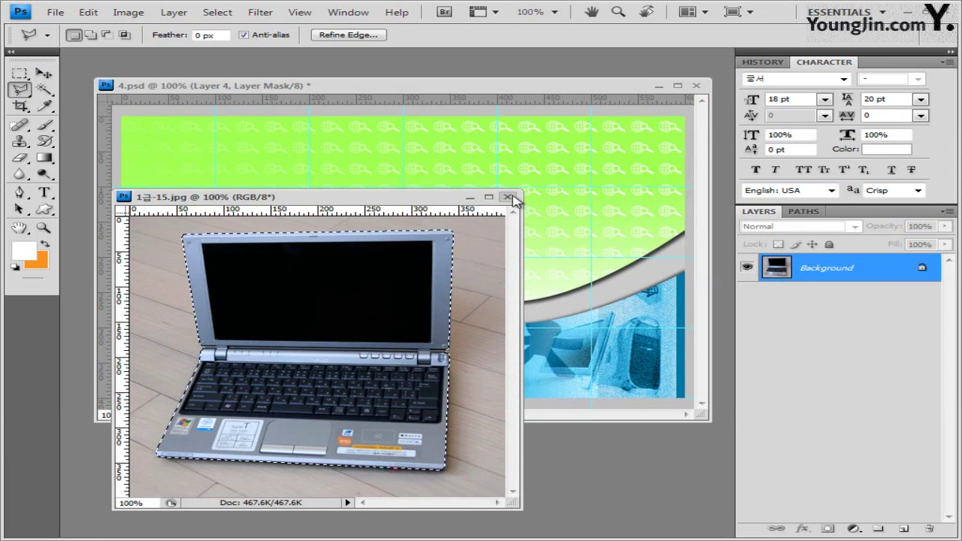
Copy the selected laptop, close 1급-15.jpg and paste the laptop into 4.psd as a new layer.
{"action": "left_click", "coordinate": [510, 197]}
{"action": "key", "text": "ctrl+shift+alt+n"}
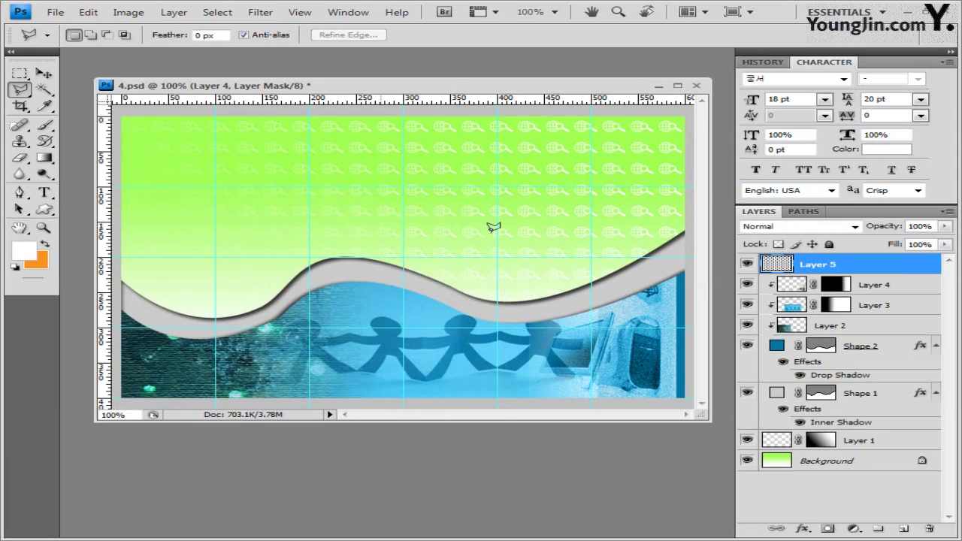
{"action": "key", "text": "ctrl+v"}
Scale the laptop to about 60% and place it in the canvas's upper-right corner.
{"action": "key", "text": "ctrl+t"}
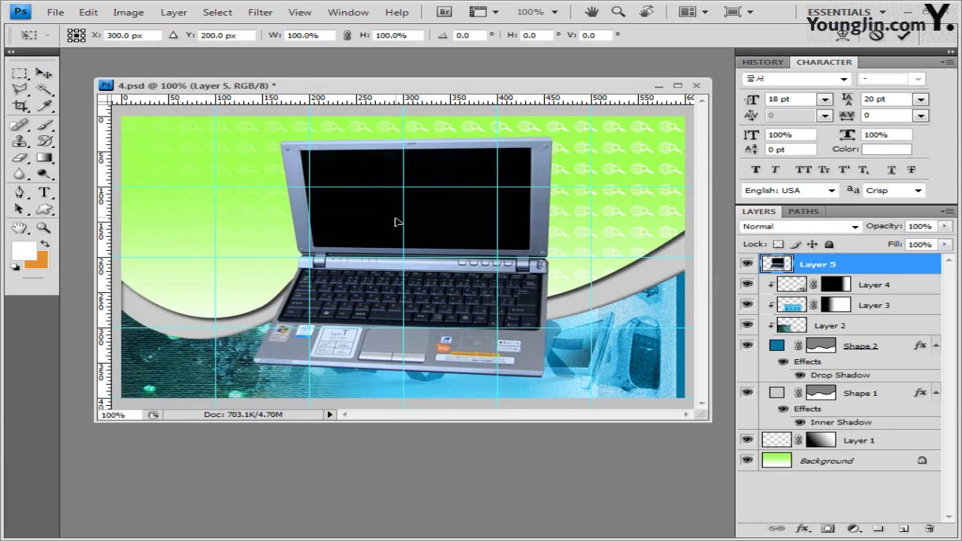
{"action": "key", "text": "Return"}
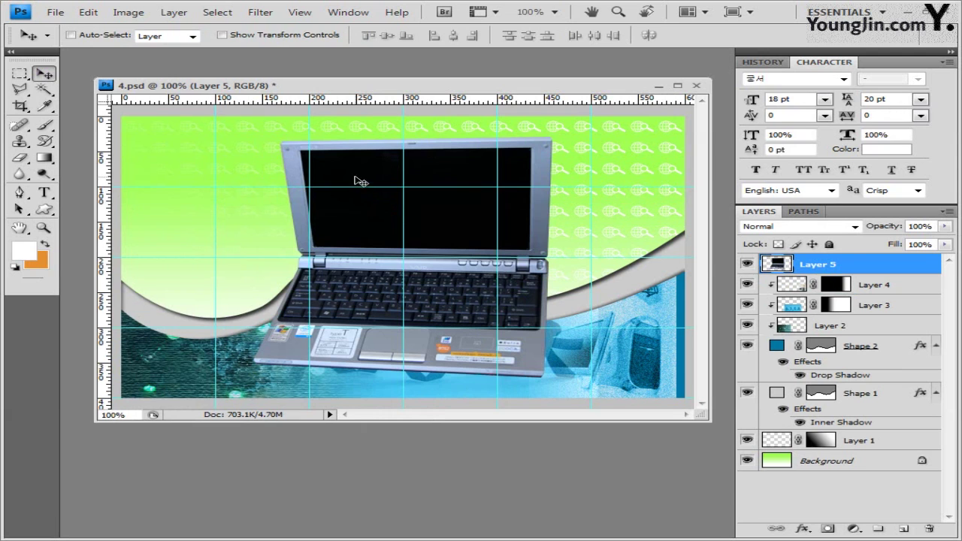
{"action": "key", "text": "ctrl+t"}
{"action": "left_click_drag", "start_coordinate": [389, 220], "coordinate": [500, 249]}
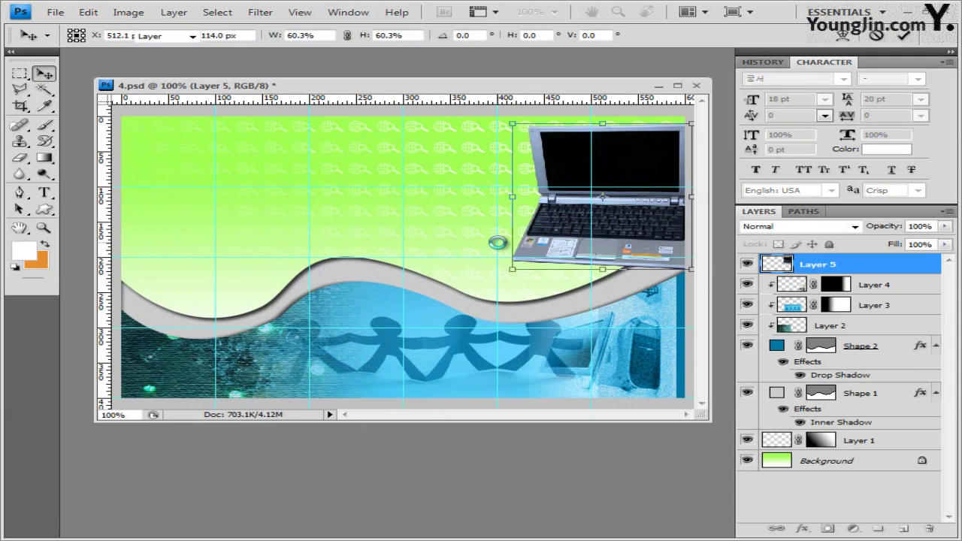
{"action": "key", "text": "Return"}
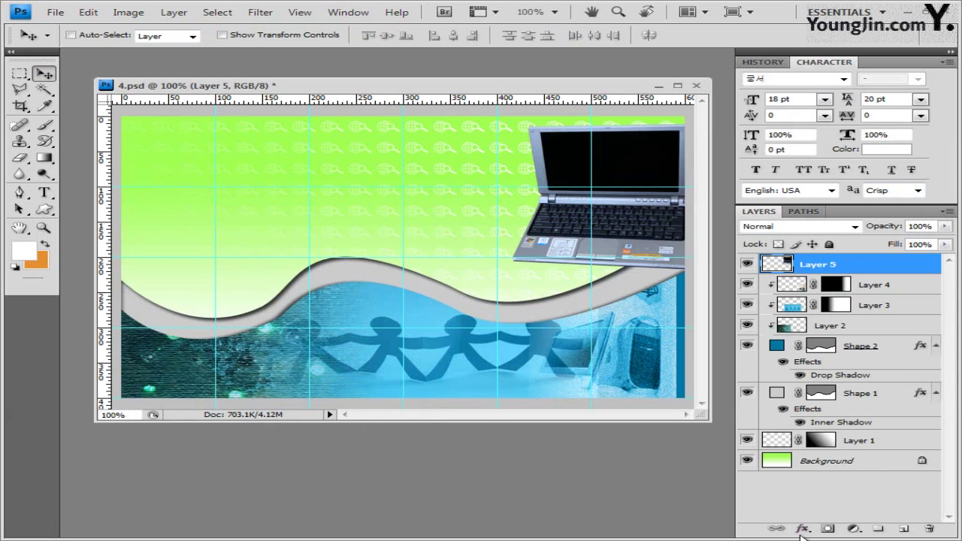
Add an Outer Glow effect with its default settings to the laptop layer.
{"action": "left_click", "coordinate": [803, 529]}
{"action": "left_click", "coordinate": [836, 411]}
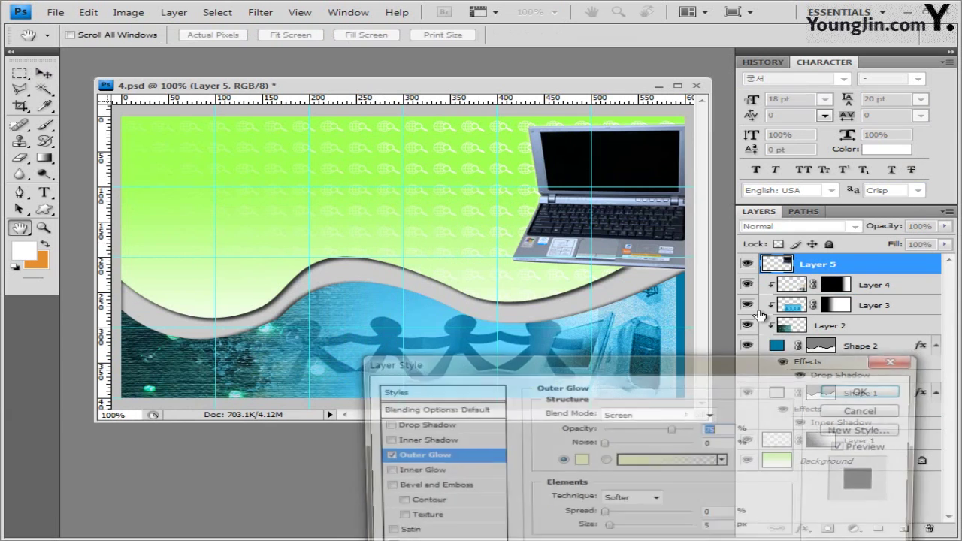
{"action": "left_click", "coordinate": [860, 363]}
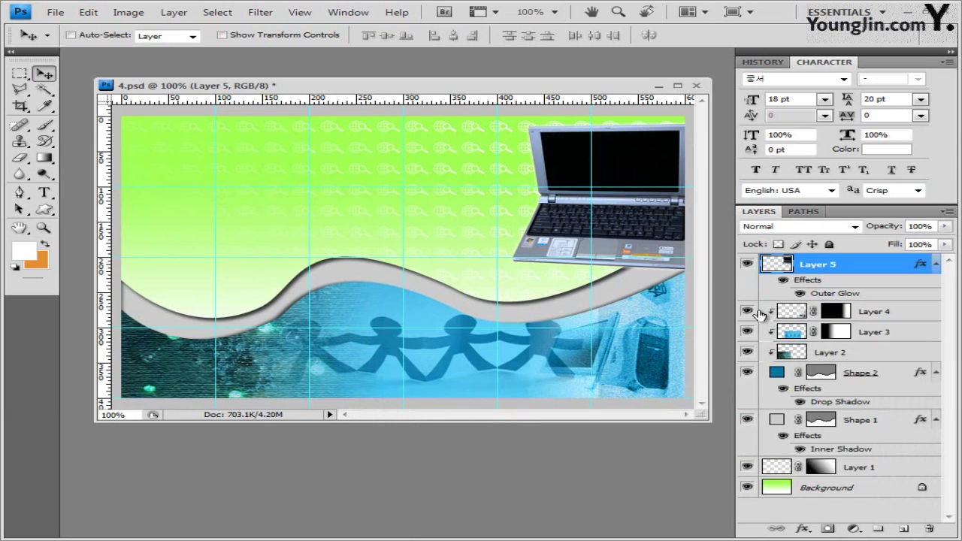
Open 1급-16.JPG from the 기출문제05 folder in its own floating window.
{"action": "key", "text": "alt+Tab"}
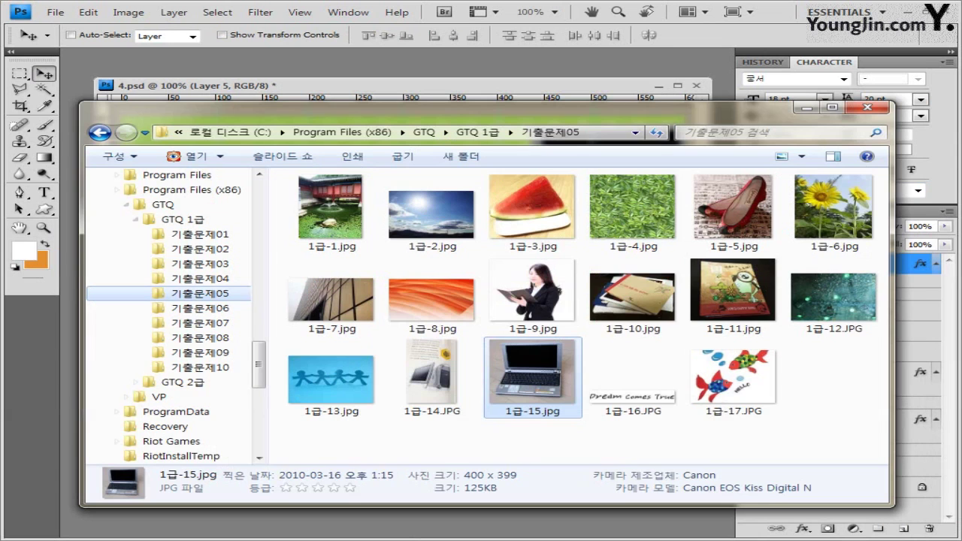
{"action": "left_click_drag", "start_coordinate": [630, 386], "coordinate": [303, 100]}
{"action": "left_click", "coordinate": [661, 445]}
{"action": "left_click_drag", "start_coordinate": [636, 375], "coordinate": [425, 75]}
{"action": "left_click_drag", "start_coordinate": [128, 55], "coordinate": [282, 197]}
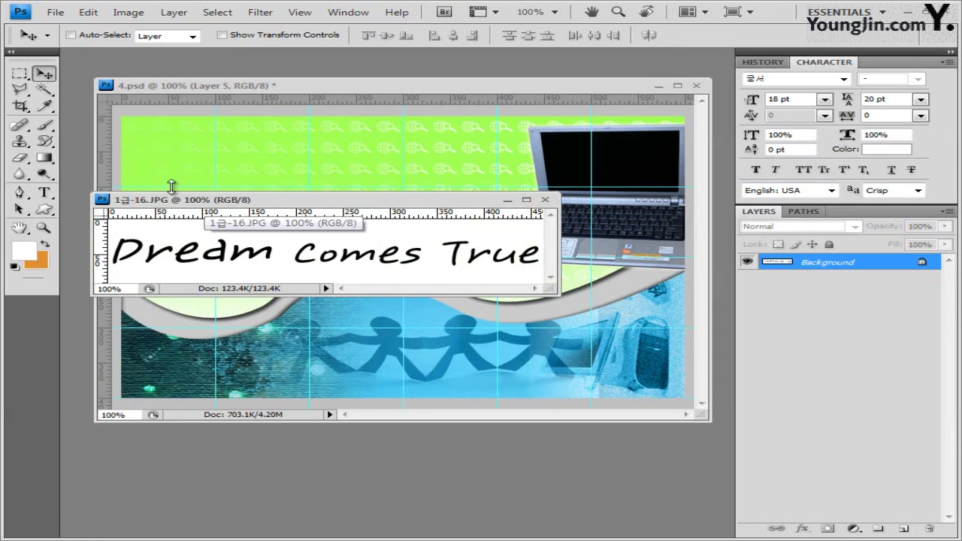
Select the white background around the "Dream Comes True" lettering with the Magic Wand and invert the selection to the letters.
{"action": "left_click", "coordinate": [44, 89]}
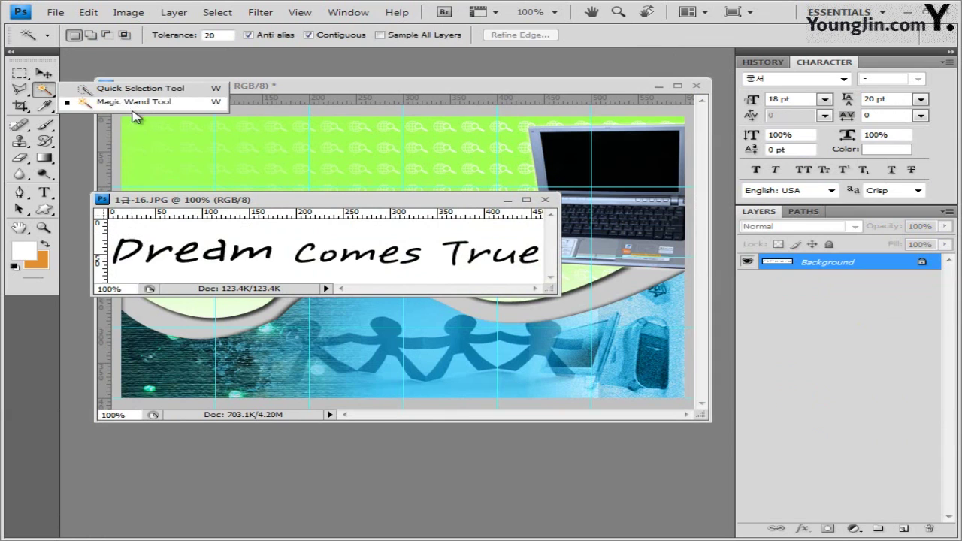
{"action": "left_click", "coordinate": [133, 105]}
{"action": "left_click", "coordinate": [280, 236]}
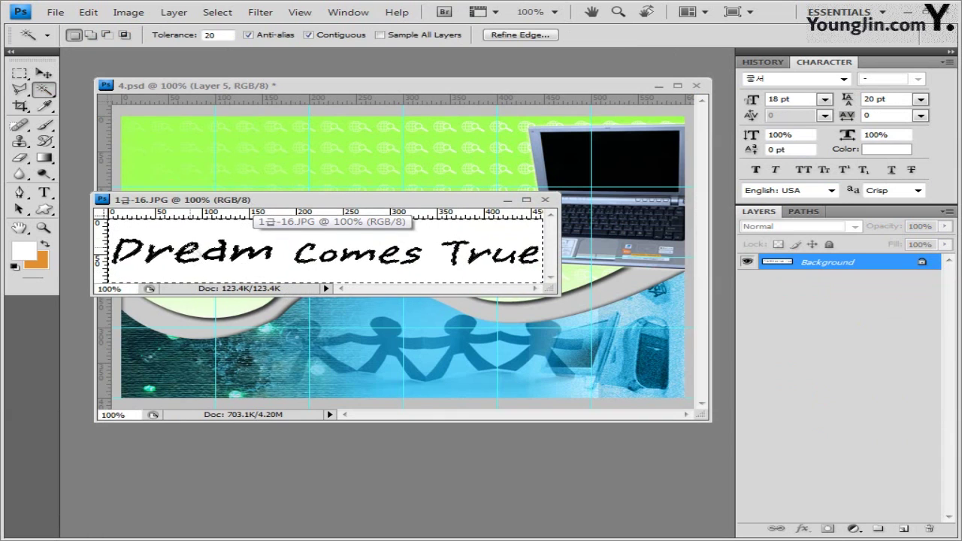
{"action": "key", "text": "shift"}
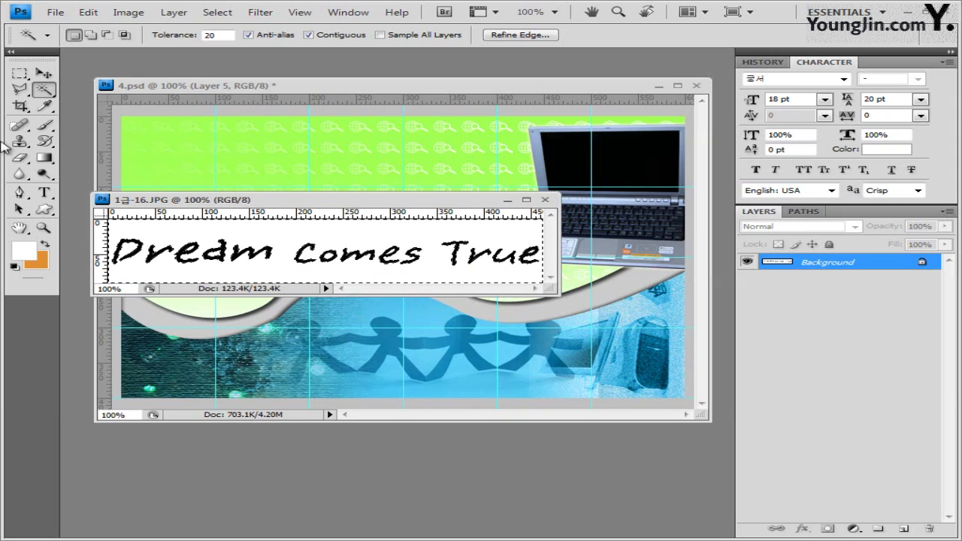
{"action": "left_click", "coordinate": [218, 12]}
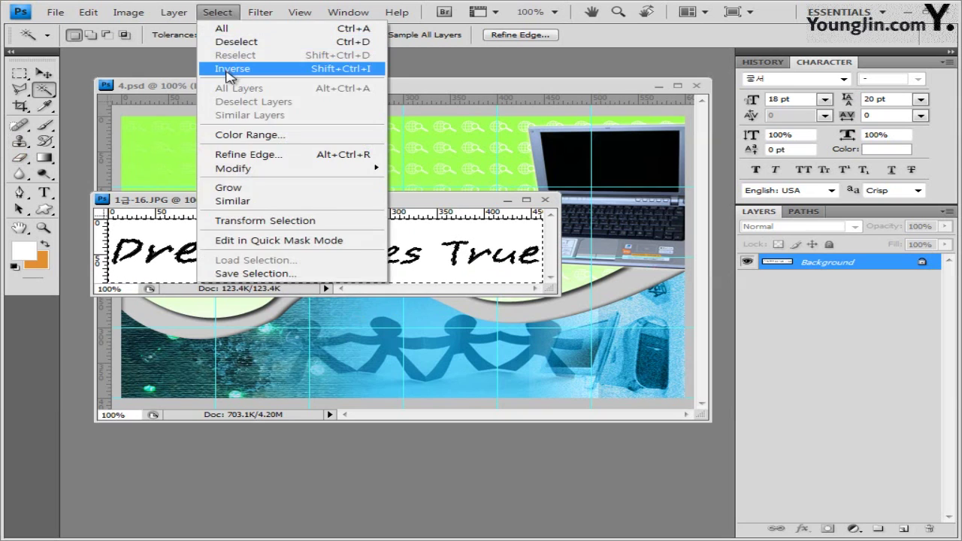
{"action": "left_click", "coordinate": [236, 64]}
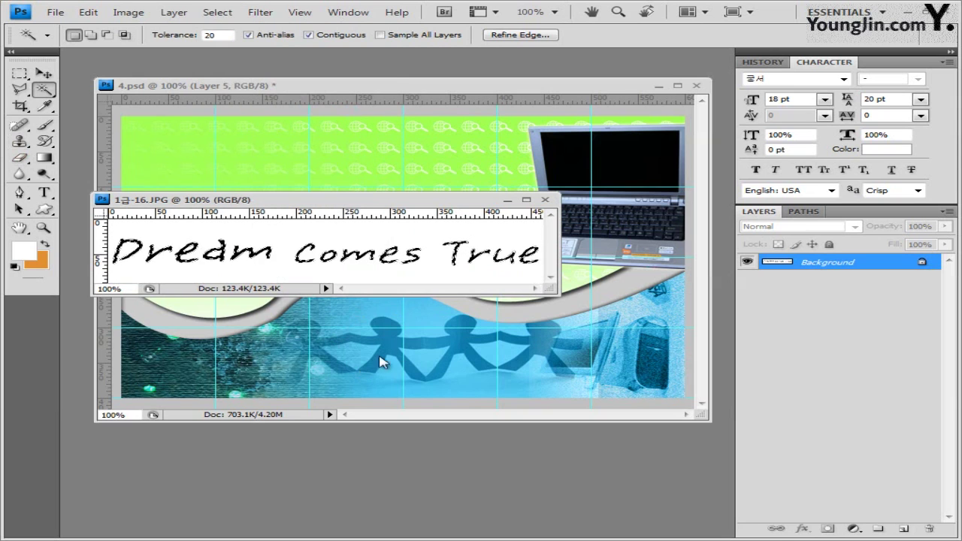
Copy the lettering, close 1급-16.JPG, paste it into 4.psd, tilt it slightly counterclockwise and place it above the grey wave.
{"action": "left_click", "coordinate": [547, 201]}
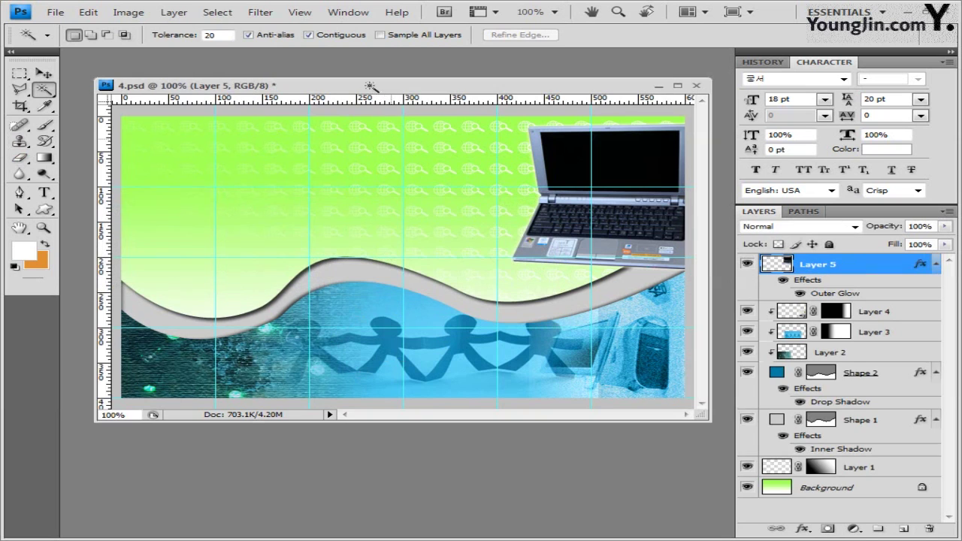
{"action": "key", "text": "ctrl+v"}
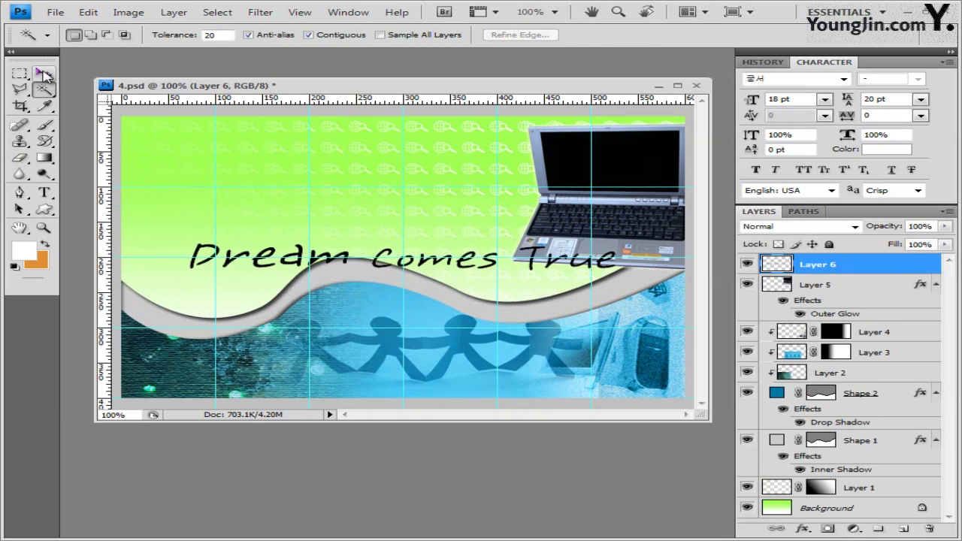
{"action": "key", "text": "v"}
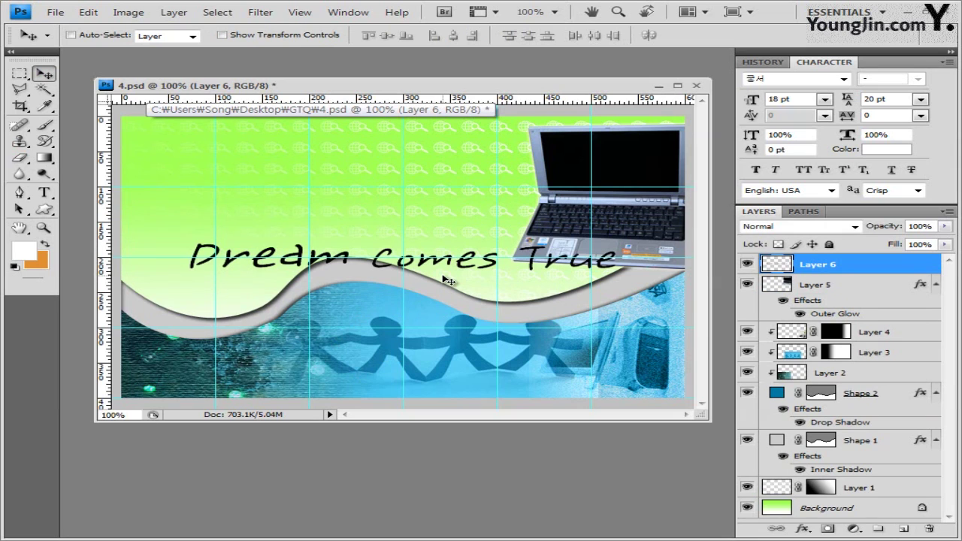
{"action": "key", "text": "ctrl+t"}
{"action": "left_click_drag", "start_coordinate": [449, 281], "coordinate": [453, 268]}
{"action": "key", "text": "Return"}
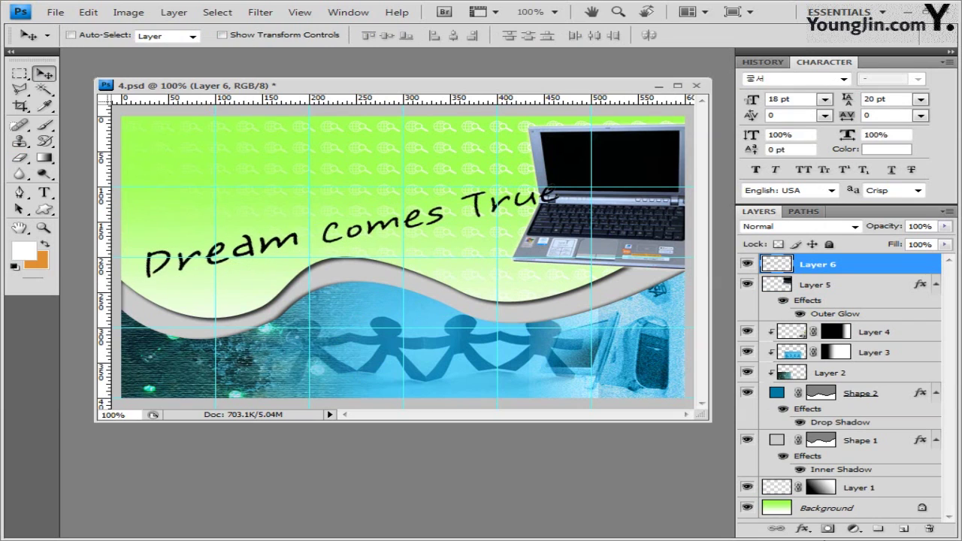
Add a Drop Shadow effect with its default settings to the "Dream Comes True" lettering layer.
{"action": "left_click", "coordinate": [802, 529]}
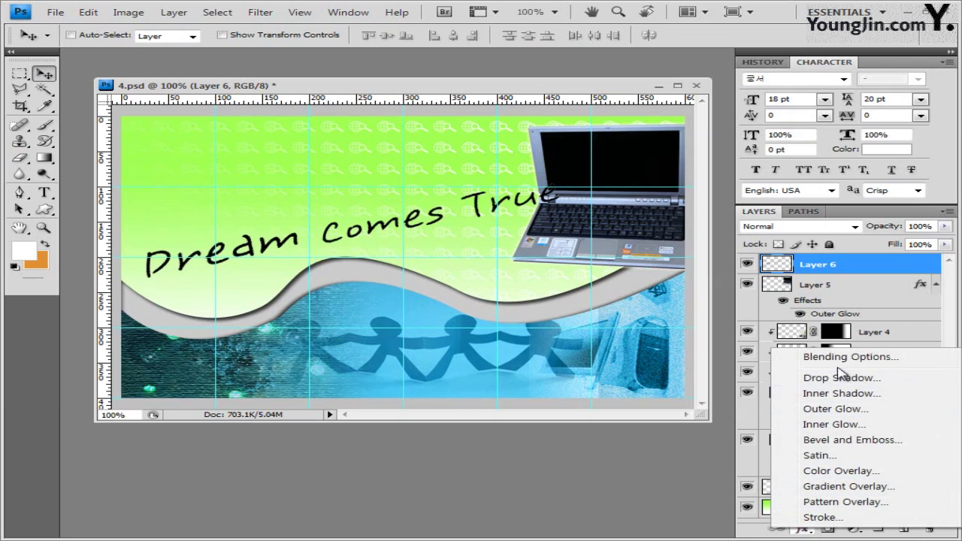
{"action": "left_click", "coordinate": [818, 380]}
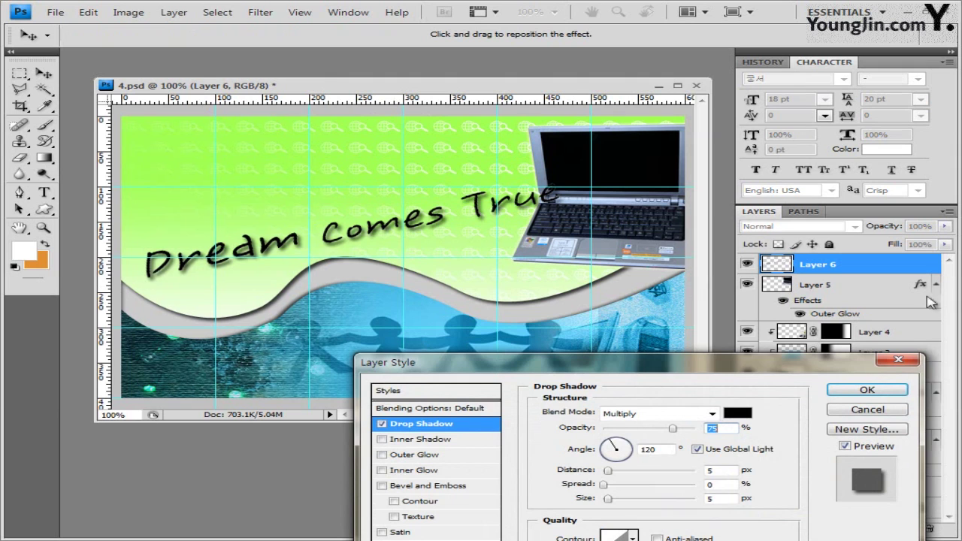
{"action": "left_click_drag", "start_coordinate": [854, 364], "coordinate": [818, 161]}
{"action": "left_click", "coordinate": [836, 254]}
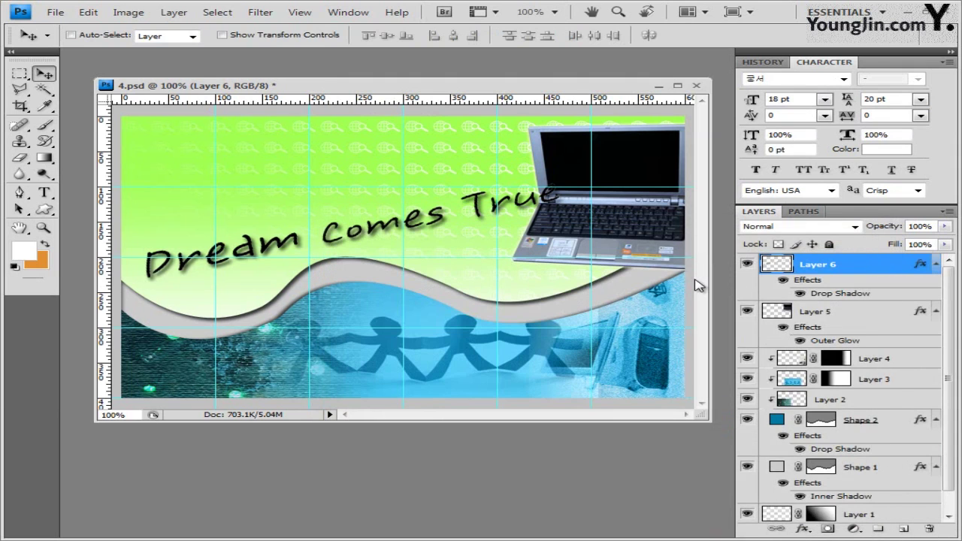
Add an Outer Glow effect with a size of 10 px to the lettering layer.
{"action": "left_click", "coordinate": [803, 529]}
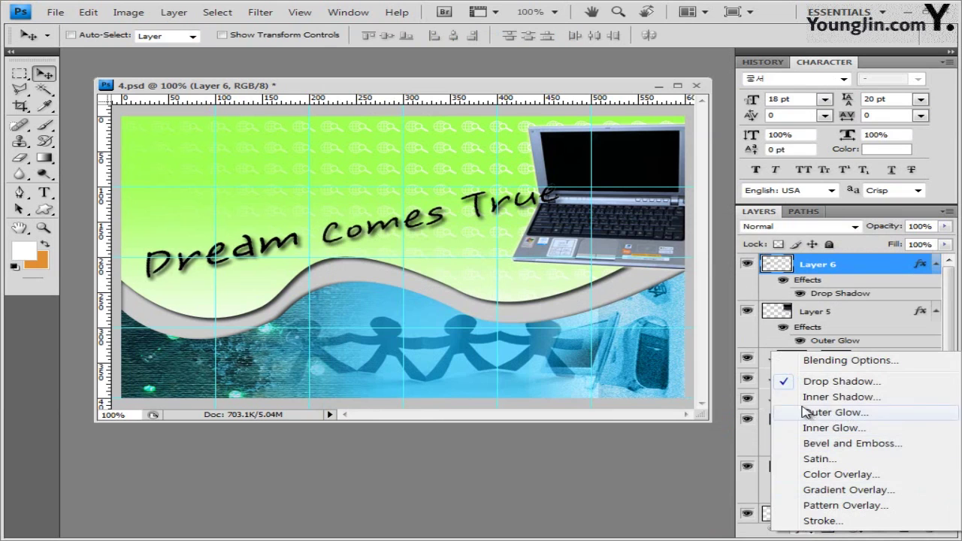
{"action": "left_click", "coordinate": [839, 413]}
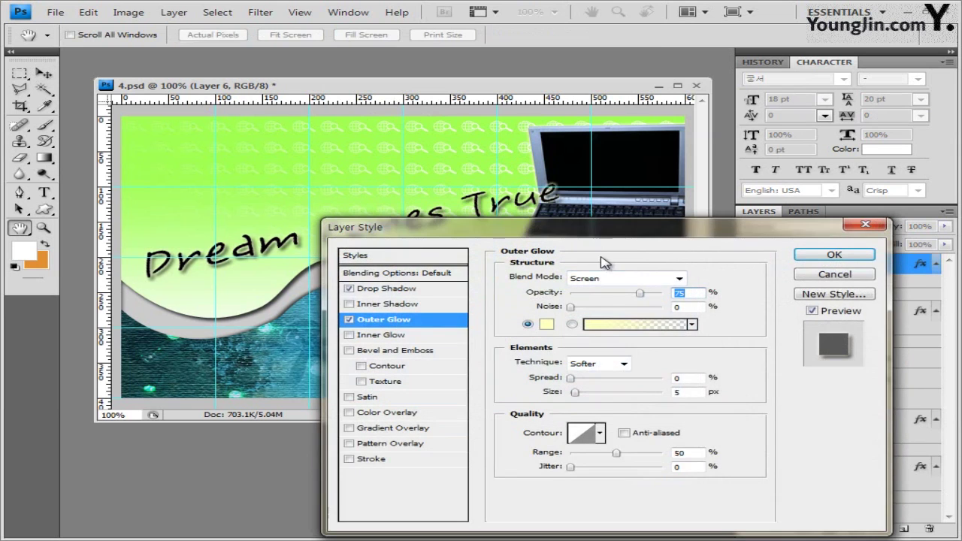
{"action": "left_click_drag", "start_coordinate": [632, 238], "coordinate": [612, 212]}
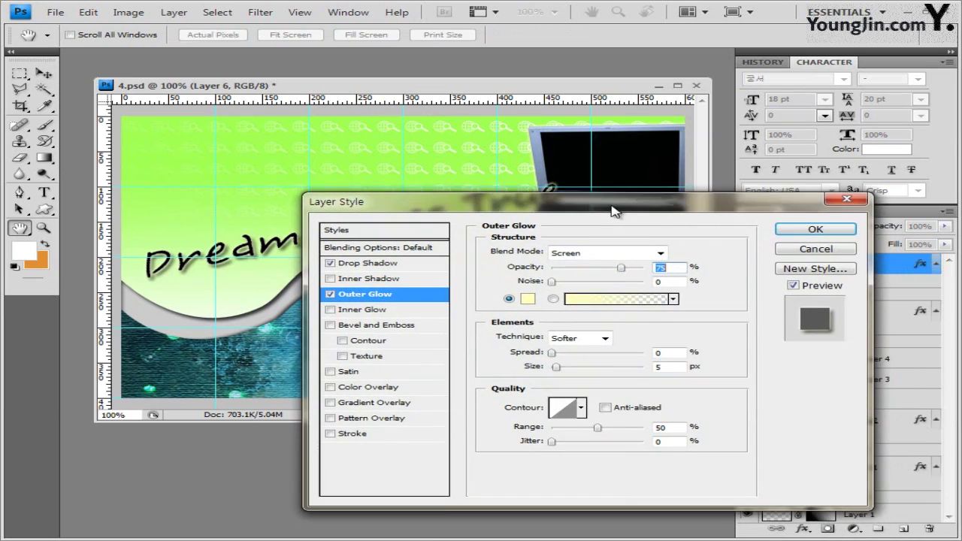
{"action": "left_click", "coordinate": [674, 366]}
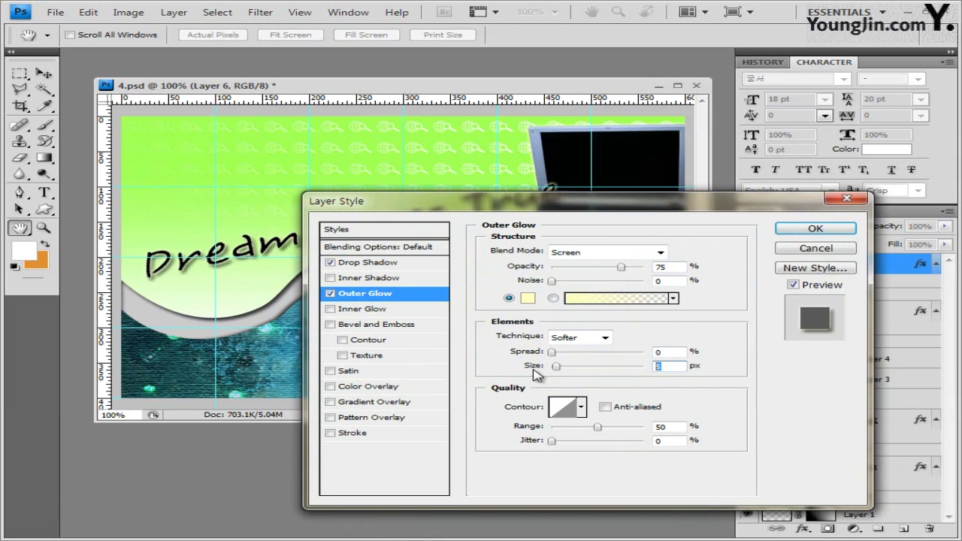
{"action": "type", "text": "10"}
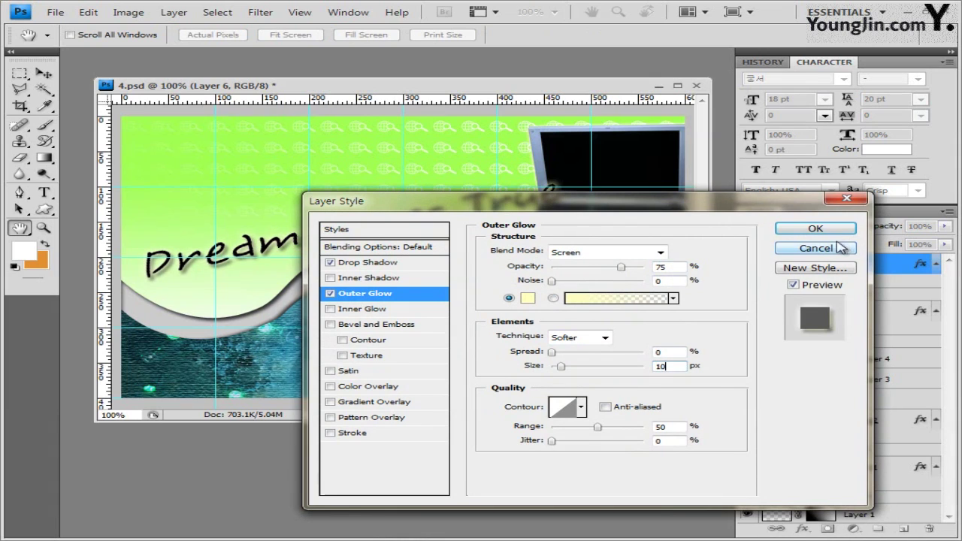
{"action": "left_click", "coordinate": [816, 228]}
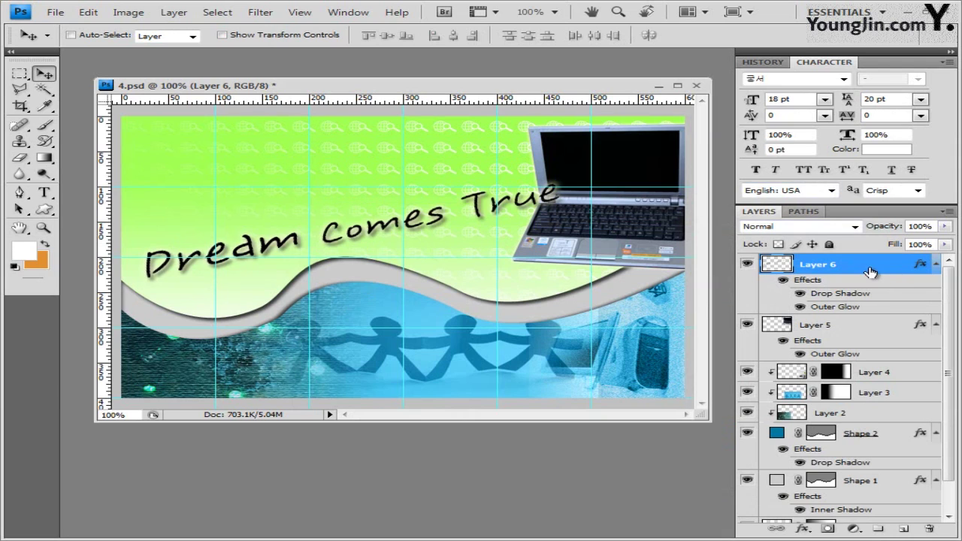
Add a Hue/Saturation adjustment layer above the lettering with Colorize on, Saturation 100 and Lightness +45.
{"action": "left_click", "coordinate": [854, 530]}
{"action": "left_click", "coordinate": [862, 381]}
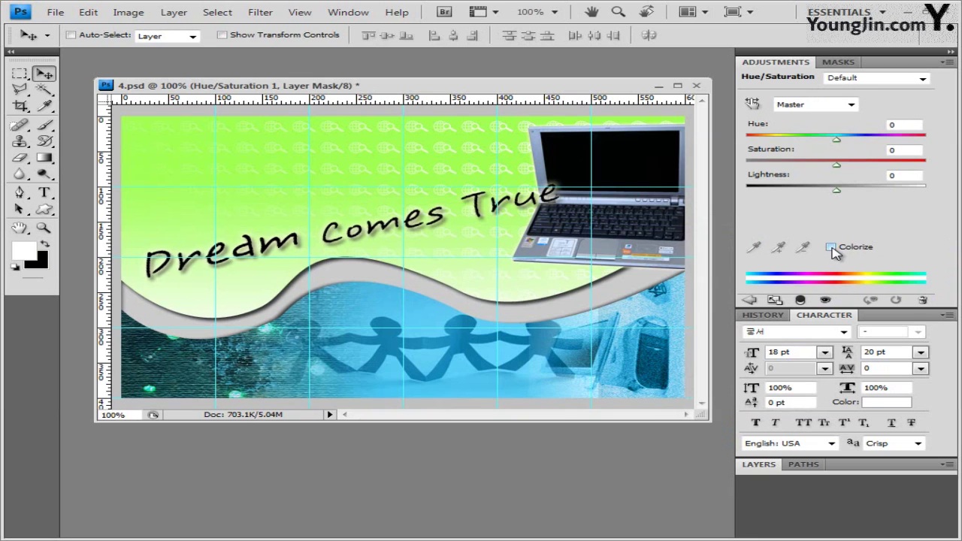
{"action": "left_click", "coordinate": [831, 248]}
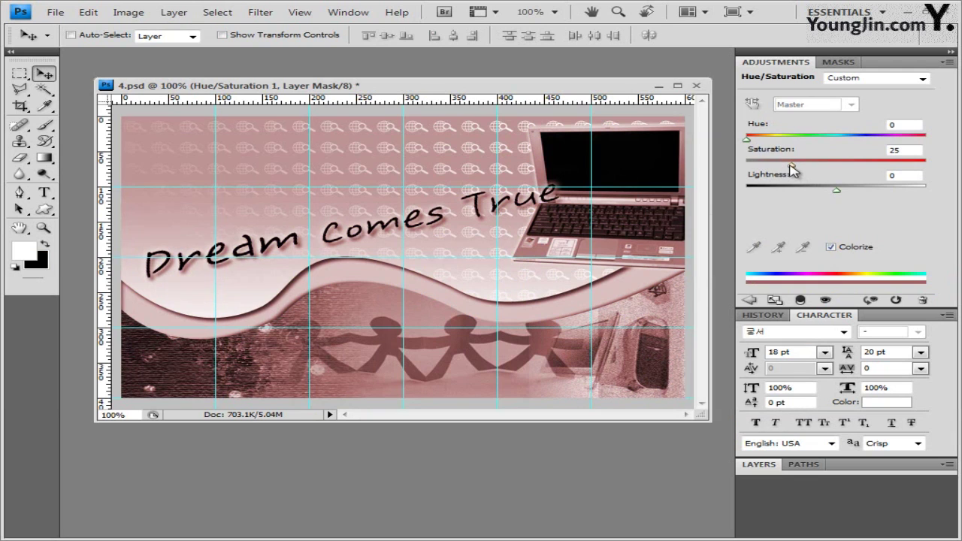
{"action": "left_click_drag", "start_coordinate": [793, 171], "coordinate": [943, 161]}
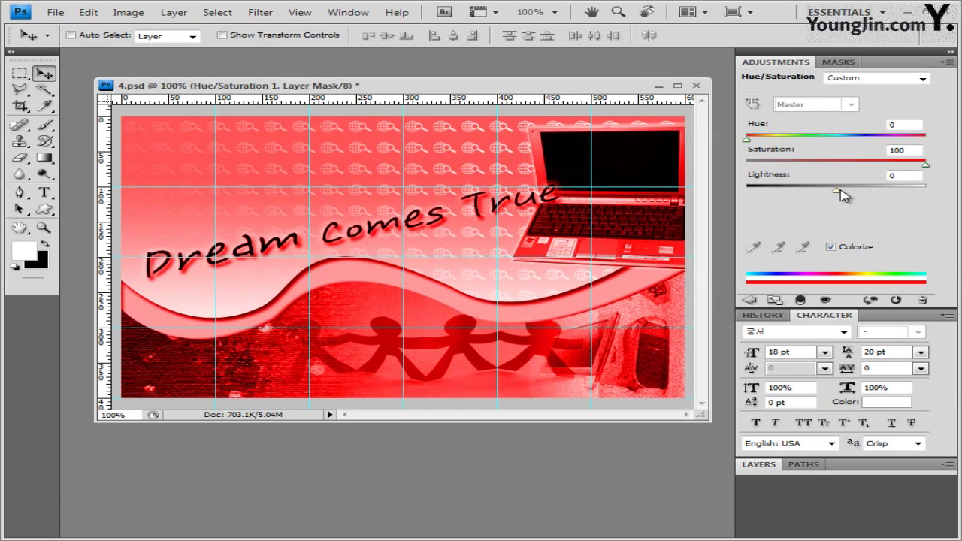
{"action": "left_click_drag", "start_coordinate": [842, 194], "coordinate": [880, 194]}
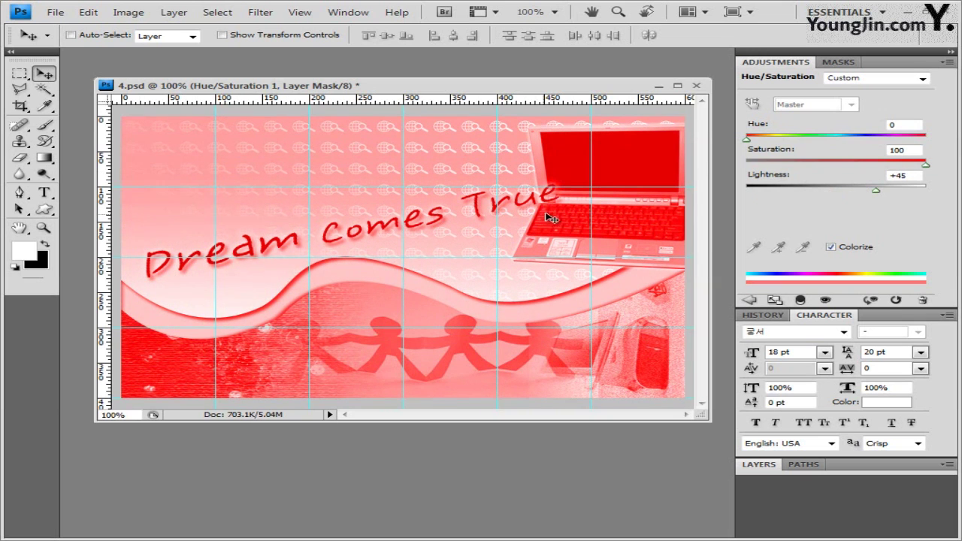
Close the Adjustments and Masks group and clip the Hue/Saturation layer to the lettering layer.
{"action": "left_click", "coordinate": [950, 62]}
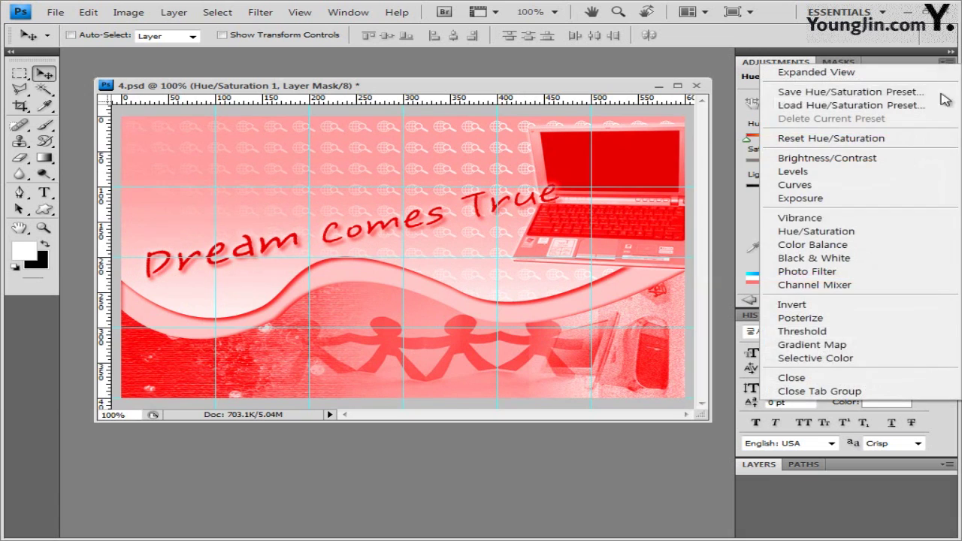
{"action": "left_click", "coordinate": [922, 392]}
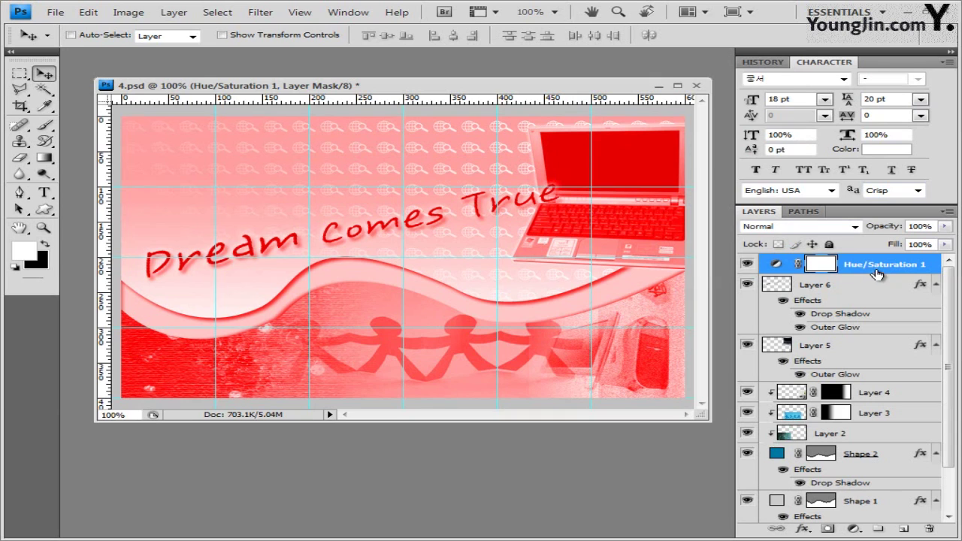
{"action": "left_click_drag", "start_coordinate": [890, 271], "coordinate": [866, 276]}
{"action": "left_click", "coordinate": [866, 276], "text": "alt"}
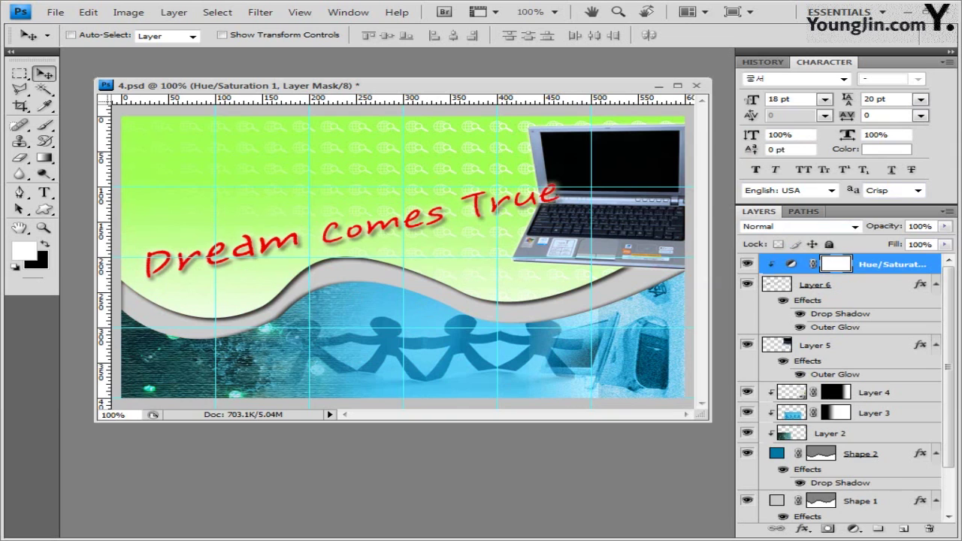
Open 1급-17.JPG in its own floating window and move the window lower over 4.psd.
{"action": "key", "text": "alt+Tab"}
{"action": "left_click", "coordinate": [733, 375]}
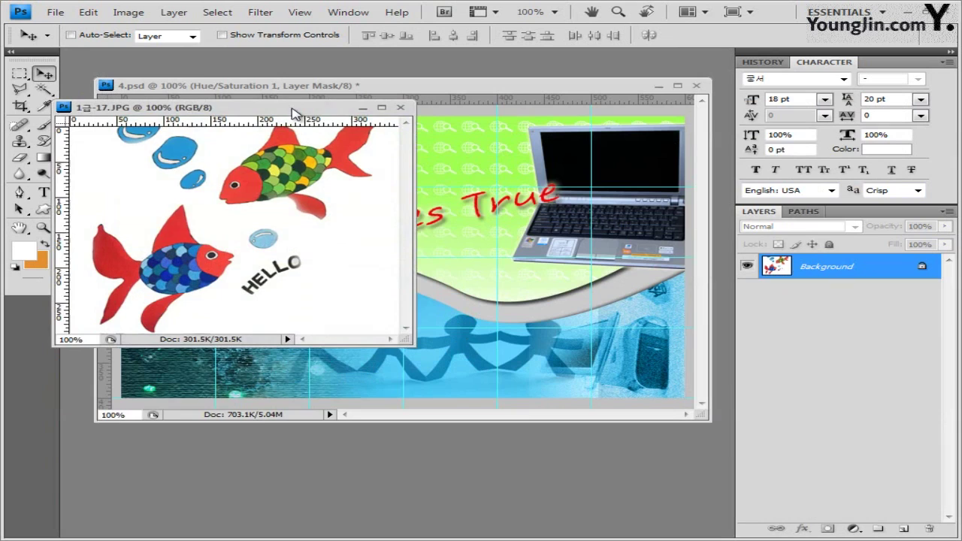
{"action": "left_click_drag", "start_coordinate": [294, 112], "coordinate": [294, 229]}
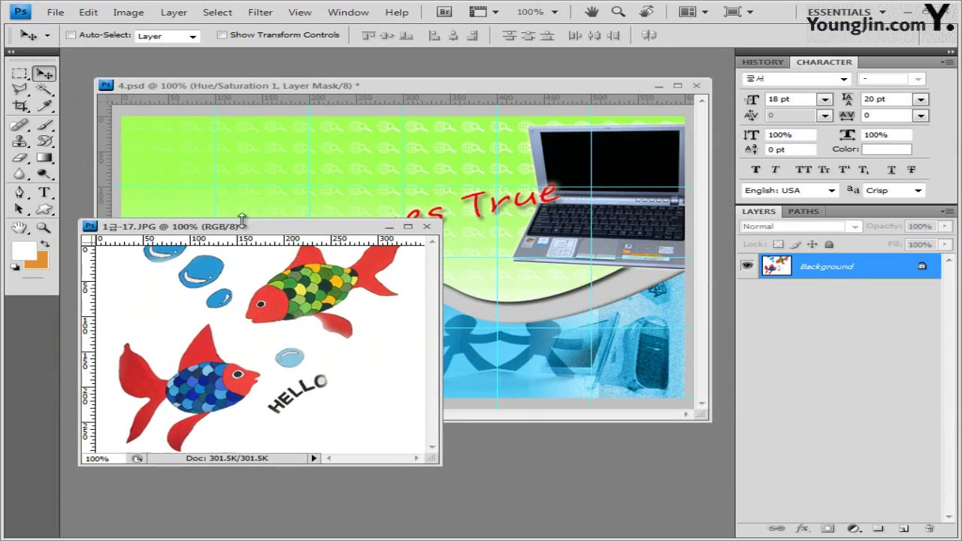
Select the white background around the fish artwork with the Magic Wand and invert the selection.
{"action": "left_click", "coordinate": [45, 90]}
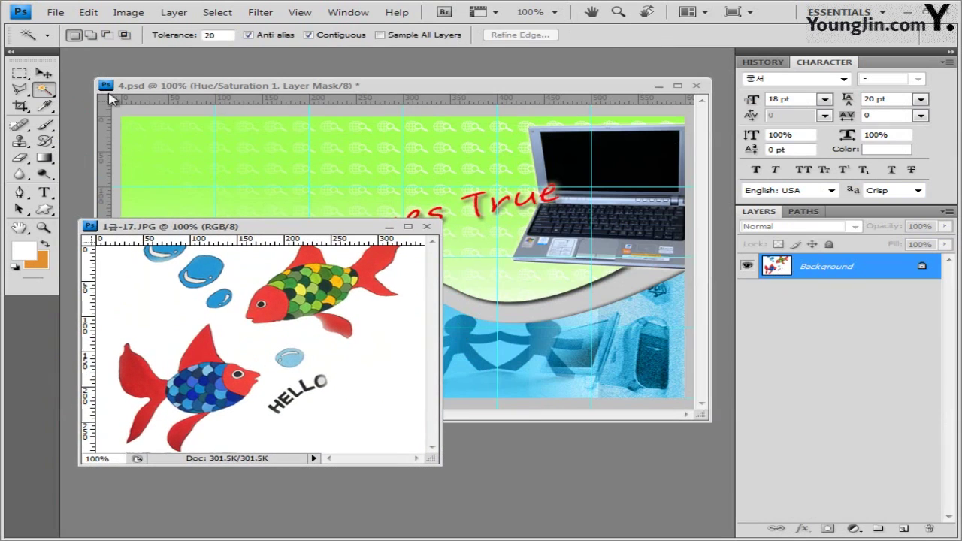
{"action": "left_click", "coordinate": [167, 319]}
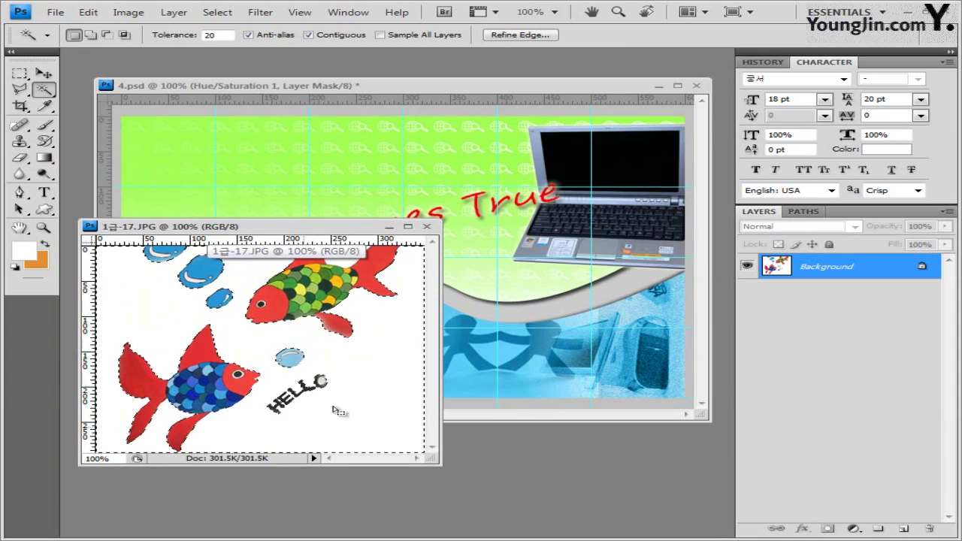
{"action": "left_click", "coordinate": [217, 12]}
{"action": "left_click", "coordinate": [240, 69]}
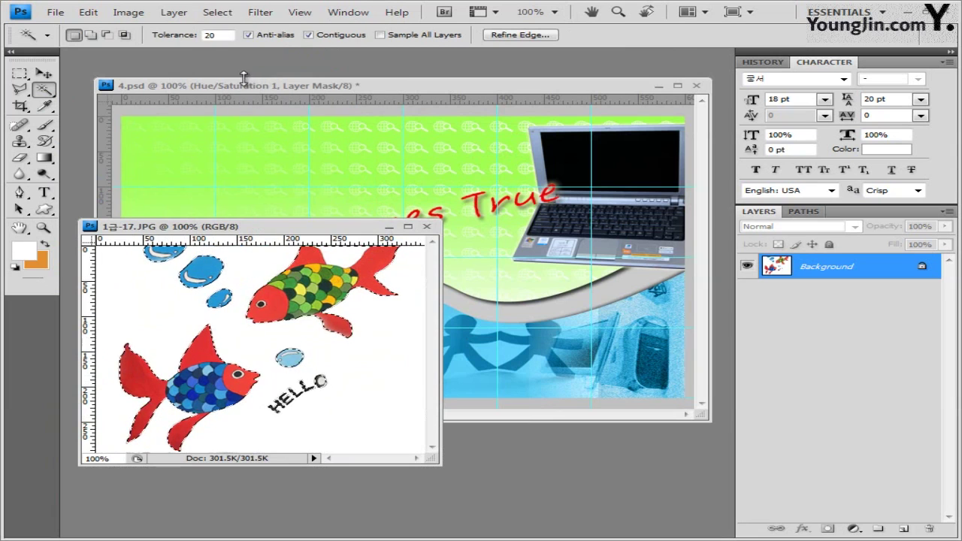
Copy the selected fish artwork, close 1급-17.JPG without changes and paste the artwork into 4.psd.
{"action": "left_click", "coordinate": [427, 227]}
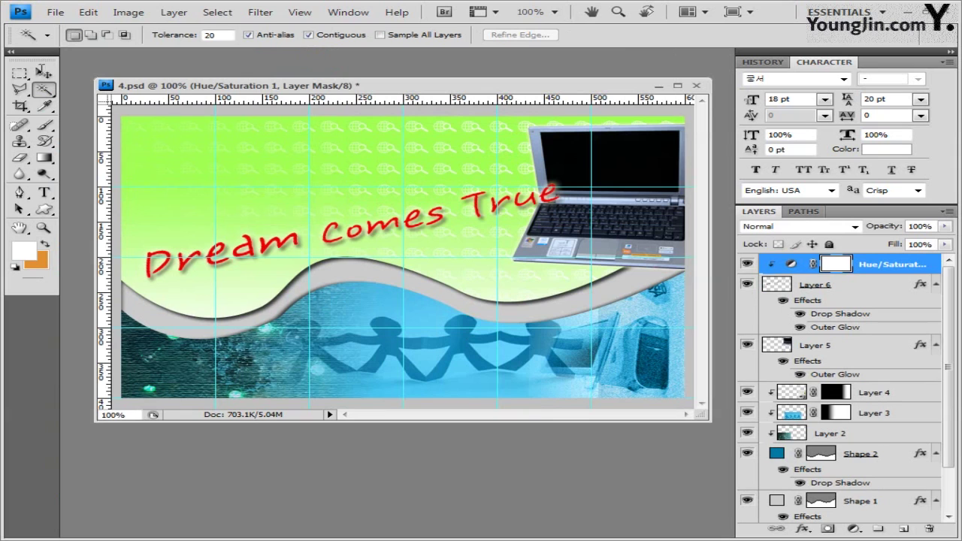
{"action": "left_click", "coordinate": [43, 74]}
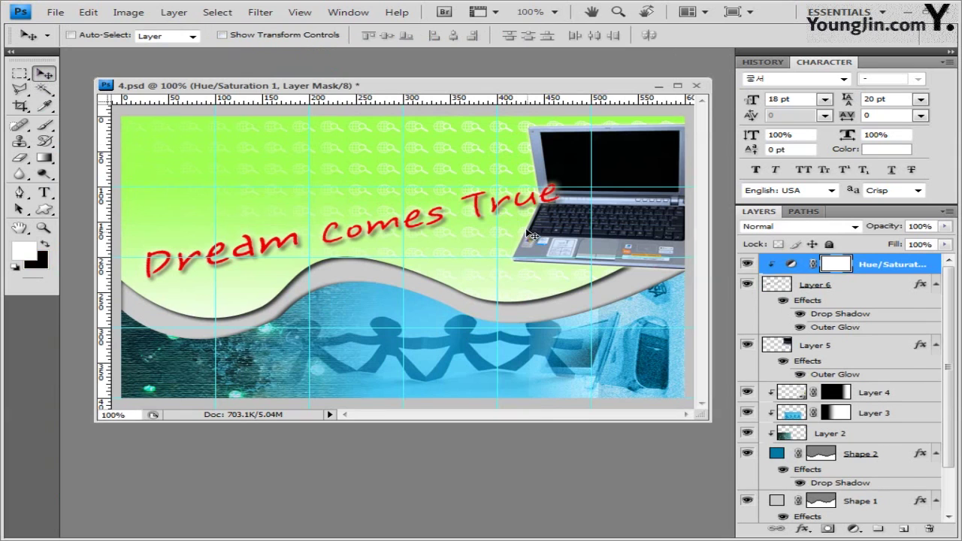
{"action": "key", "text": "ctrl+v"}
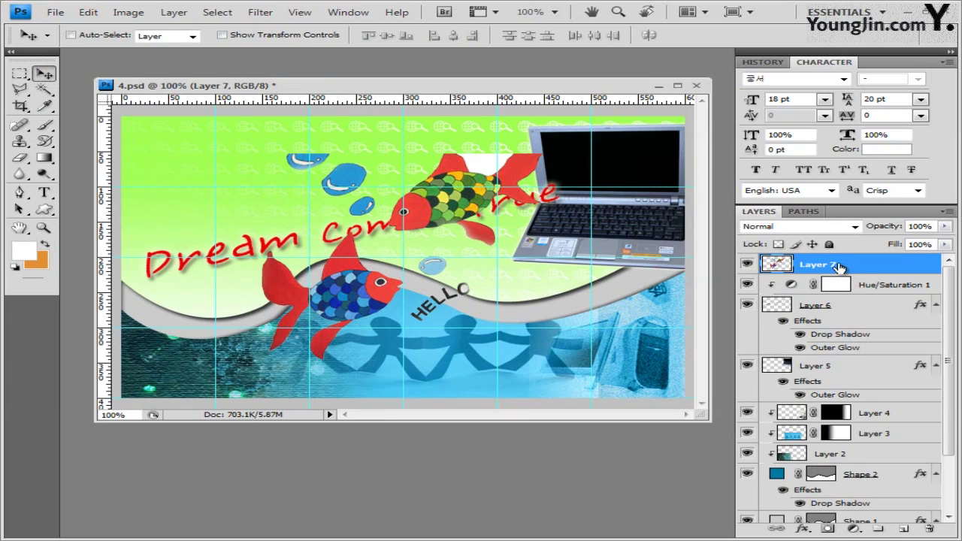
Collapse the lettering layer's effects, place the fish layer directly beneath the lettering layer and shift the fish left on the canvas.
{"action": "left_click", "coordinate": [938, 305]}
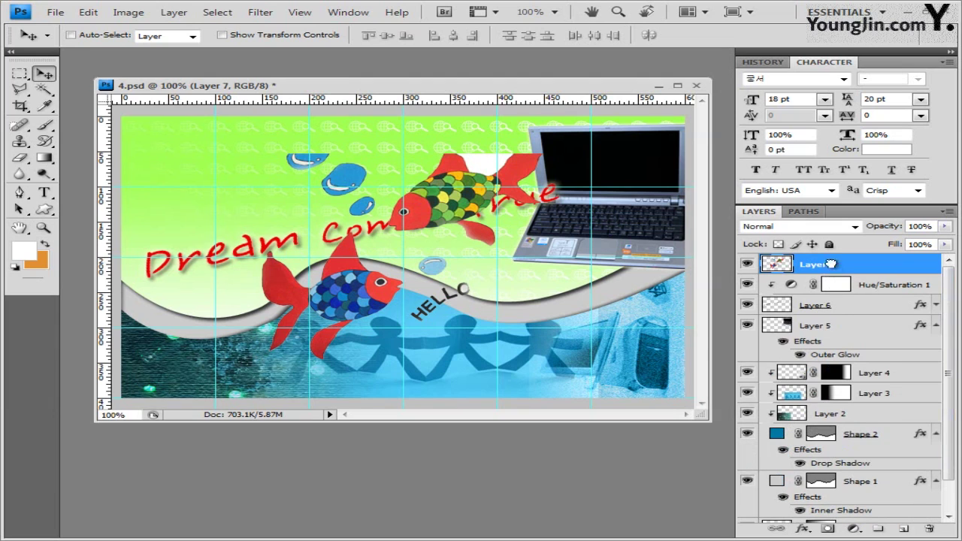
{"action": "left_click_drag", "start_coordinate": [832, 264], "coordinate": [831, 311]}
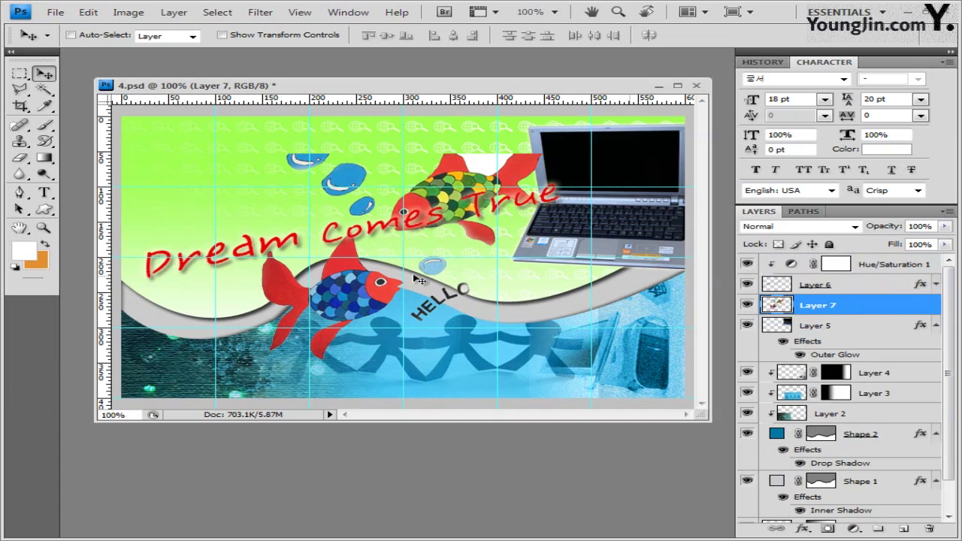
{"action": "left_click_drag", "start_coordinate": [366, 300], "coordinate": [255, 295]}
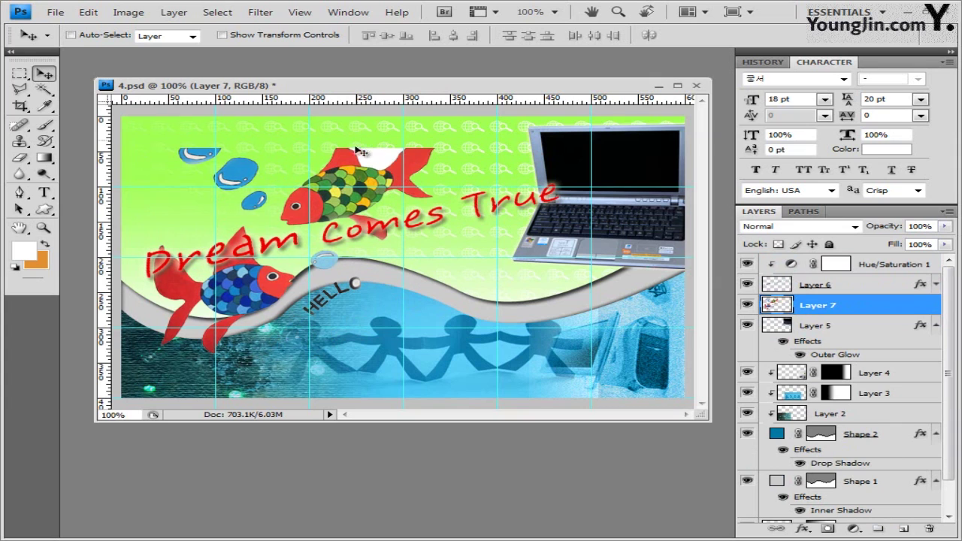
Delete the leftover white area between the green fish's upper fin and tail with the Magic Wand, and deselect.
{"action": "left_click", "coordinate": [44, 89]}
{"action": "left_click", "coordinate": [374, 156]}
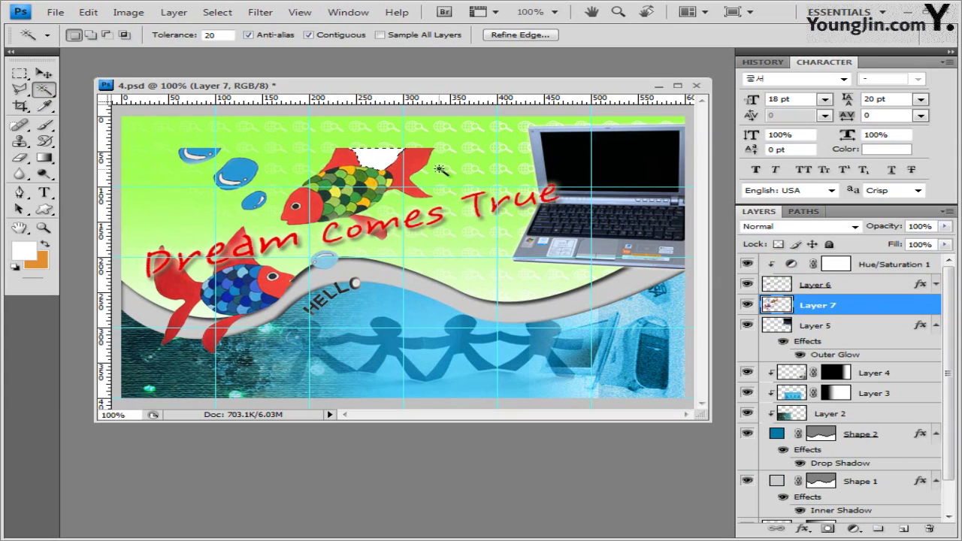
{"action": "key", "text": "Delete"}
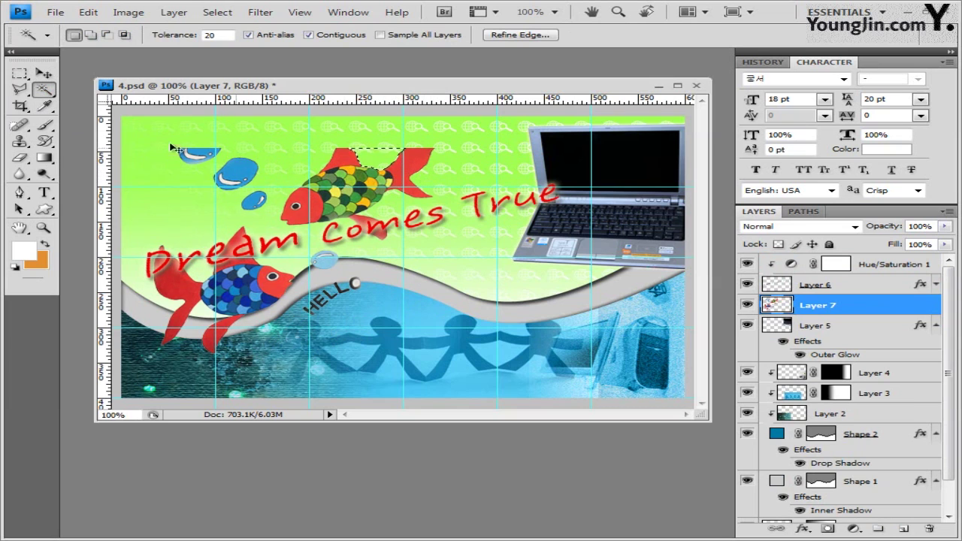
{"action": "key", "text": "ctrl+d"}
Scale the fish layer to 80.6% and place it in the upper-left corner of the composition.
{"action": "left_click", "coordinate": [44, 73]}
{"action": "left_click_drag", "start_coordinate": [334, 200], "coordinate": [317, 174]}
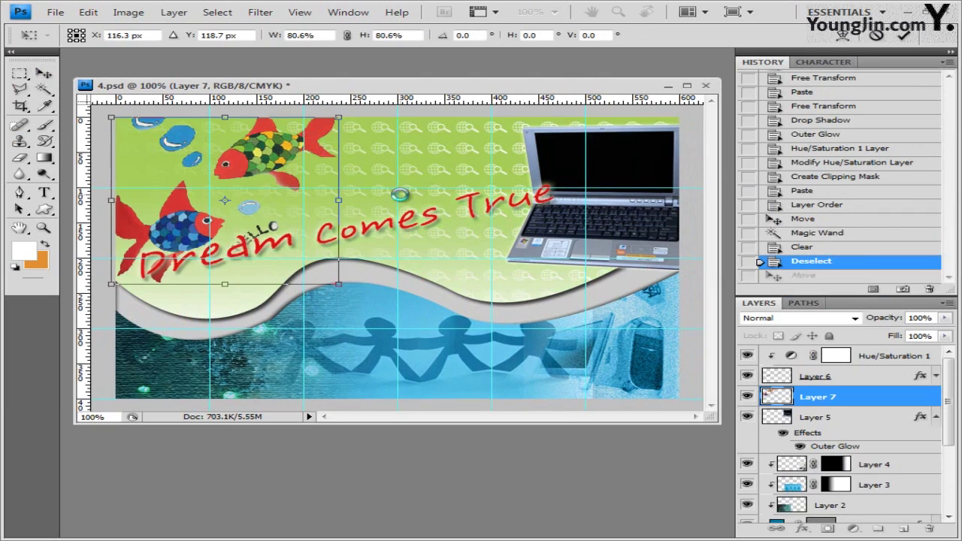
{"action": "key", "text": "Return"}
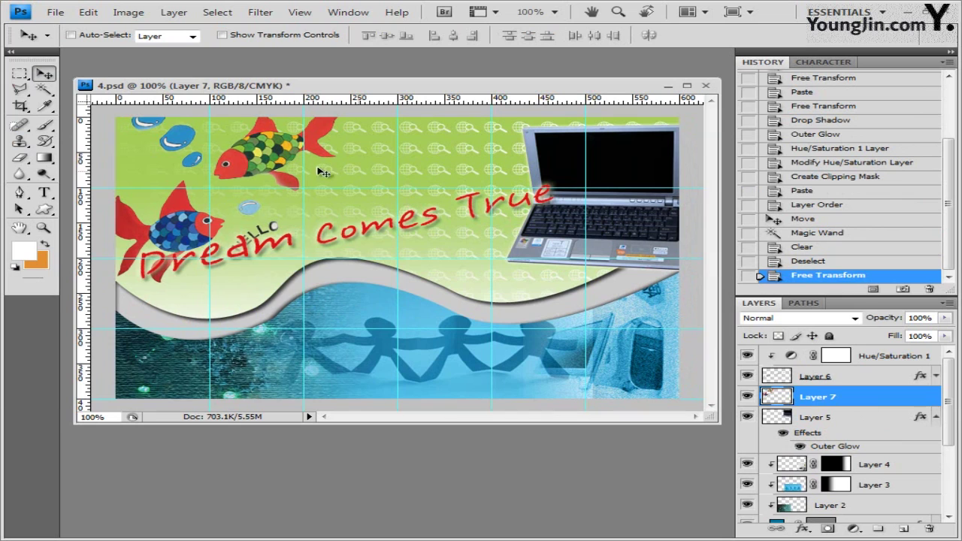
Set the Custom Shape tool to create shape layers and replace its shape set with Talk Bubbles.
{"action": "left_click", "coordinate": [41, 212]}
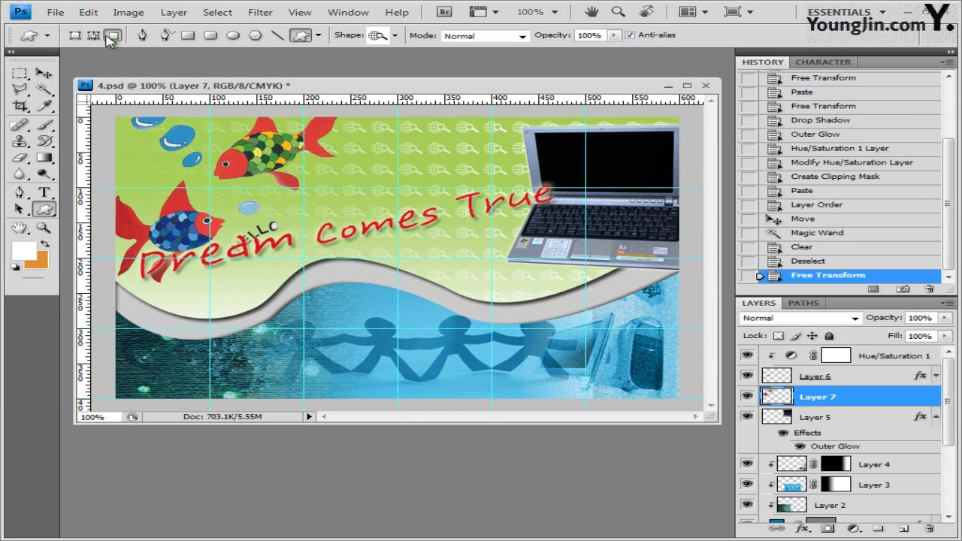
{"action": "left_click", "coordinate": [75, 36]}
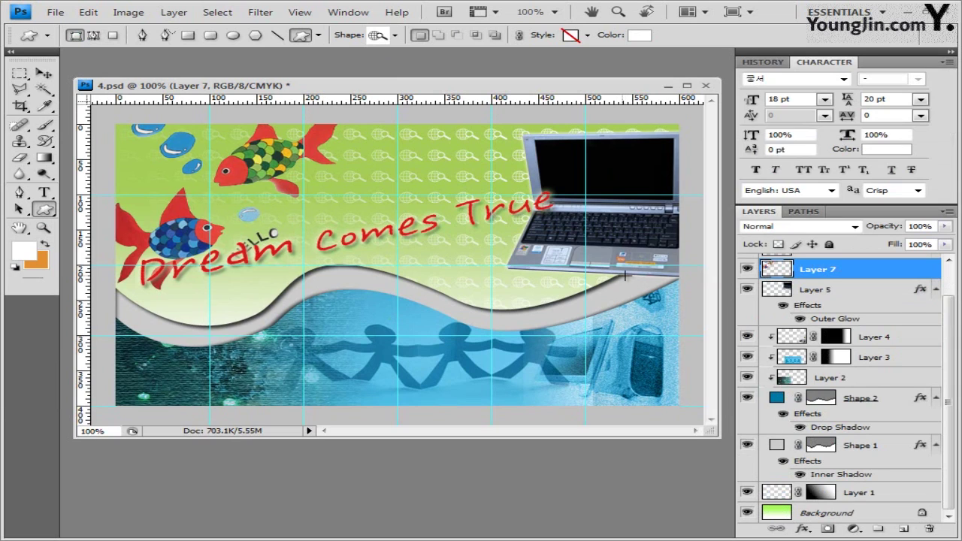
{"action": "left_click", "coordinate": [396, 35]}
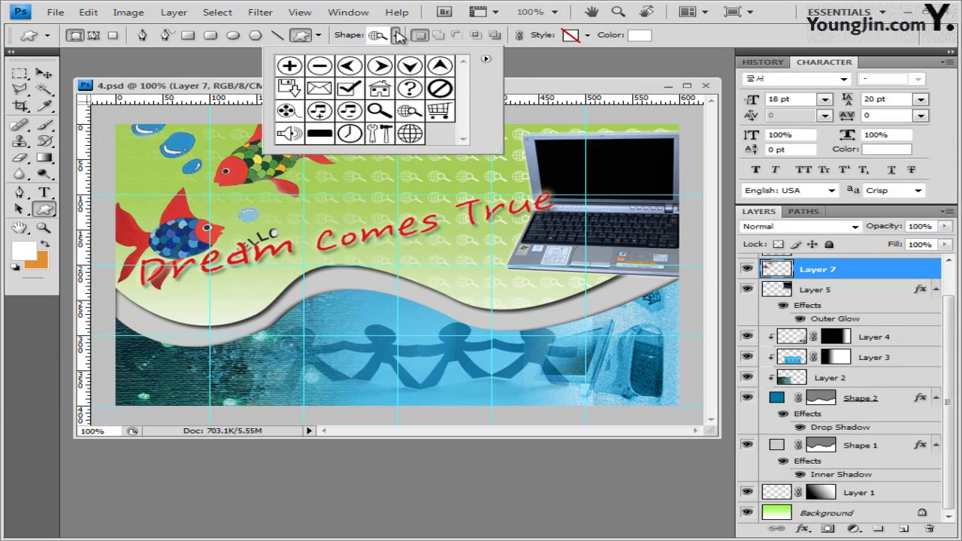
{"action": "left_click", "coordinate": [487, 61]}
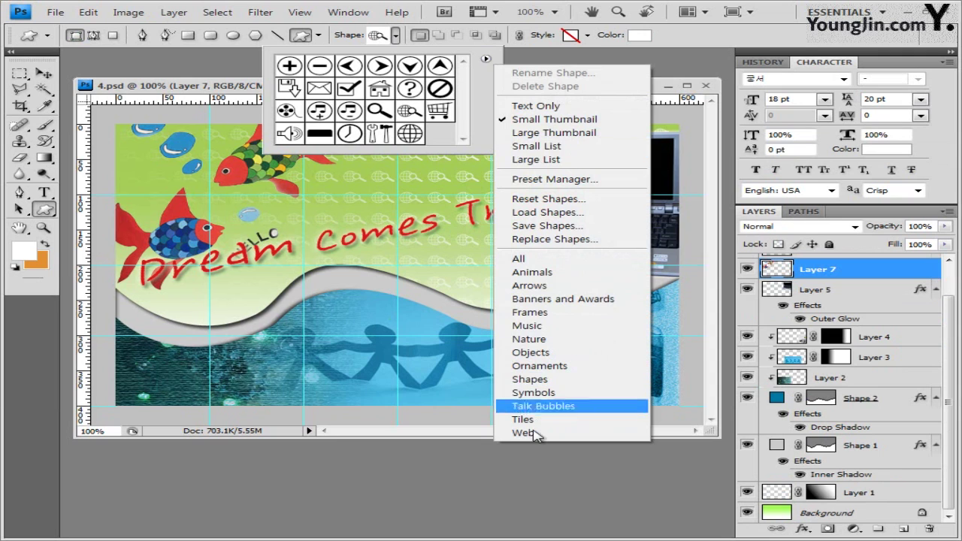
{"action": "left_click", "coordinate": [556, 403]}
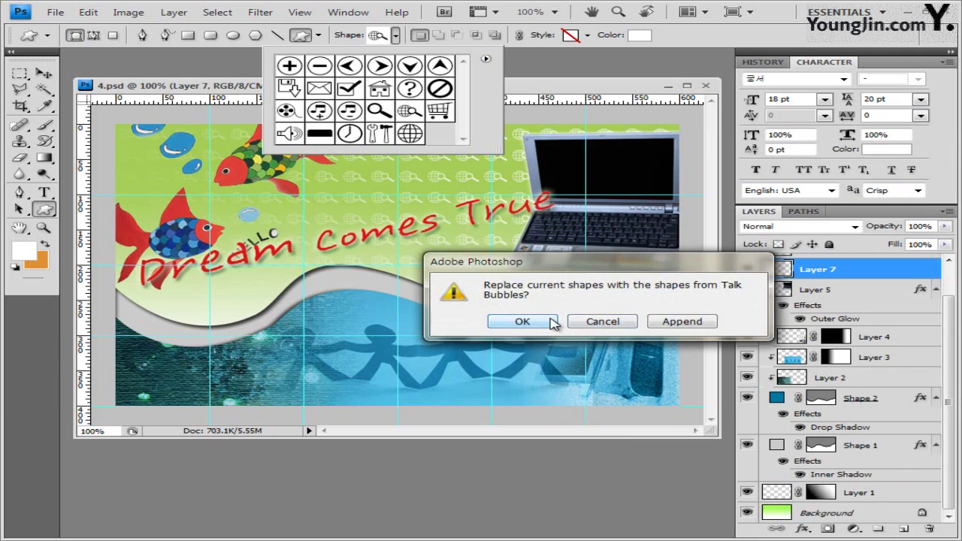
{"action": "left_click", "coordinate": [523, 321]}
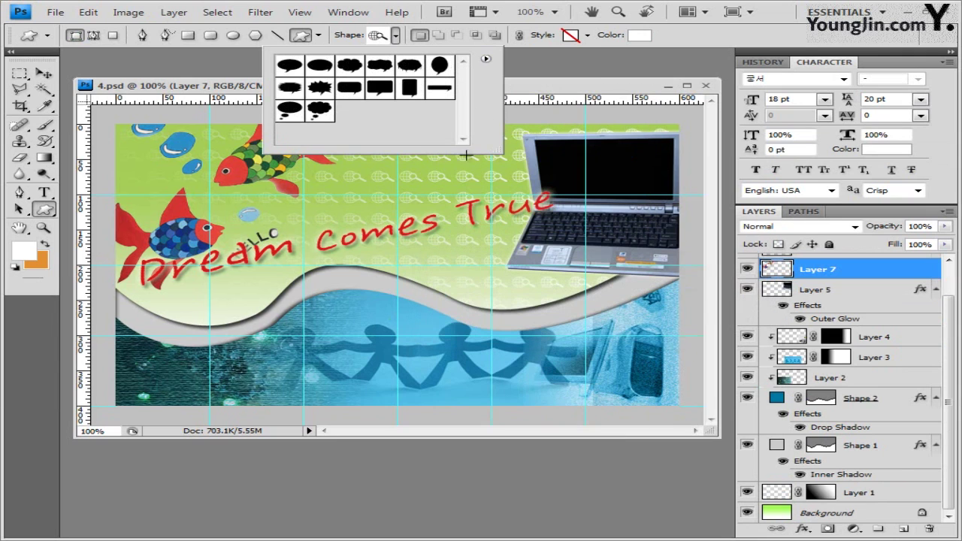
Draw a rectangular talk bubble about 130 px wide just below the laptop and fill it with colour 5be300.
{"action": "left_click", "coordinate": [385, 100]}
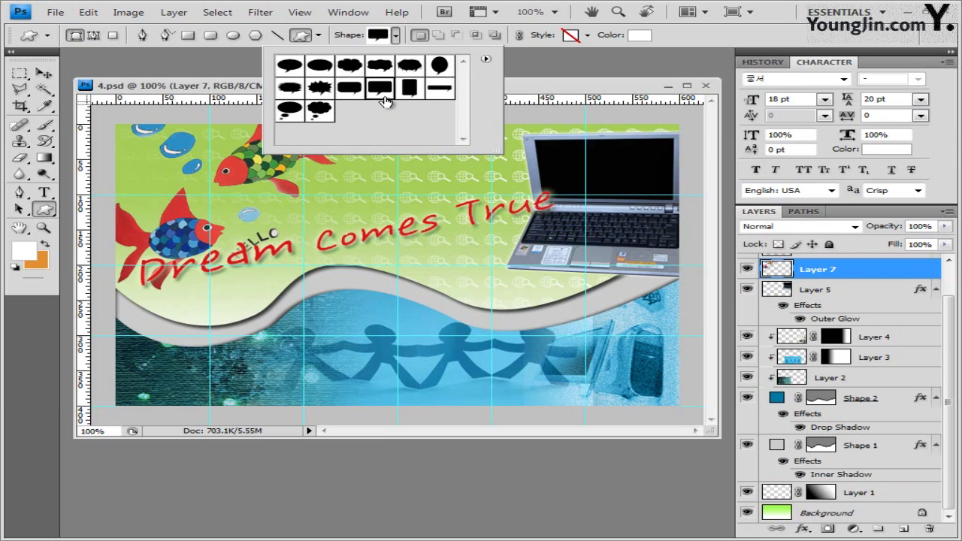
{"action": "left_click", "coordinate": [539, 93]}
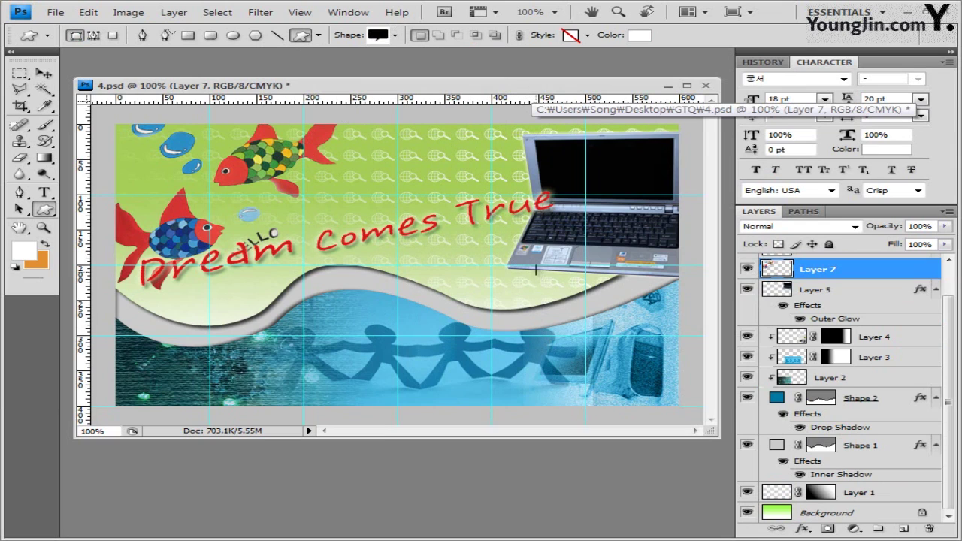
{"action": "left_click_drag", "start_coordinate": [537, 268], "coordinate": [658, 293]}
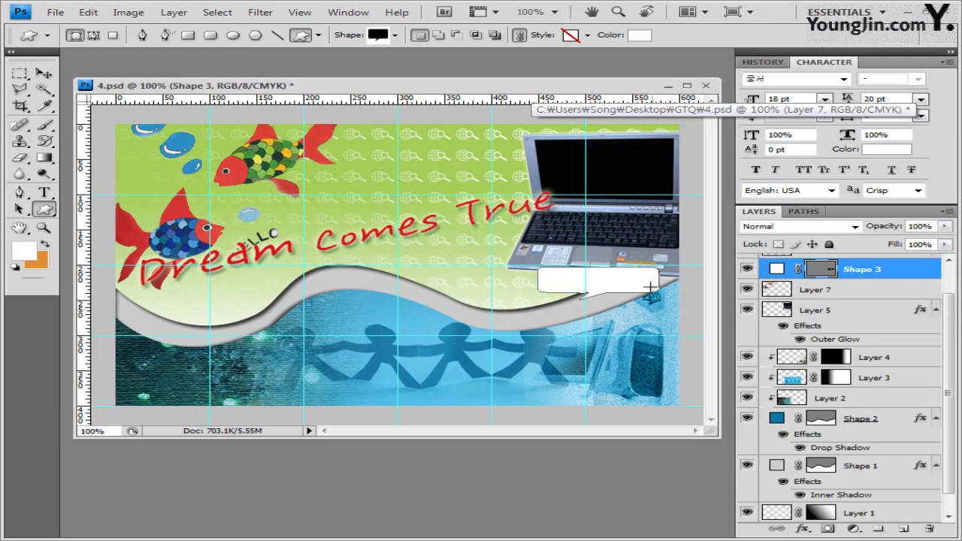
{"action": "left_click", "coordinate": [588, 35]}
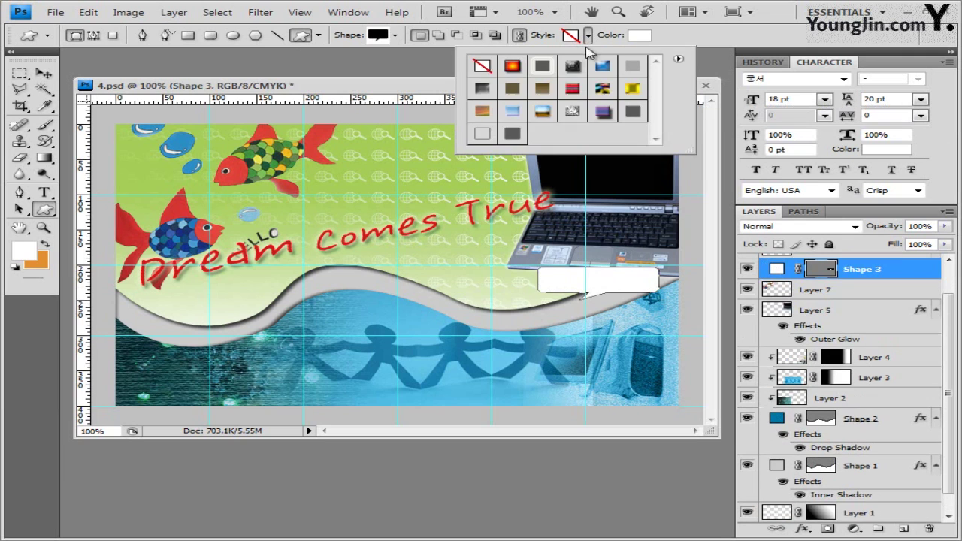
{"action": "left_click", "coordinate": [648, 36]}
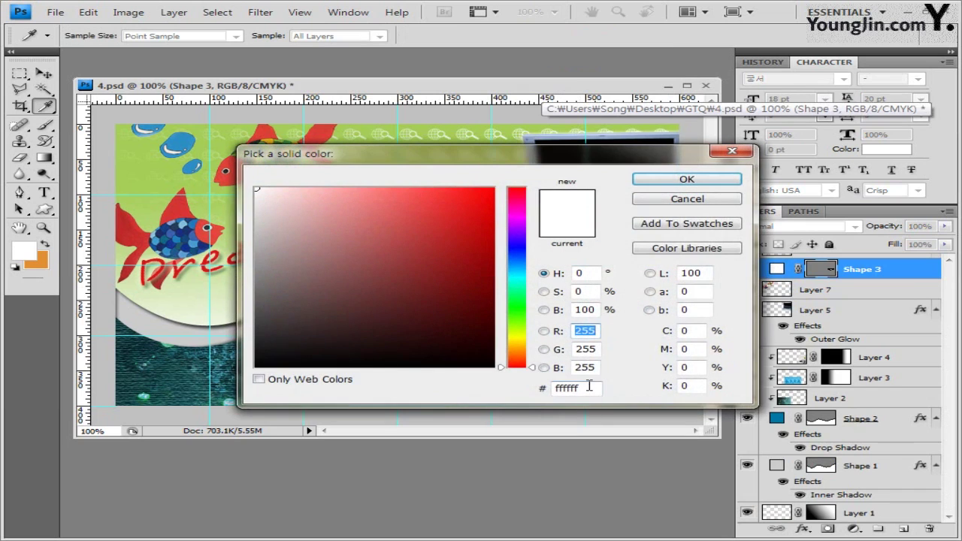
{"action": "double_click", "coordinate": [590, 386]}
{"action": "type", "text": "5be300"}
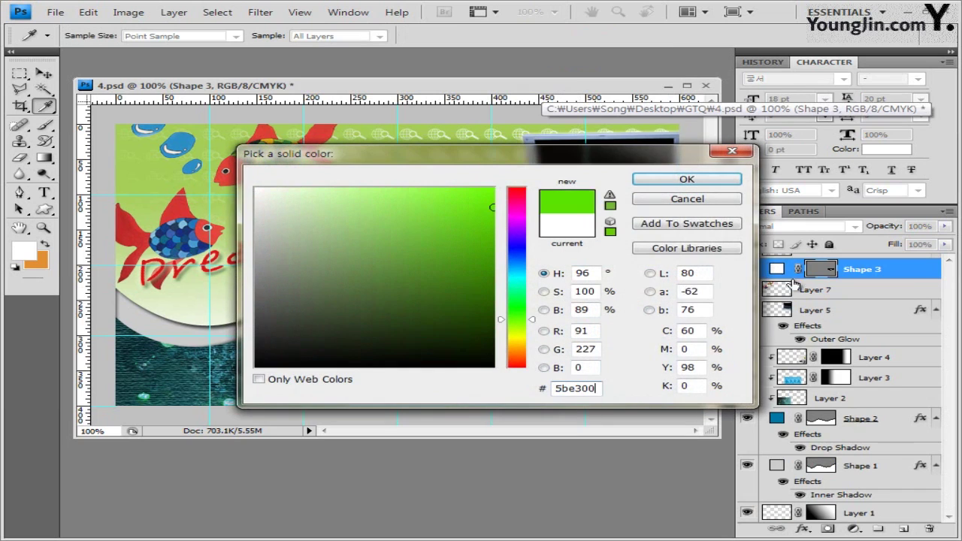
{"action": "left_click", "coordinate": [711, 180]}
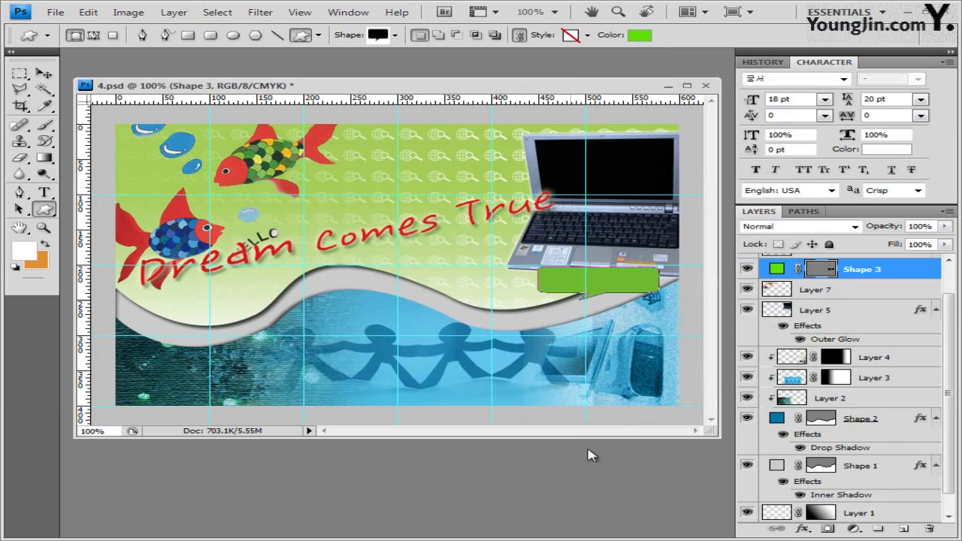
Add a Bevel and Emboss effect to the green talk bubble with Use Global Light switched off.
{"action": "left_click", "coordinate": [807, 531]}
{"action": "left_click", "coordinate": [800, 440]}
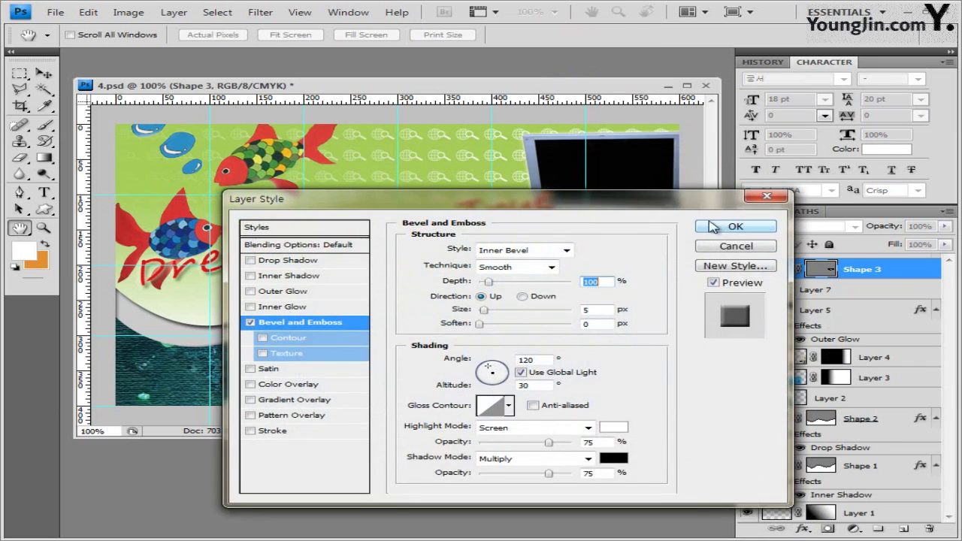
{"action": "left_click_drag", "start_coordinate": [677, 206], "coordinate": [595, 319]}
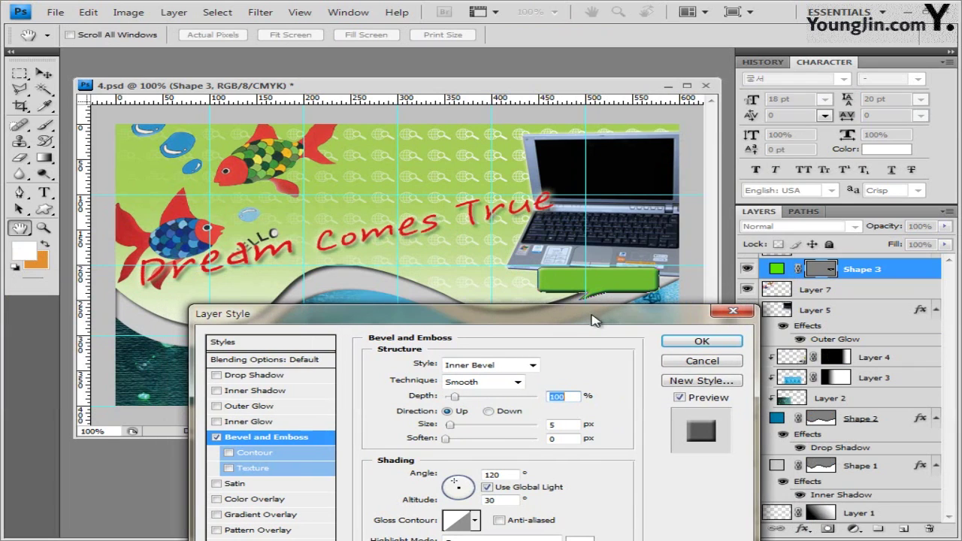
{"action": "left_click", "coordinate": [488, 488]}
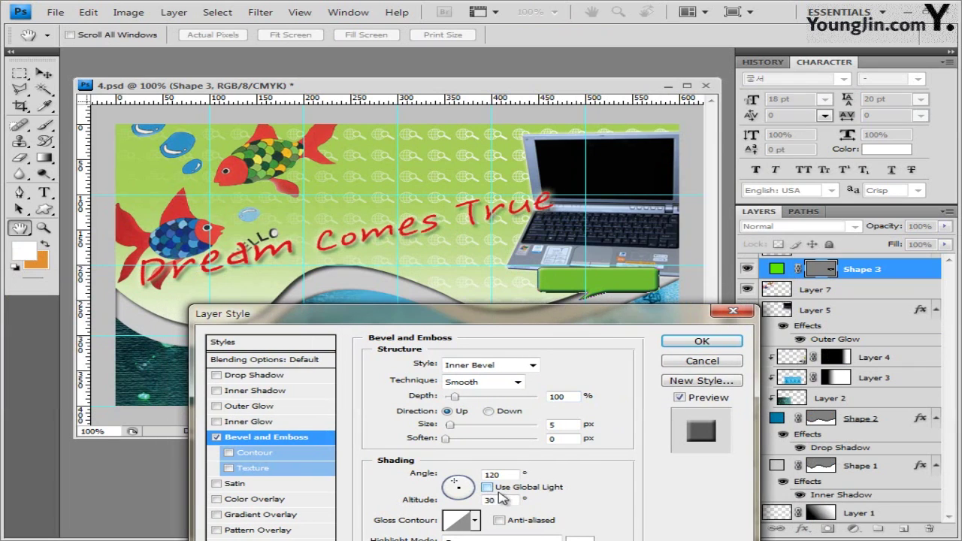
{"action": "left_click", "coordinate": [703, 342]}
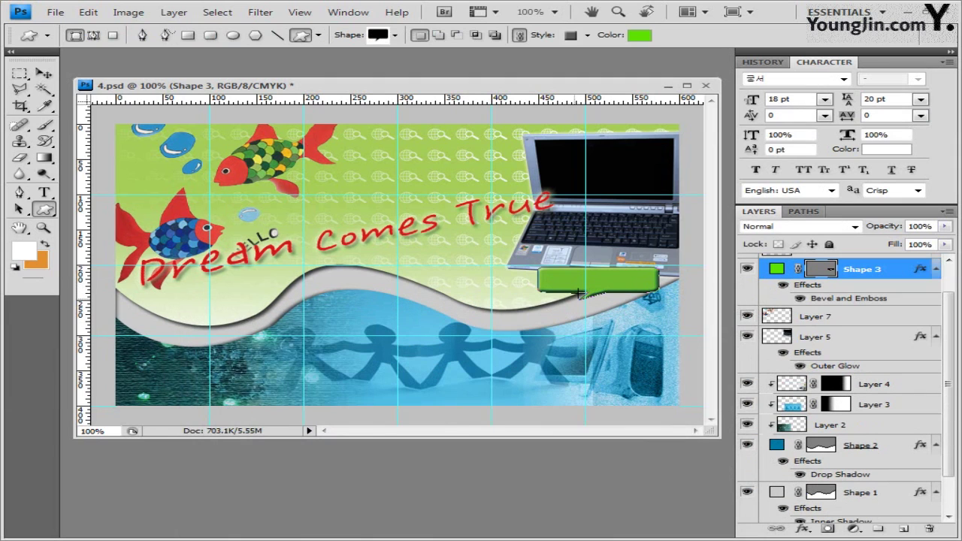
Resize the green bubble to about 116 px wide over the laptop's lower edge and duplicate it twice in an evenly spaced column below.
{"action": "left_click", "coordinate": [44, 73]}
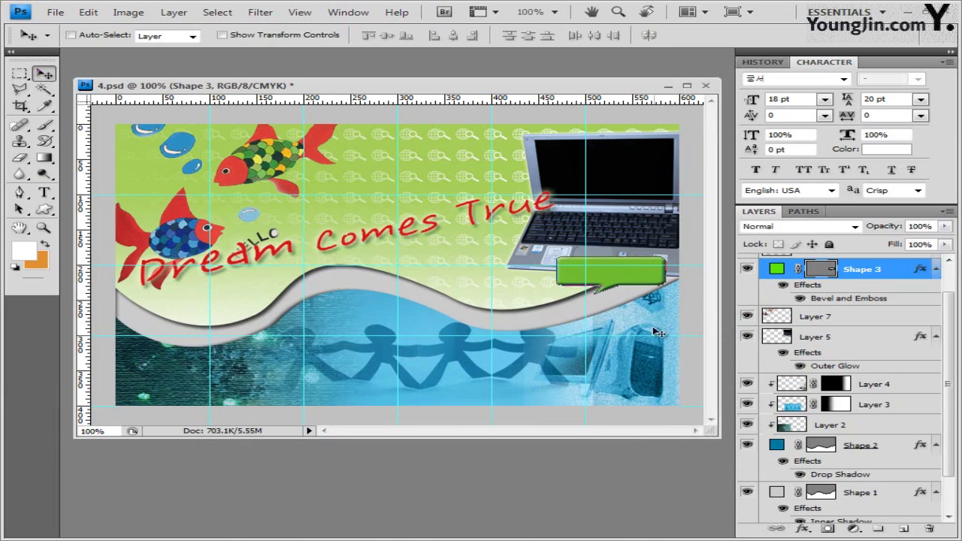
{"action": "left_click_drag", "start_coordinate": [620, 279], "coordinate": [618, 319]}
{"action": "mouse_move", "coordinate": [638, 370]}
{"action": "left_mouse_down"}
{"action": "mouse_move", "coordinate": [640, 424]}
{"action": "mouse_move", "coordinate": [642, 350]}
{"action": "mouse_move", "coordinate": [630, 378]}
{"action": "mouse_move", "coordinate": [626, 367]}
{"action": "left_mouse_up"}
{"action": "key", "text": "ctrl+j"}
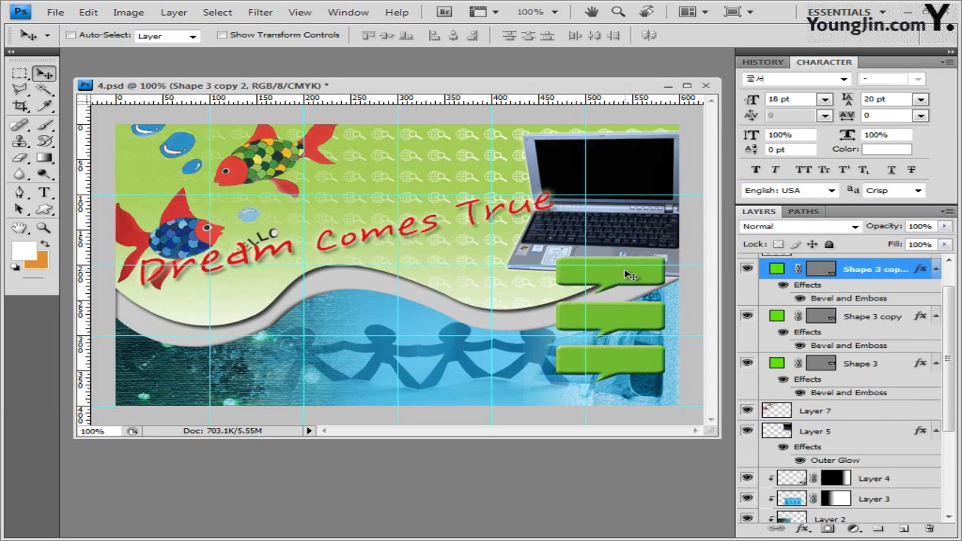
Replace the Custom Shape tool's shape set with Symbols.
{"action": "key", "text": "u"}
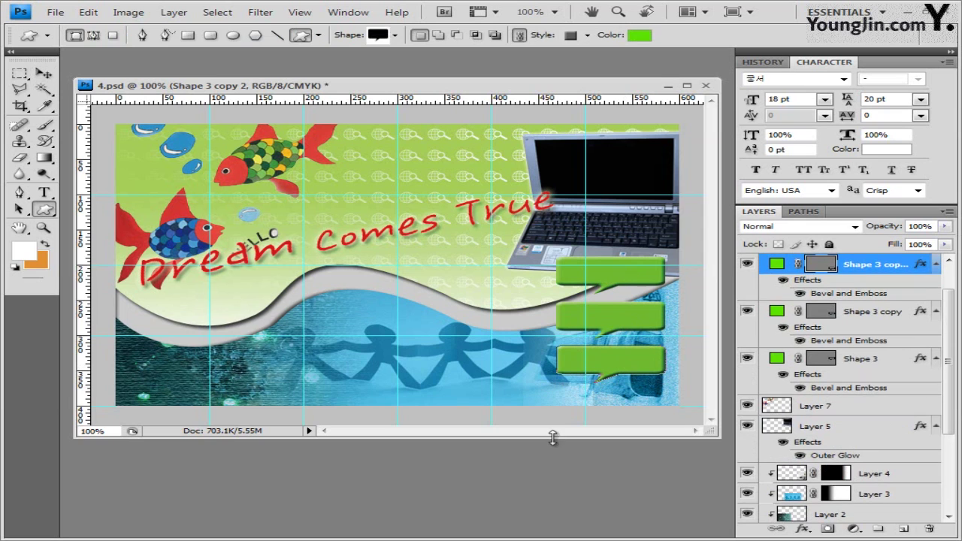
{"action": "left_click", "coordinate": [396, 35]}
{"action": "left_click", "coordinate": [486, 60]}
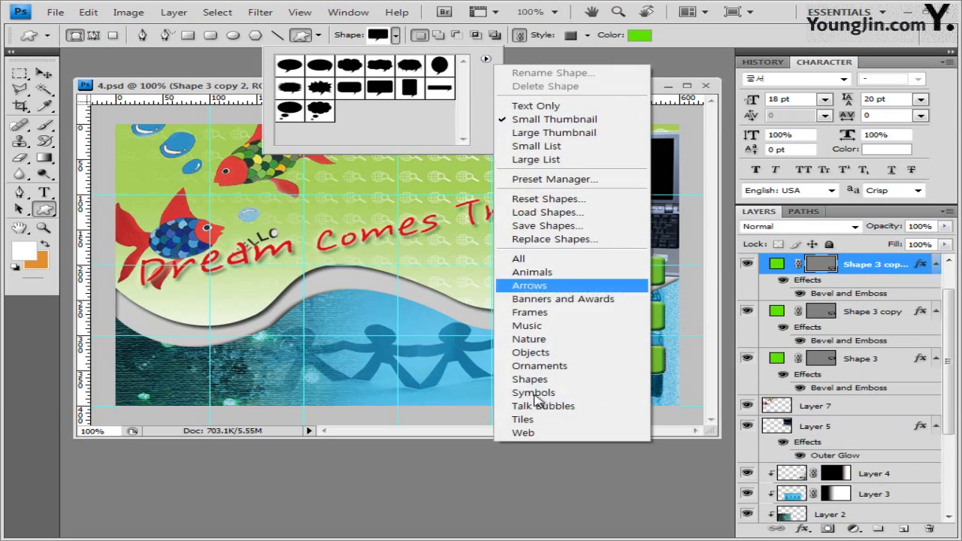
{"action": "left_click", "coordinate": [557, 394]}
{"action": "left_click", "coordinate": [538, 316]}
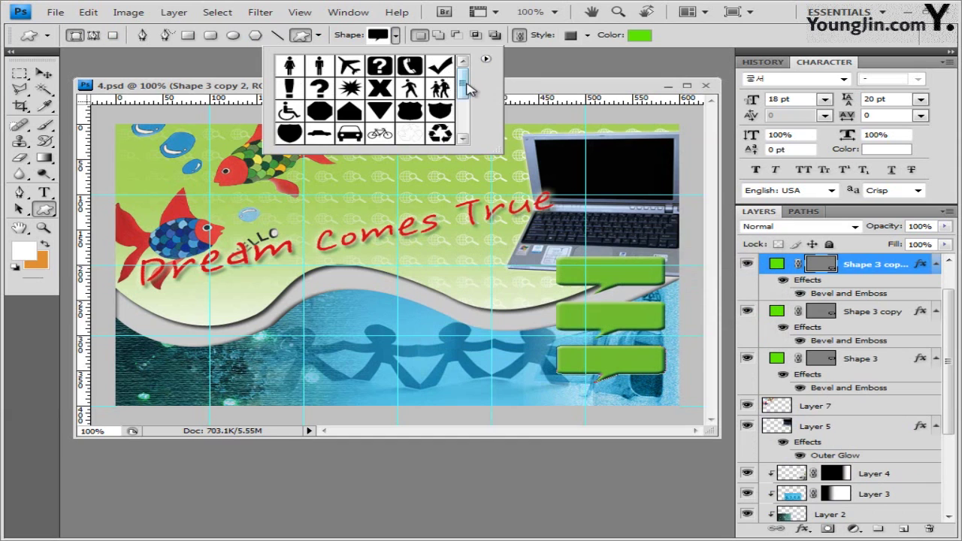
Draw a Checked Box shape about 54 × 50 px in the green area beside the laptop screen.
{"action": "left_click_drag", "start_coordinate": [468, 88], "coordinate": [468, 120]}
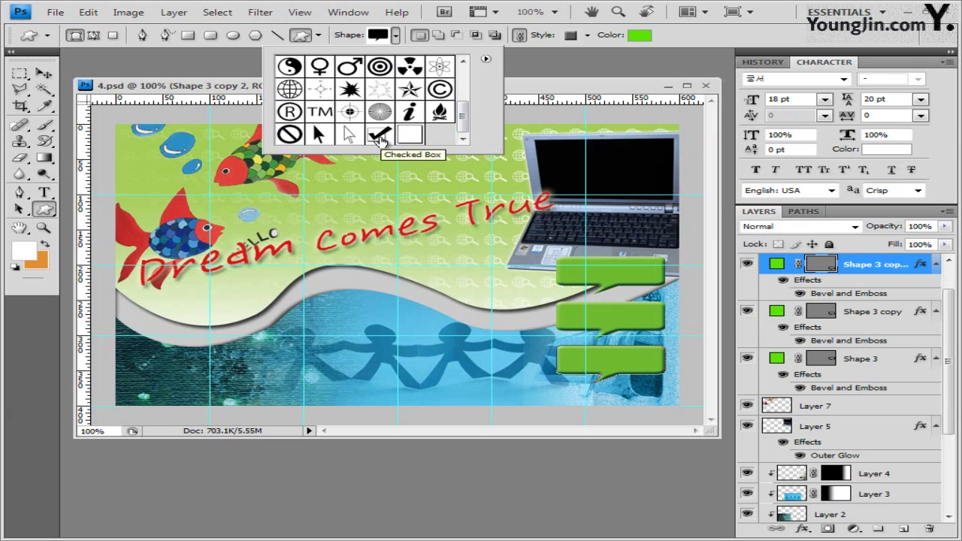
{"action": "left_click", "coordinate": [381, 139]}
{"action": "left_click", "coordinate": [526, 94]}
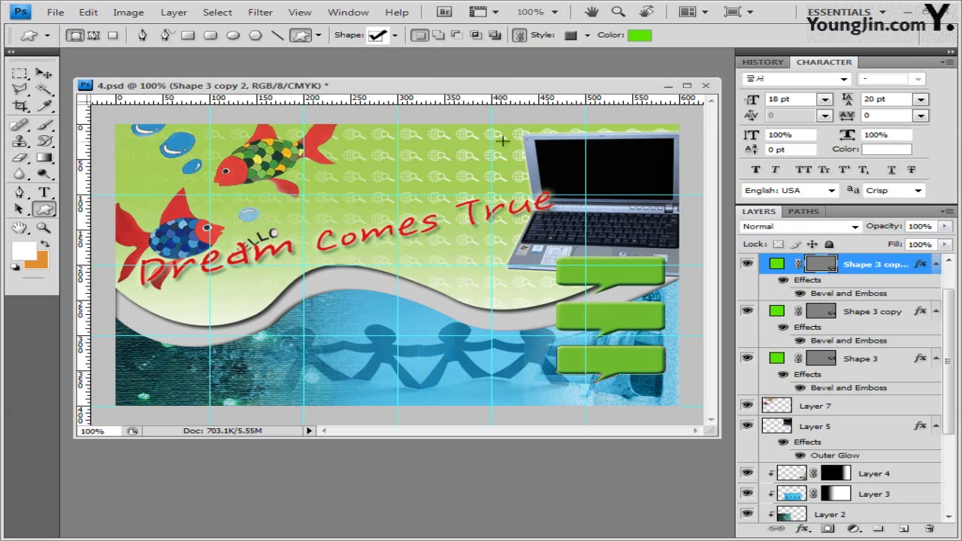
{"action": "left_click_drag", "start_coordinate": [466, 140], "coordinate": [517, 189]}
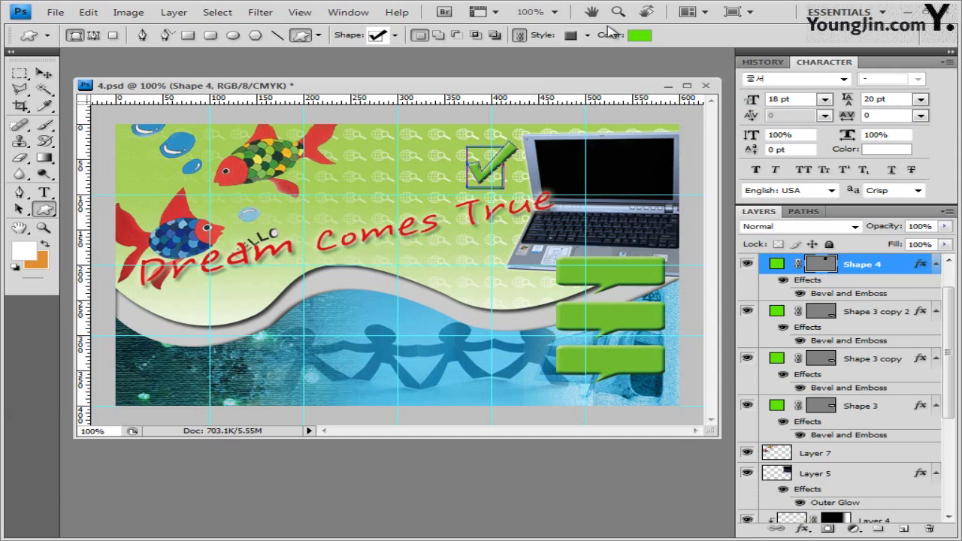
Remove the layer style from the check mark shape and fill it with white (ffffff).
{"action": "left_click", "coordinate": [589, 37]}
{"action": "left_click", "coordinate": [482, 66]}
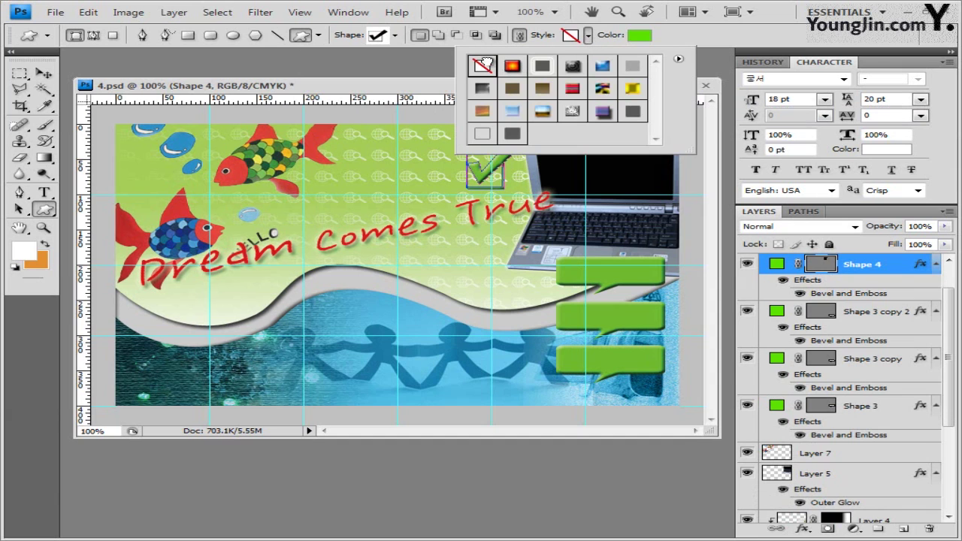
{"action": "left_click", "coordinate": [640, 35]}
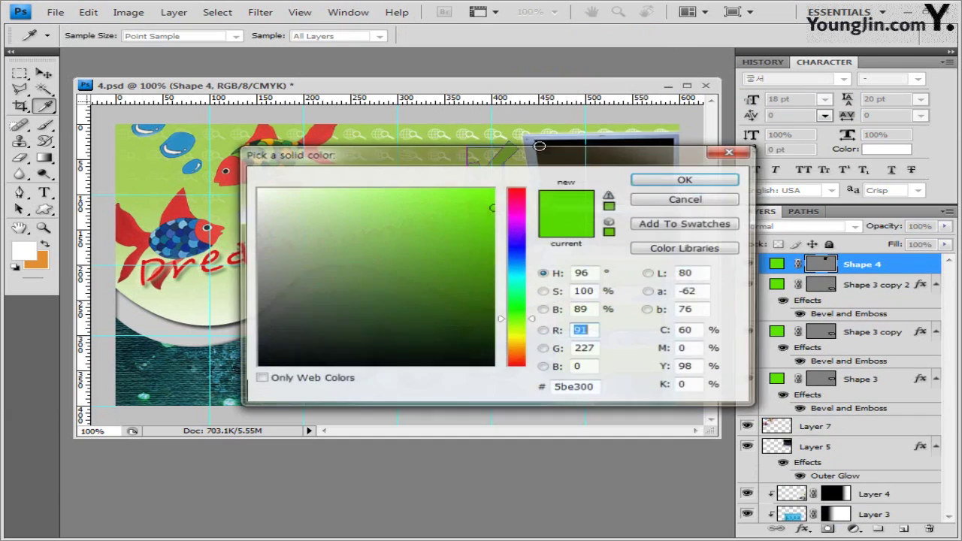
{"action": "left_click_drag", "start_coordinate": [388, 288], "coordinate": [210, 185]}
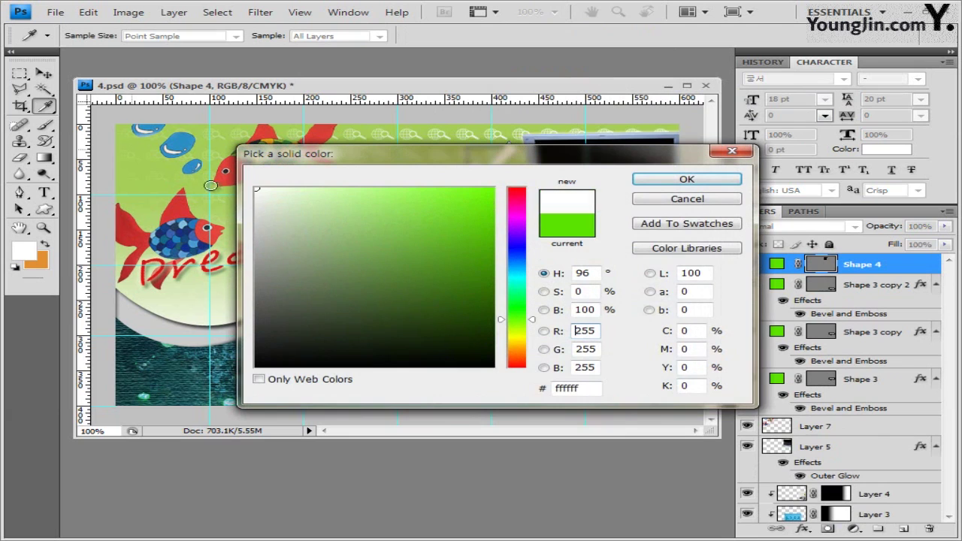
{"action": "left_click", "coordinate": [707, 180]}
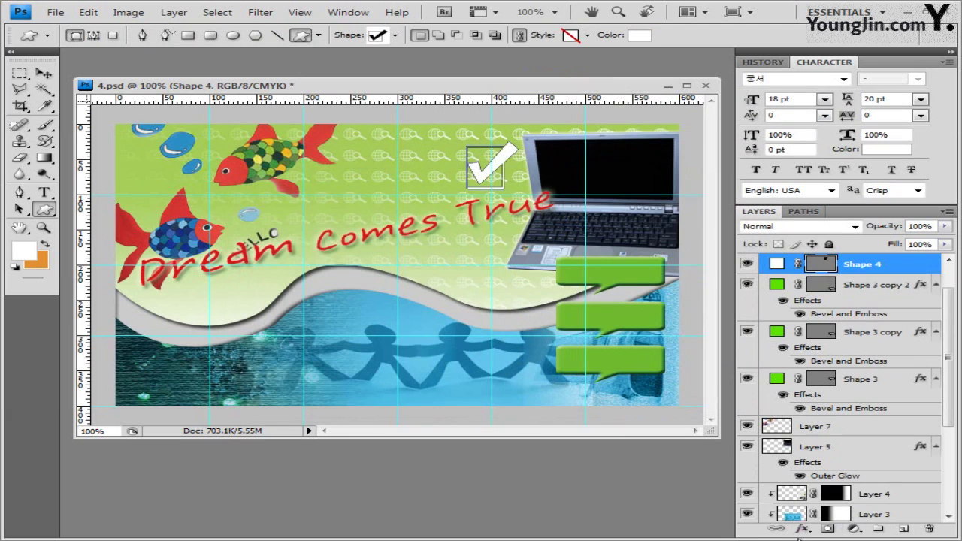
Add an Outer Glow to the white check mark and set its layer opacity to 90%.
{"action": "left_click", "coordinate": [803, 529]}
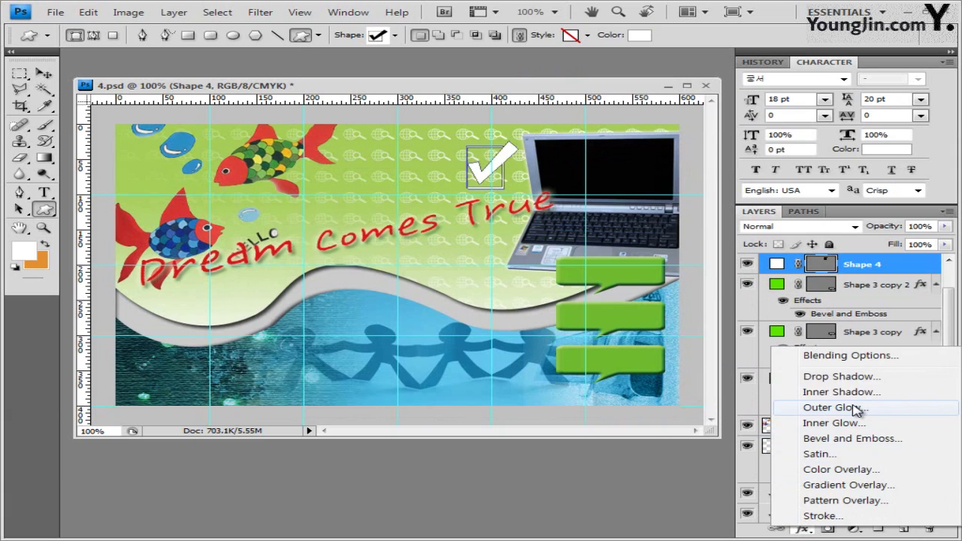
{"action": "left_click", "coordinate": [833, 407]}
{"action": "key", "text": "Return"}
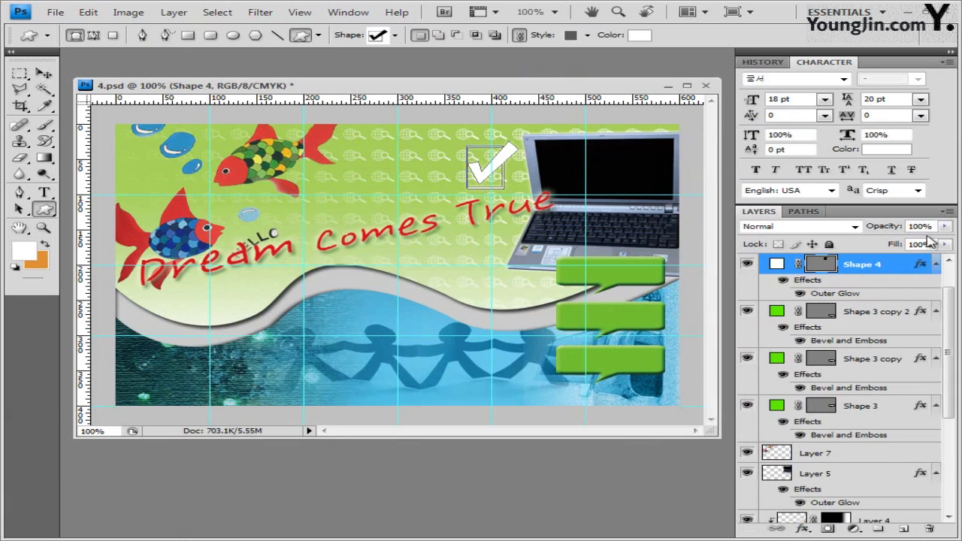
{"action": "left_click", "coordinate": [933, 226]}
{"action": "type", "text": "90"}
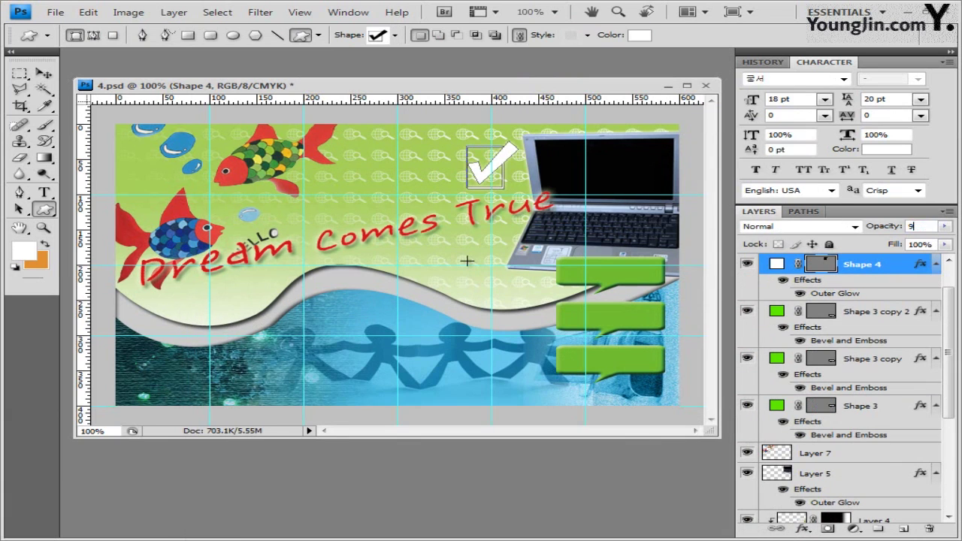
Reshape the check mark to about 60 × 42 px against the laptop screen's upper-left corner, and return to the Custom Shape tool.
{"action": "left_click", "coordinate": [44, 73]}
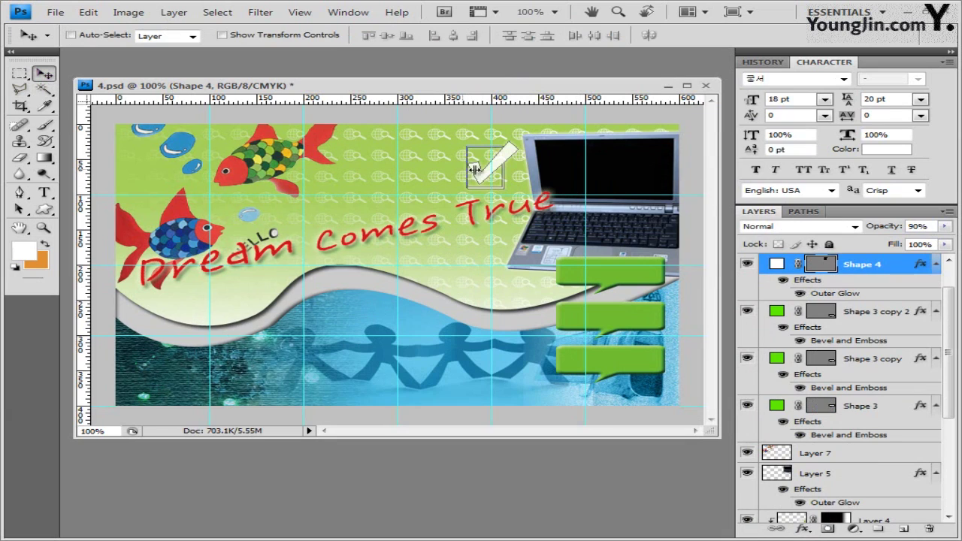
{"action": "key", "text": "ctrl+z"}
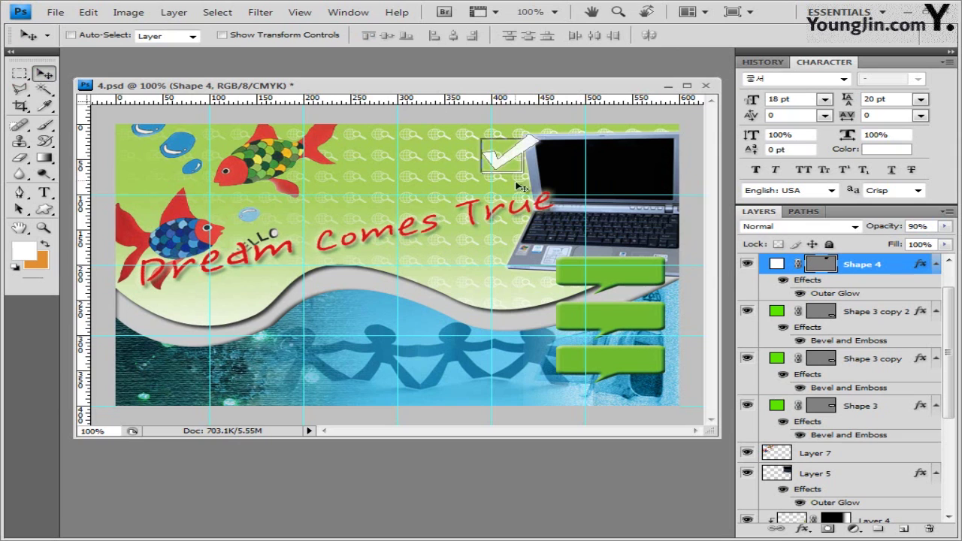
{"action": "left_click", "coordinate": [45, 209]}
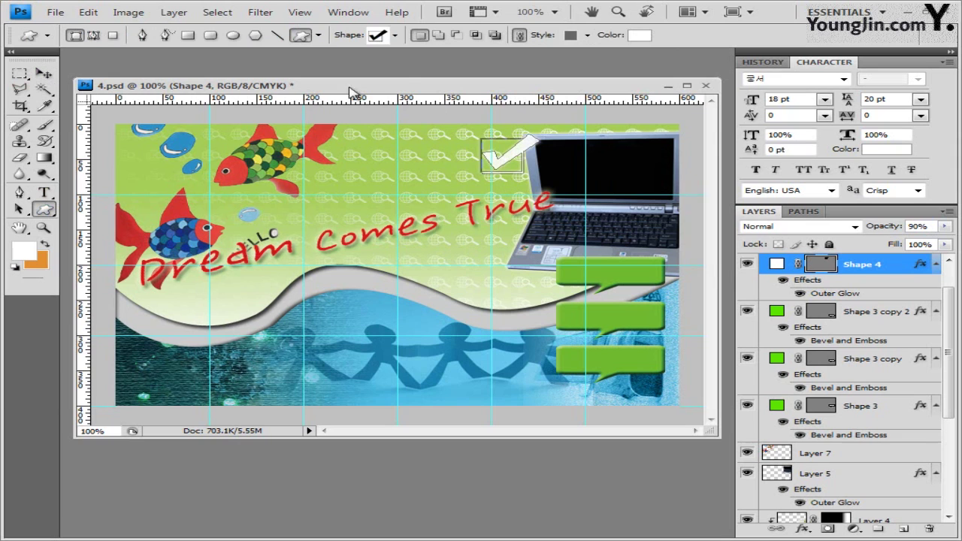
Load the Arrows shape set and draw a thick block arrow about 304 × 34 px across the lower photo area.
{"action": "left_click", "coordinate": [394, 35]}
{"action": "left_click", "coordinate": [485, 61]}
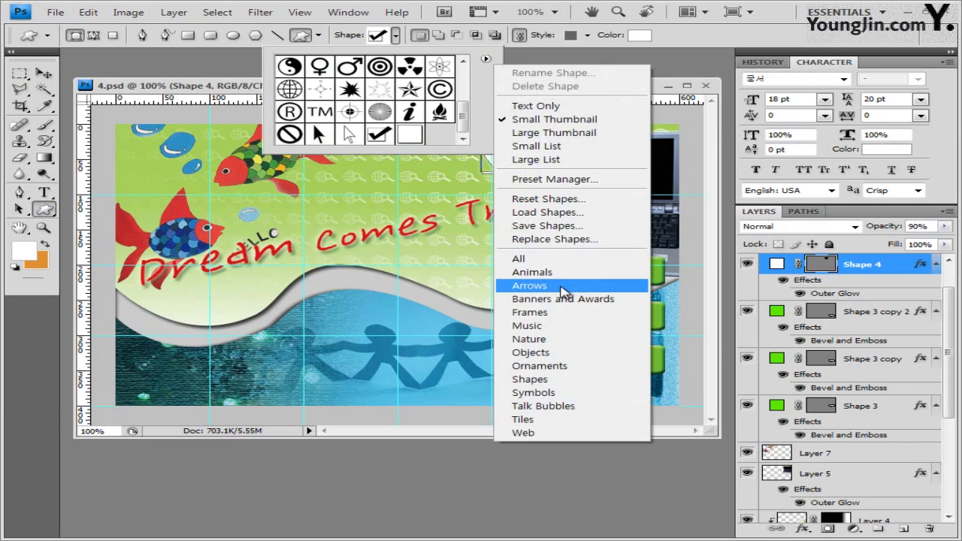
{"action": "left_click", "coordinate": [563, 286]}
{"action": "left_click", "coordinate": [526, 324]}
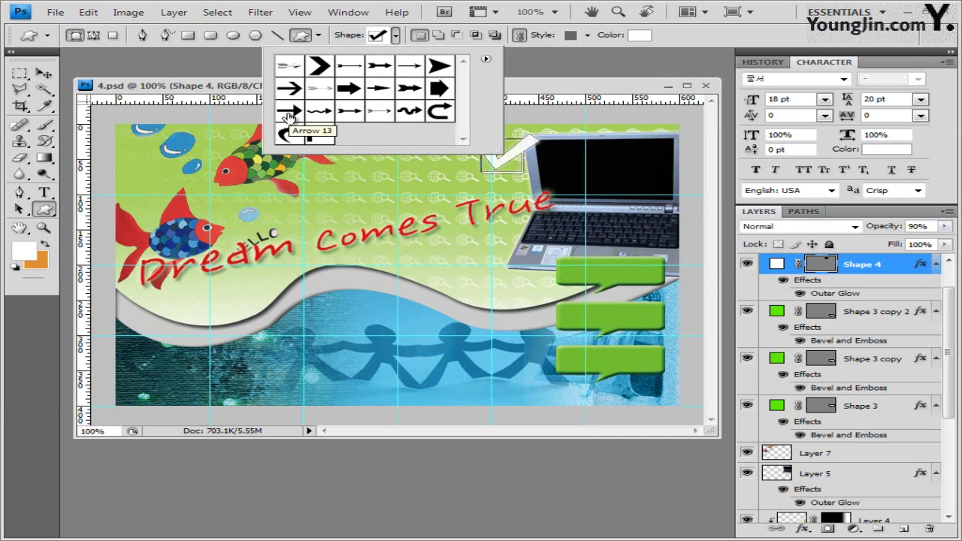
{"action": "left_click", "coordinate": [442, 89]}
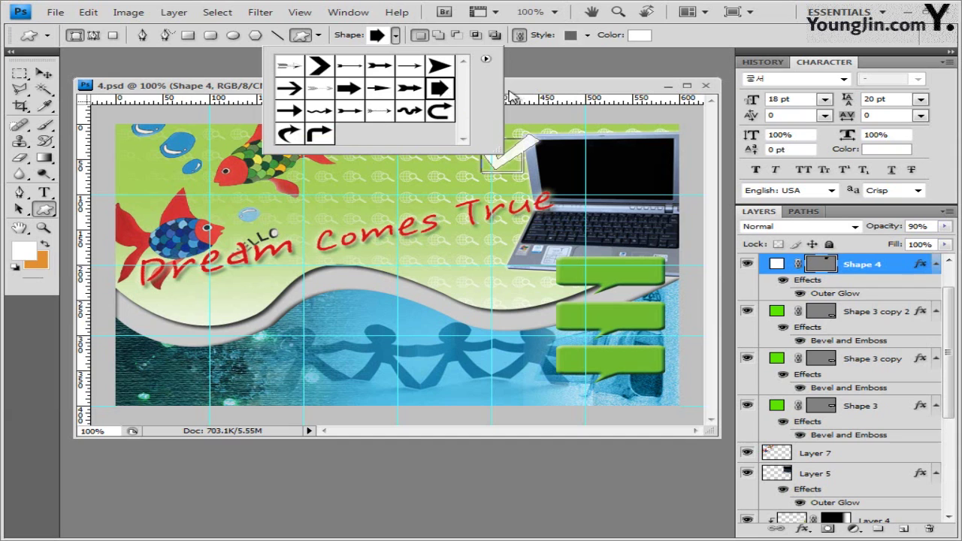
{"action": "left_click", "coordinate": [554, 91]}
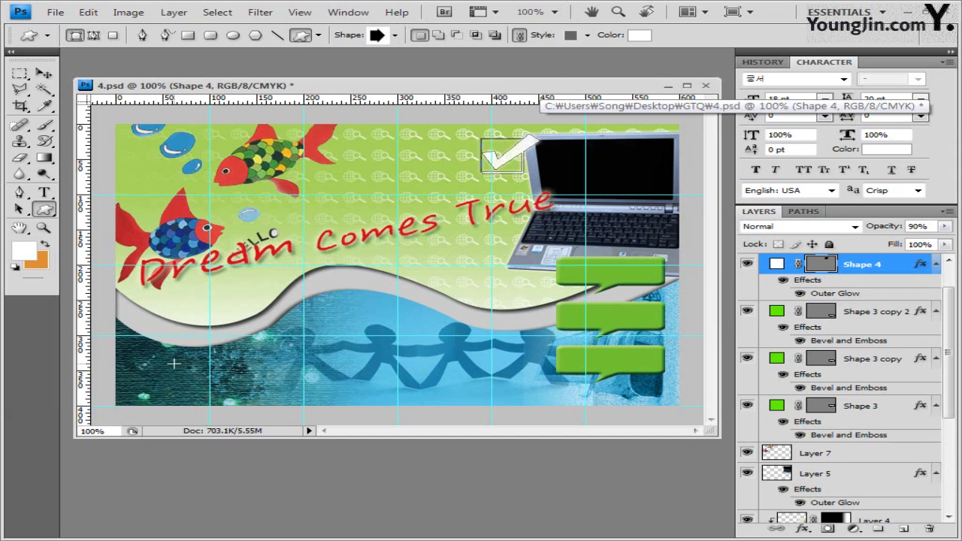
{"action": "left_click_drag", "start_coordinate": [174, 359], "coordinate": [460, 330]}
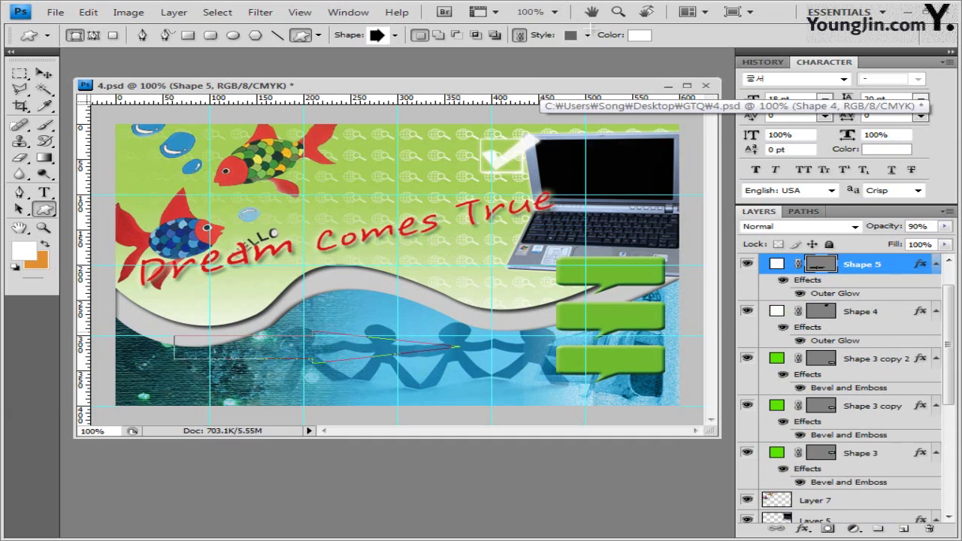
Remove the inherited layer style from the arrow shape.
{"action": "left_click", "coordinate": [588, 35]}
{"action": "left_click", "coordinate": [484, 66]}
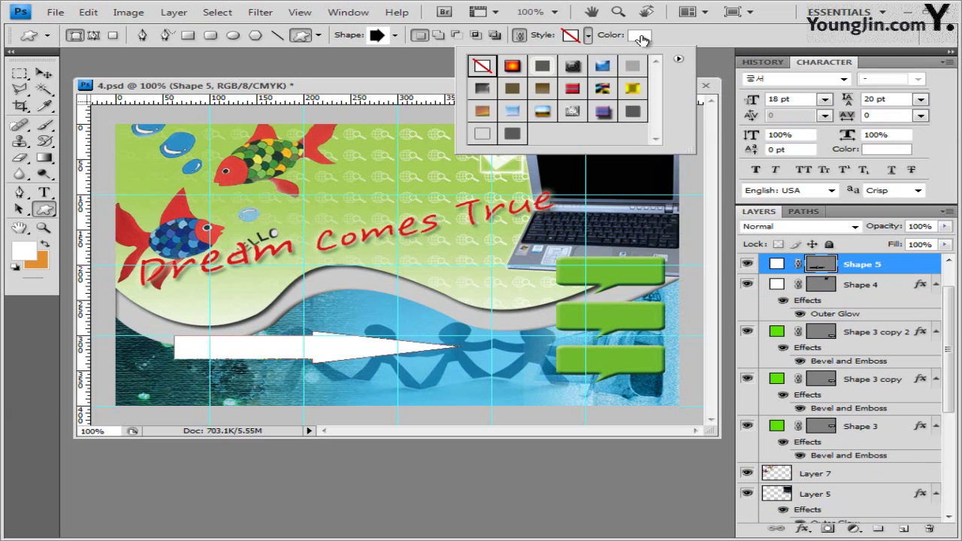
{"action": "left_click", "coordinate": [588, 35]}
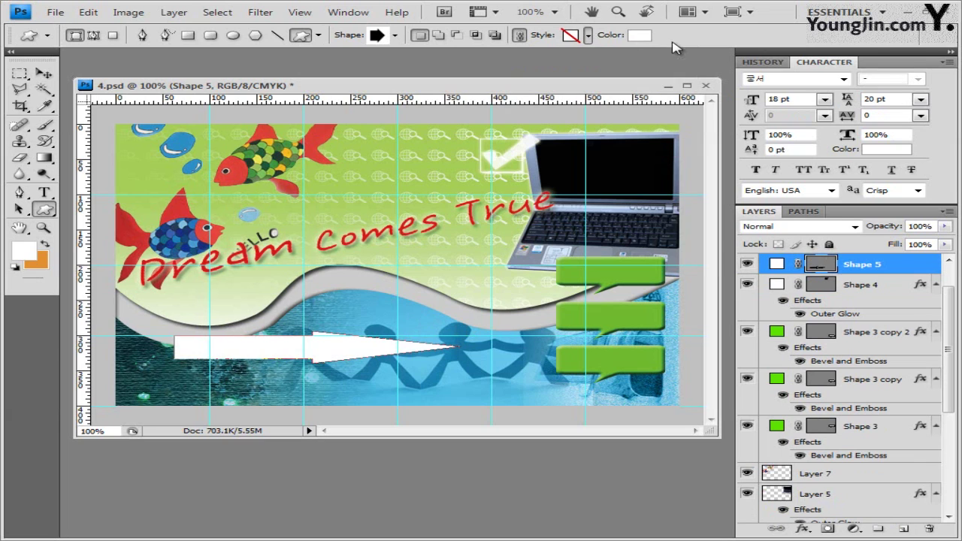
Add a Gradient Overlay to the arrow and set the gradient's starting color stop to orange (ff6e02).
{"action": "left_click", "coordinate": [802, 529]}
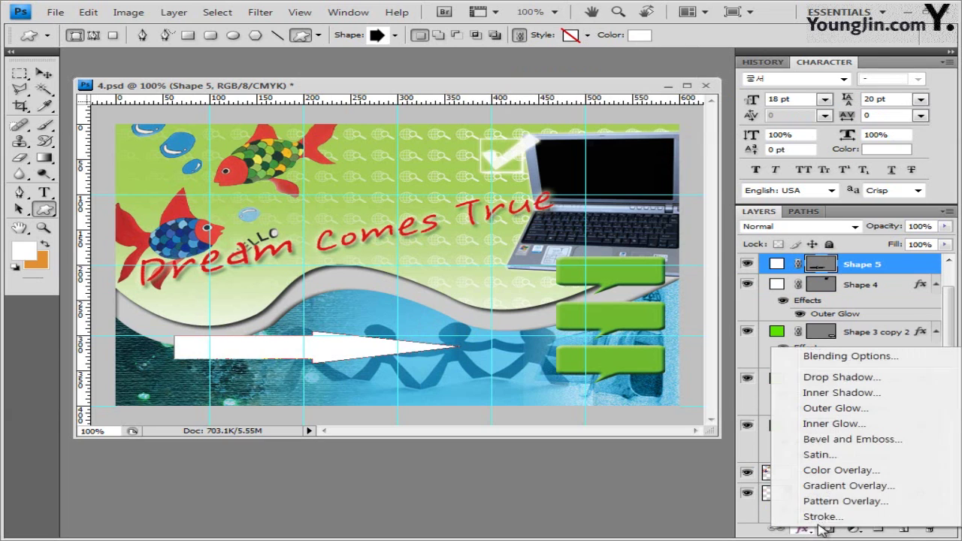
{"action": "left_click", "coordinate": [846, 487]}
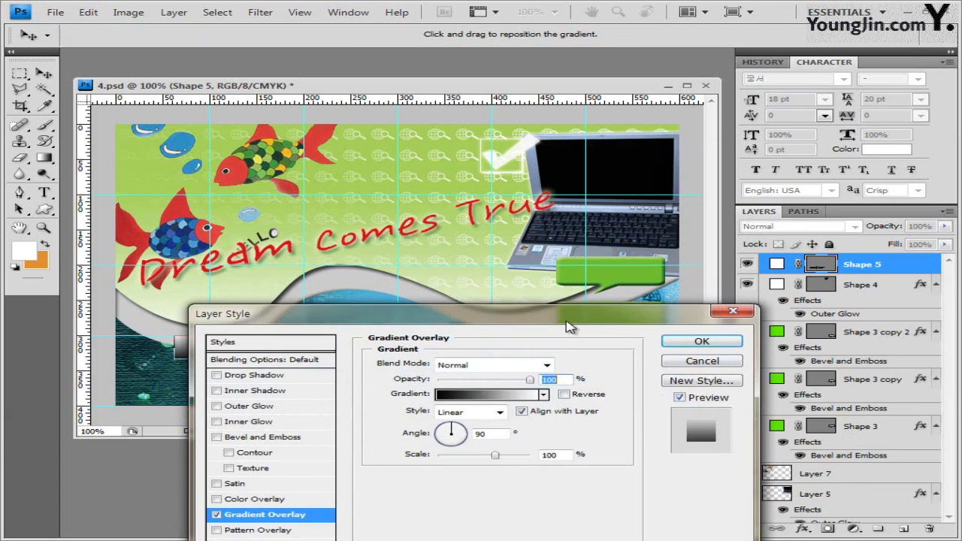
{"action": "left_click_drag", "start_coordinate": [572, 322], "coordinate": [650, 179]}
{"action": "left_click", "coordinate": [591, 241]}
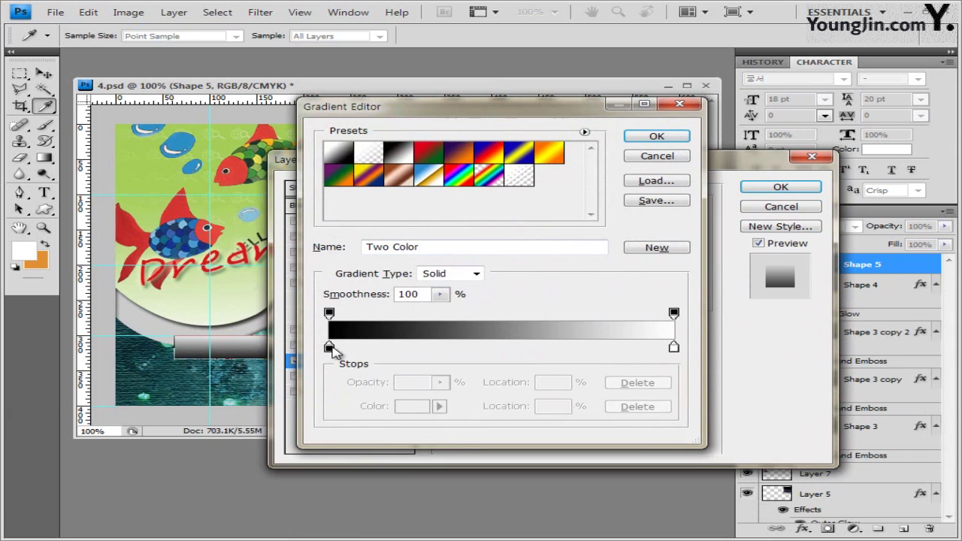
{"action": "left_click", "coordinate": [330, 347]}
{"action": "left_click", "coordinate": [412, 407]}
{"action": "double_click", "coordinate": [577, 388]}
{"action": "type", "text": "ff7102"}
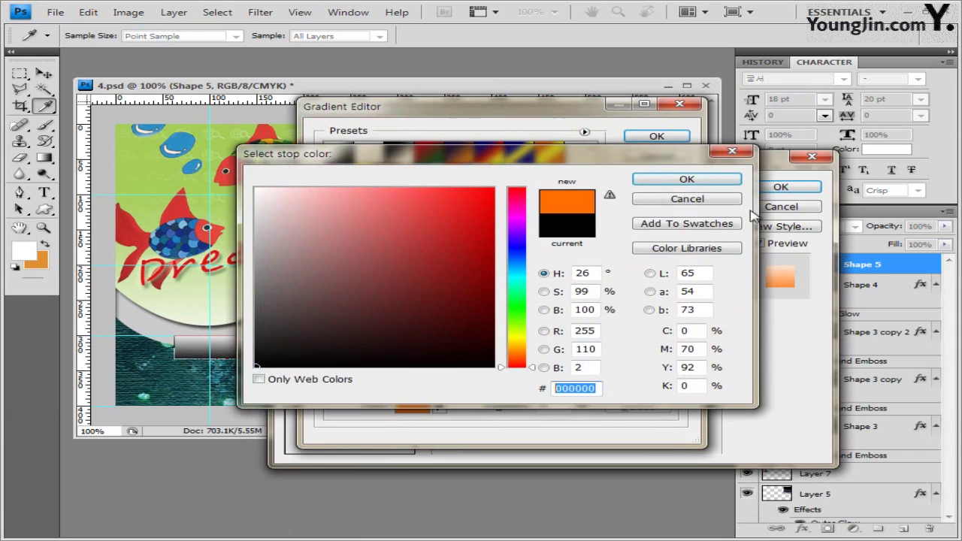
{"action": "left_click", "coordinate": [686, 179]}
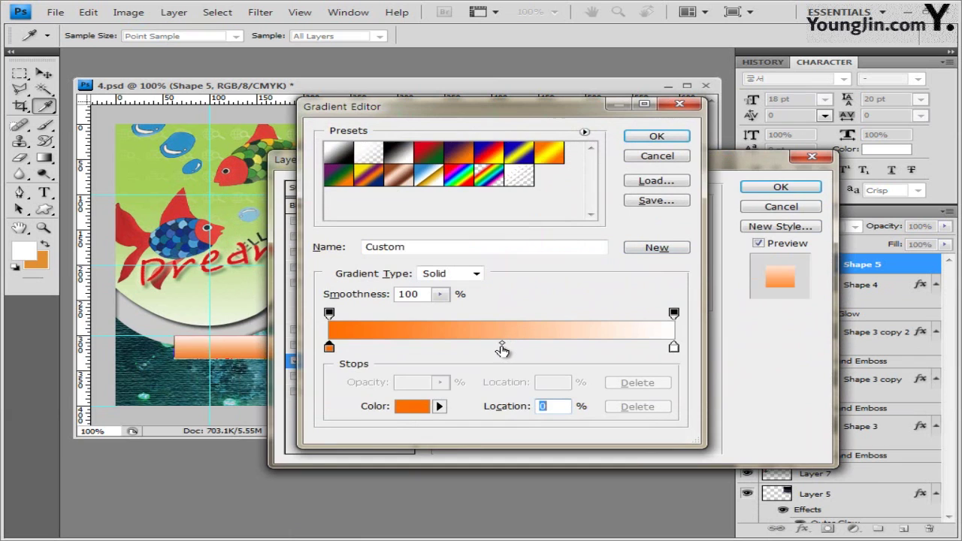
Add a color stop at 50% of the gradient and make it yellow (ffff00).
{"action": "left_click", "coordinate": [503, 348]}
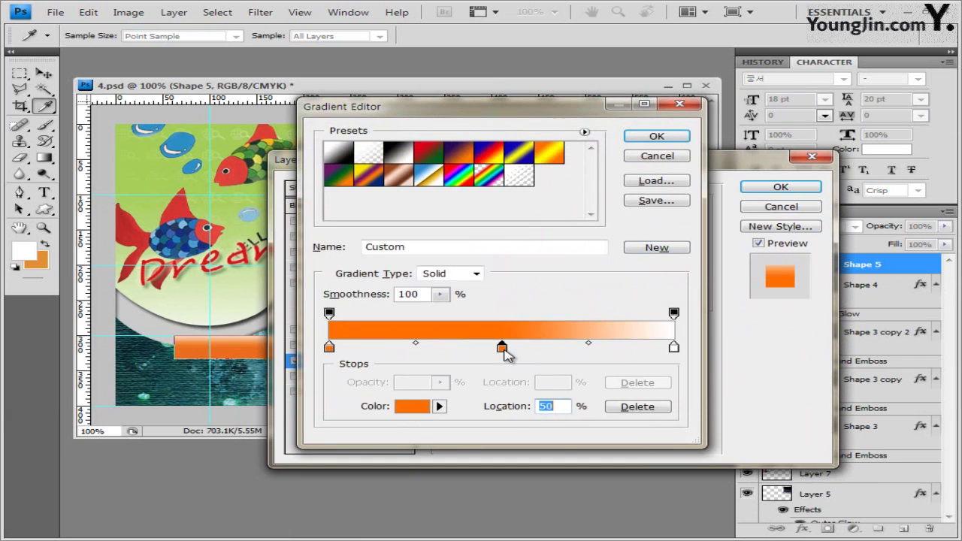
{"action": "double_click", "coordinate": [502, 348]}
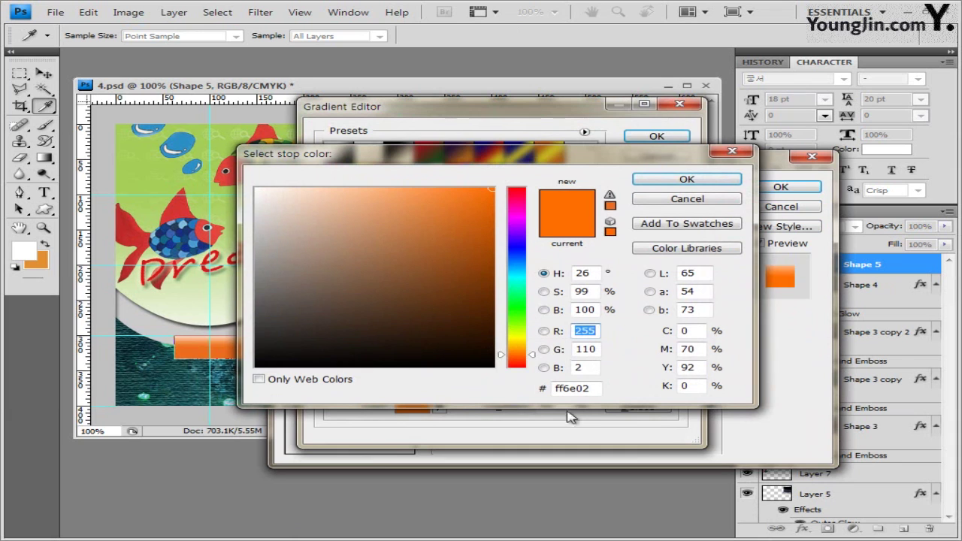
{"action": "left_click_drag", "start_coordinate": [590, 388], "coordinate": [561, 389]}
{"action": "type", "text": "fff00"}
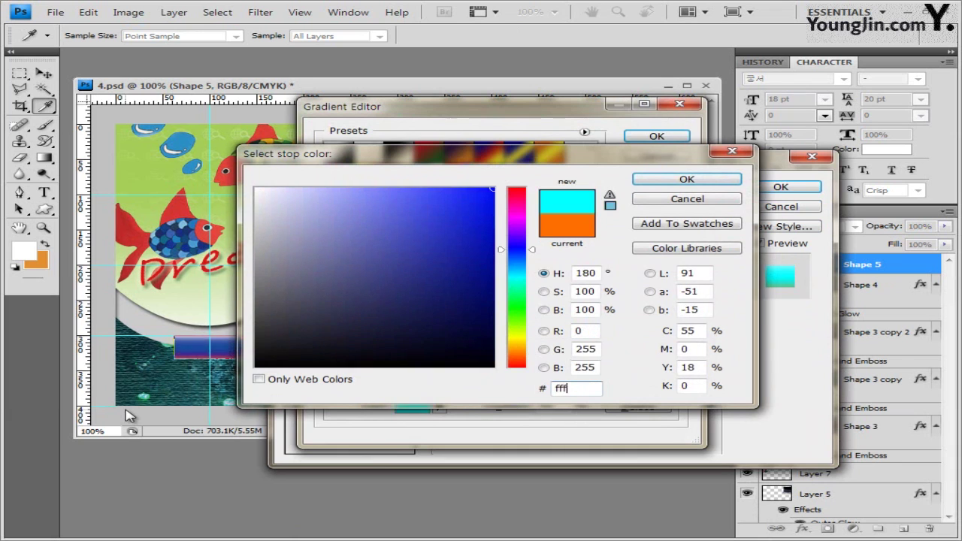
{"action": "key", "text": "Return"}
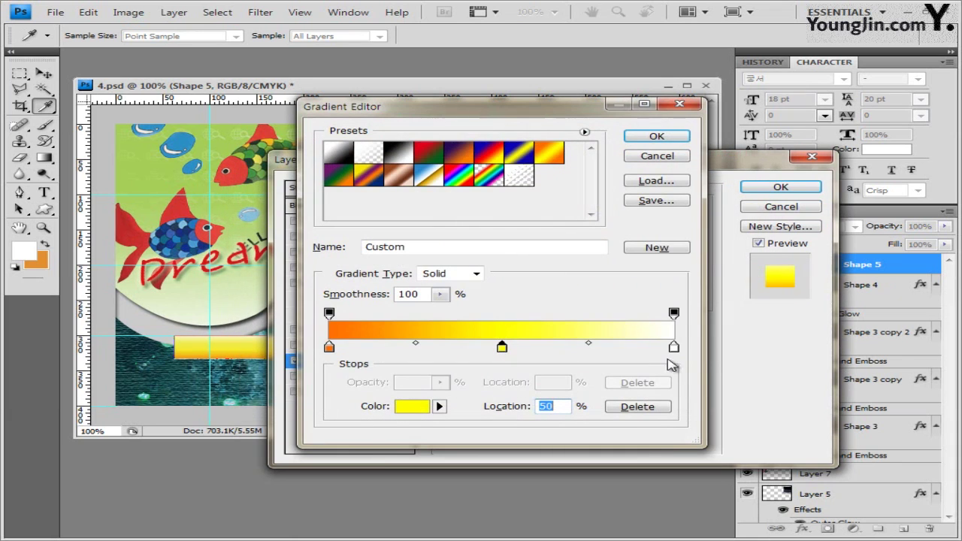
Set the gradient's ending color stop to orange (ff6e02) and apply the overlay to the arrow.
{"action": "double_click", "coordinate": [675, 349]}
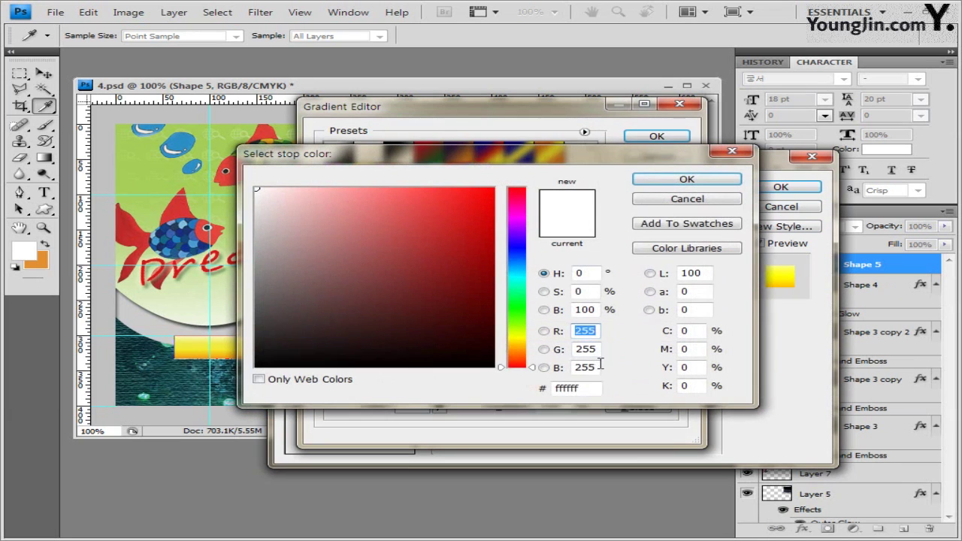
{"action": "left_click", "coordinate": [583, 391]}
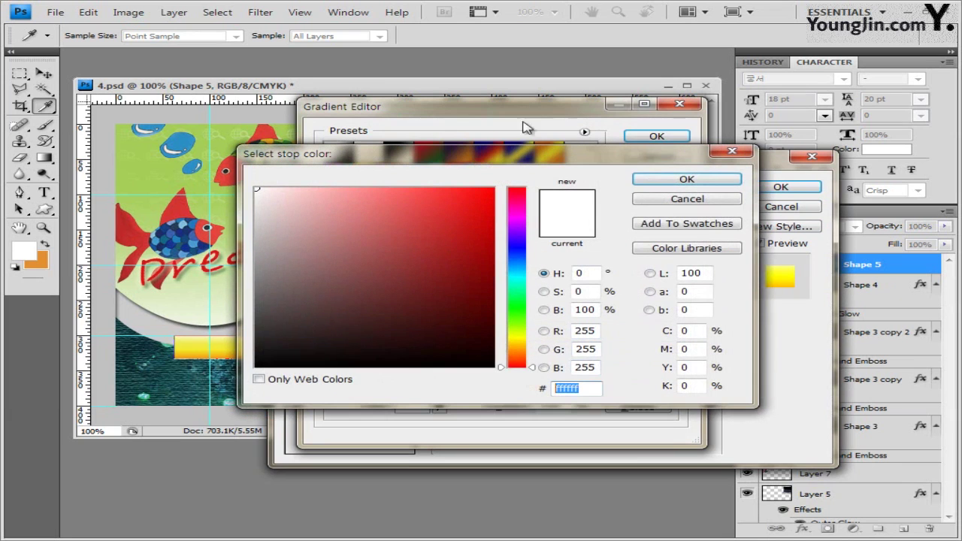
{"action": "type", "text": "ff6f02"}
{"action": "left_click", "coordinate": [681, 179]}
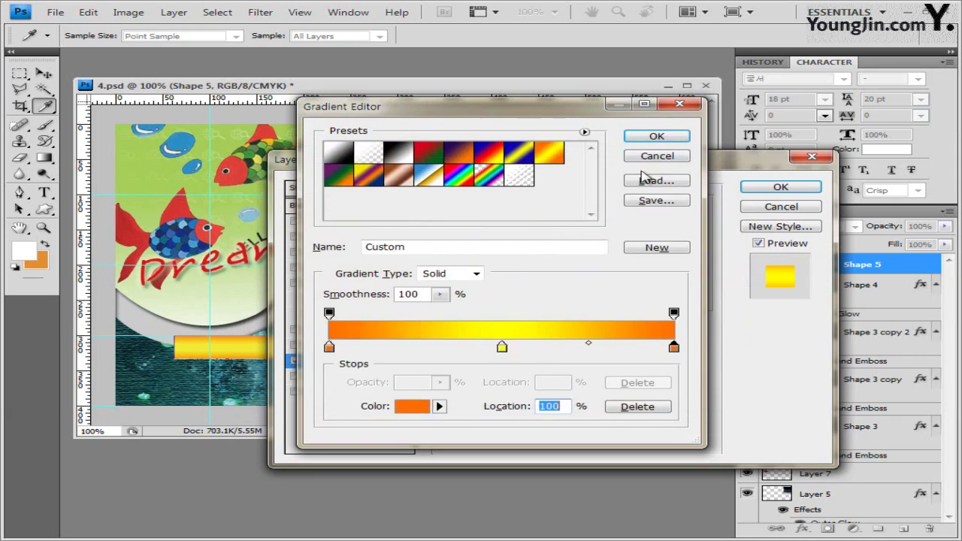
{"action": "left_click", "coordinate": [657, 138]}
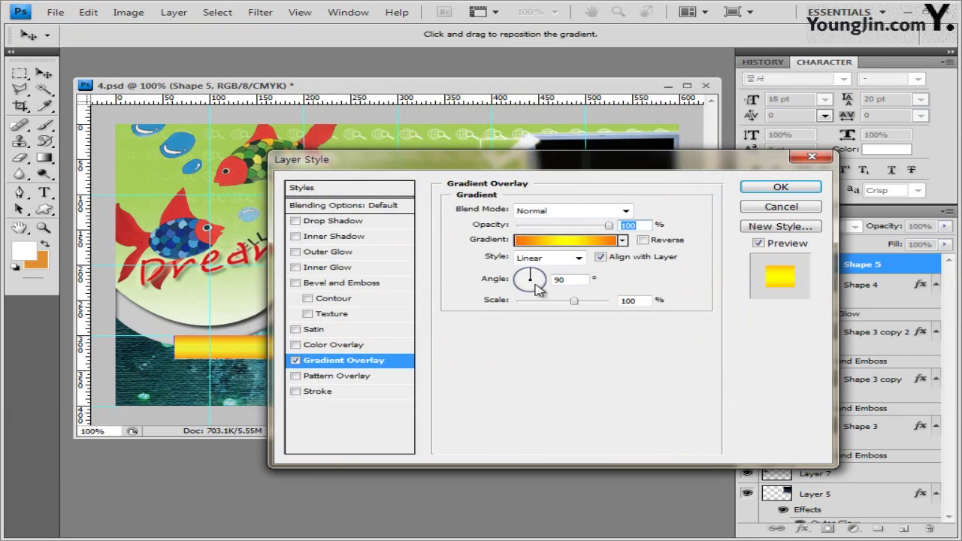
{"action": "left_click_drag", "start_coordinate": [531, 159], "coordinate": [483, 346]}
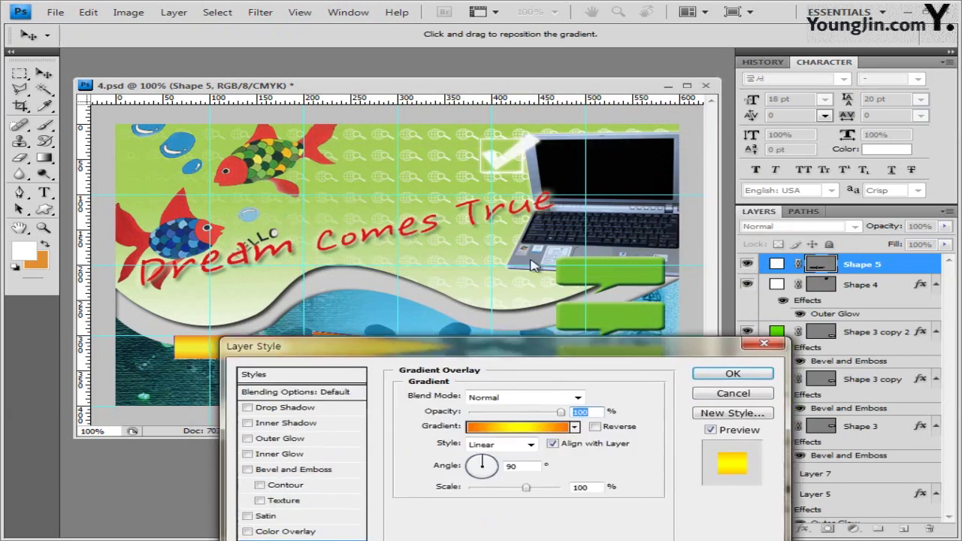
{"action": "left_click_drag", "start_coordinate": [531, 265], "coordinate": [590, 91]}
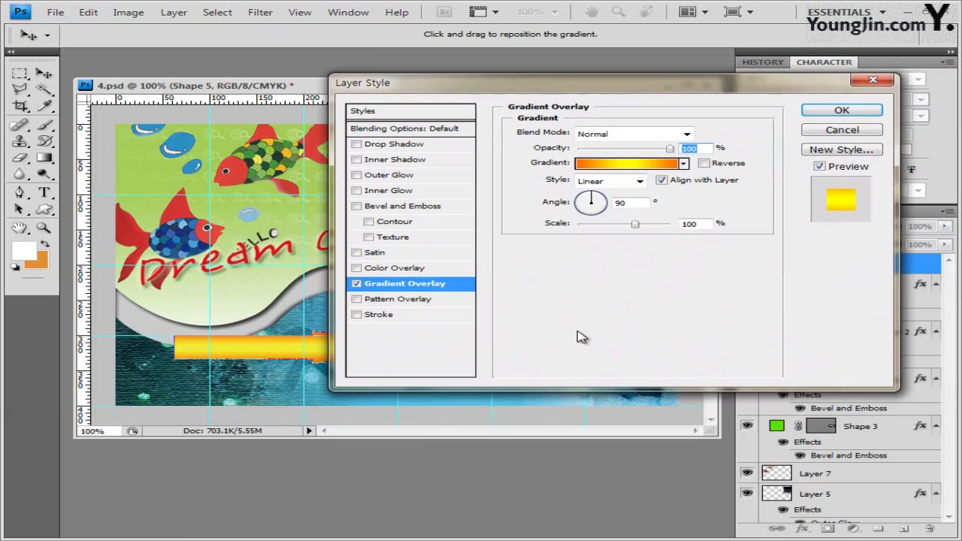
{"action": "left_click", "coordinate": [843, 110]}
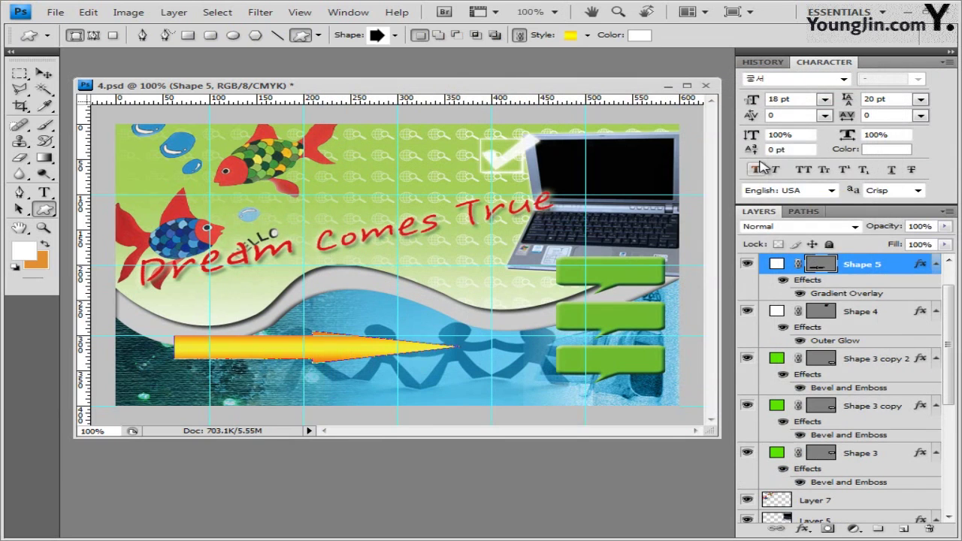
Rotate the arrow to about -11.1° and stretch its width to about 119.8% so it slopes upward across the lower photos.
{"action": "key", "text": "ctrl+t"}
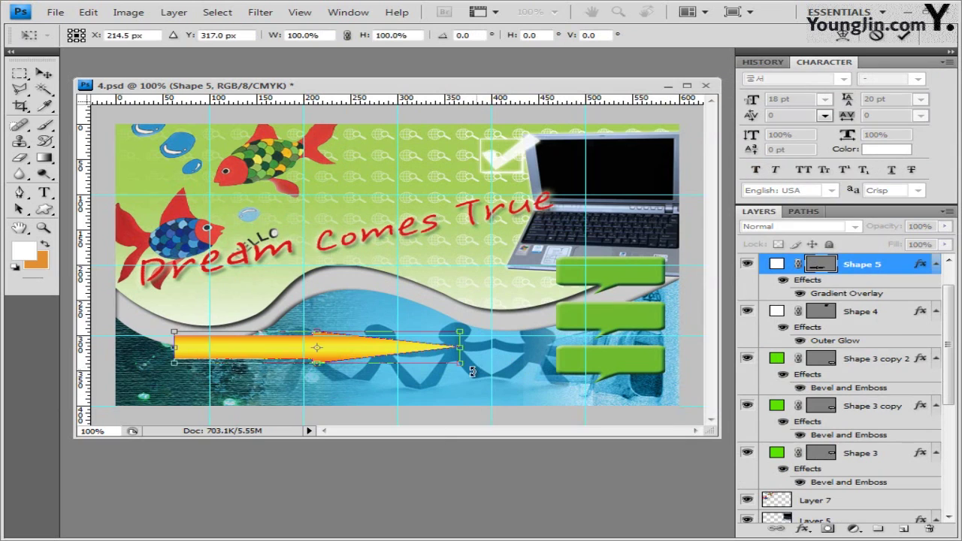
{"action": "left_click_drag", "start_coordinate": [472, 372], "coordinate": [484, 342]}
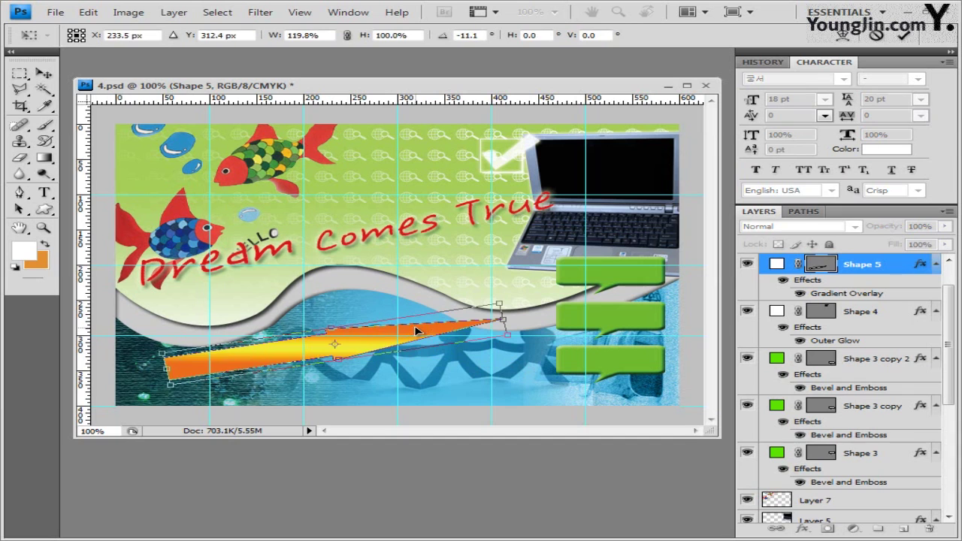
{"action": "key", "text": "Return"}
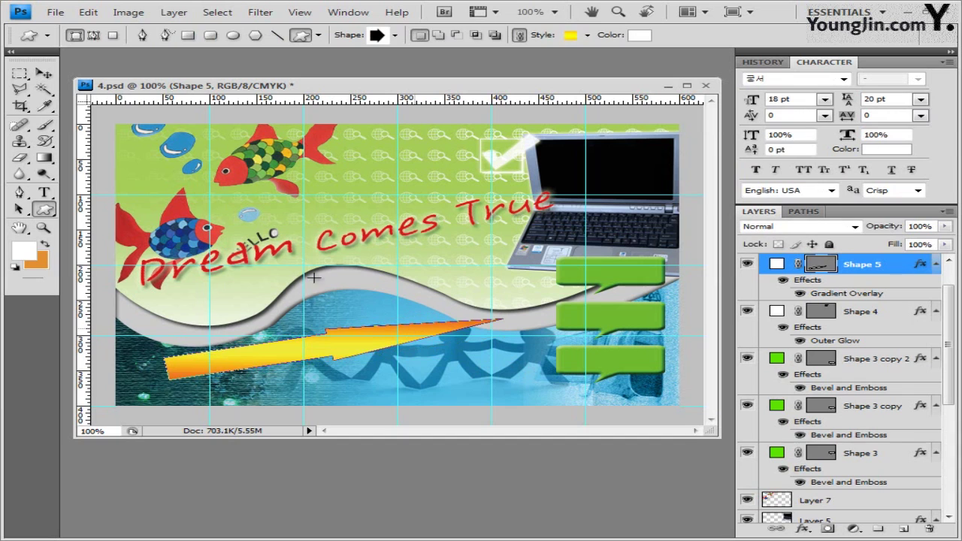
Add a Drop Shadow to the arrow with Use Global Light turned off.
{"action": "double_click", "coordinate": [867, 300]}
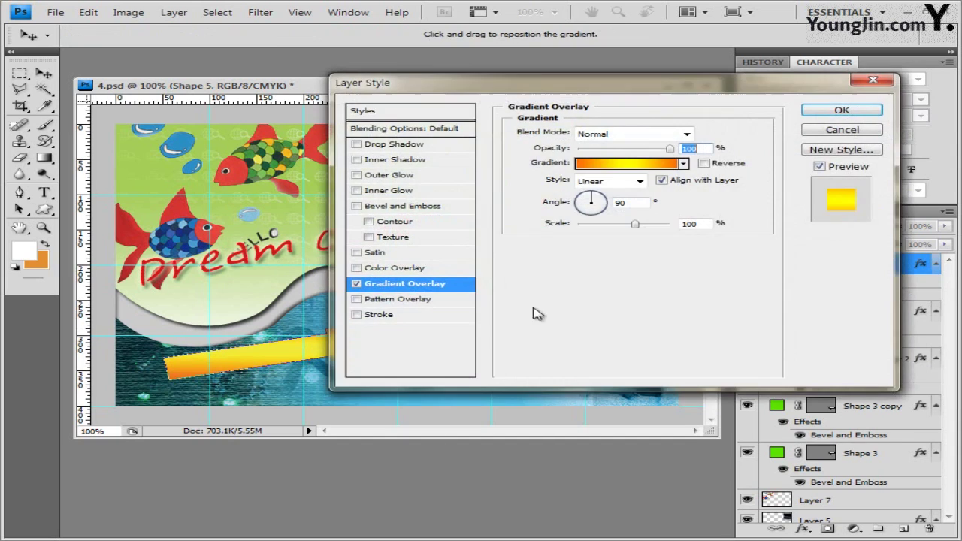
{"action": "left_click_drag", "start_coordinate": [506, 92], "coordinate": [586, 81]}
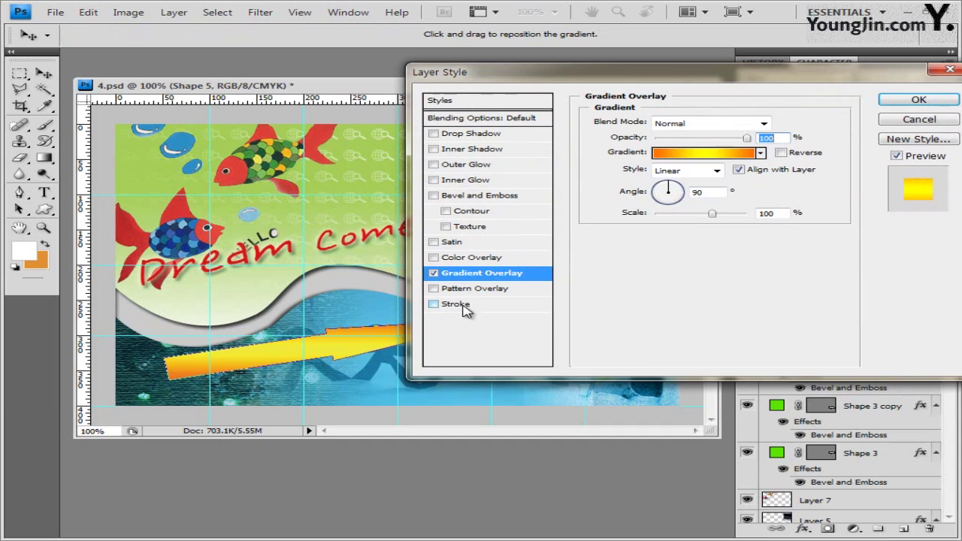
{"action": "left_click", "coordinate": [491, 135]}
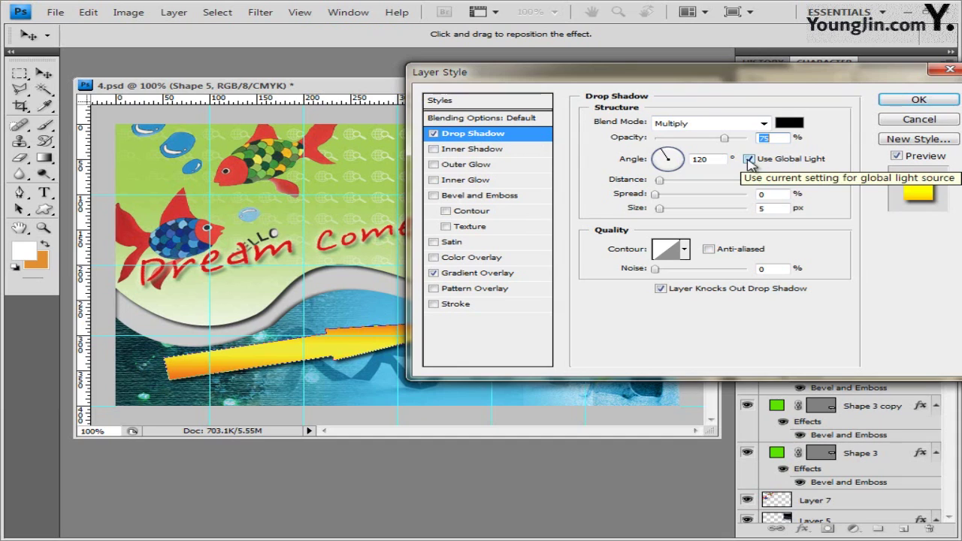
{"action": "left_click", "coordinate": [749, 160]}
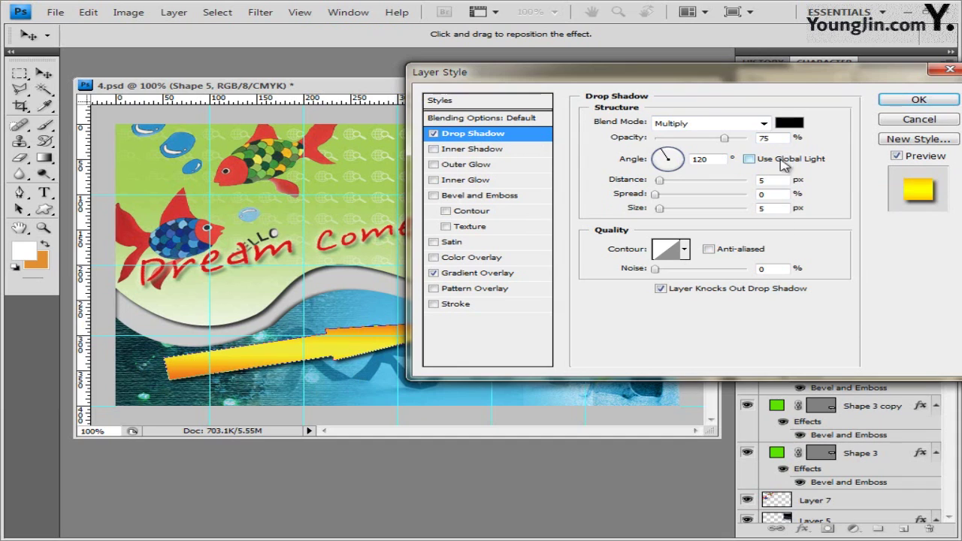
{"action": "left_click", "coordinate": [919, 101]}
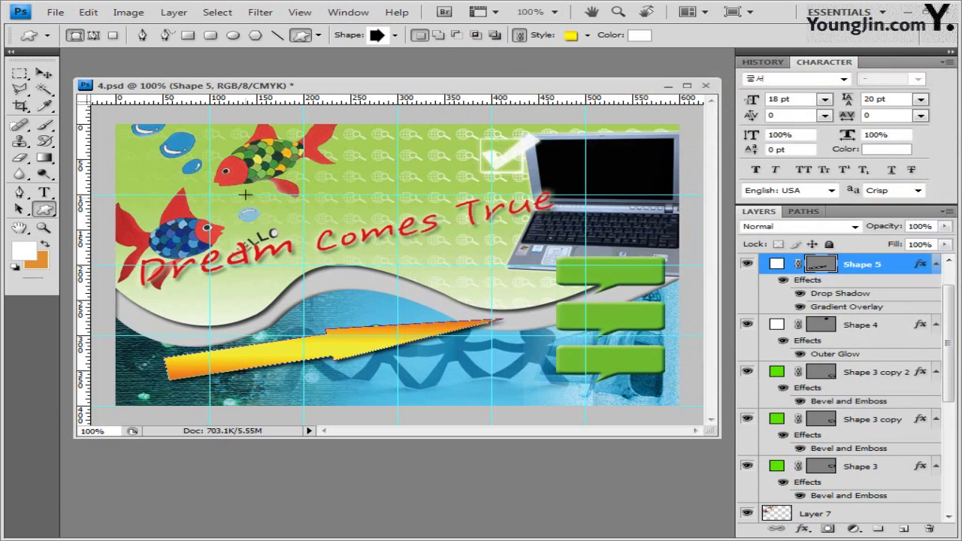
Add the two-line horizontal text "컴퓨터 그래픽 / 클래스 오픈" in 돋움 at 38 pt and place it over the upper fish.
{"action": "left_click", "coordinate": [44, 193]}
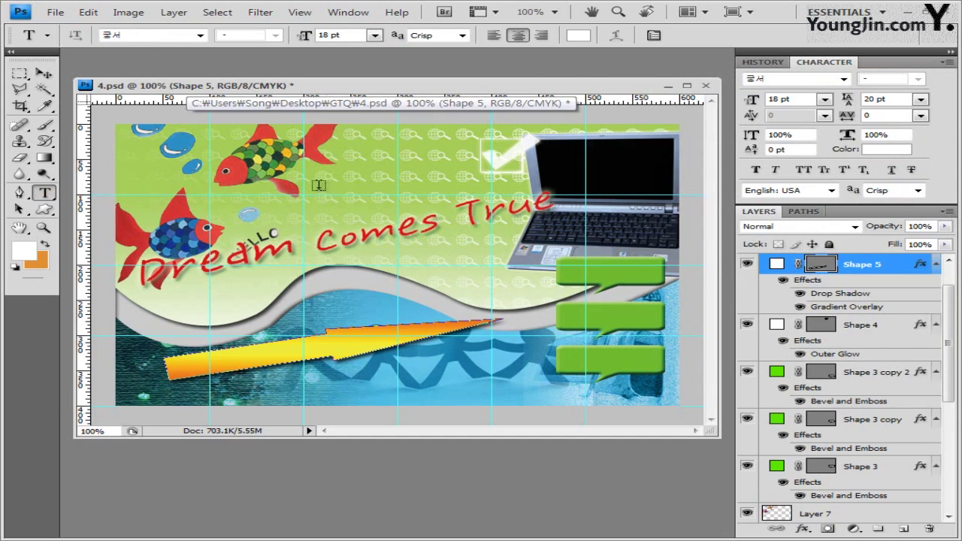
{"action": "left_click", "coordinate": [224, 169]}
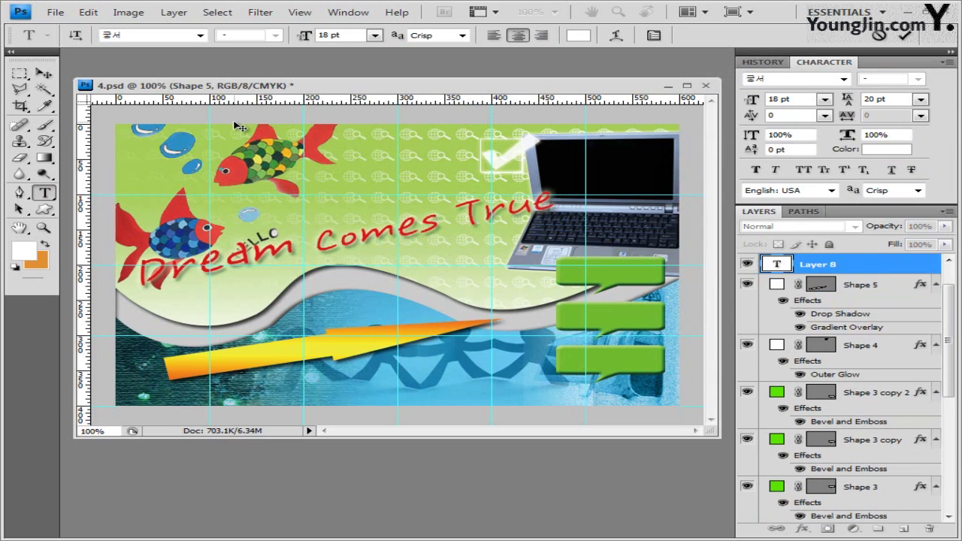
{"action": "left_click", "coordinate": [200, 35]}
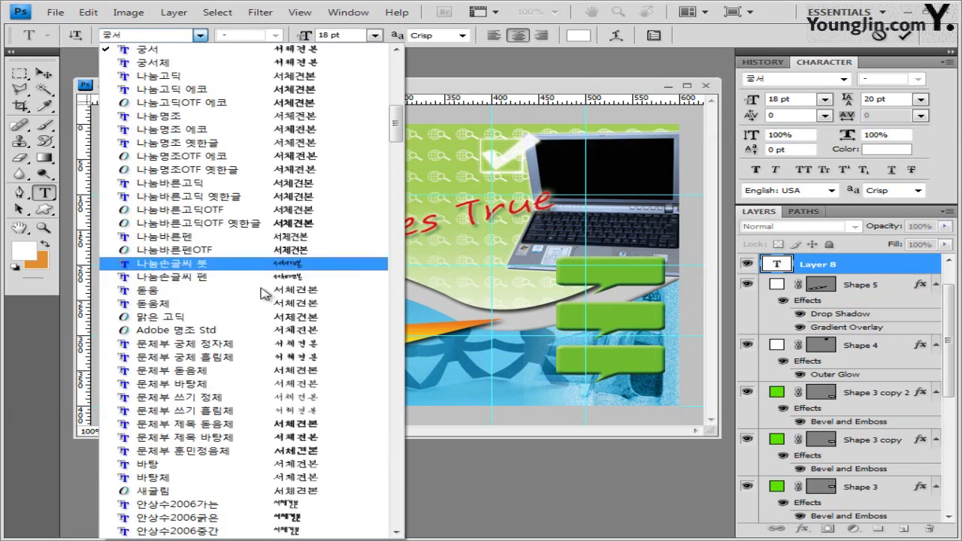
{"action": "left_click", "coordinate": [248, 291]}
{"action": "key", "text": "Tab"}
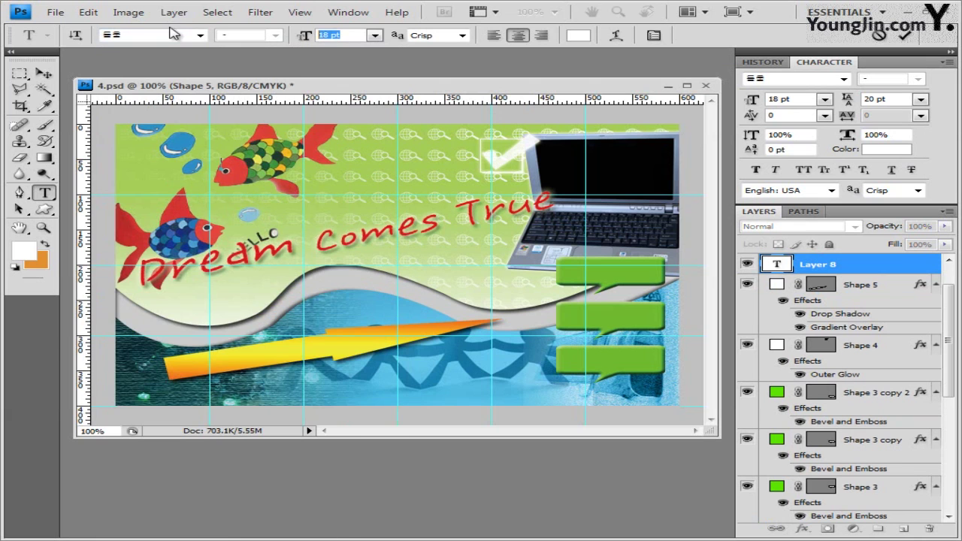
{"action": "type", "text": "38"}
{"action": "type", "text": "컴퓨터 그래픽 클래스 교육"}
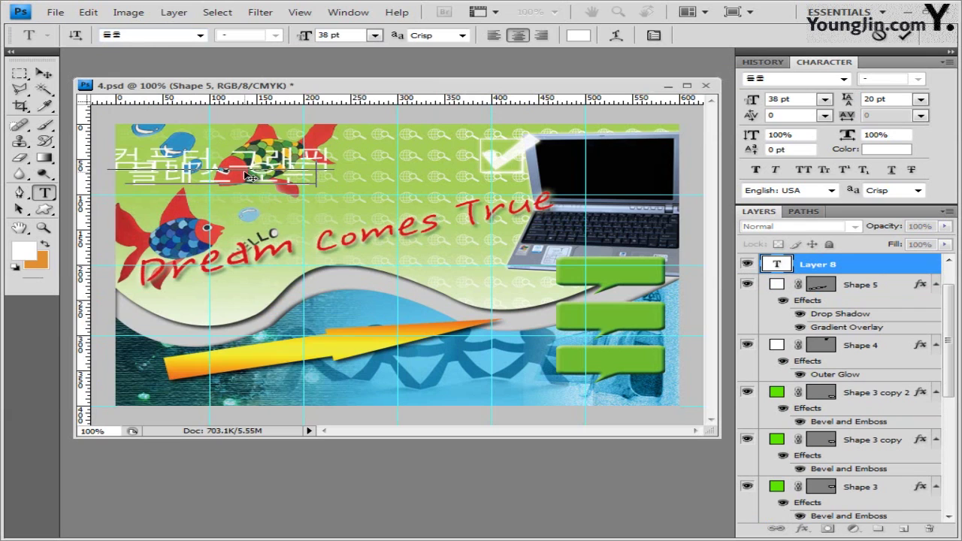
{"action": "left_click_drag", "start_coordinate": [213, 222], "coordinate": [311, 221]}
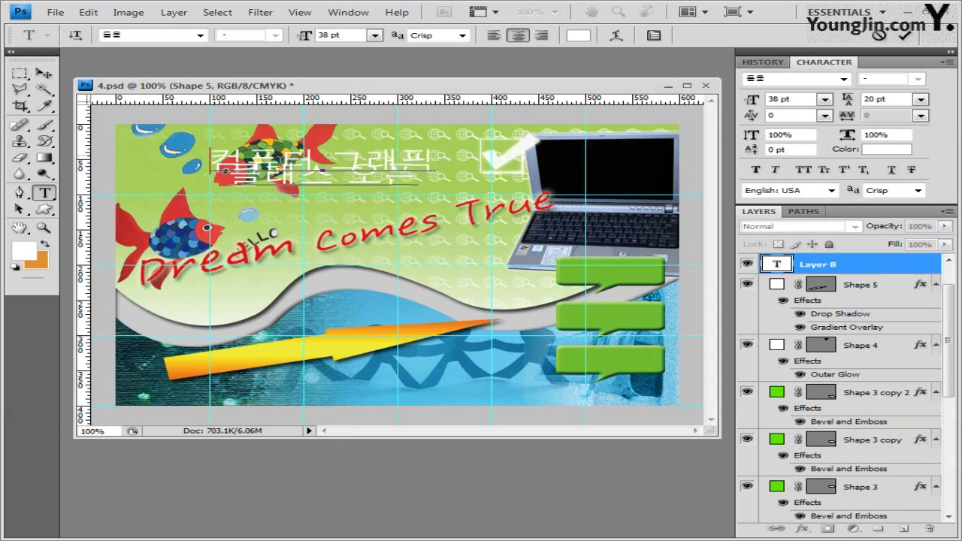
Left-align both lines of the new heading, set their leading to 48 pt and commit the text.
{"action": "key", "text": "ctrl+a"}
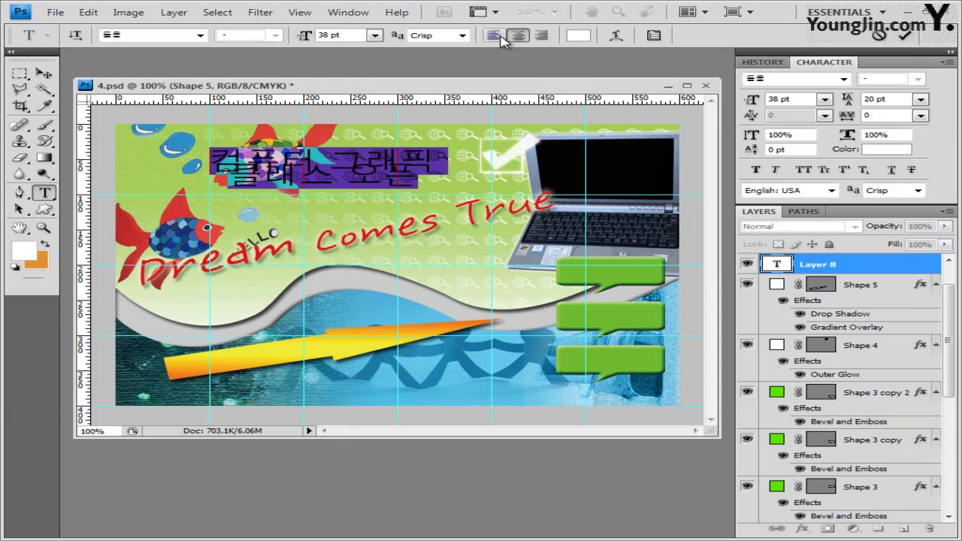
{"action": "left_click", "coordinate": [500, 36]}
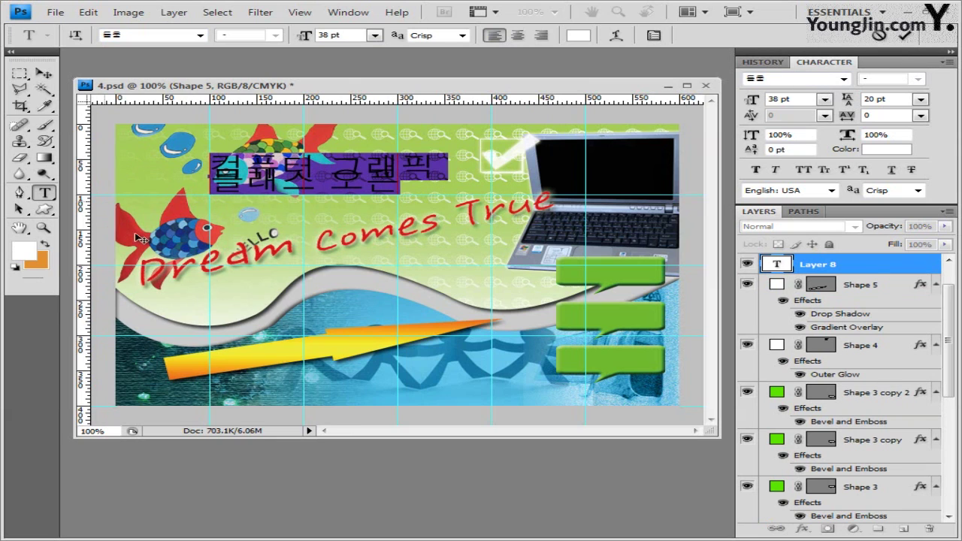
{"action": "left_click", "coordinate": [922, 99]}
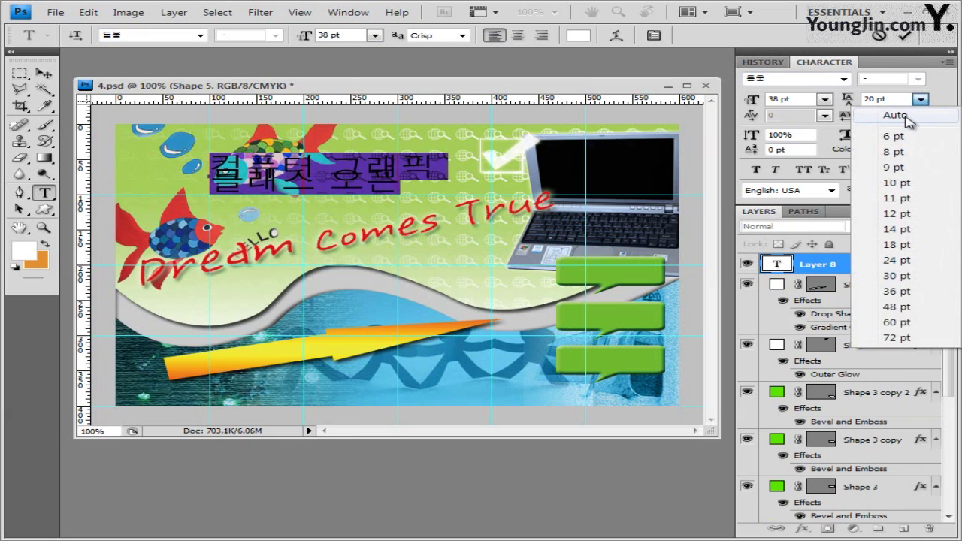
{"action": "left_click", "coordinate": [896, 115]}
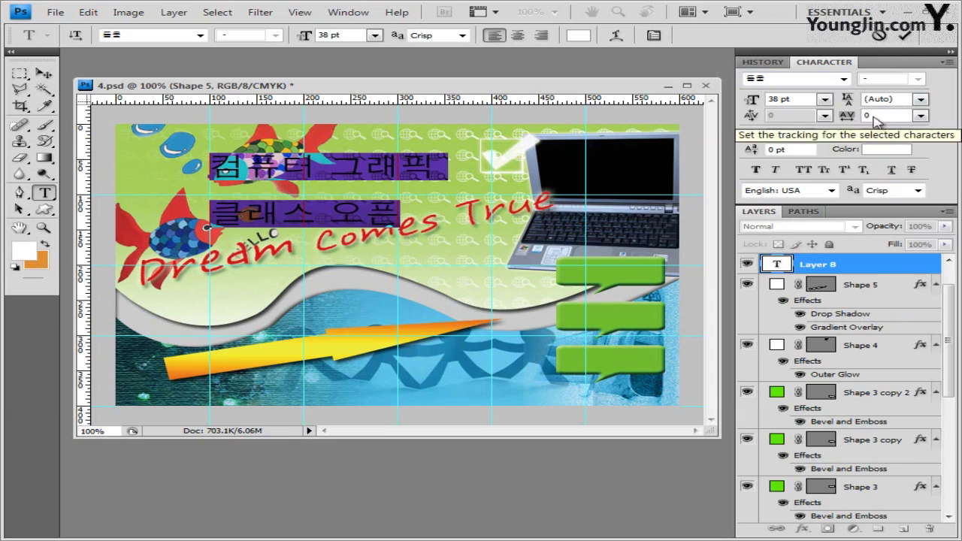
{"action": "left_click", "coordinate": [921, 99]}
{"action": "left_click", "coordinate": [906, 276]}
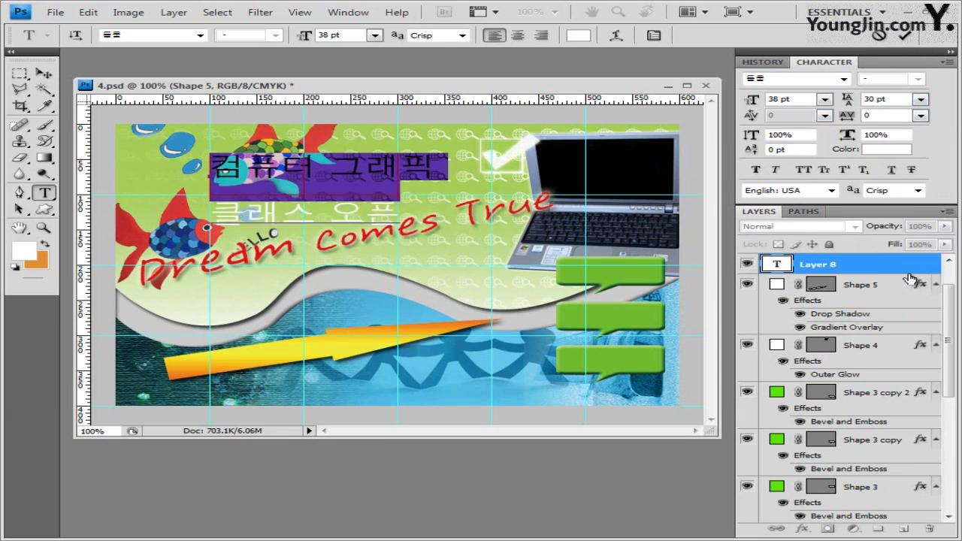
{"action": "left_click", "coordinate": [922, 99]}
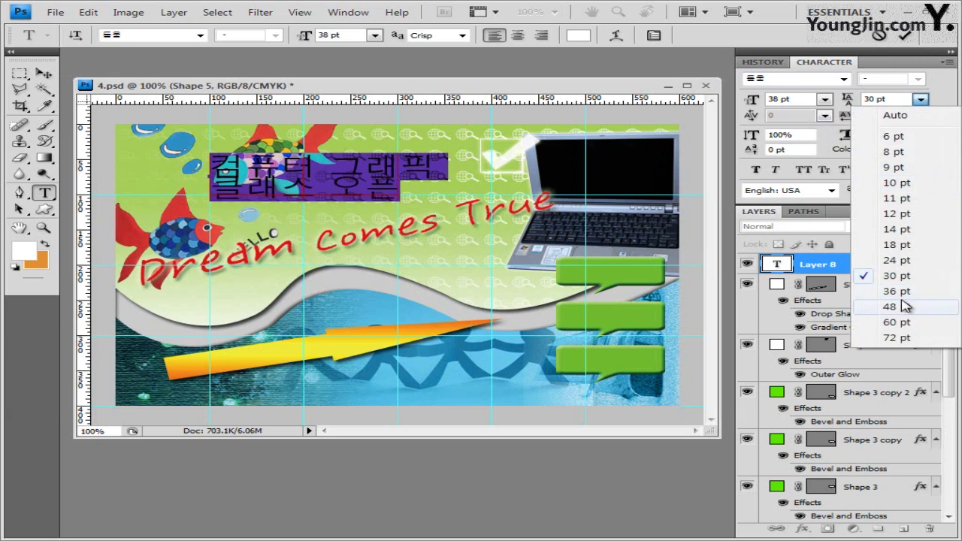
{"action": "left_click", "coordinate": [898, 307]}
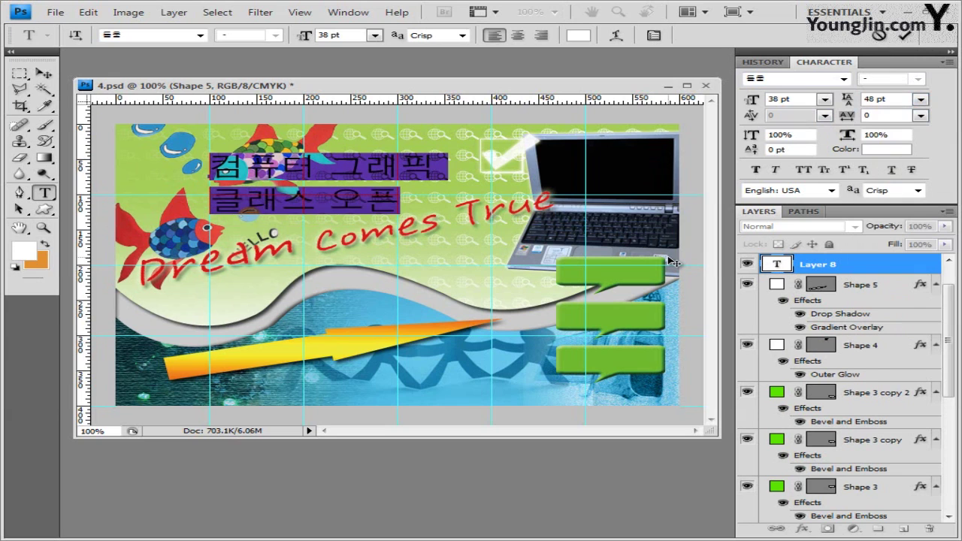
{"action": "left_click", "coordinate": [843, 269]}
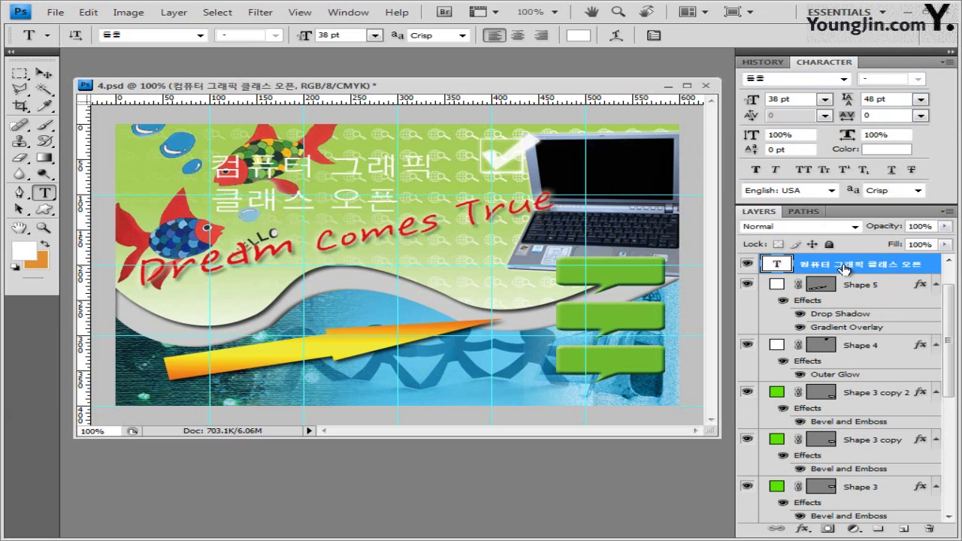
Add a Gradient Overlay to the heading text with black (000000) as the gradient's starting color stop.
{"action": "left_click", "coordinate": [803, 530]}
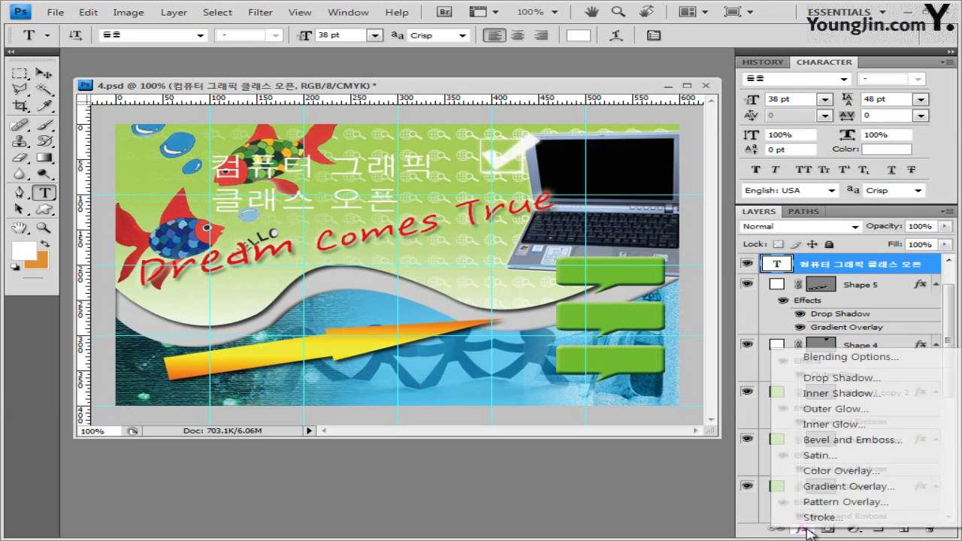
{"action": "left_click", "coordinate": [855, 488]}
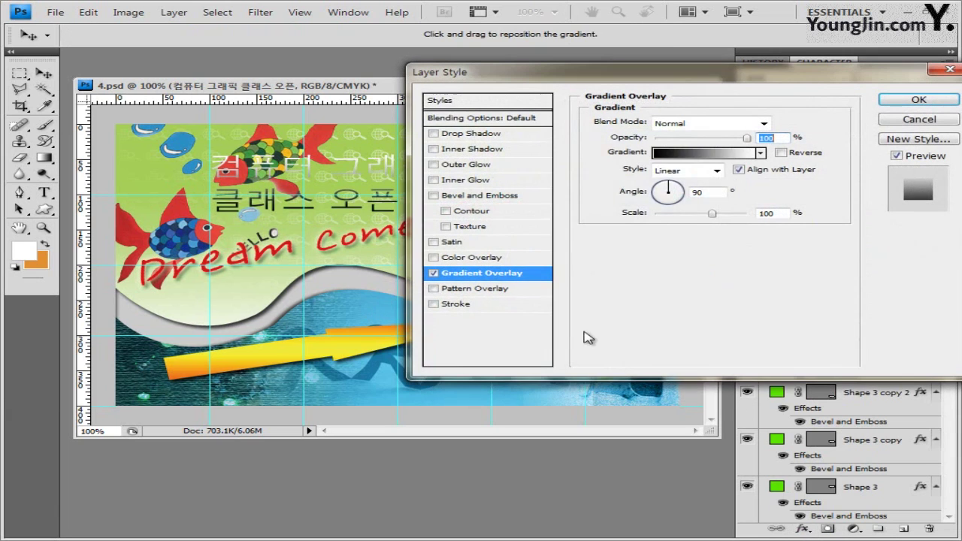
{"action": "left_click", "coordinate": [700, 155]}
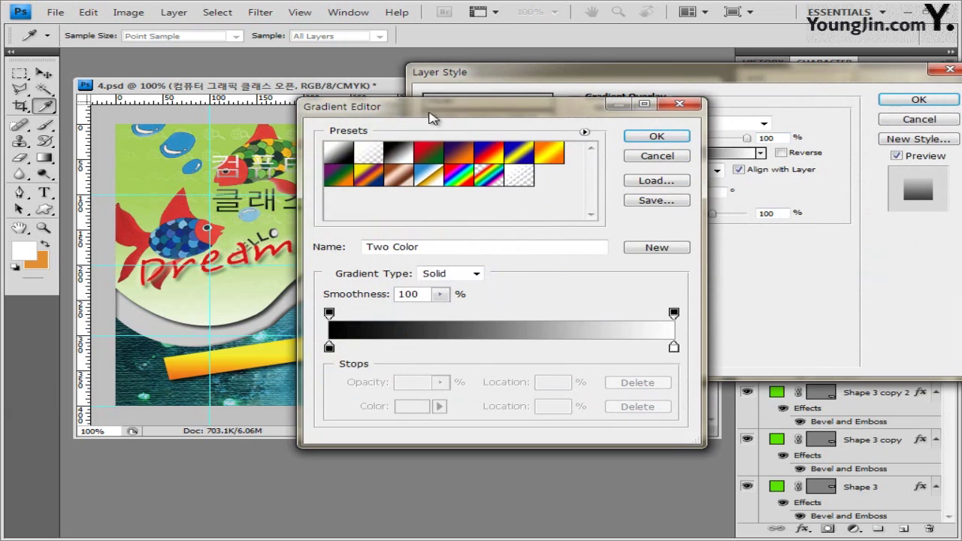
{"action": "left_click_drag", "start_coordinate": [430, 115], "coordinate": [494, 126]}
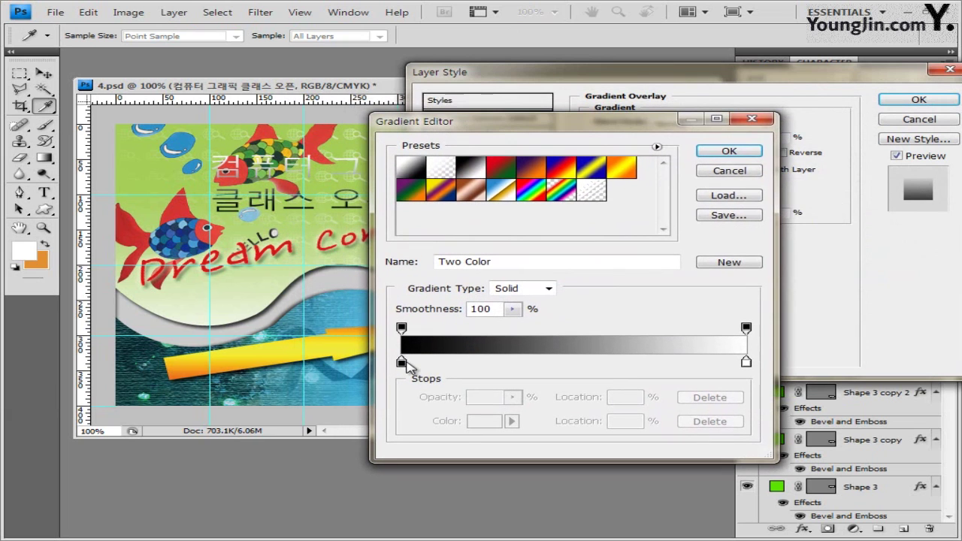
{"action": "left_click", "coordinate": [402, 363]}
{"action": "double_click", "coordinate": [403, 364]}
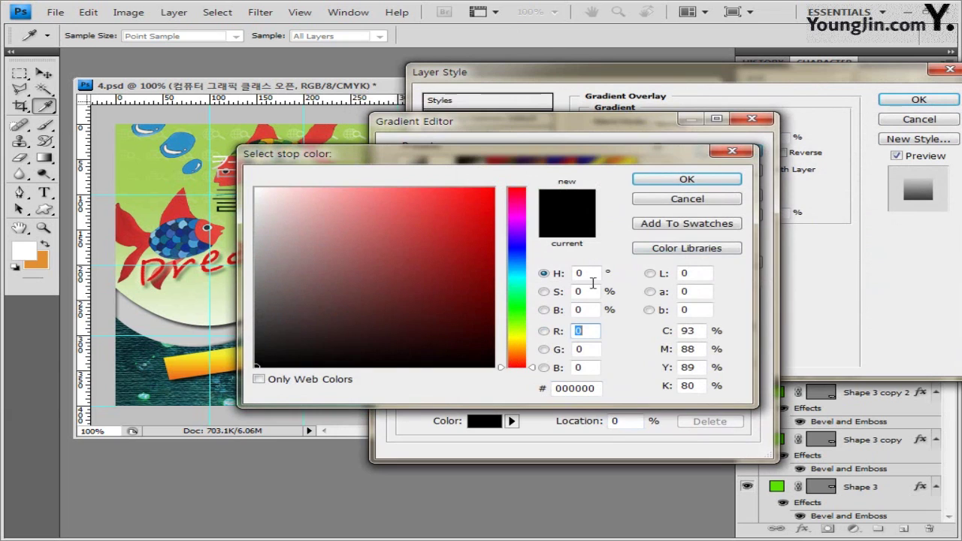
{"action": "left_click", "coordinate": [705, 179]}
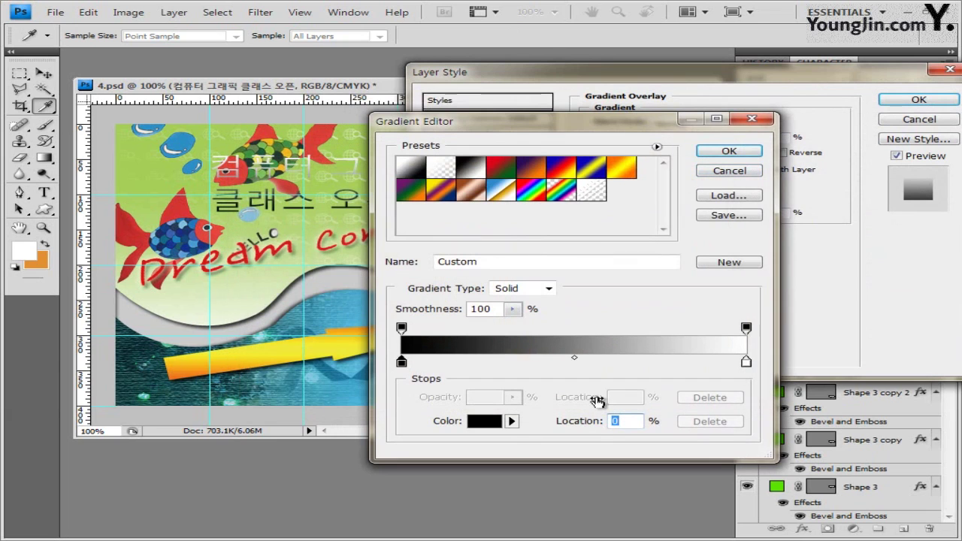
Add a color stop at 50% of the heading's gradient and make it light blue (33ccff).
{"action": "left_click", "coordinate": [574, 364]}
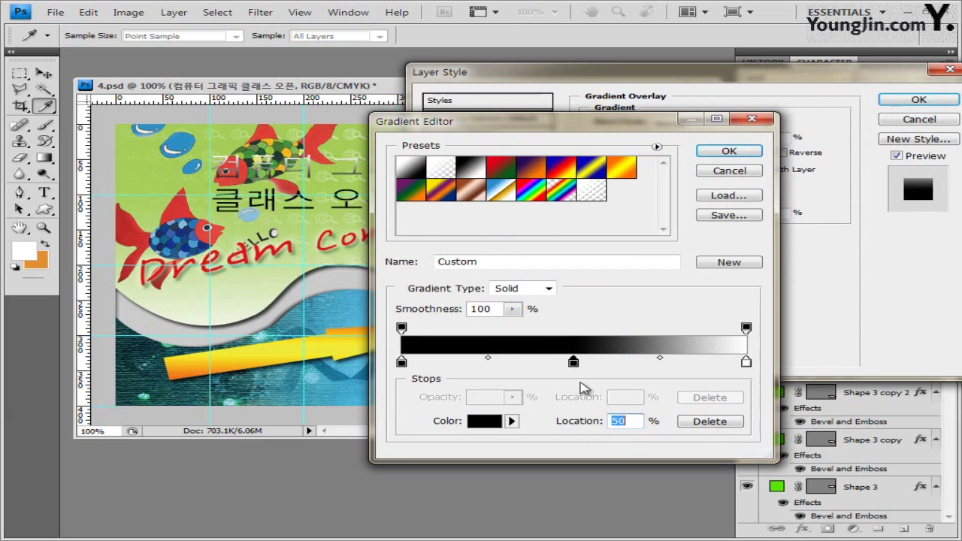
{"action": "double_click", "coordinate": [574, 364]}
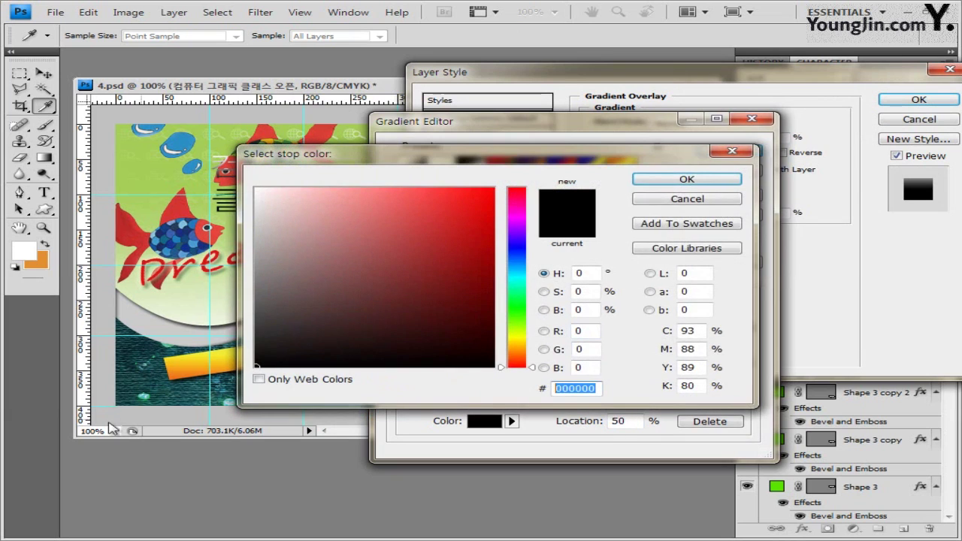
{"action": "type", "text": "33c"}
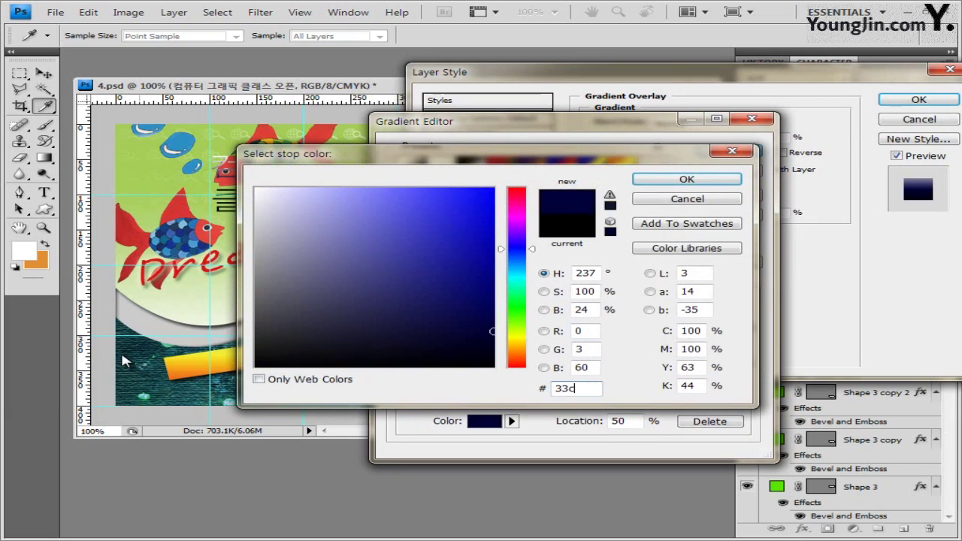
{"action": "type", "text": "cff"}
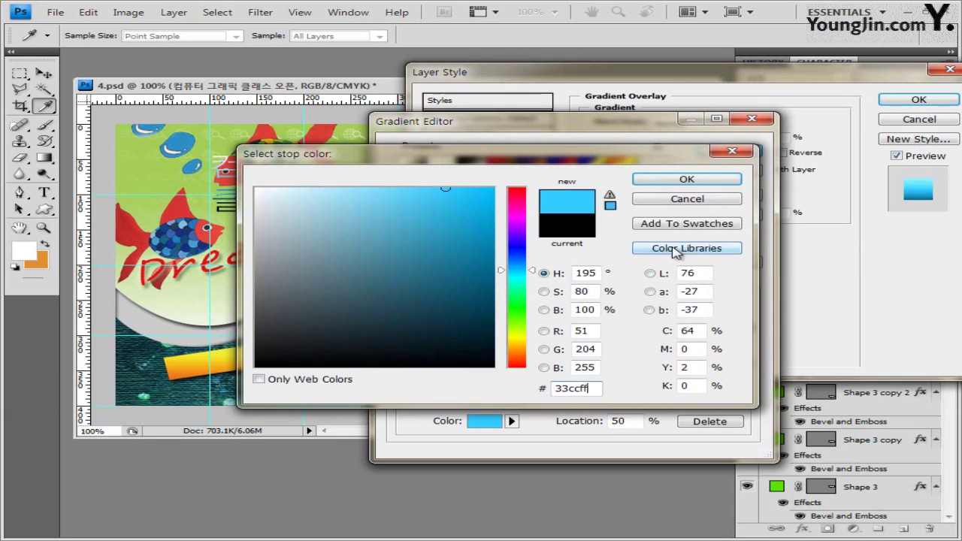
{"action": "left_click", "coordinate": [715, 181]}
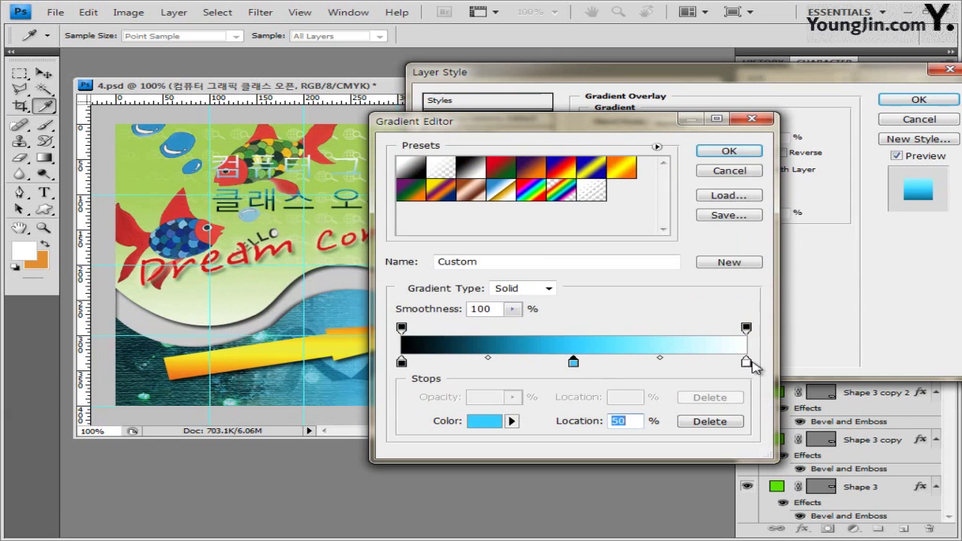
Set the ending color stop of the heading's gradient to yellow-orange (ffcc33) and accept the gradient.
{"action": "double_click", "coordinate": [747, 363]}
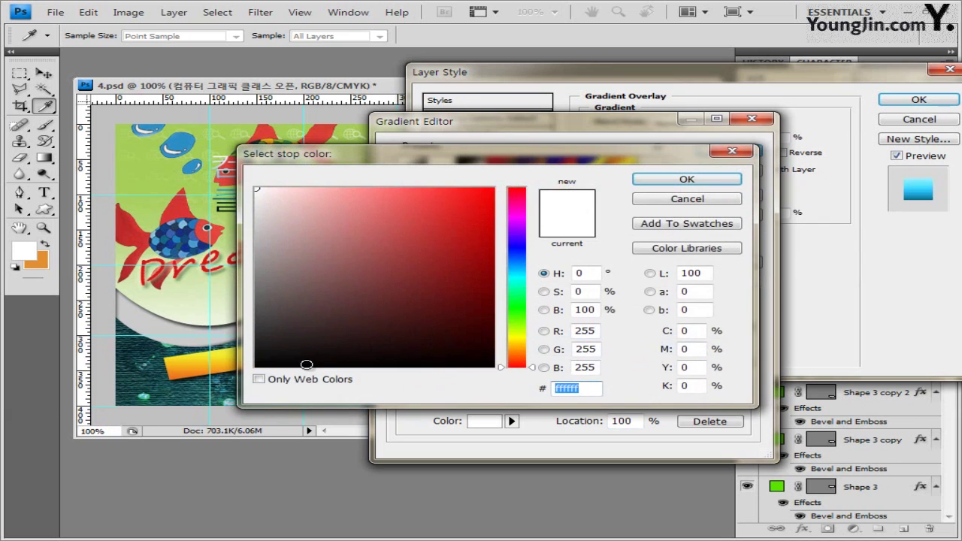
{"action": "type", "text": "ffcc33"}
{"action": "key", "text": "Return"}
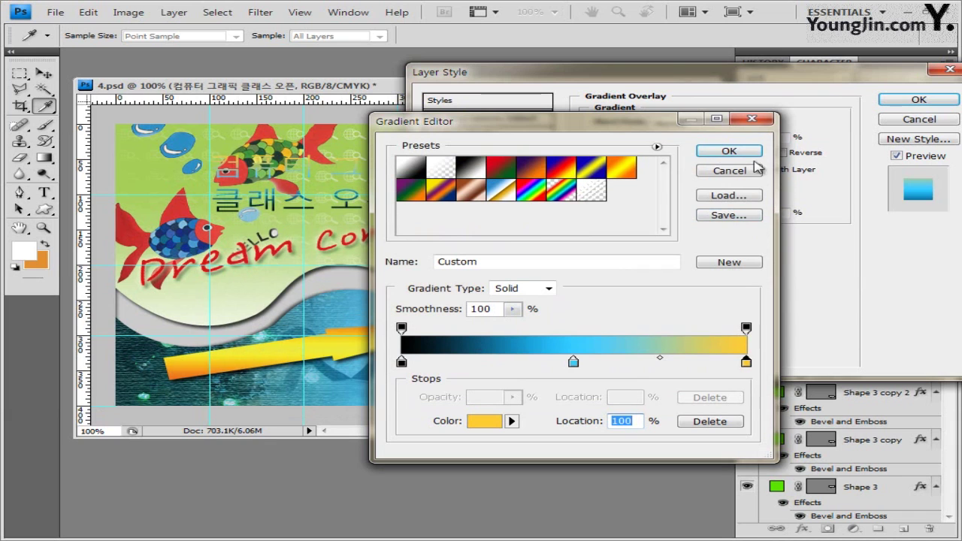
{"action": "left_click", "coordinate": [729, 153]}
Add a 1 px outside Stroke in dark blue (003366) to the heading text.
{"action": "left_click", "coordinate": [471, 308]}
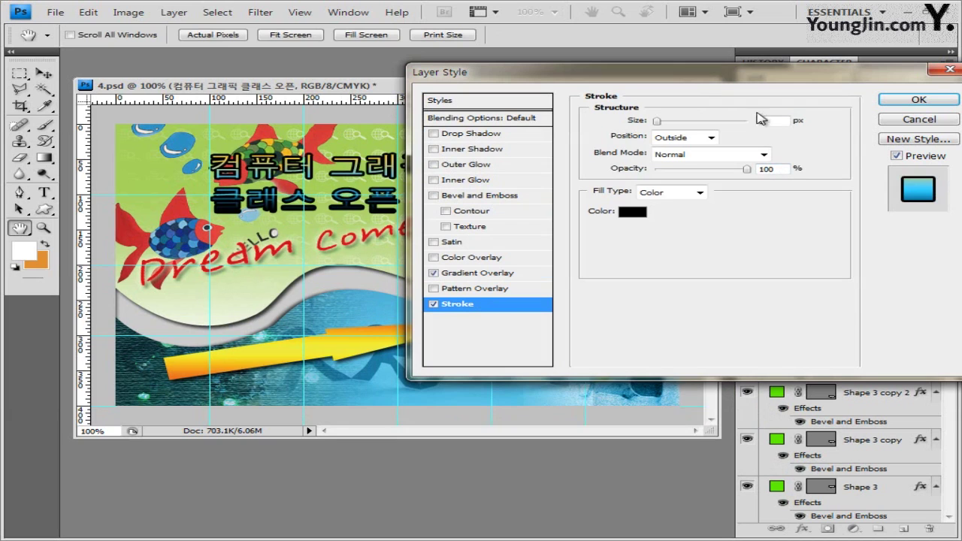
{"action": "type", "text": "1"}
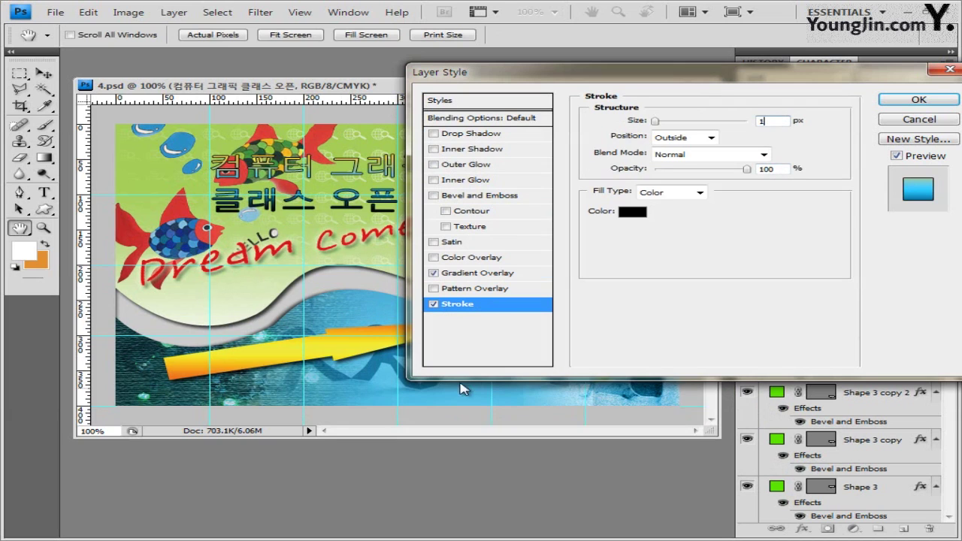
{"action": "left_click", "coordinate": [632, 212]}
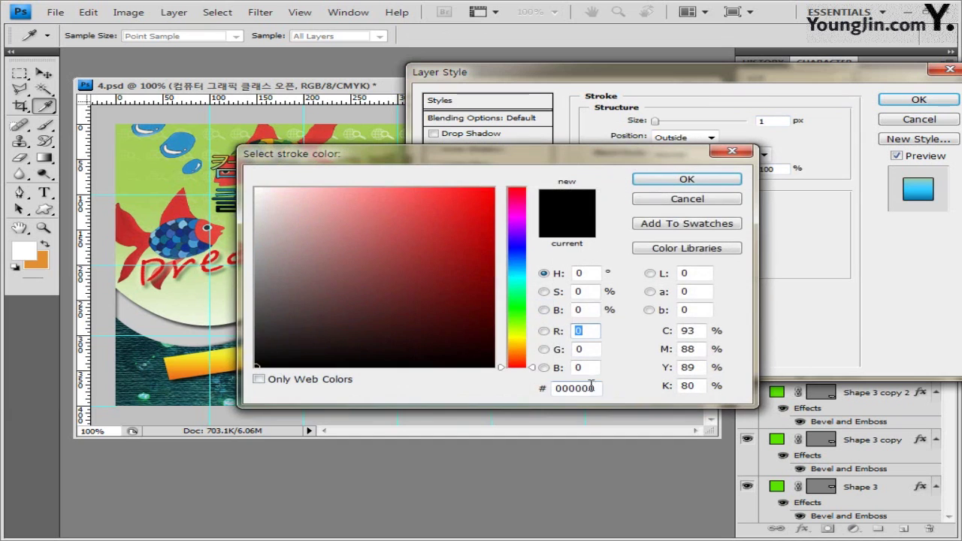
{"action": "type", "text": "003366"}
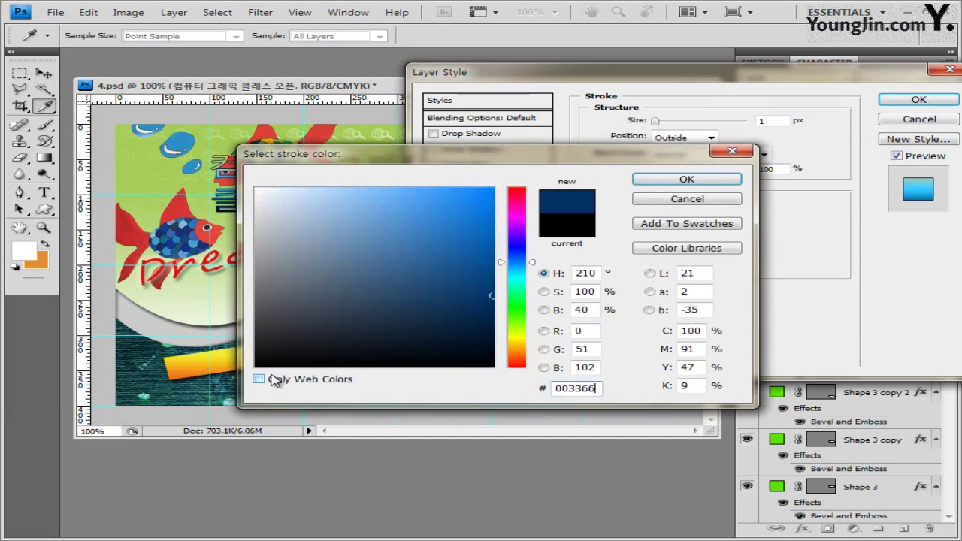
{"action": "key", "text": "Return"}
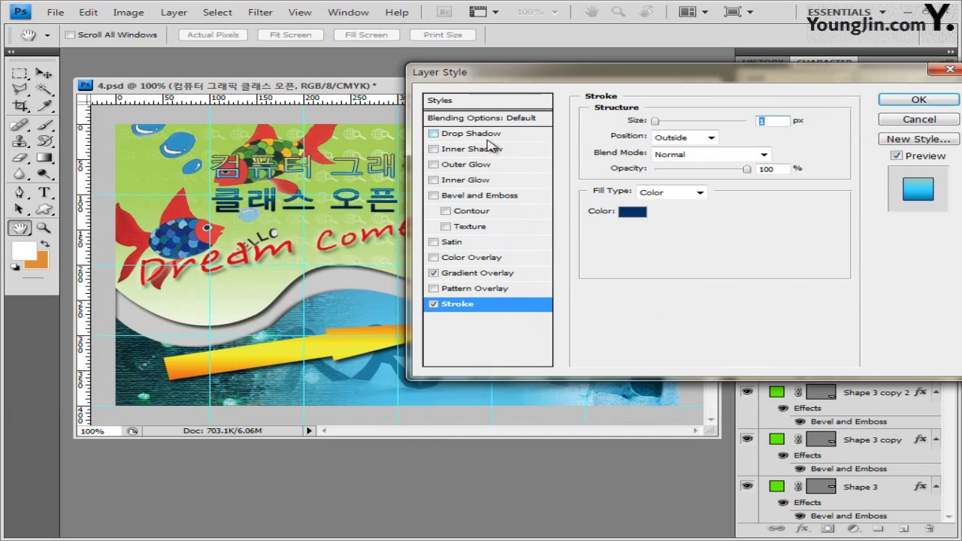
Add a Drop Shadow and an Outer Glow to the heading text and apply the layer styles.
{"action": "left_click", "coordinate": [472, 134]}
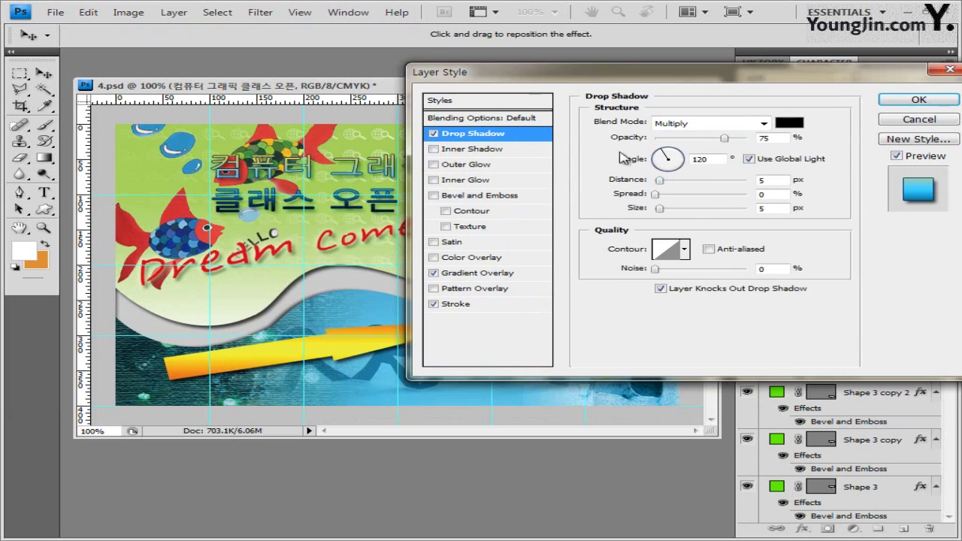
{"action": "left_click", "coordinate": [490, 165]}
{"action": "left_click_drag", "start_coordinate": [644, 71], "coordinate": [532, 222]}
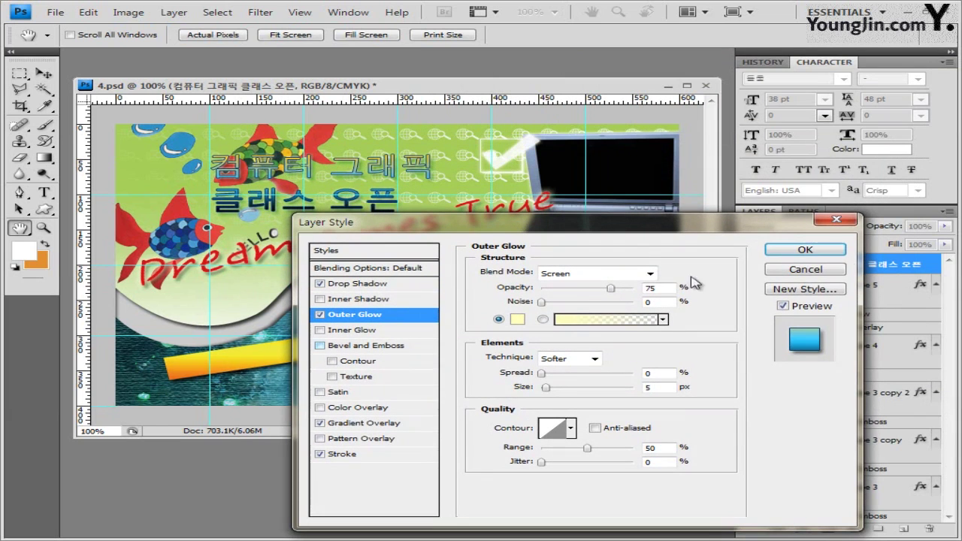
{"action": "left_click", "coordinate": [807, 250]}
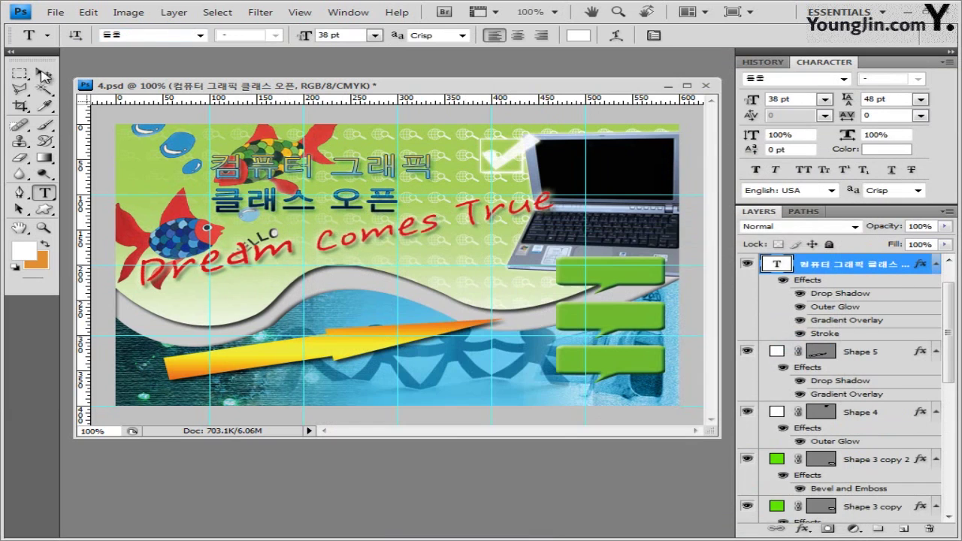
Move the Korean heading text slightly up and to the left on the canvas.
{"action": "left_click", "coordinate": [43, 74]}
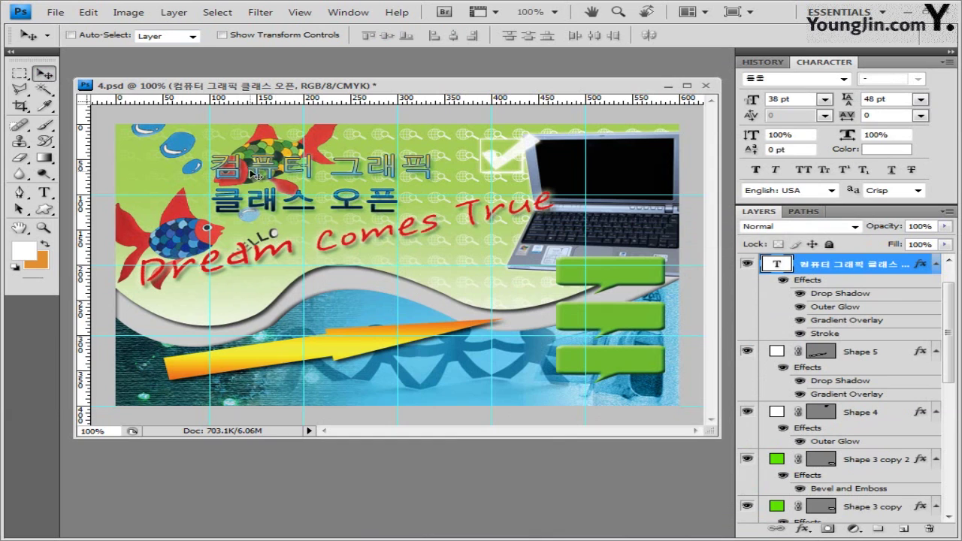
{"action": "left_click_drag", "start_coordinate": [256, 177], "coordinate": [245, 165]}
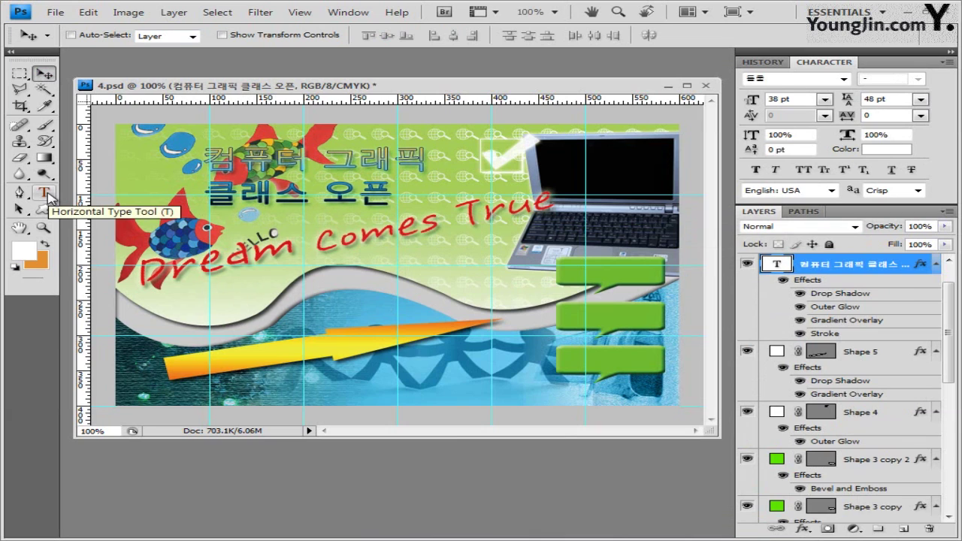
Add the white 18 pt text 학원소개 beside the uppermost green talk bubble.
{"action": "left_click", "coordinate": [45, 193]}
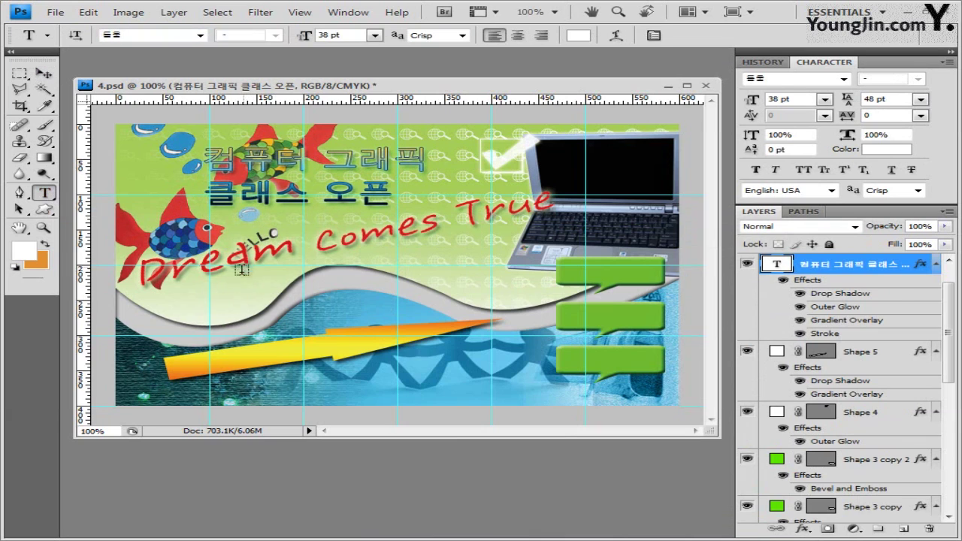
{"action": "left_click", "coordinate": [520, 288]}
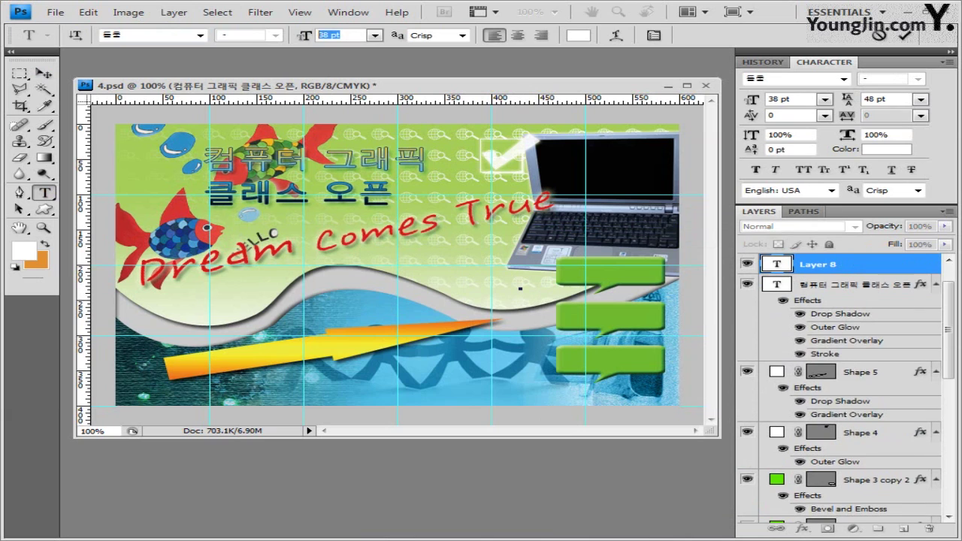
{"action": "type", "text": "18"}
{"action": "left_click", "coordinate": [579, 35]}
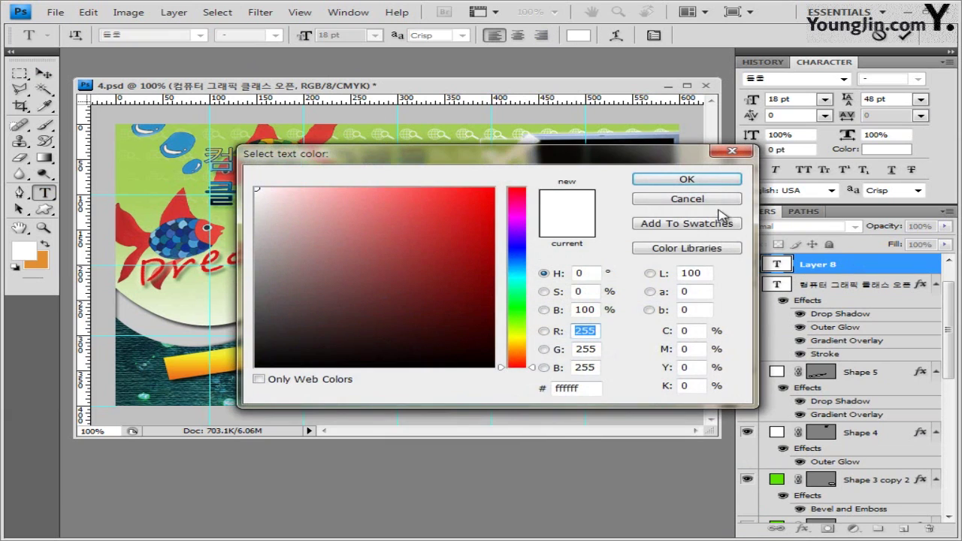
{"action": "left_click", "coordinate": [720, 182]}
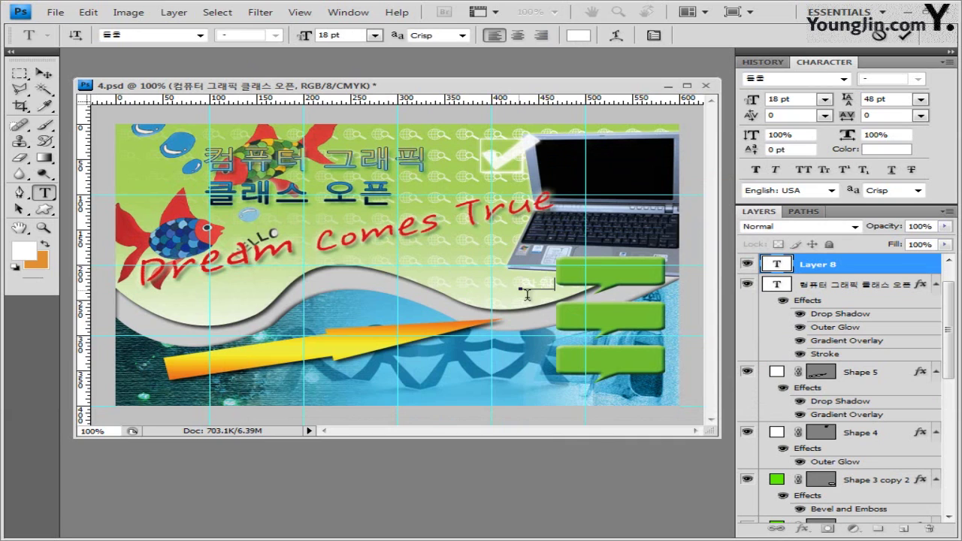
{"action": "left_click", "coordinate": [828, 266]}
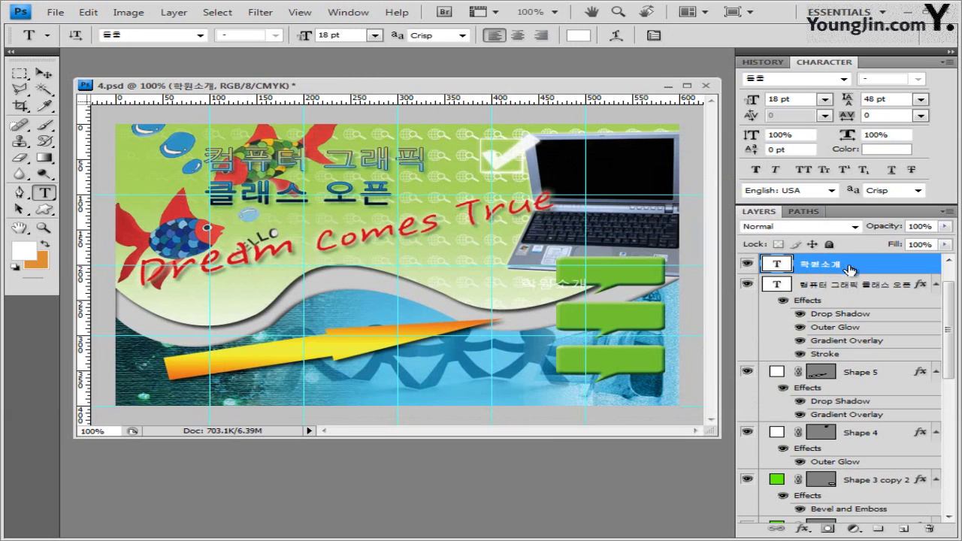
Add a 2 px outside Stroke in green (398e00) to the 학원소개 text.
{"action": "left_click", "coordinate": [803, 528]}
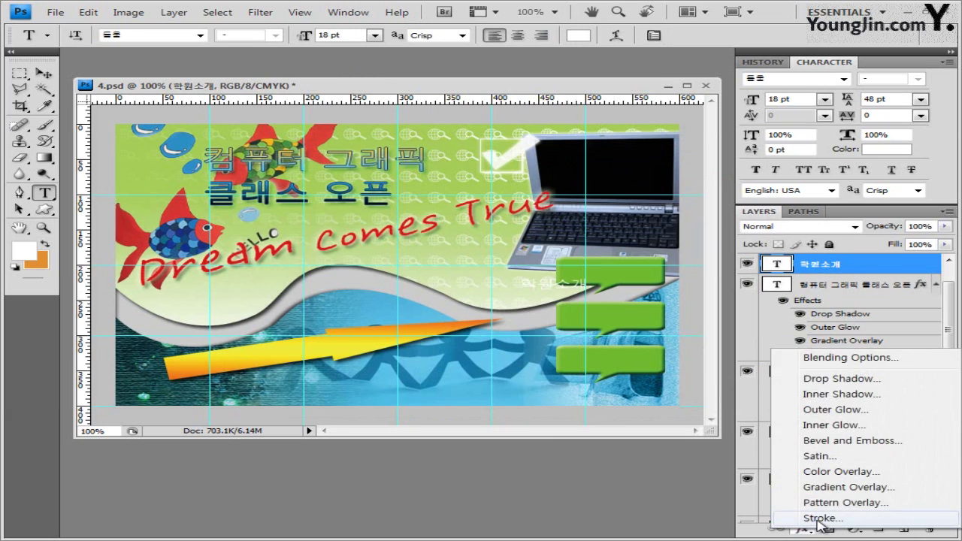
{"action": "left_click", "coordinate": [803, 518]}
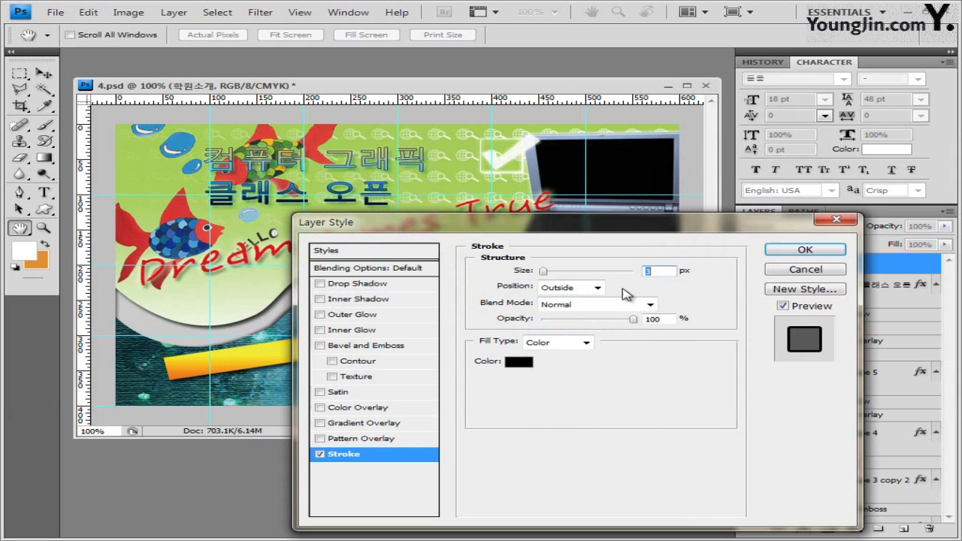
{"action": "type", "text": "2"}
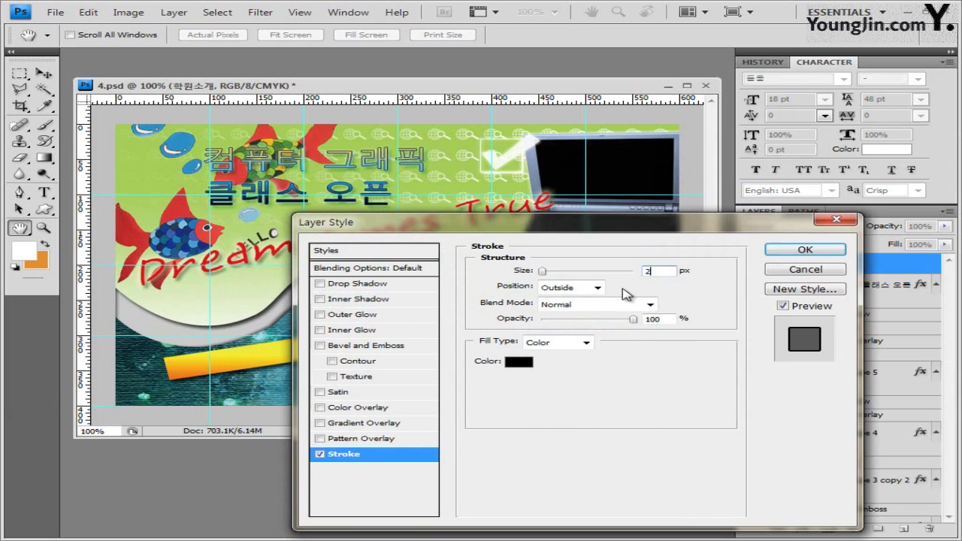
{"action": "left_click", "coordinate": [518, 363]}
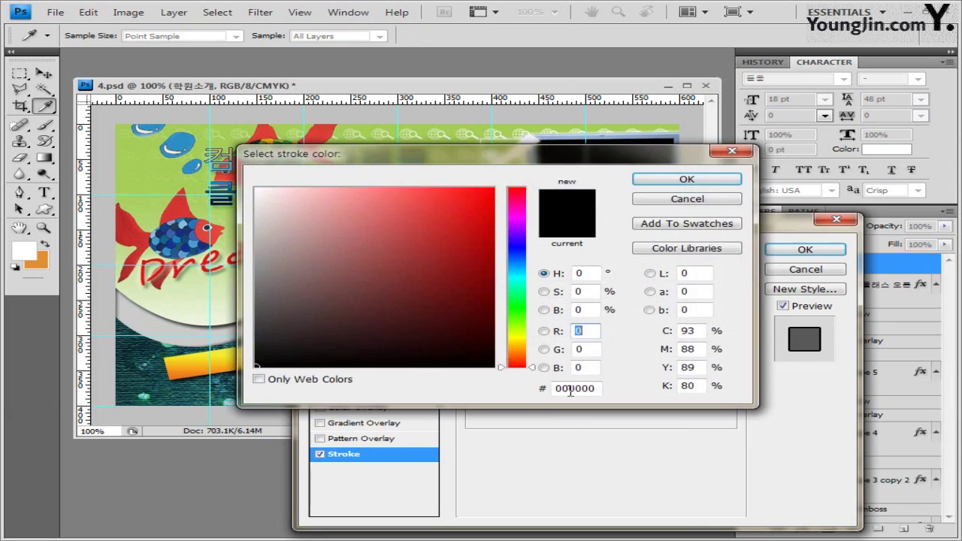
{"action": "double_click", "coordinate": [592, 388]}
{"action": "type", "text": "398e00"}
{"action": "left_click", "coordinate": [727, 181]}
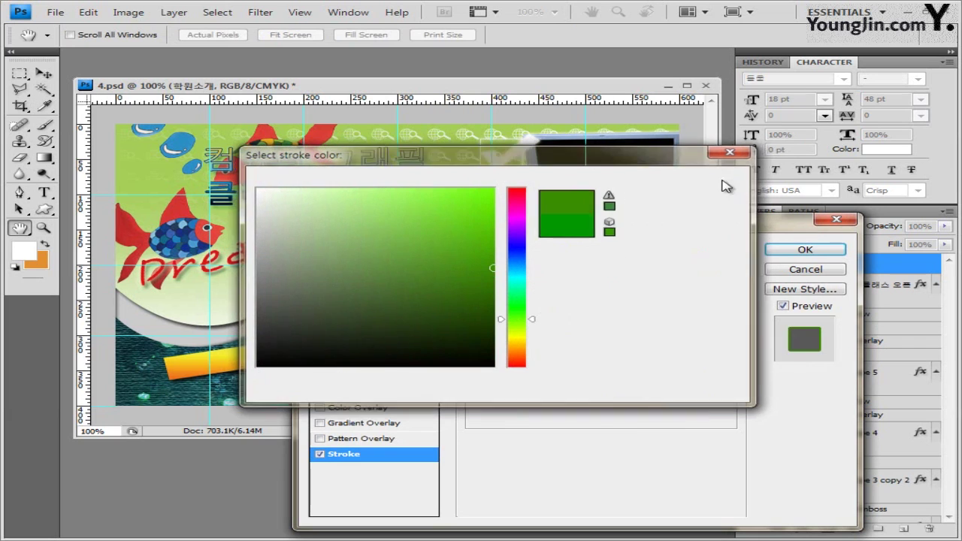
{"action": "left_click", "coordinate": [805, 252]}
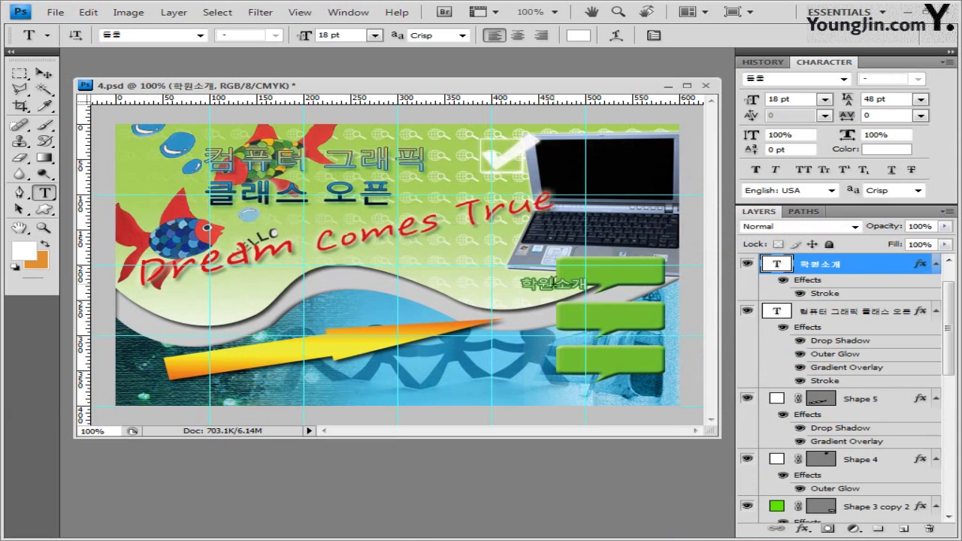
Center-align the 학원소개 text and position it in the middle of the uppermost green talk bubble.
{"action": "key", "text": "v"}
{"action": "left_click_drag", "start_coordinate": [560, 289], "coordinate": [610, 271]}
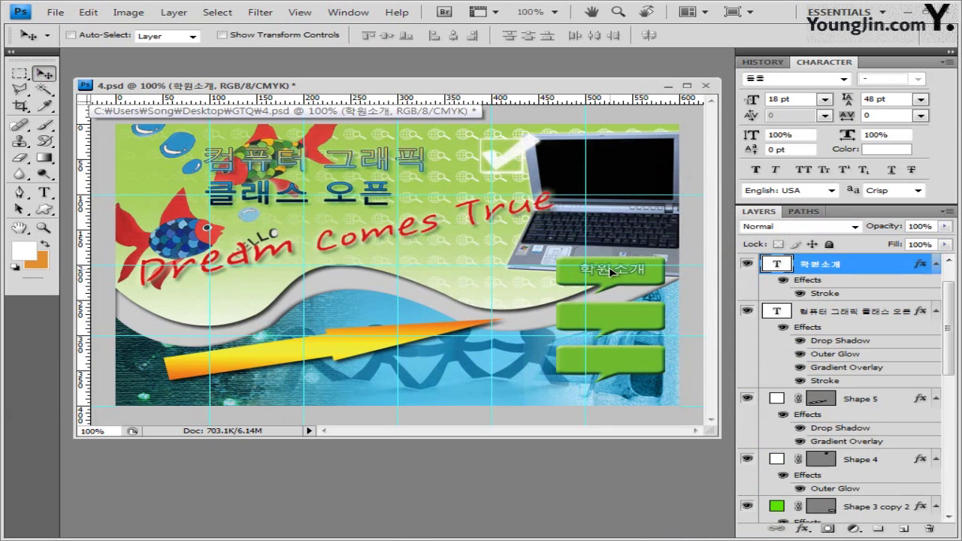
{"action": "left_click", "coordinate": [45, 194]}
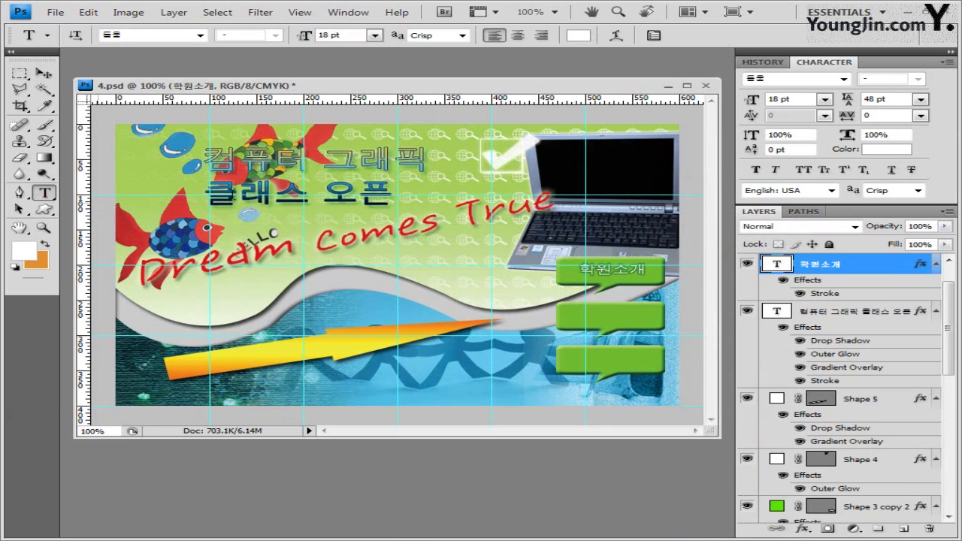
{"action": "left_click", "coordinate": [518, 36]}
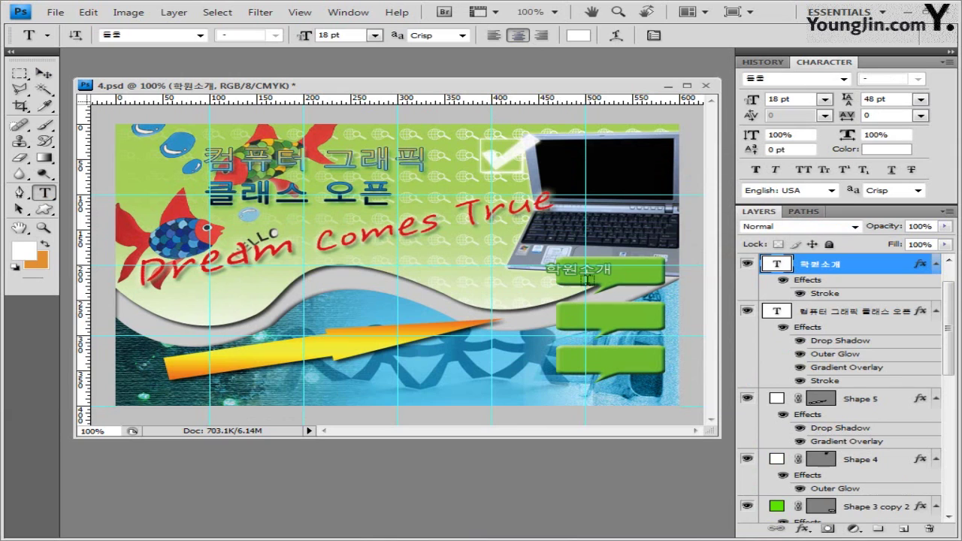
{"action": "left_click", "coordinate": [43, 74]}
{"action": "left_click_drag", "start_coordinate": [605, 272], "coordinate": [640, 279]}
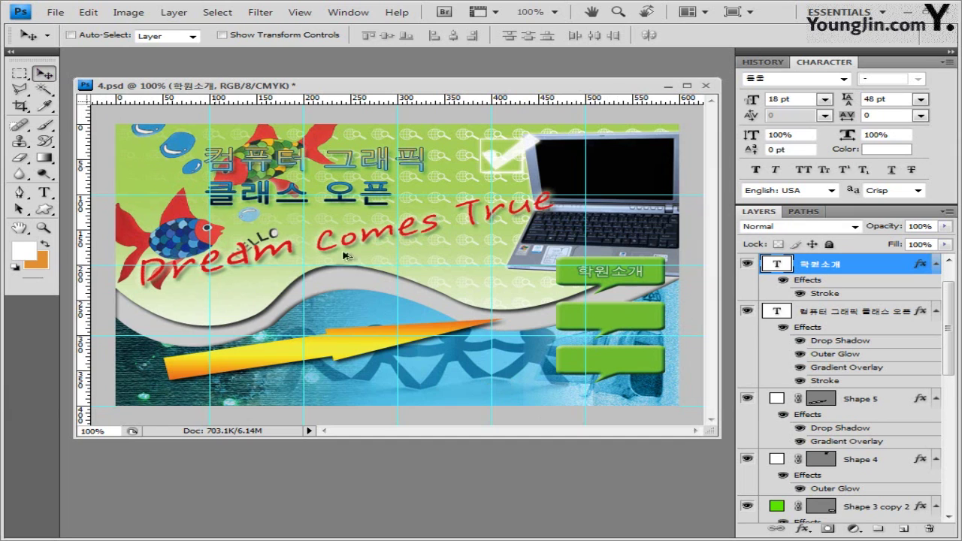
Duplicate the 학원소개 label onto the two lower talk bubbles and change the copies to 클래스보기 and 문의게시판.
{"action": "left_click_drag", "start_coordinate": [610, 276], "coordinate": [610, 319]}
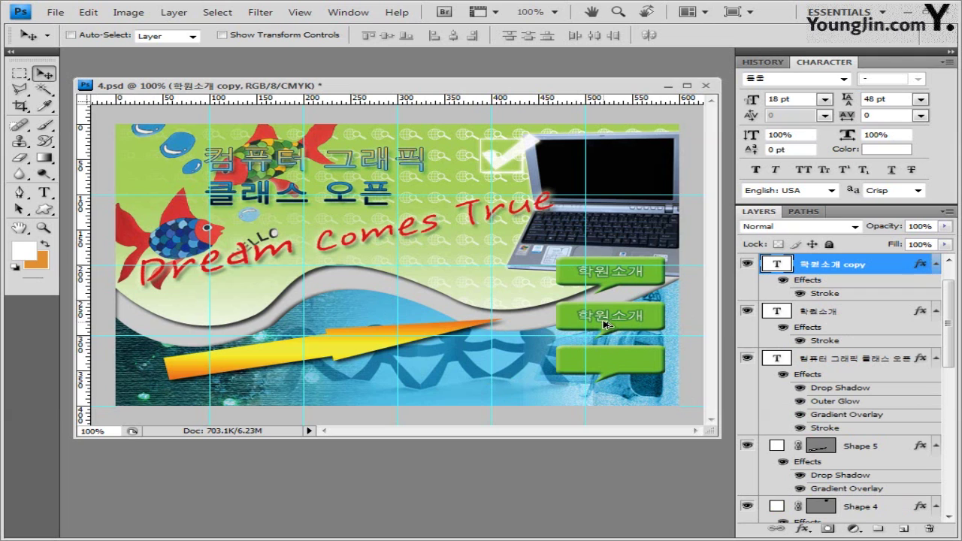
{"action": "left_click_drag", "start_coordinate": [606, 322], "coordinate": [612, 362]}
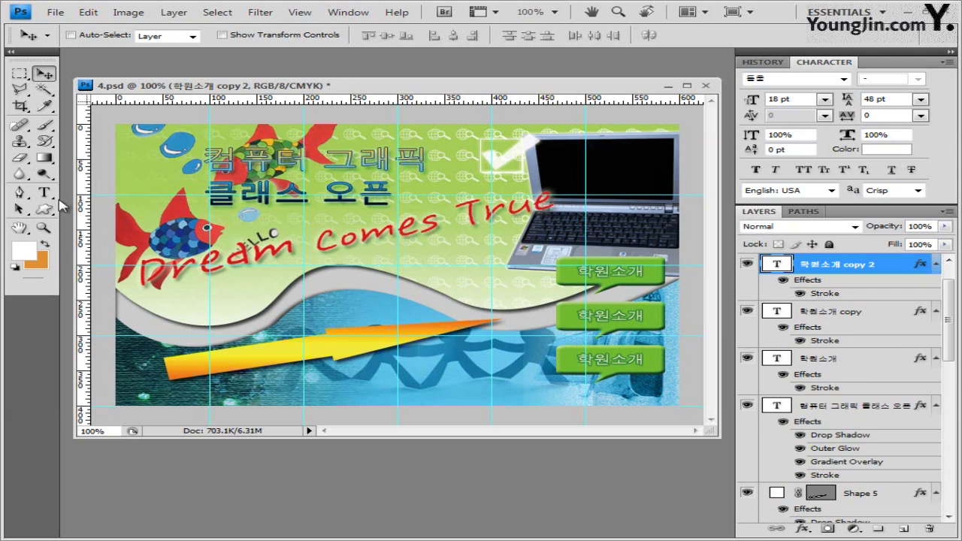
{"action": "key", "text": "t"}
{"action": "left_click", "coordinate": [645, 315]}
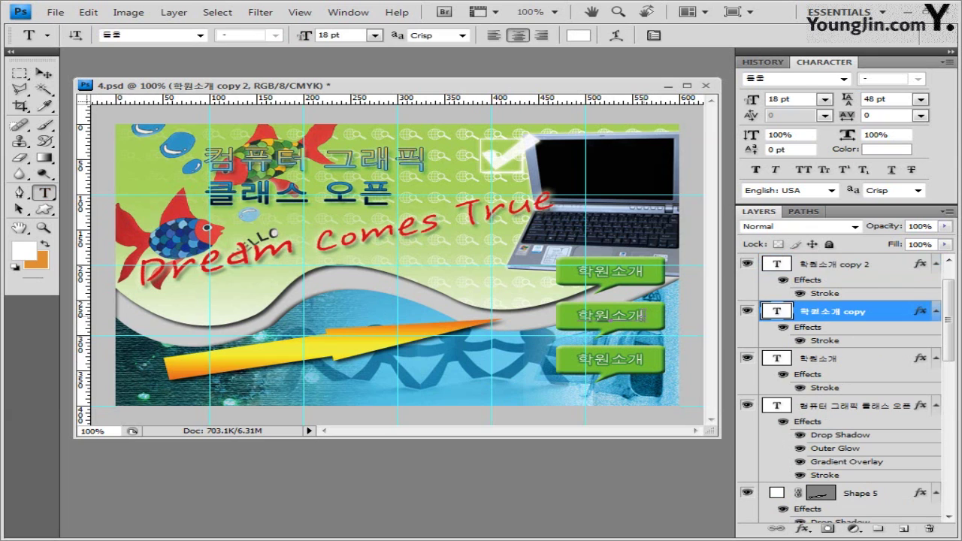
{"action": "key", "text": "ctrl+a"}
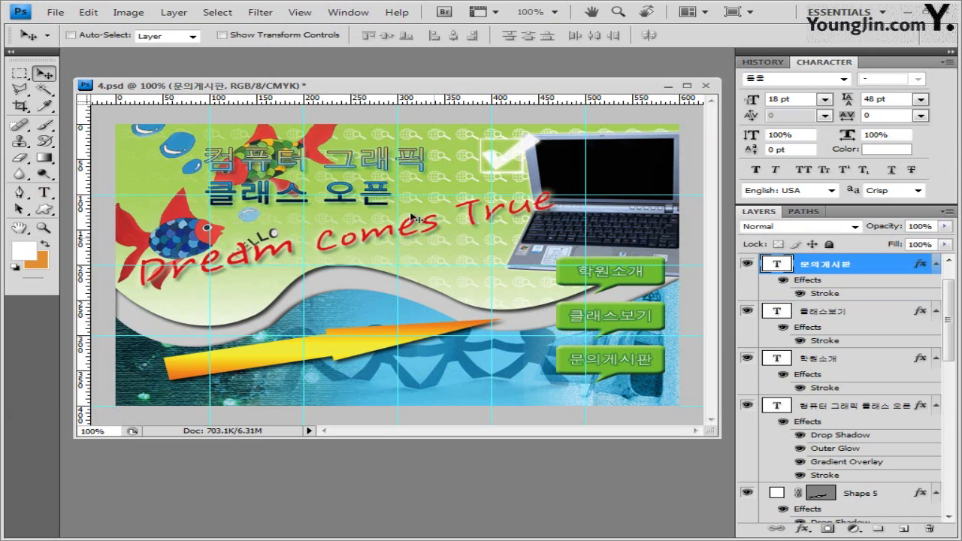
Add the left-aligned text "Graphic Design" in white Arial Regular, 24 pt, below the yellow-orange arrow near the canvas's lower edge.
{"action": "left_click", "coordinate": [43, 193]}
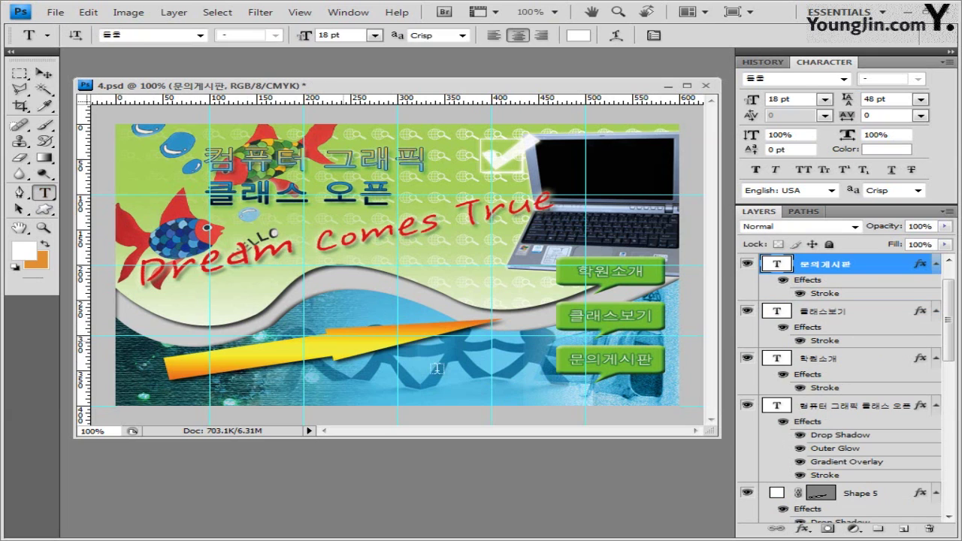
{"action": "left_click", "coordinate": [361, 394]}
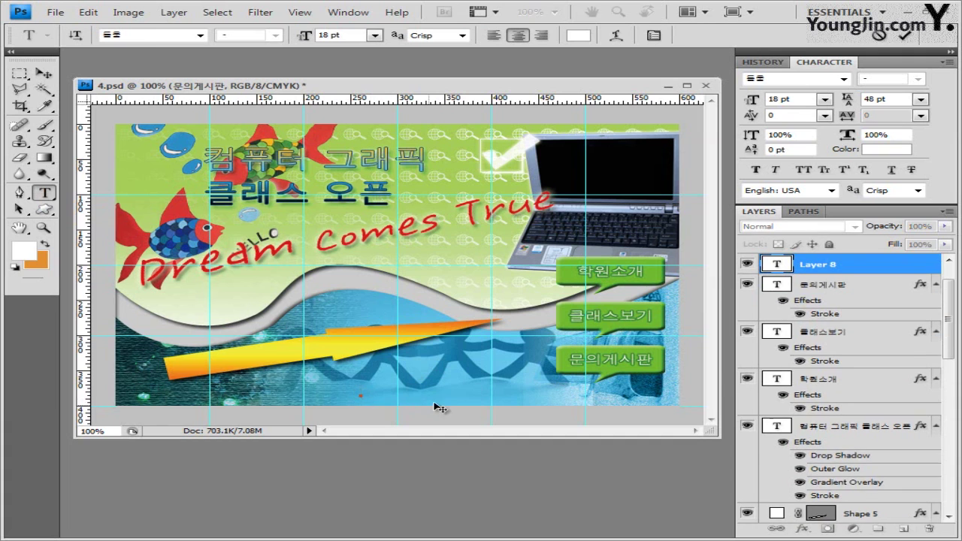
{"action": "left_click", "coordinate": [201, 36]}
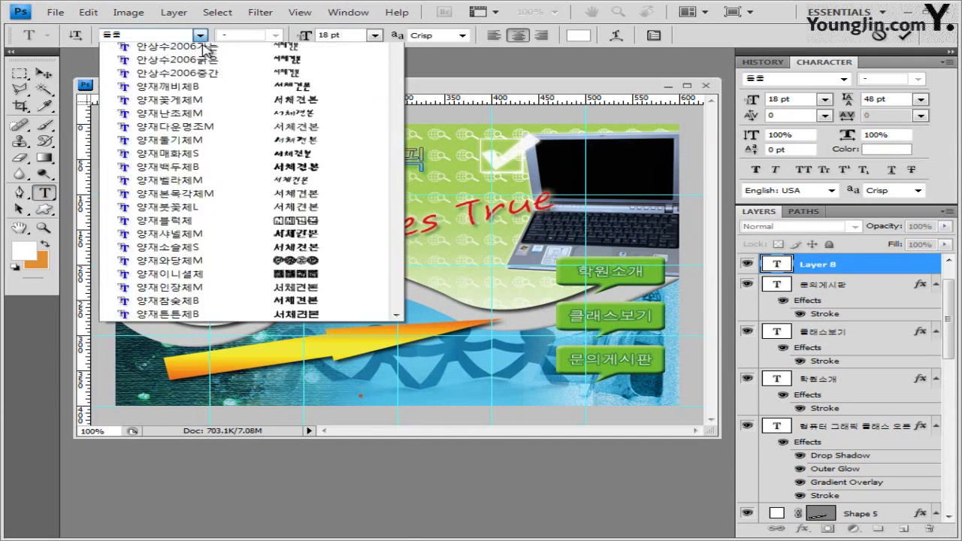
{"action": "scroll", "coordinate": [301, 282], "scroll_direction": "down", "scroll_amount": 10}
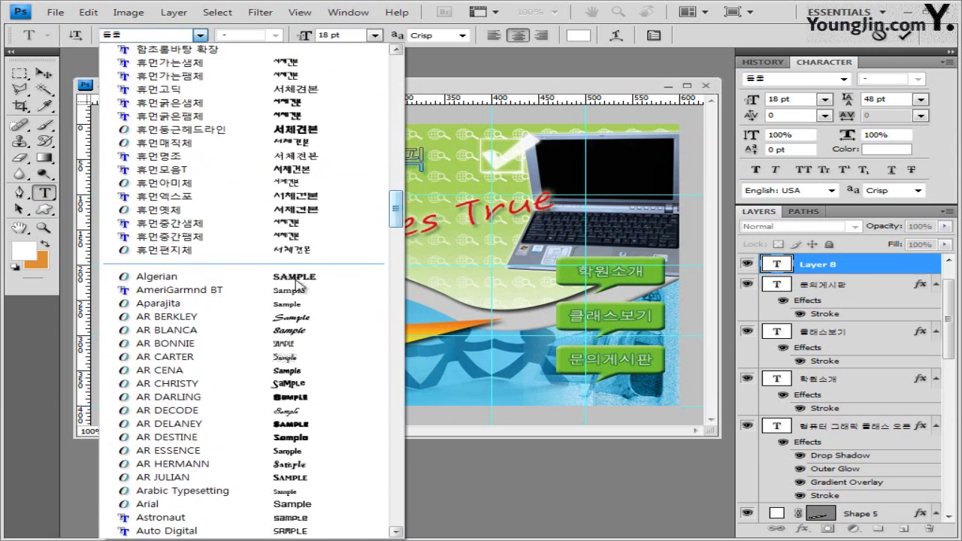
{"action": "left_click", "coordinate": [198, 503]}
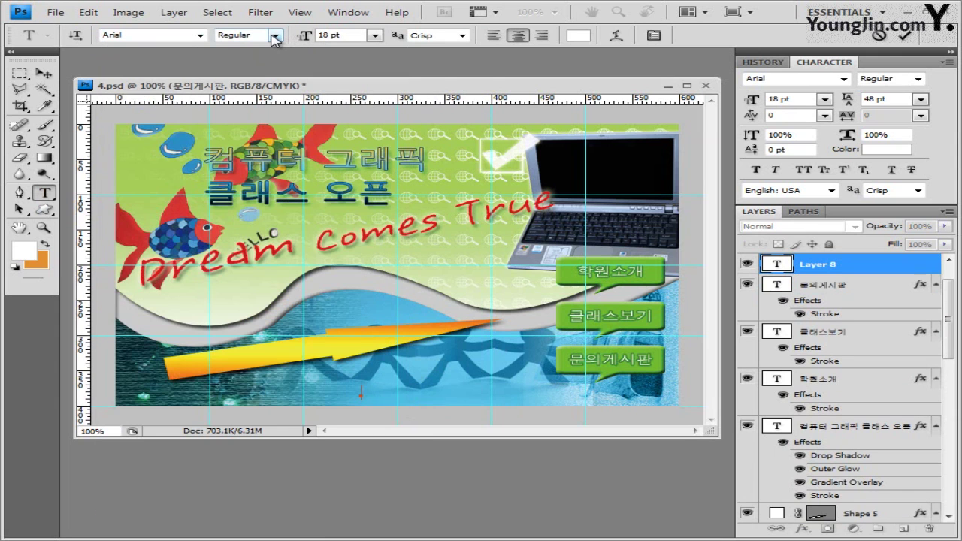
{"action": "left_click", "coordinate": [335, 36]}
{"action": "type", "text": "24"}
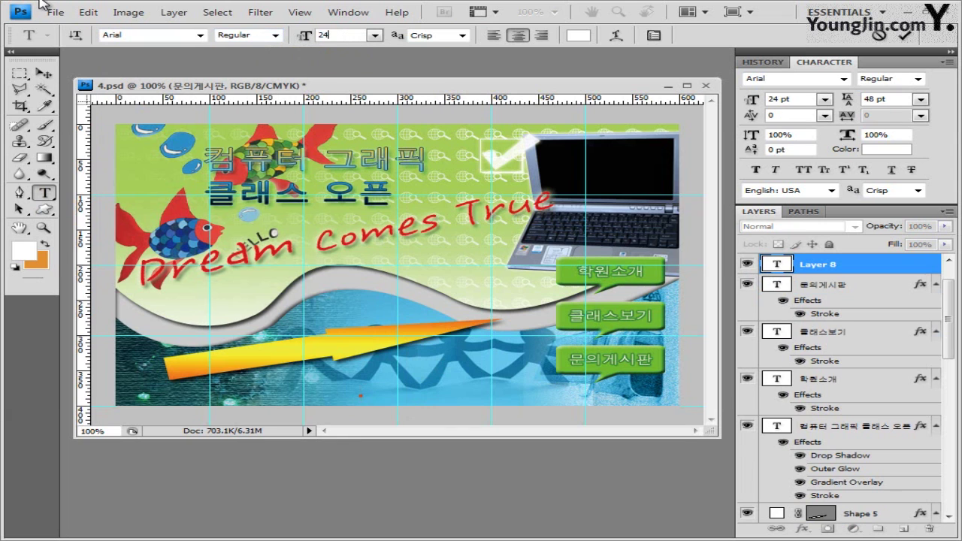
{"action": "left_click", "coordinate": [578, 35]}
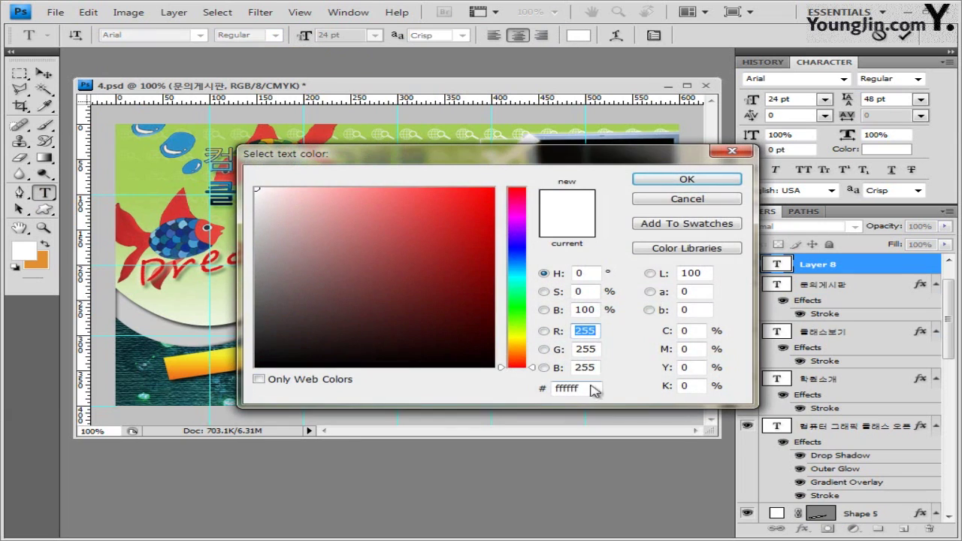
{"action": "left_click", "coordinate": [725, 182]}
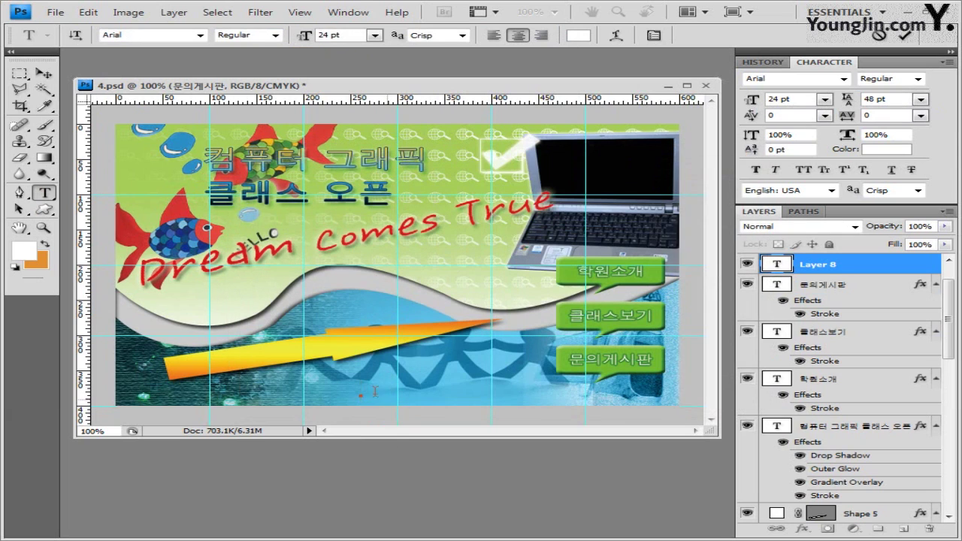
{"action": "type", "text": "Graphic Design"}
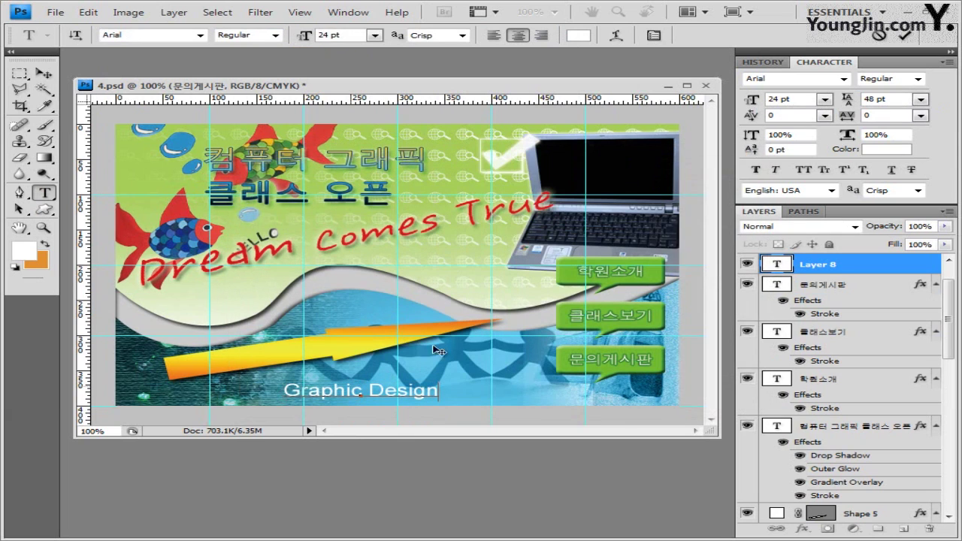
{"action": "left_click", "coordinate": [494, 35]}
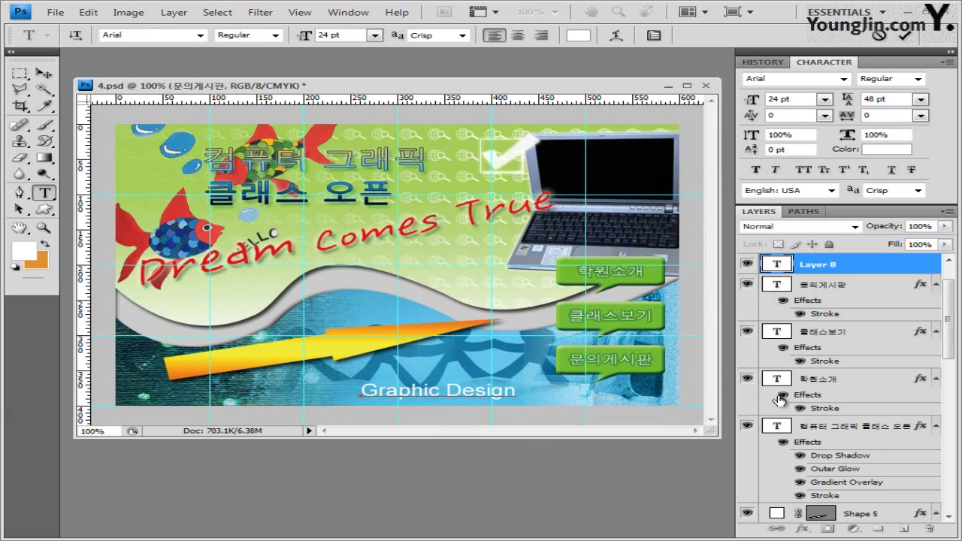
{"action": "left_click", "coordinate": [844, 267]}
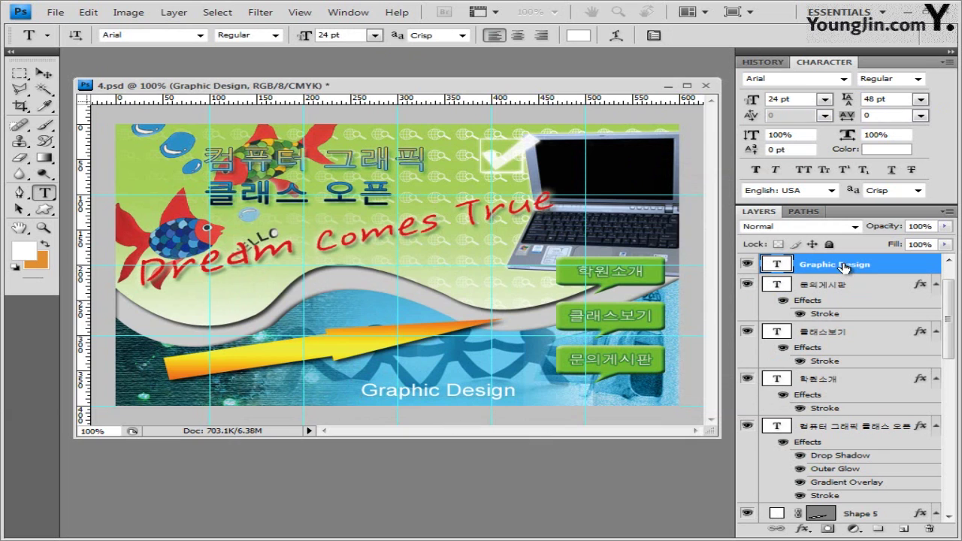
Apply an Outer Glow with the default settings to the "Graphic Design" text.
{"action": "left_click", "coordinate": [804, 530]}
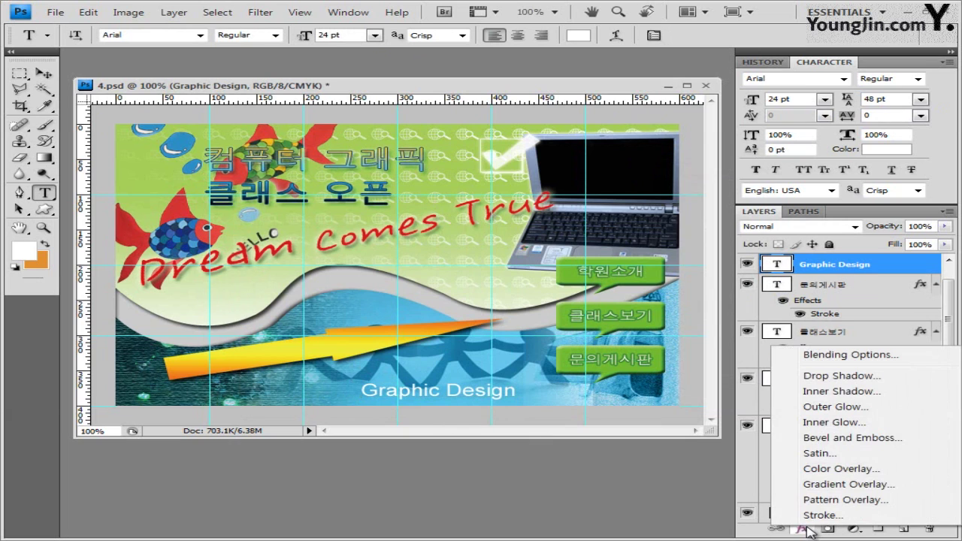
{"action": "left_click", "coordinate": [855, 413]}
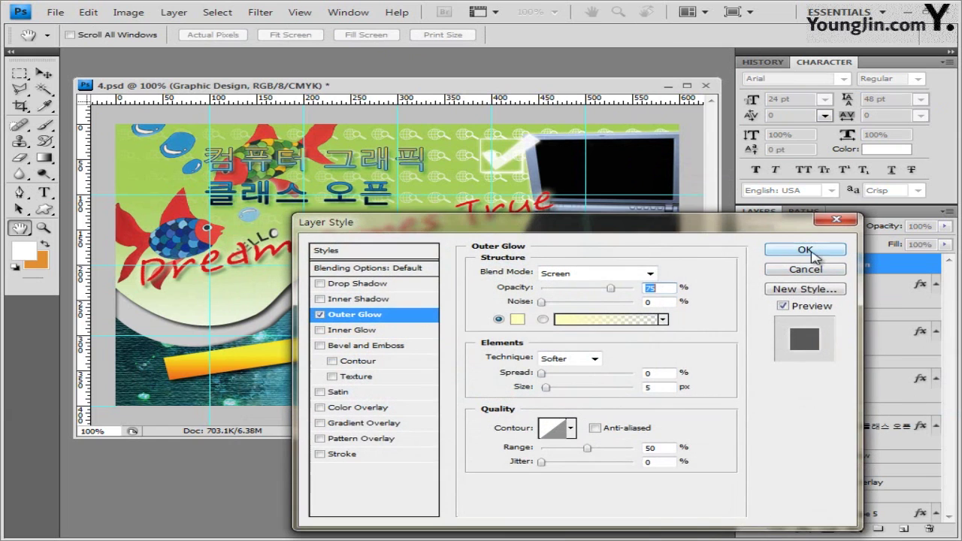
{"action": "left_click", "coordinate": [811, 251]}
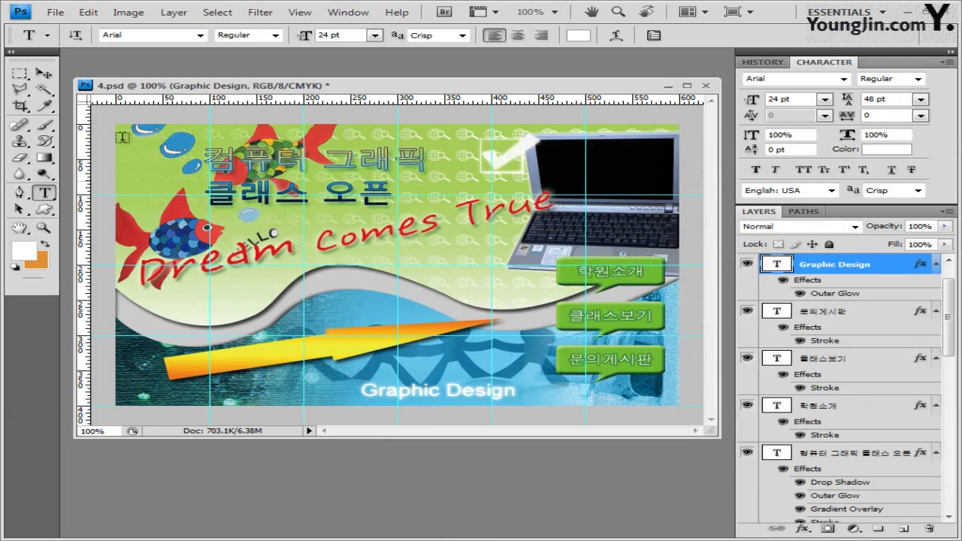
Move the "Graphic Design" text toward the canvas's left and place a duplicate of it above and to its right.
{"action": "left_click", "coordinate": [43, 73]}
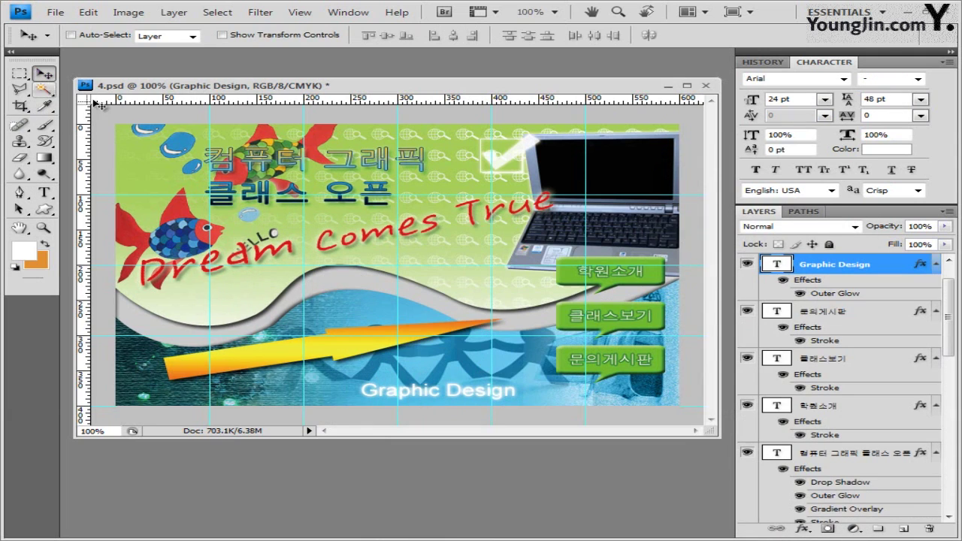
{"action": "left_click_drag", "start_coordinate": [435, 395], "coordinate": [351, 390]}
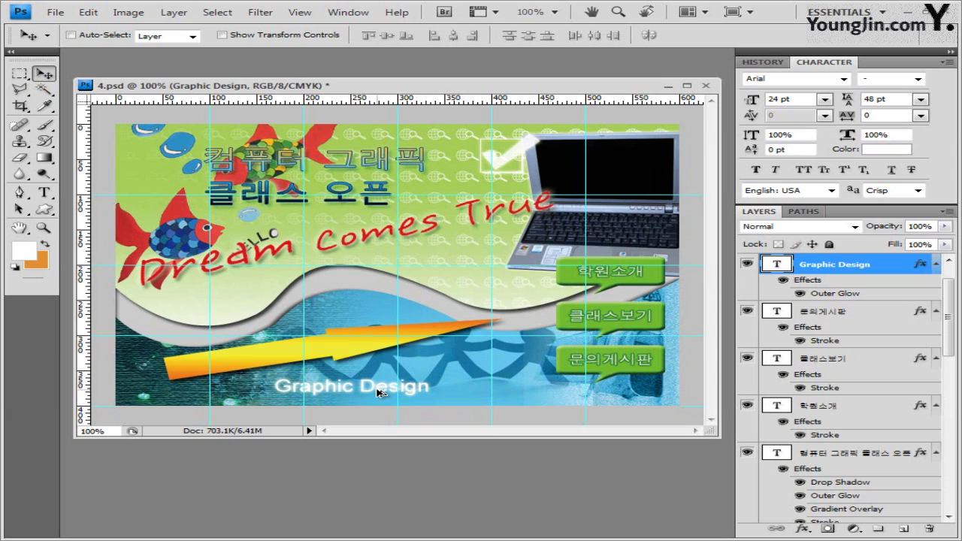
{"action": "left_click_drag", "start_coordinate": [380, 392], "coordinate": [480, 385]}
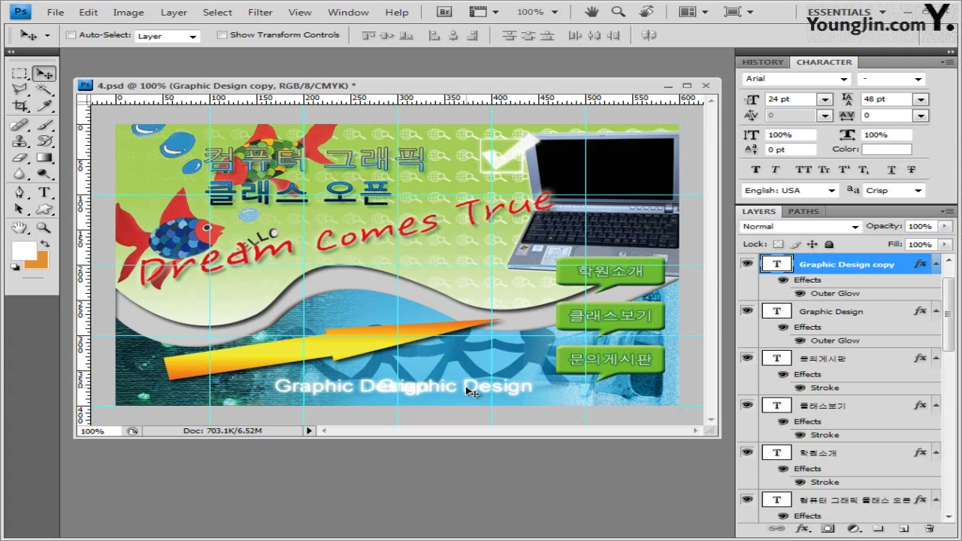
{"action": "left_click_drag", "start_coordinate": [466, 391], "coordinate": [469, 371]}
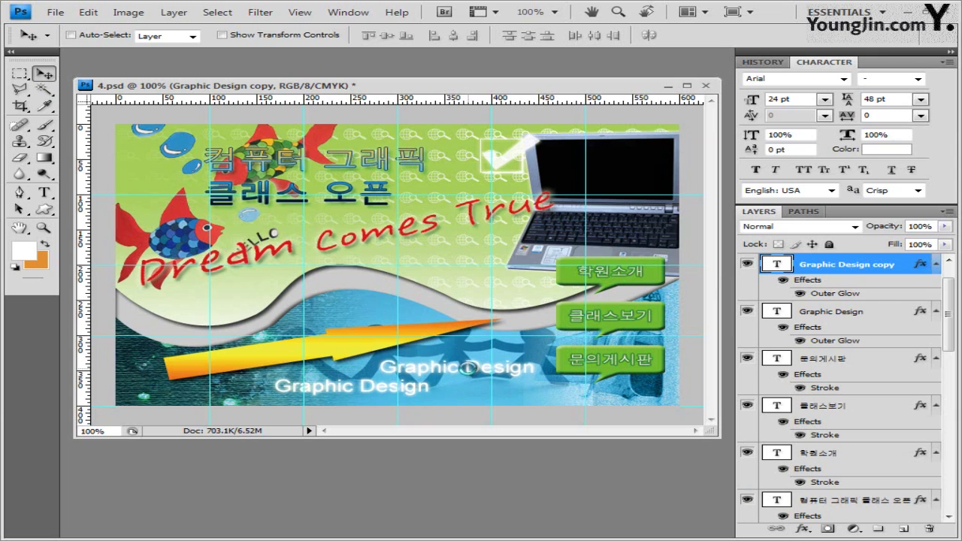
Change the duplicated text to "Web Design" and shift it slightly right, above the "Graphic Design" text.
{"action": "left_click", "coordinate": [44, 192]}
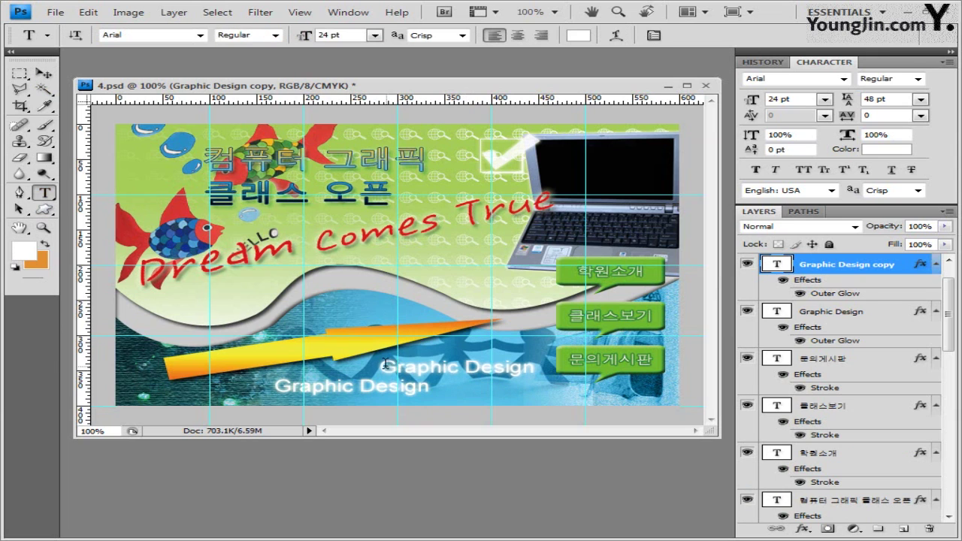
{"action": "left_click_drag", "start_coordinate": [385, 366], "coordinate": [436, 366]}
{"action": "left_click", "coordinate": [444, 384]}
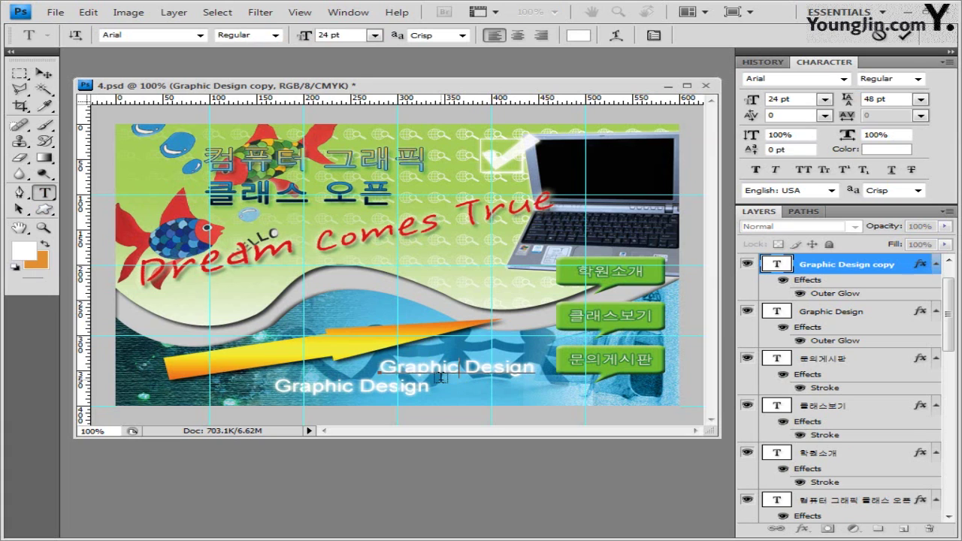
{"action": "double_click", "coordinate": [442, 376]}
{"action": "key", "text": "BackSpace"}
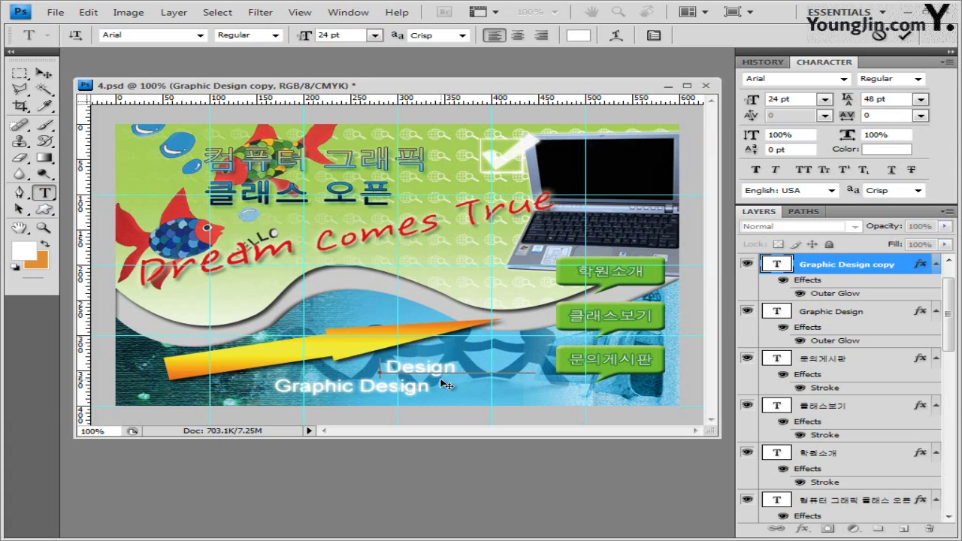
{"action": "type", "text": "Web"}
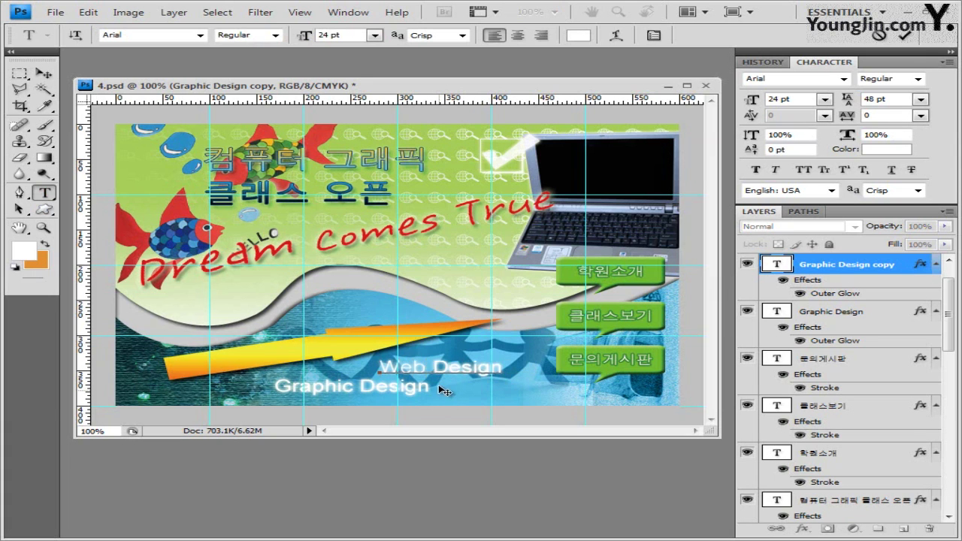
{"action": "left_click", "coordinate": [44, 73]}
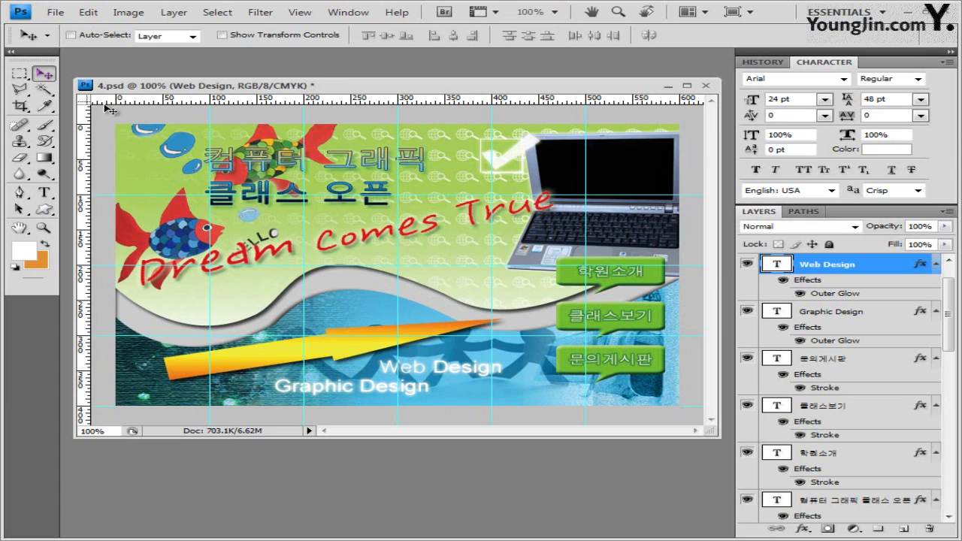
{"action": "left_click_drag", "start_coordinate": [441, 378], "coordinate": [446, 375]}
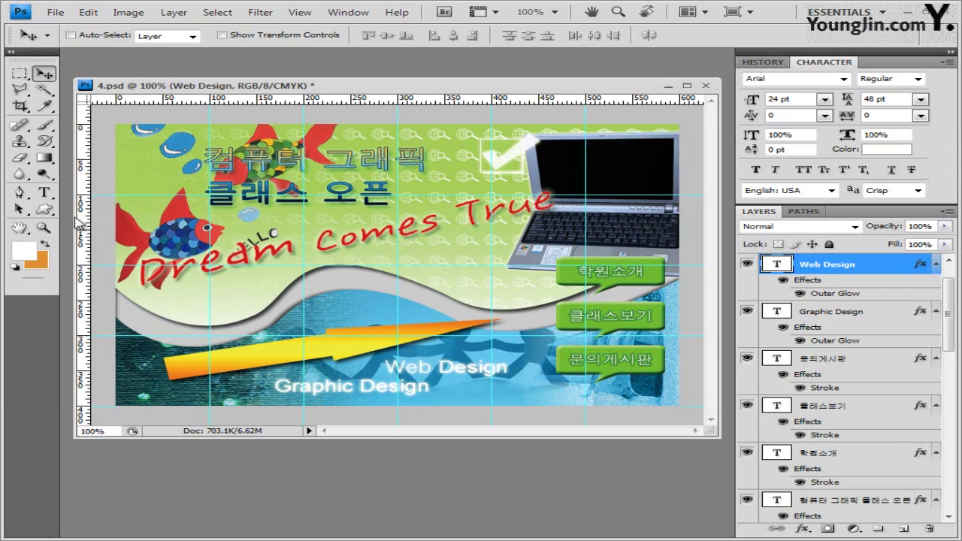
Add the text "초보자도 쉽게 배울 수 있는 디자인 교실" in 궁서, 16 pt, colour 993300, starting at the yellow-orange arrow's tail.
{"action": "left_click", "coordinate": [43, 192]}
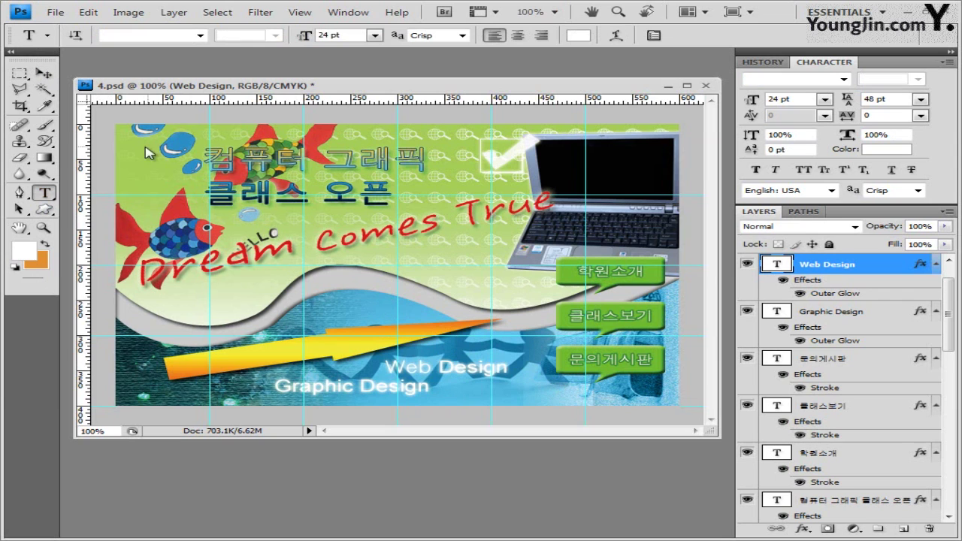
{"action": "left_click", "coordinate": [179, 369]}
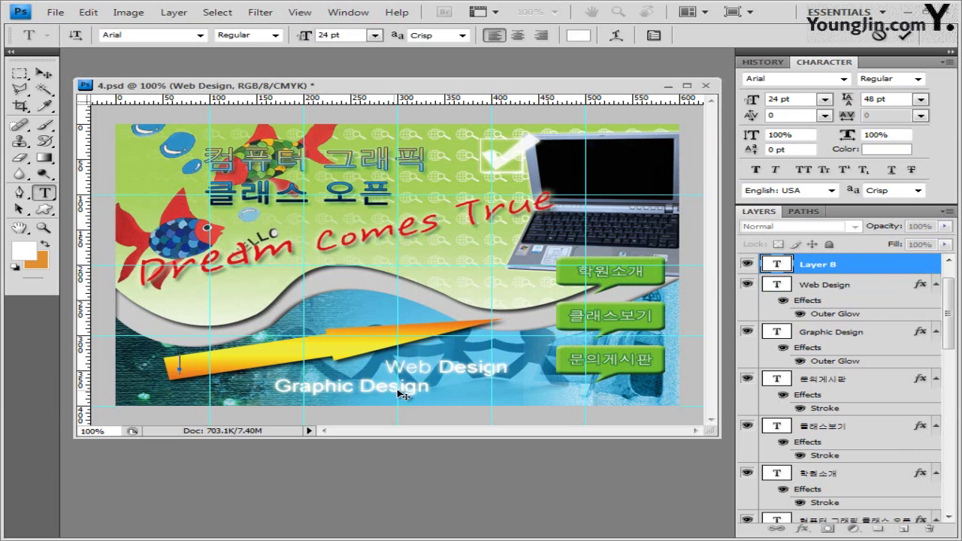
{"action": "left_click", "coordinate": [200, 35]}
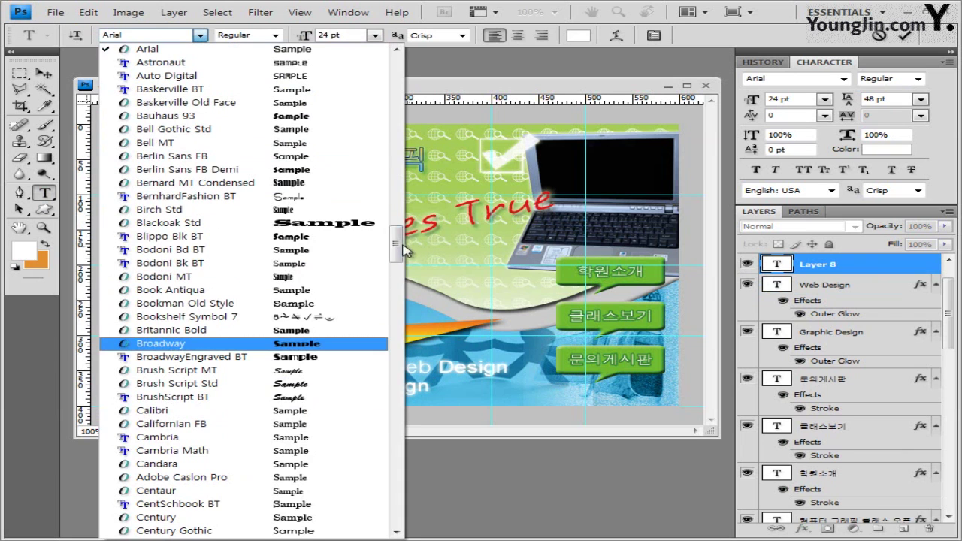
{"action": "left_click_drag", "start_coordinate": [395, 73], "coordinate": [393, 113]}
{"action": "left_click", "coordinate": [154, 236]}
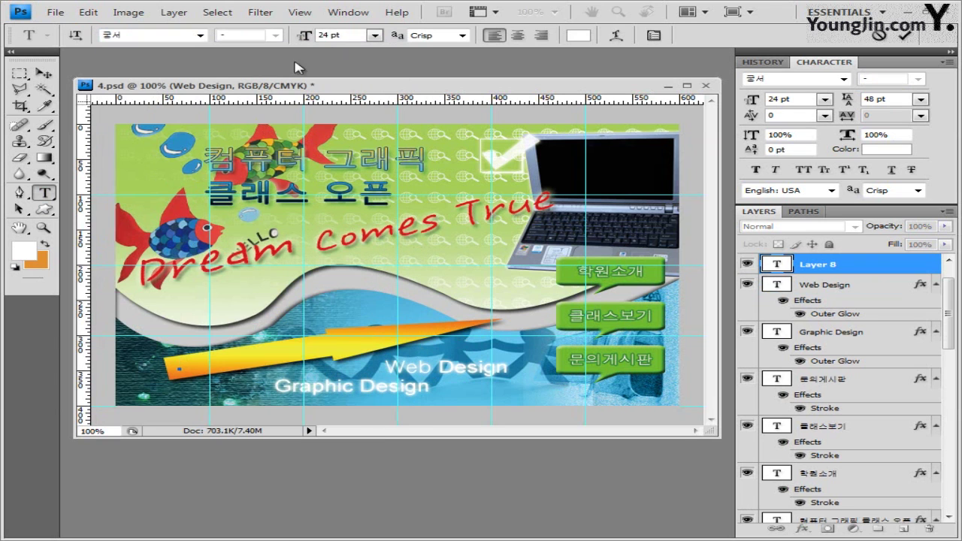
{"action": "left_click", "coordinate": [354, 35]}
{"action": "type", "text": "16"}
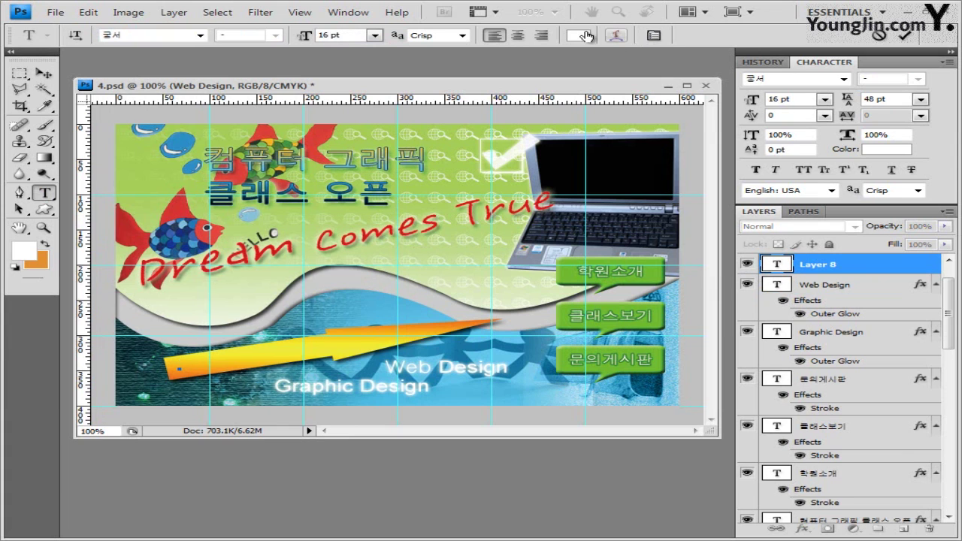
{"action": "left_click", "coordinate": [585, 36]}
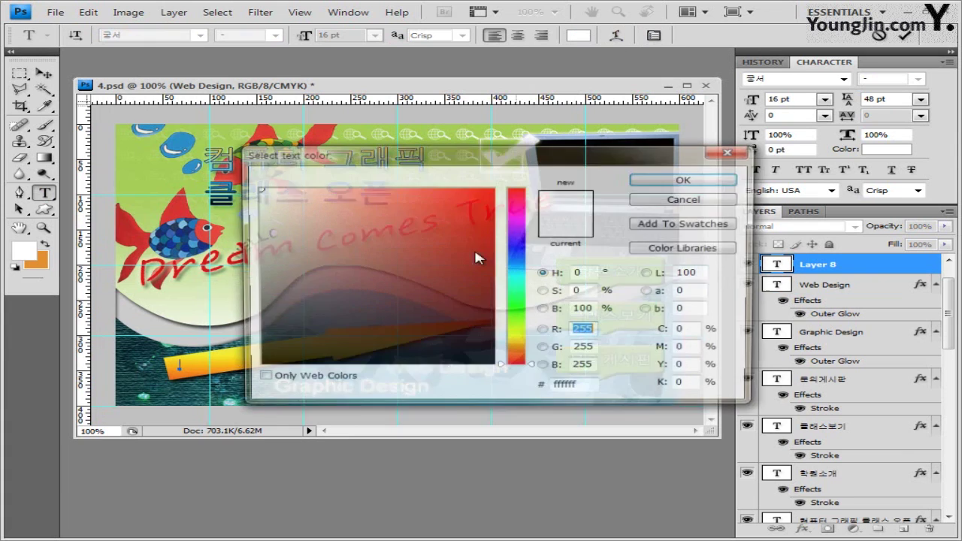
{"action": "left_click", "coordinate": [575, 389]}
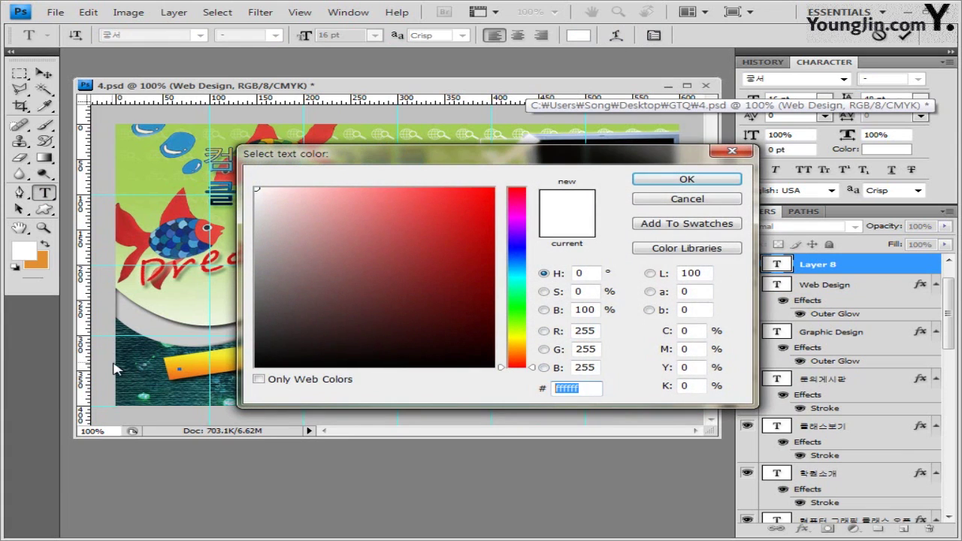
{"action": "type", "text": "993300"}
{"action": "key", "text": "Return"}
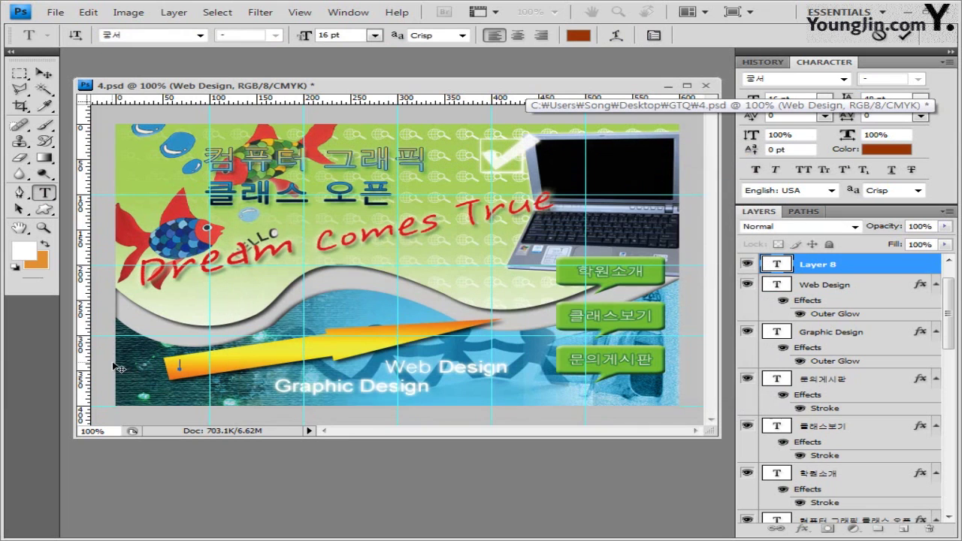
{"action": "type", "text": "초보자도 쉽게 배울 수 있는 디자인교실"}
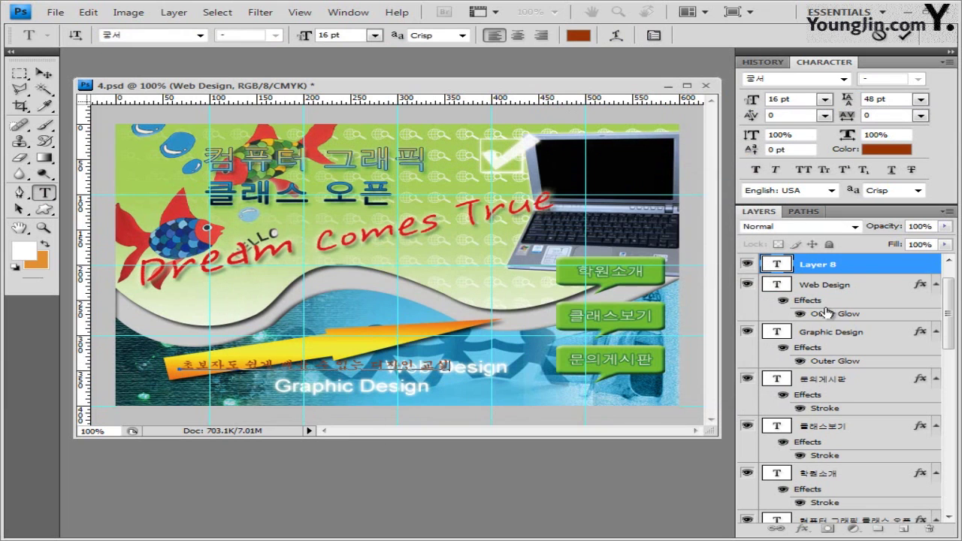
{"action": "left_click", "coordinate": [842, 267]}
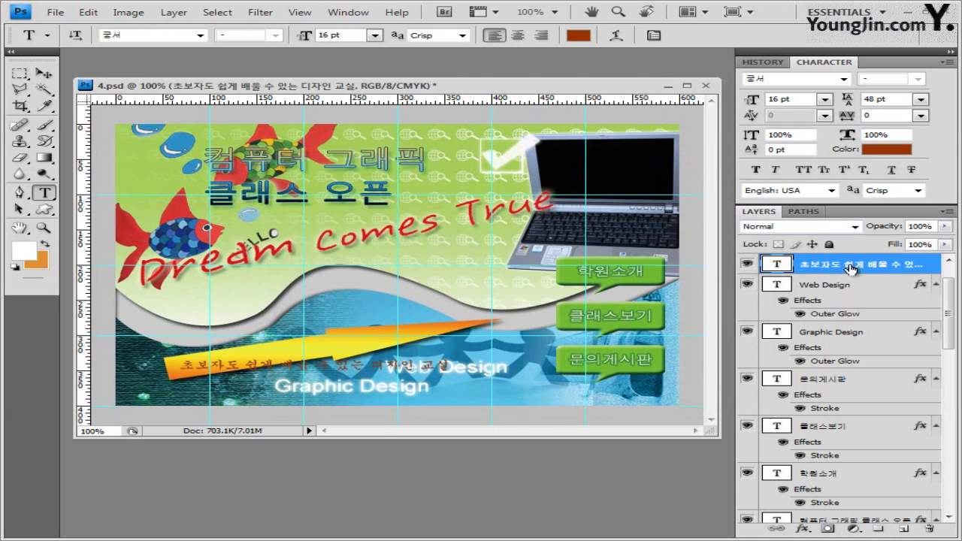
Apply a 1 px outside Stroke in colour ffa943 to the 초보자도 쉽게 배울 수 있는 디자인 교실 text.
{"action": "left_click", "coordinate": [803, 528]}
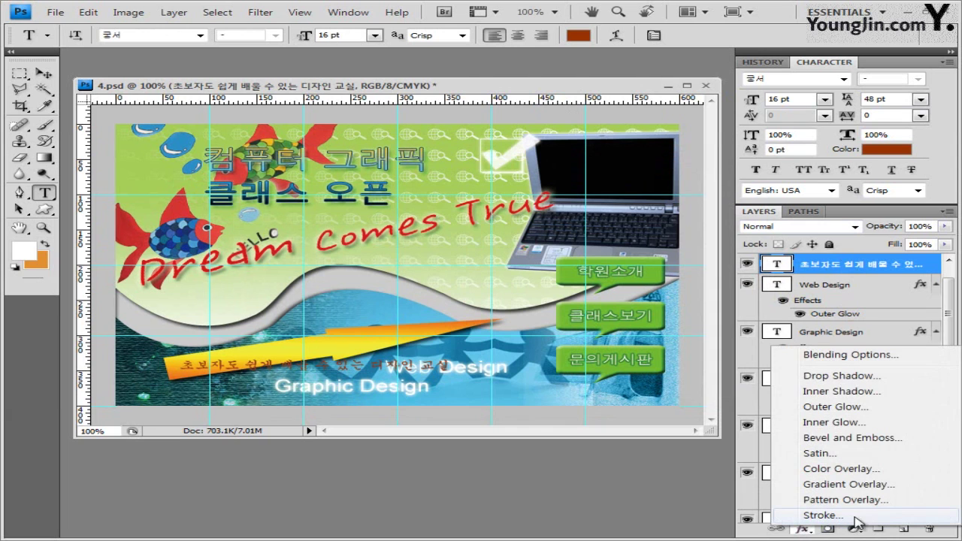
{"action": "left_click", "coordinate": [889, 518]}
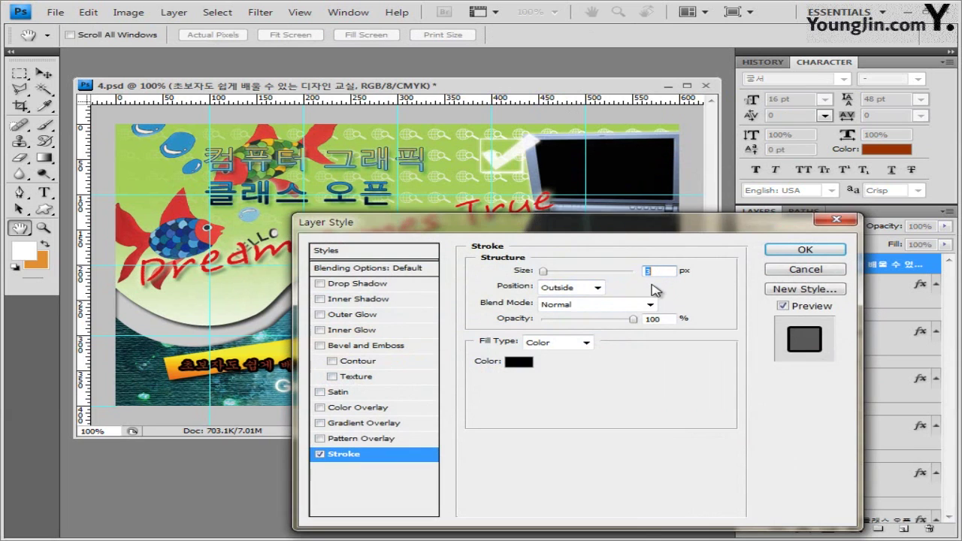
{"action": "type", "text": "1"}
{"action": "left_click", "coordinate": [519, 363]}
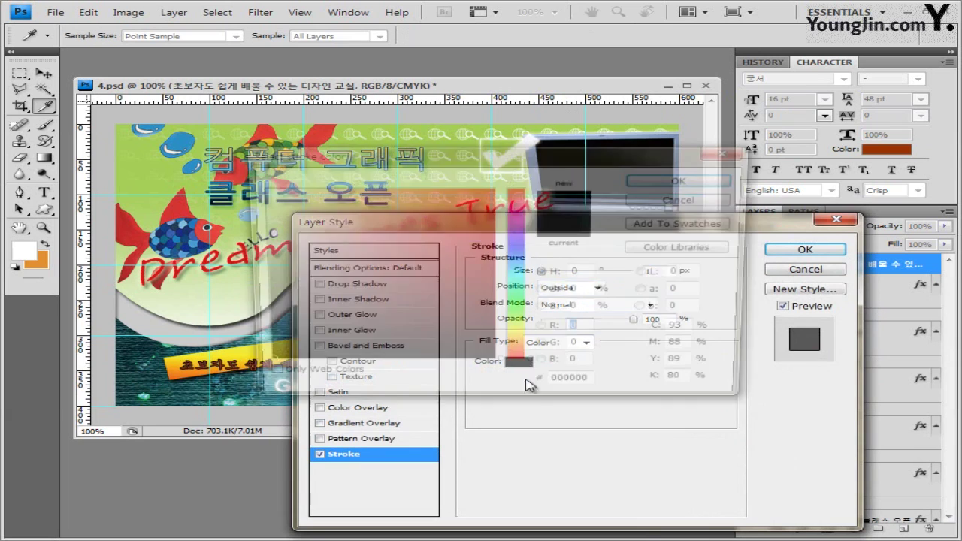
{"action": "type", "text": "f"}
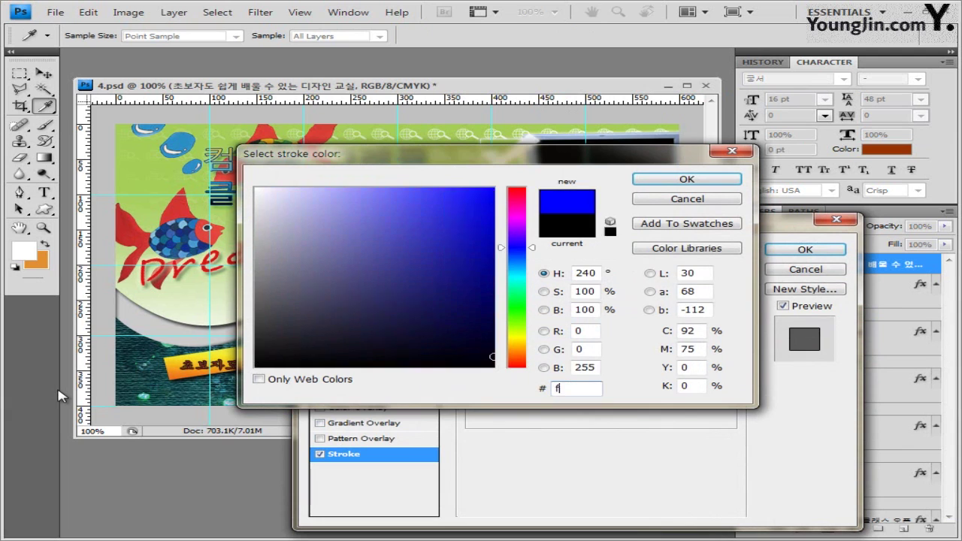
{"action": "type", "text": "fa943"}
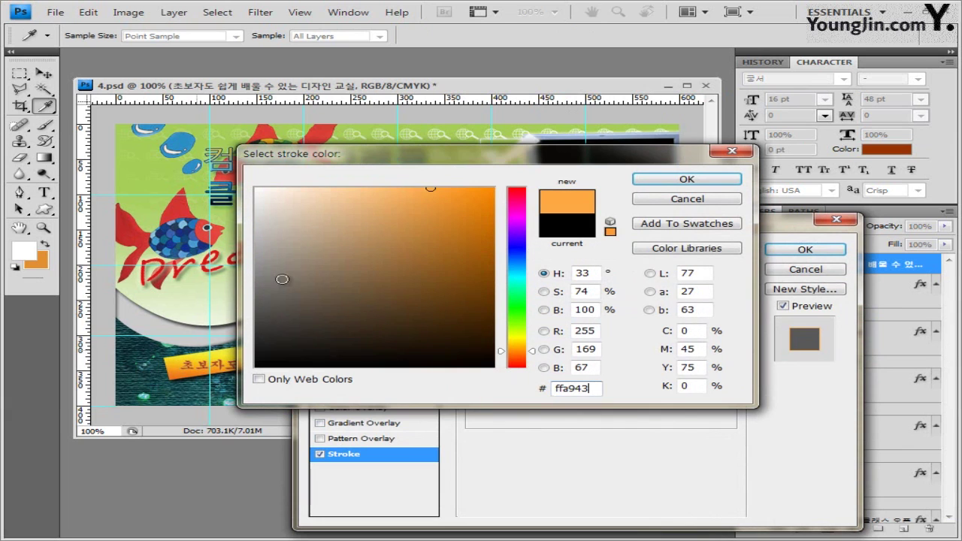
{"action": "left_click", "coordinate": [691, 182]}
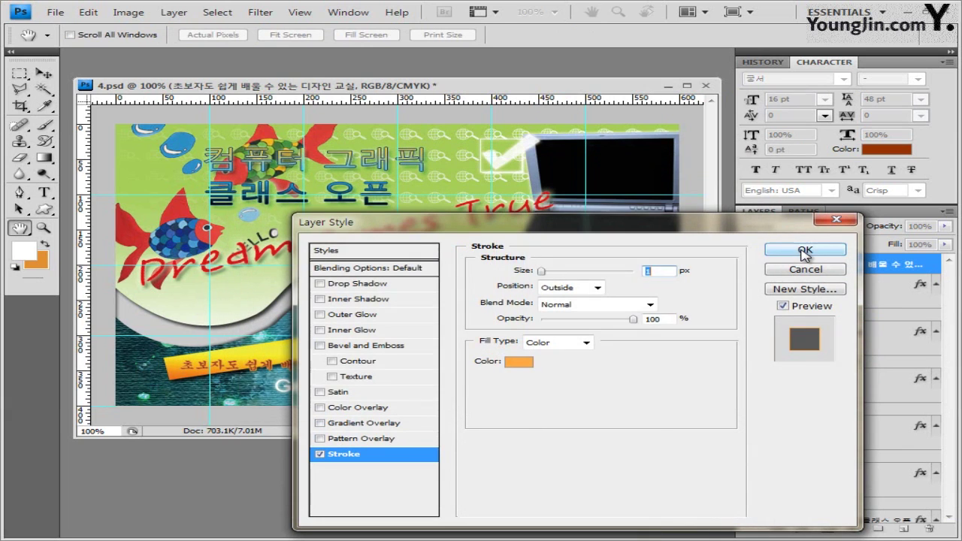
{"action": "left_click", "coordinate": [805, 250]}
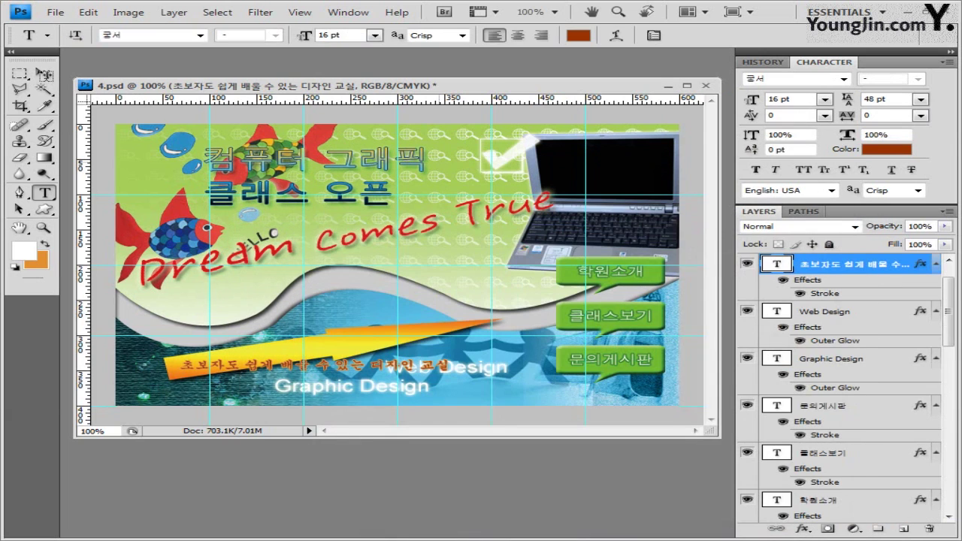
Rotate the stroked brown text by -11° and position it along the yellow-orange arrow at X 200 px, Y 317.4 px.
{"action": "left_click", "coordinate": [43, 75]}
{"action": "key", "text": "ctrl+t"}
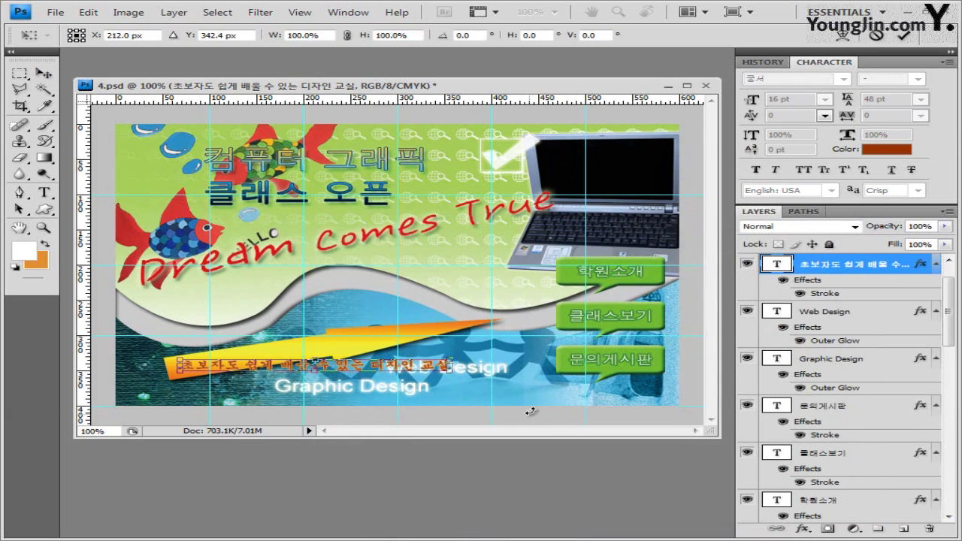
{"action": "left_click_drag", "start_coordinate": [468, 376], "coordinate": [481, 362]}
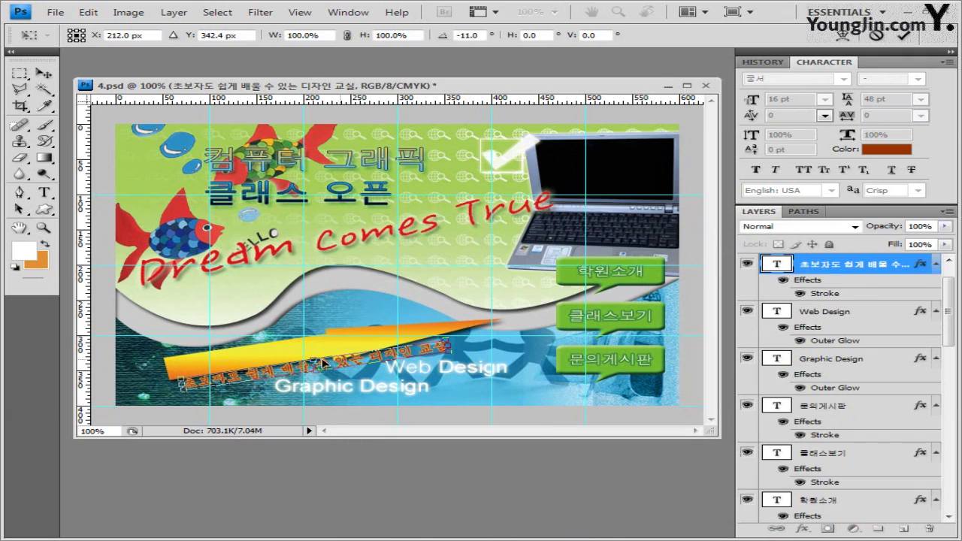
{"action": "left_click_drag", "start_coordinate": [347, 364], "coordinate": [338, 348]}
{"action": "key", "text": "Up"}
{"action": "key", "text": "Up"}
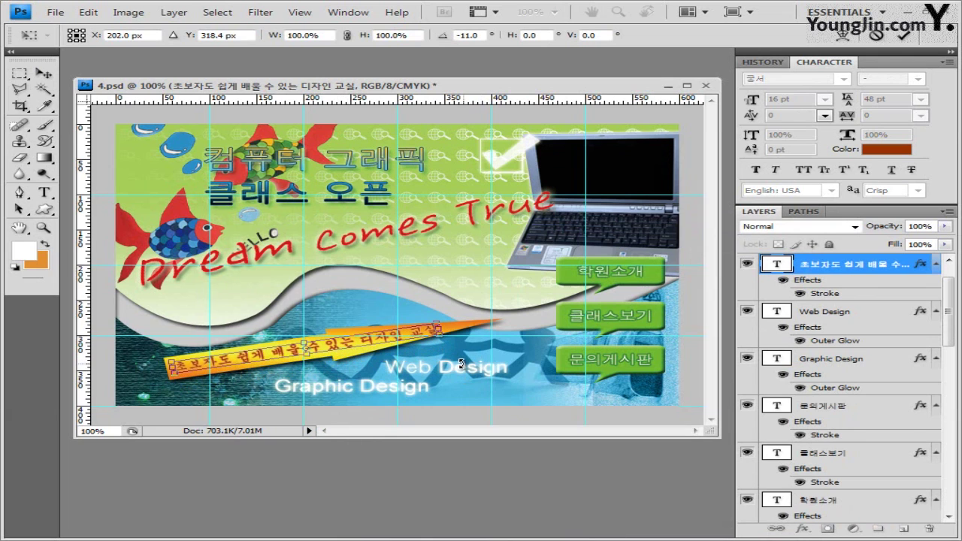
{"action": "key", "text": "Left"}
{"action": "key", "text": "Left"}
{"action": "key", "text": "Up"}
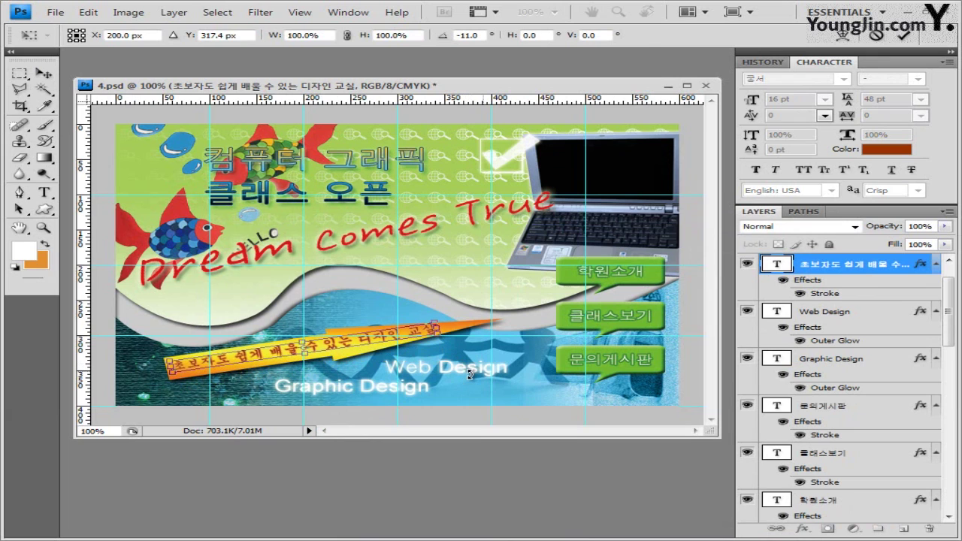
{"action": "key", "text": "Return"}
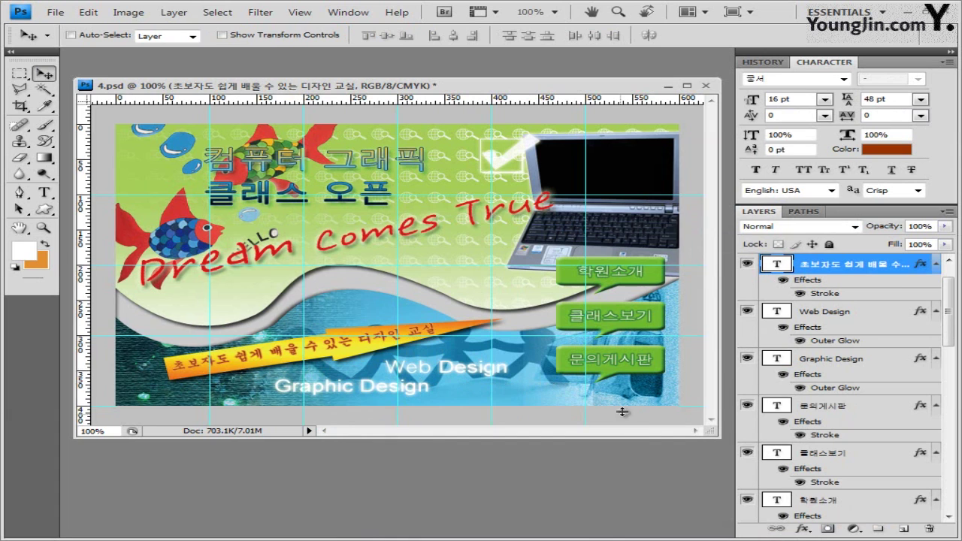
Save 4.psd with Maximize compatibility enabled.
{"action": "left_click", "coordinate": [67, 12]}
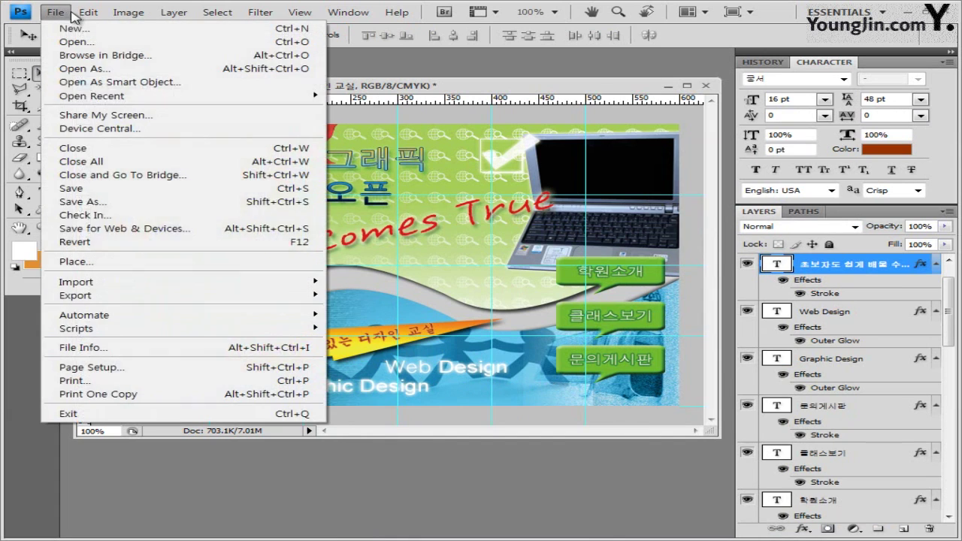
{"action": "left_click", "coordinate": [105, 189]}
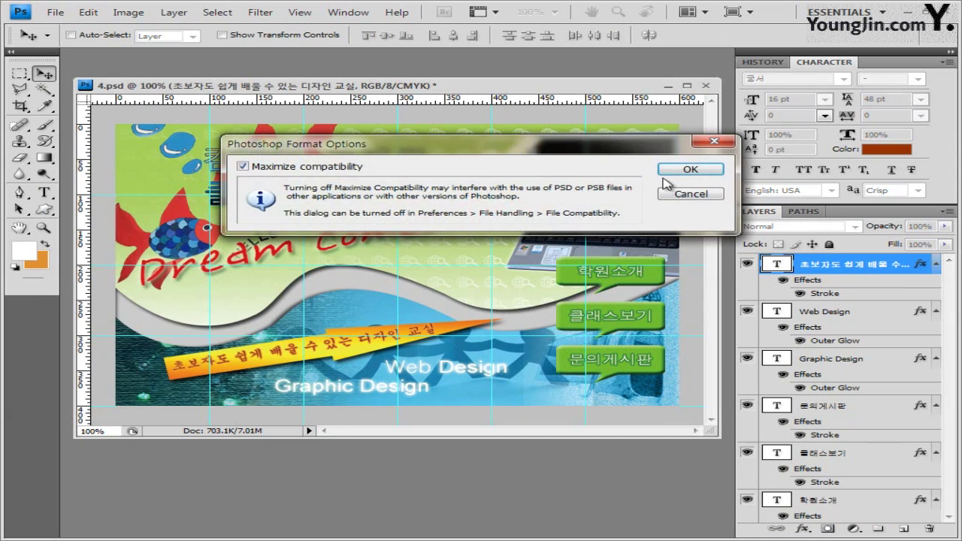
{"action": "left_click", "coordinate": [689, 169]}
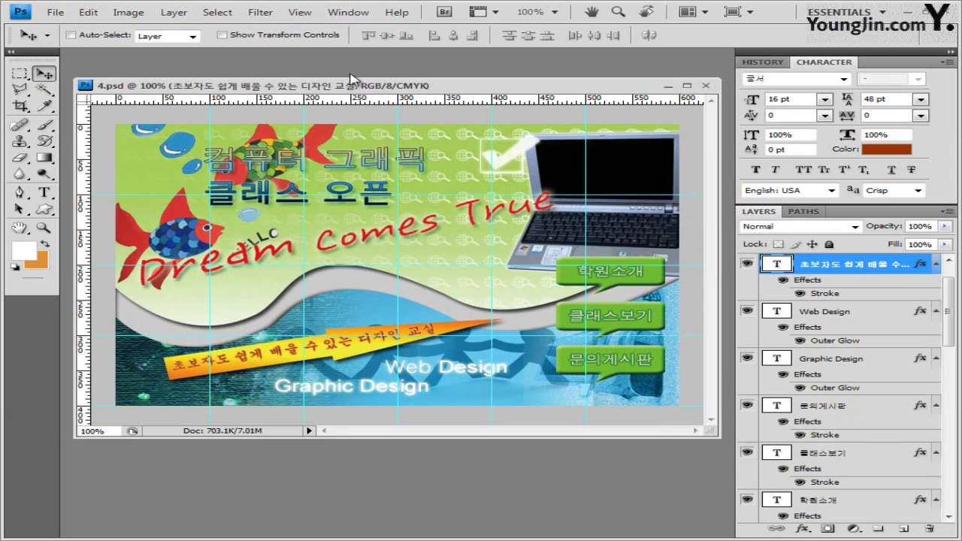
Clear the guides and set up a JPEG copy in the GTQ folder, basing its name on the existing submission file ending in -3.
{"action": "left_click", "coordinate": [312, 14]}
{"action": "left_click", "coordinate": [340, 248]}
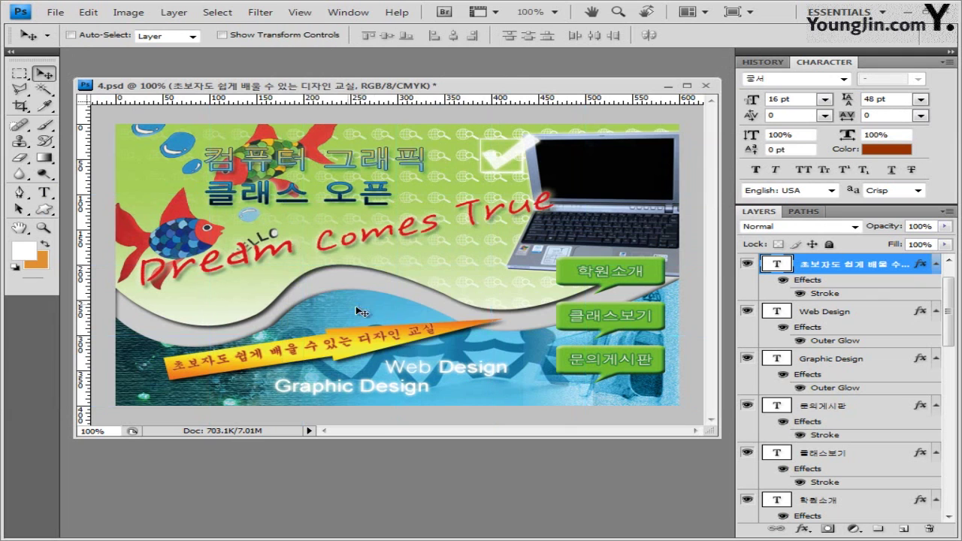
{"action": "left_click", "coordinate": [56, 12]}
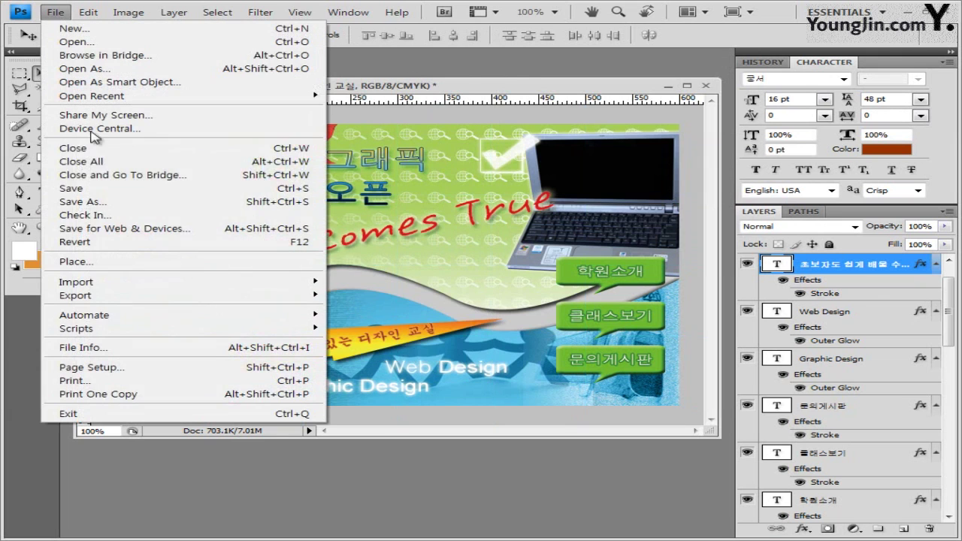
{"action": "left_click", "coordinate": [104, 207]}
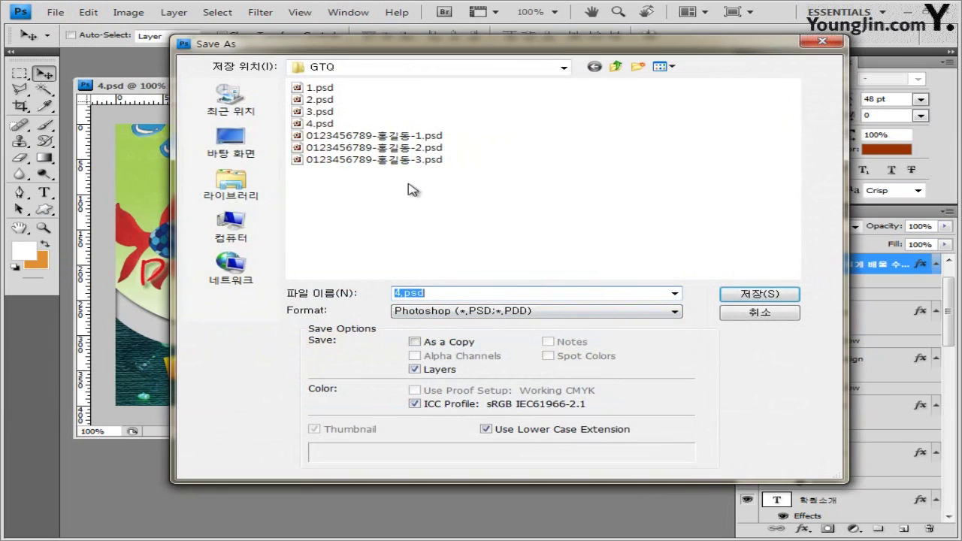
{"action": "left_click", "coordinate": [432, 161]}
{"action": "left_click", "coordinate": [503, 314]}
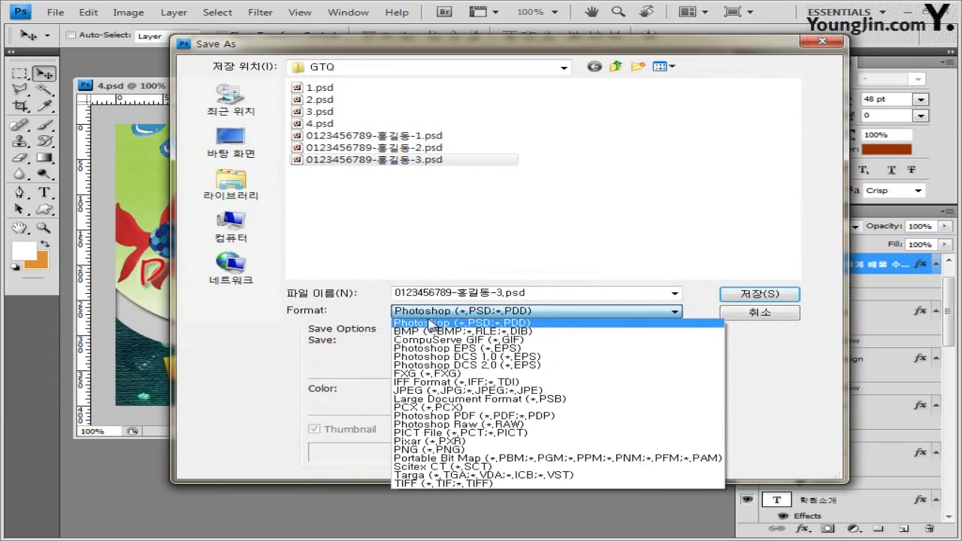
{"action": "left_click", "coordinate": [508, 392]}
Change the JPEG file name's ending to -4, choose the JPEG quality and save with Baseline ("Standard") format.
{"action": "double_click", "coordinate": [499, 294]}
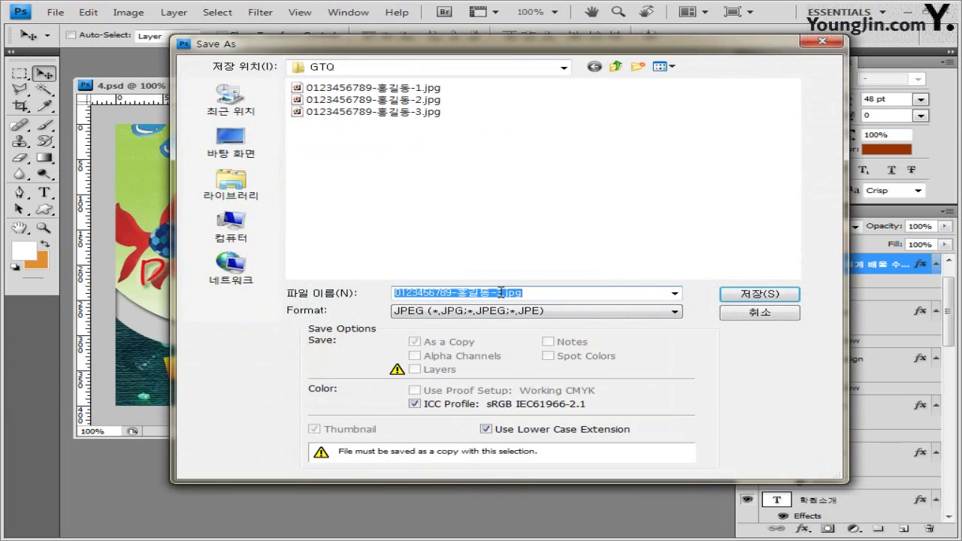
{"action": "left_click", "coordinate": [501, 293]}
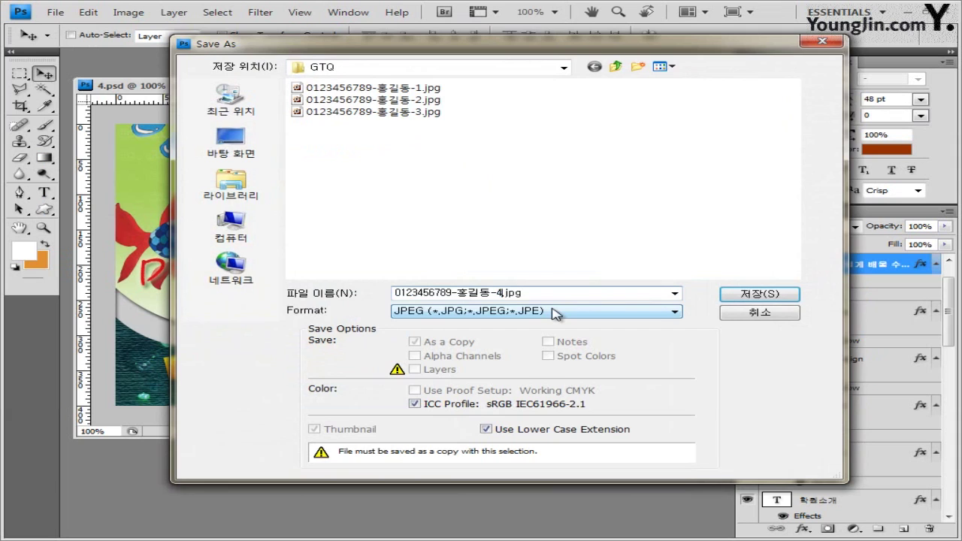
{"action": "type", "text": "4"}
{"action": "key", "text": "Return"}
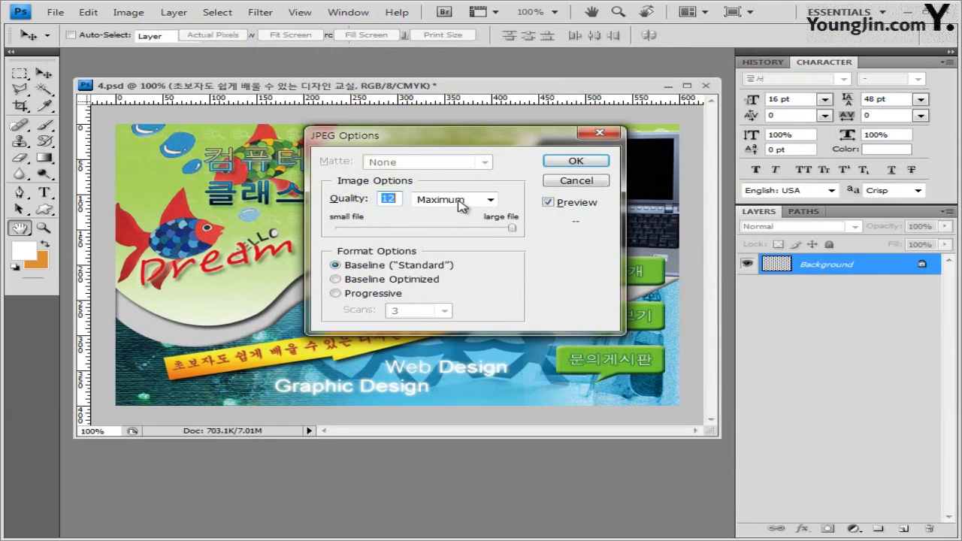
{"action": "left_click", "coordinate": [455, 199]}
{"action": "left_click", "coordinate": [444, 237]}
{"action": "left_click", "coordinate": [576, 160]}
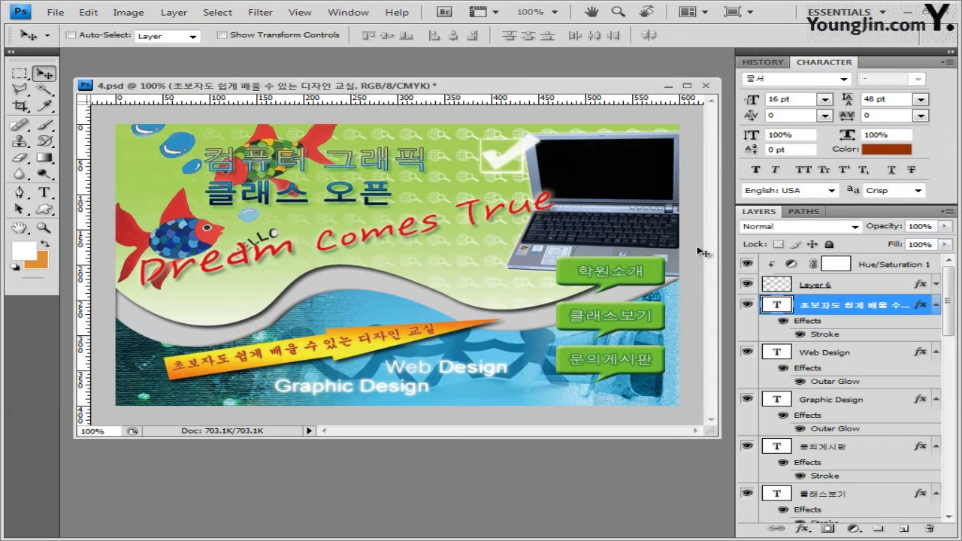
Resize the image to a width of 60 pixels with Constrain Proportions enabled.
{"action": "left_click", "coordinate": [128, 12]}
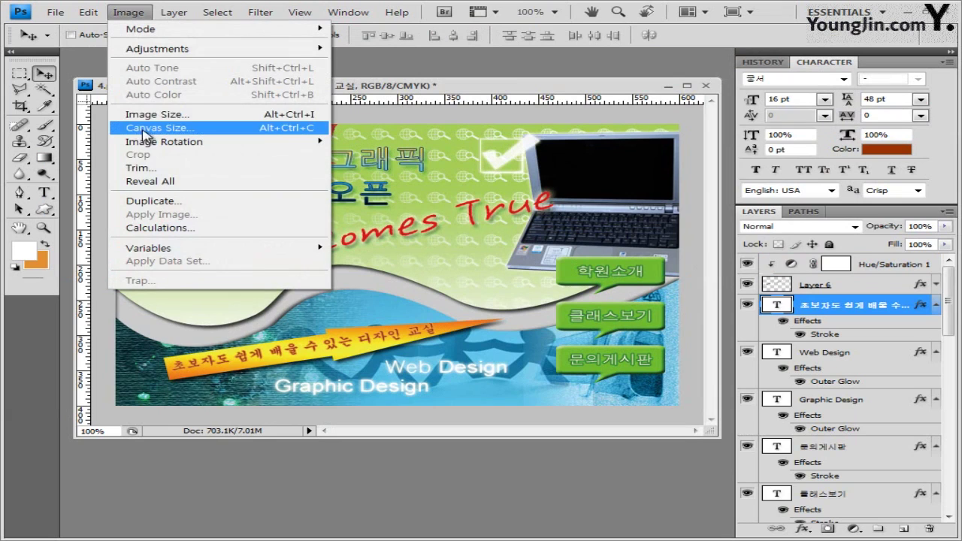
{"action": "left_click", "coordinate": [148, 121]}
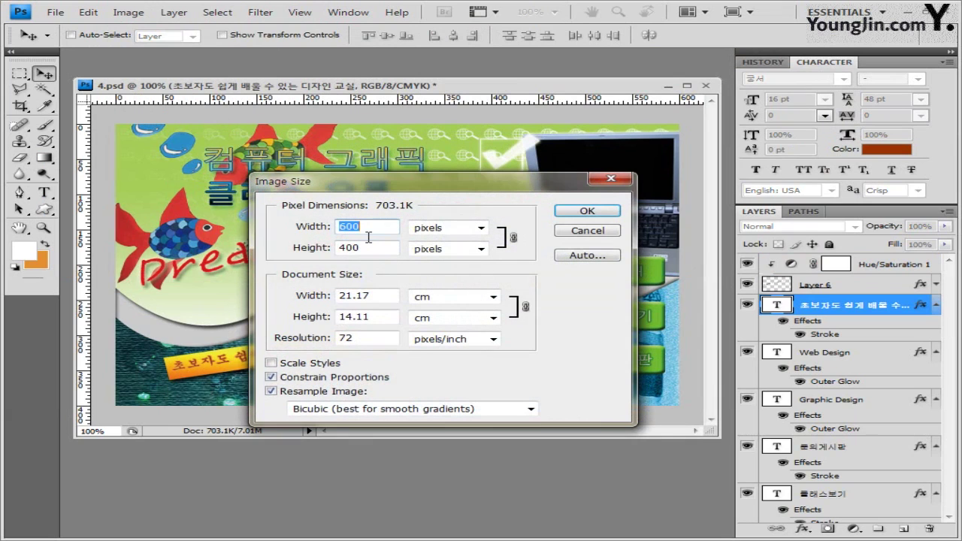
{"action": "type", "text": "60"}
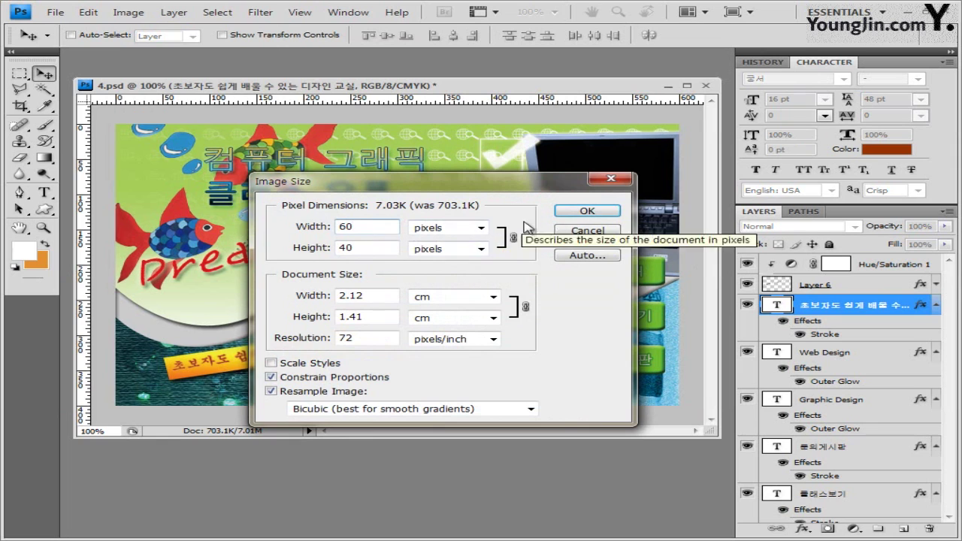
{"action": "left_click", "coordinate": [587, 212]}
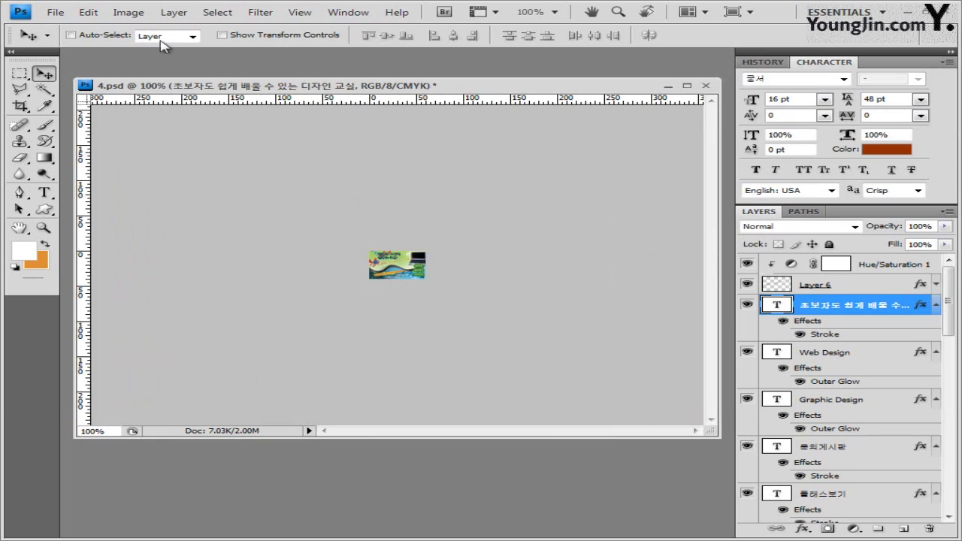
Save the reduced image as a separate PSD under the submission name ending in -4 with Maximize compatibility, and close it.
{"action": "left_click", "coordinate": [56, 13]}
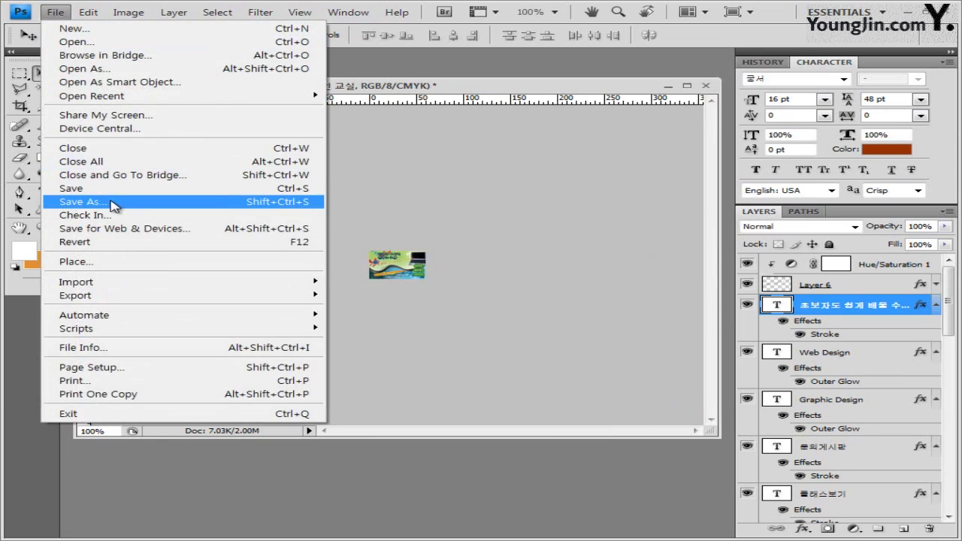
{"action": "key", "text": "Escape"}
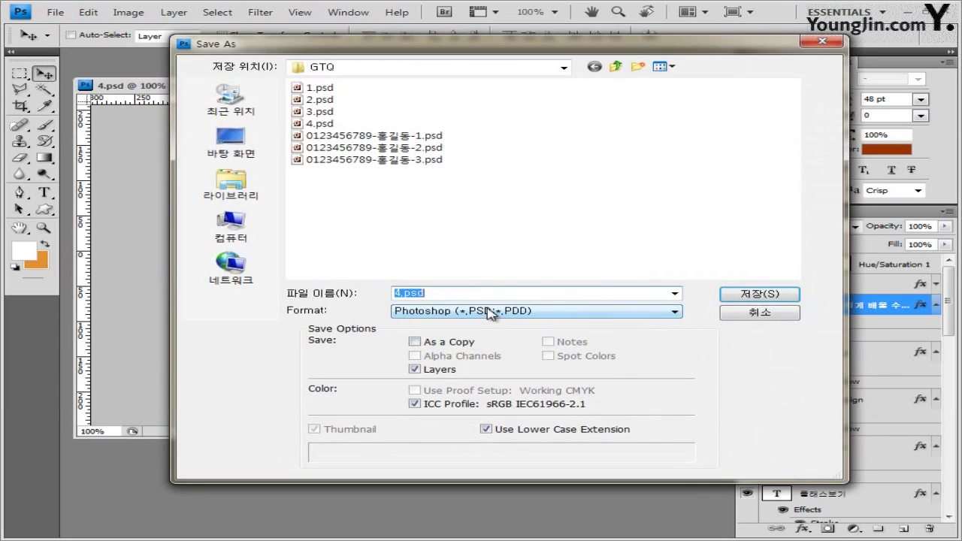
{"action": "left_click", "coordinate": [433, 161]}
{"action": "left_click", "coordinate": [495, 292]}
{"action": "double_click", "coordinate": [496, 293]}
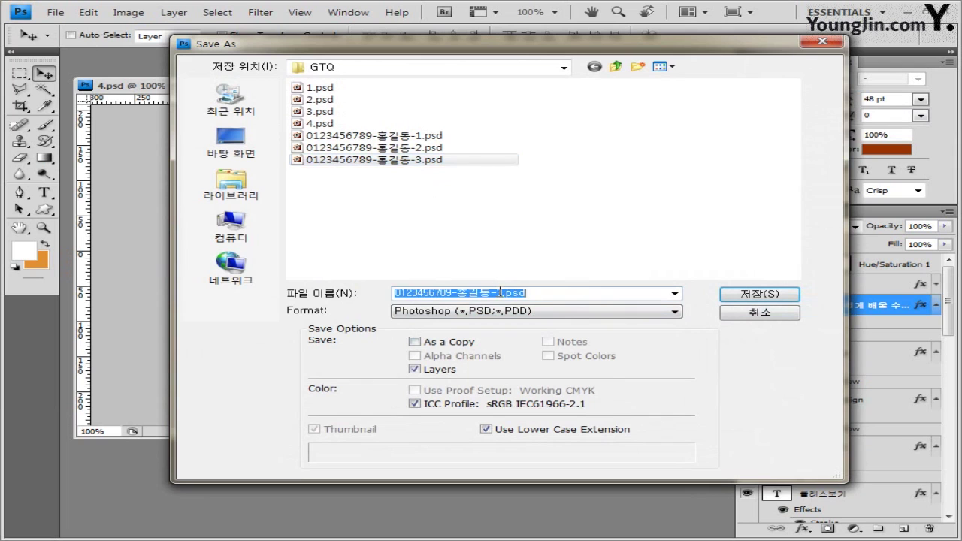
{"action": "left_click", "coordinate": [500, 293]}
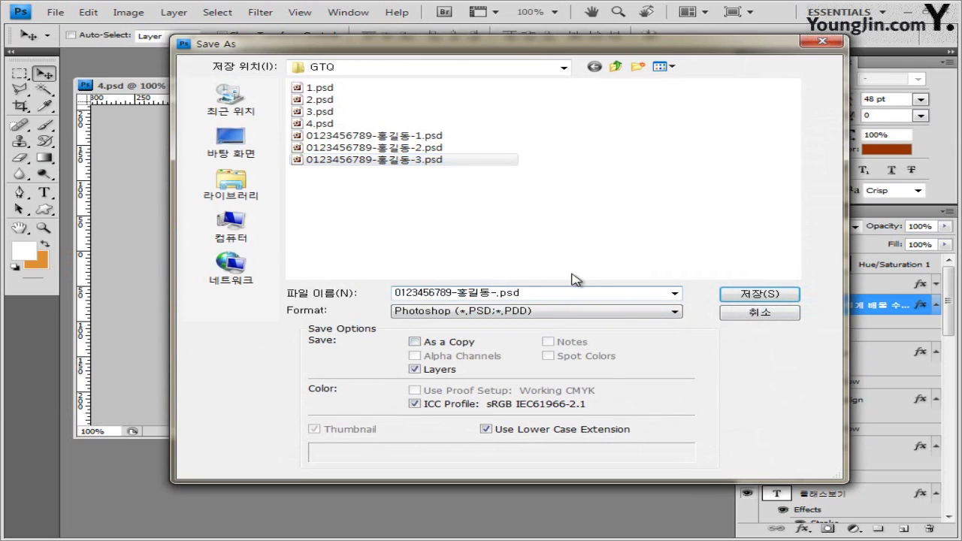
{"action": "type", "text": "4"}
{"action": "left_click", "coordinate": [775, 295]}
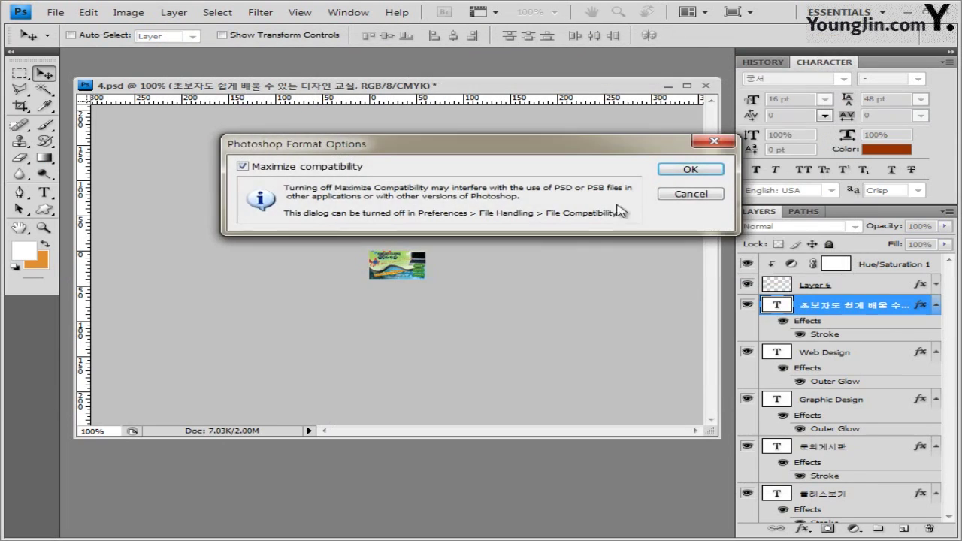
{"action": "left_click", "coordinate": [716, 175]}
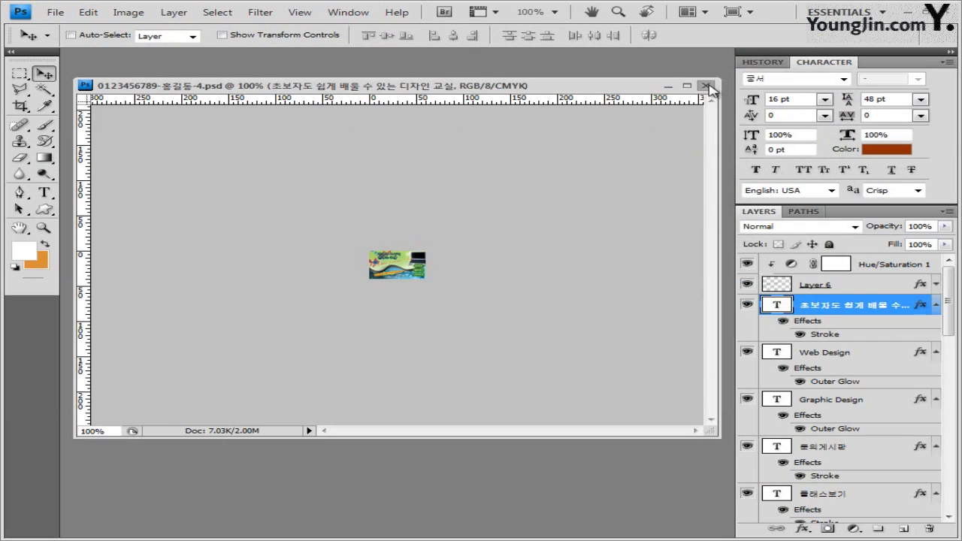
{"action": "left_click", "coordinate": [708, 87]}
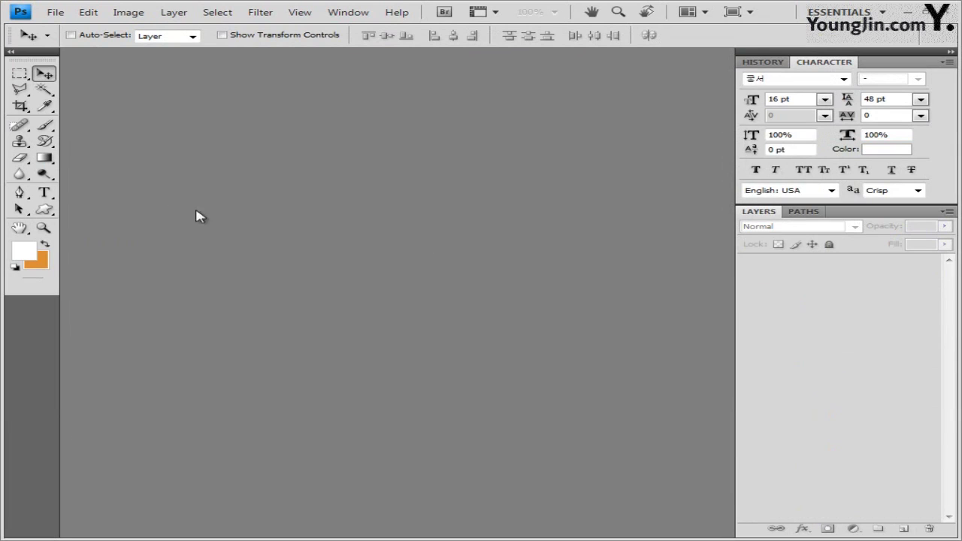
Review the JPG and PSD submission files and 1.psd to 4.psd in the GTQ folder without opening any.
{"action": "double_click", "coordinate": [389, 201]}
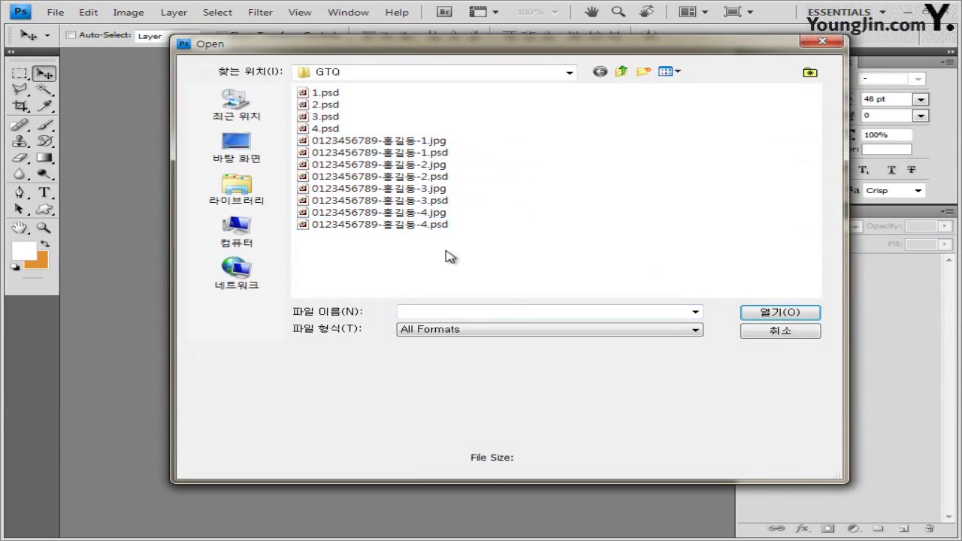
{"action": "left_click_drag", "start_coordinate": [445, 251], "coordinate": [369, 143]}
{"action": "left_click_drag", "start_coordinate": [576, 135], "coordinate": [343, 66]}
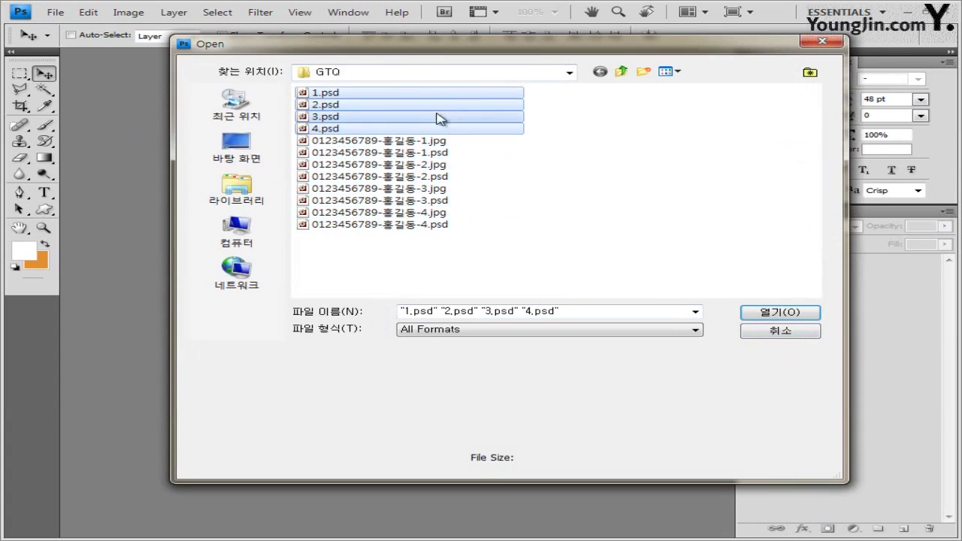
{"action": "left_click", "coordinate": [796, 339]}
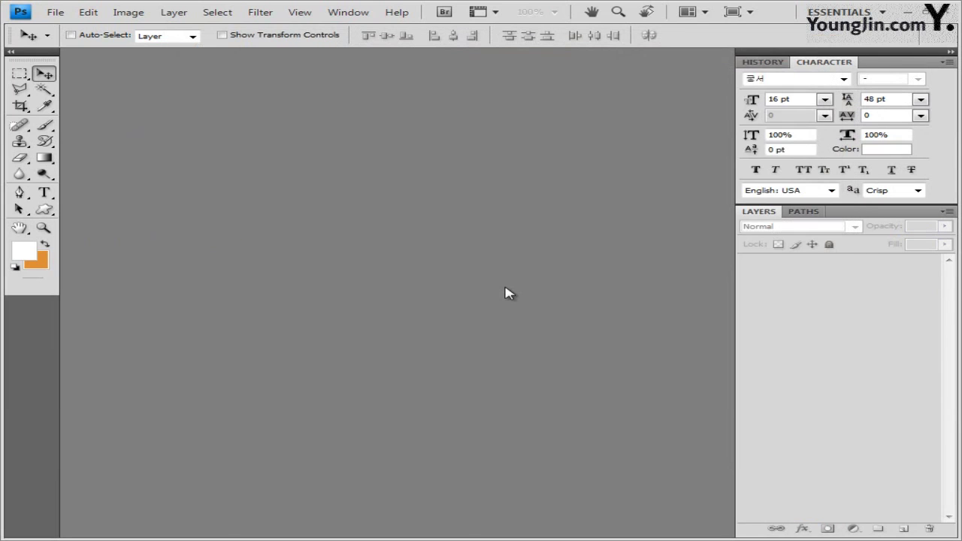